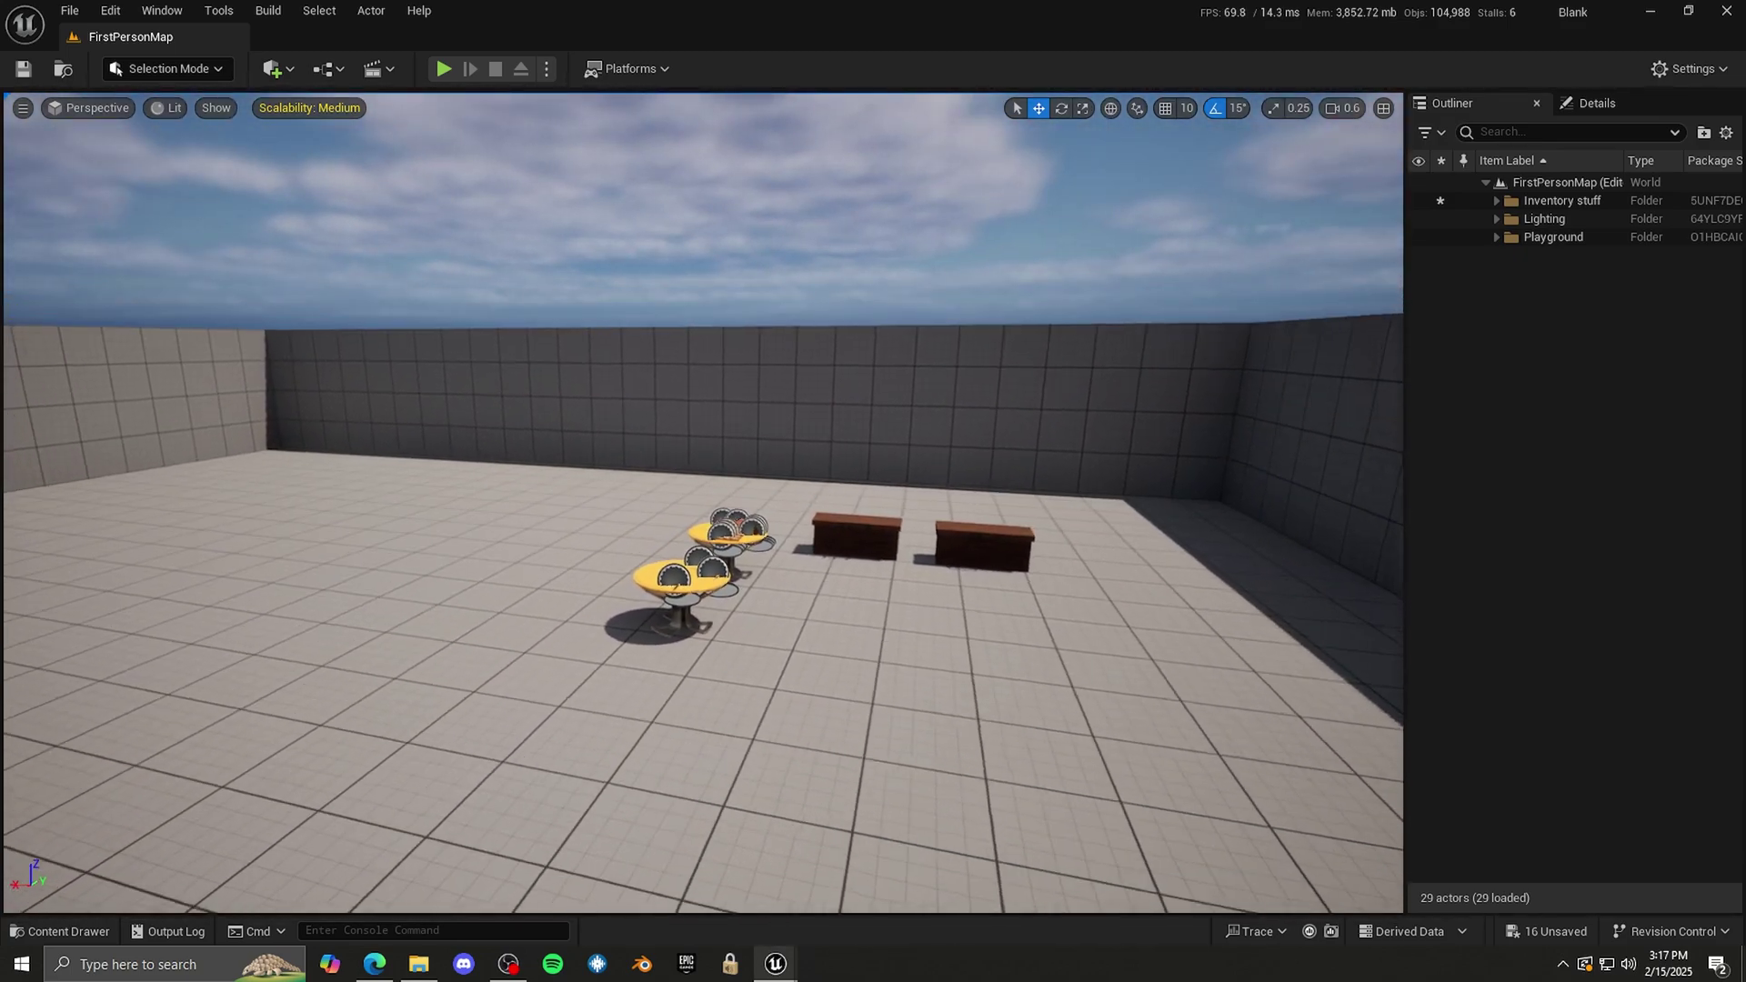
pyautogui.press('w')
pyautogui.moveTo(703, 502); pyautogui.dragTo(655, 501, button='right')
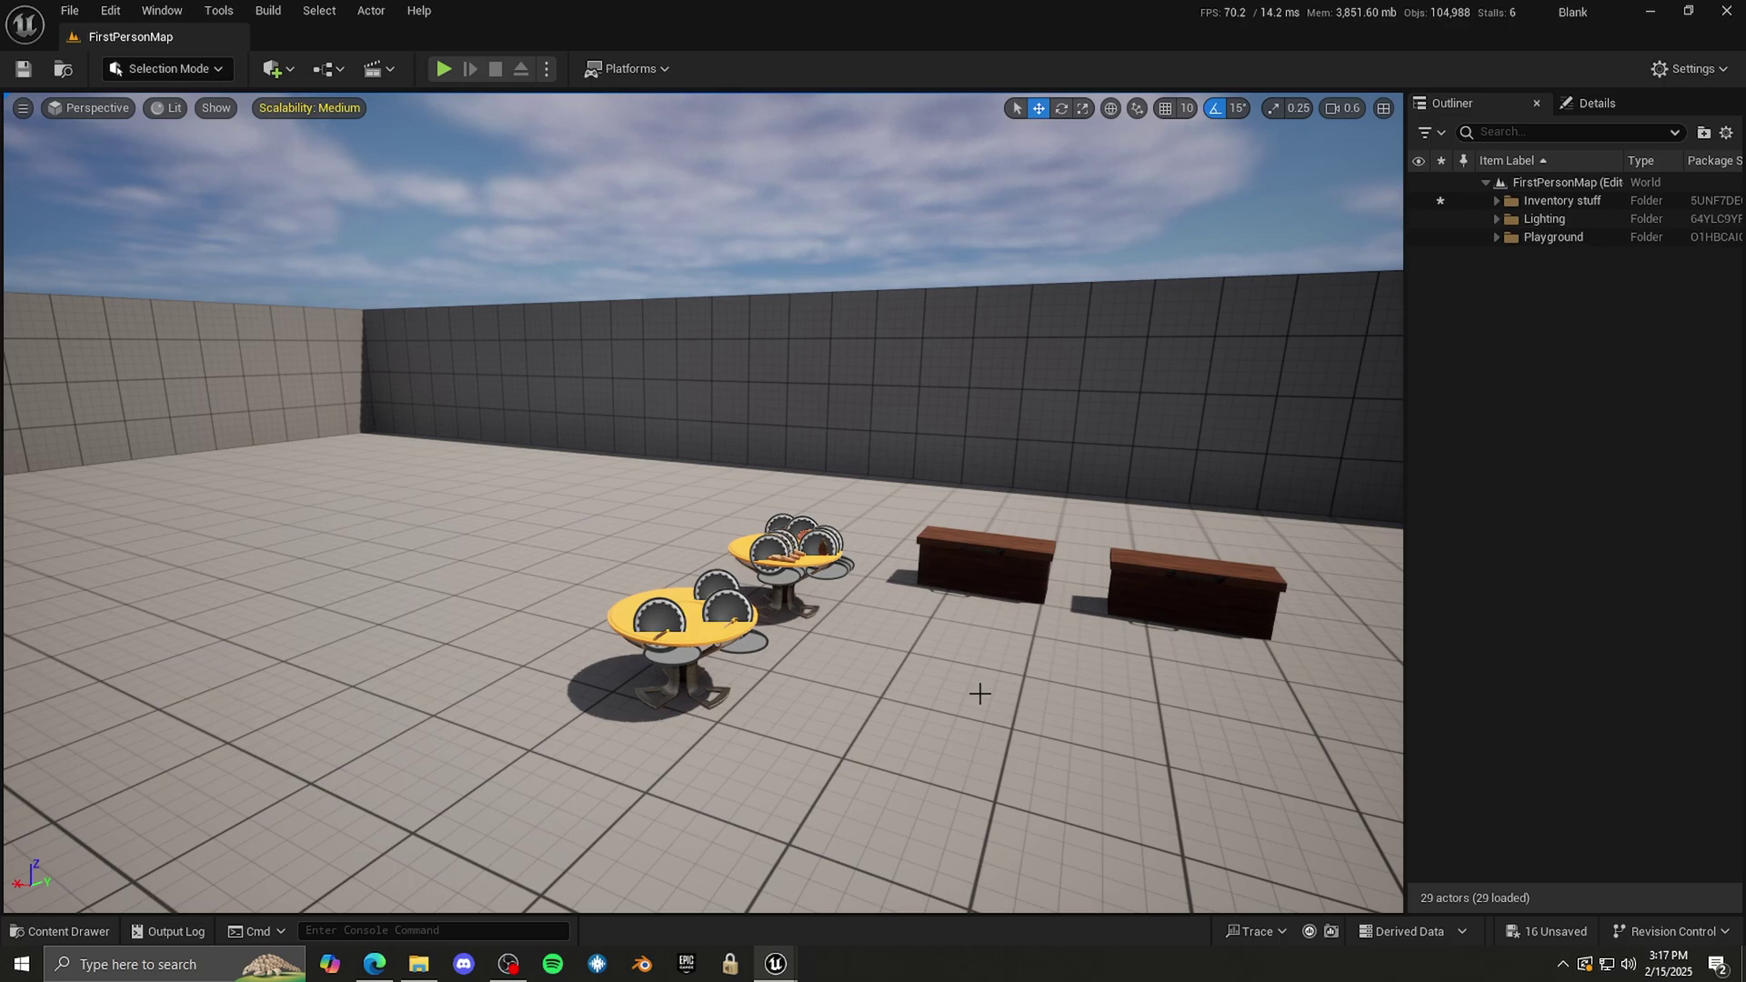
pyautogui.moveTo(979, 693); pyautogui.dragTo(838, 706, button='right')
pyautogui.press('w')
pyautogui.press('s')
pyautogui.press('s')
pyautogui.press('w')
pyautogui.press('s')
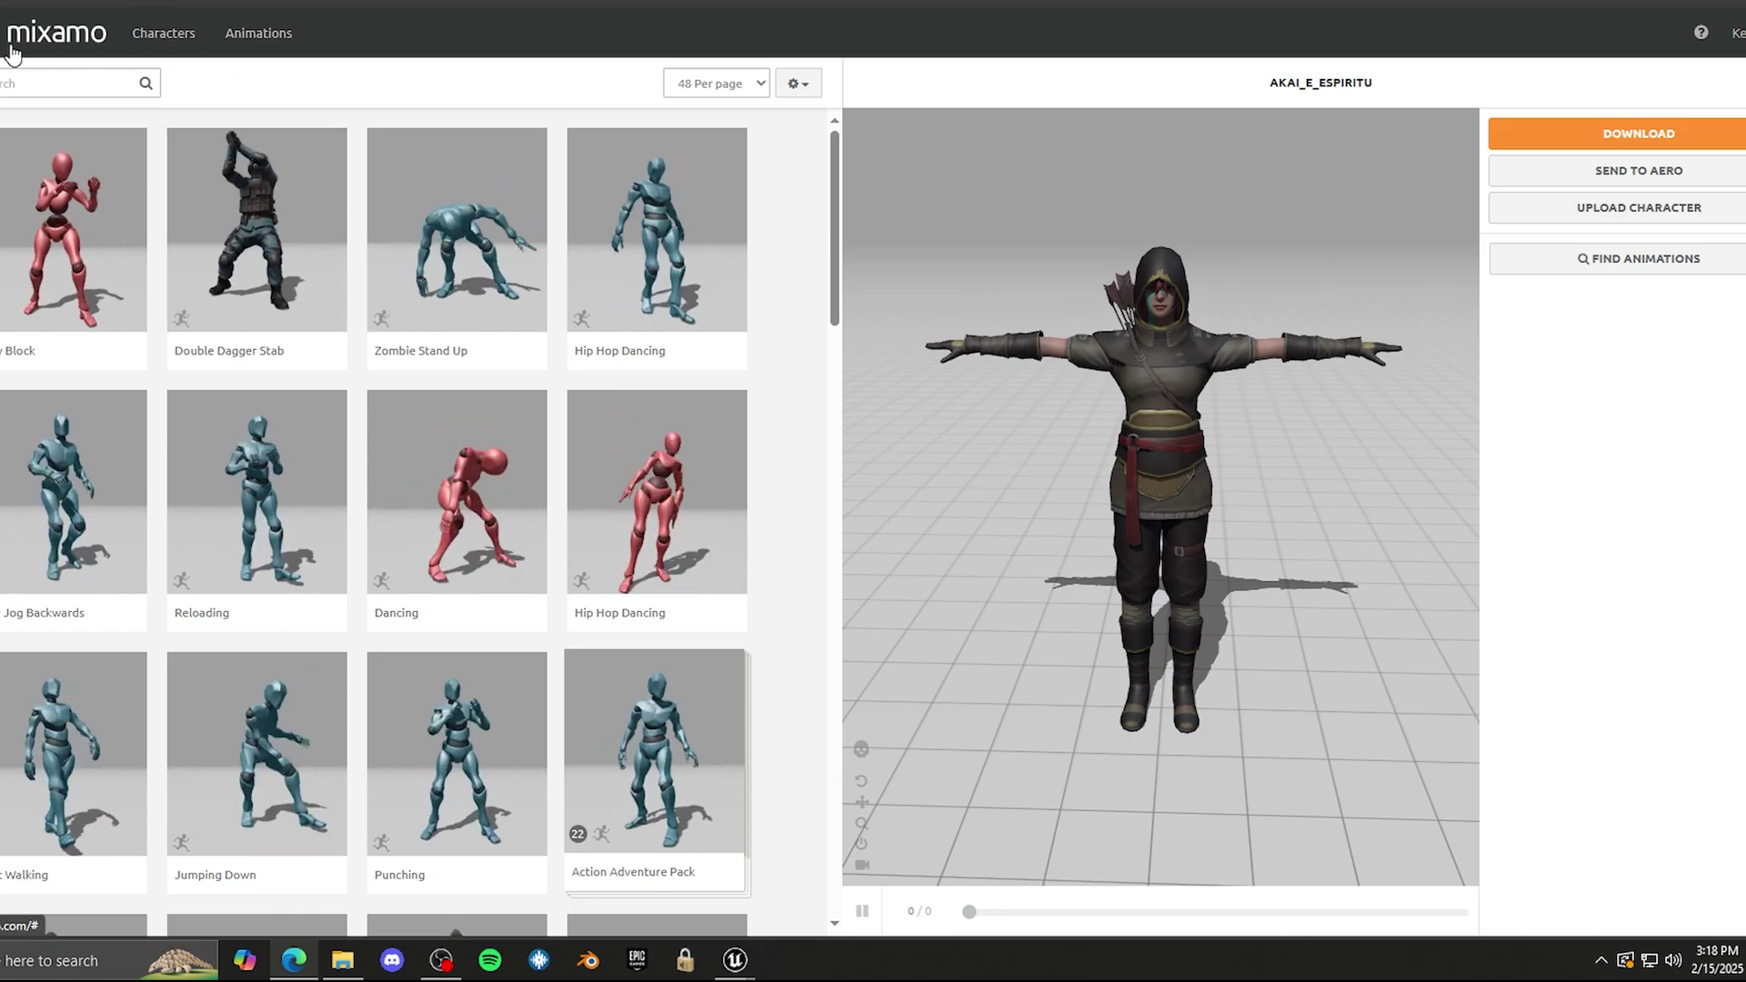
# - Browse the character library on Mixamo
pyautogui.click(170, 44)
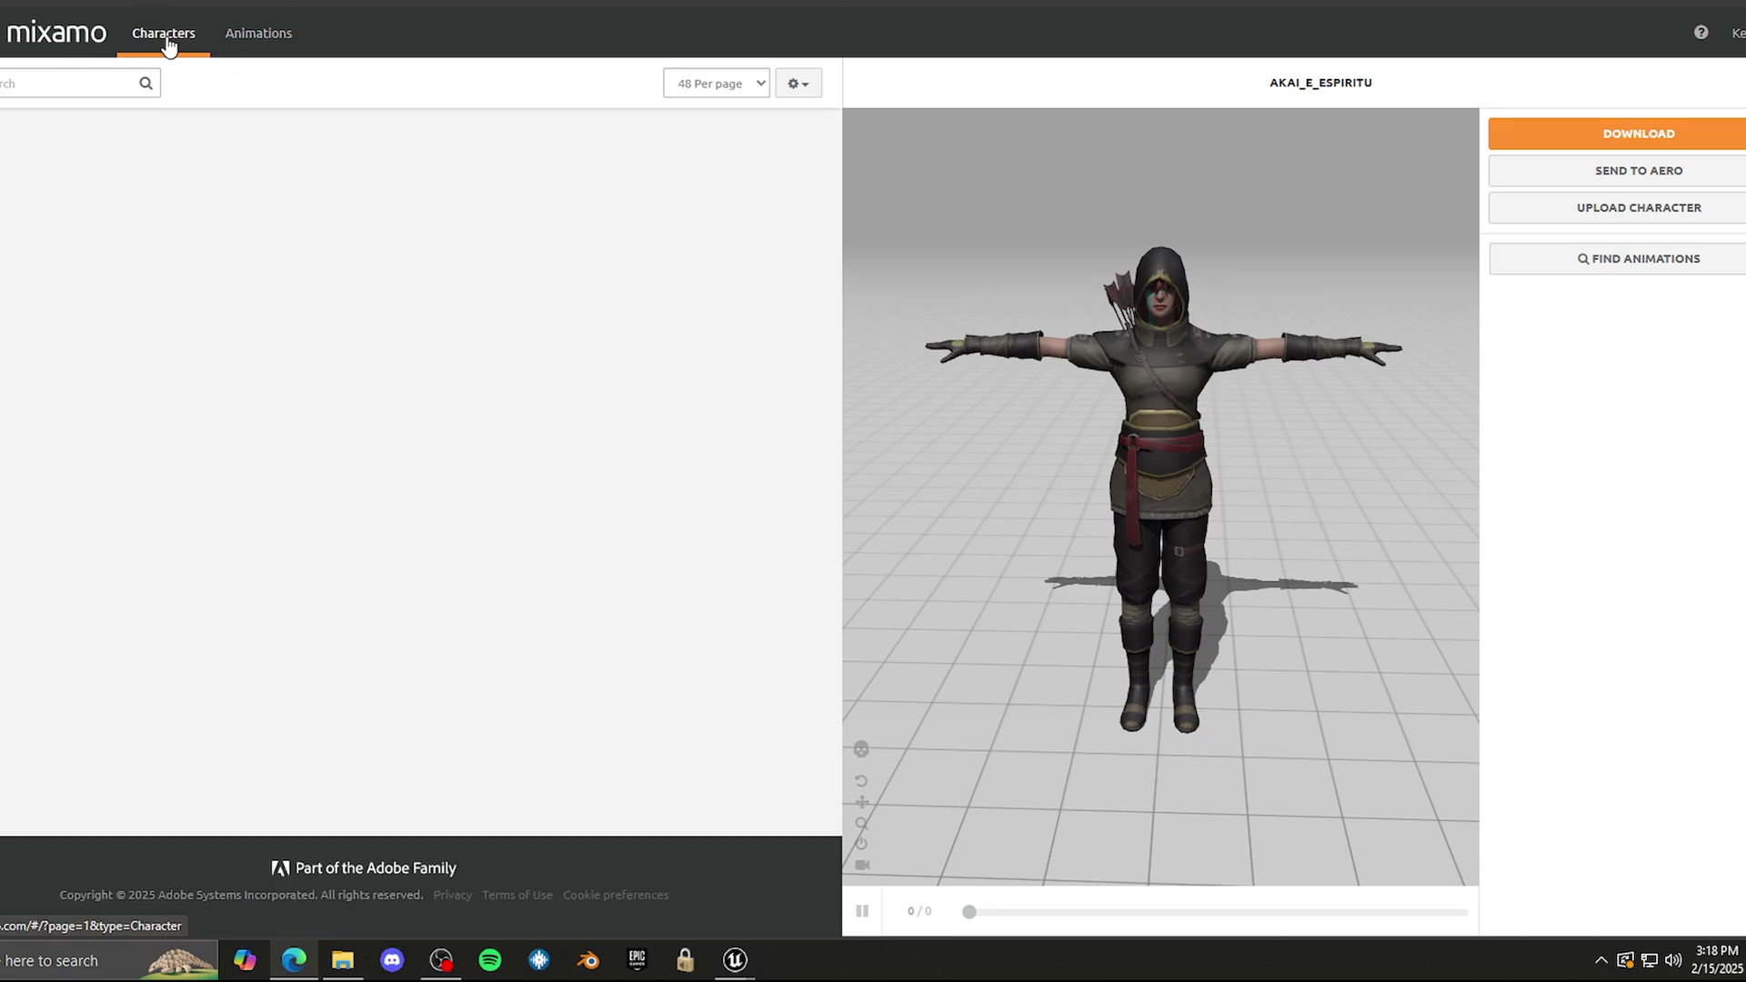
pyautogui.scroll(-8, 435, 562)
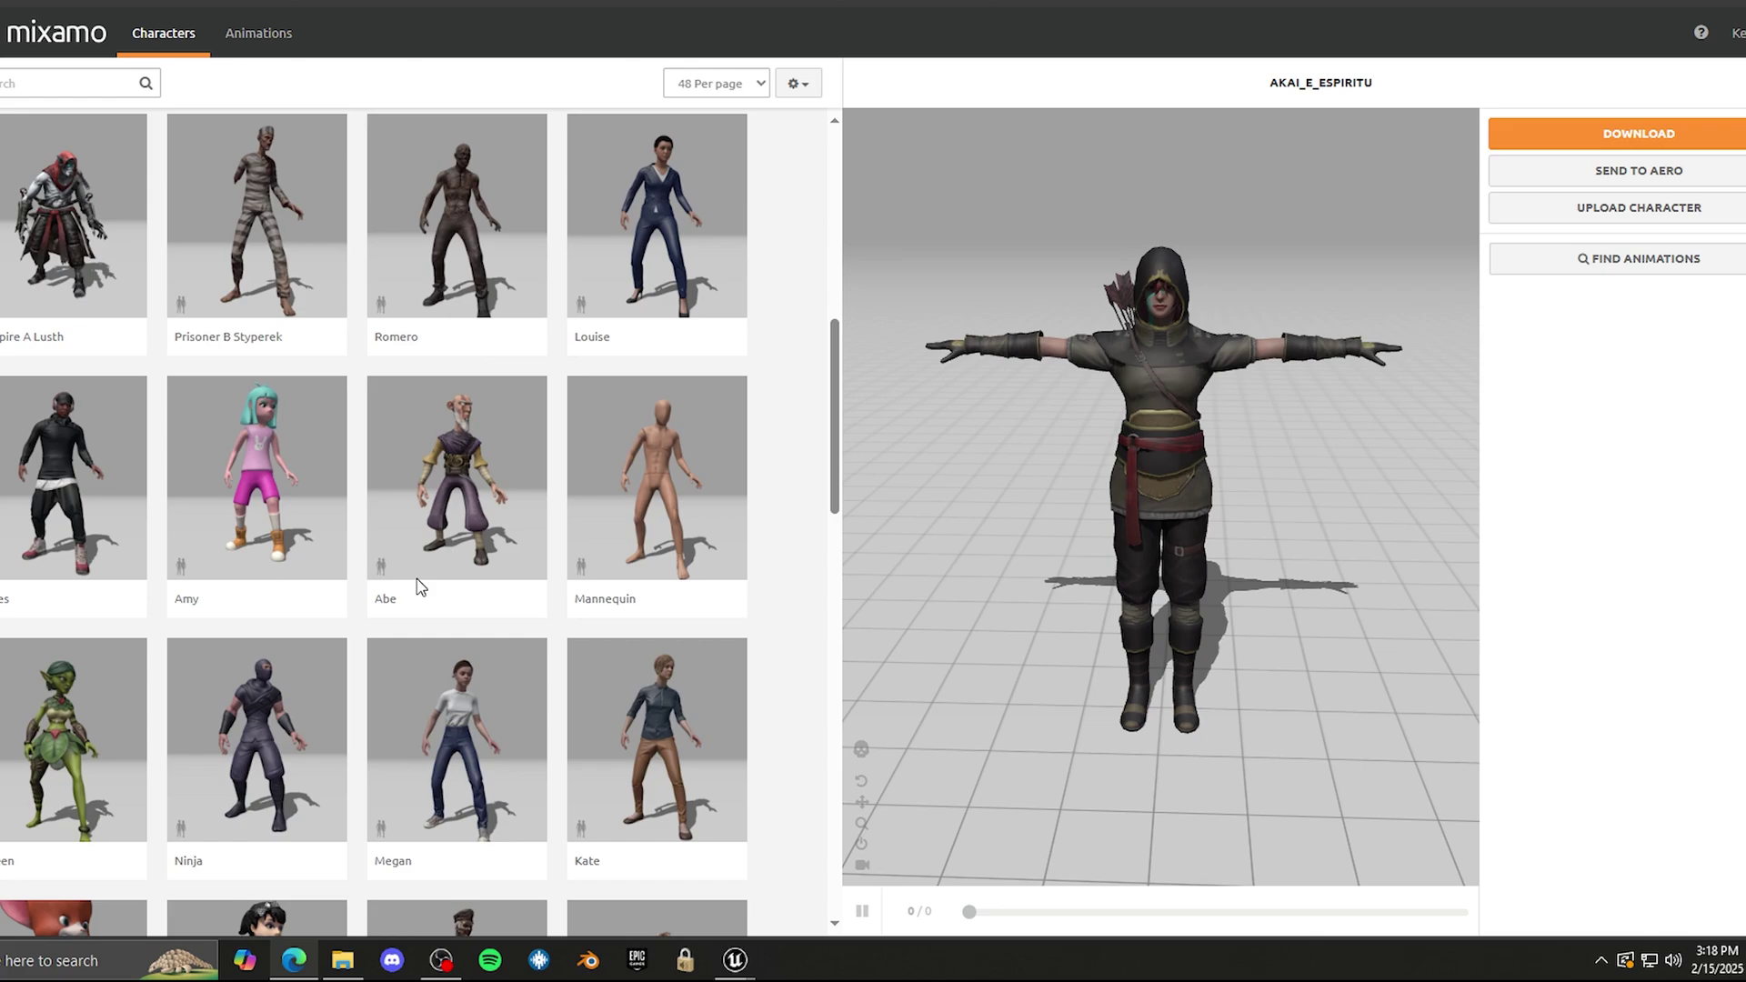
pyautogui.scroll(-3, 419, 591)
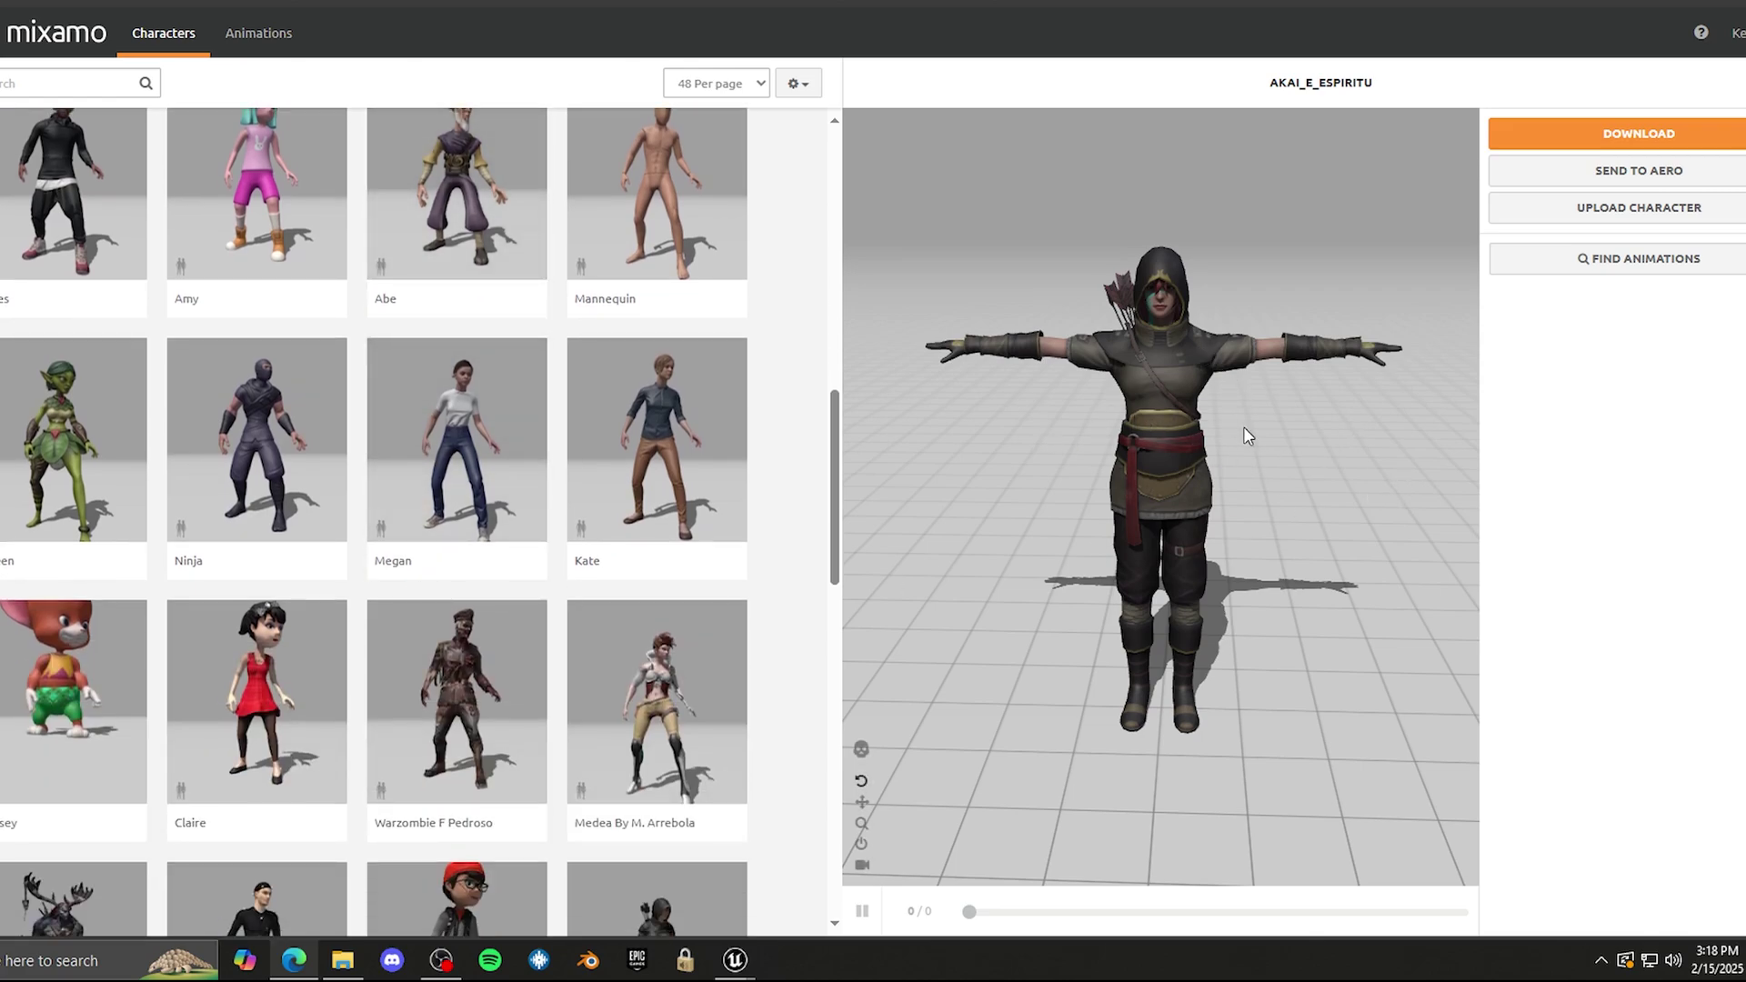
# - Show the animation library and download the Akai_E_Espiritu character as FBX Binary (.fbx) in T-pose
pyautogui.click(249, 38)
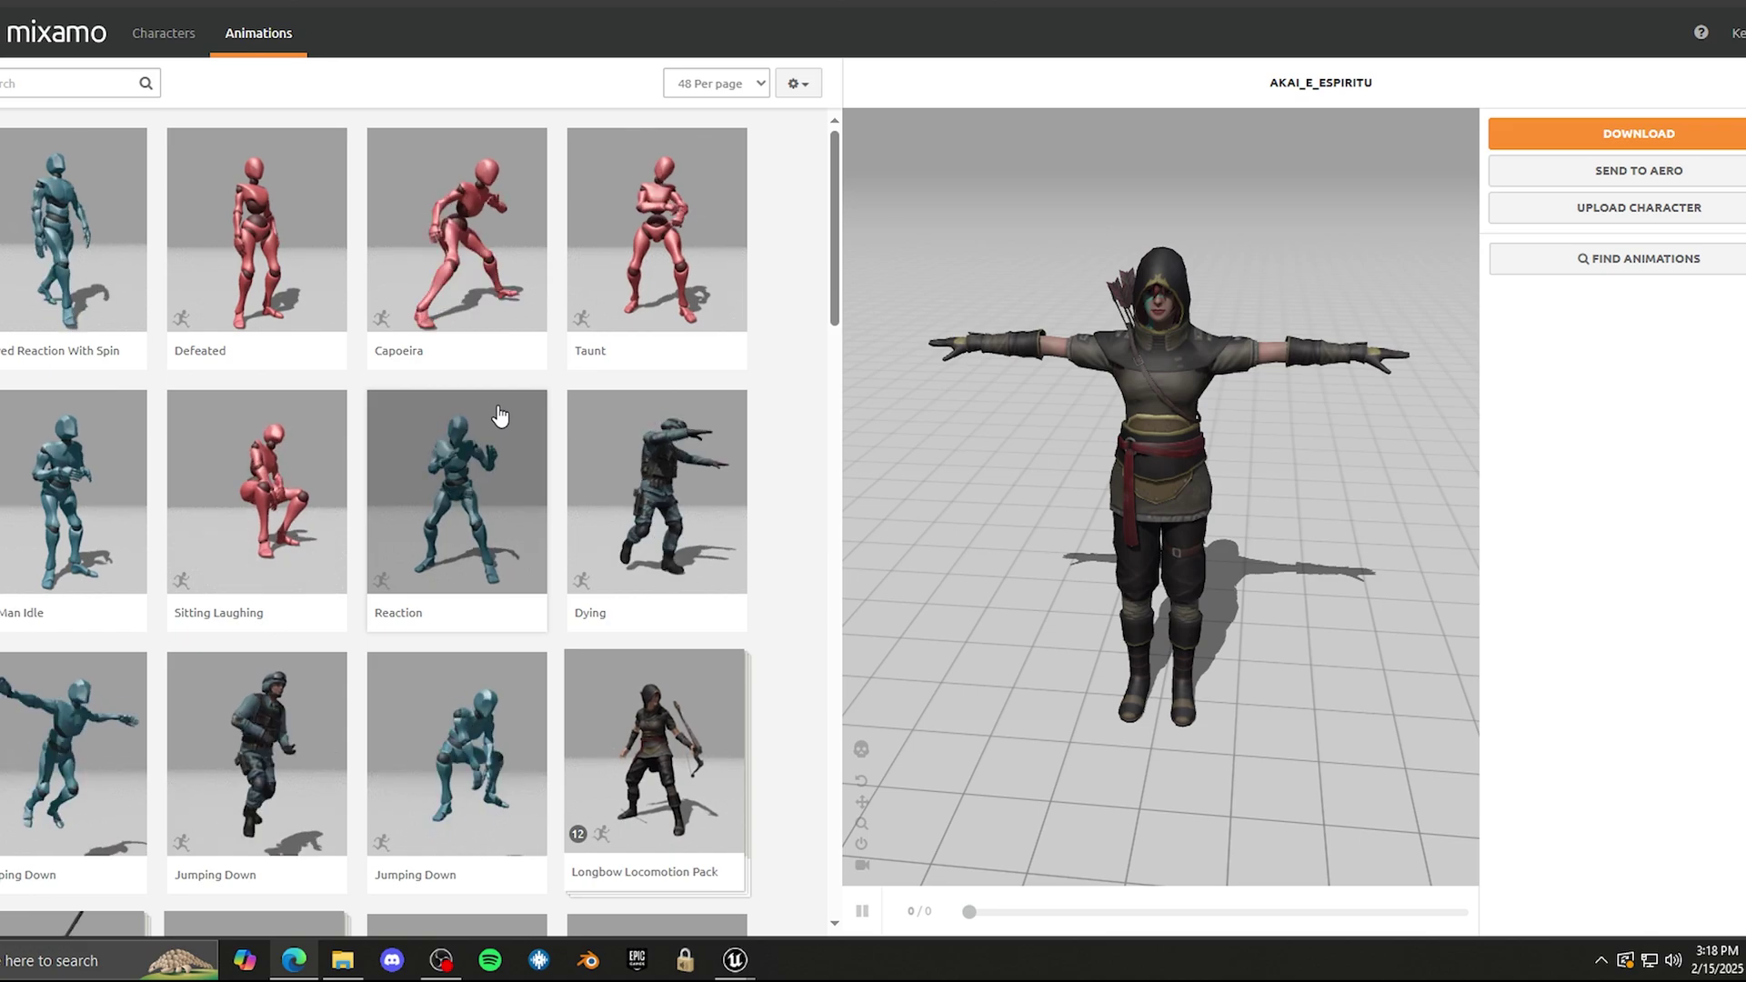
pyautogui.scroll(-2, 499, 416)
pyautogui.scroll(2, 499, 416)
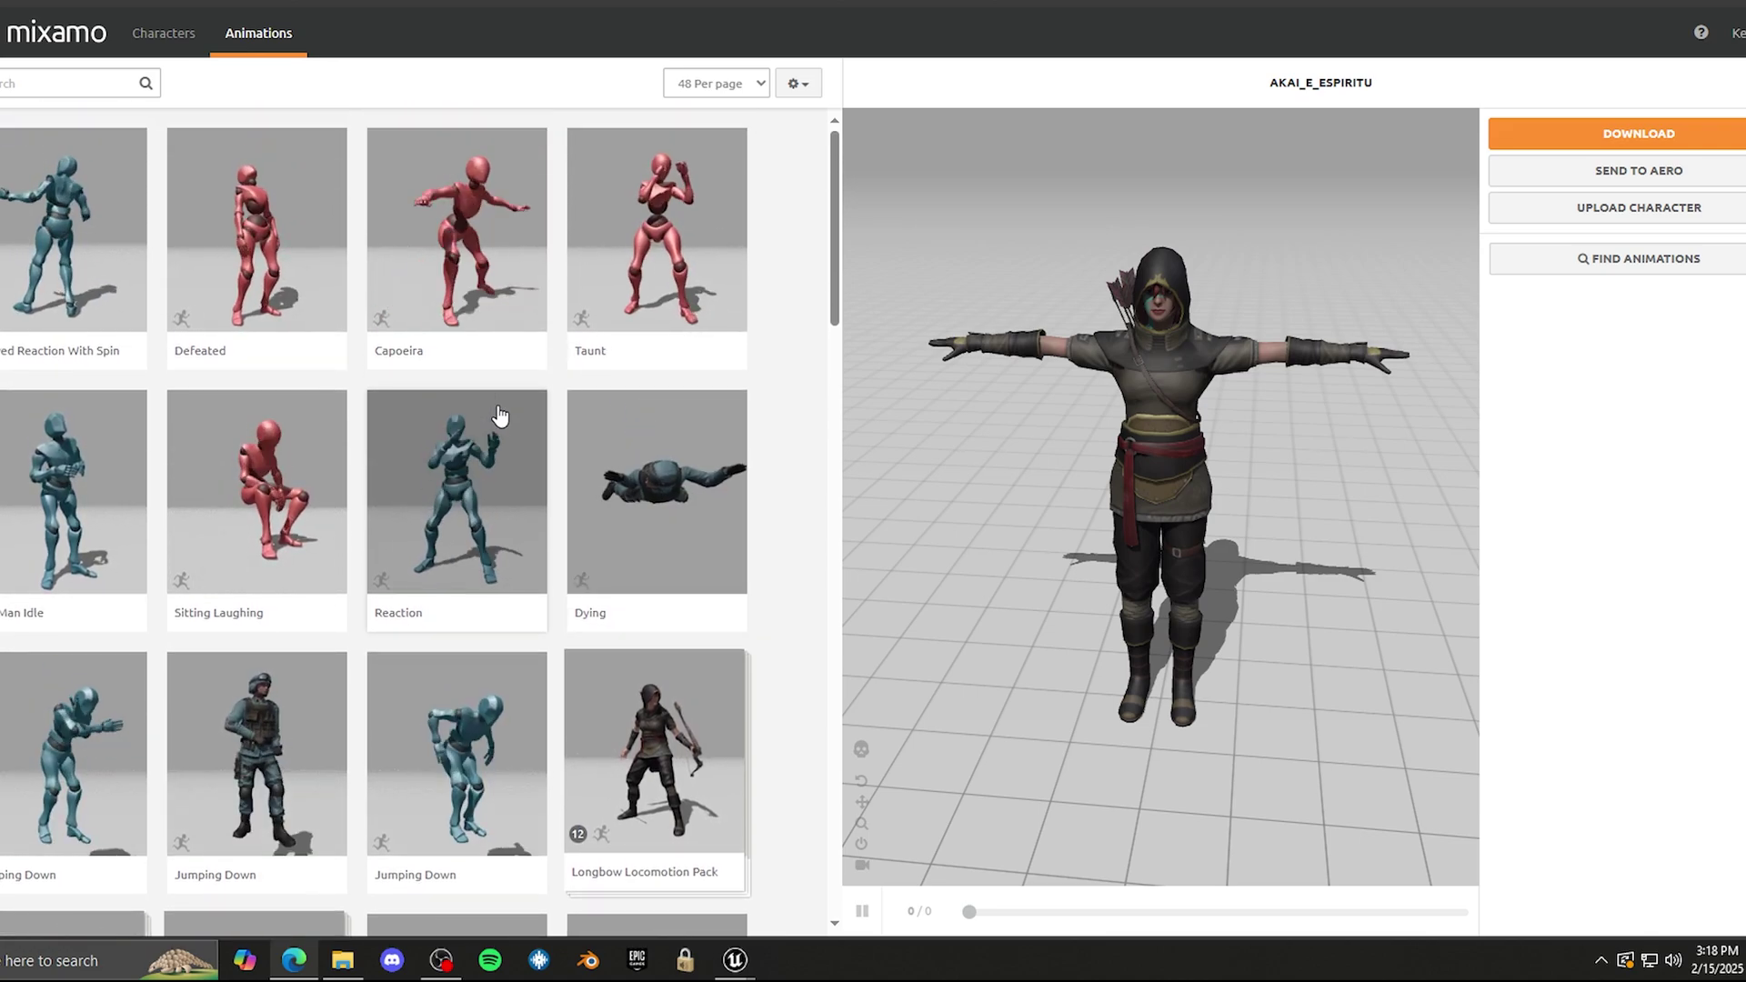
pyautogui.moveTo(1034, 362); pyautogui.dragTo(1227, 382)
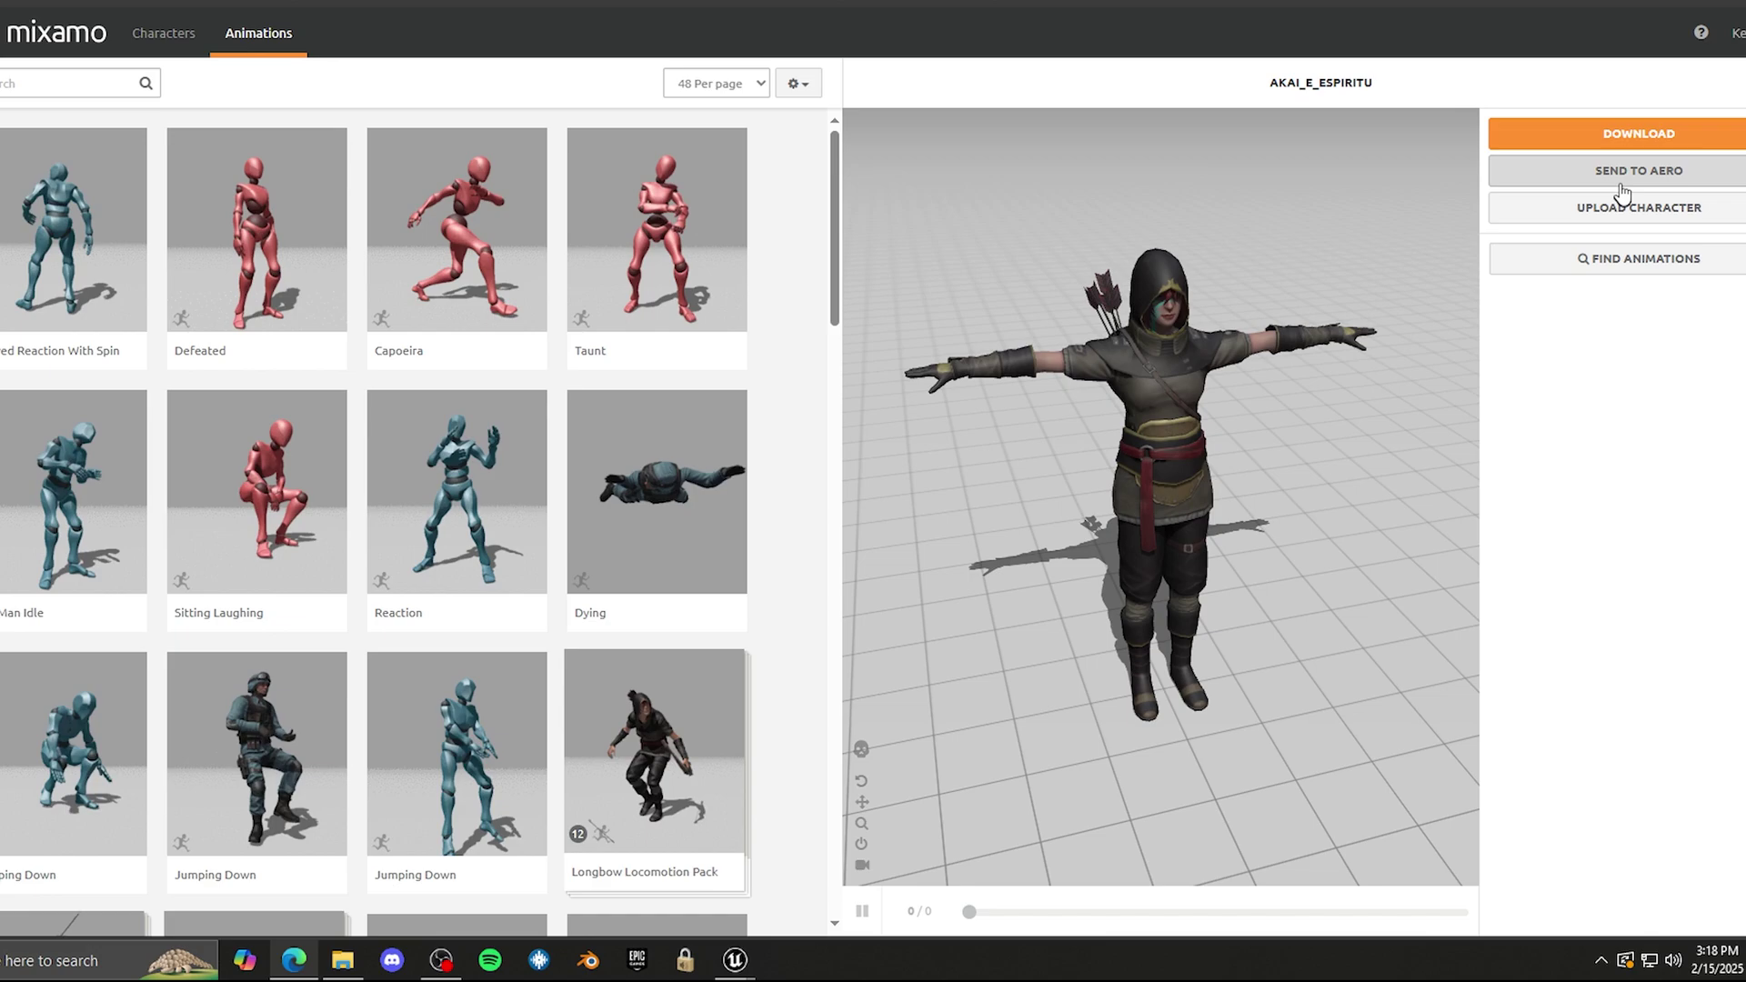
pyautogui.click(1585, 139)
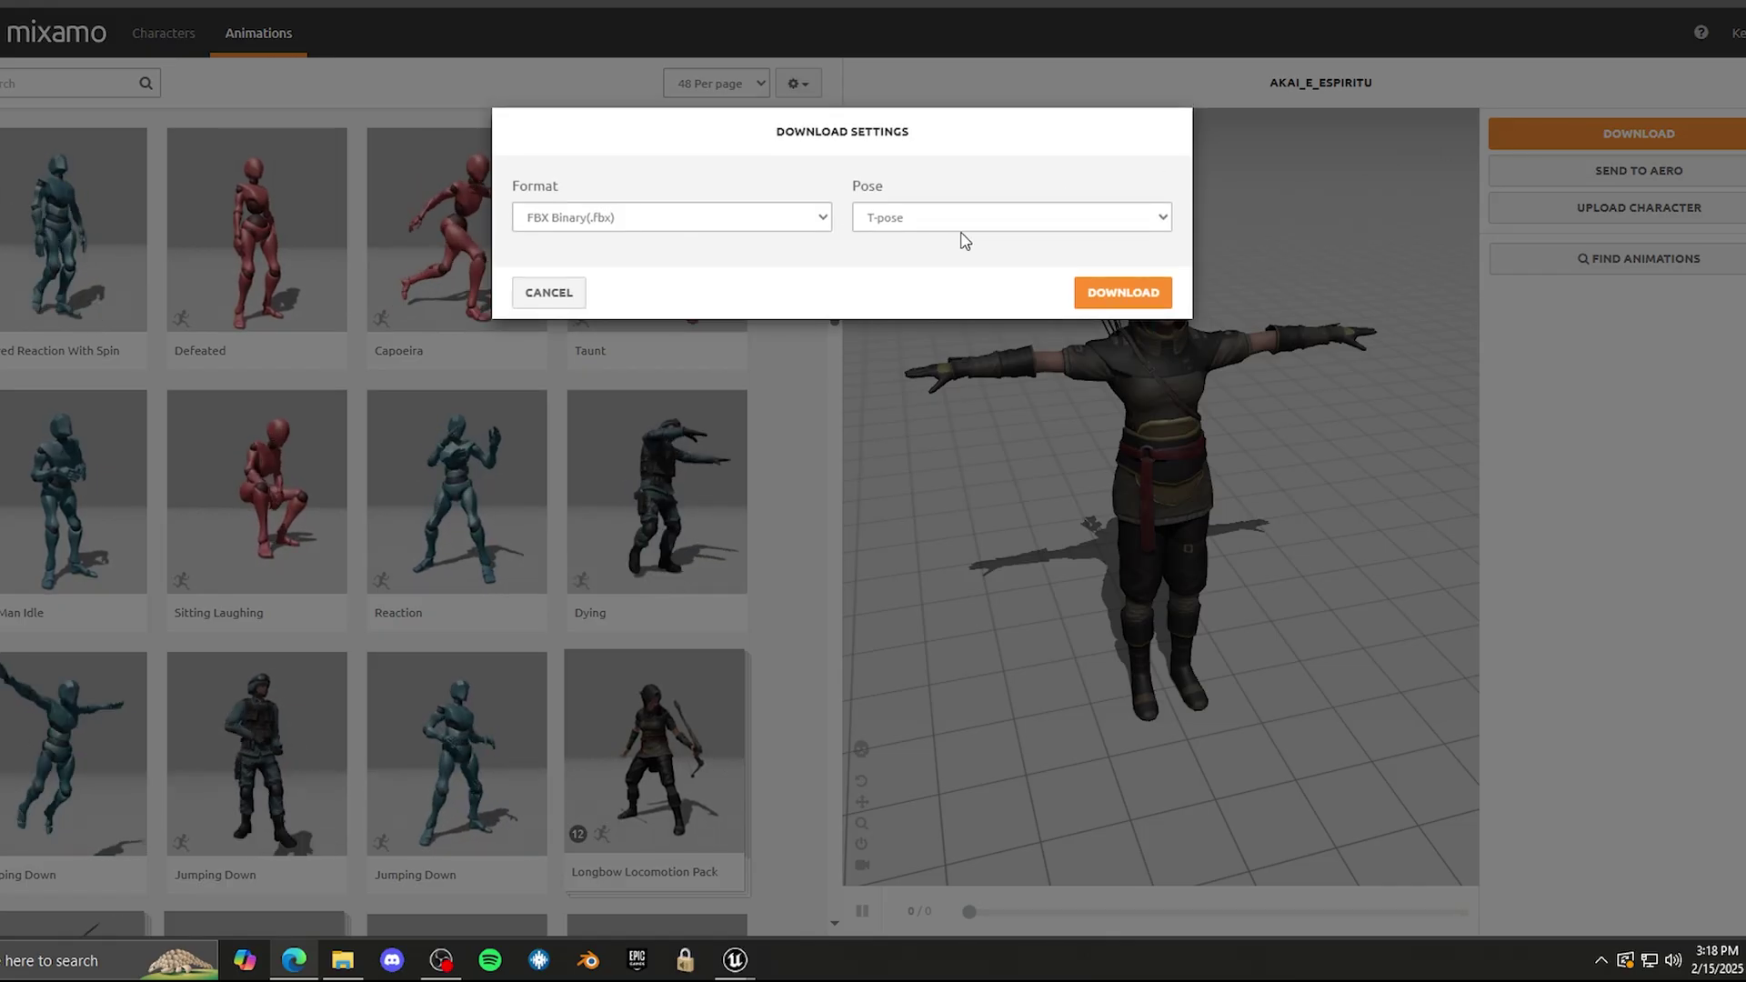
pyautogui.click(1123, 292)
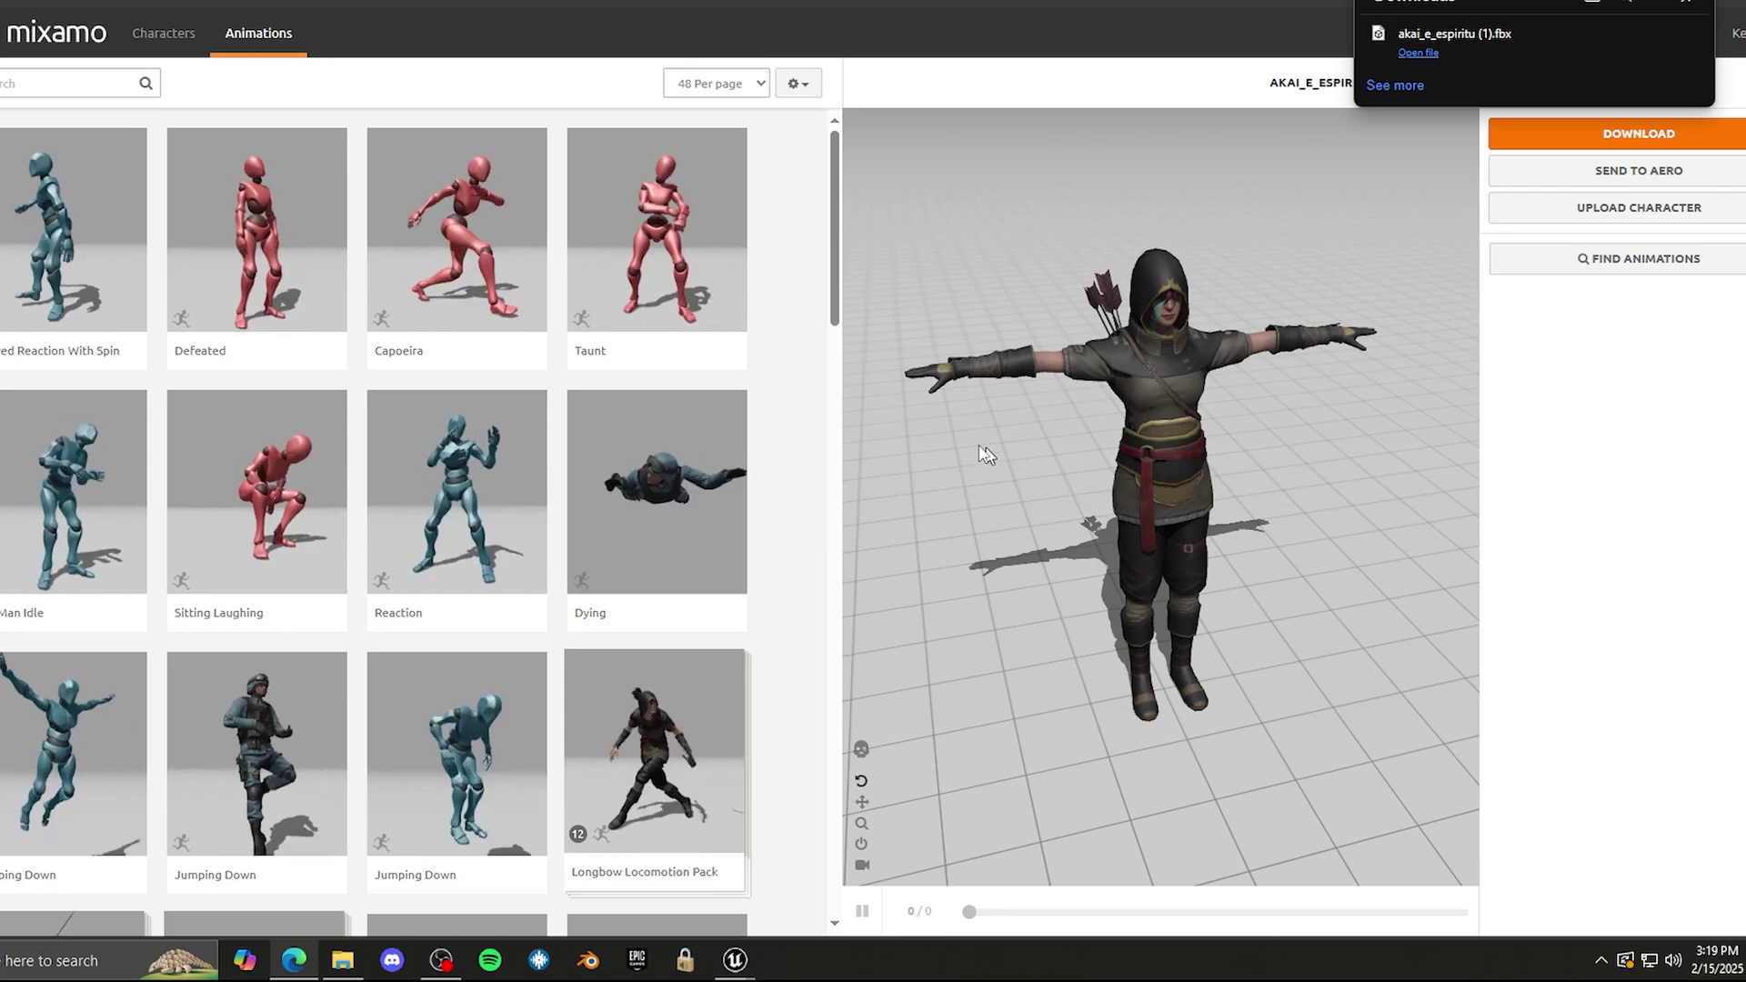
# - Search the animations for "idle" and apply Standing Idle to the Akai_E_Espiritu character
pyautogui.moveTo(987, 454); pyautogui.dragTo(1010, 498)
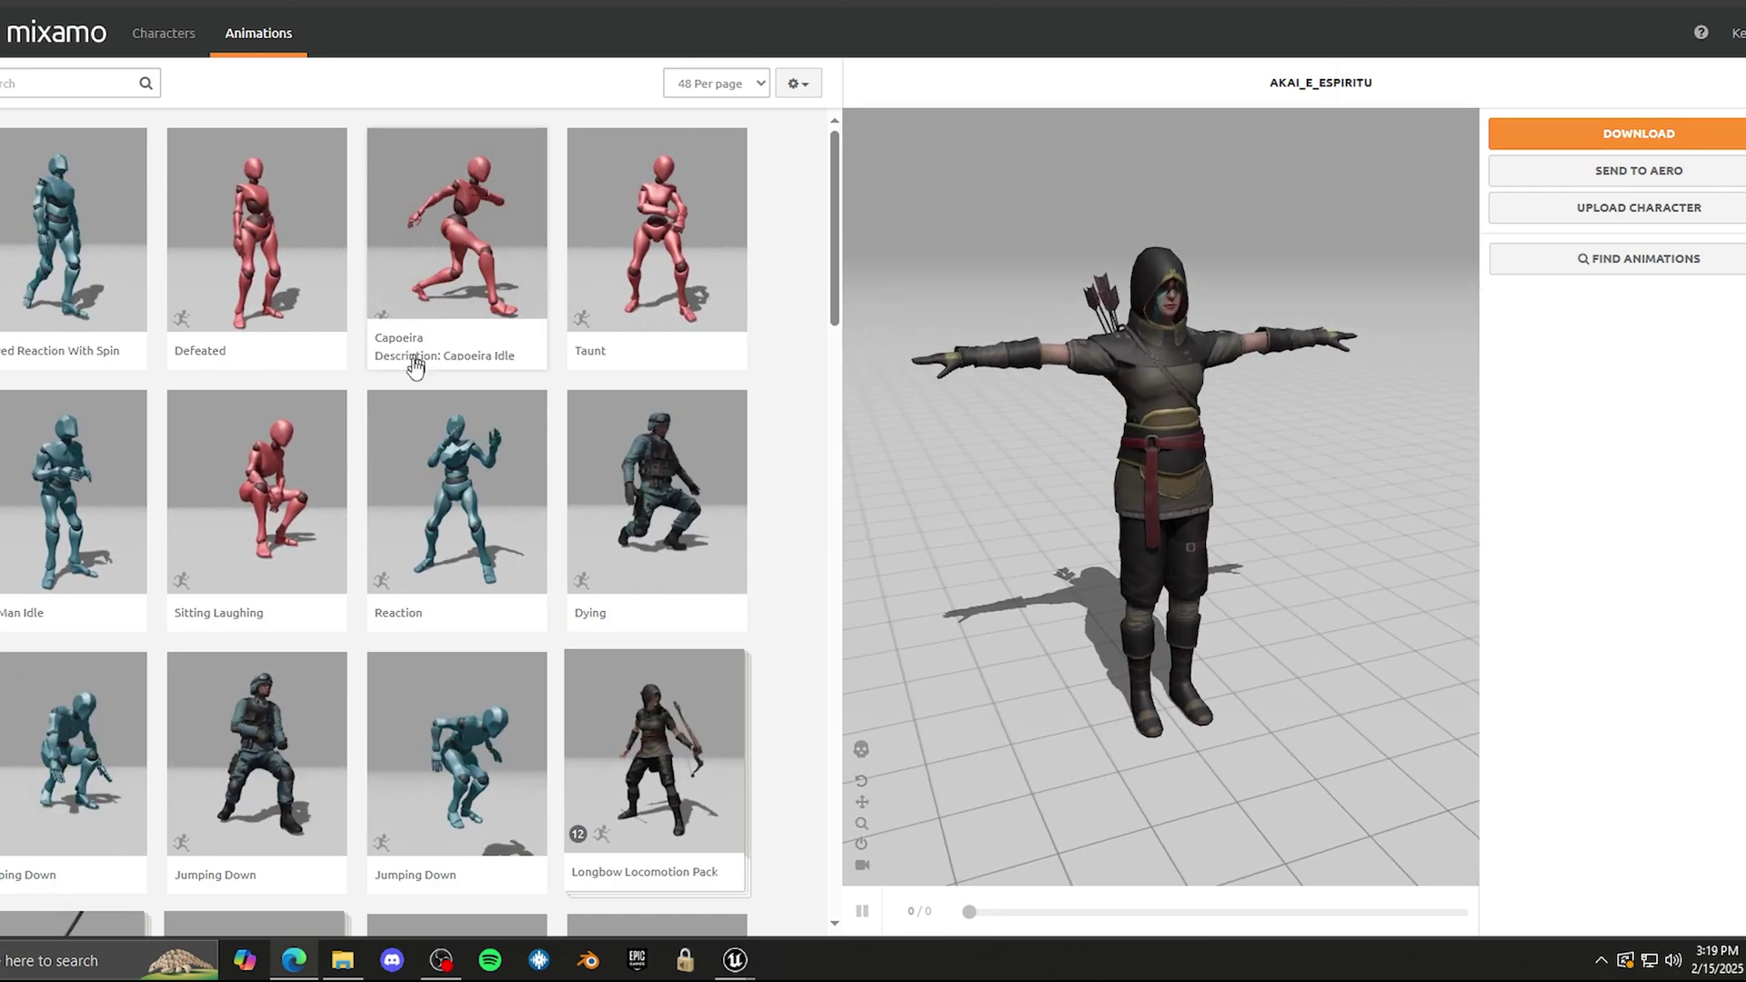
pyautogui.click(60, 85)
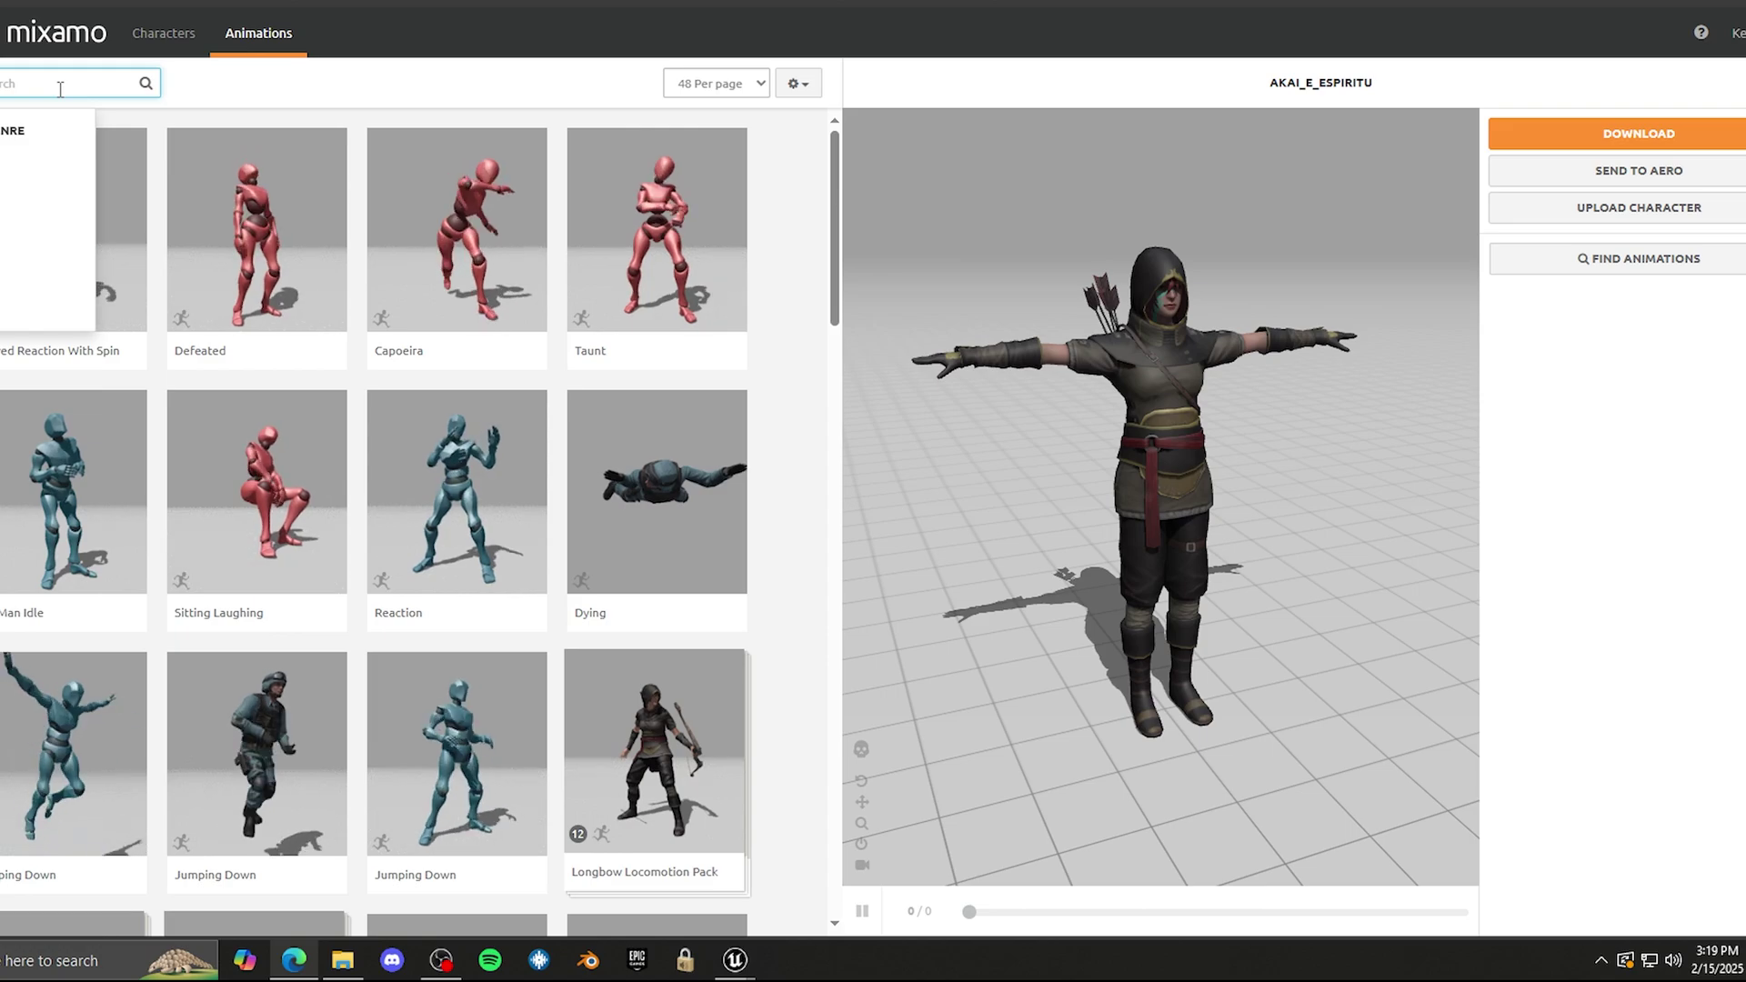
pyautogui.write('idle')
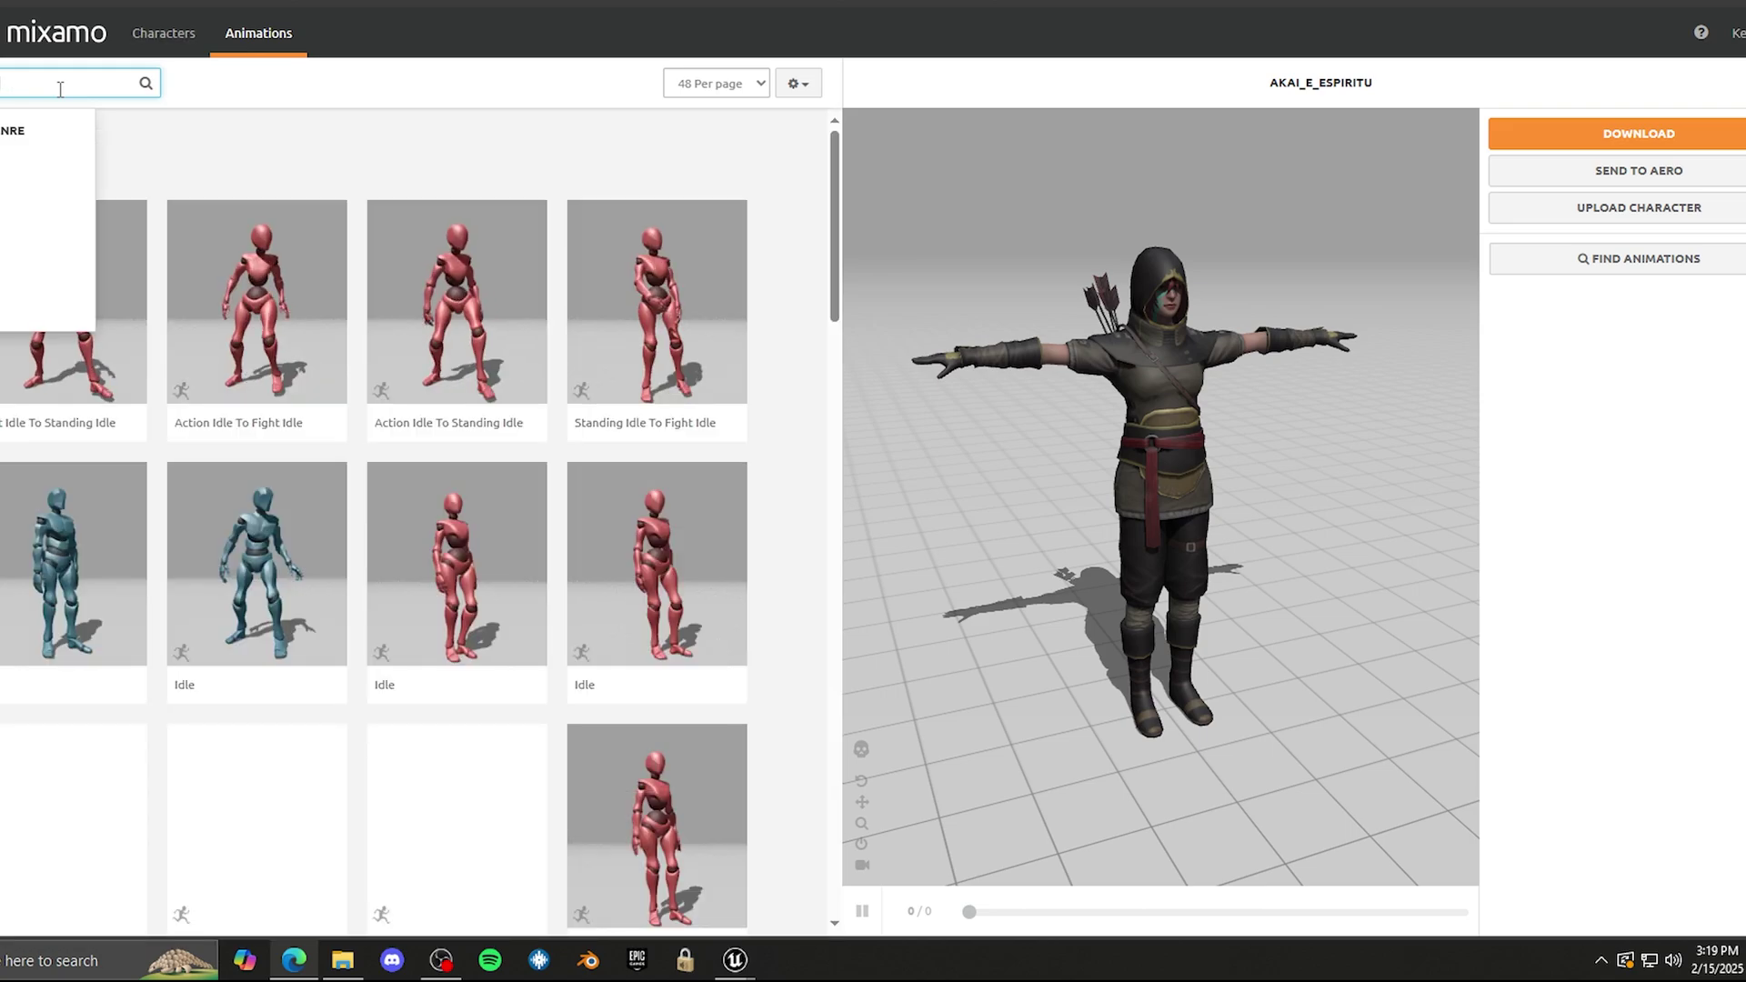
pyautogui.click(636, 570)
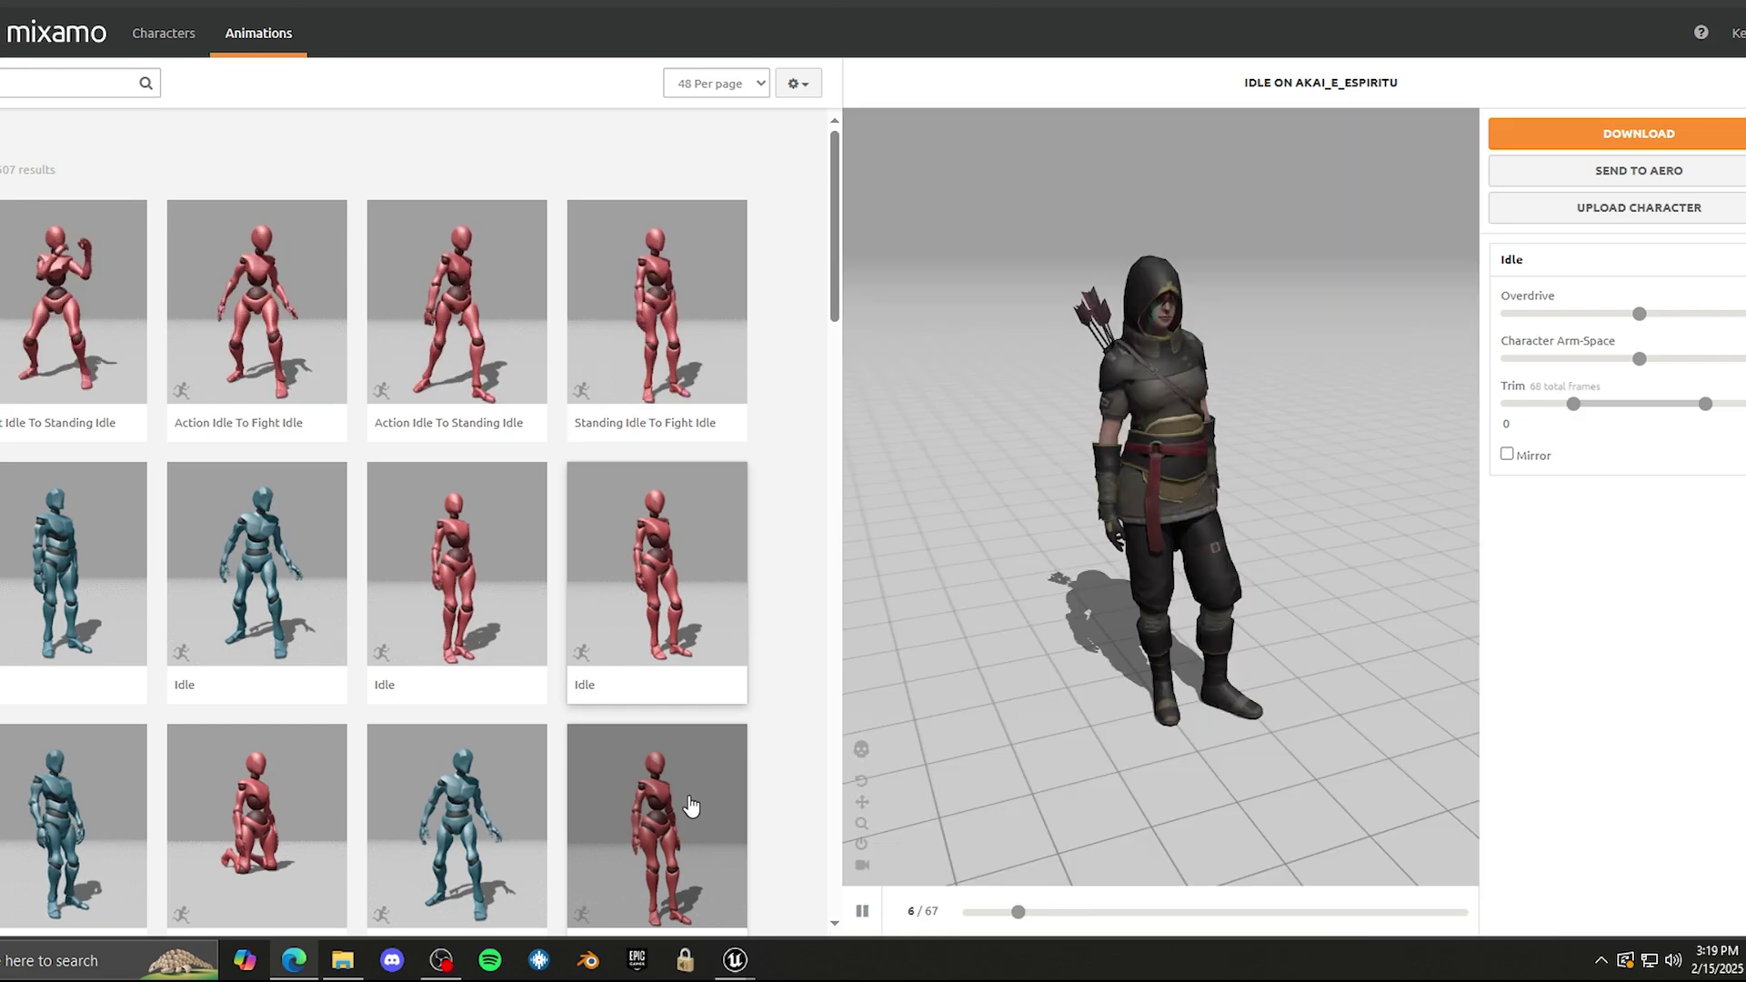
pyautogui.click(688, 807)
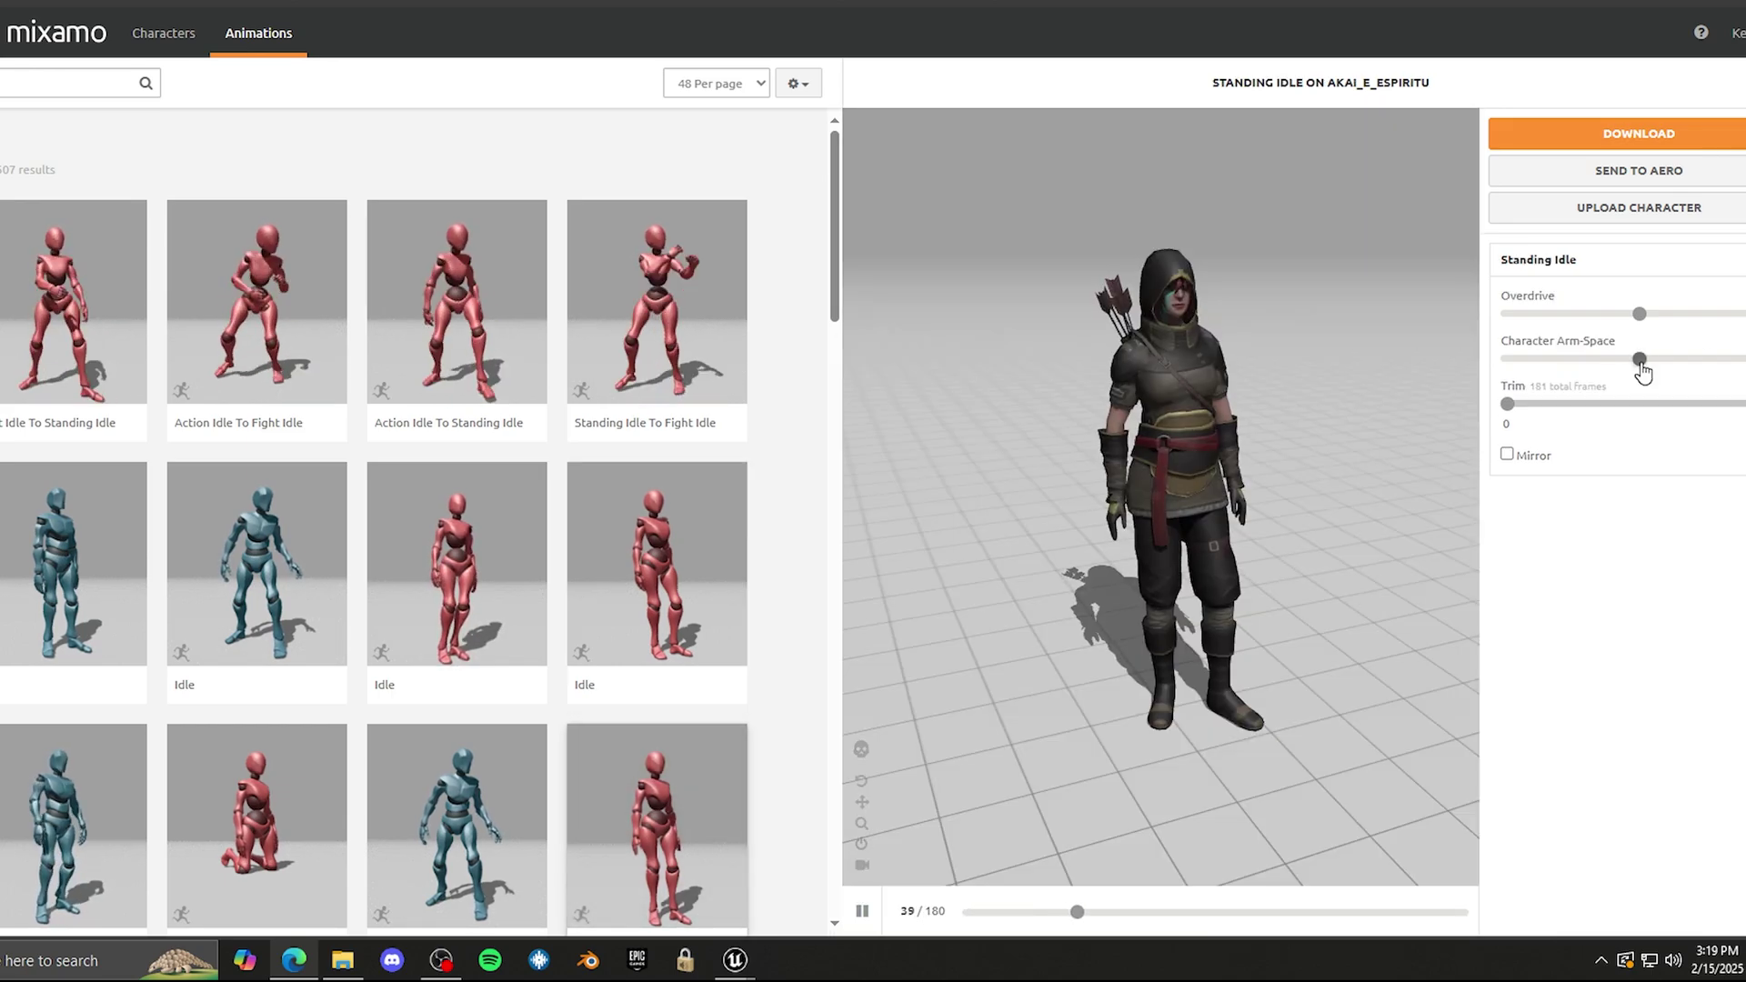
# - Slightly increase the Character Arm-Space of the Standing Idle animation and check the arms in the preview
pyautogui.moveTo(1640, 358); pyautogui.dragTo(1658, 358)
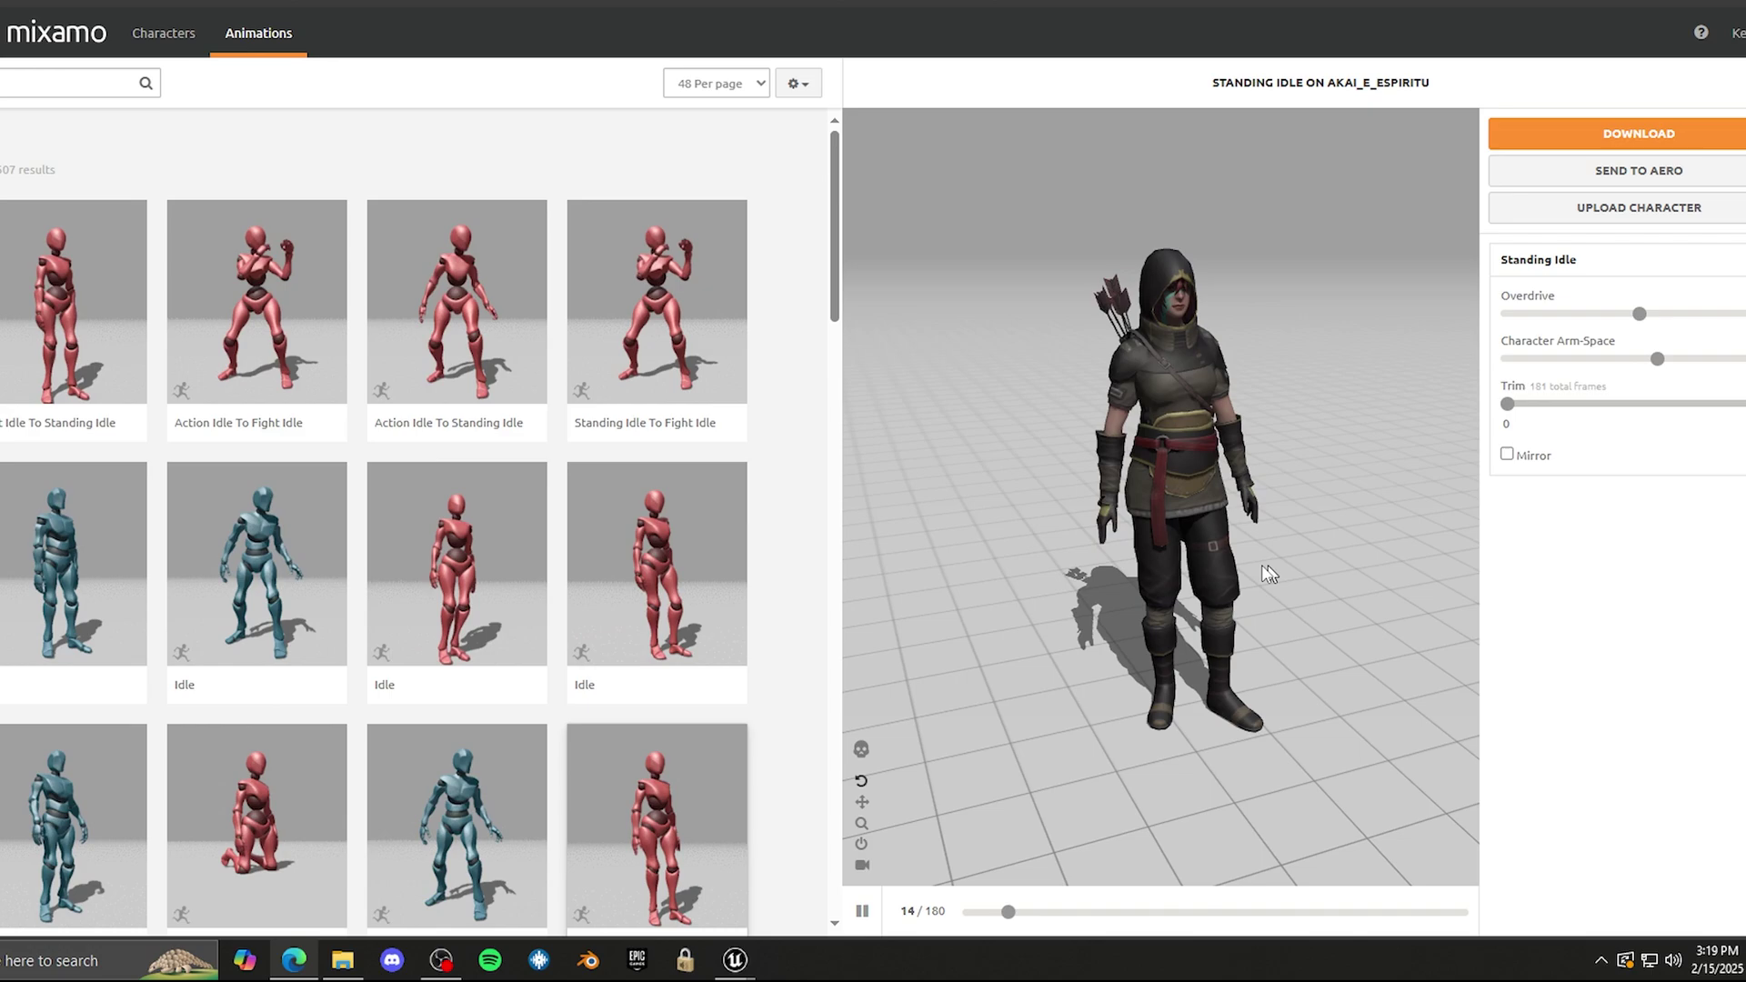
pyautogui.moveTo(1255, 582); pyautogui.dragTo(1291, 570)
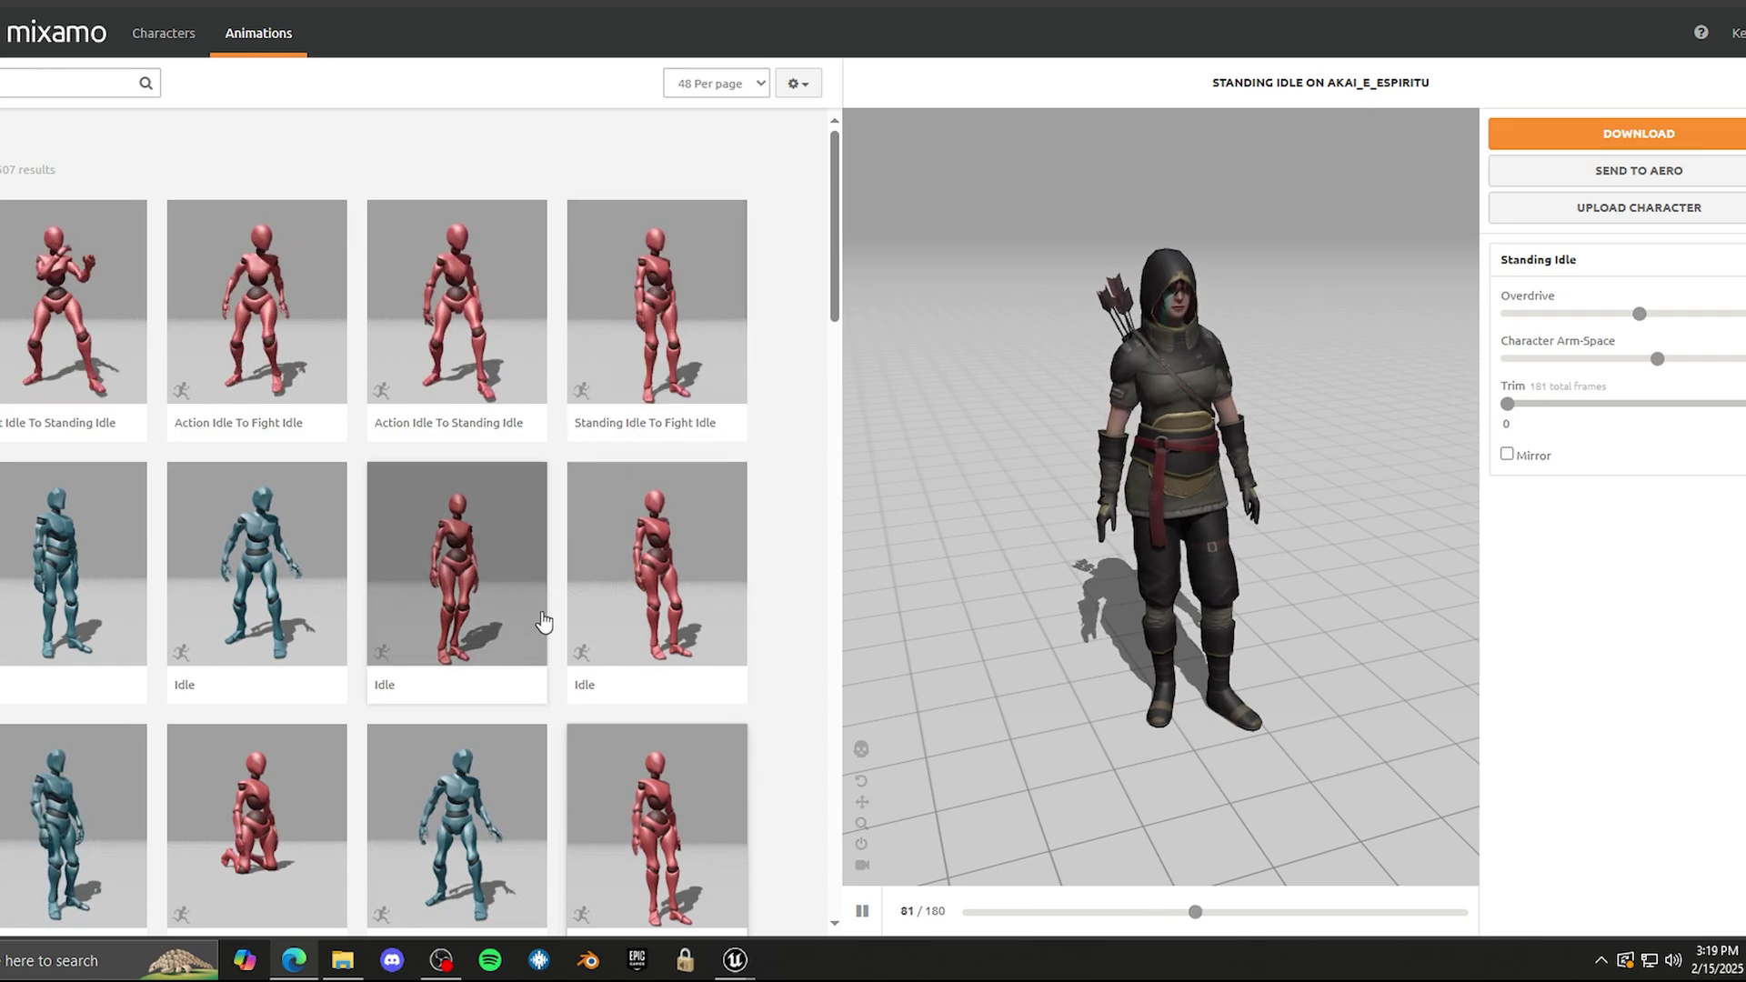
pyautogui.moveTo(1046, 482)
pyautogui.mouseDown()
pyautogui.moveTo(1231, 460)
pyautogui.moveTo(1395, 499)
pyautogui.moveTo(1076, 421)
pyautogui.moveTo(1018, 496)
pyautogui.mouseUp()
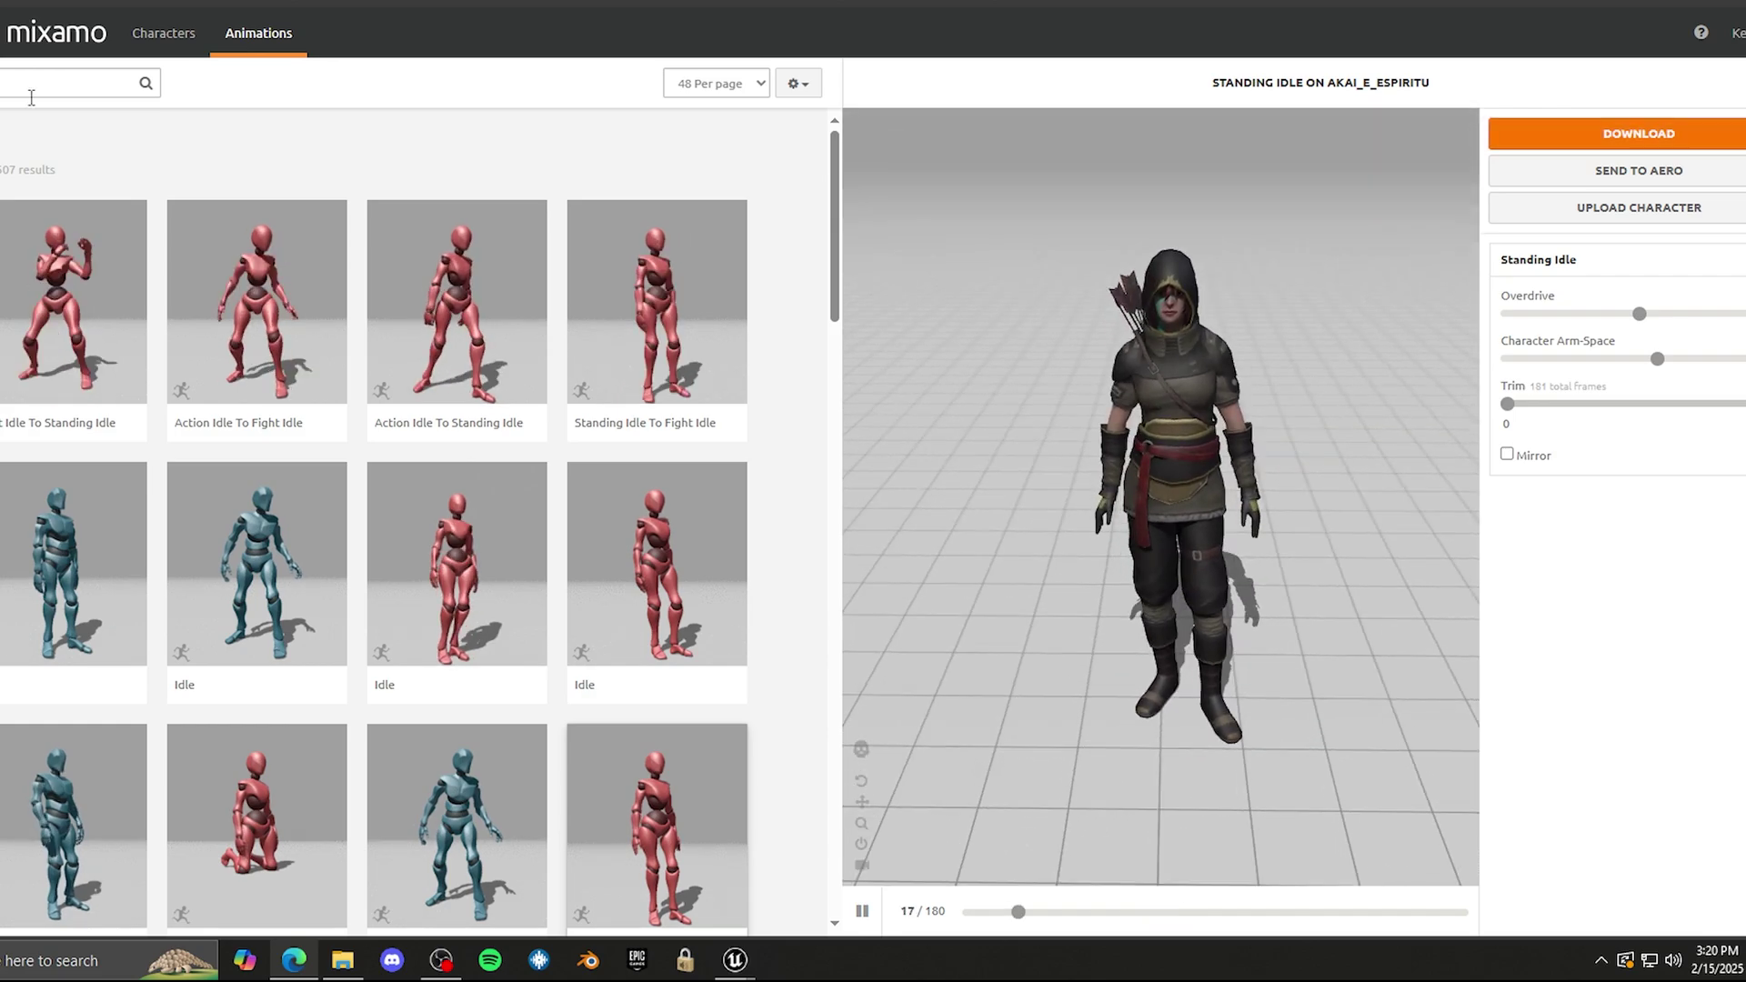
# - Search the animations for "walk", apply Walk to the character, and enable In Place
pyautogui.click(73, 82)
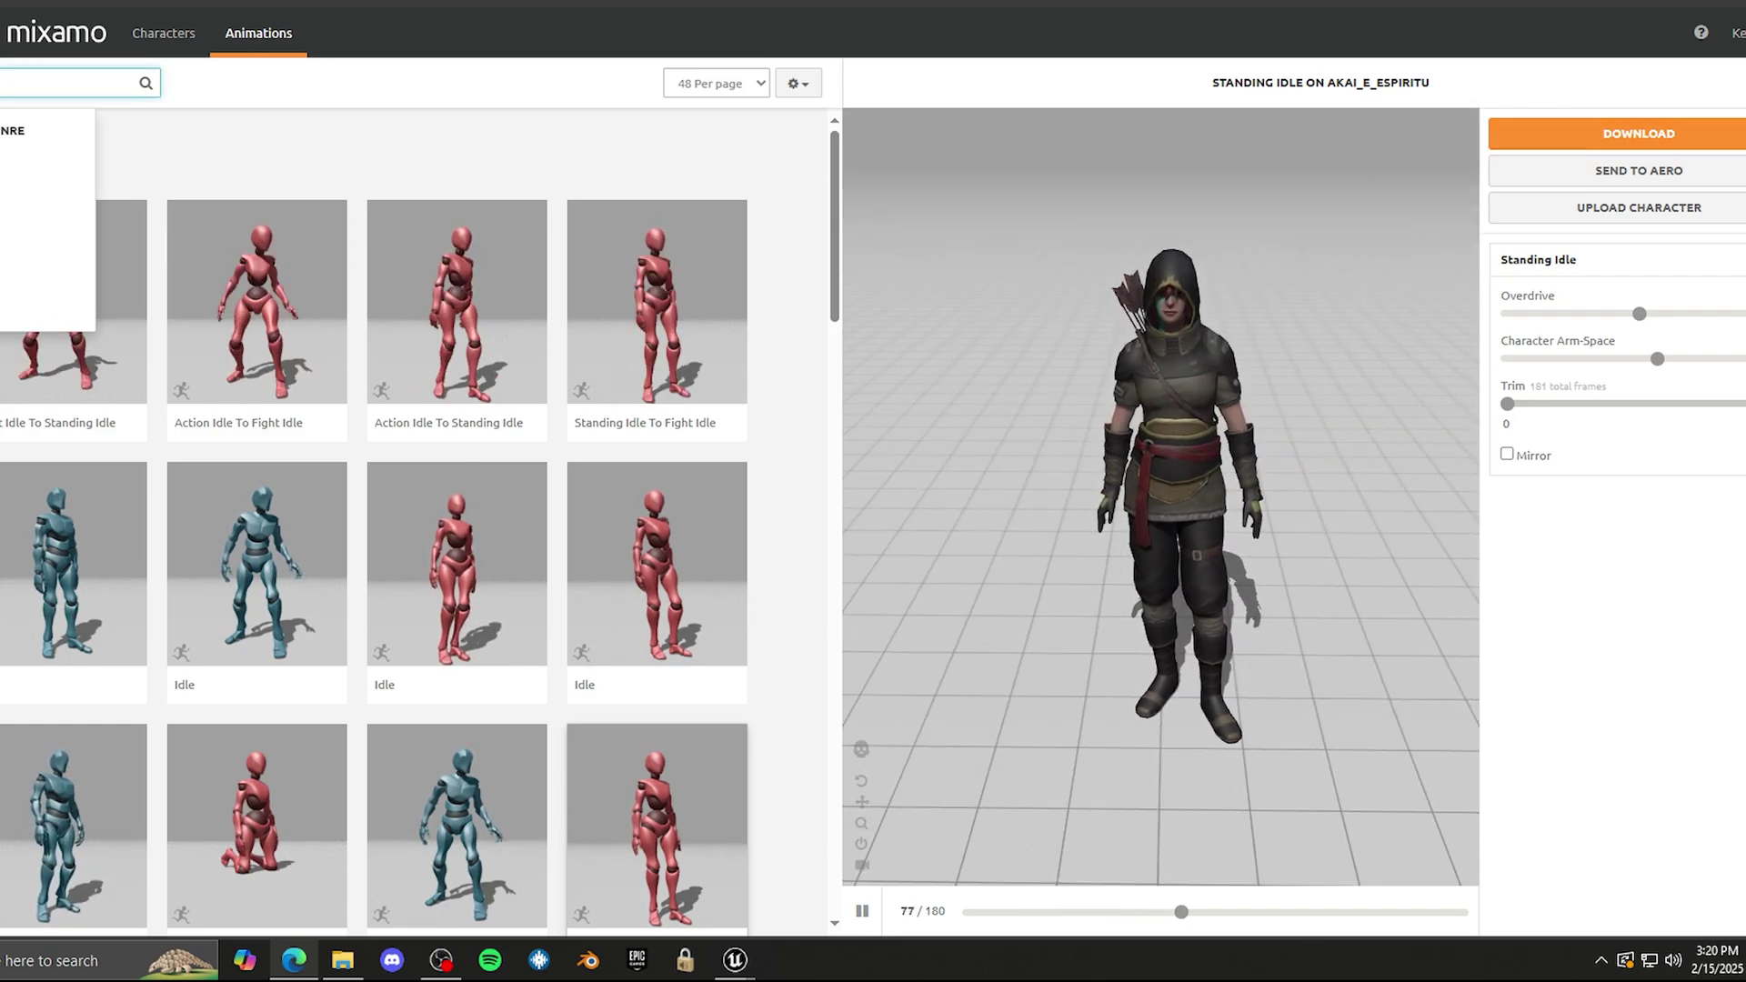
pyautogui.write('walk')
pyautogui.press('Return')
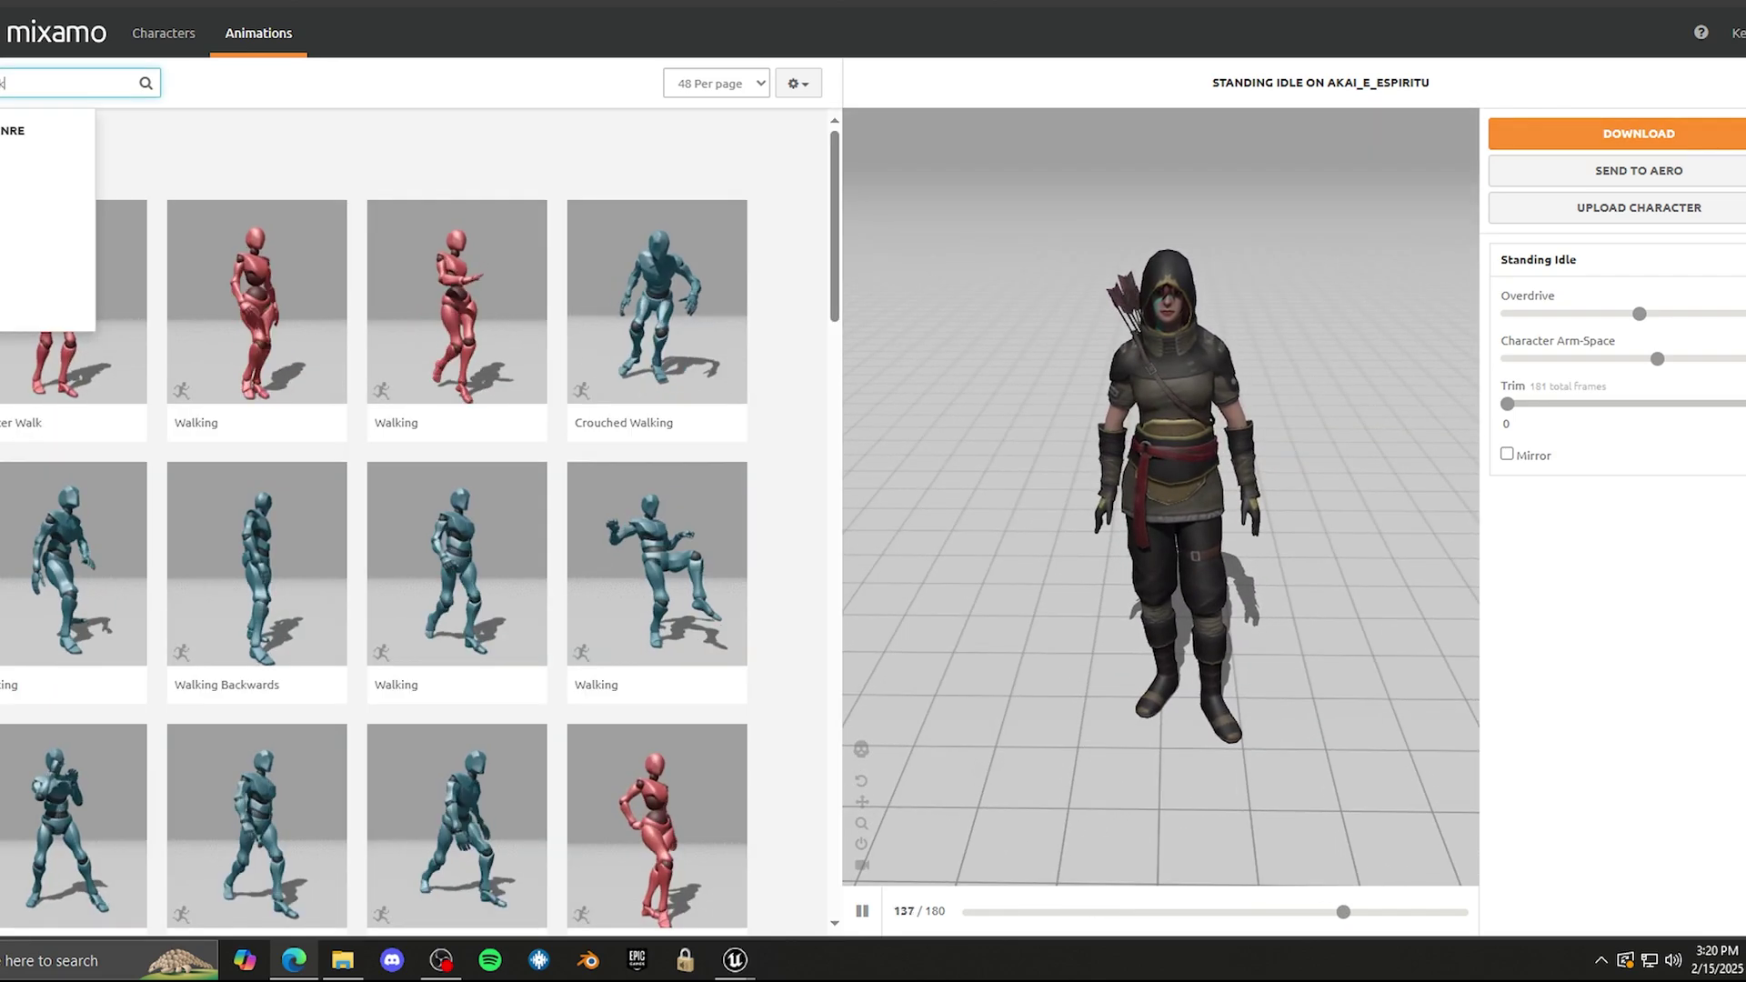
pyautogui.scroll(-10, 479, 574)
pyautogui.click(457, 455)
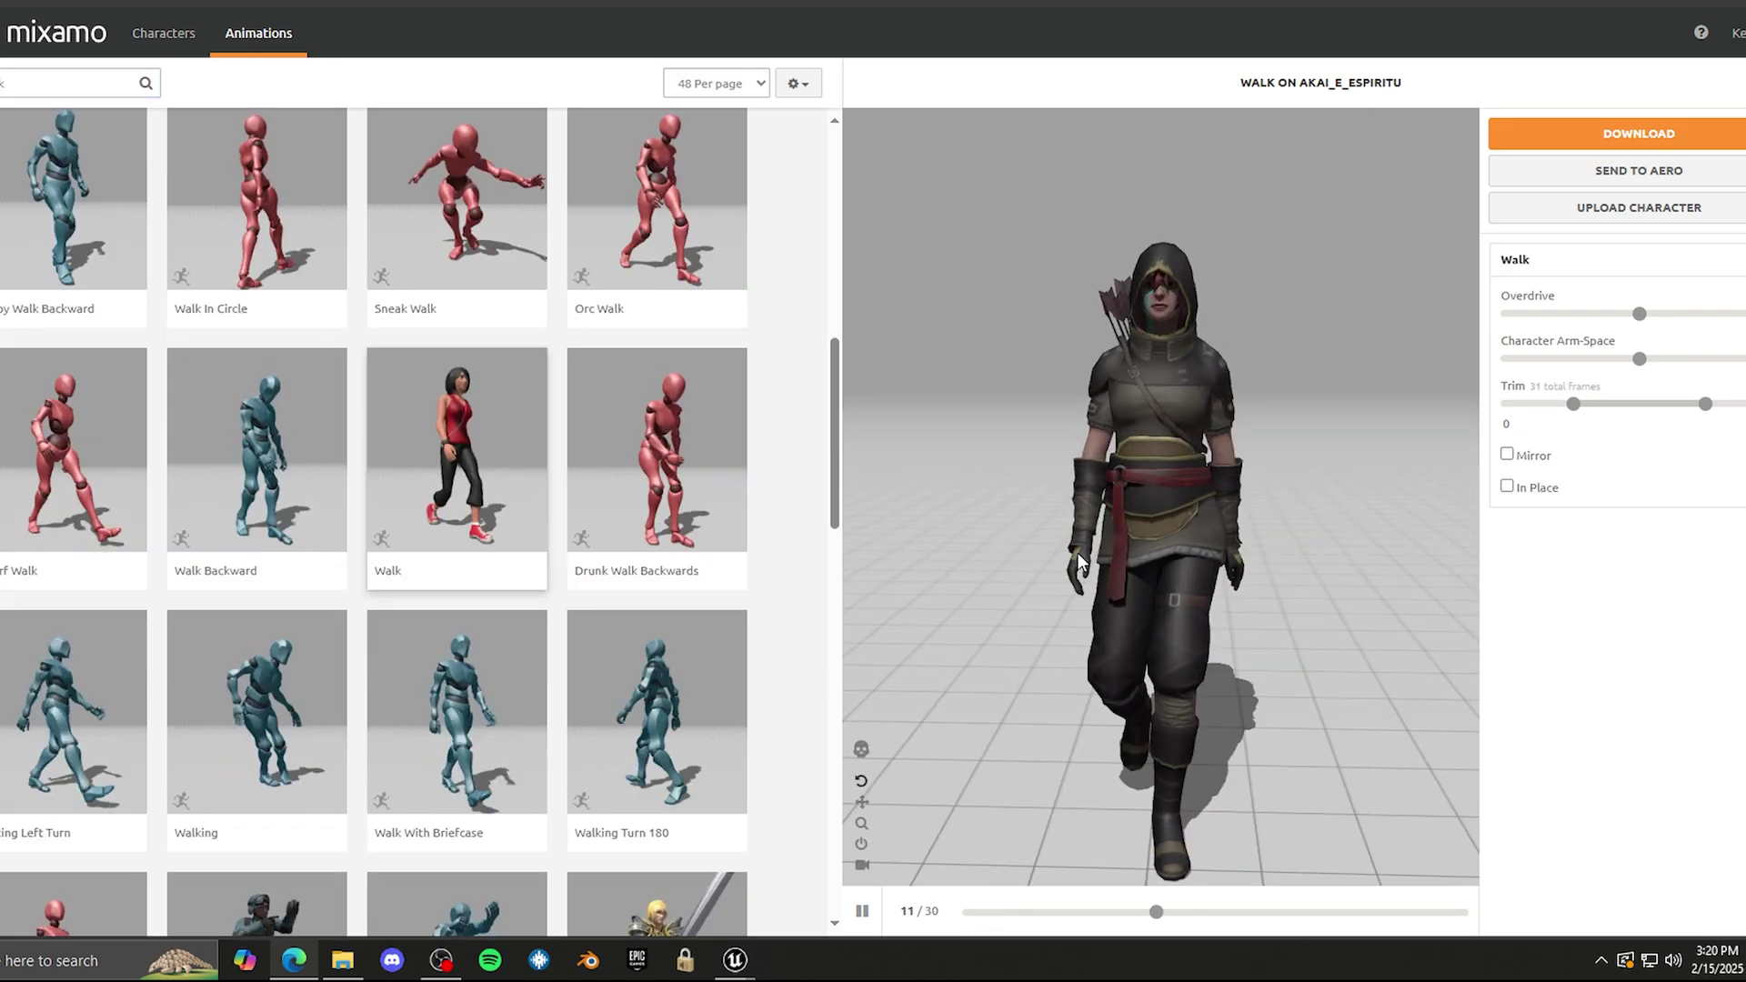
pyautogui.click(1507, 487)
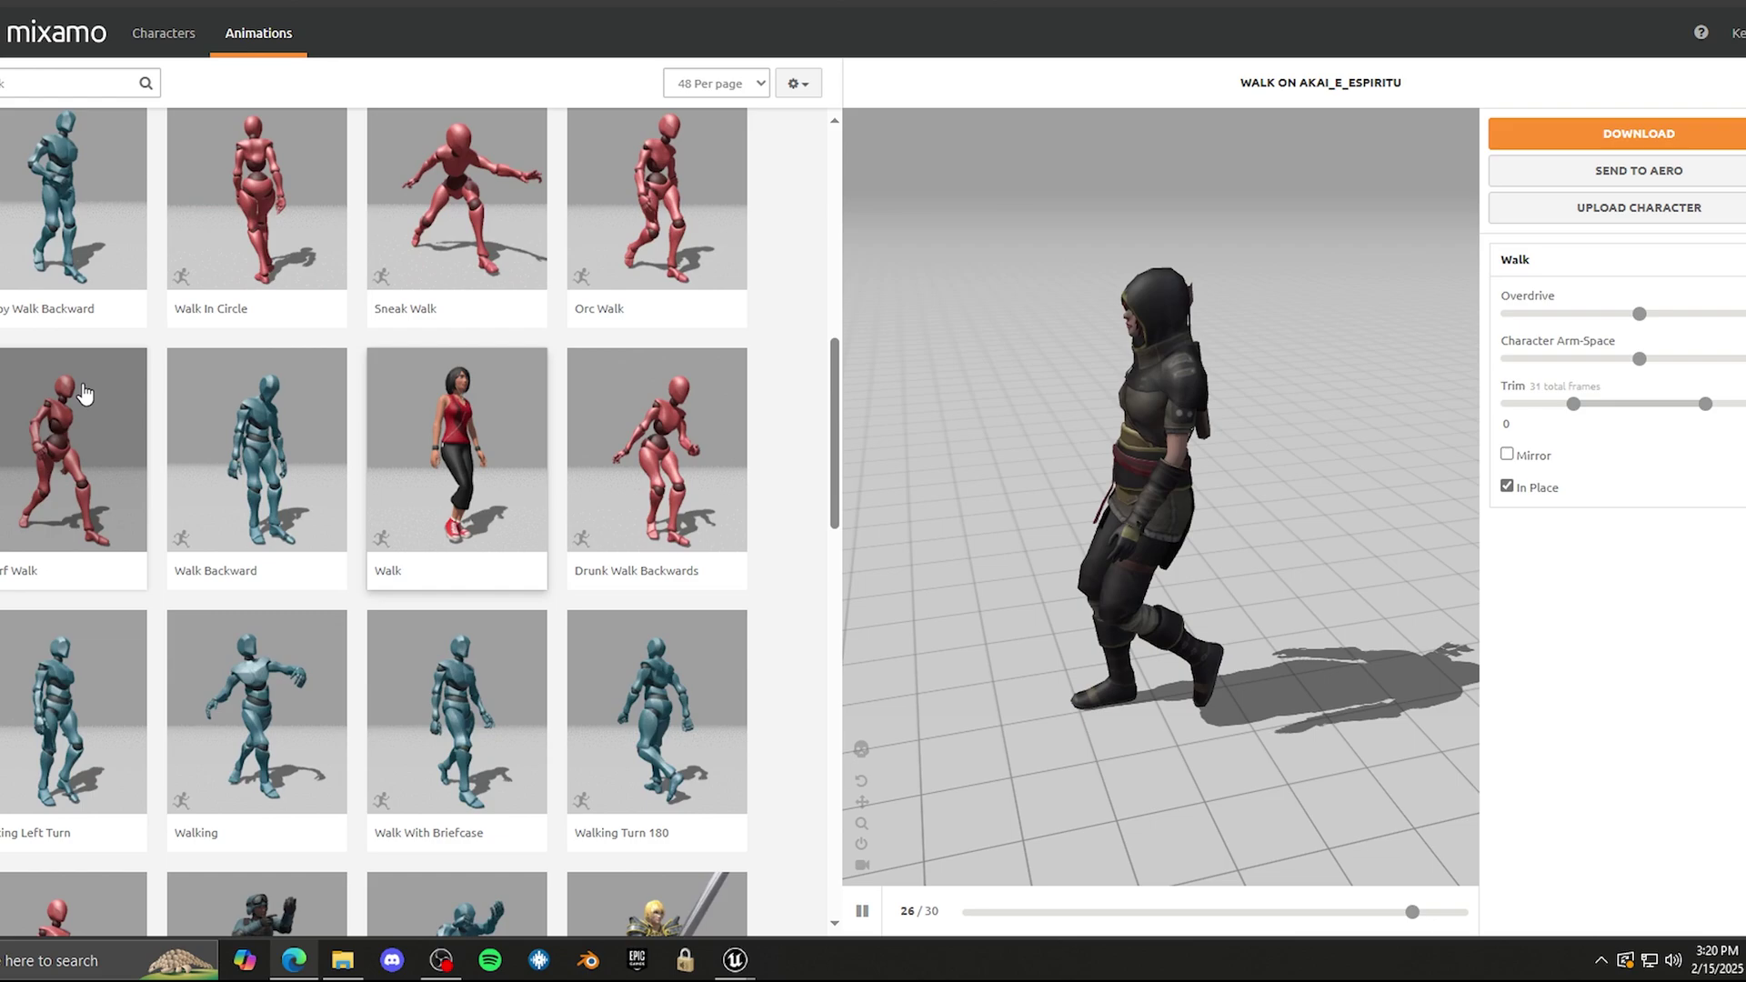
# - Look through the other walk animations in the search results
pyautogui.scroll(7, 73, 397)
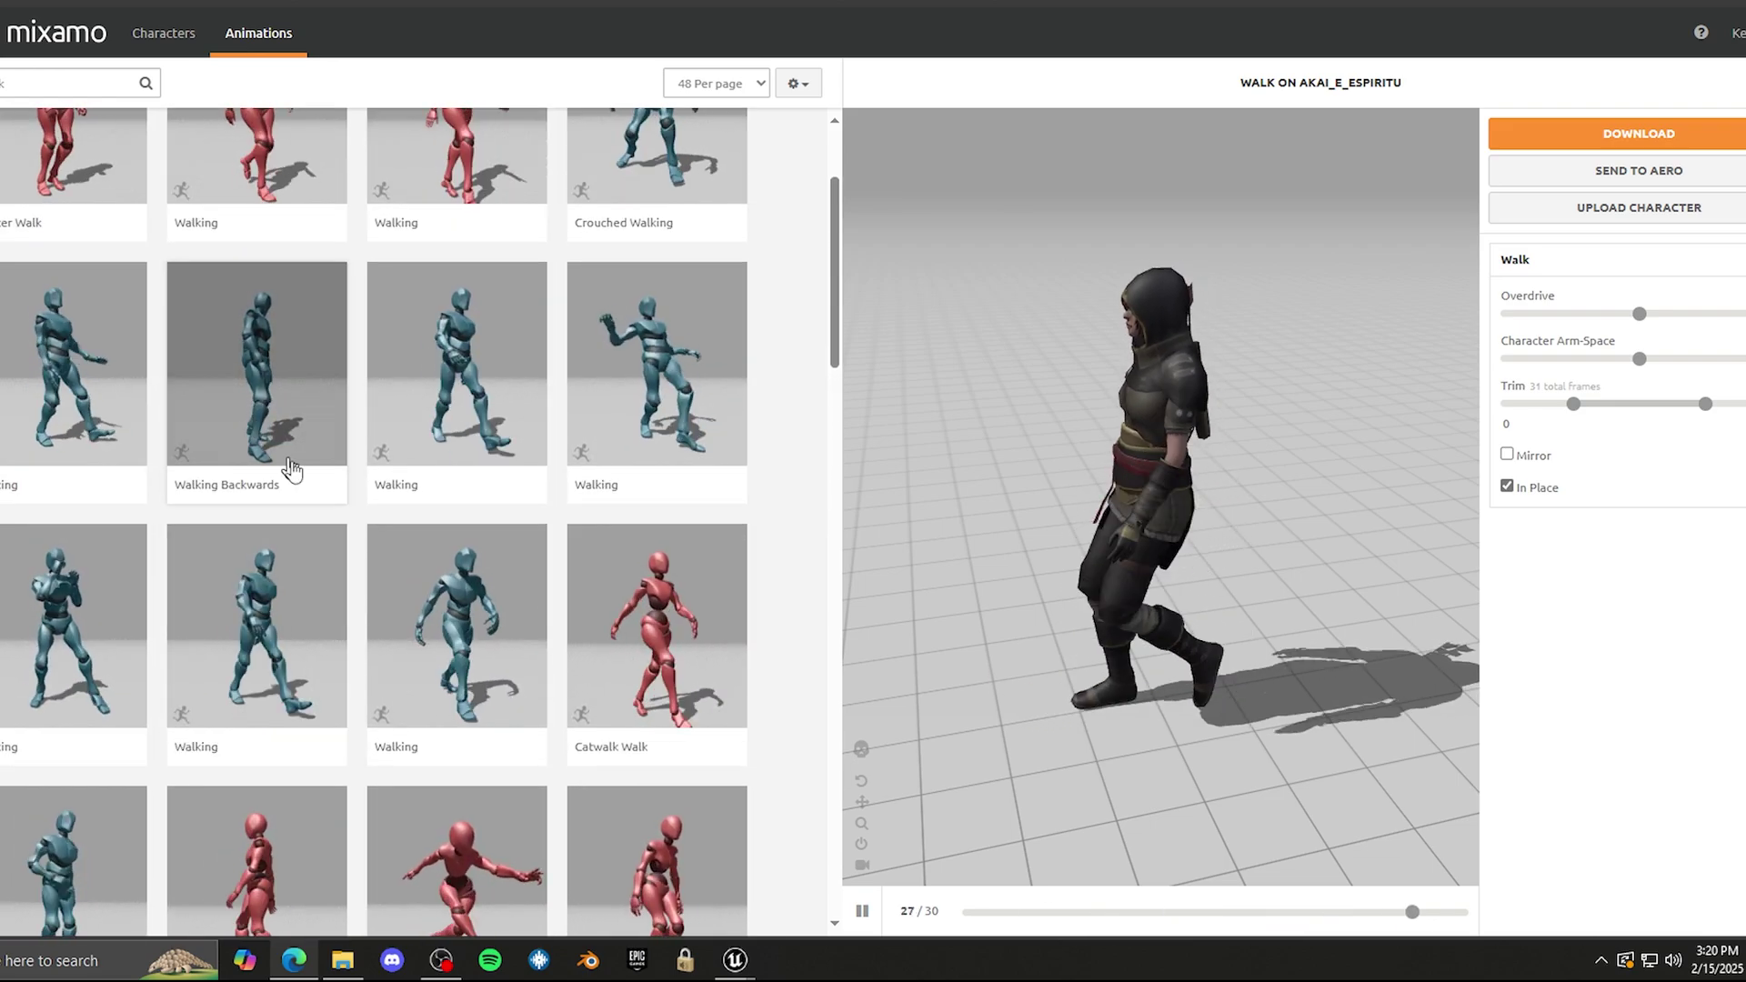
pyautogui.scroll(-7, 319, 495)
pyautogui.scroll(-2, 320, 506)
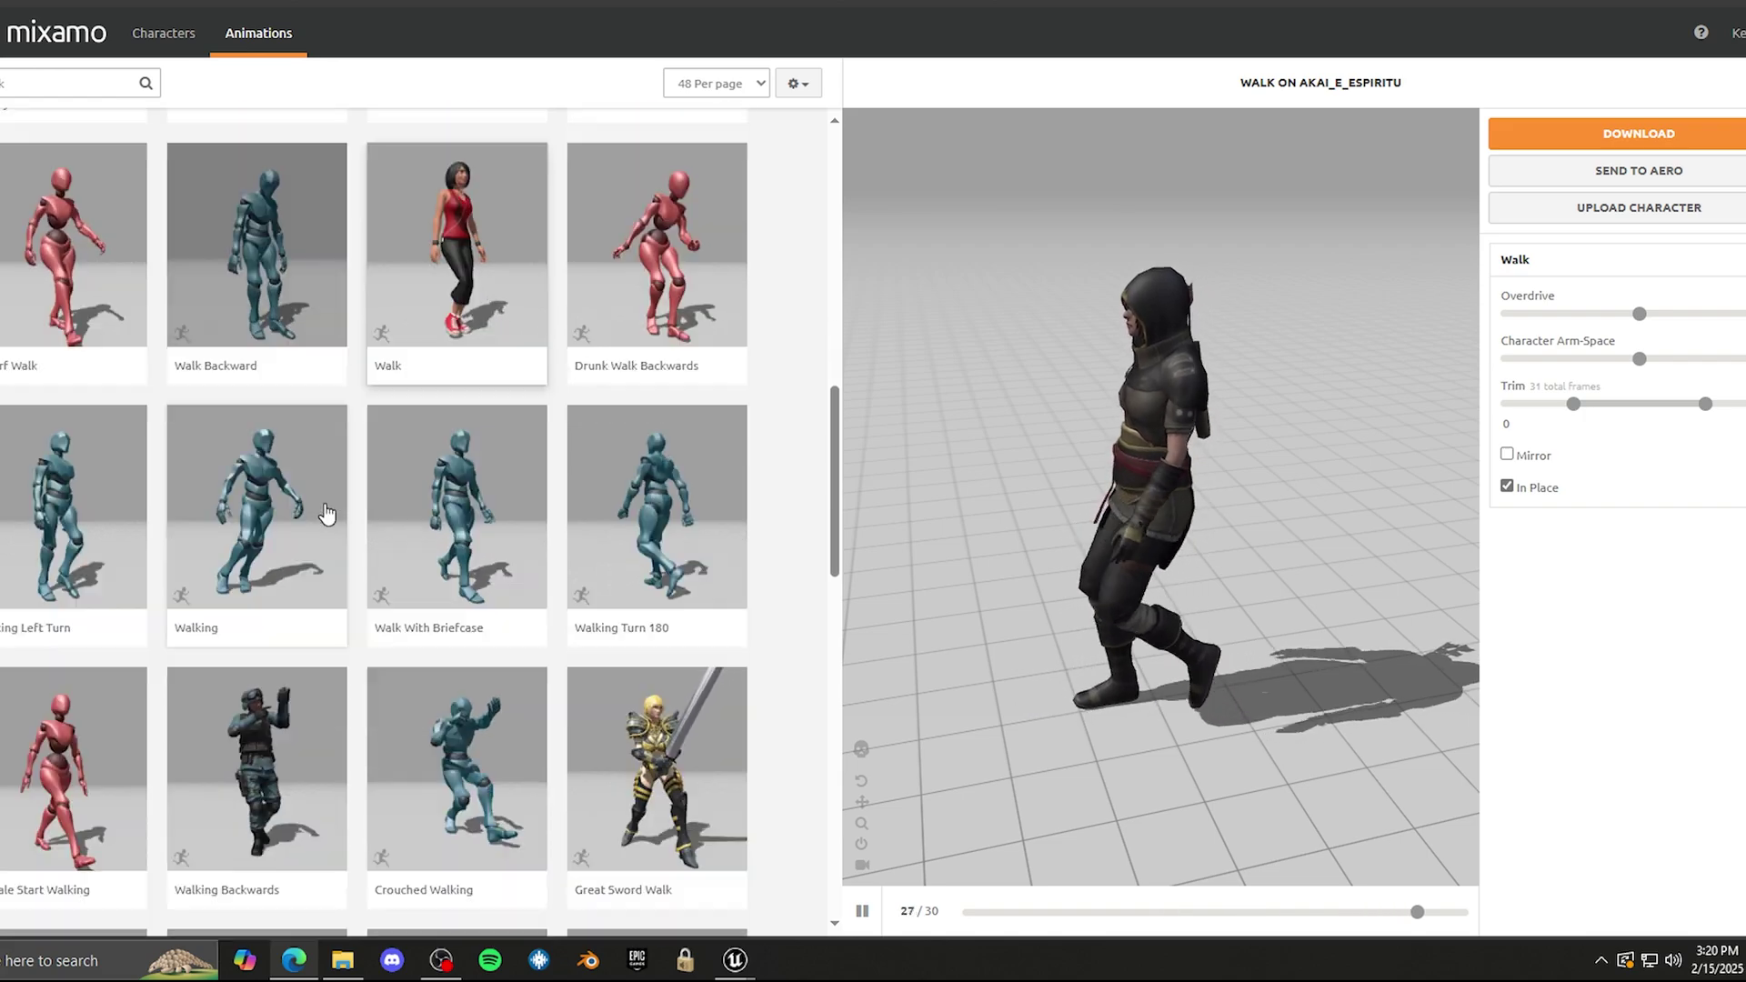
pyautogui.scroll(10, 332, 515)
pyautogui.moveTo(1120, 675); pyautogui.dragTo(1203, 609)
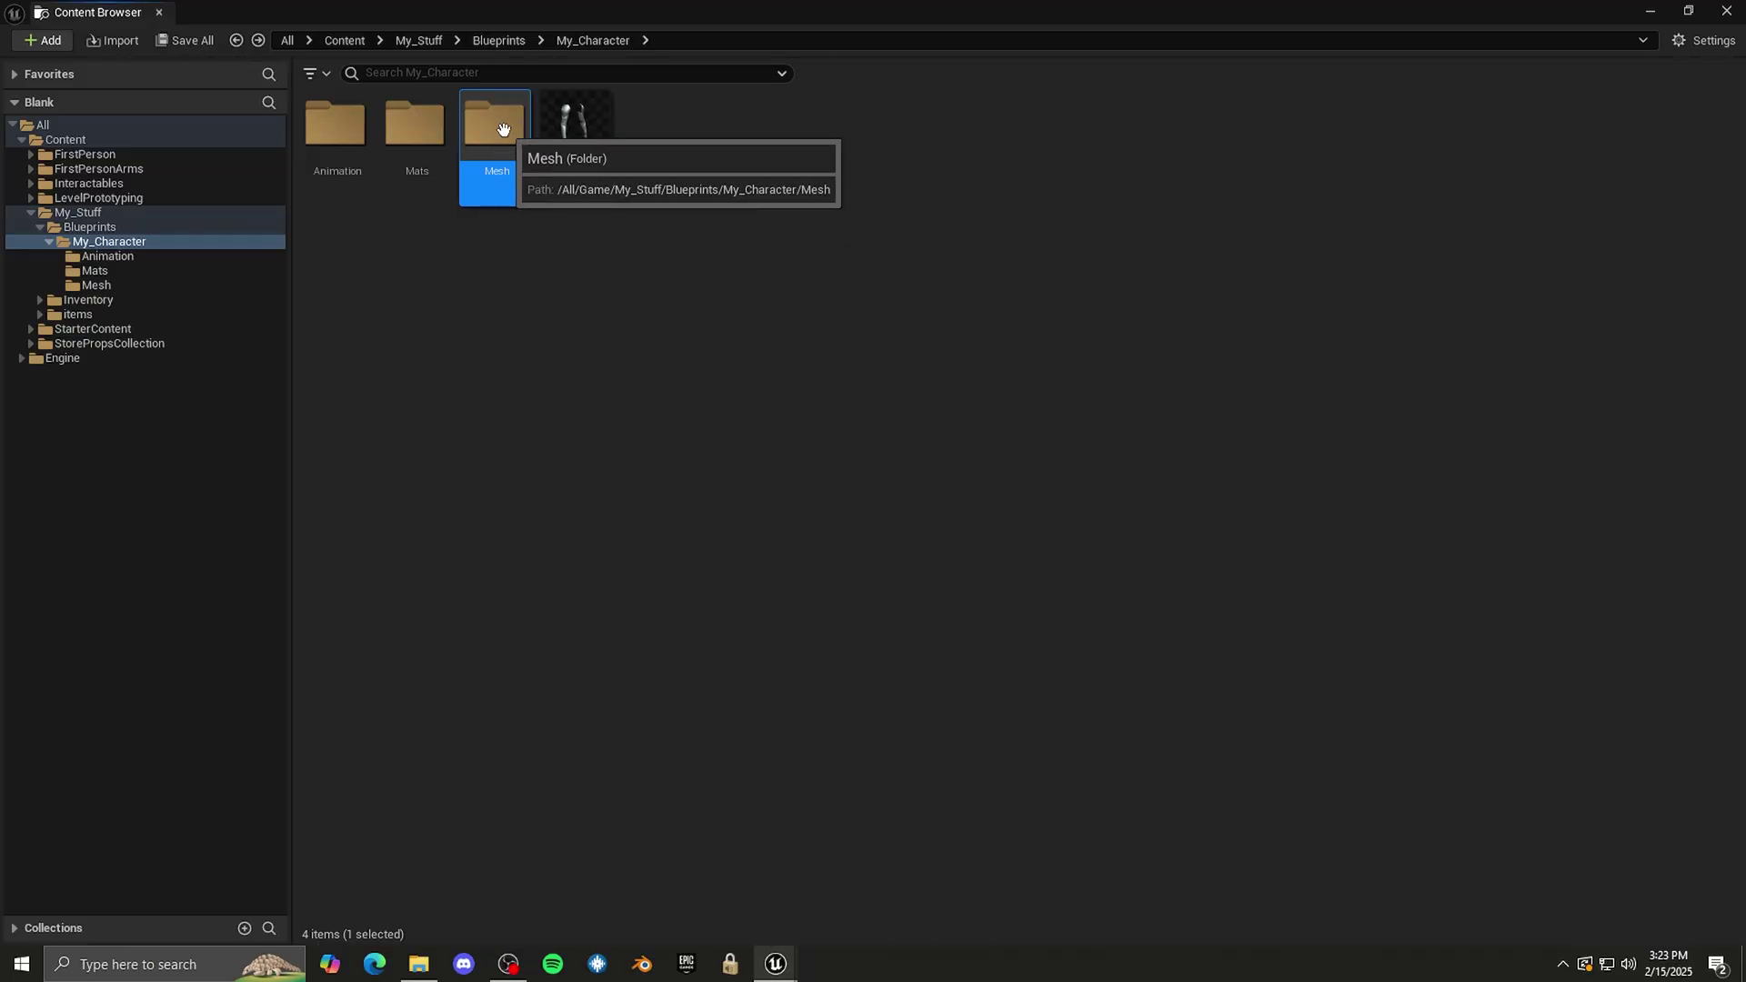
# - In the Unreal Engine content browser, import akai_e_espiritu from Downloads into the Mesh folder as a skeletal mesh with default options
pyautogui.doubleClick(503, 129)
pyautogui.click(115, 42)
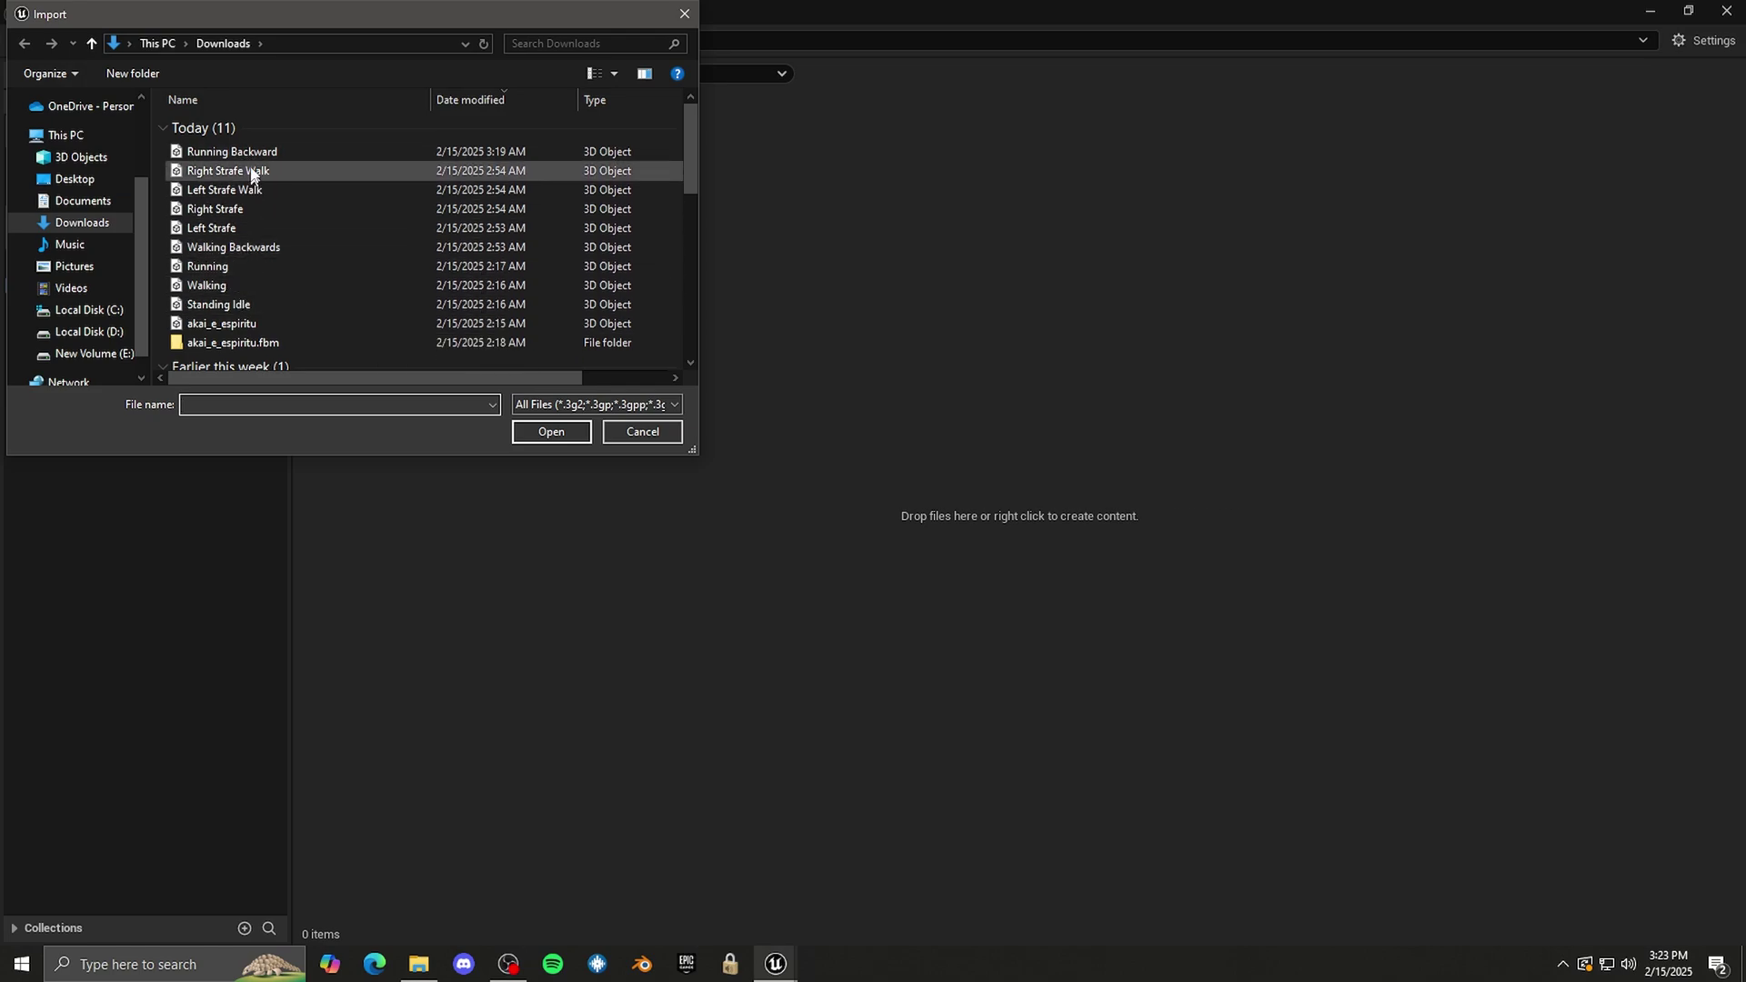
pyautogui.click(199, 325)
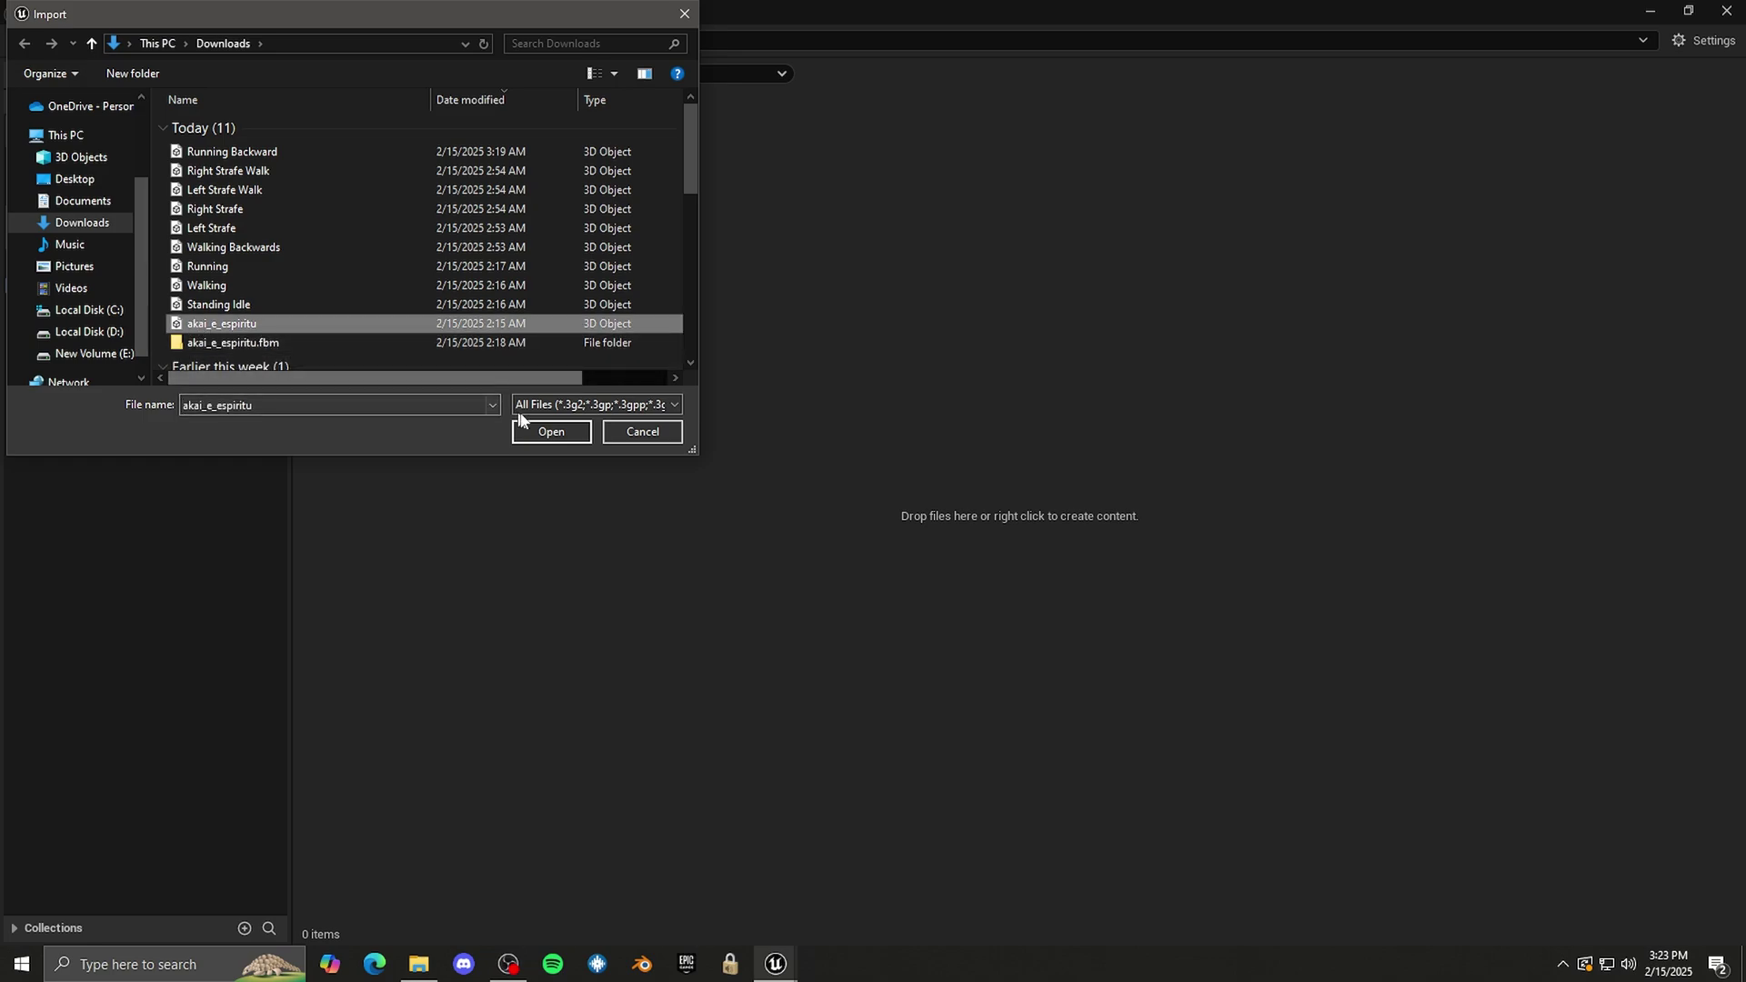
pyautogui.click(544, 429)
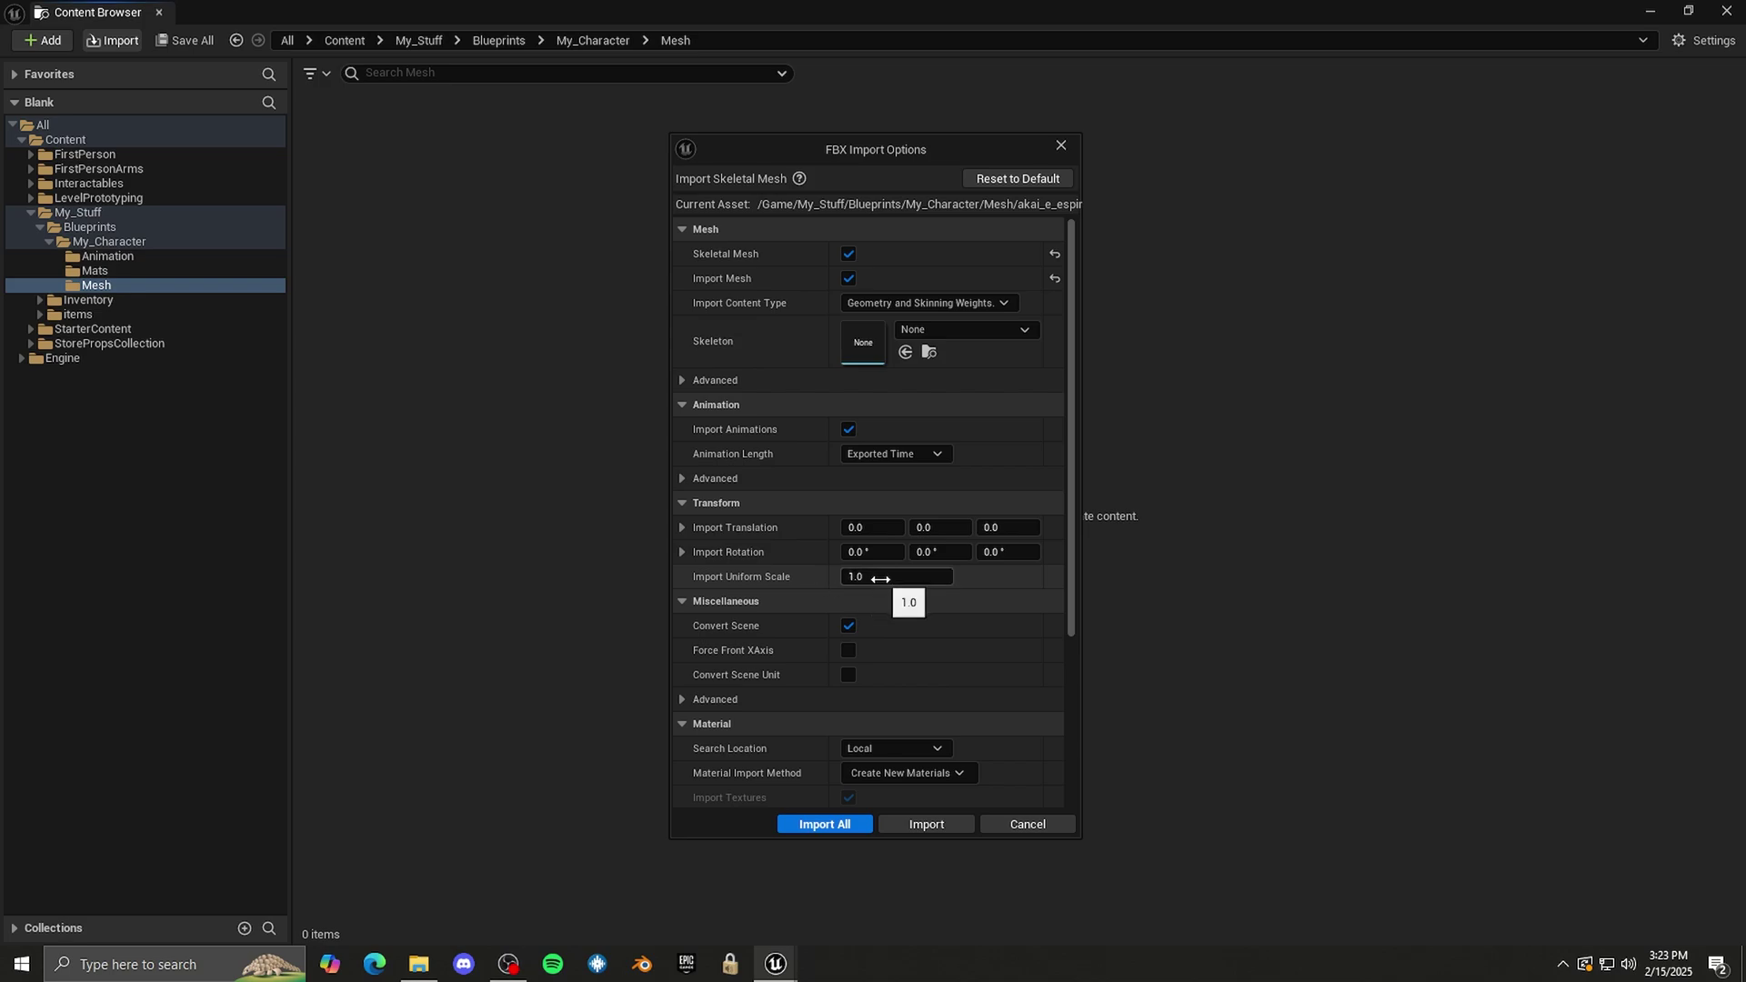
pyautogui.click(837, 829)
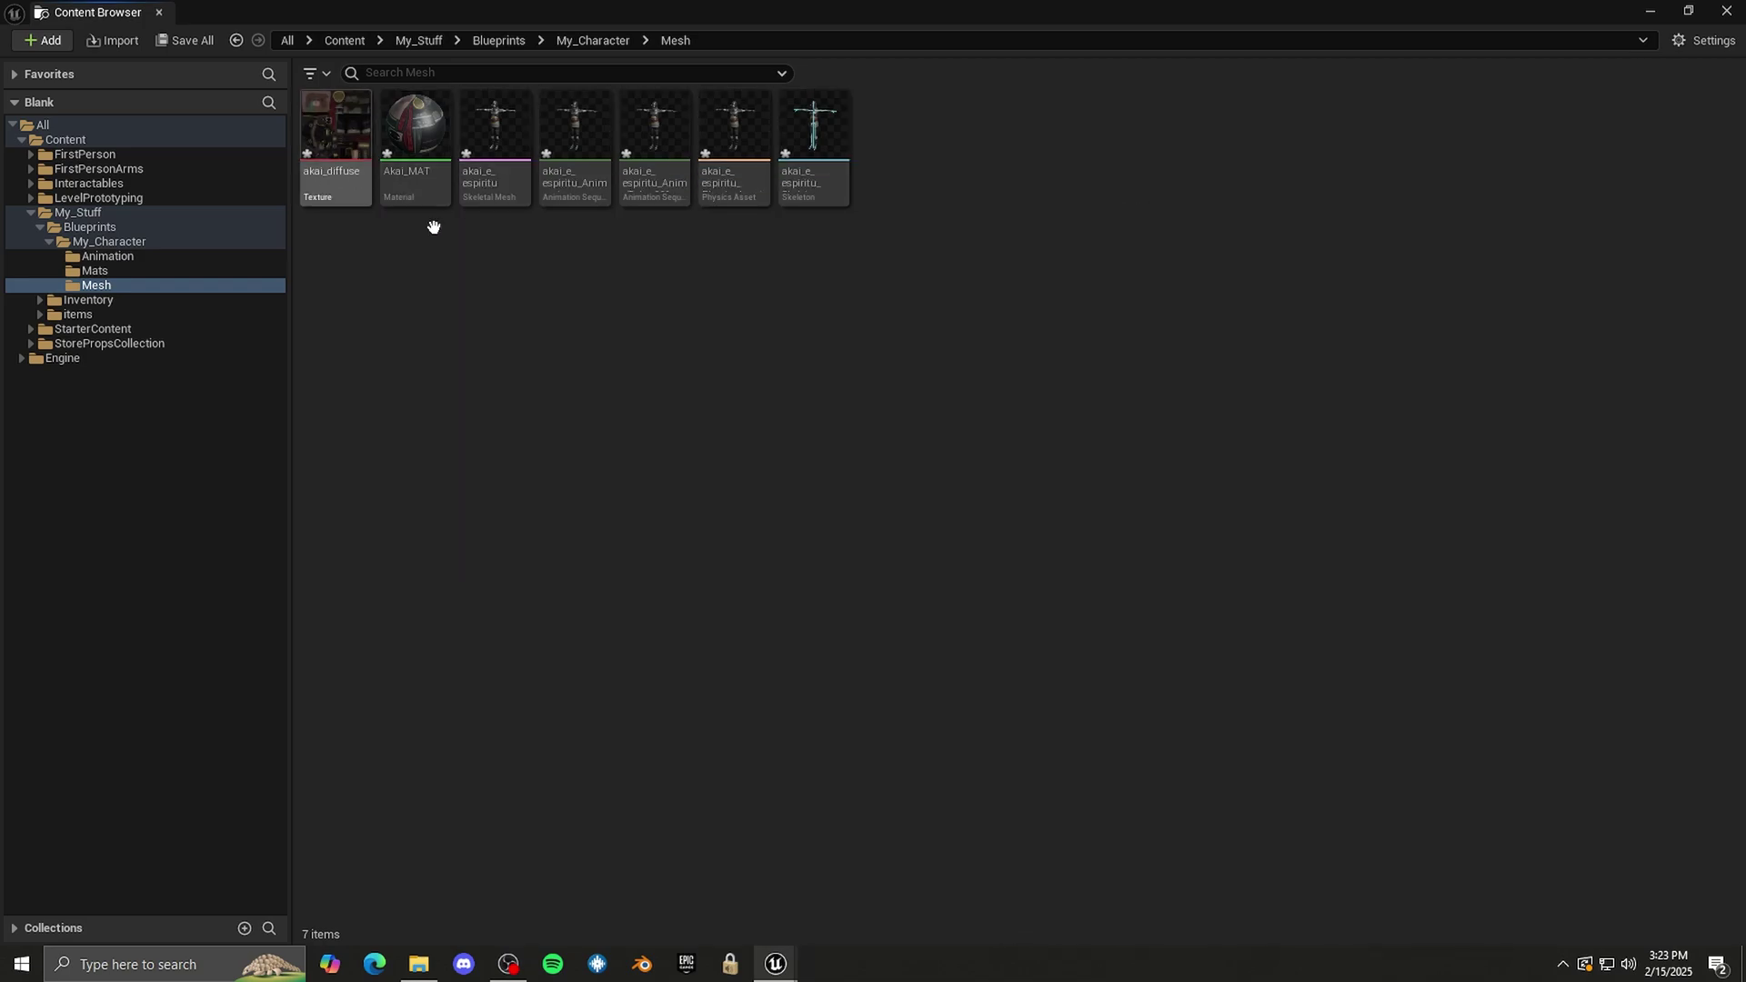
# - Move the akai_diffuse texture and the Akai_MAT material from the Mesh folder to the Mats folder
pyautogui.click(416, 182)
pyautogui.keyDown('ctrl'); pyautogui.click(368, 193); pyautogui.keyUp('ctrl')
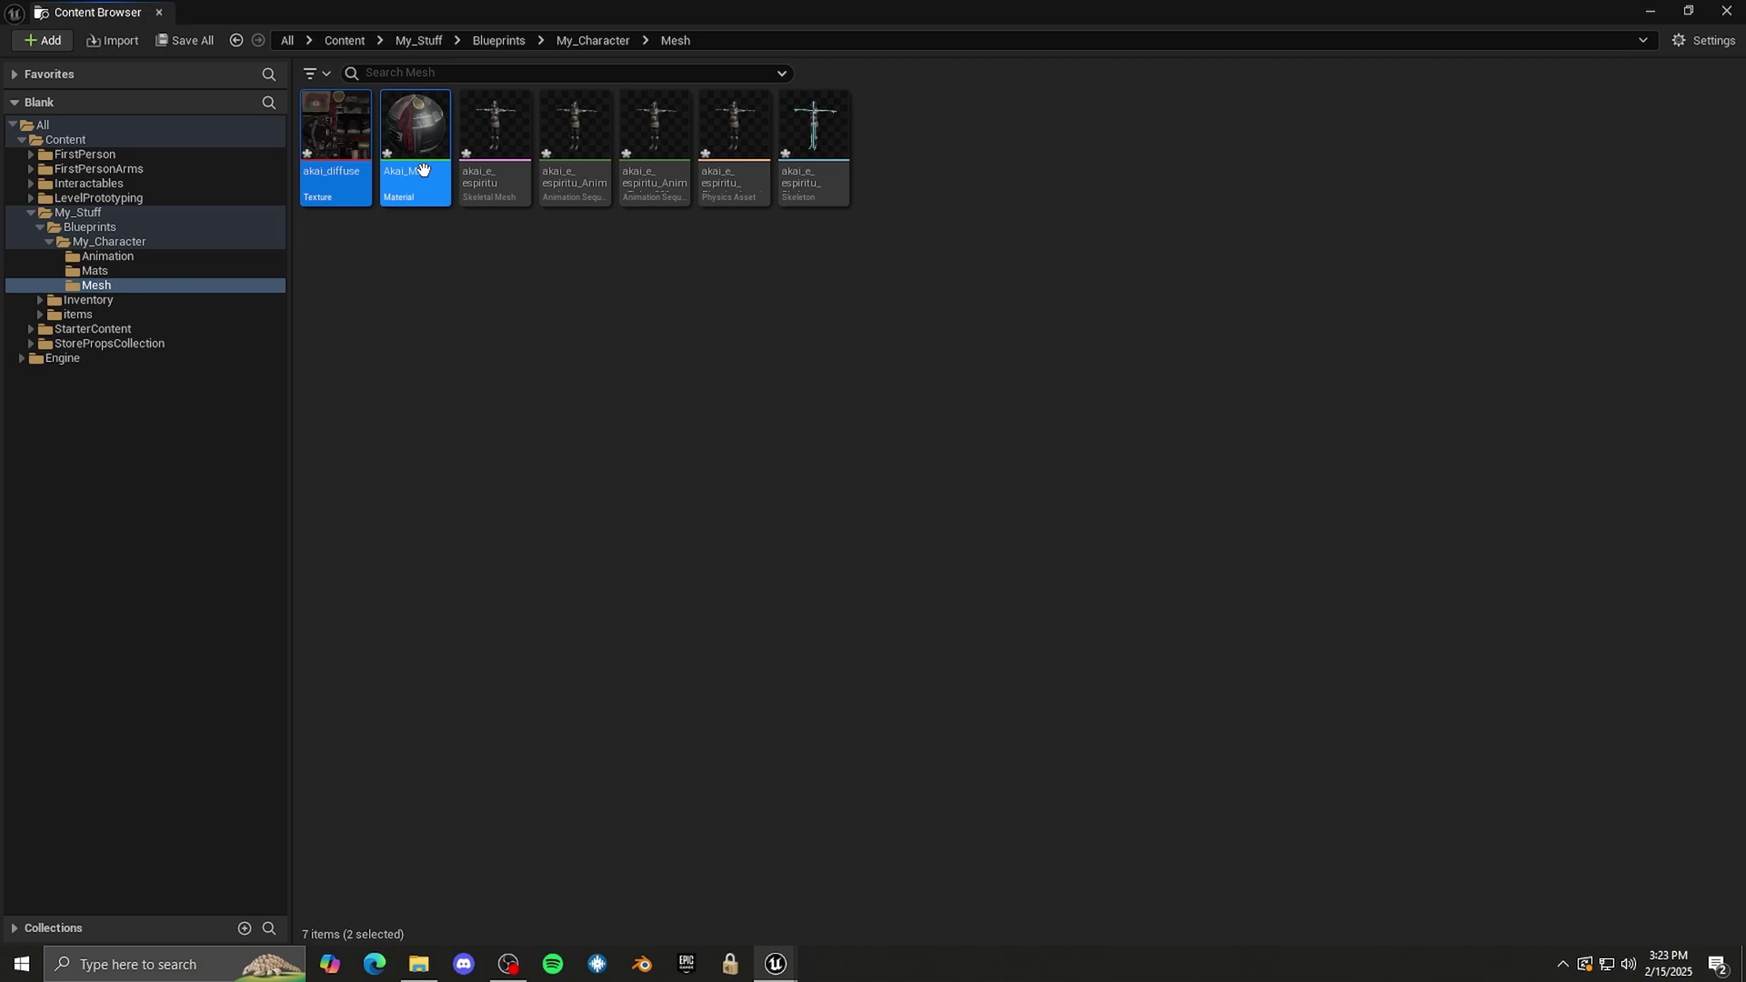
pyautogui.moveTo(423, 170); pyautogui.dragTo(95, 269)
pyautogui.click(150, 308)
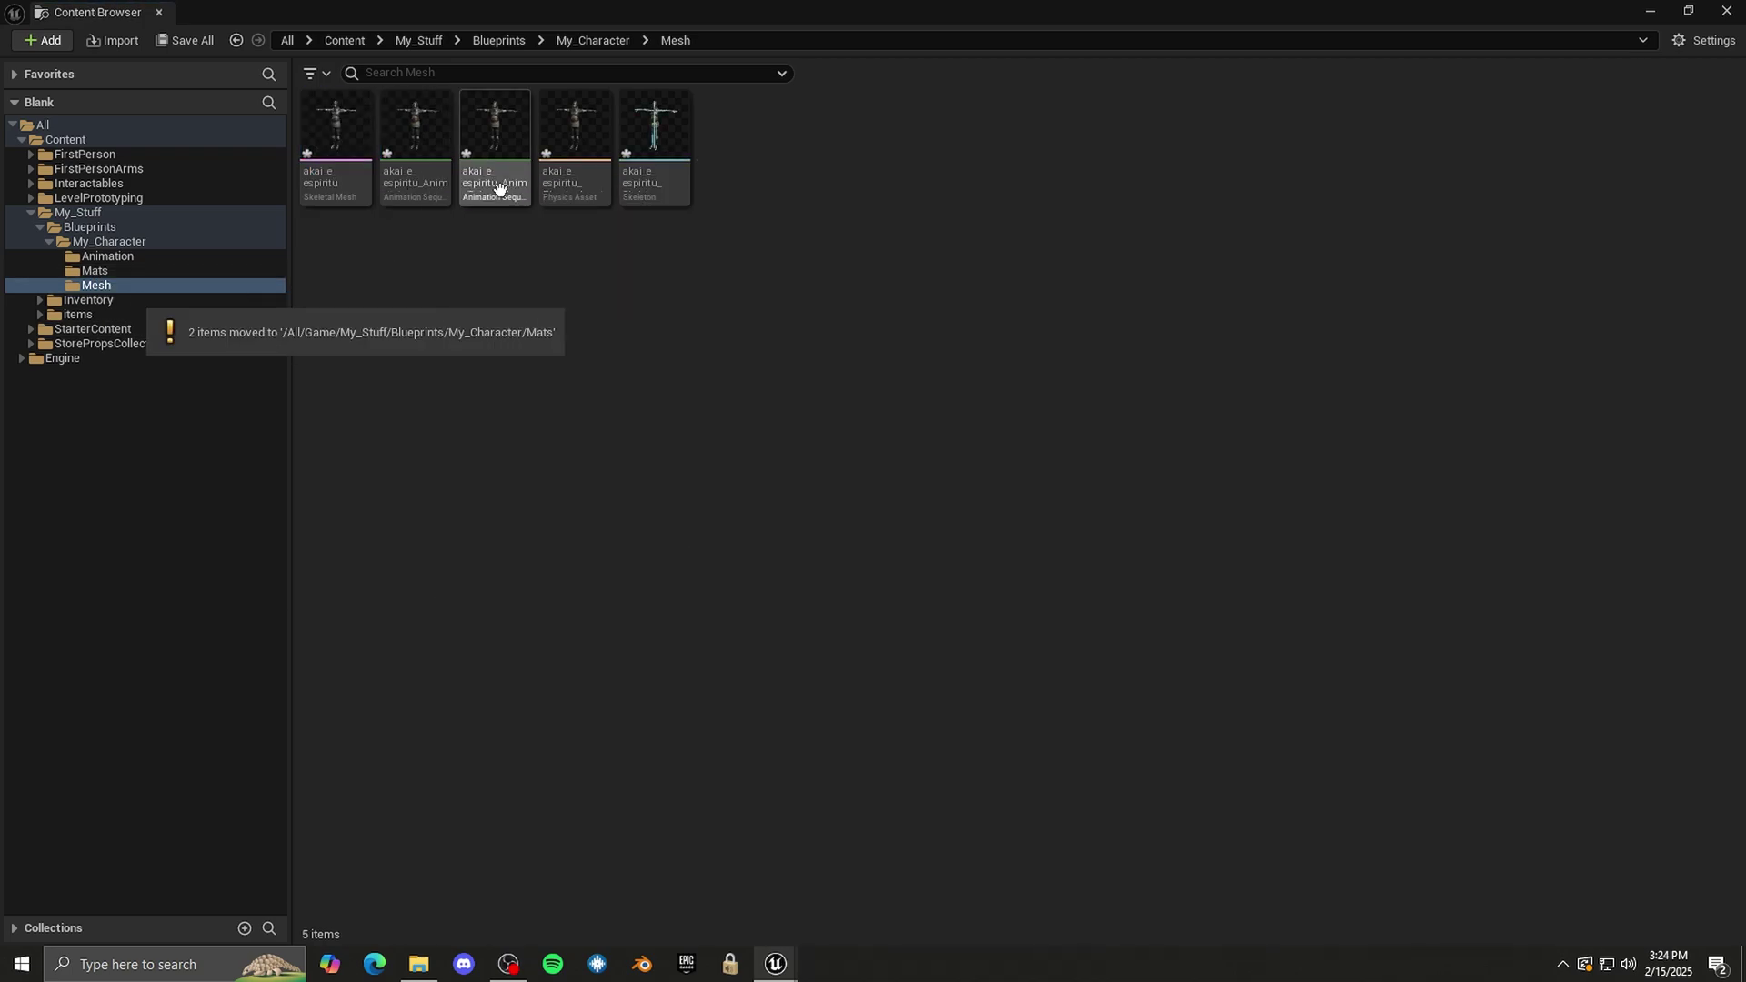
# - Force-delete the two akai_e_espiritu animation sequences from the Mesh folder
pyautogui.click(412, 182)
pyautogui.keyDown('ctrl'); pyautogui.click(489, 181); pyautogui.keyUp('ctrl')
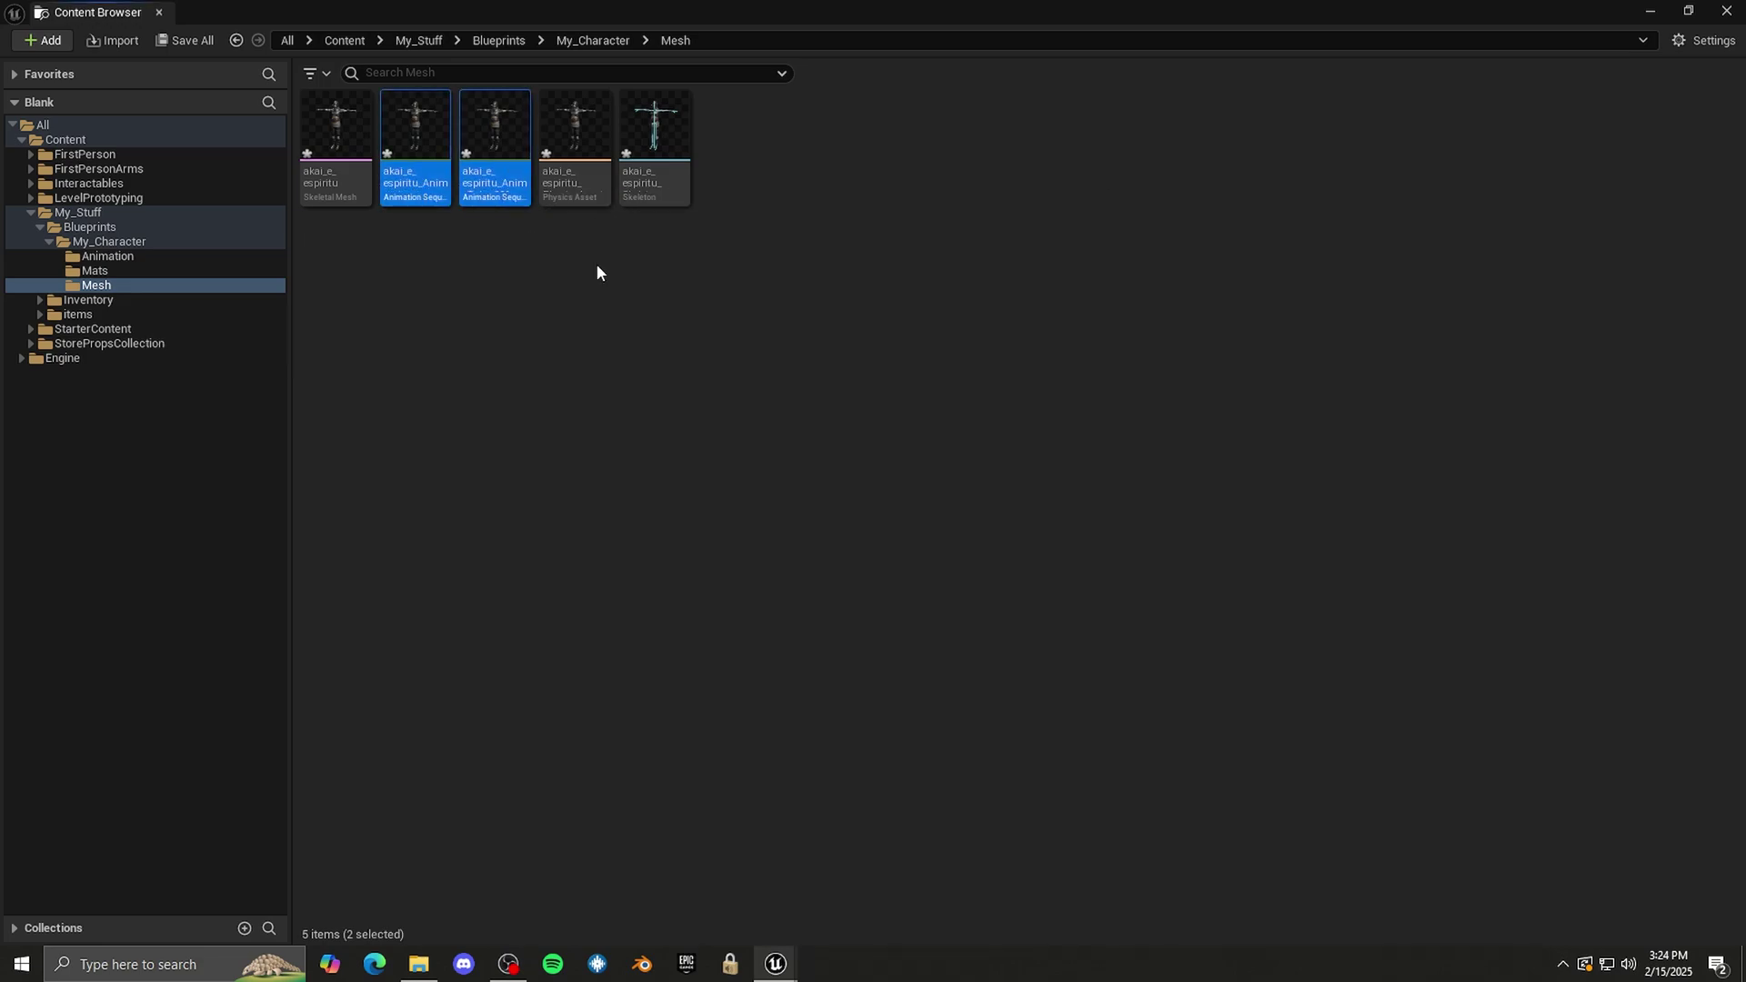
pyautogui.press('Delete')
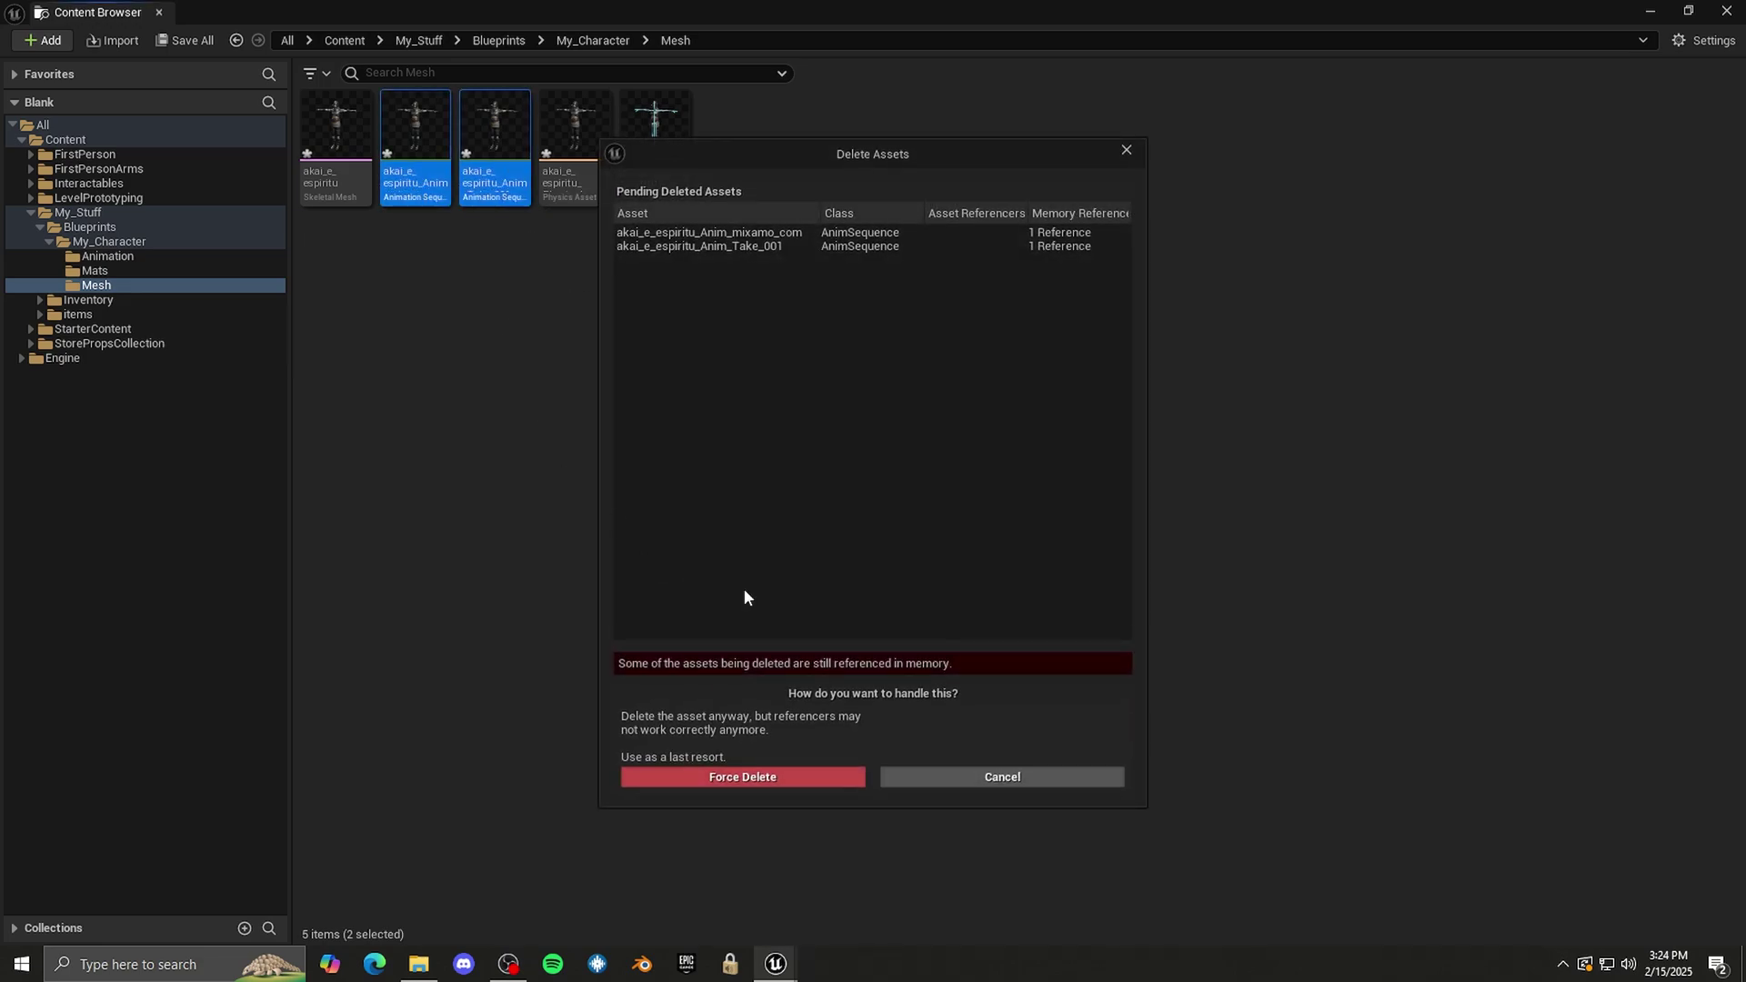
pyautogui.click(740, 776)
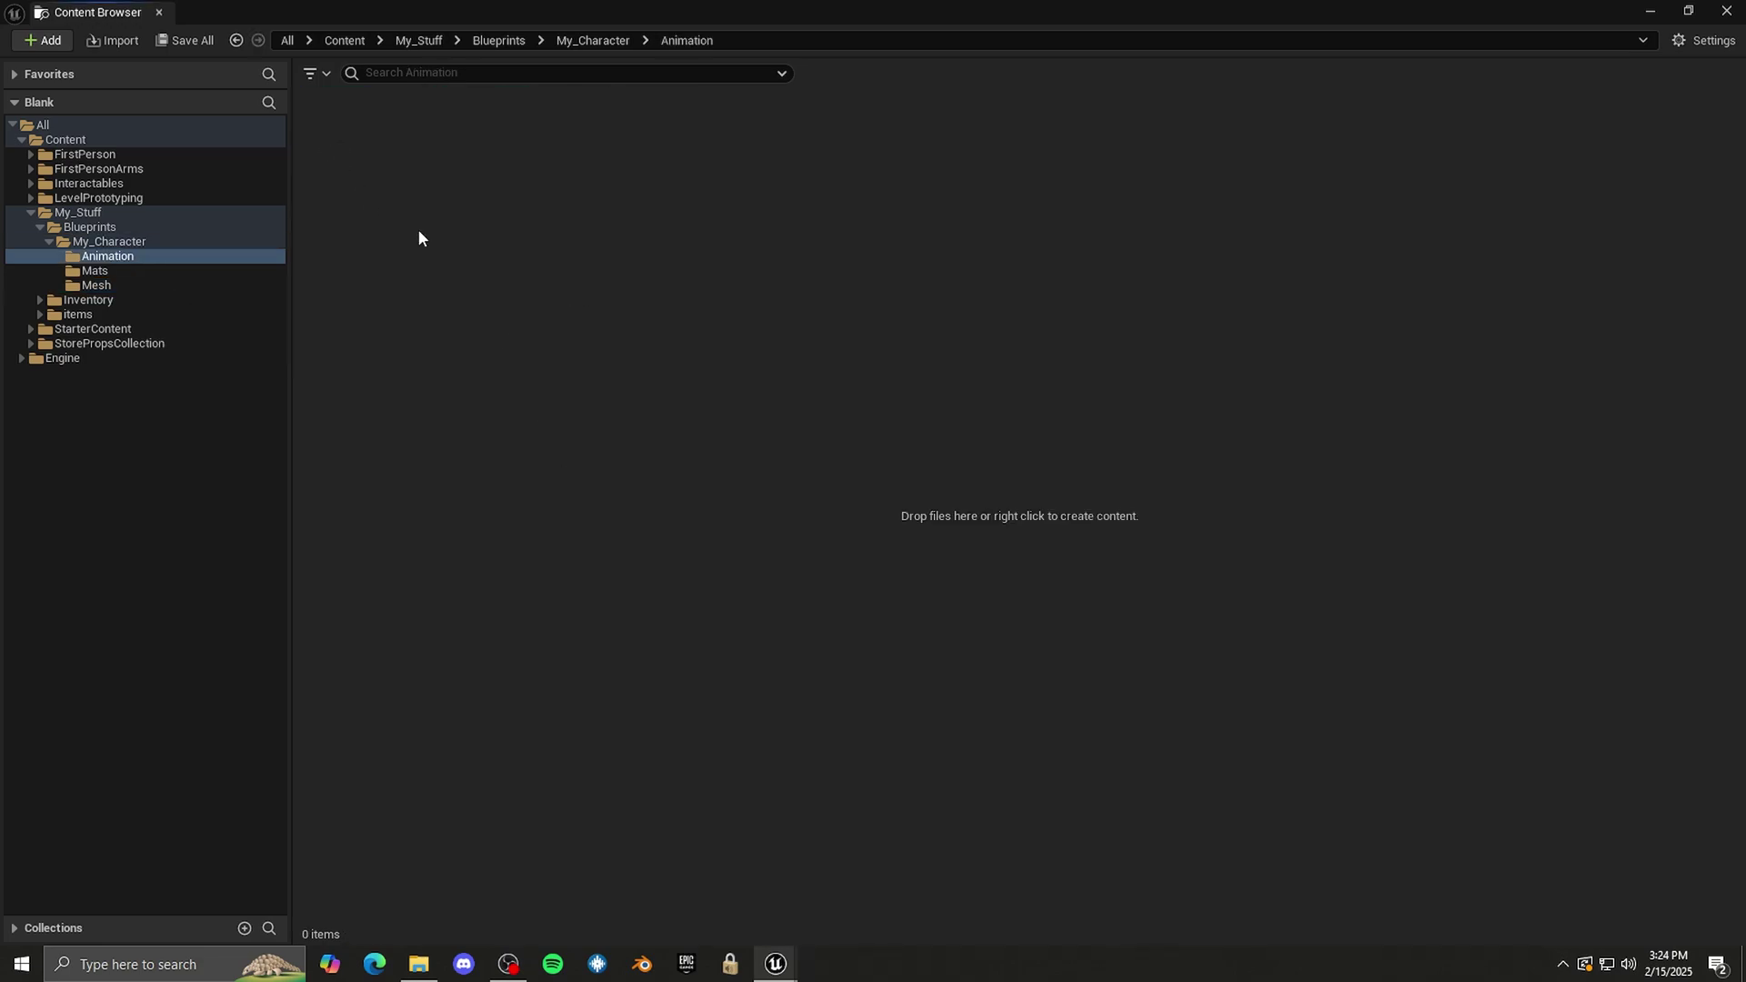
# - Choose the nine movement animation files in Downloads, from Standing Idle through Running Backward, for import into the Animation folder
pyautogui.click(105, 42)
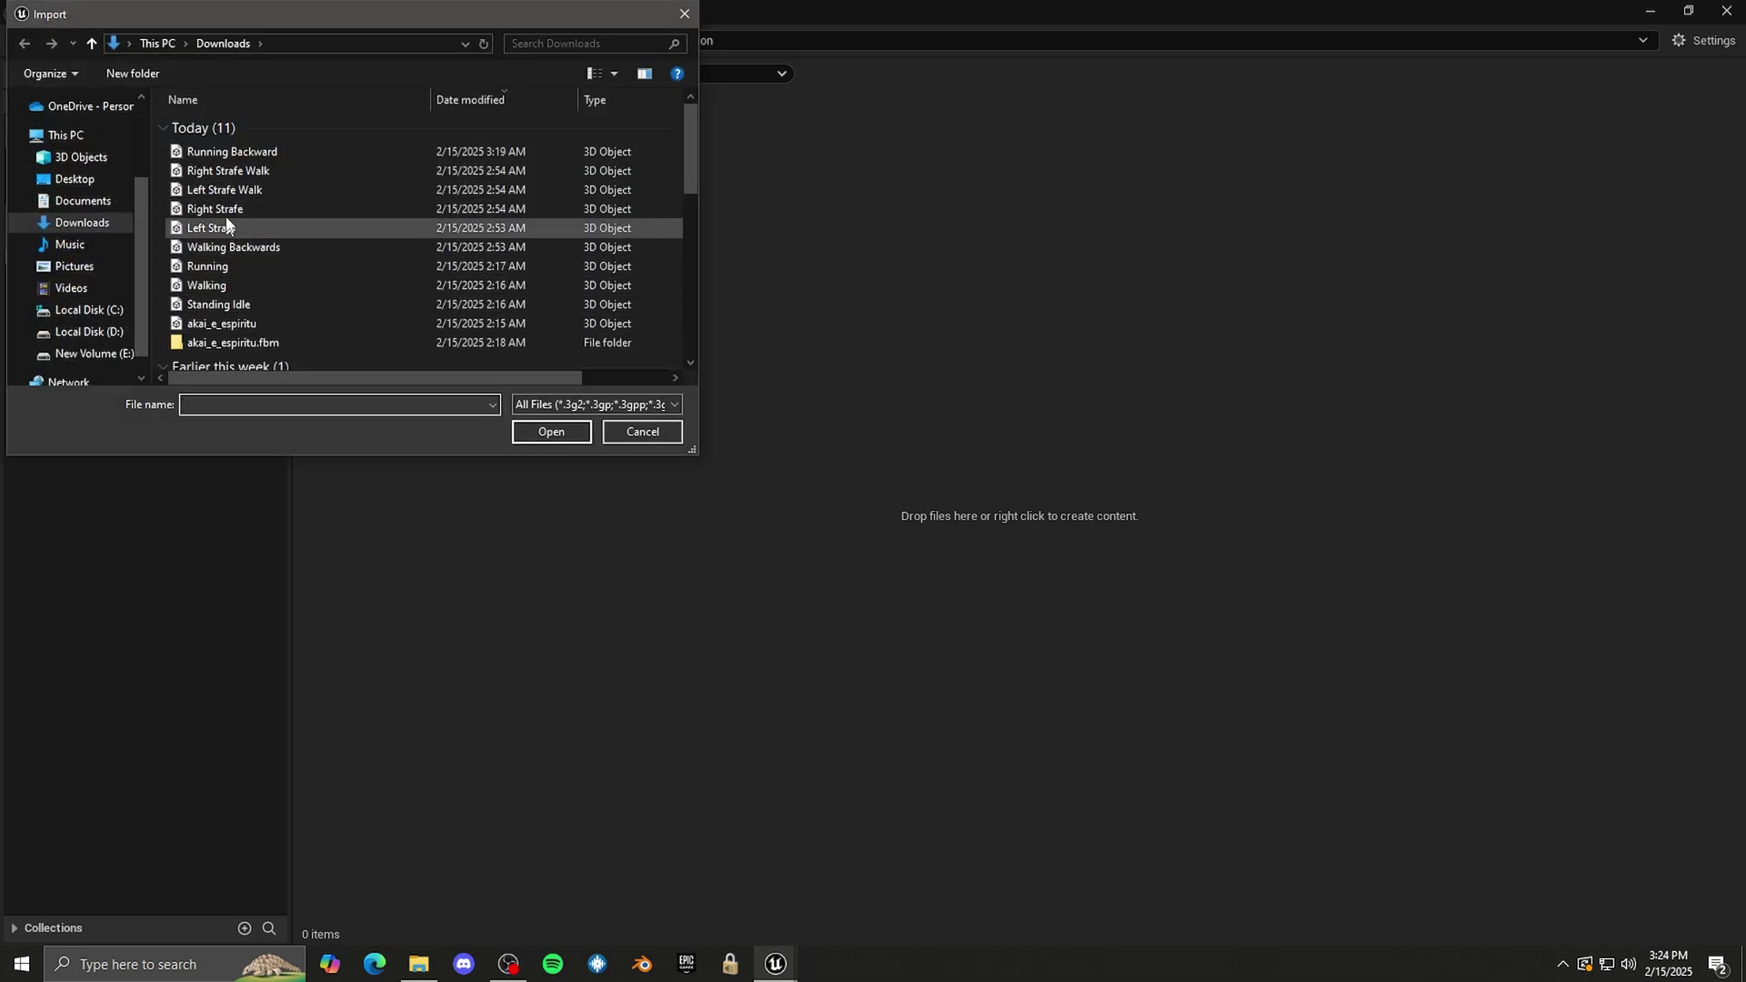
pyautogui.click(238, 306)
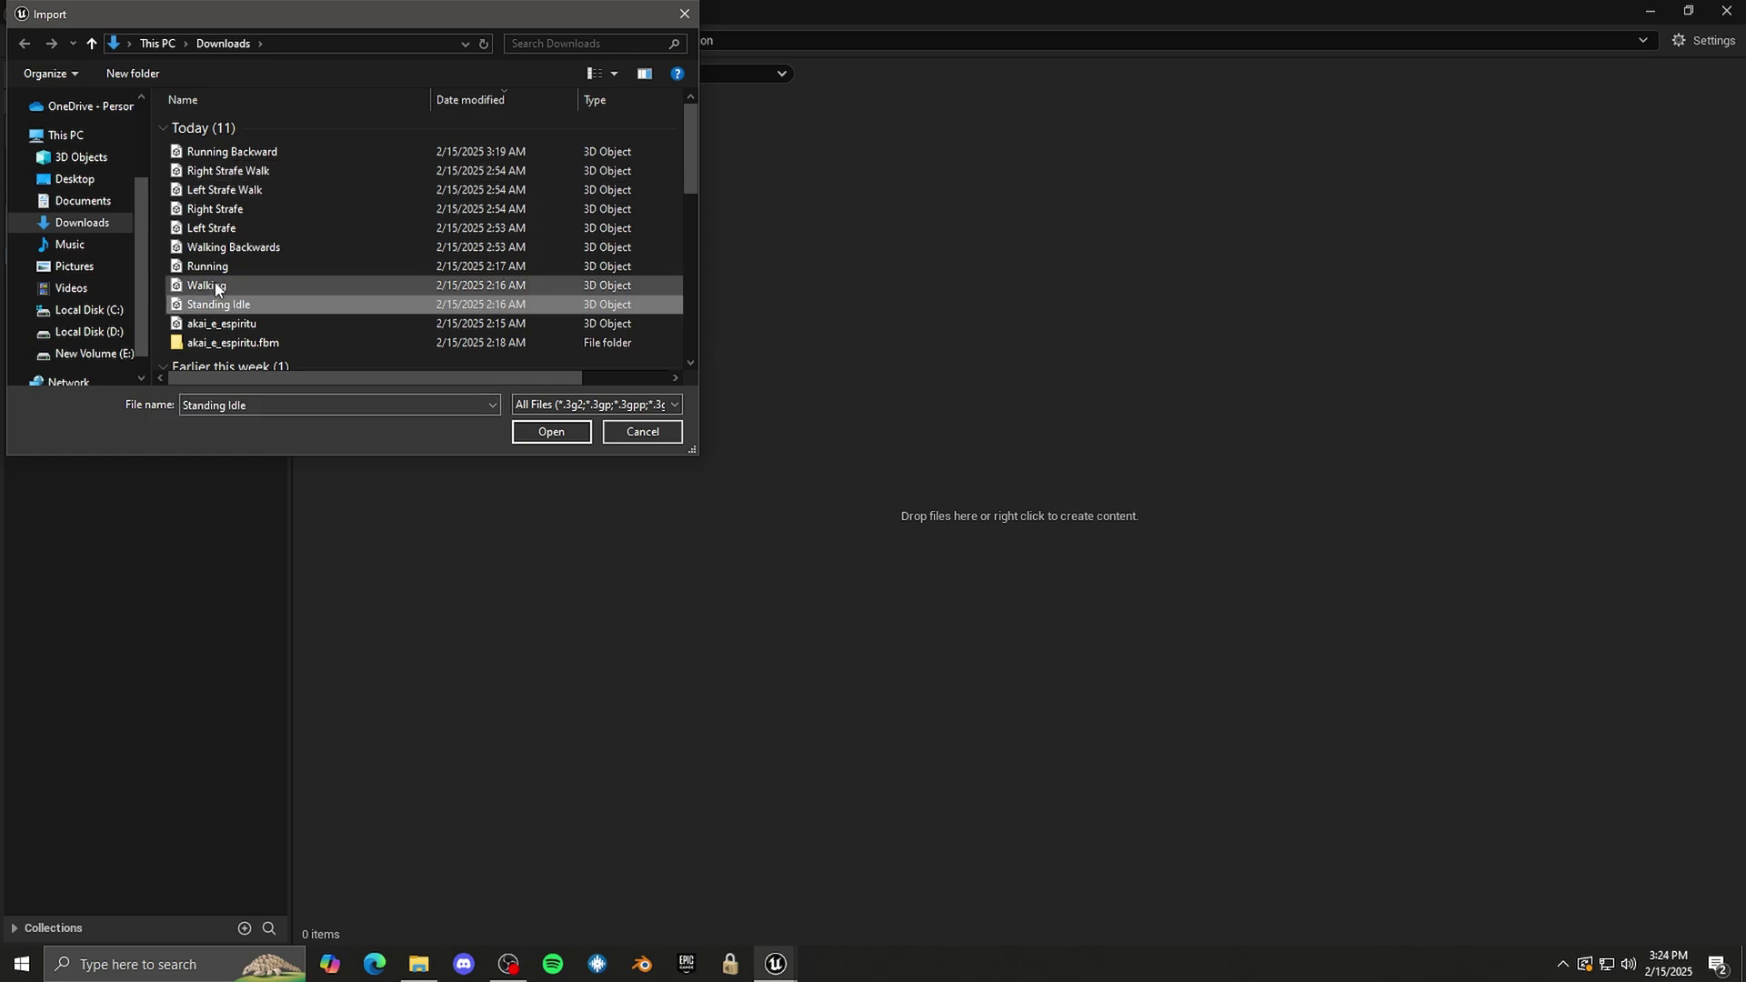
pyautogui.keyDown('ctrl'); pyautogui.click(216, 286); pyautogui.keyUp('ctrl')
pyautogui.keyDown('ctrl'); pyautogui.click(223, 267); pyautogui.keyUp('ctrl')
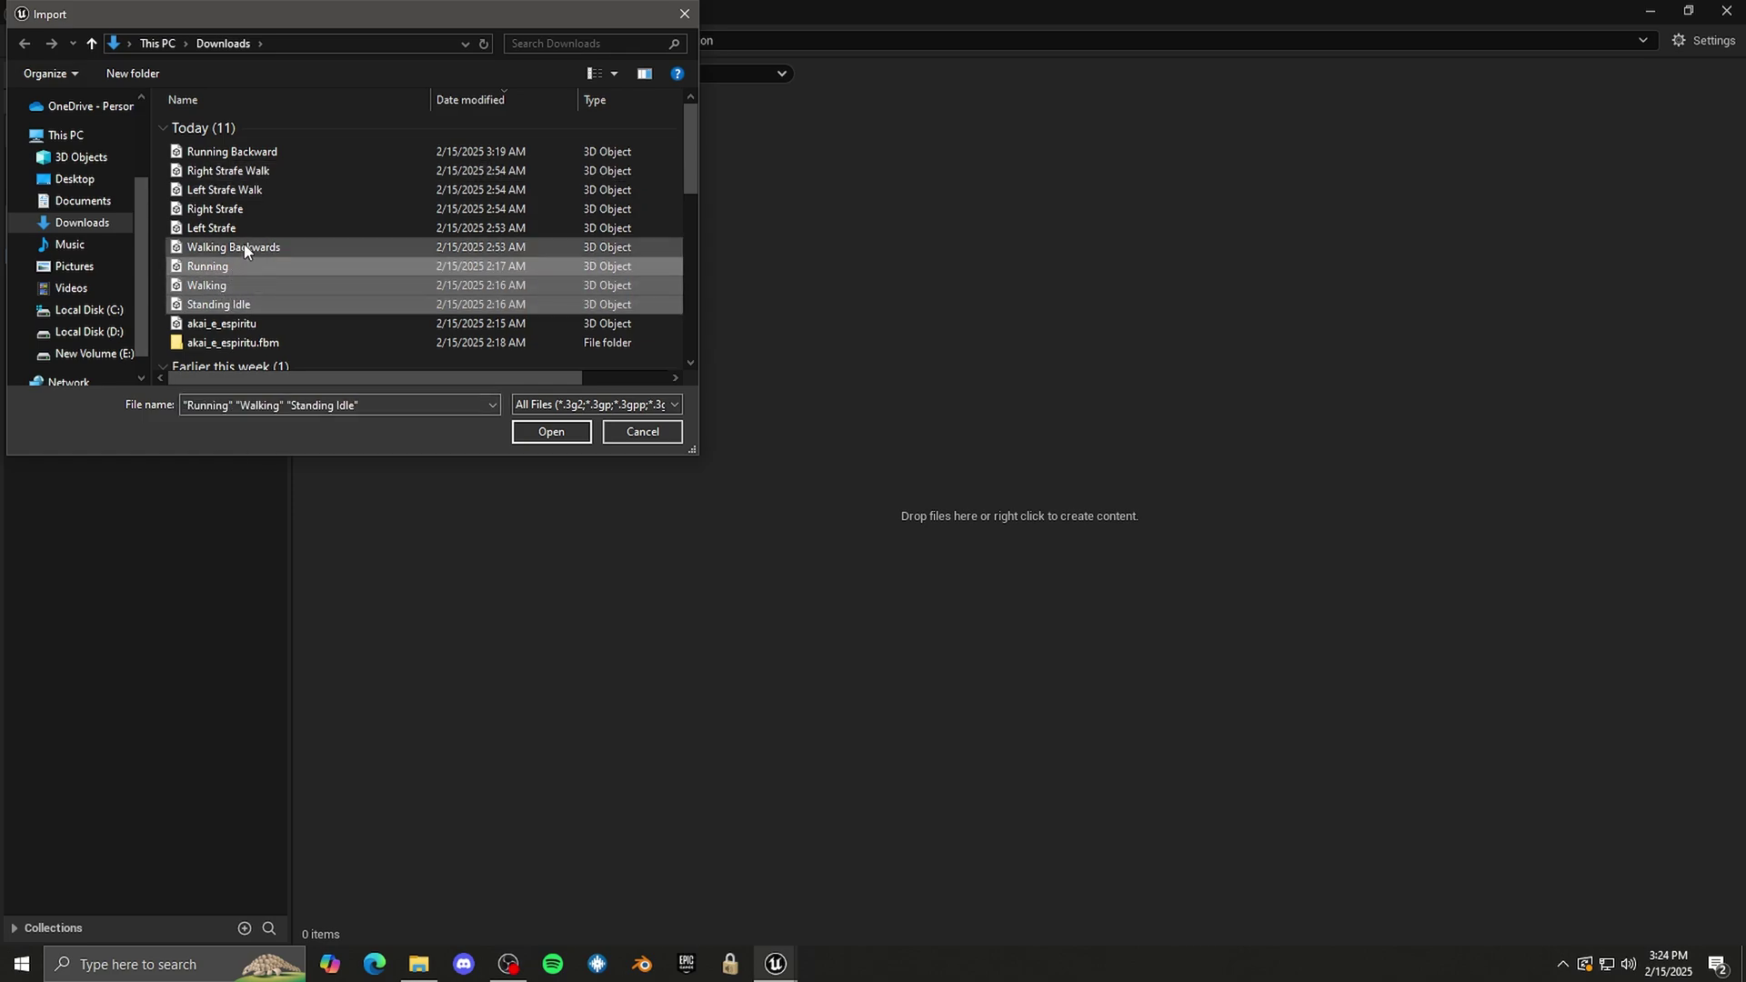
pyautogui.keyDown('ctrl'); pyautogui.click(244, 248); pyautogui.keyUp('ctrl')
pyautogui.keyDown('ctrl'); pyautogui.click(234, 229); pyautogui.keyUp('ctrl')
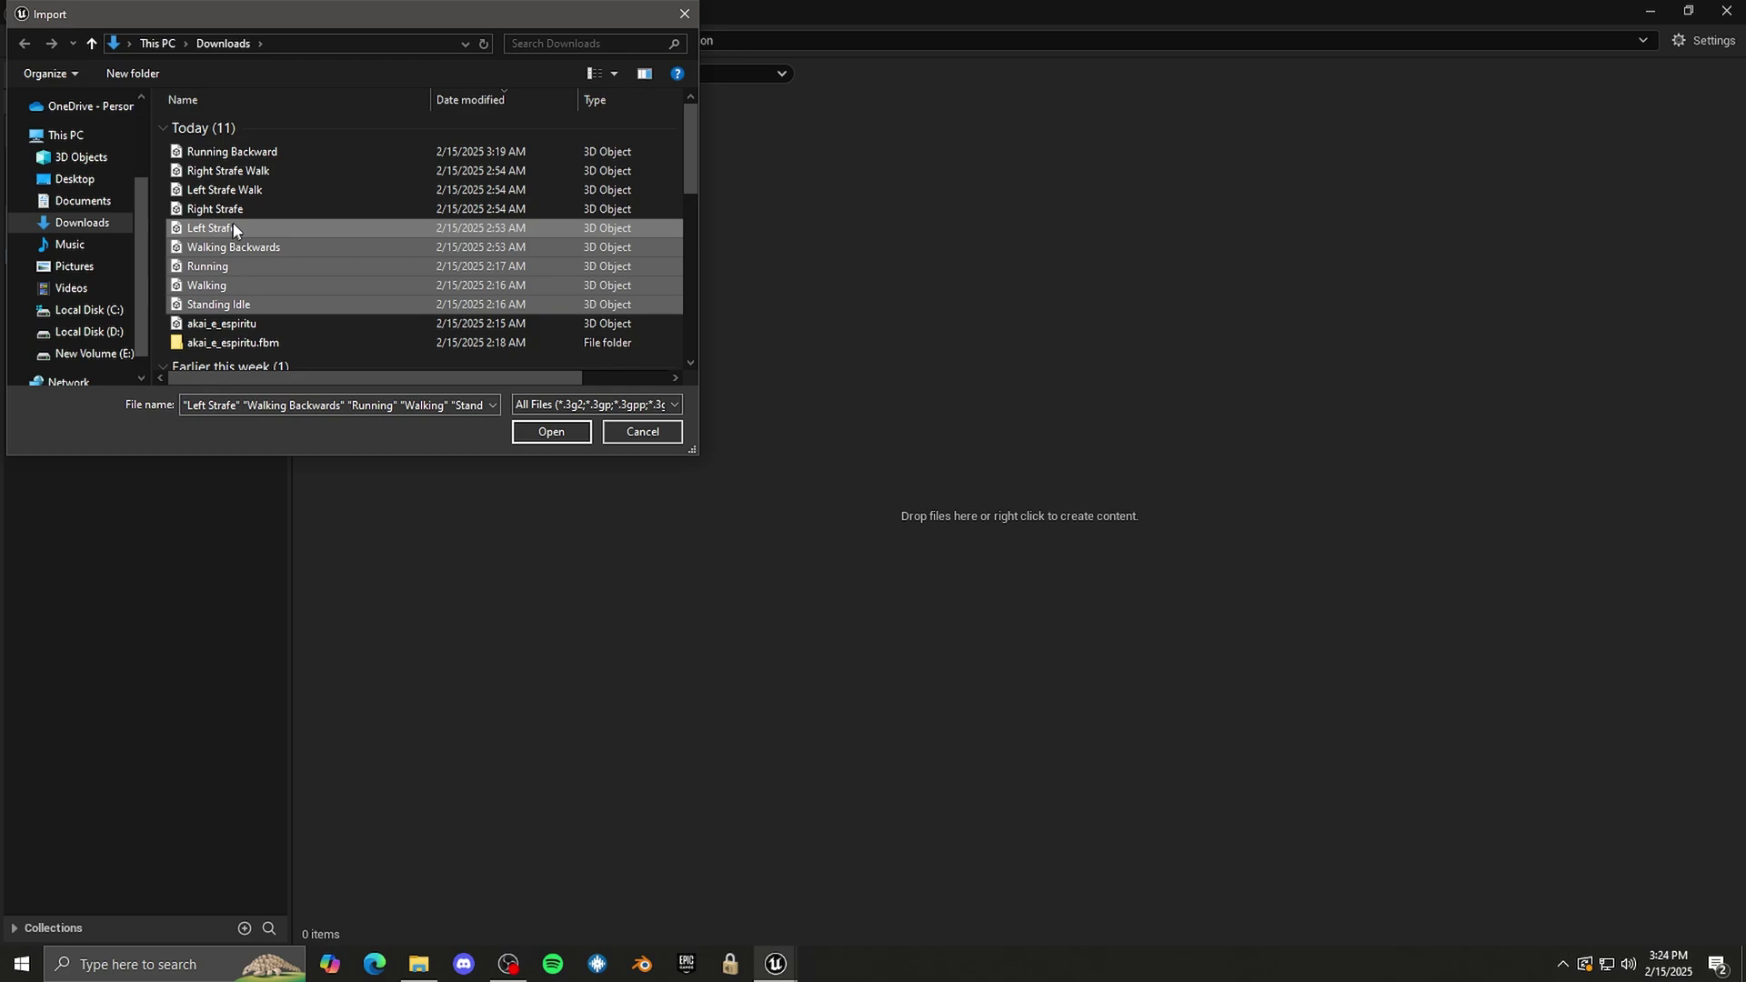
pyautogui.keyDown('ctrl'); pyautogui.click(235, 210); pyautogui.keyUp('ctrl')
pyautogui.keyDown('ctrl'); pyautogui.click(237, 189); pyautogui.keyUp('ctrl')
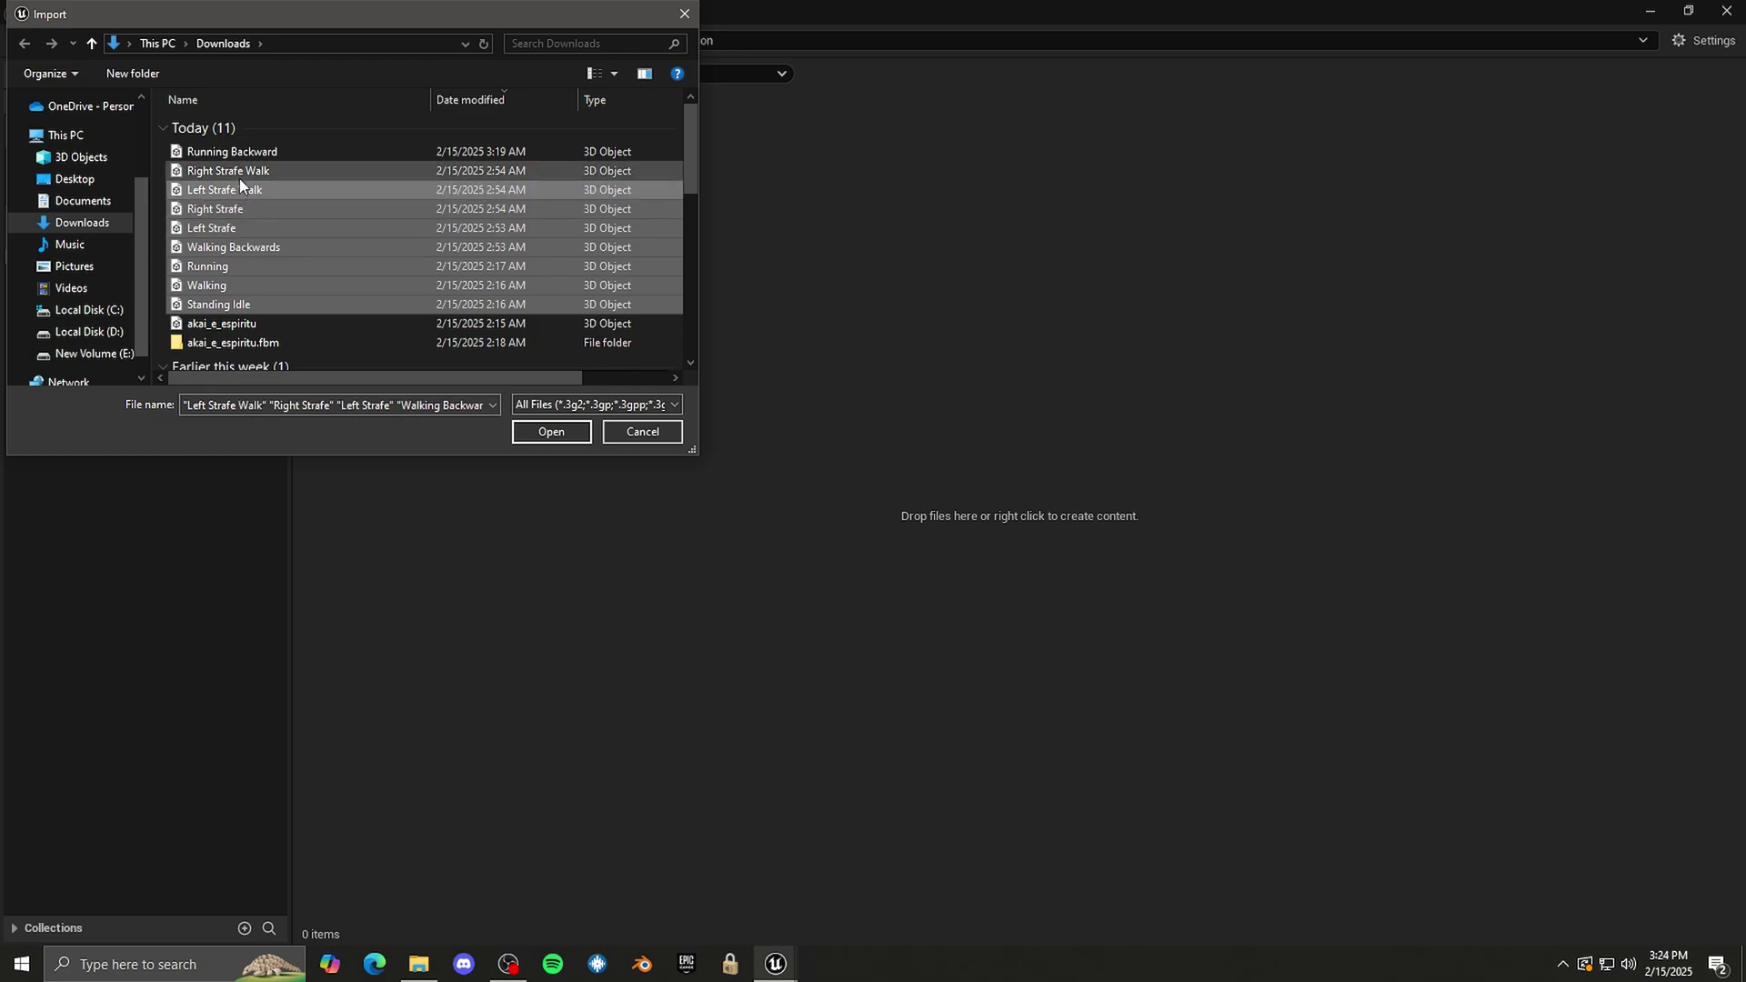
pyautogui.keyDown('ctrl'); pyautogui.click(237, 171); pyautogui.keyUp('ctrl')
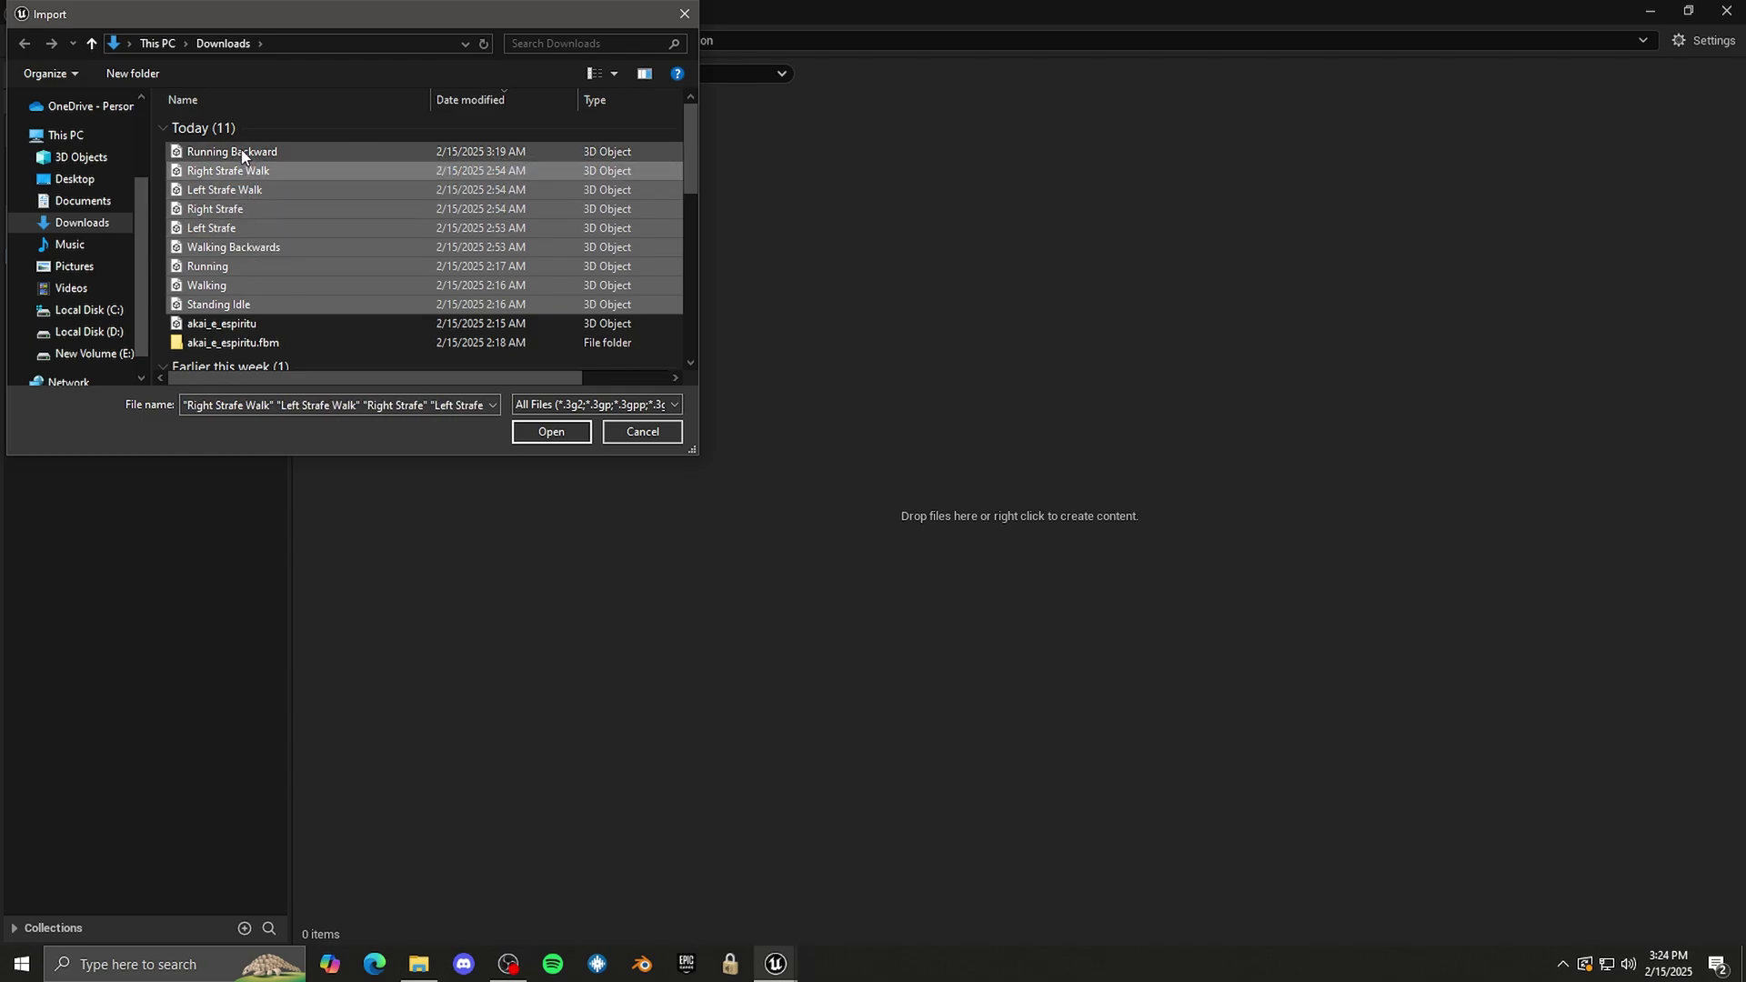
pyautogui.keyDown('ctrl'); pyautogui.click(241, 155); pyautogui.keyUp('ctrl')
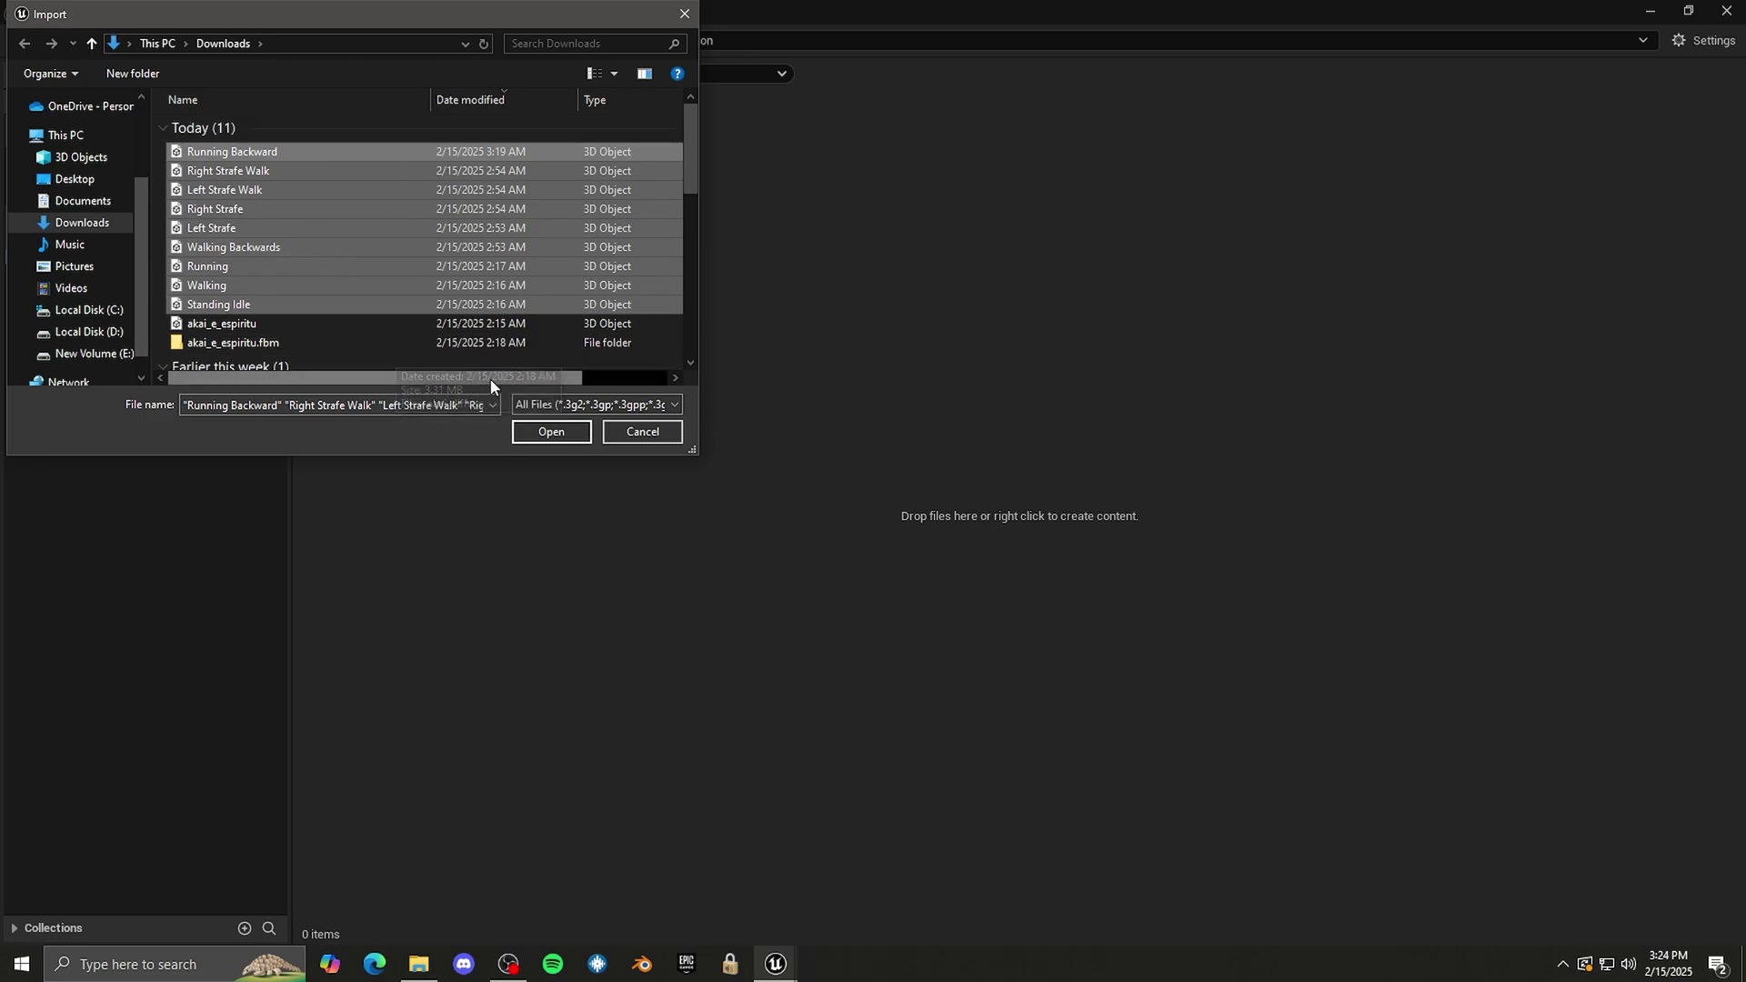
pyautogui.click(552, 433)
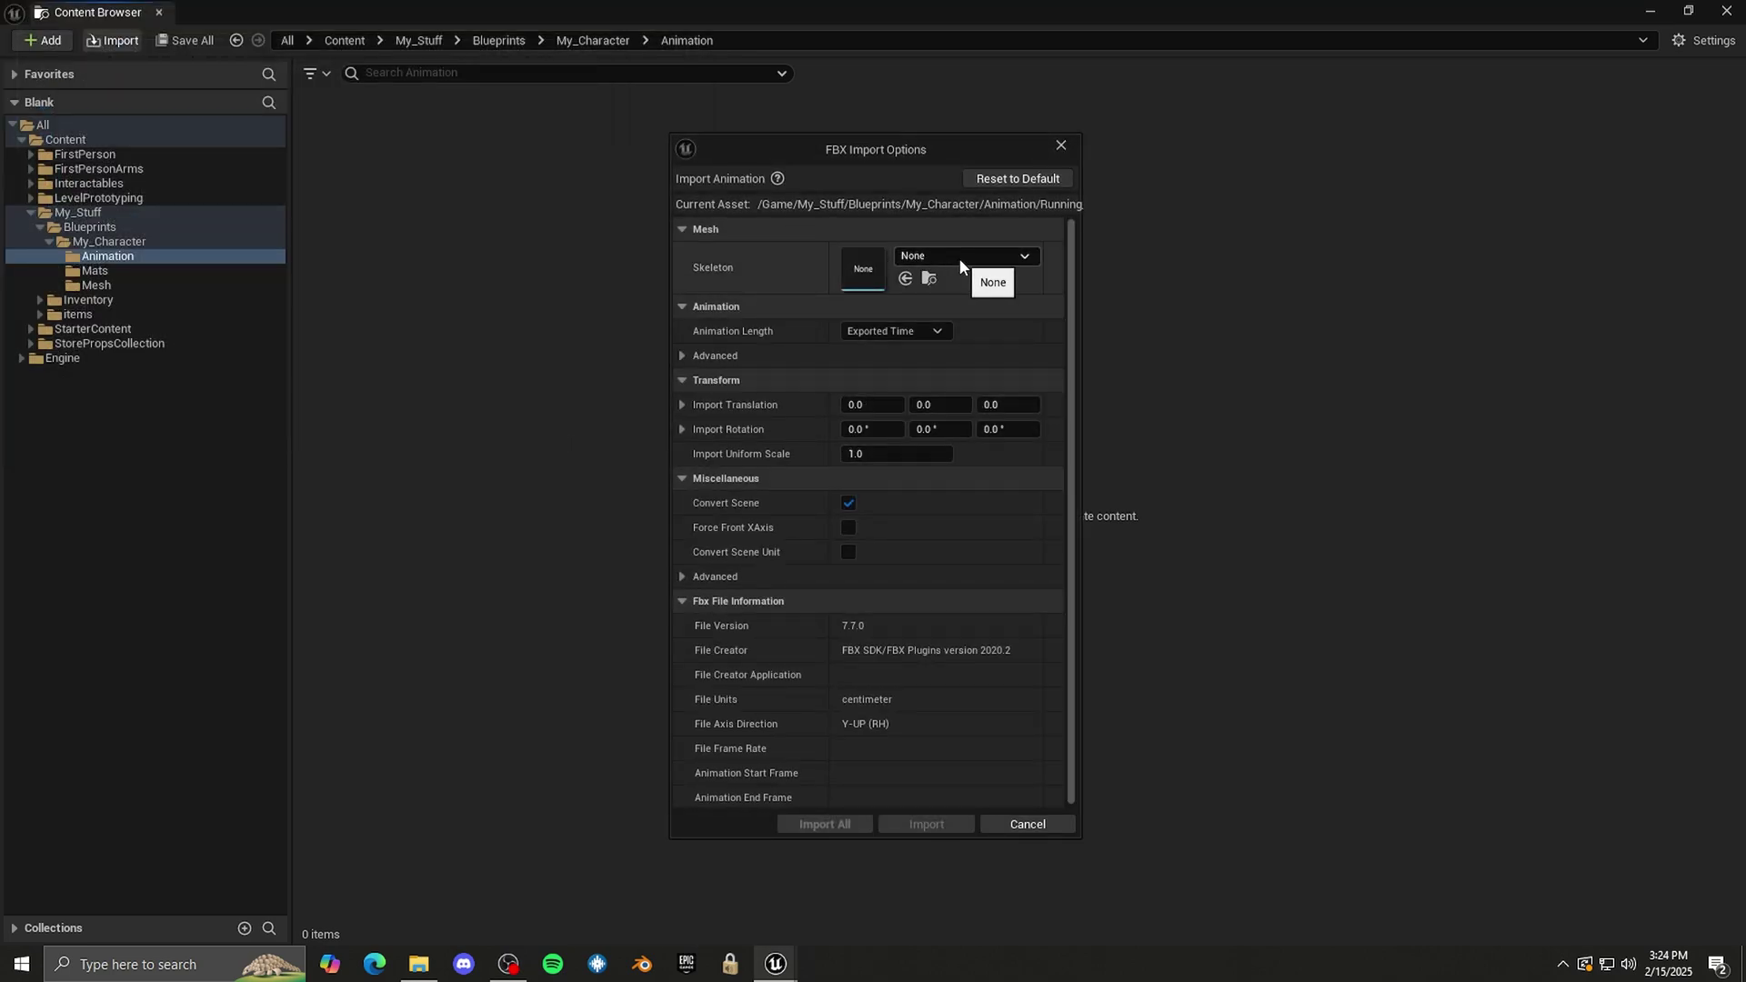
# - Assign akai_e_espiritu_Skeleton as the skeleton and import all the chosen animations with the other options at default
pyautogui.click(959, 258)
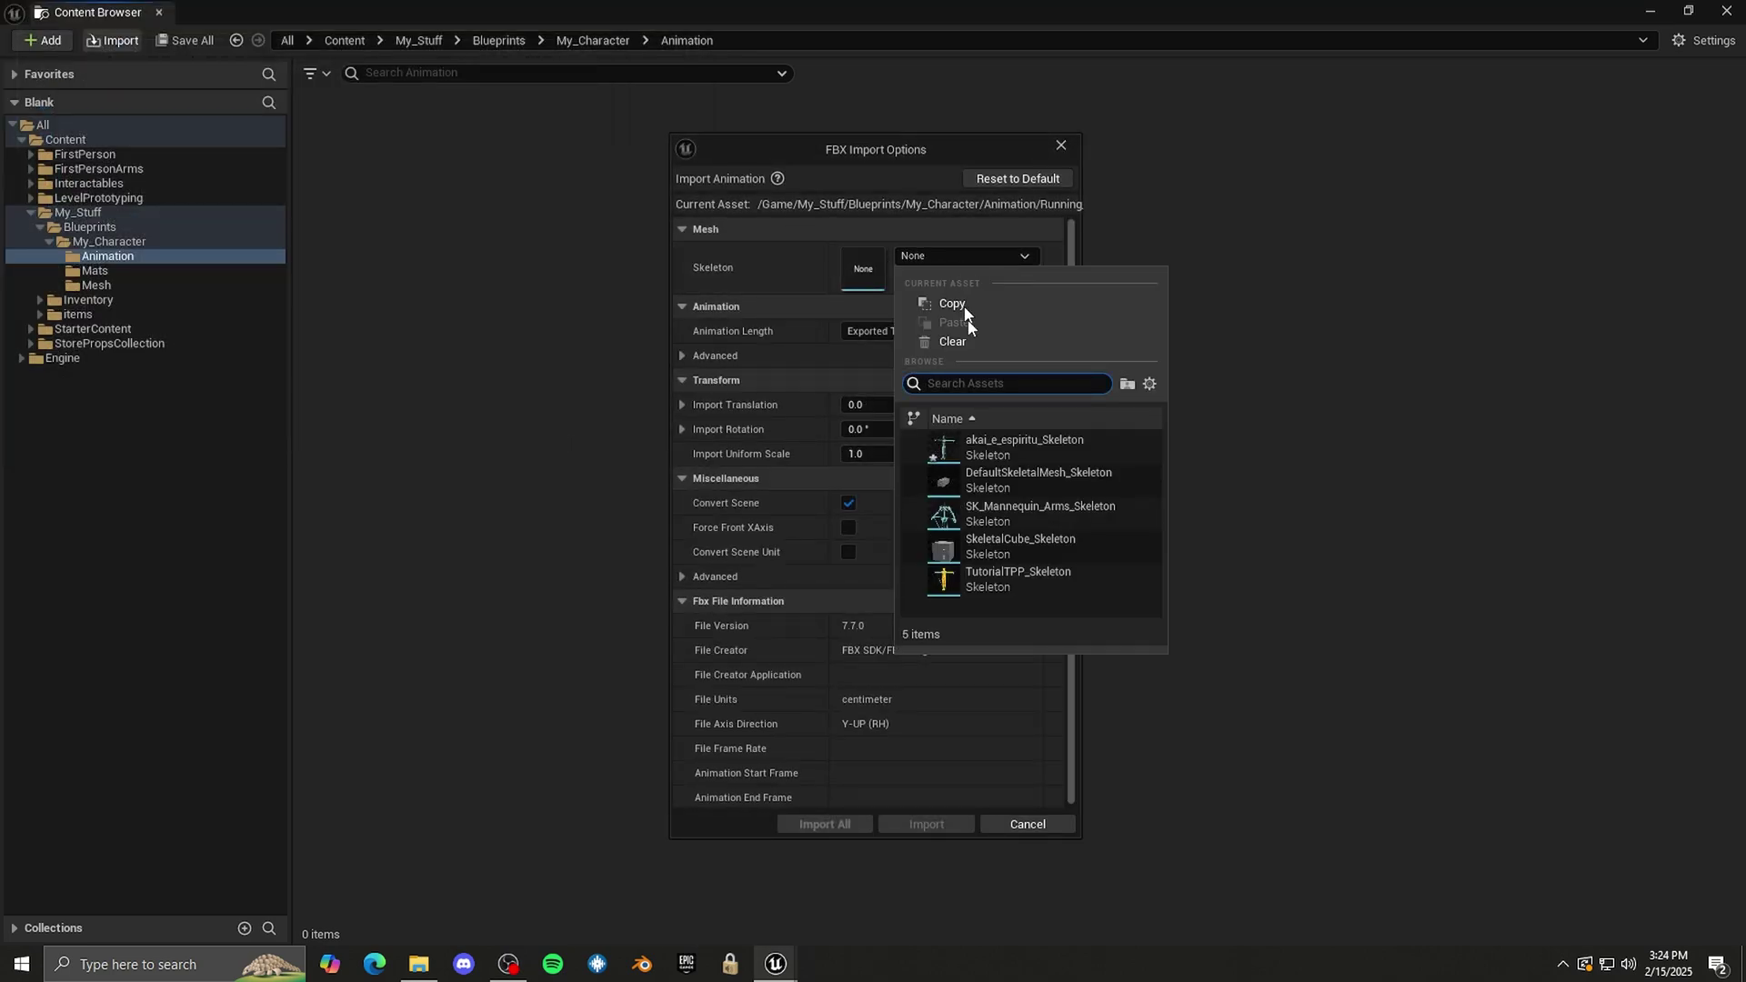
pyautogui.click(988, 444)
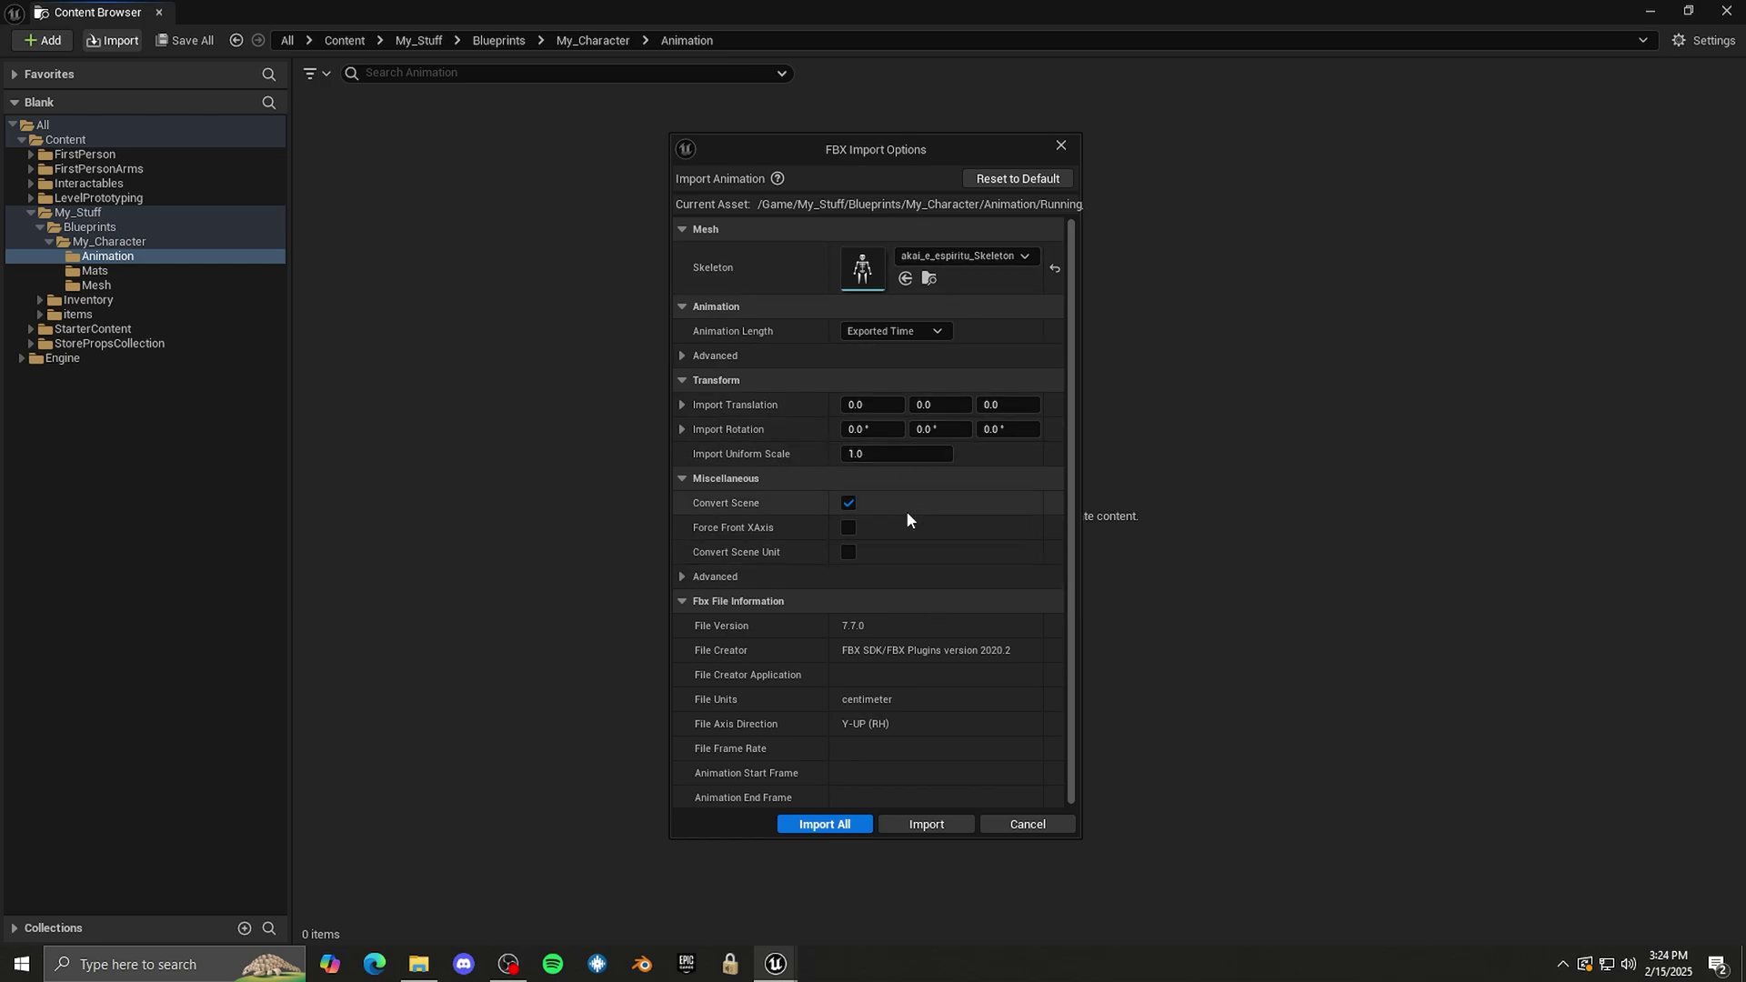
pyautogui.click(832, 823)
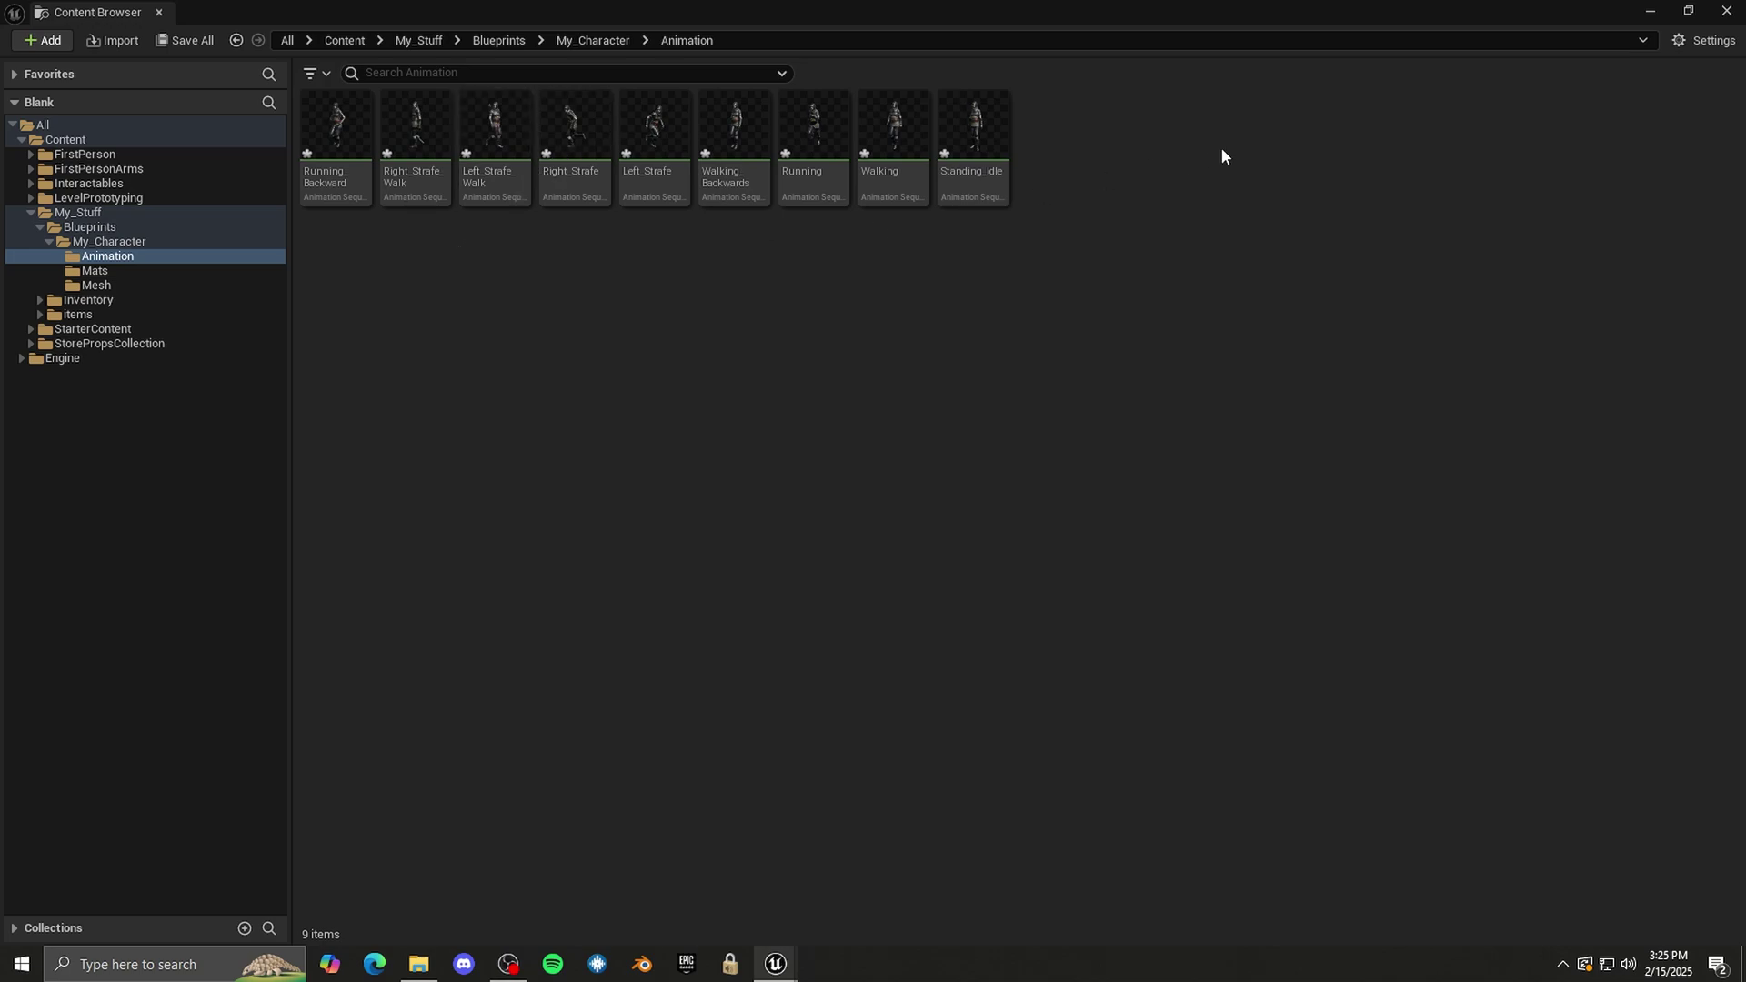
# - Place the akai_e_espiritu skeletal mesh from the Mesh folder on the level floor and frame it in view
pyautogui.click(1726, 11)
pyautogui.click(1726, 11)
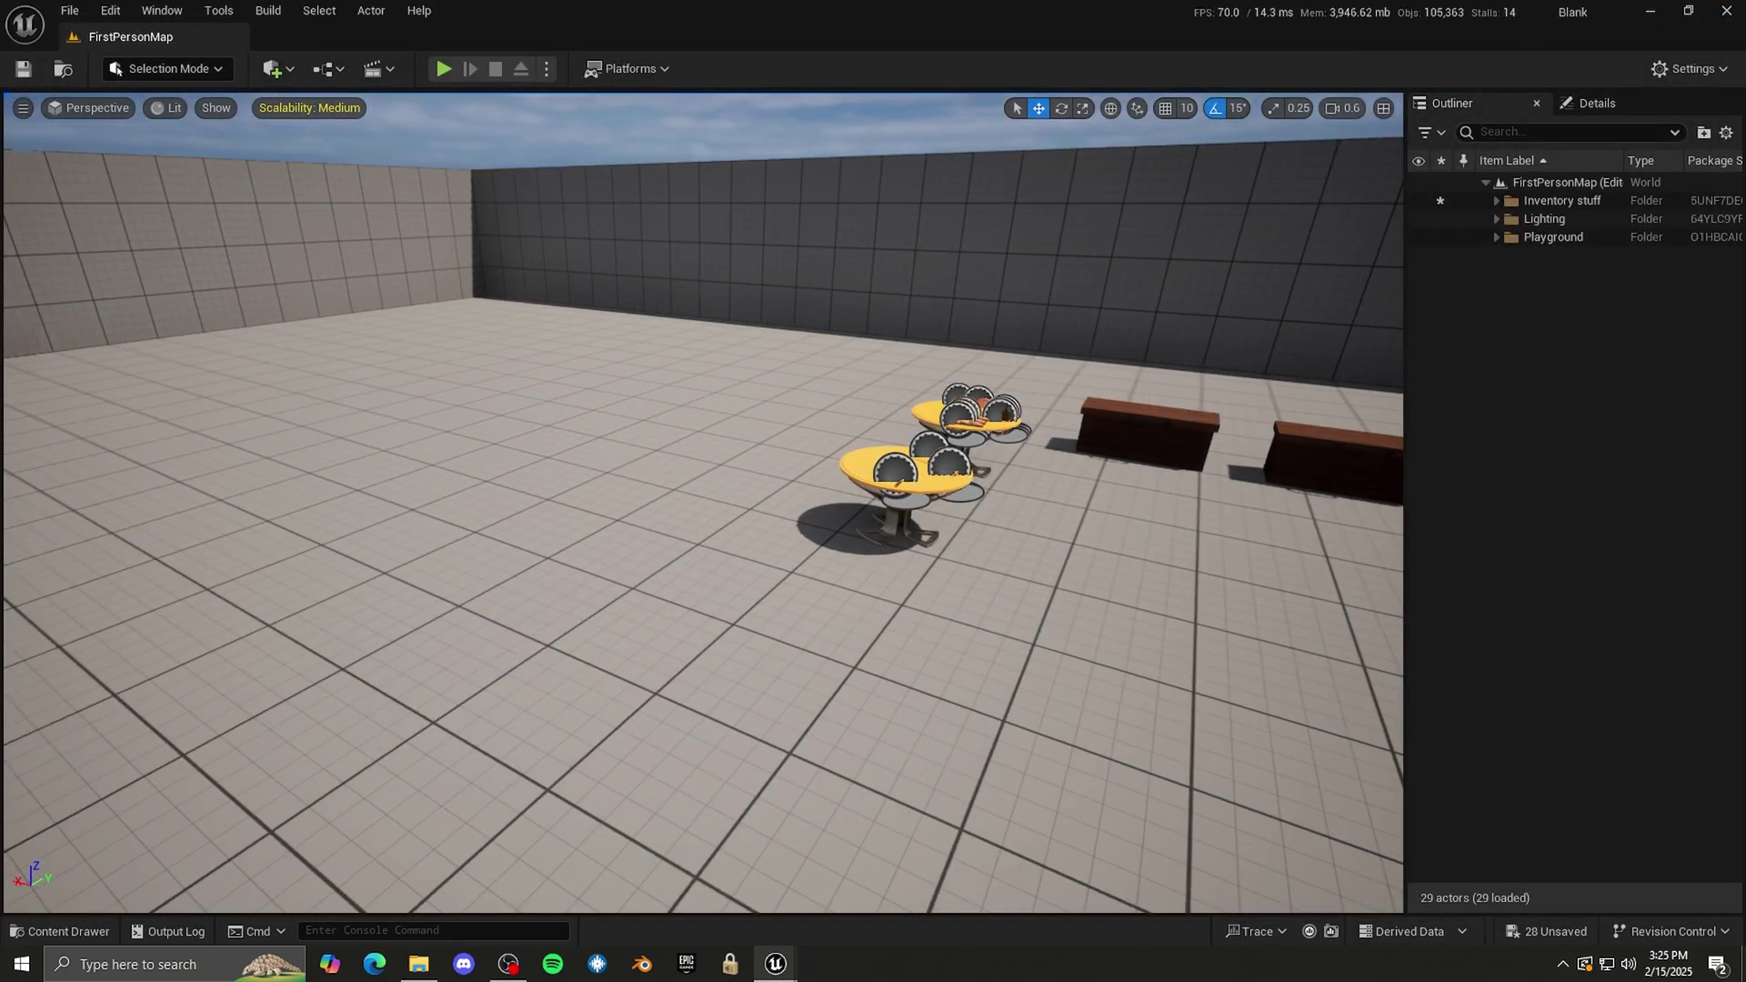
pyautogui.moveTo(892, 405)
pyautogui.mouseDown(button='right')
pyautogui.moveTo(893, 455)
pyautogui.moveTo(892, 405)
pyautogui.mouseUp(button='right')
pyautogui.hotkey('ctrl', 'space')
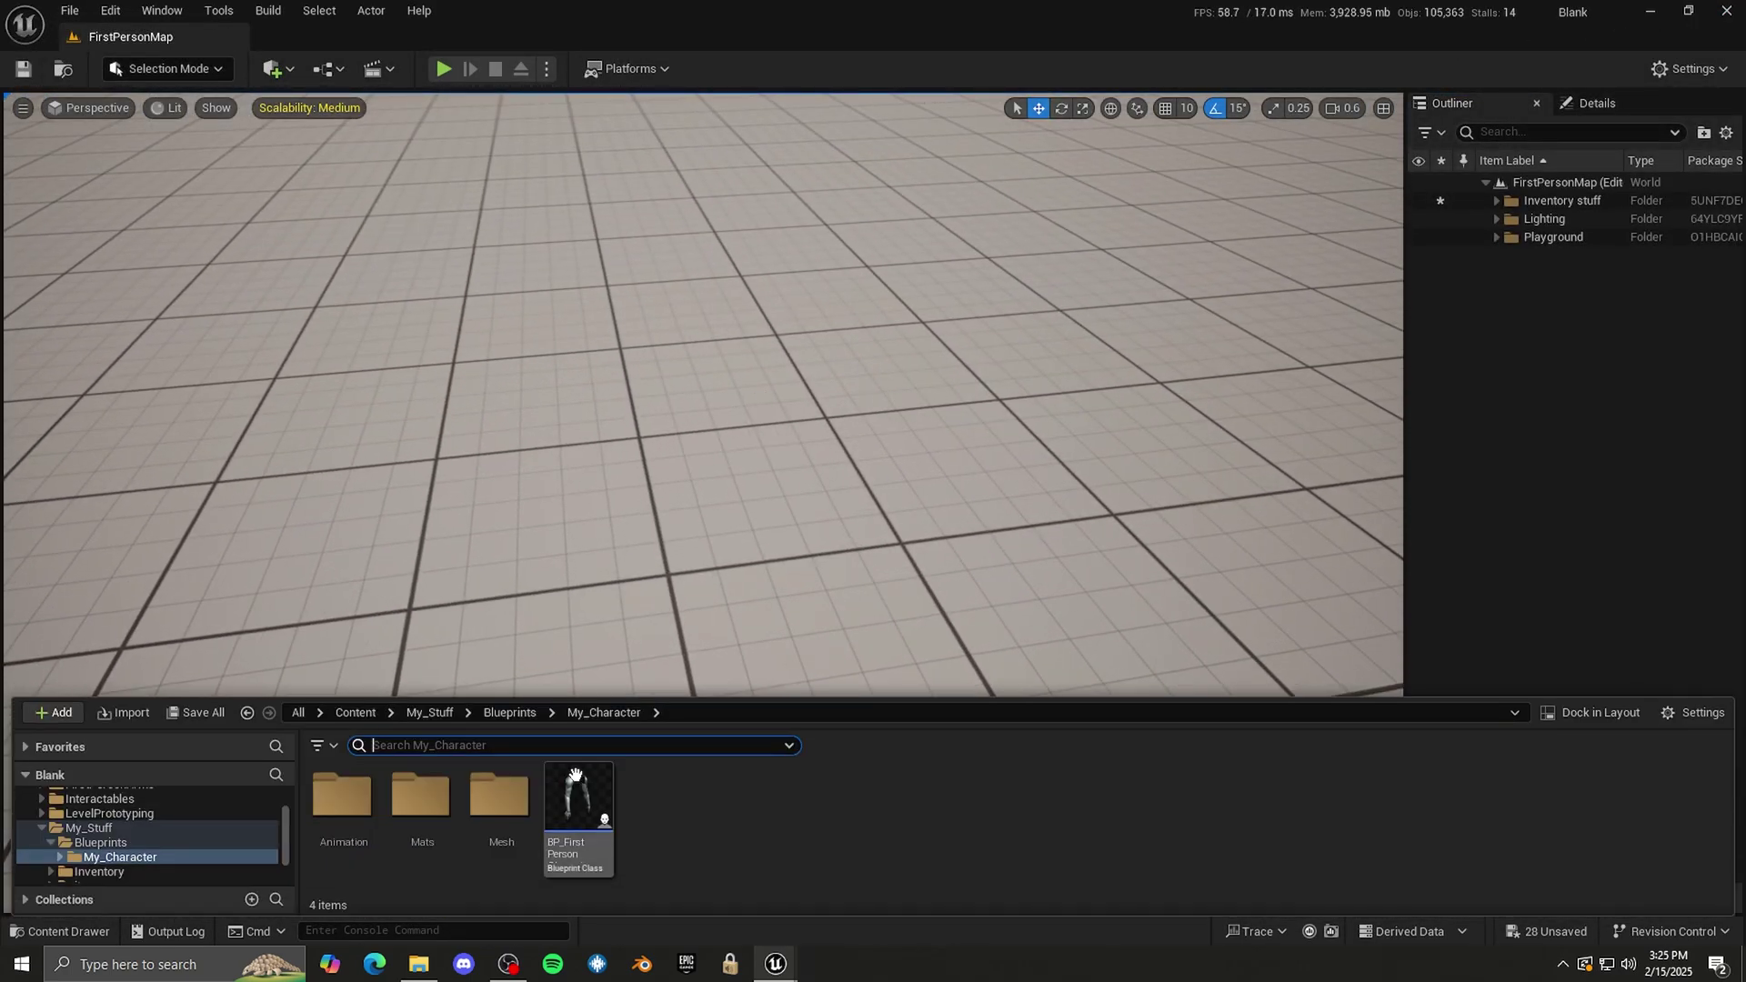
pyautogui.doubleClick(500, 797)
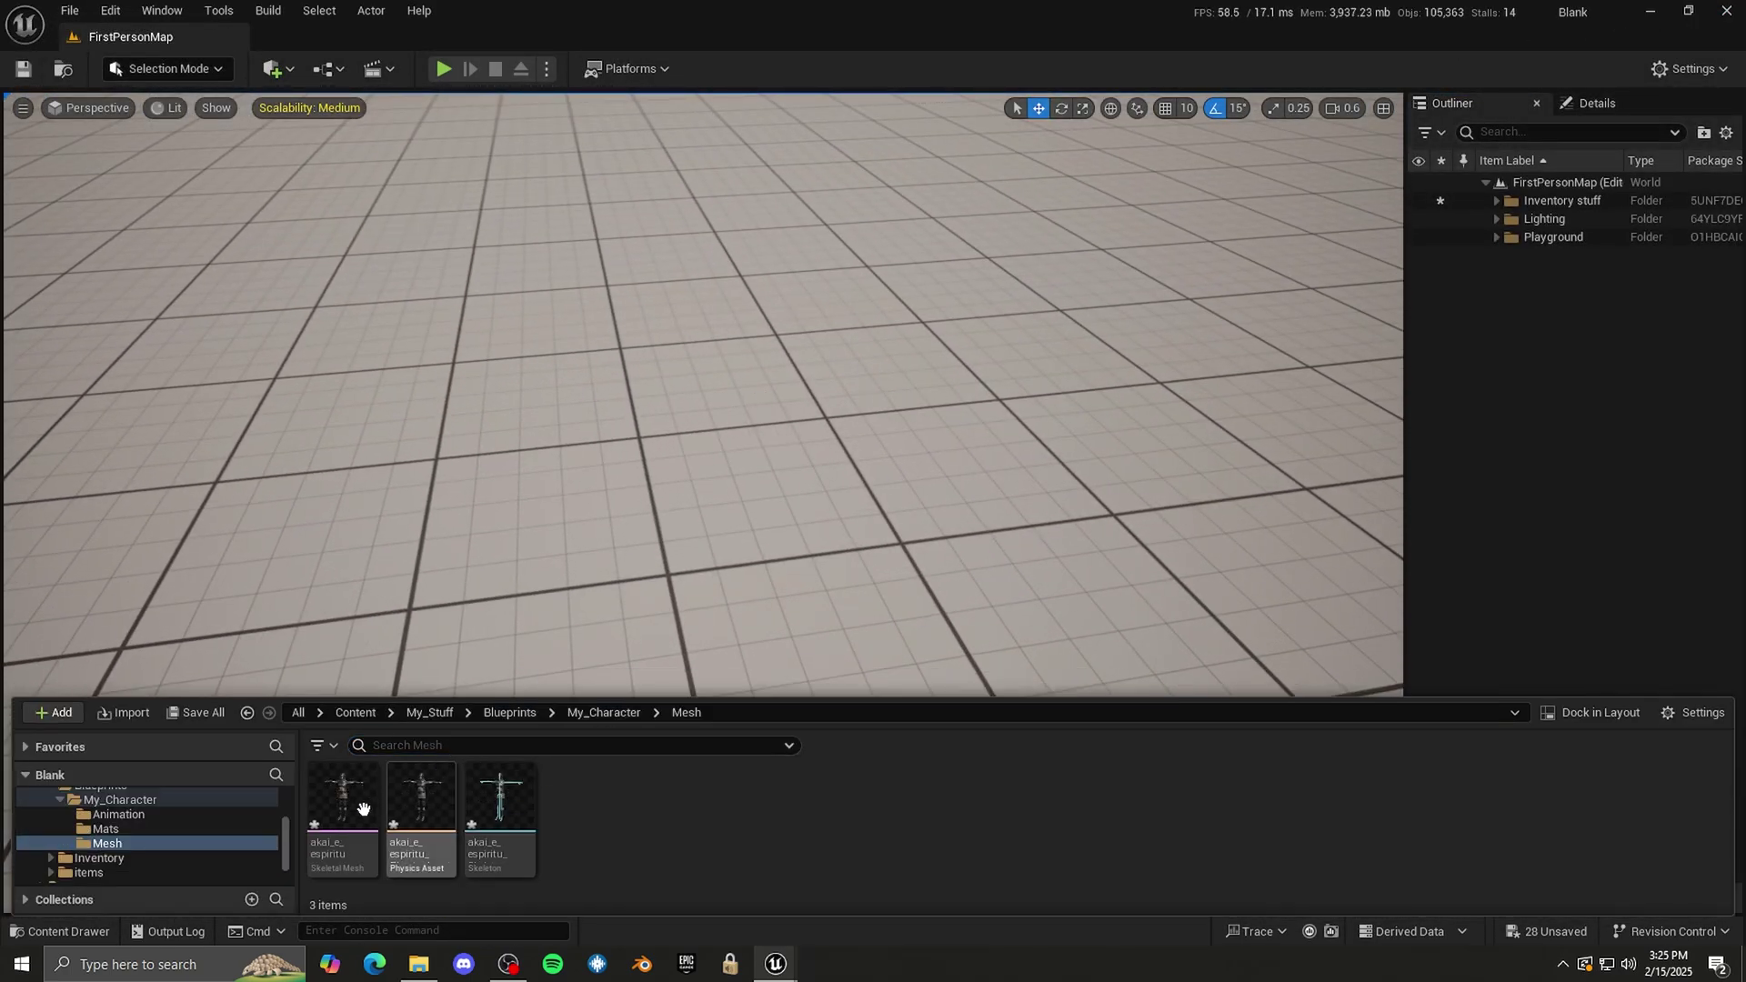
pyautogui.moveTo(363, 809); pyautogui.dragTo(473, 555)
pyautogui.press('f')
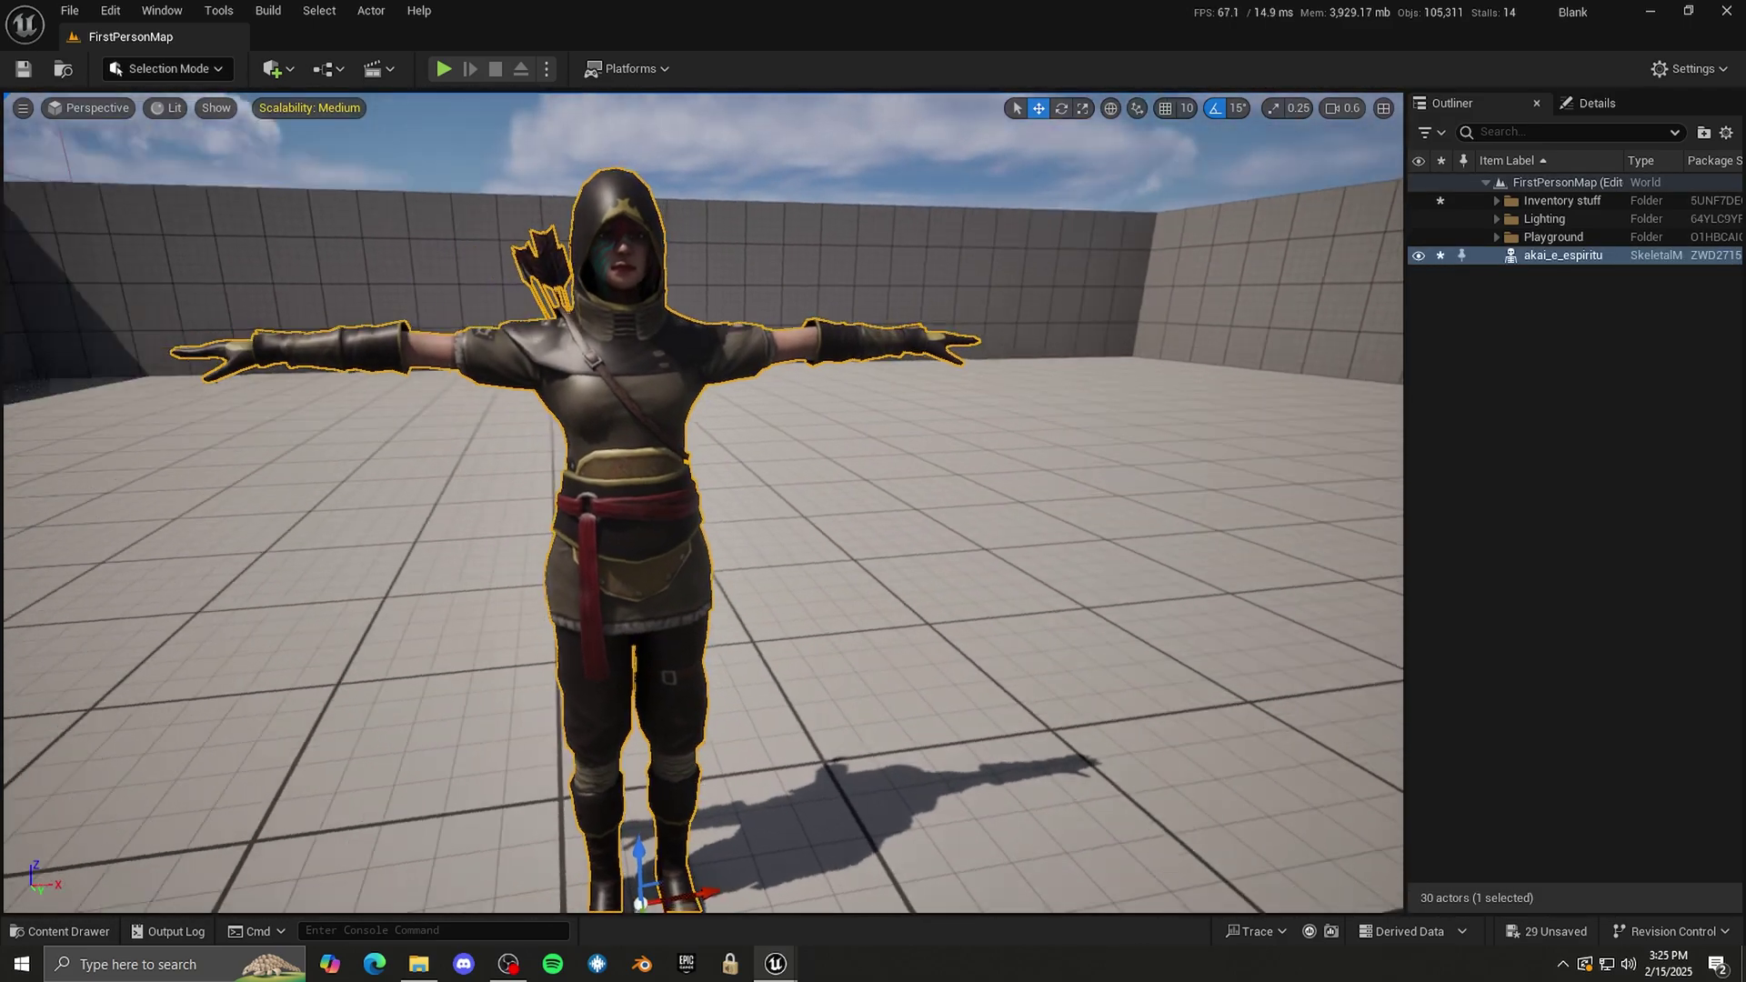
# - Place the Standing_Idle and Walking animations from the Animation folder in the level beside the T-posed character
pyautogui.press('d')
pyautogui.moveTo(473, 555); pyautogui.dragTo(181, 586, button='right')
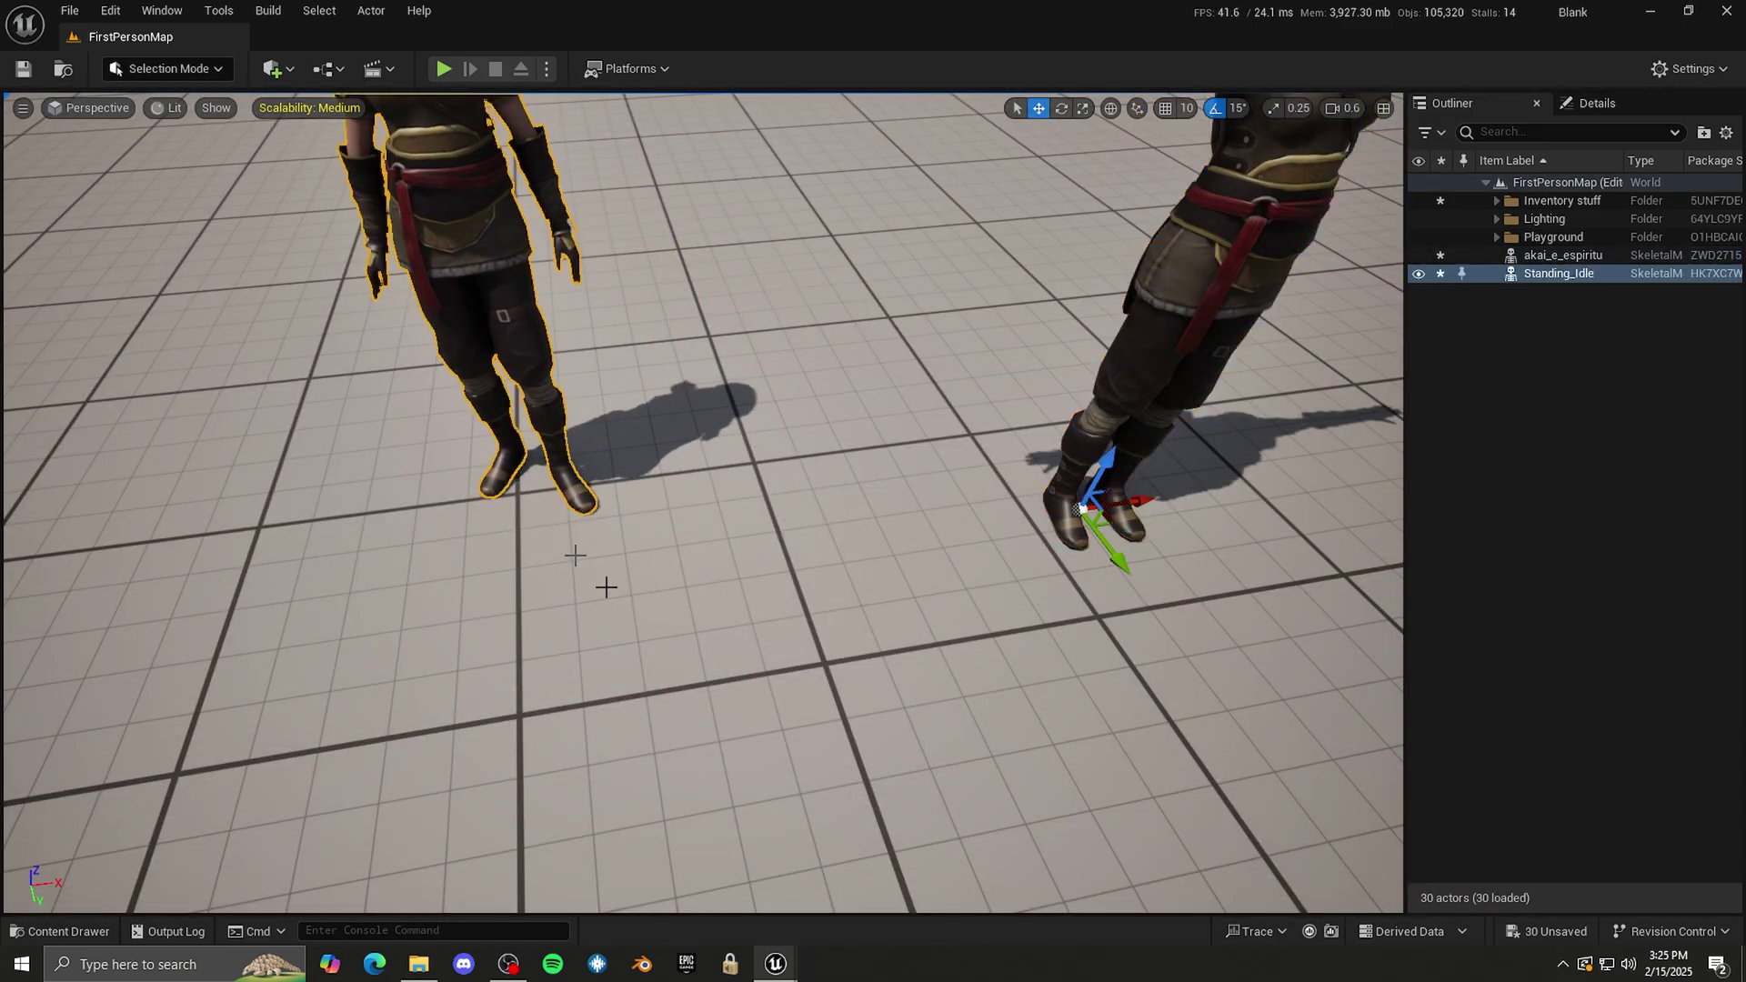
pyautogui.press('f')
pyautogui.hotkey('ctrl', 'space')
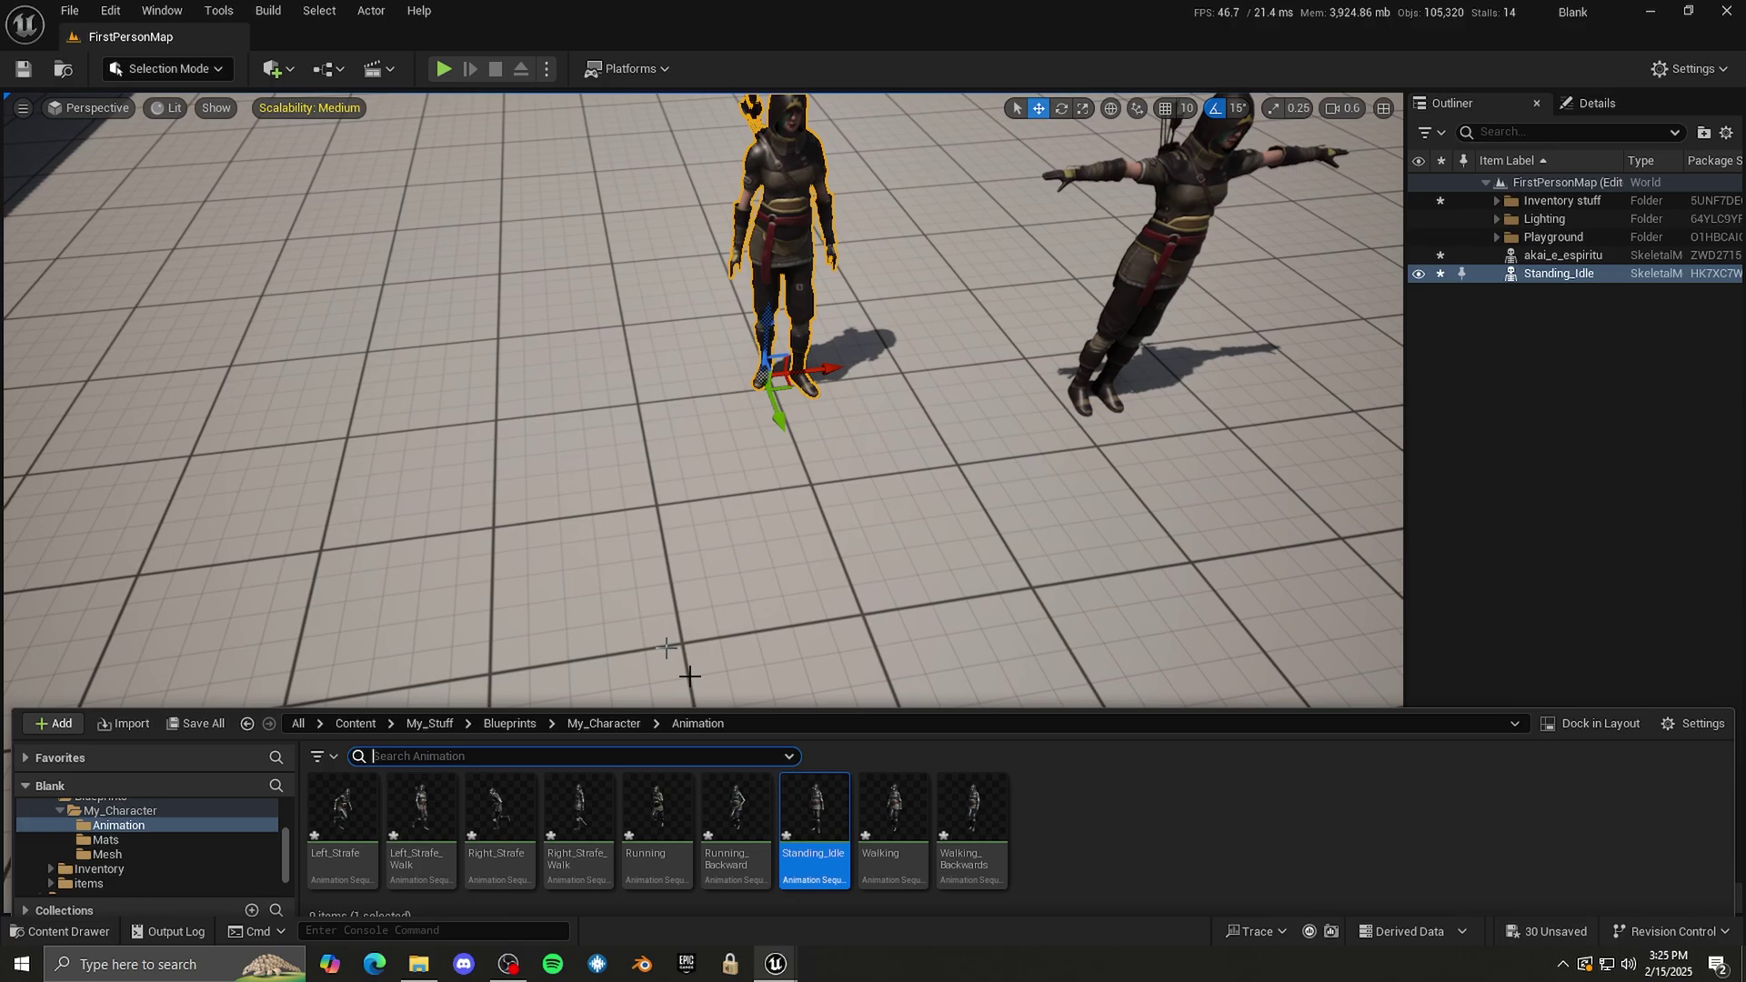
pyautogui.moveTo(876, 834); pyautogui.dragTo(604, 400)
pyautogui.moveTo(604, 400); pyautogui.dragTo(533, 84, button='right')
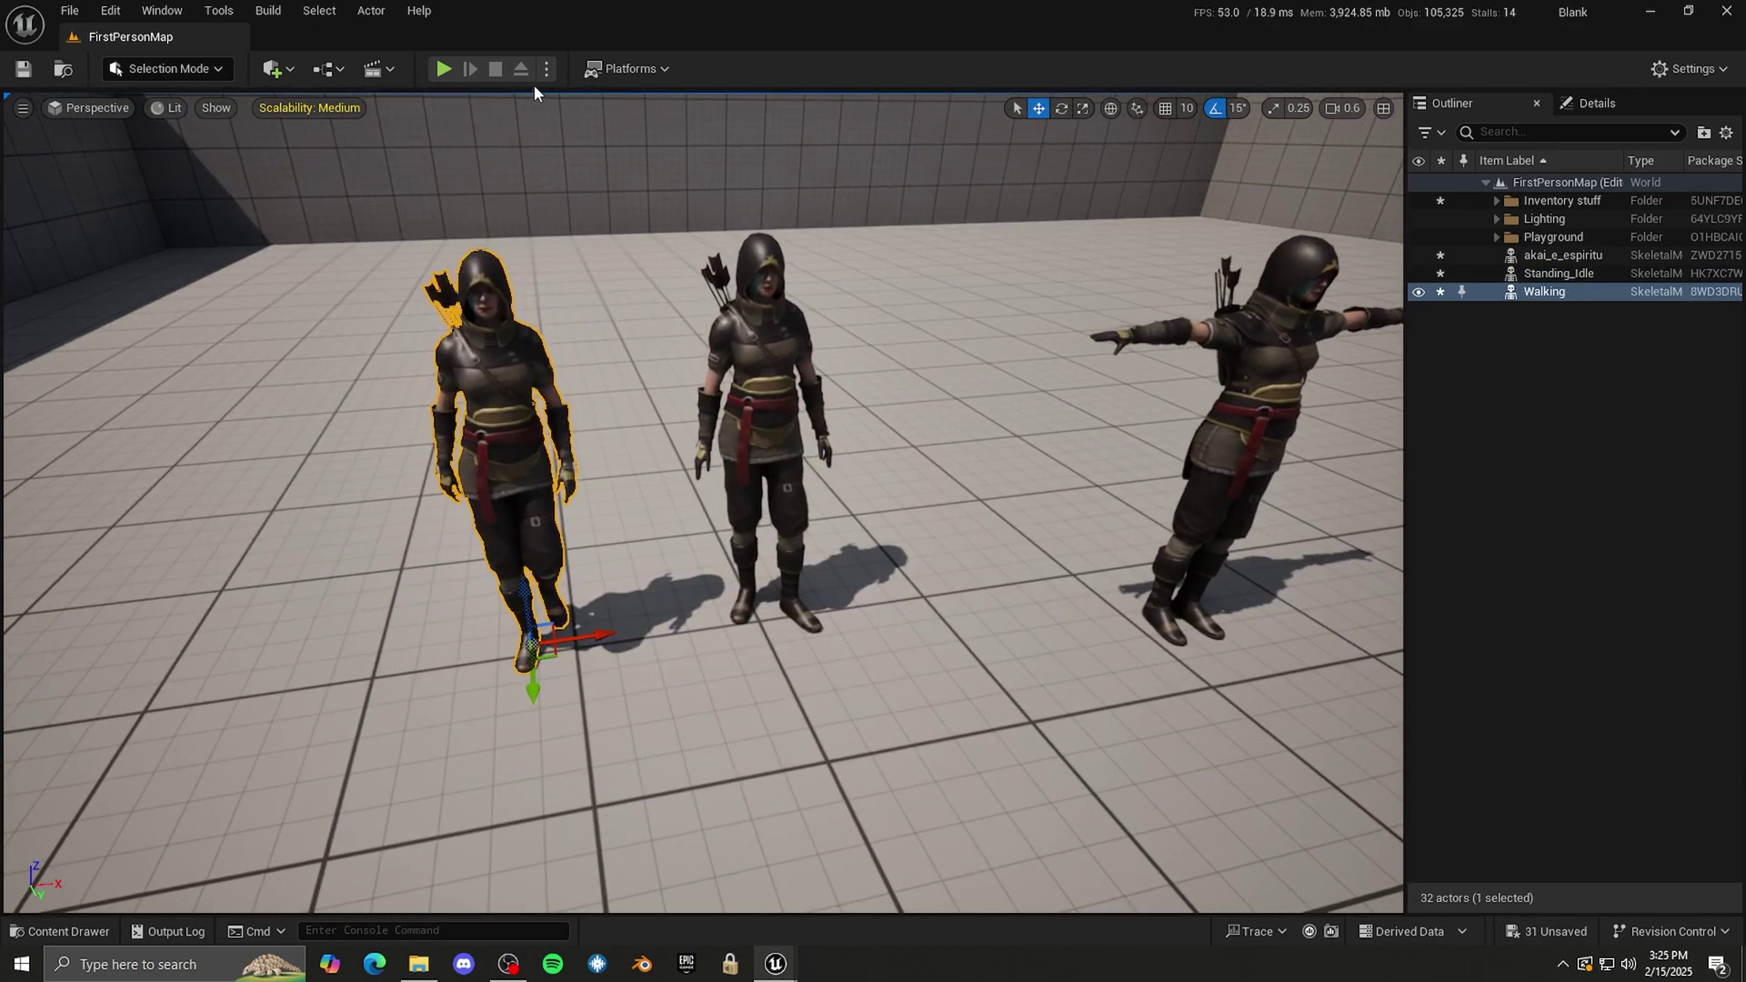
# - Play the level to examine the idle and walking animations up close, and end the play session
pyautogui.click(444, 68)
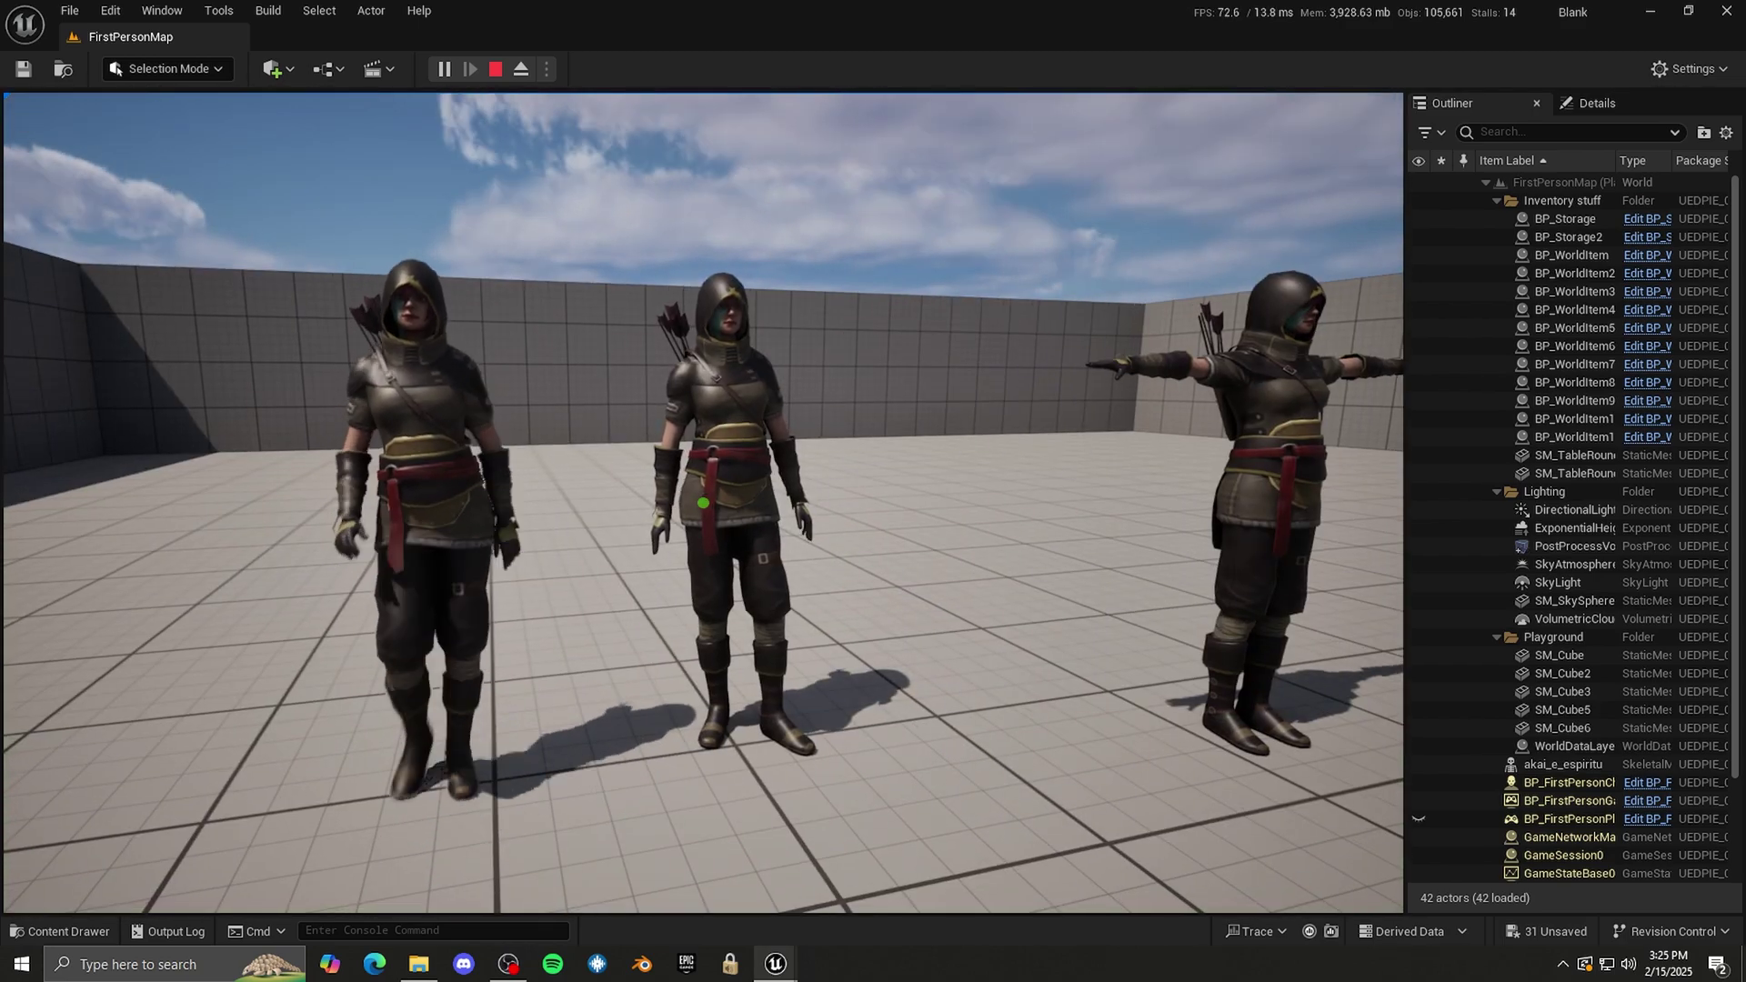
pyautogui.press('w')
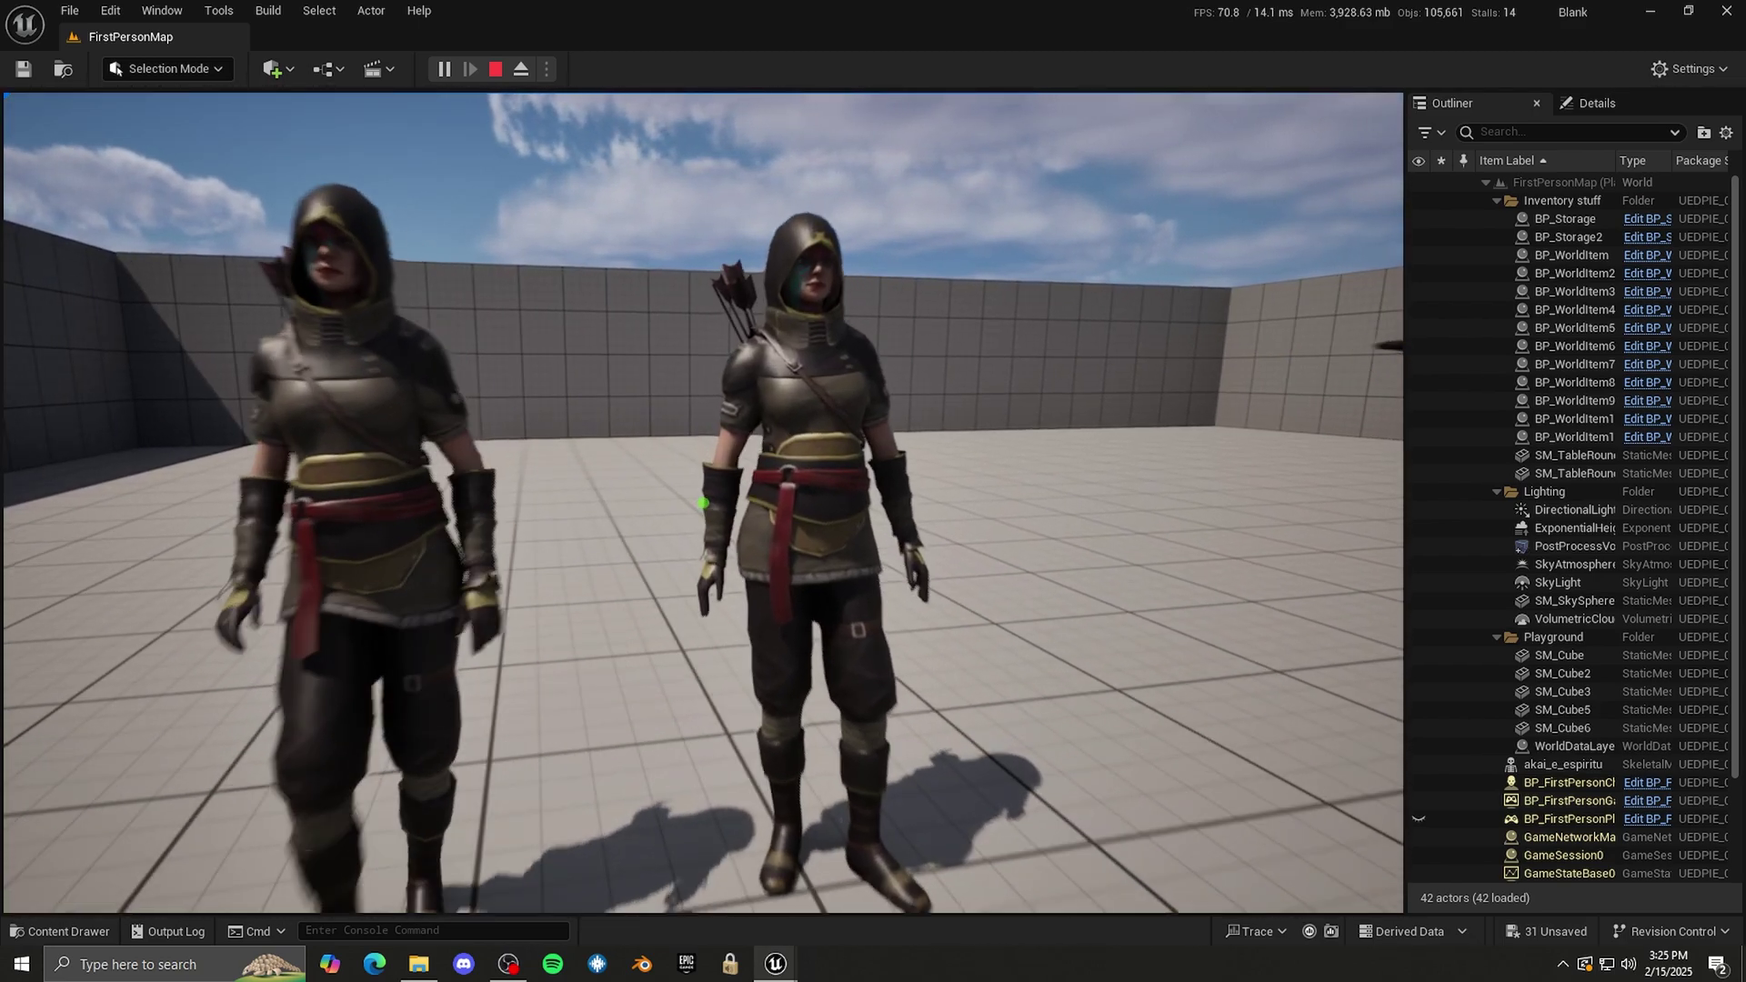
pyautogui.press('Escape')
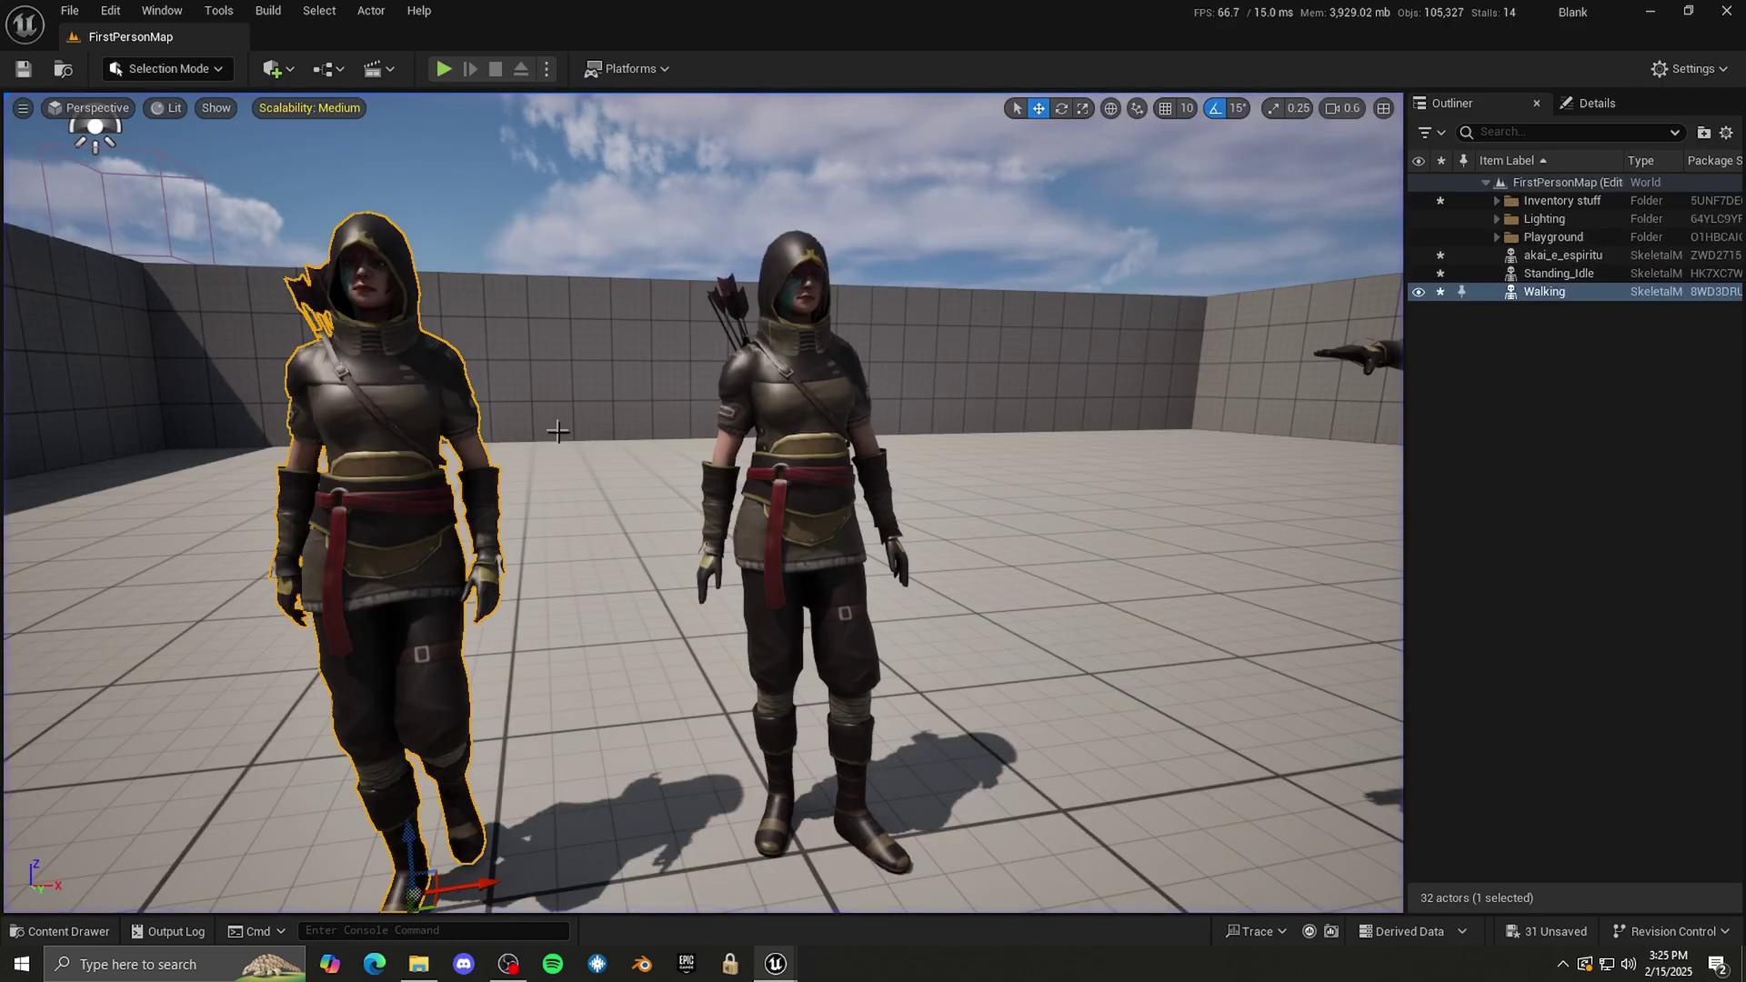
# - Delete the Walking and Standing_Idle characters from the level
pyautogui.scroll(-5, 557, 431)
pyautogui.press('Delete')
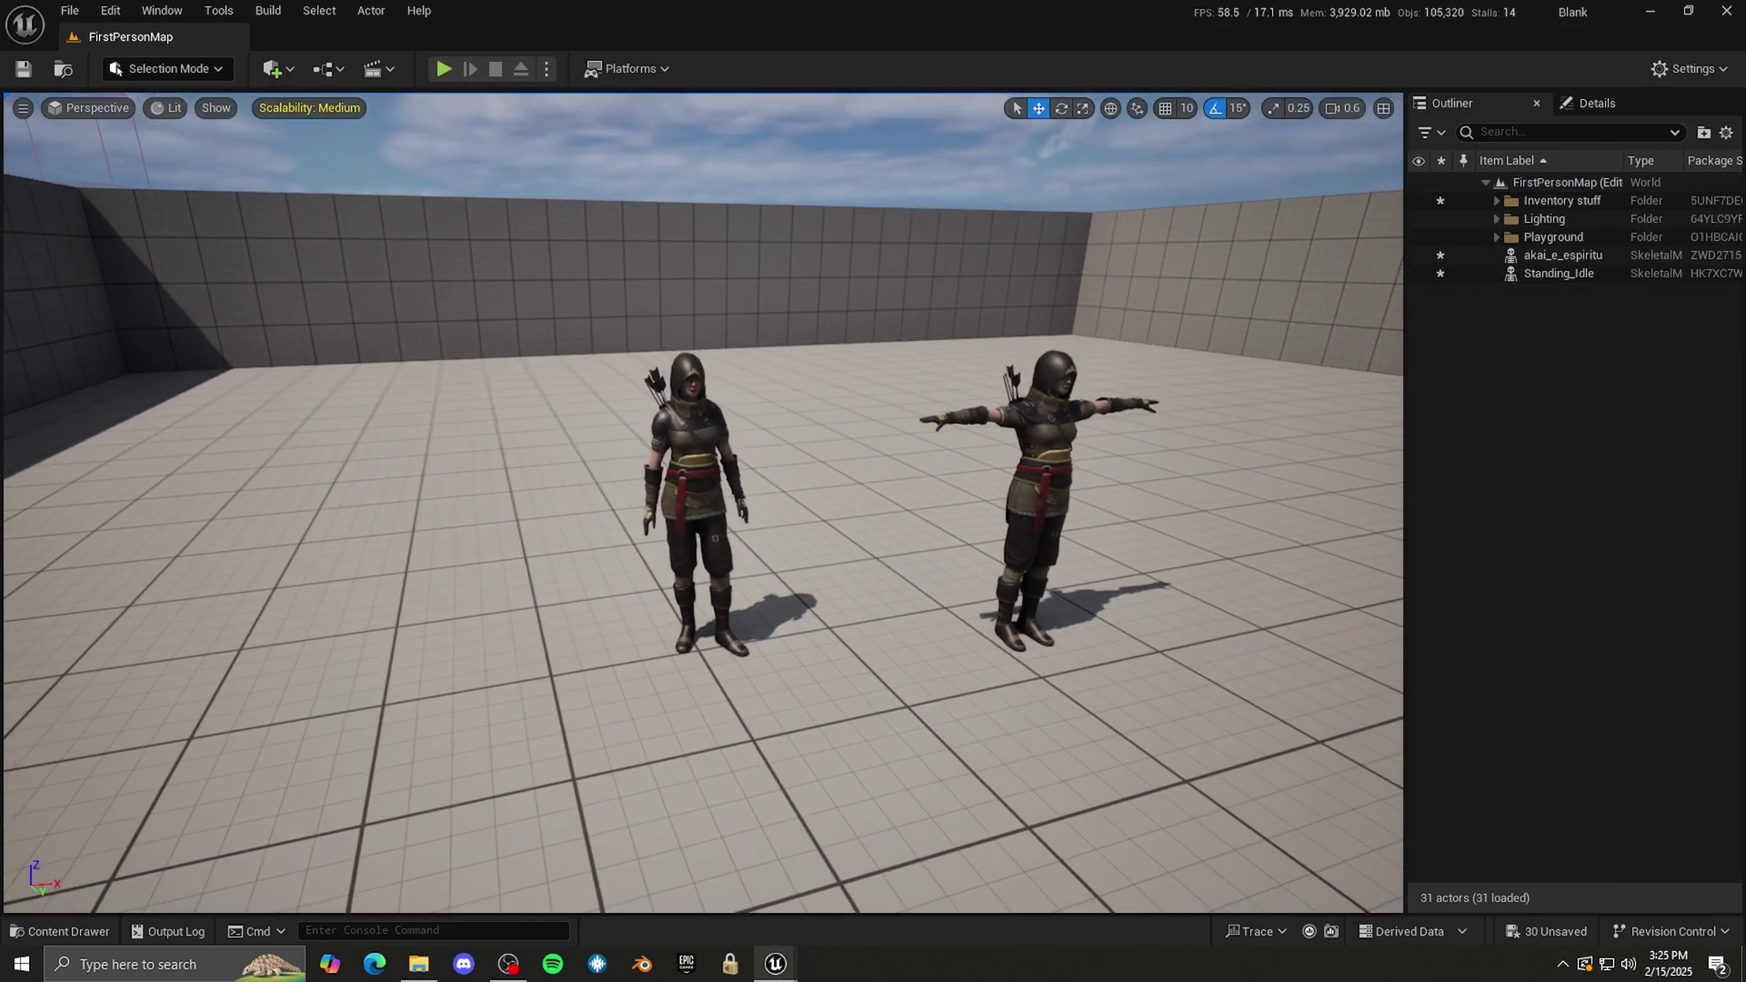
pyautogui.click(693, 464)
pyautogui.press('Delete')
pyautogui.moveTo(760, 514)
pyautogui.mouseDown(button='right')
pyautogui.moveTo(637, 496)
pyautogui.moveTo(728, 546)
pyautogui.moveTo(753, 534)
pyautogui.mouseUp(button='right')
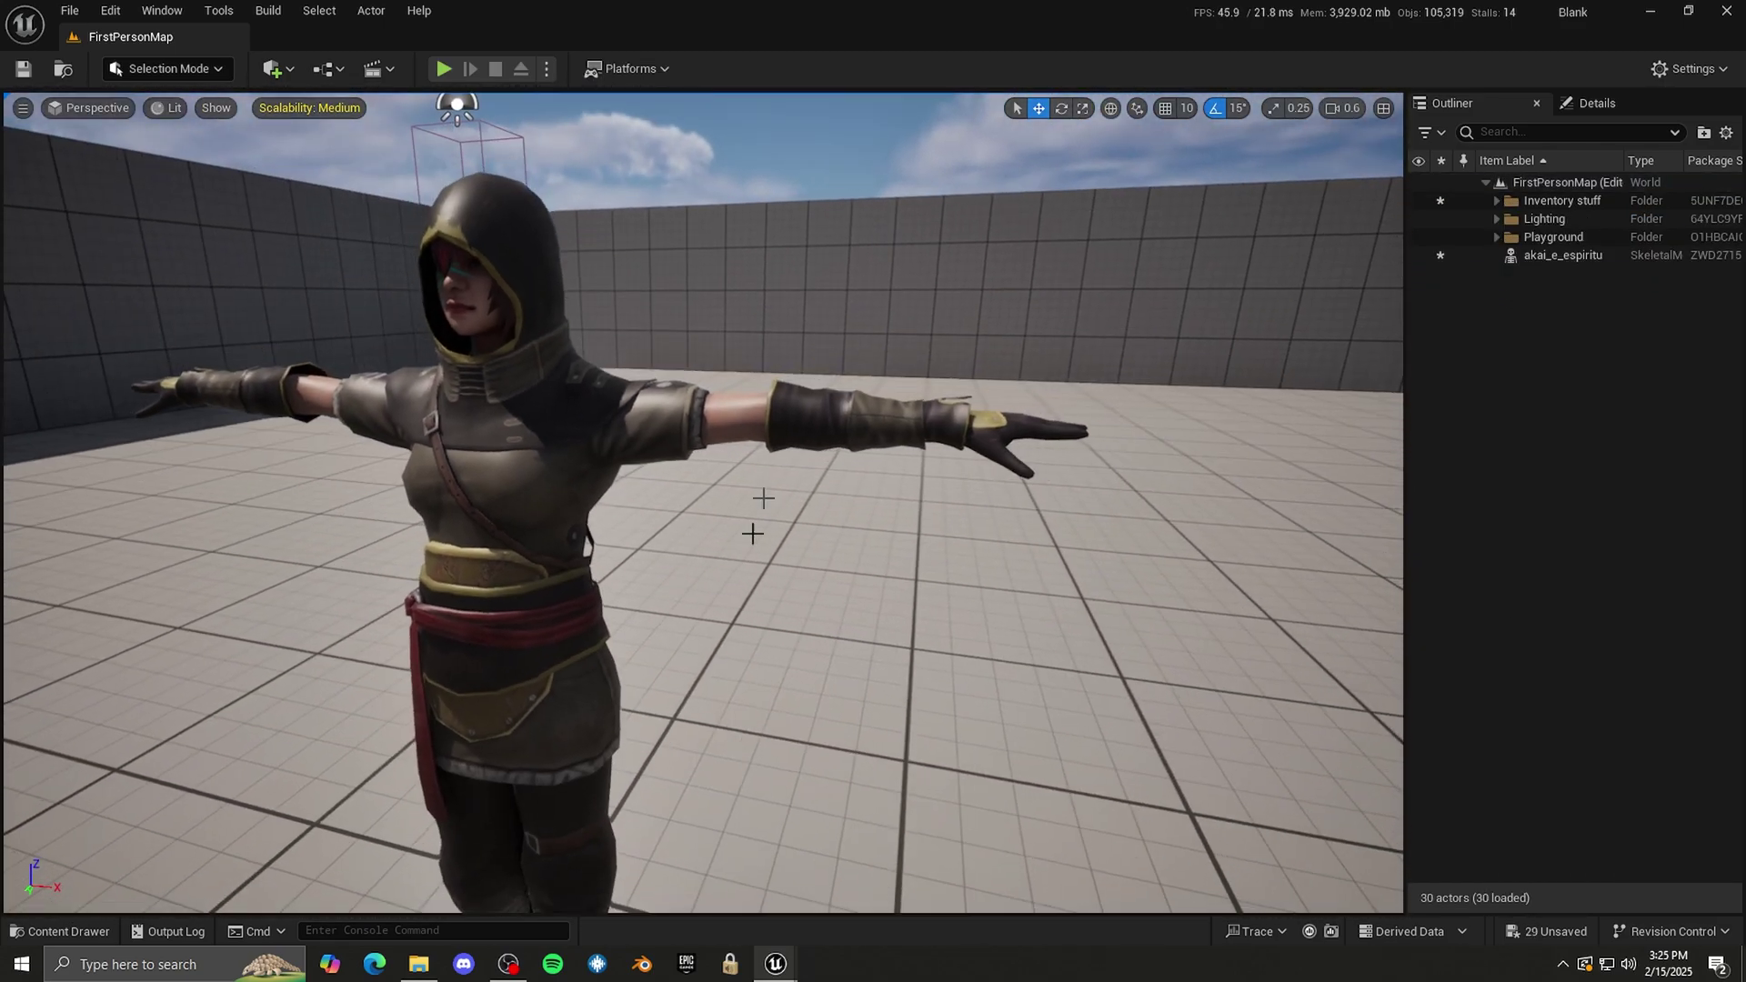
# - Set the Specular of the Akai_MAT material in the Mats folder to 0, apply and save it, and close its editor
pyautogui.moveTo(780, 969)
pyautogui.click(974, 873)
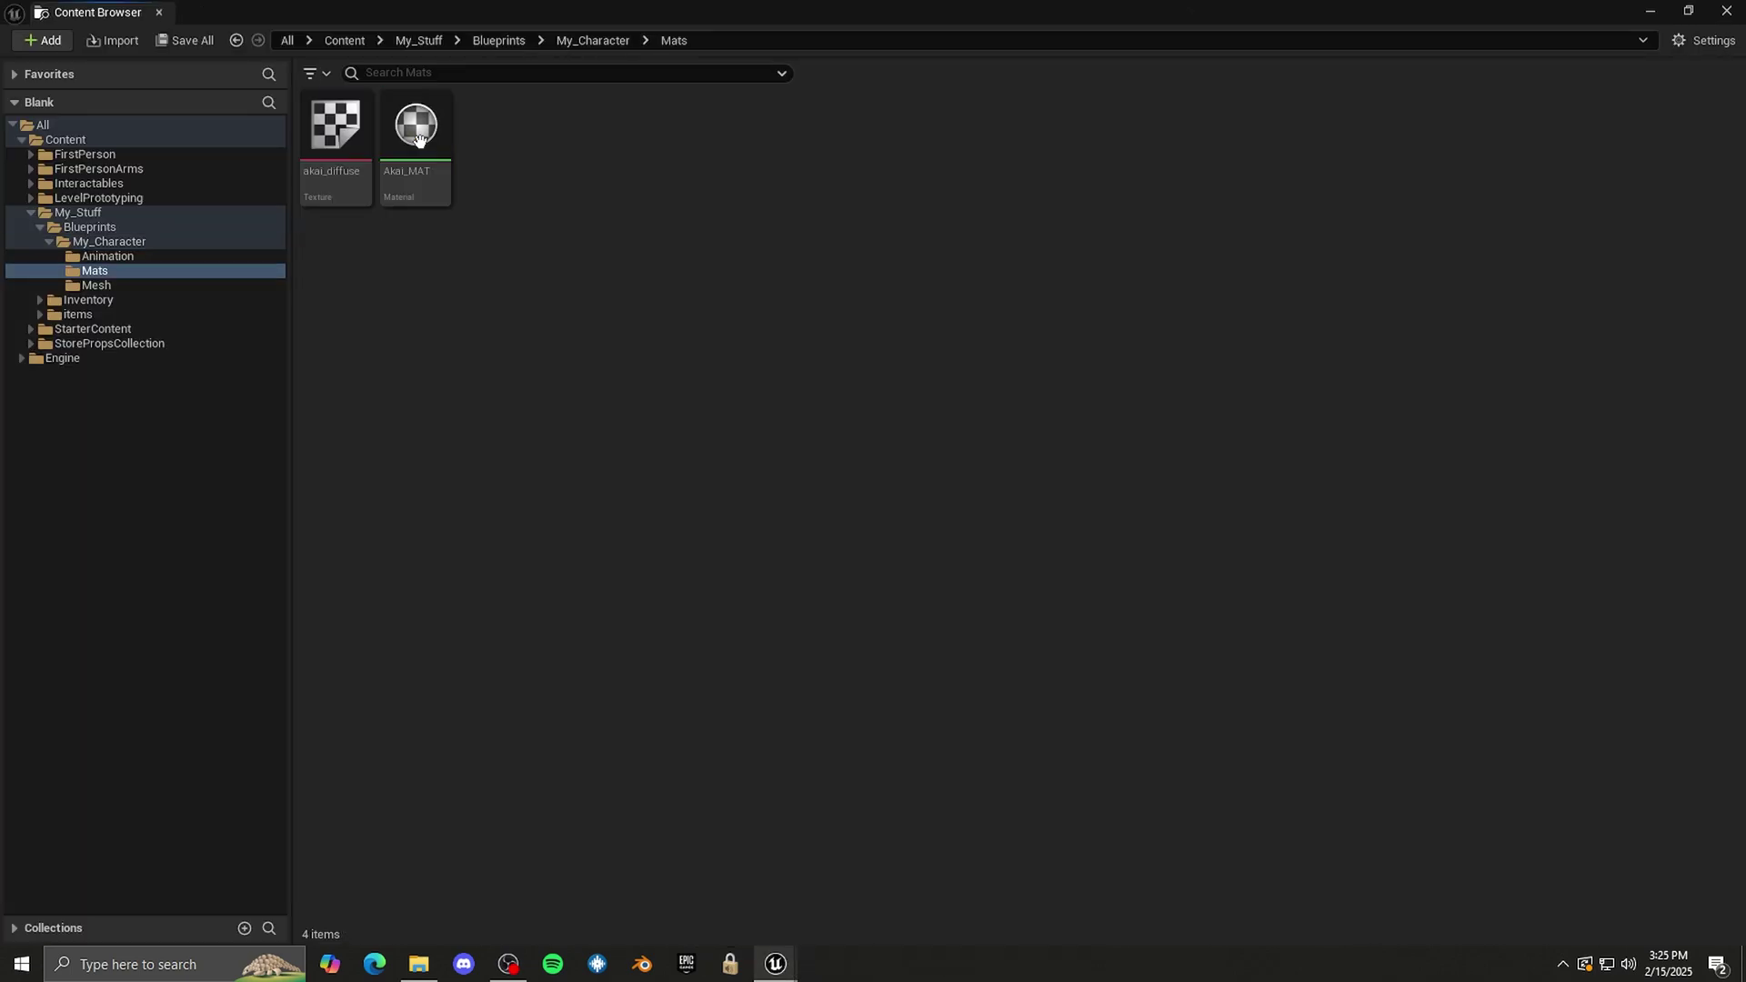
pyautogui.click(422, 179)
pyautogui.doubleClick(422, 177)
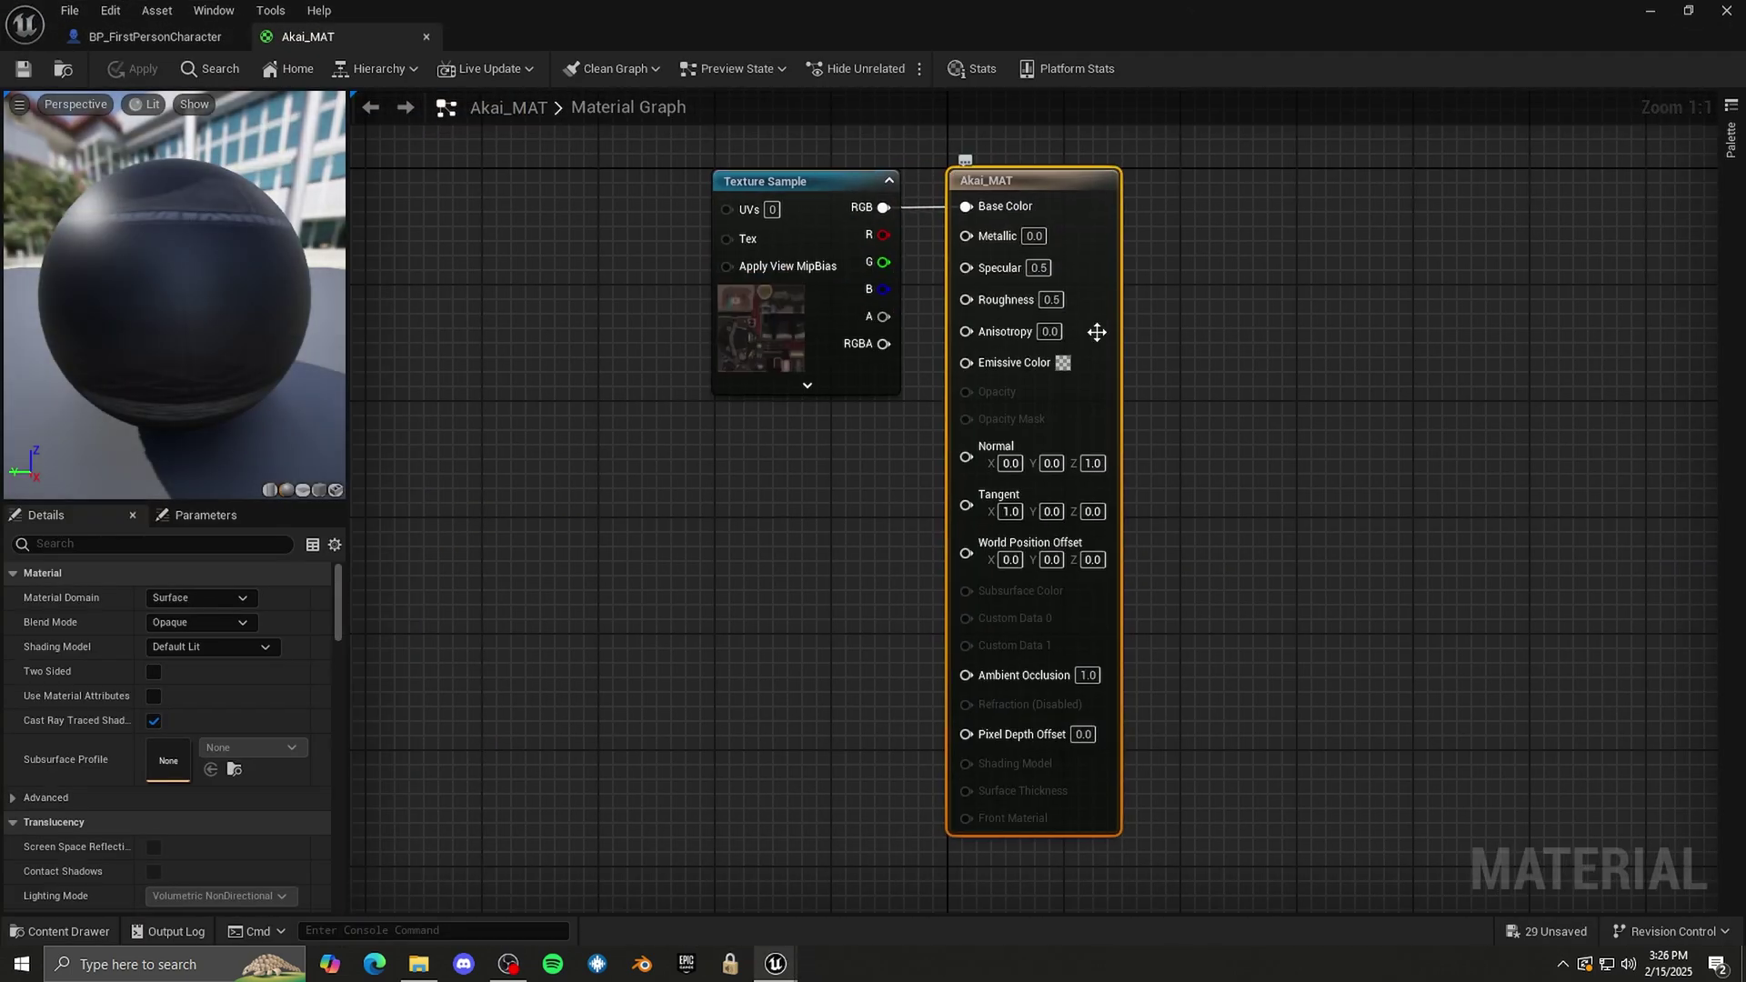
pyautogui.click(1039, 267)
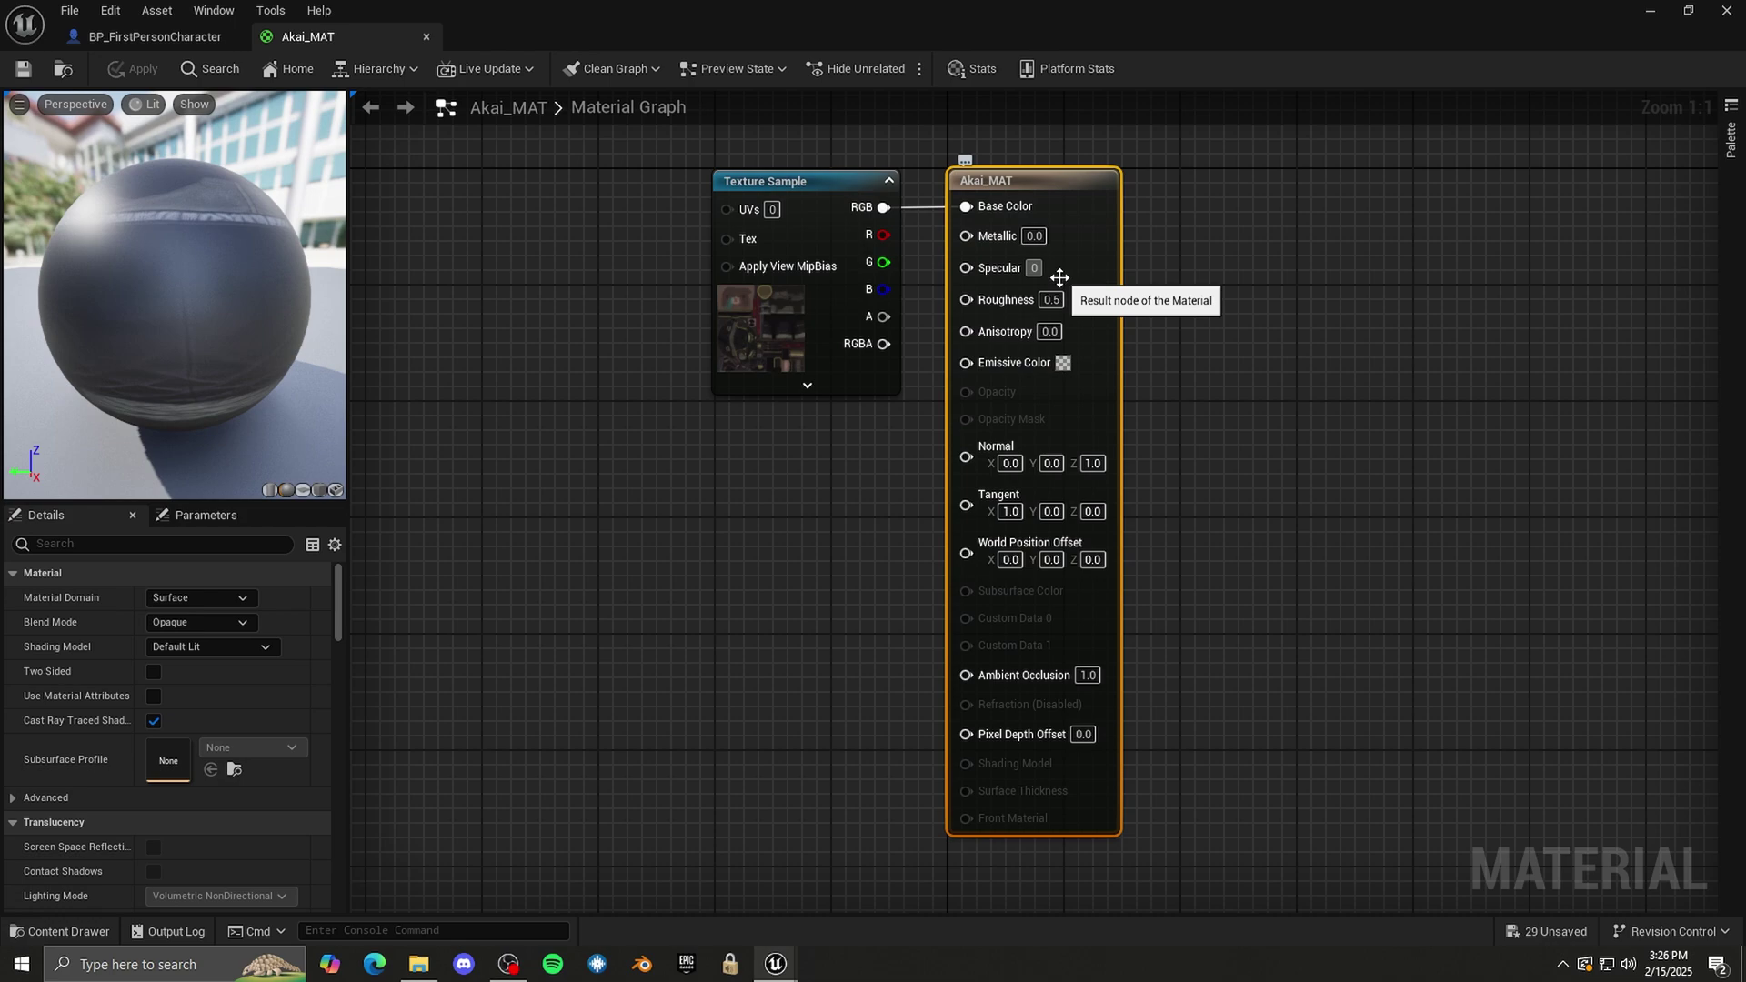
pyautogui.write('0')
pyautogui.press('Return')
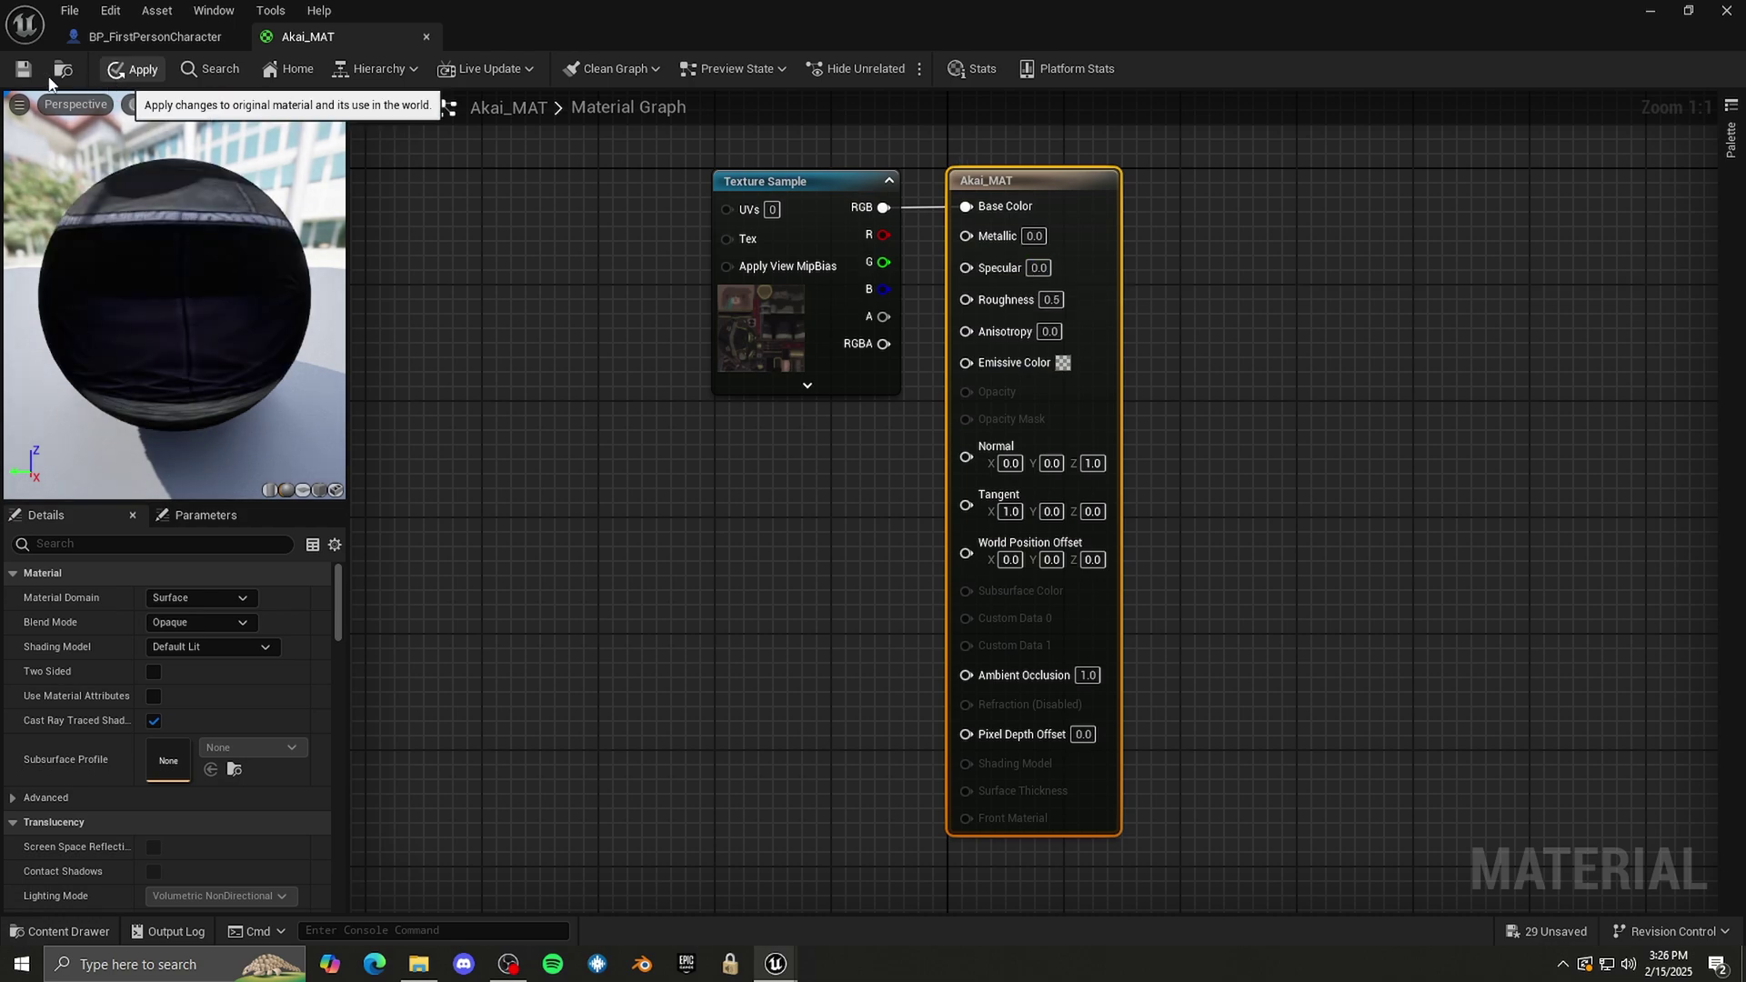
pyautogui.click(132, 69)
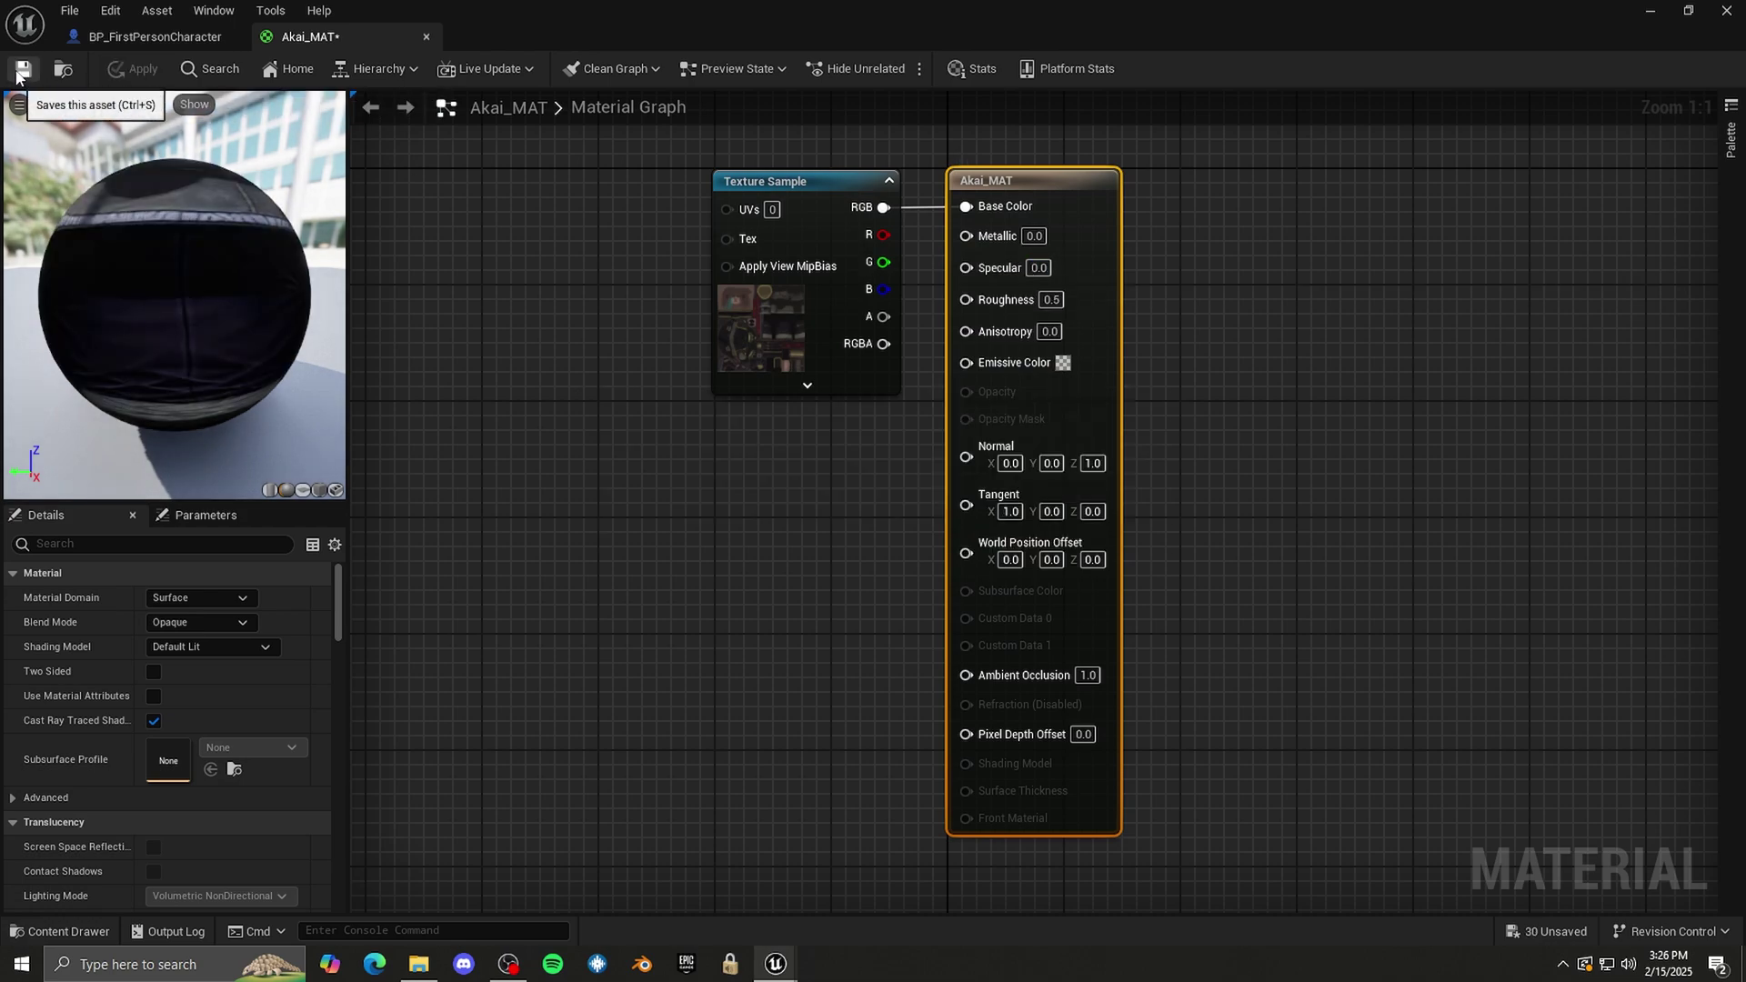
pyautogui.click(427, 37)
pyautogui.click(428, 37)
# - Inspect the character's updated material up close and delete akai_e_espiritu from the level
pyautogui.scroll(5, 700, 500)
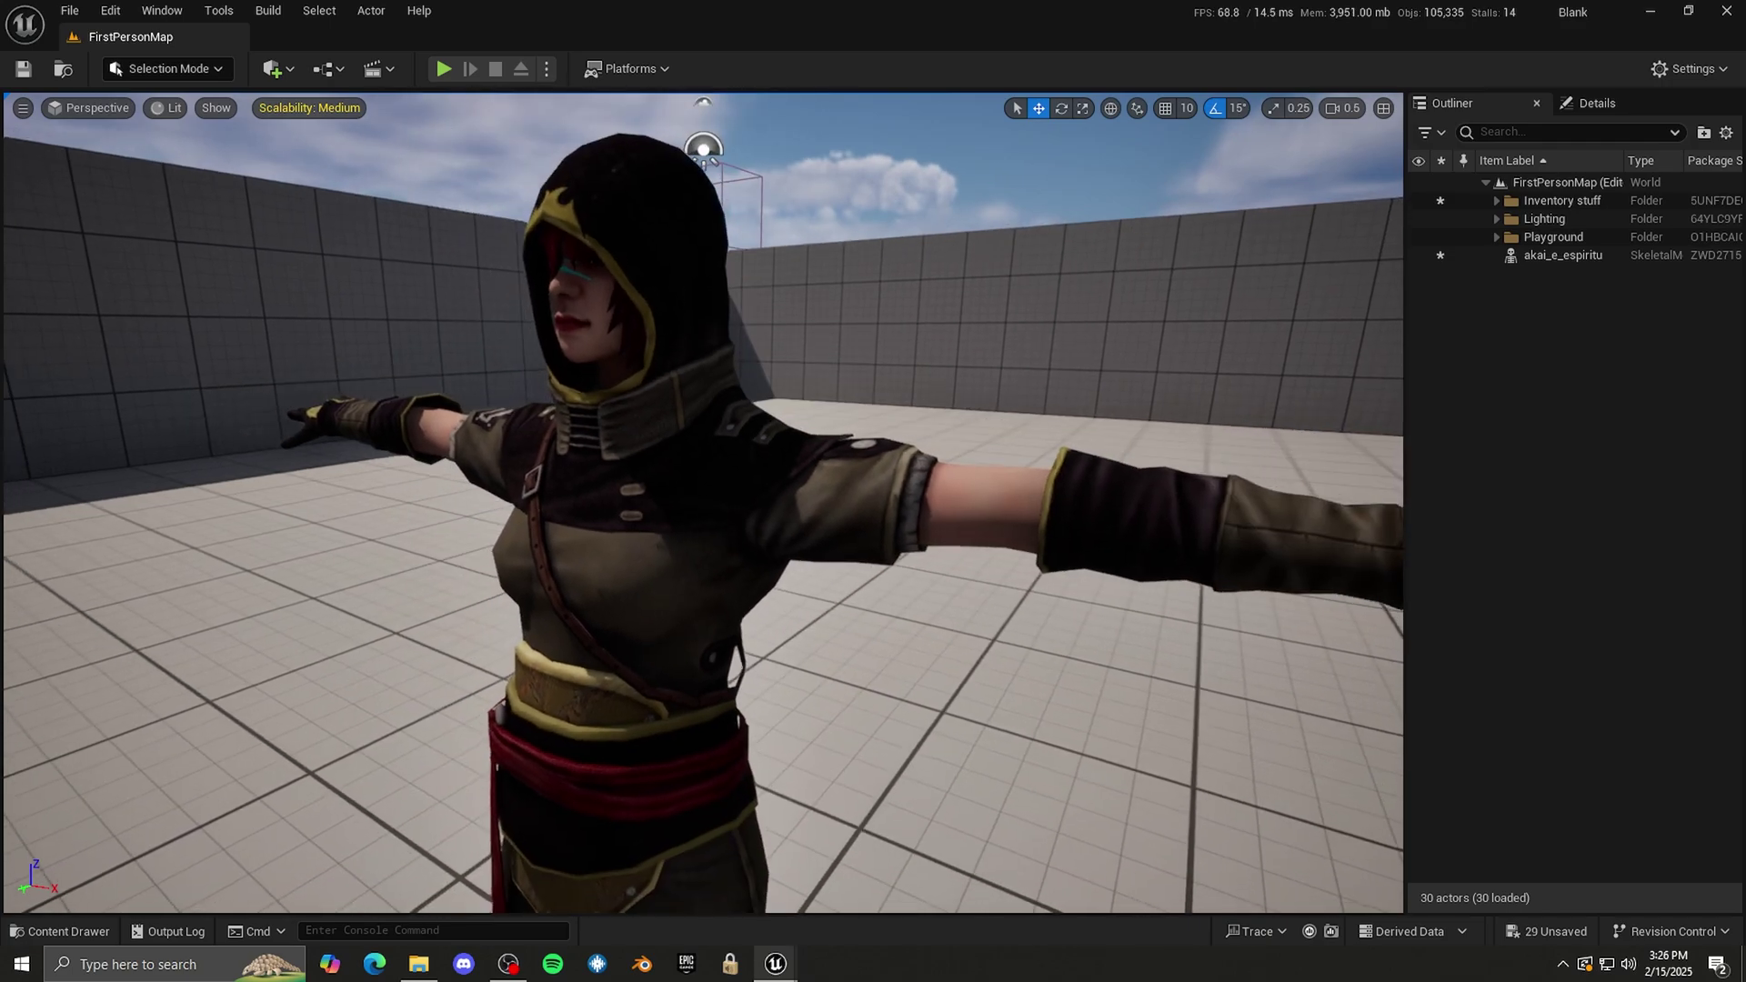
pyautogui.scroll(-5, 743, 426)
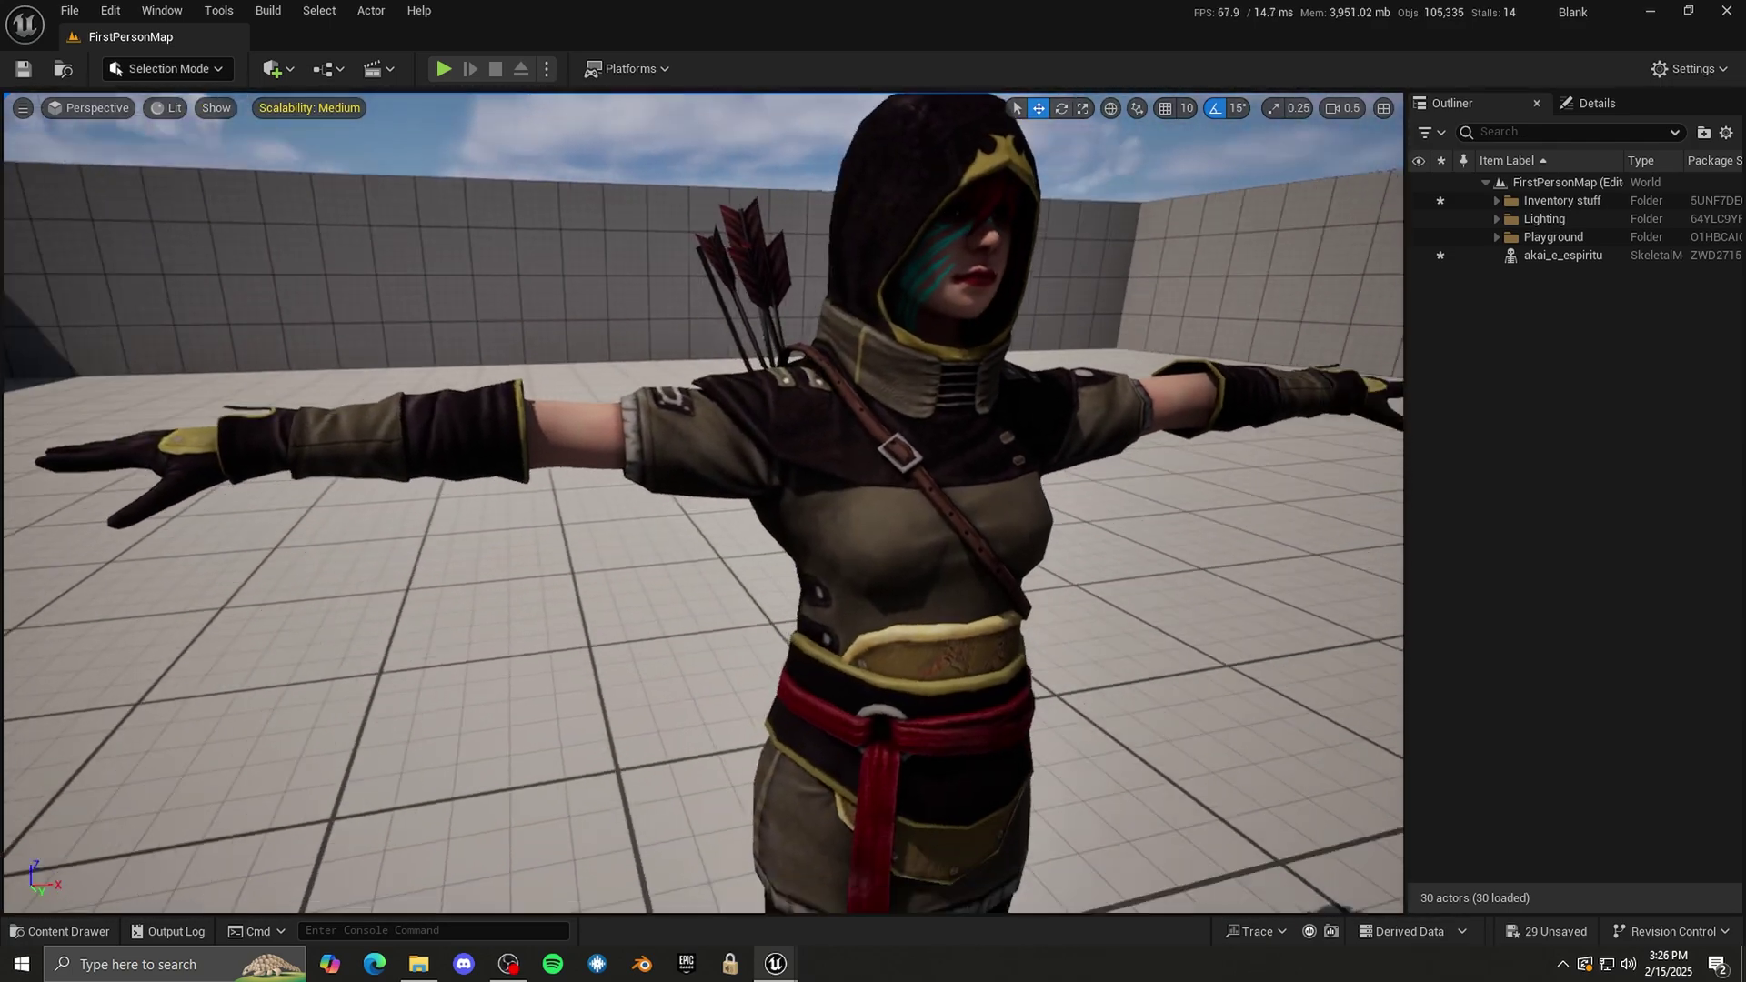
pyautogui.click(743, 425)
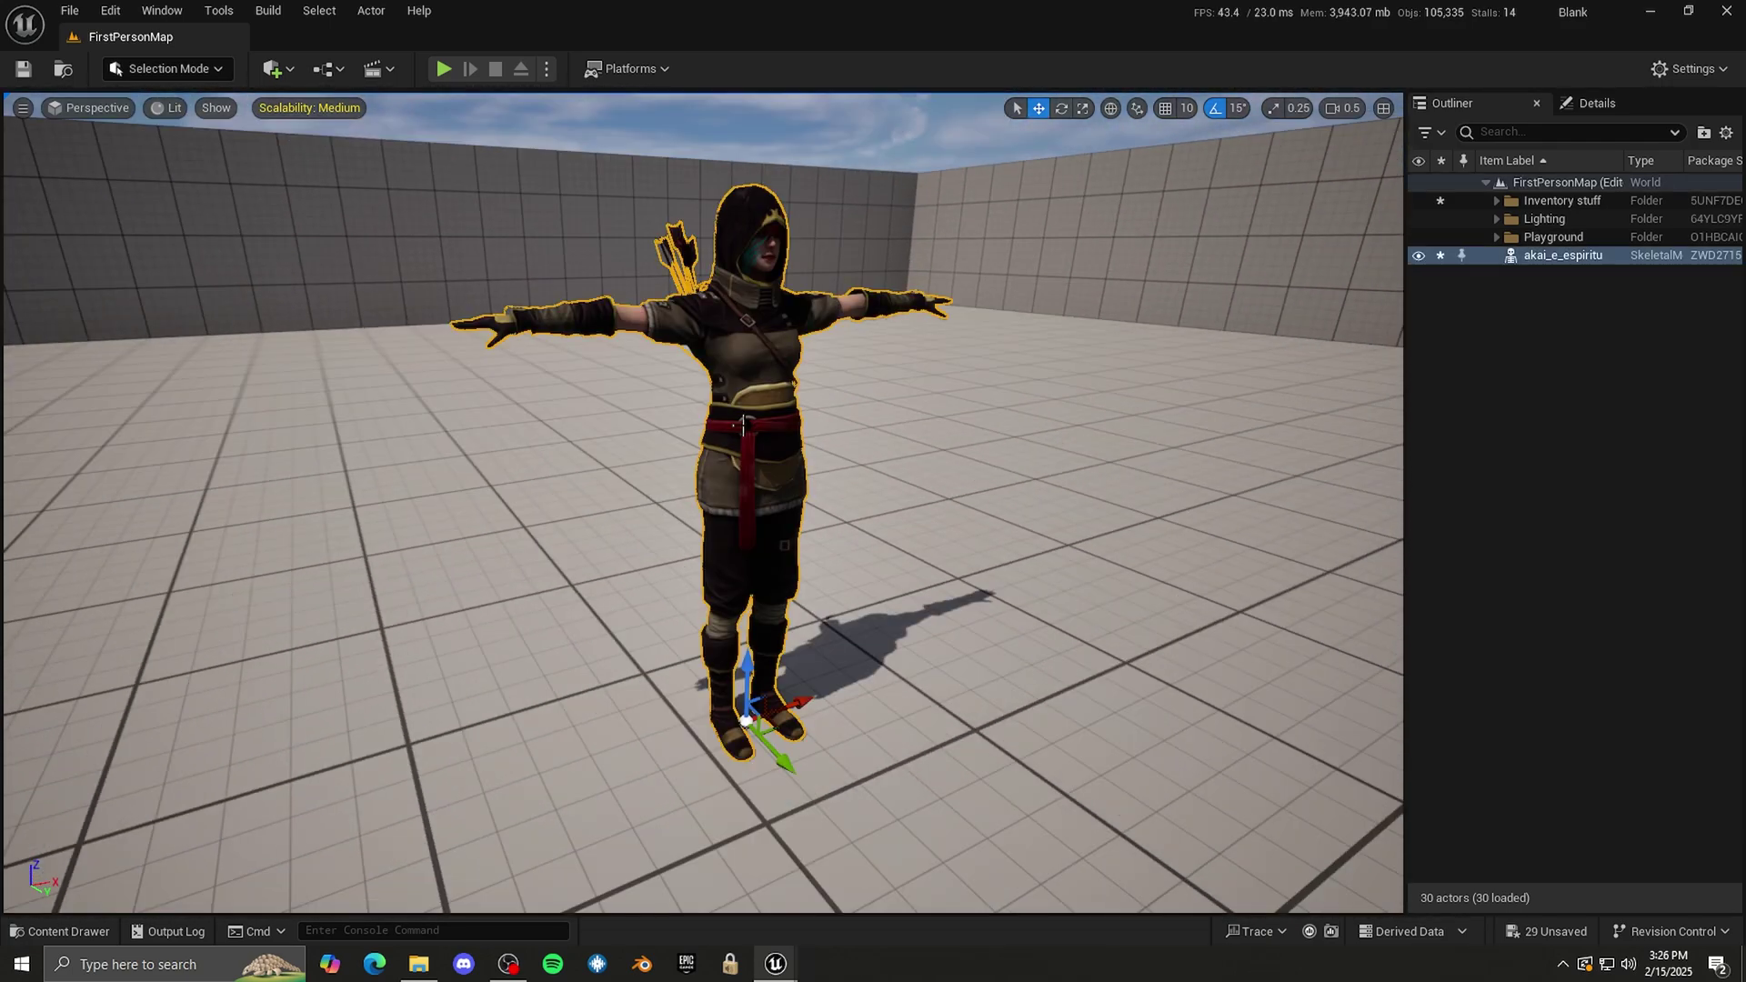
pyautogui.press('Delete')
pyautogui.moveTo(955, 776); pyautogui.dragTo(899, 758, button='right')
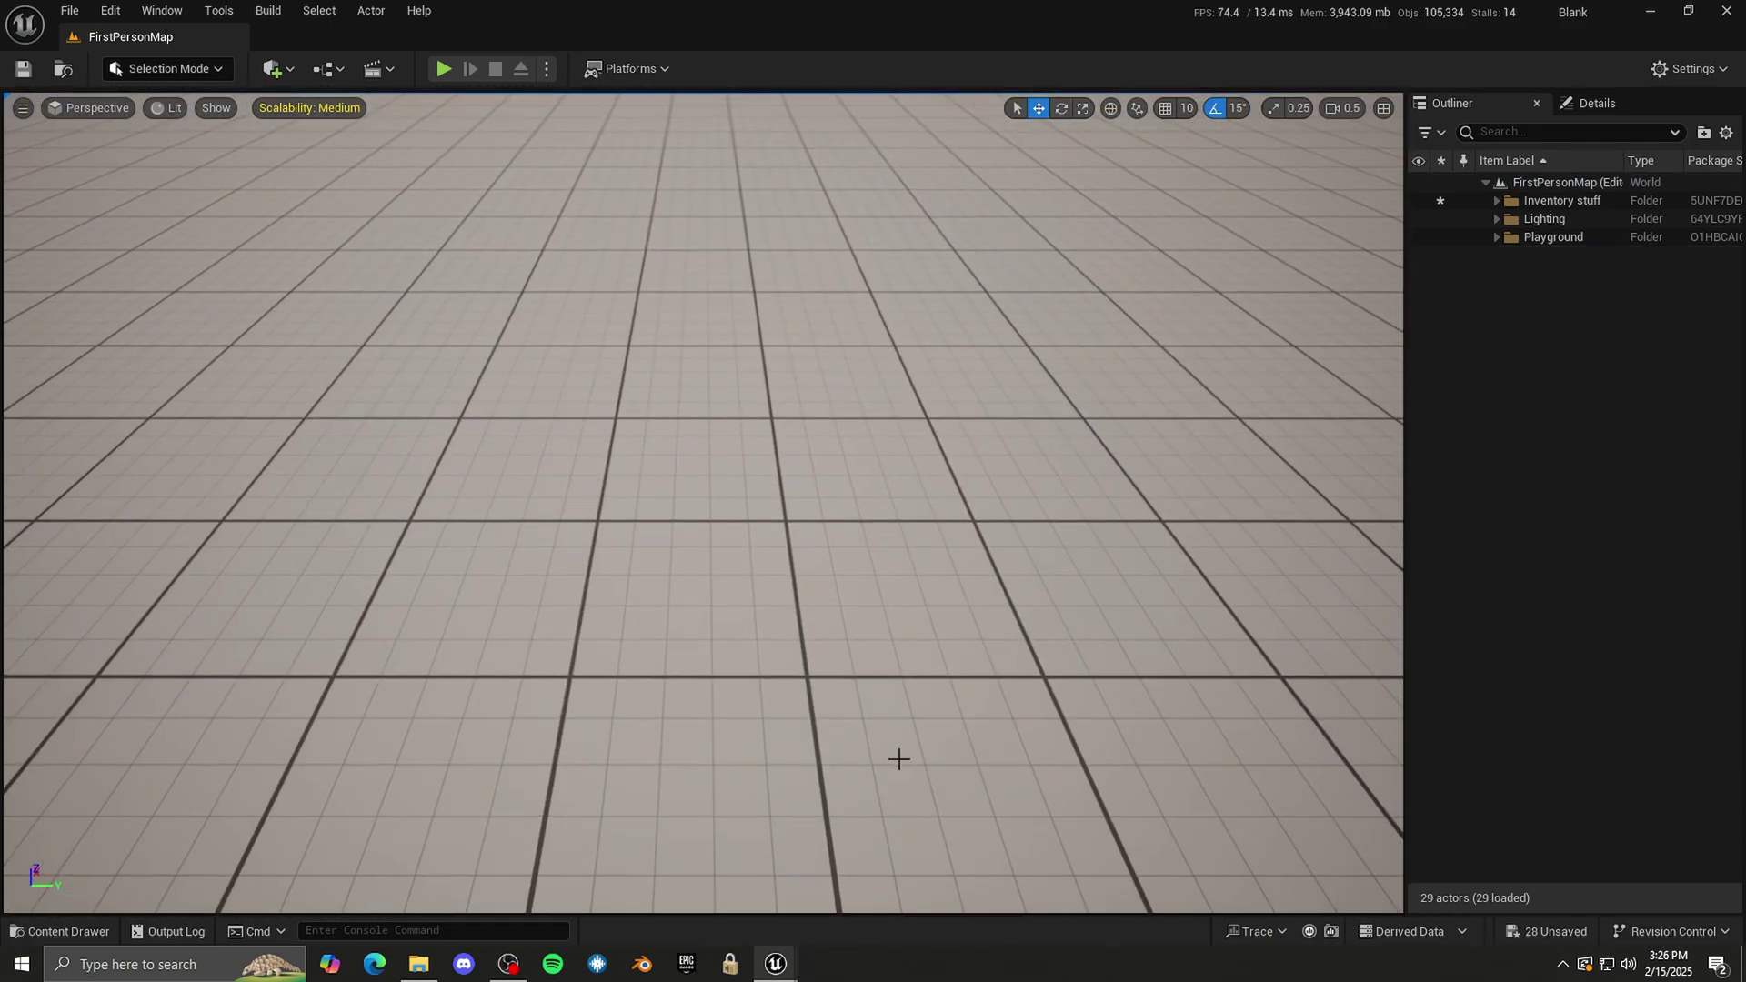
# - Create an Animation Blueprint named Archer_AnimBP in the My_Character folder, based on akai_e_espiritu_Skeleton
pyautogui.moveTo(776, 964)
pyautogui.click(978, 876)
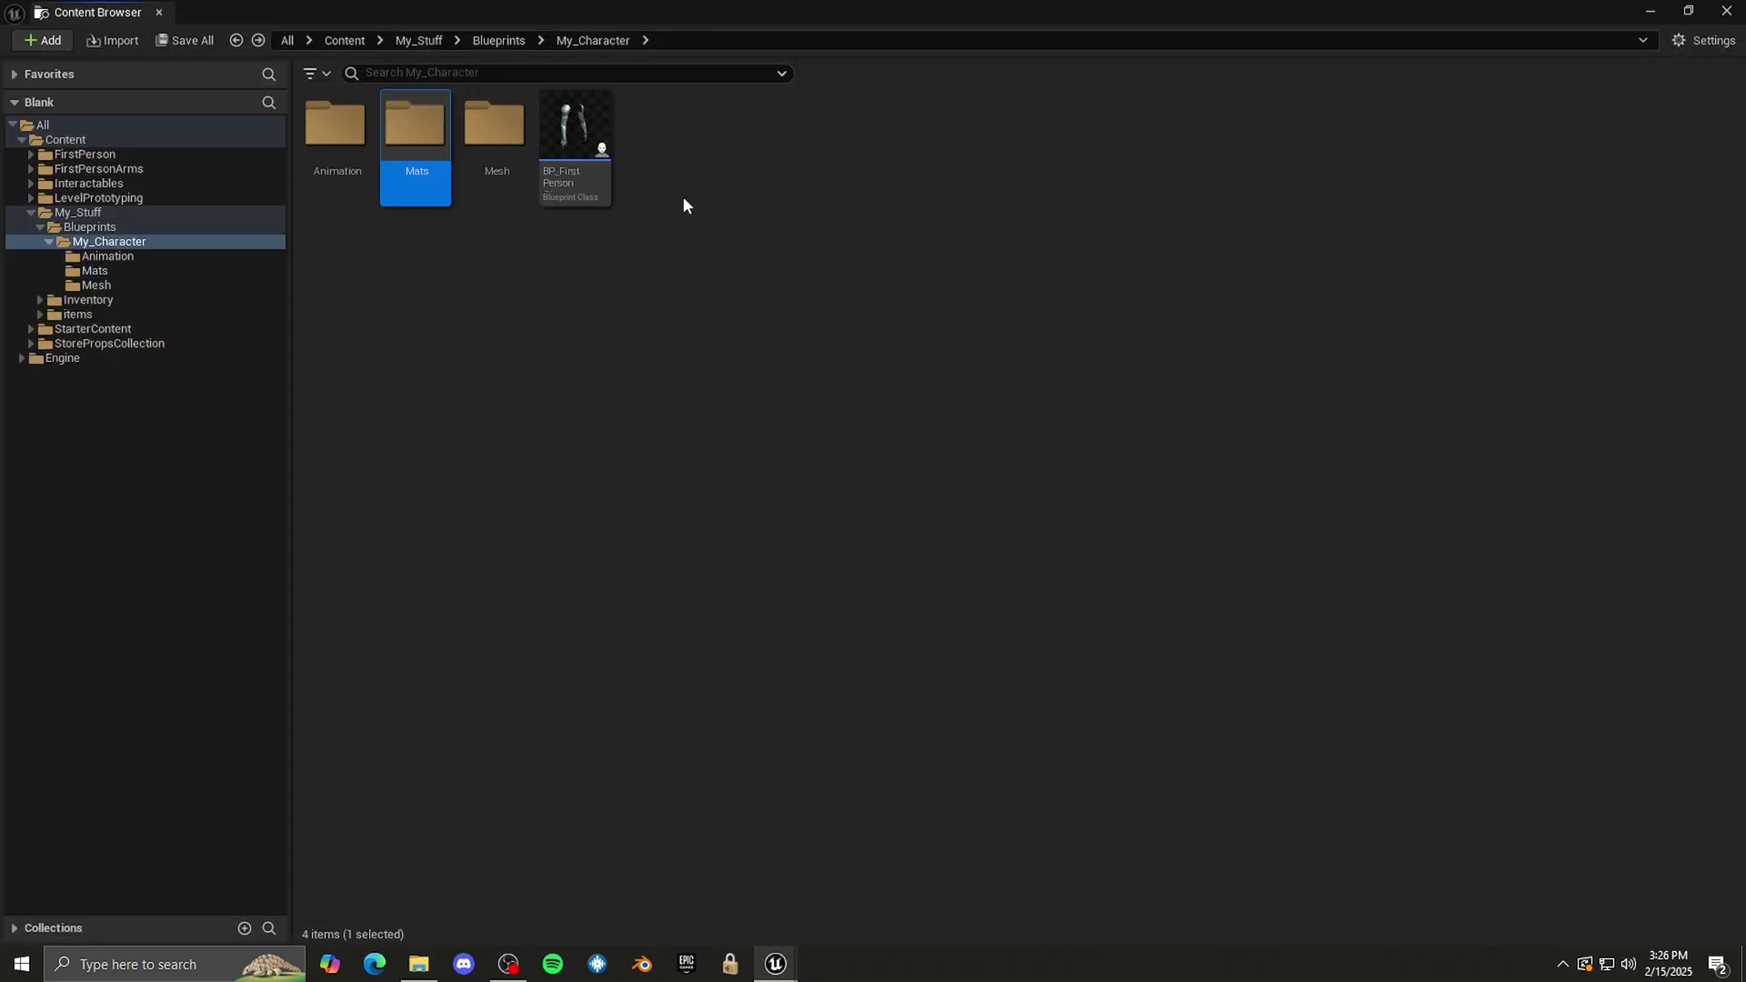
pyautogui.rightClick(674, 194)
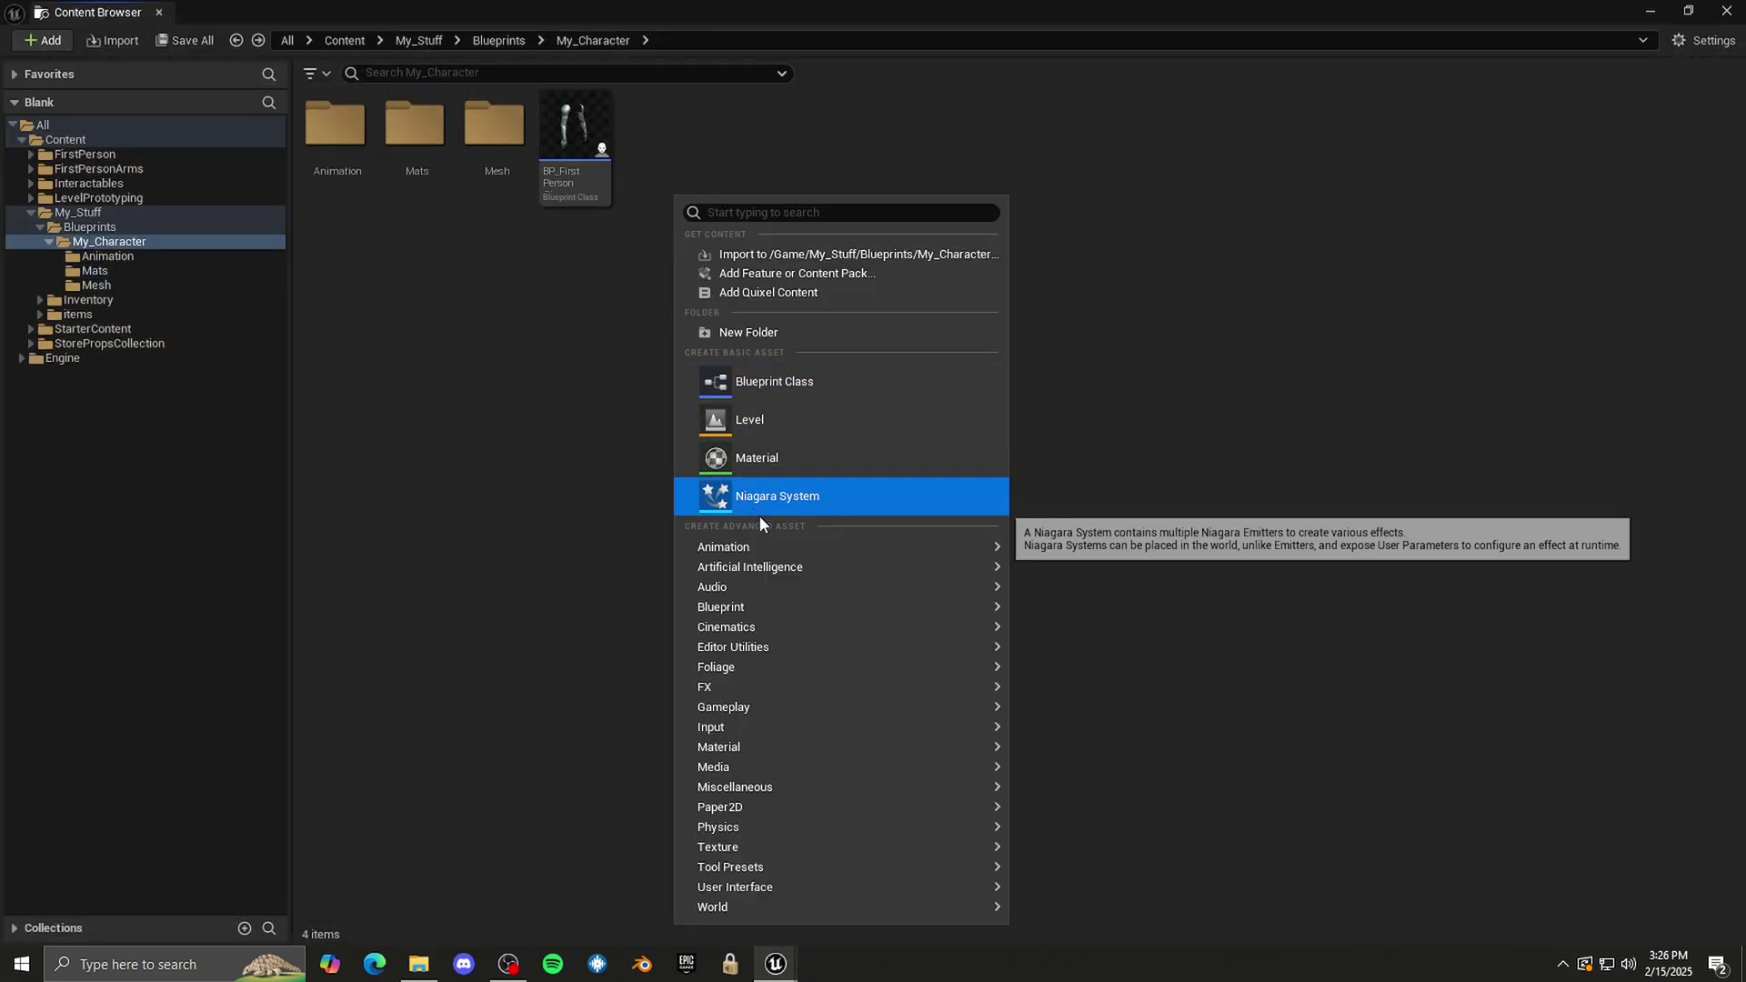
pyautogui.moveTo(786, 551)
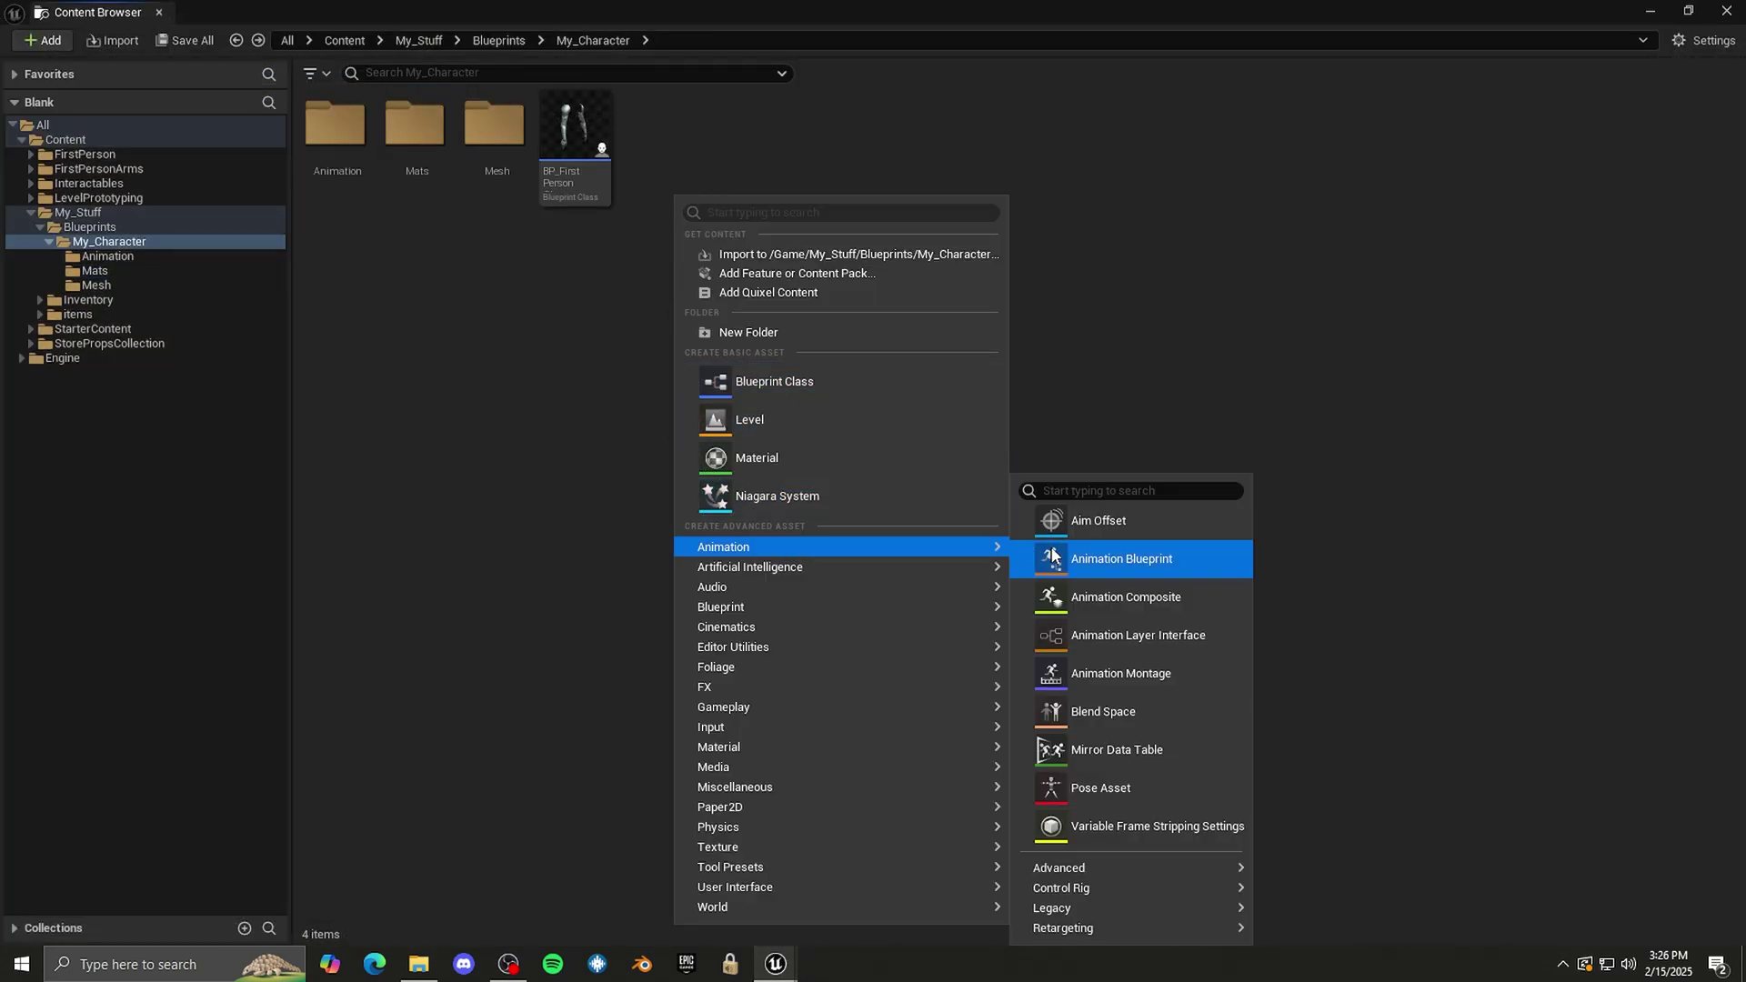
pyautogui.click(1149, 566)
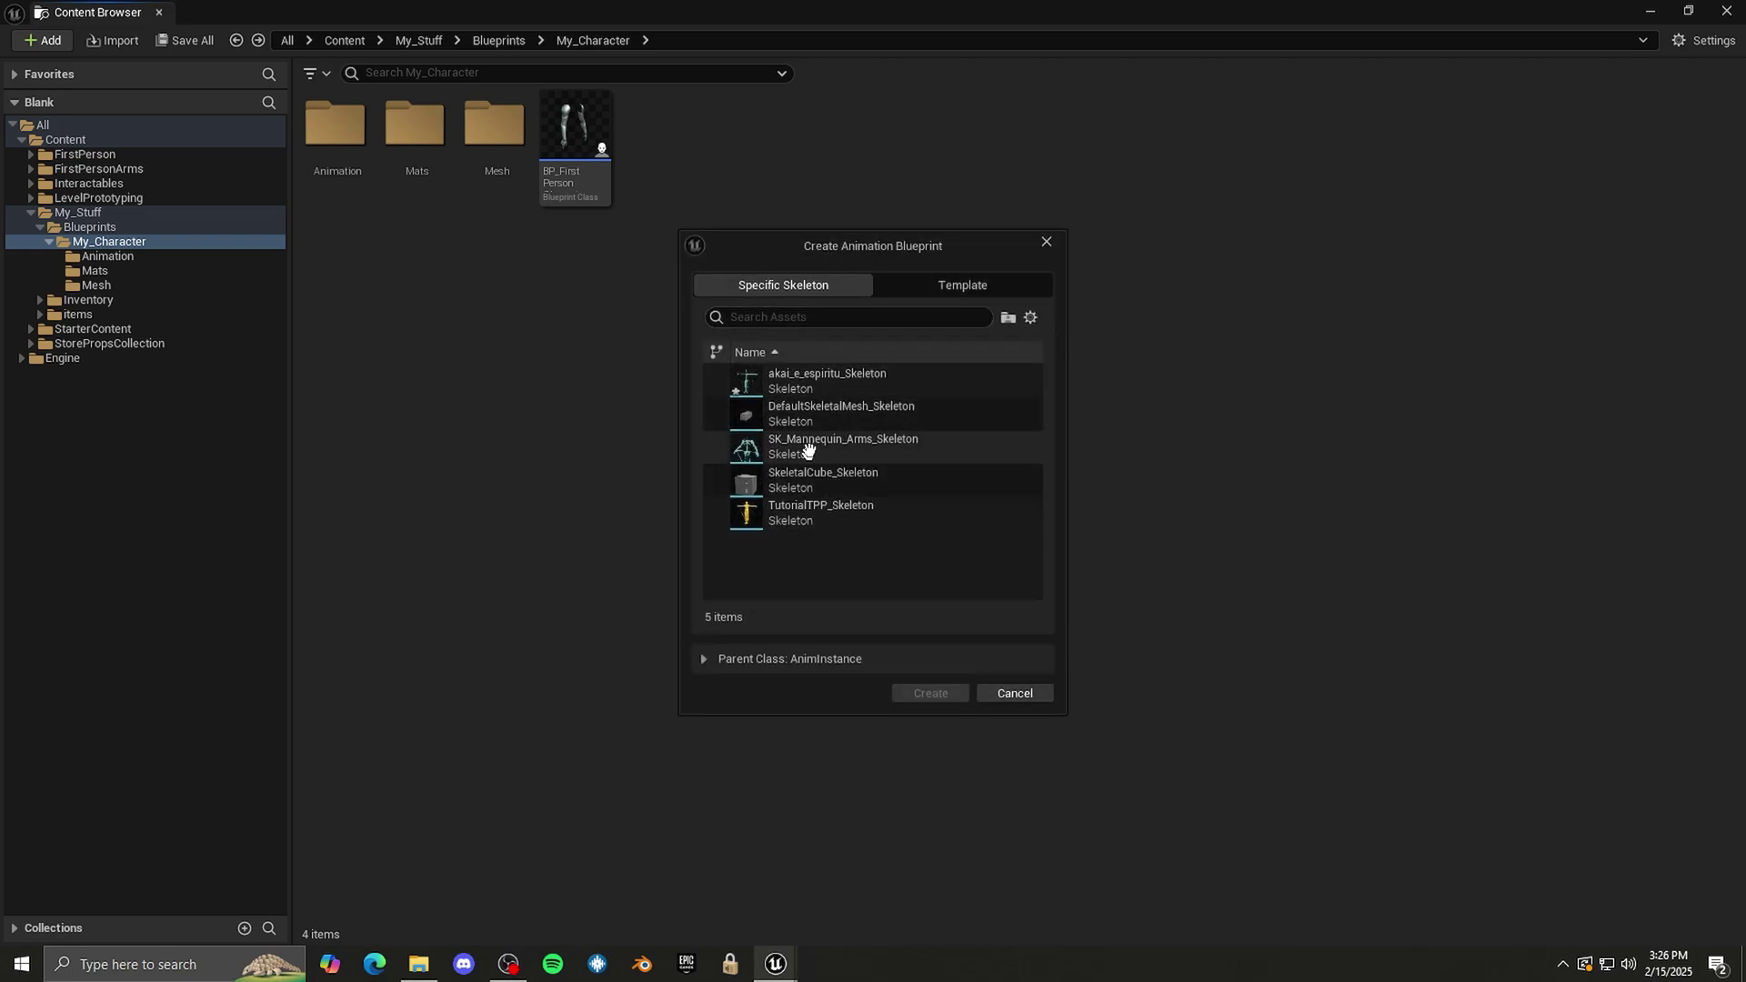
pyautogui.click(808, 379)
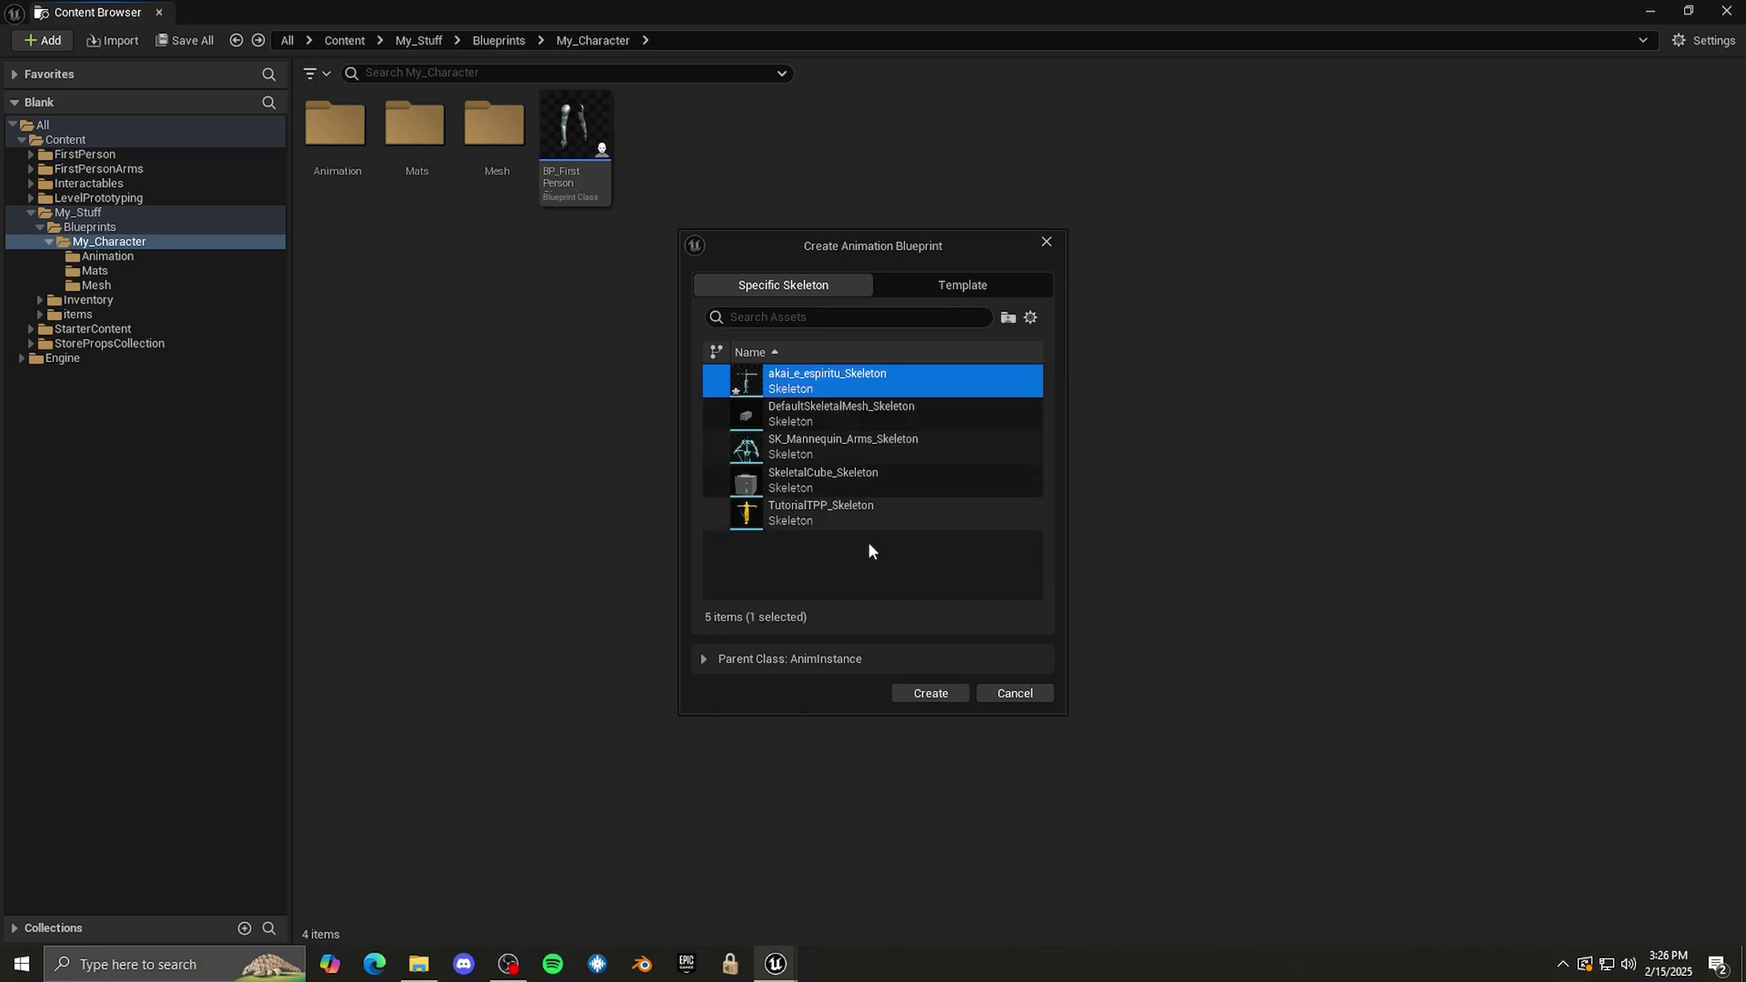
pyautogui.click(928, 694)
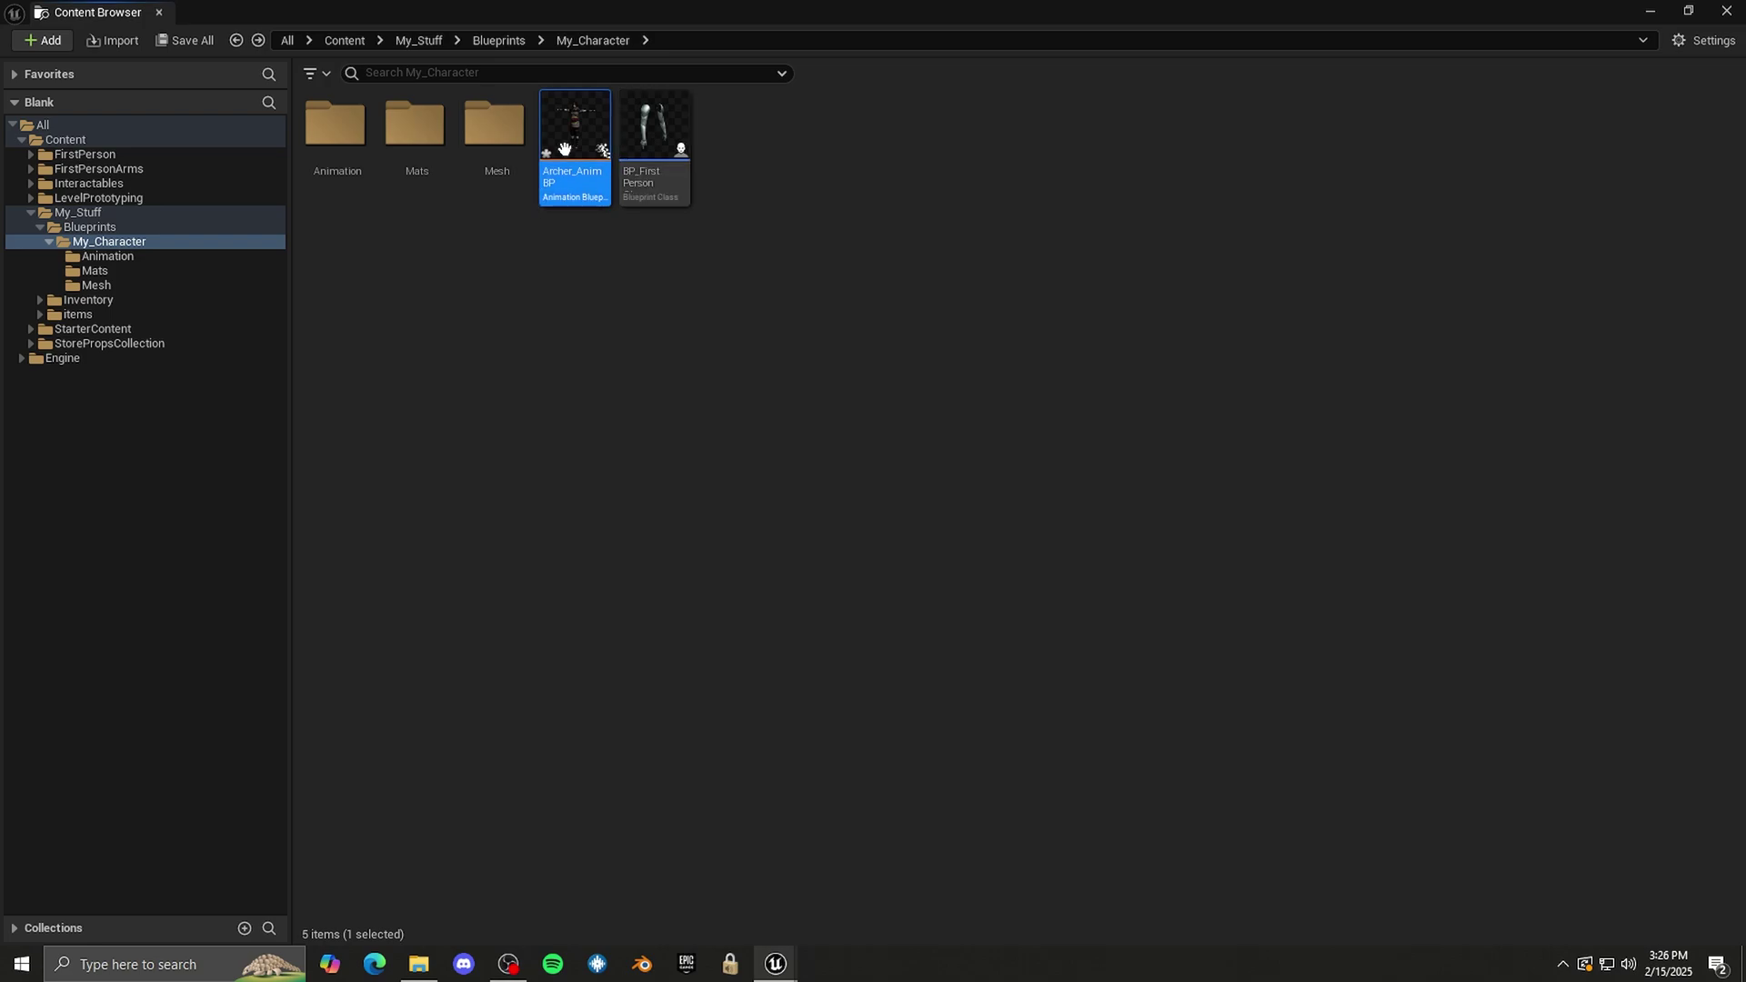
# - Create a Blend Space named Archer_Blend in the My_Character folder, using akai_e_espiritu_Skeleton
pyautogui.rightClick(753, 225)
pyautogui.moveTo(955, 572)
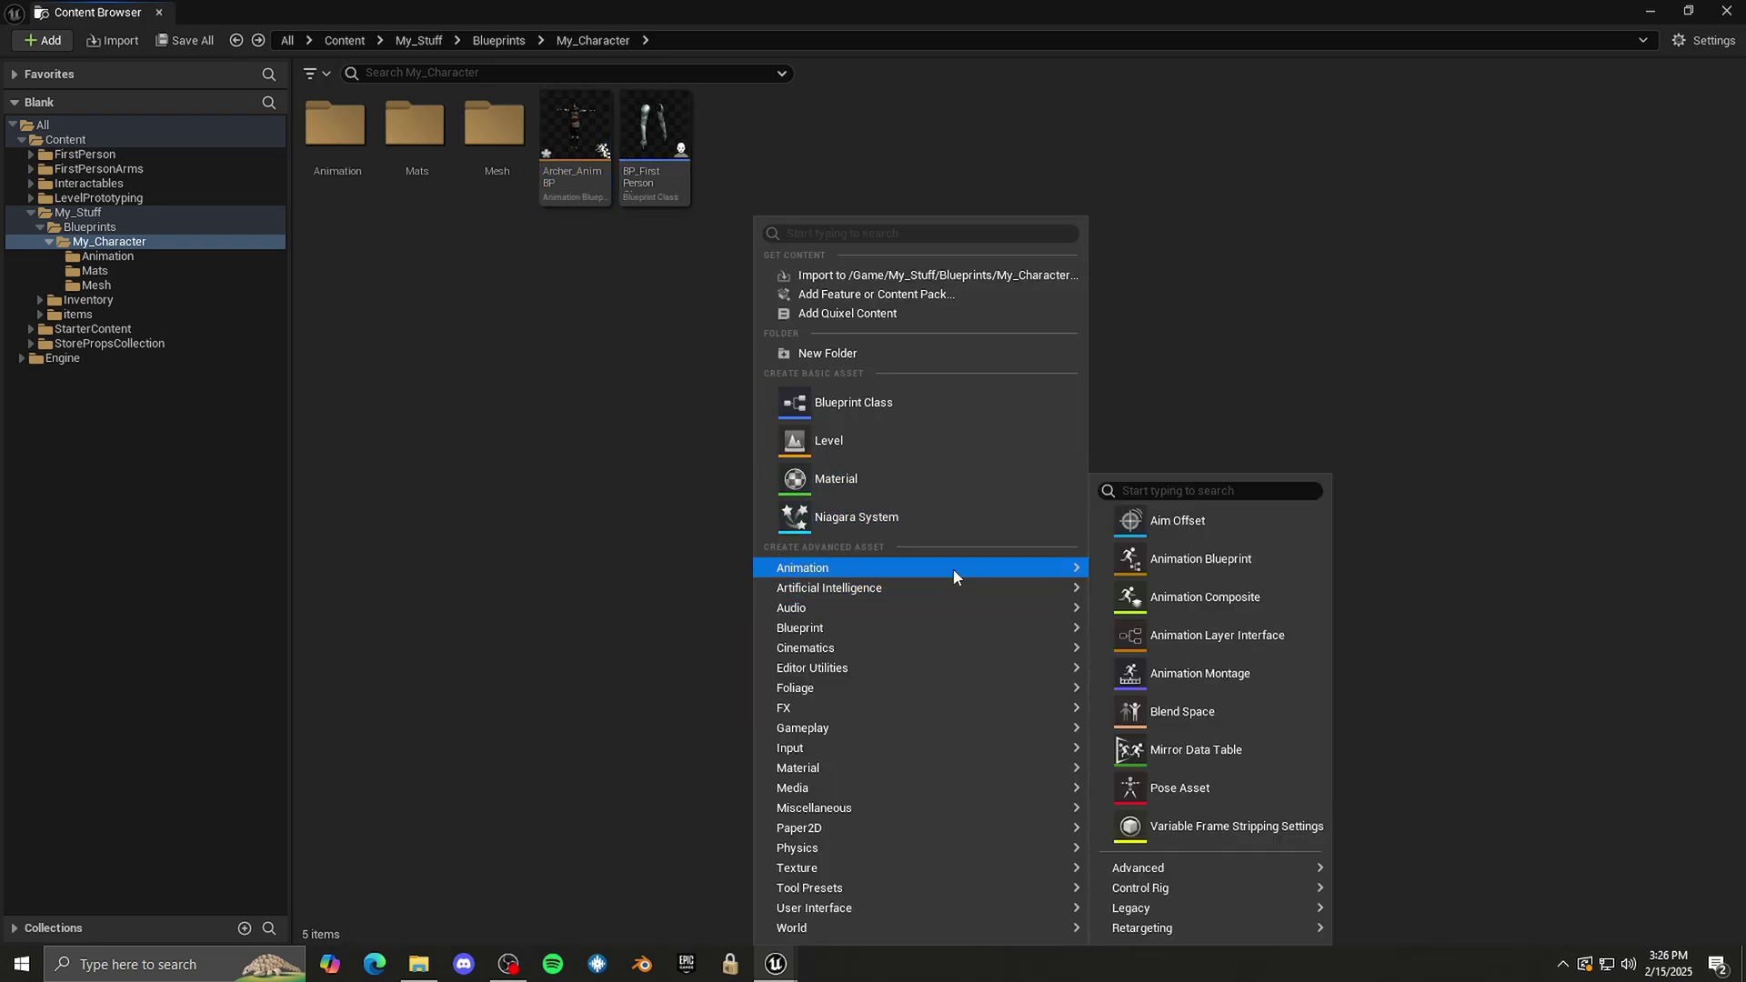
pyautogui.click(1182, 713)
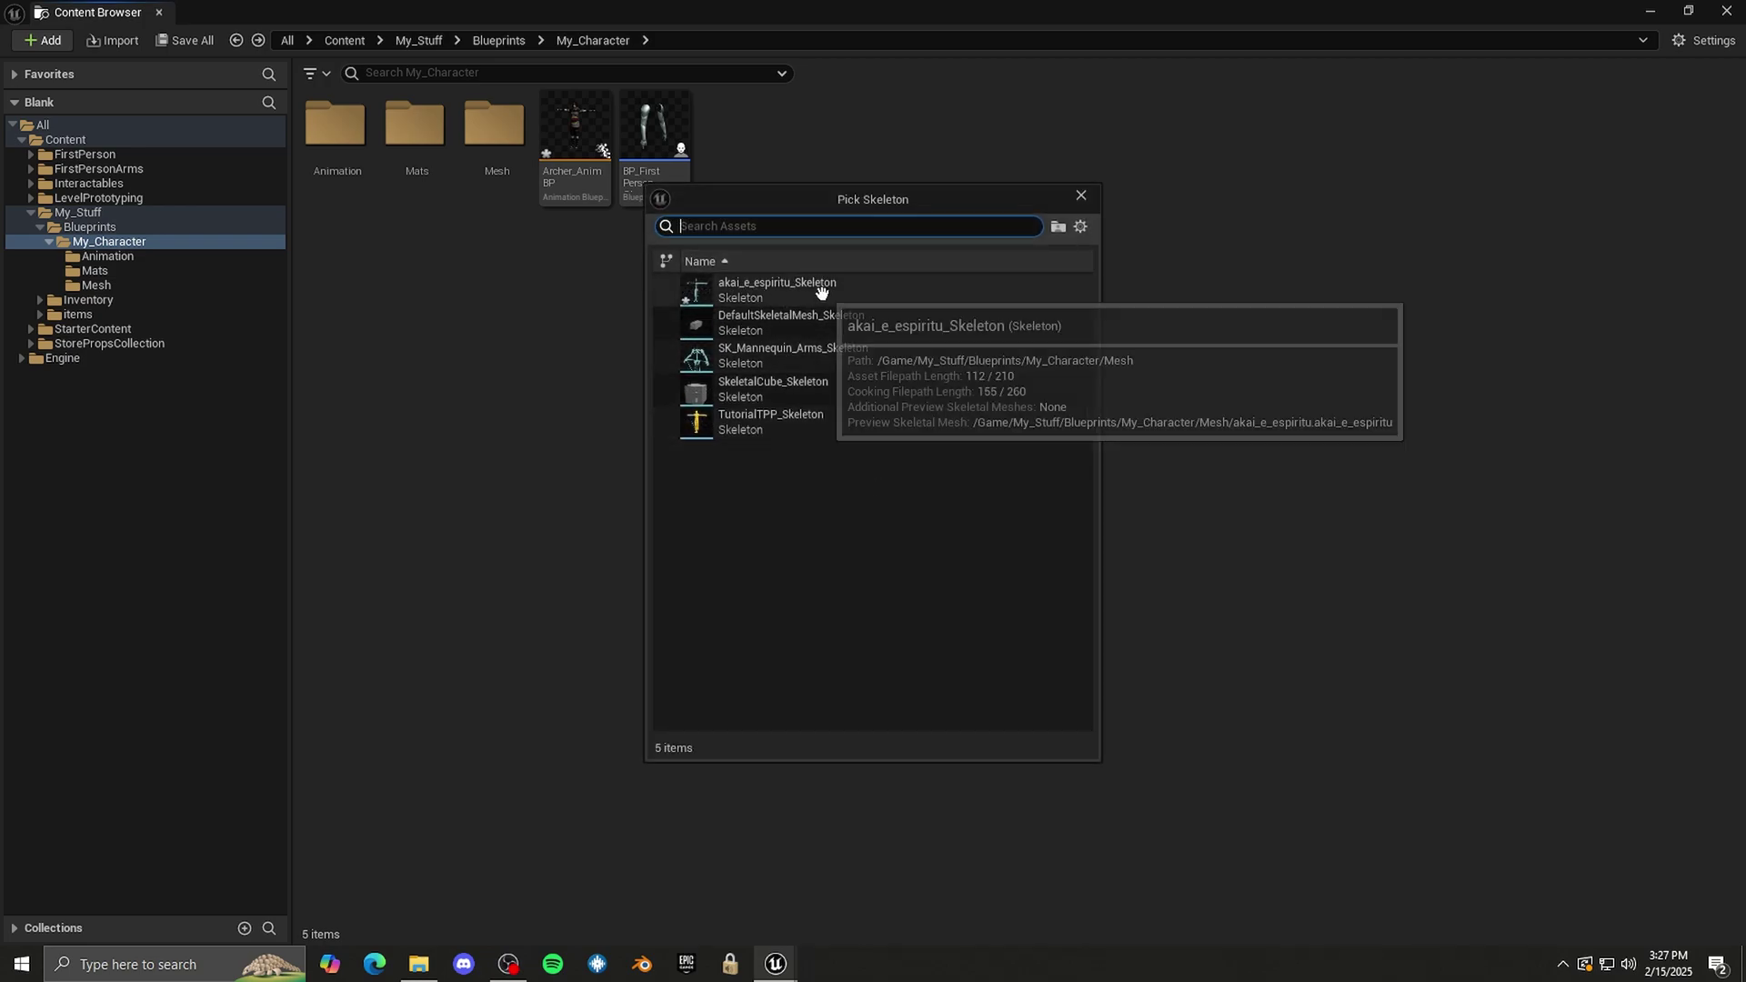
pyautogui.click(793, 288)
pyautogui.write('Archer_Blend')
pyautogui.press('Return')
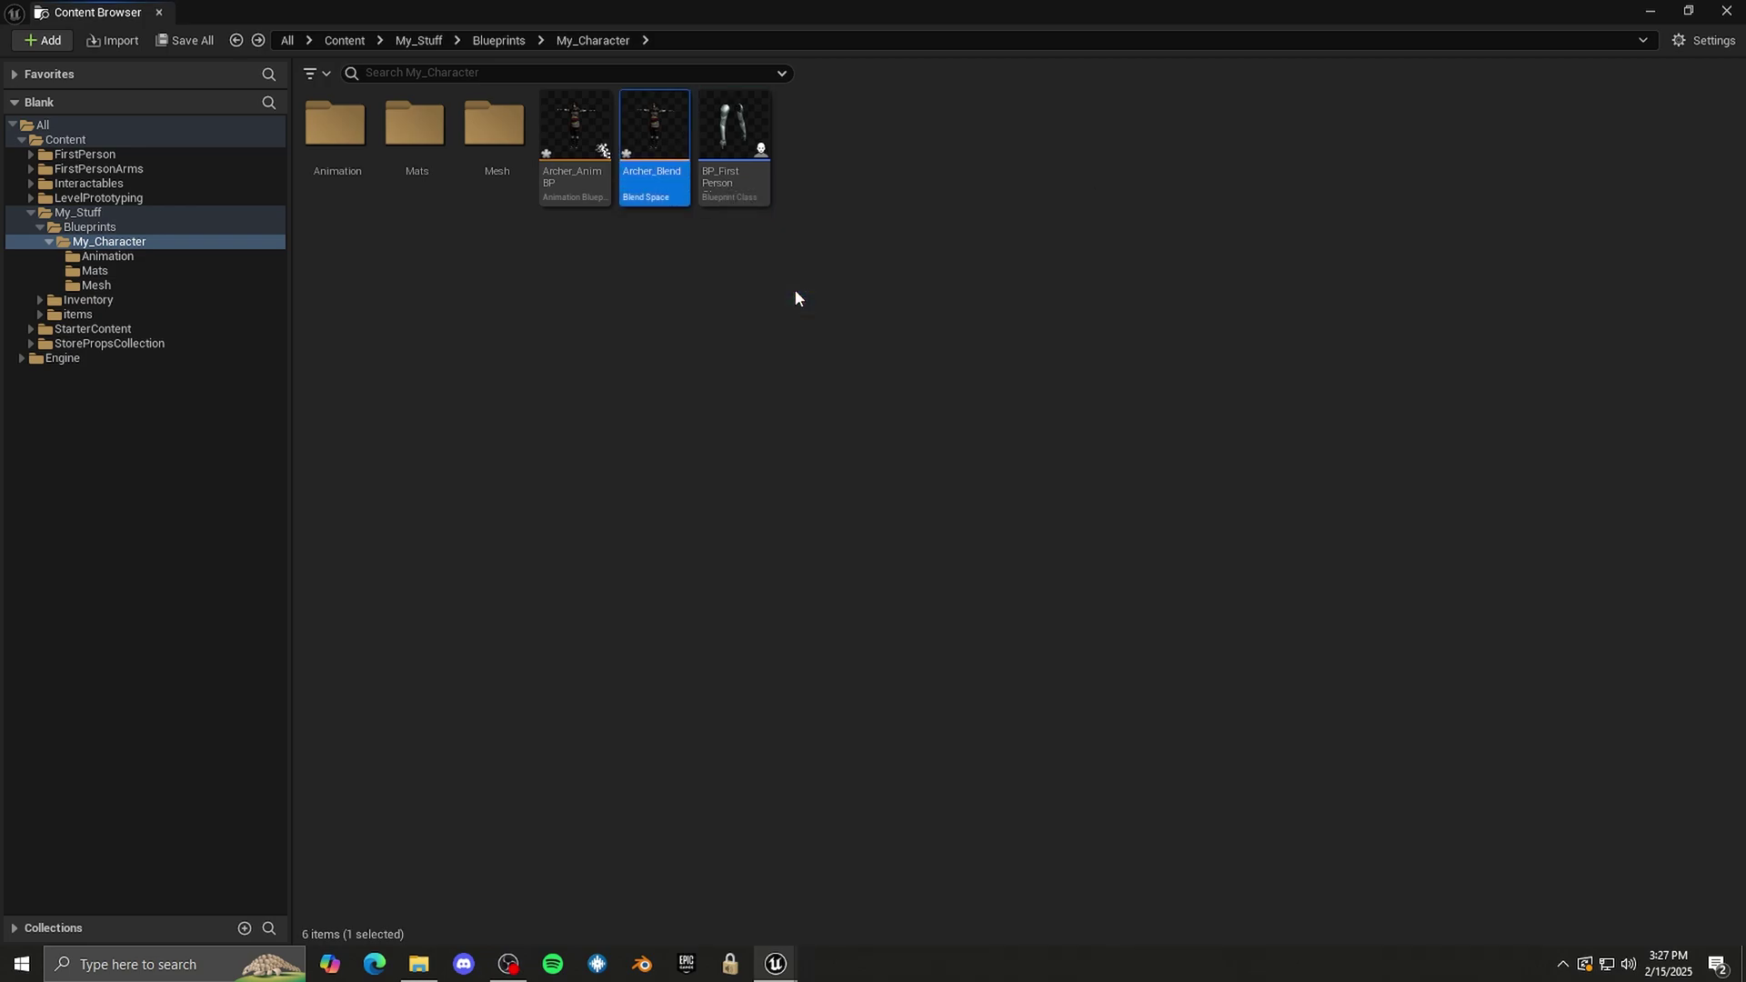
# - Rename the first-person character Blueprint in the My_Character folder as Archer_BP
pyautogui.click(734, 127)
pyautogui.press('F2')
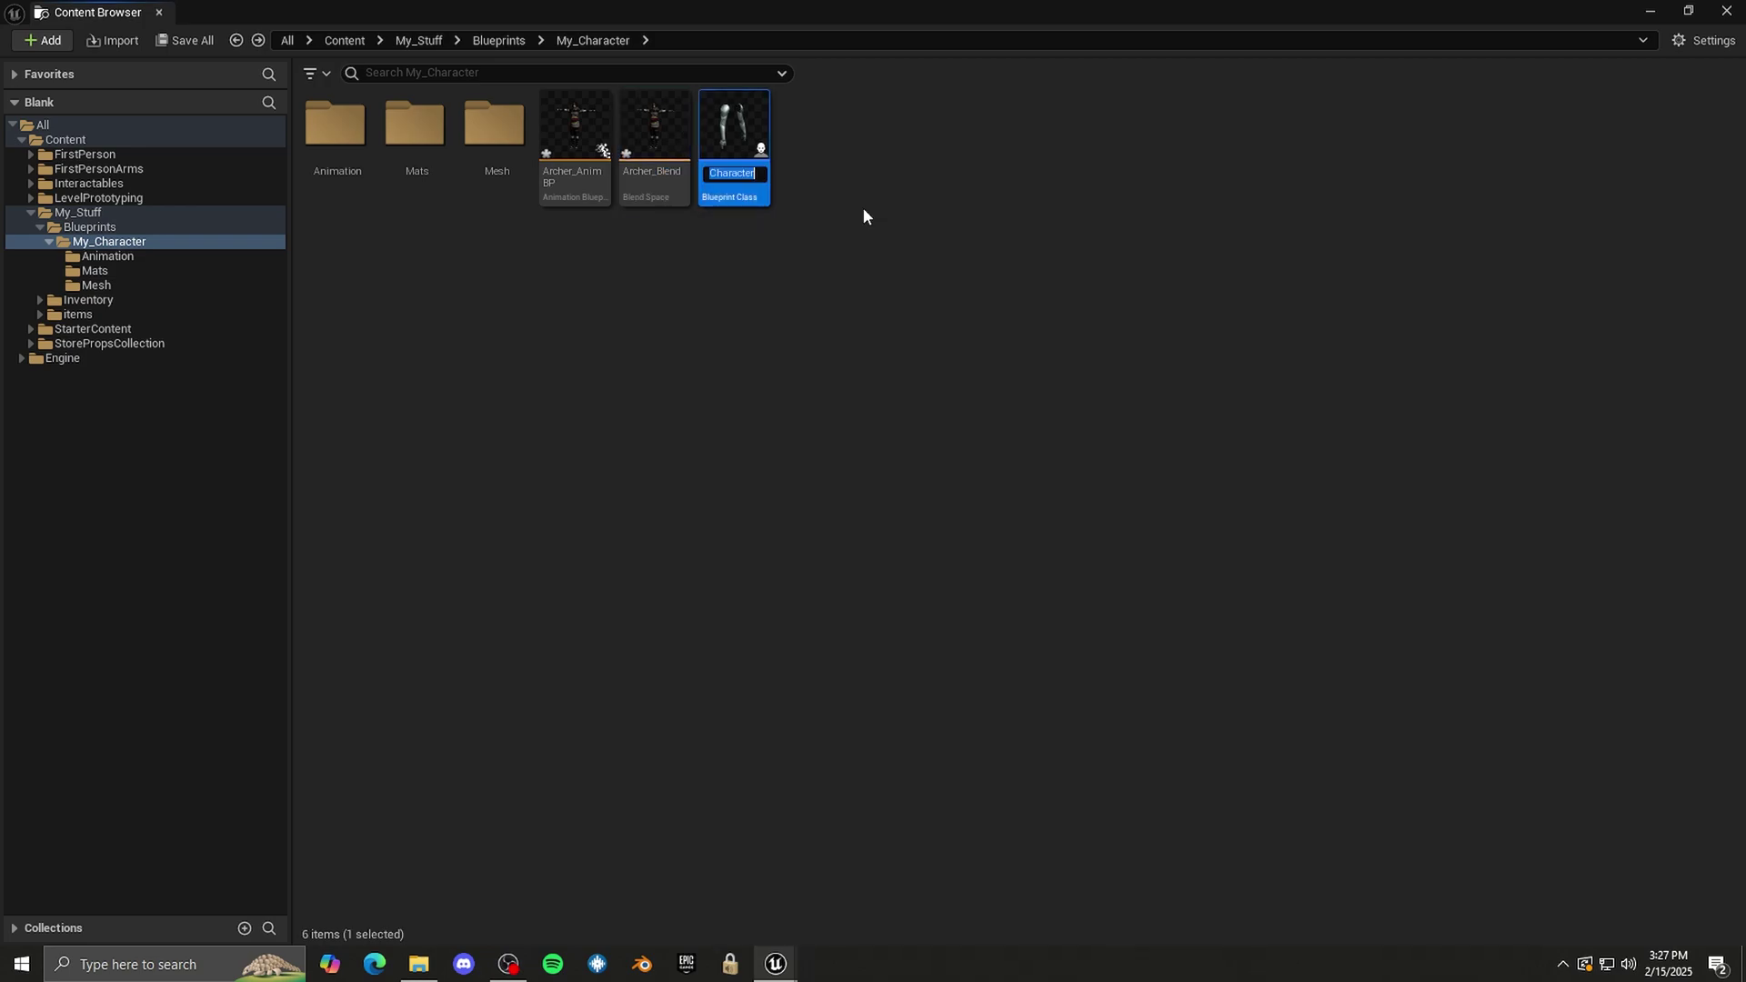
pyautogui.write('Archer_BP')
pyautogui.press('Return')
pyautogui.press('Left')
pyautogui.press('Left')
pyautogui.press('Left')
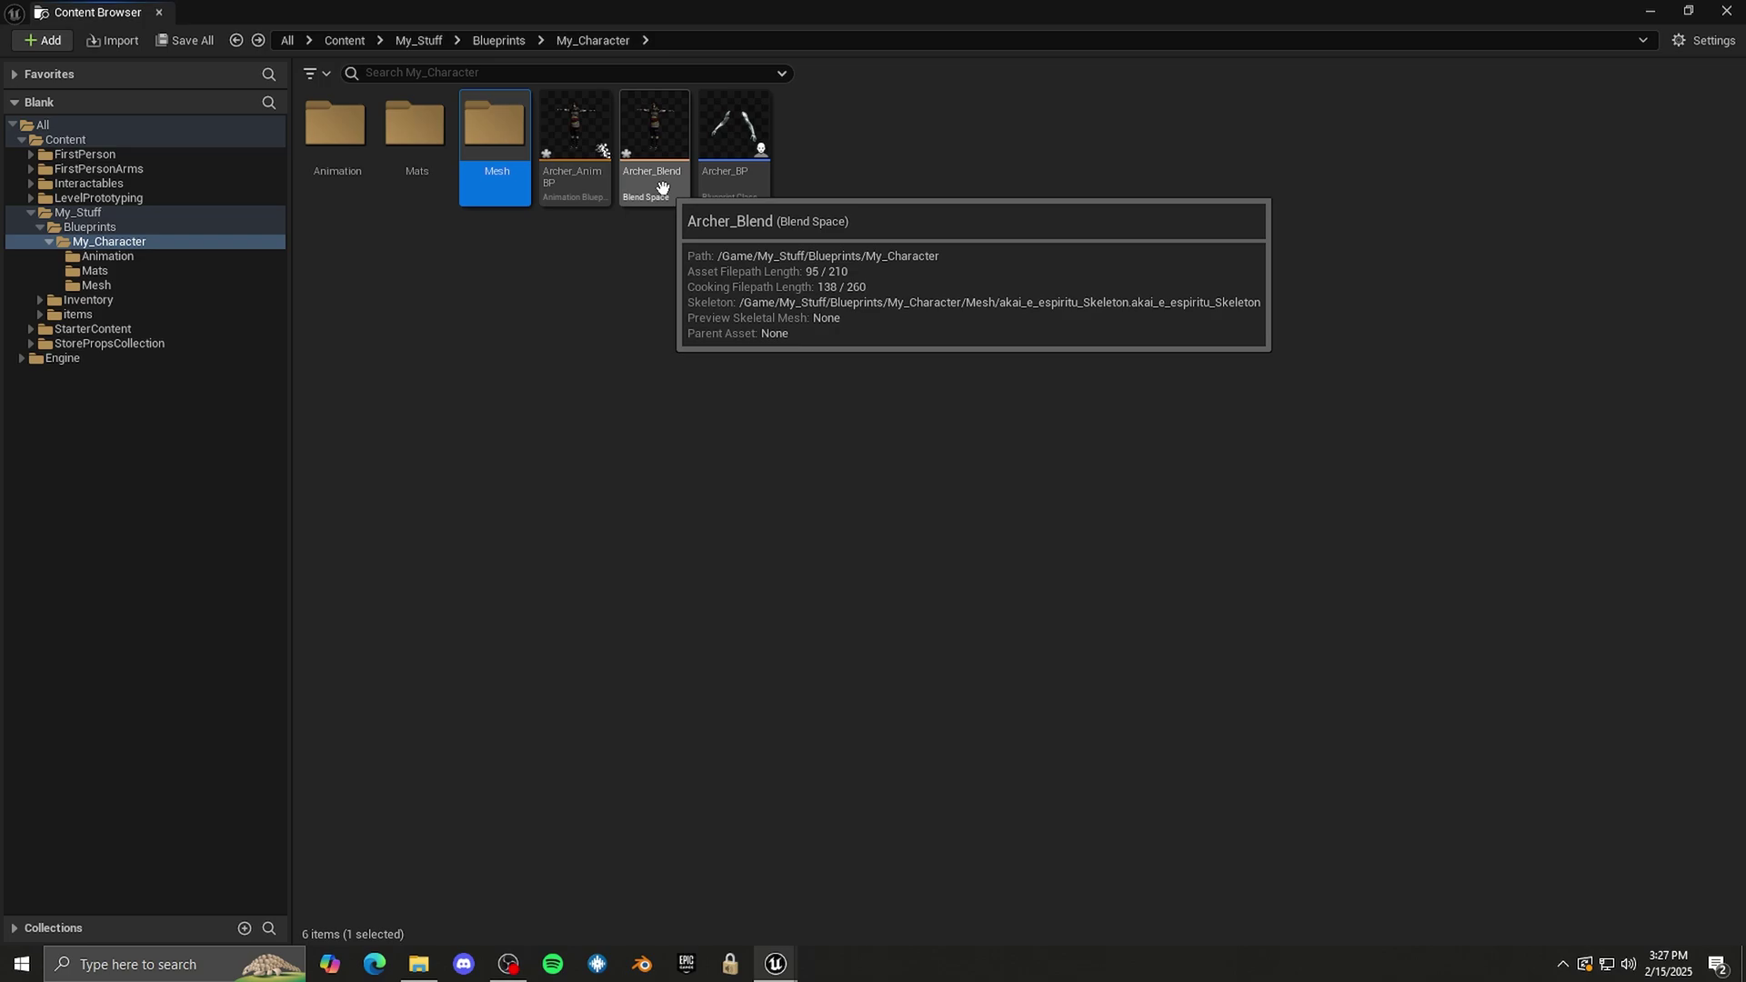
# - Open Archer_Blend, name its horizontal axis Direction, and set that axis range from -180 to 180
pyautogui.doubleClick(660, 183)
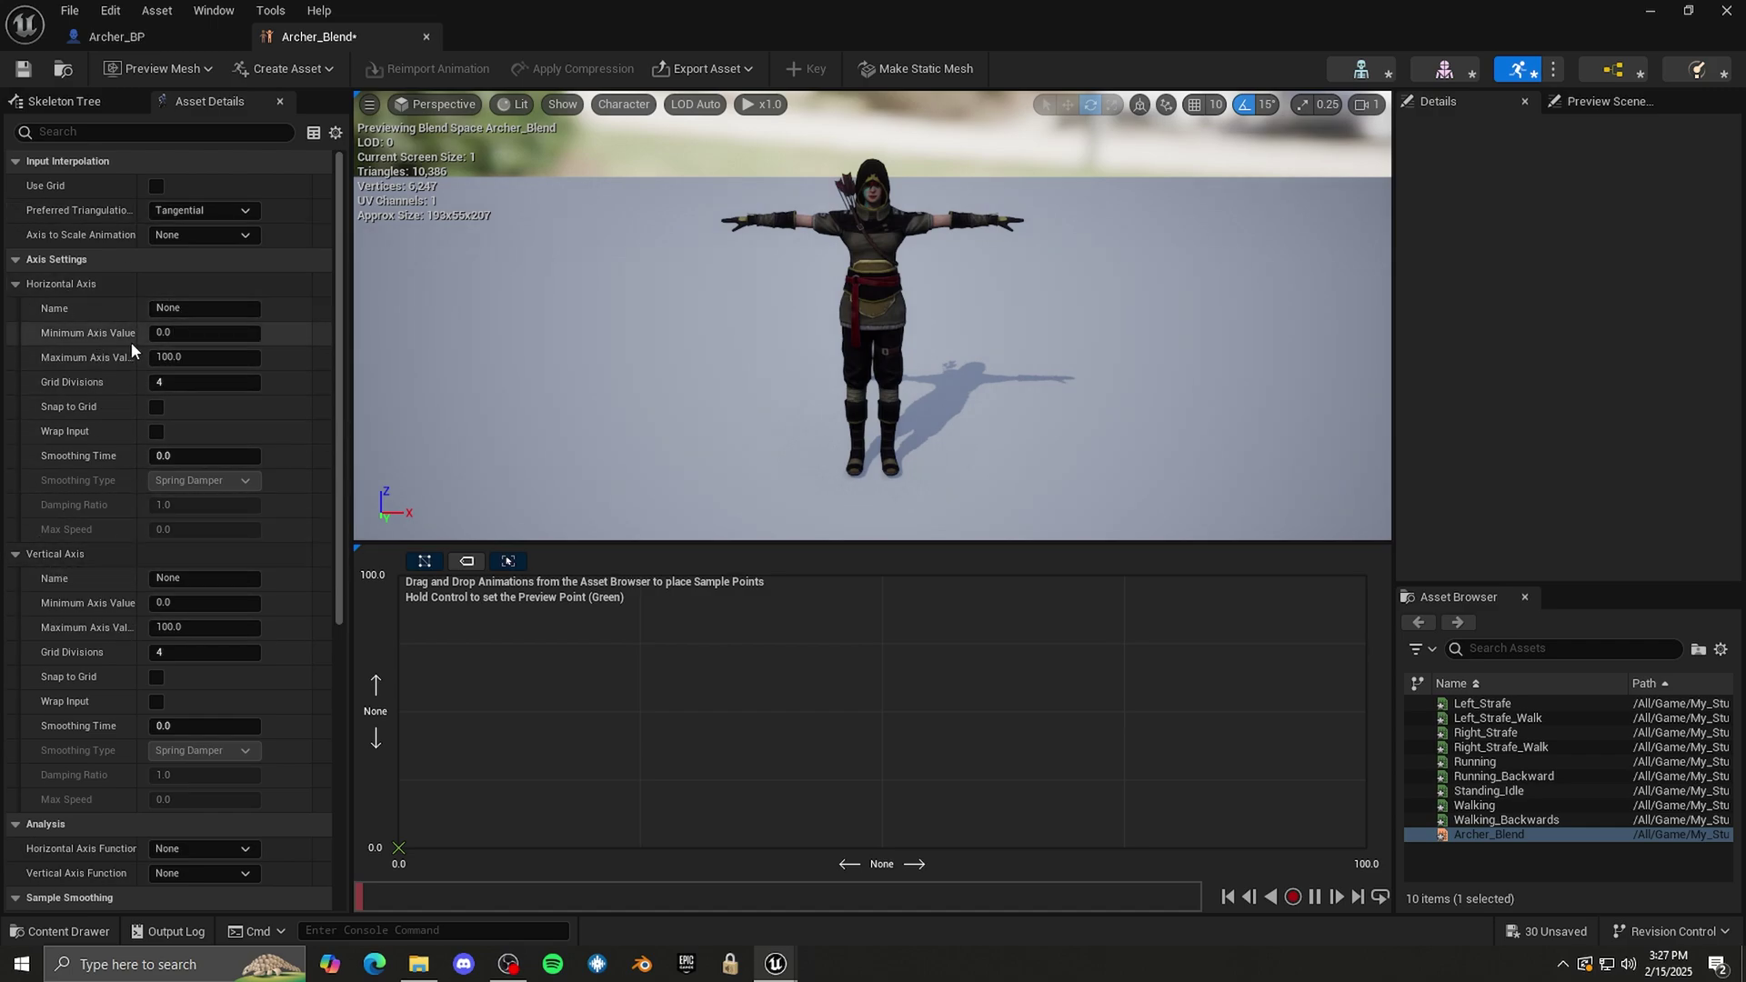
pyautogui.click(17, 283)
pyautogui.click(17, 309)
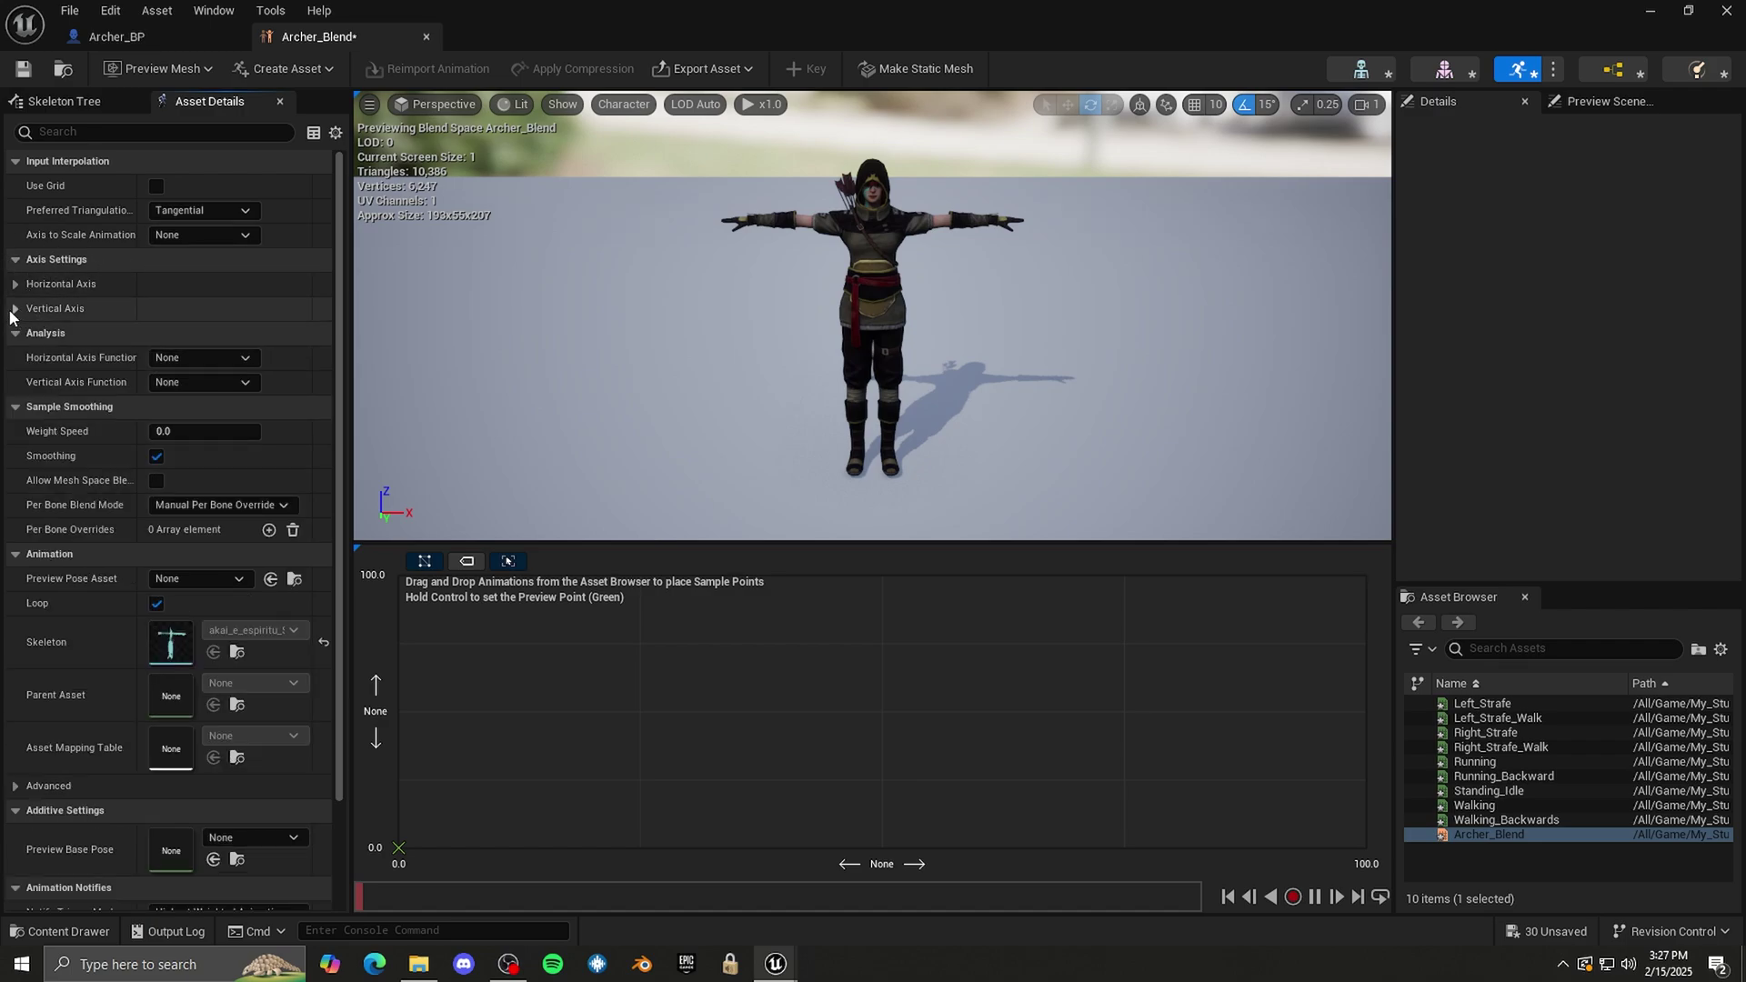
pyautogui.click(13, 310)
pyautogui.click(15, 283)
pyautogui.click(151, 309)
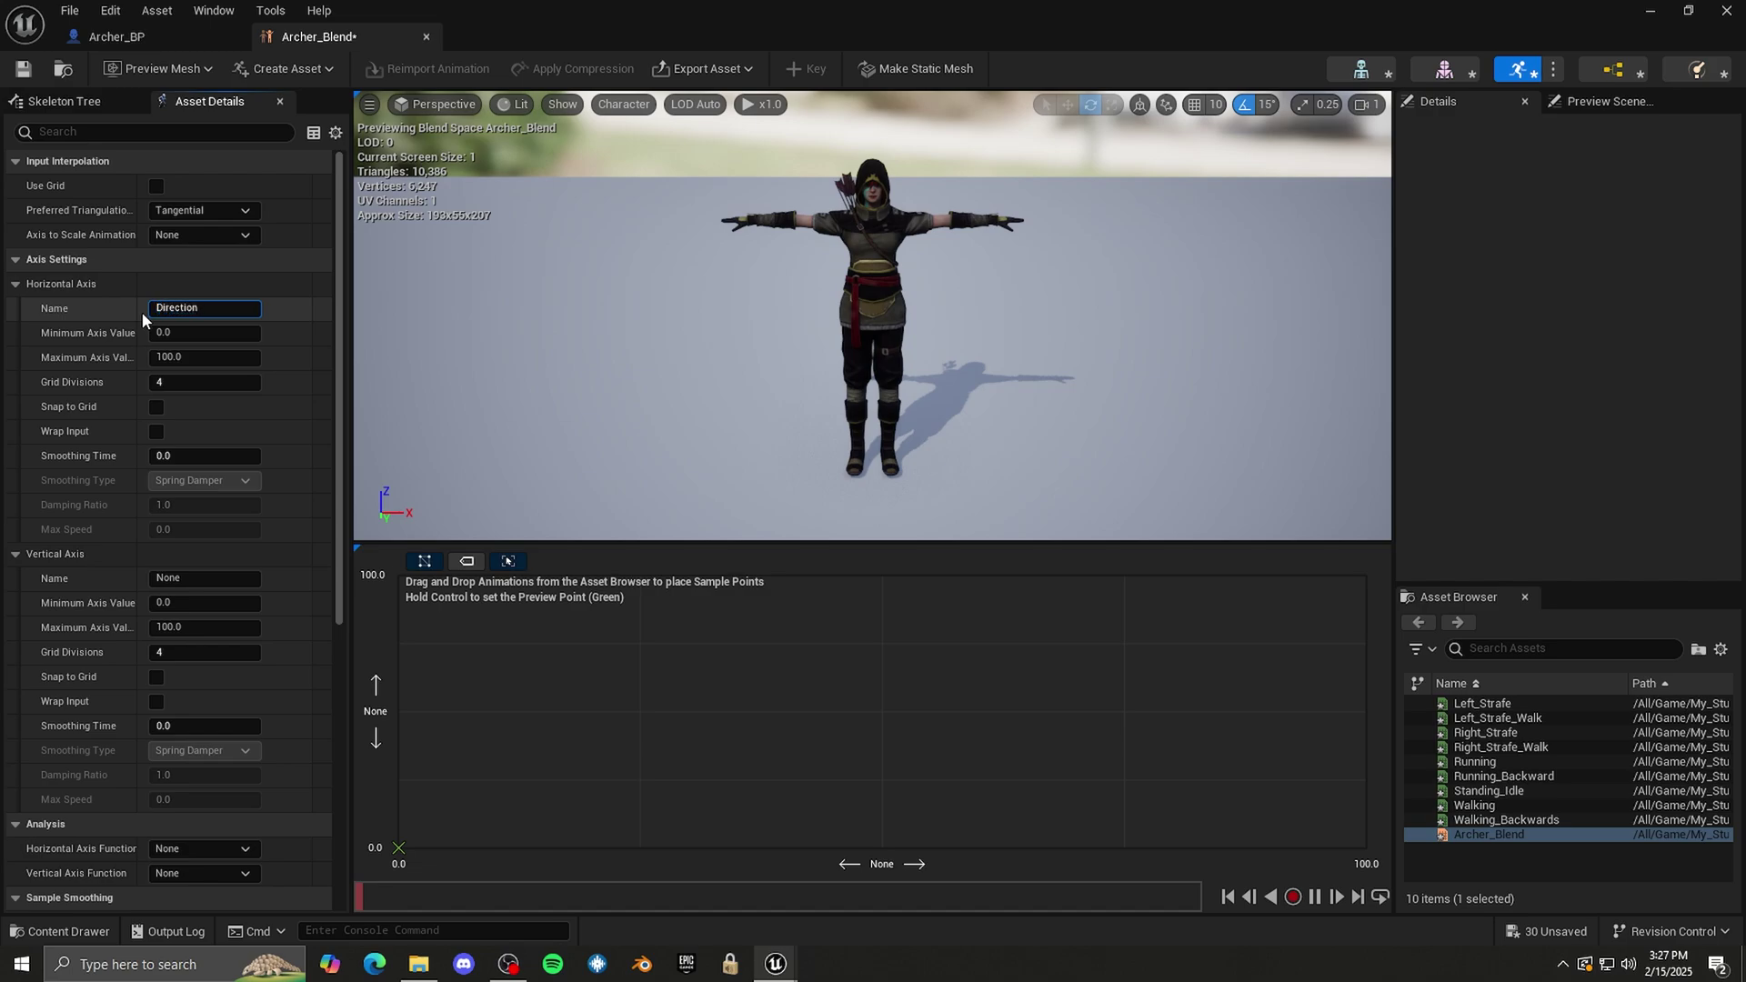
pyautogui.click(182, 333)
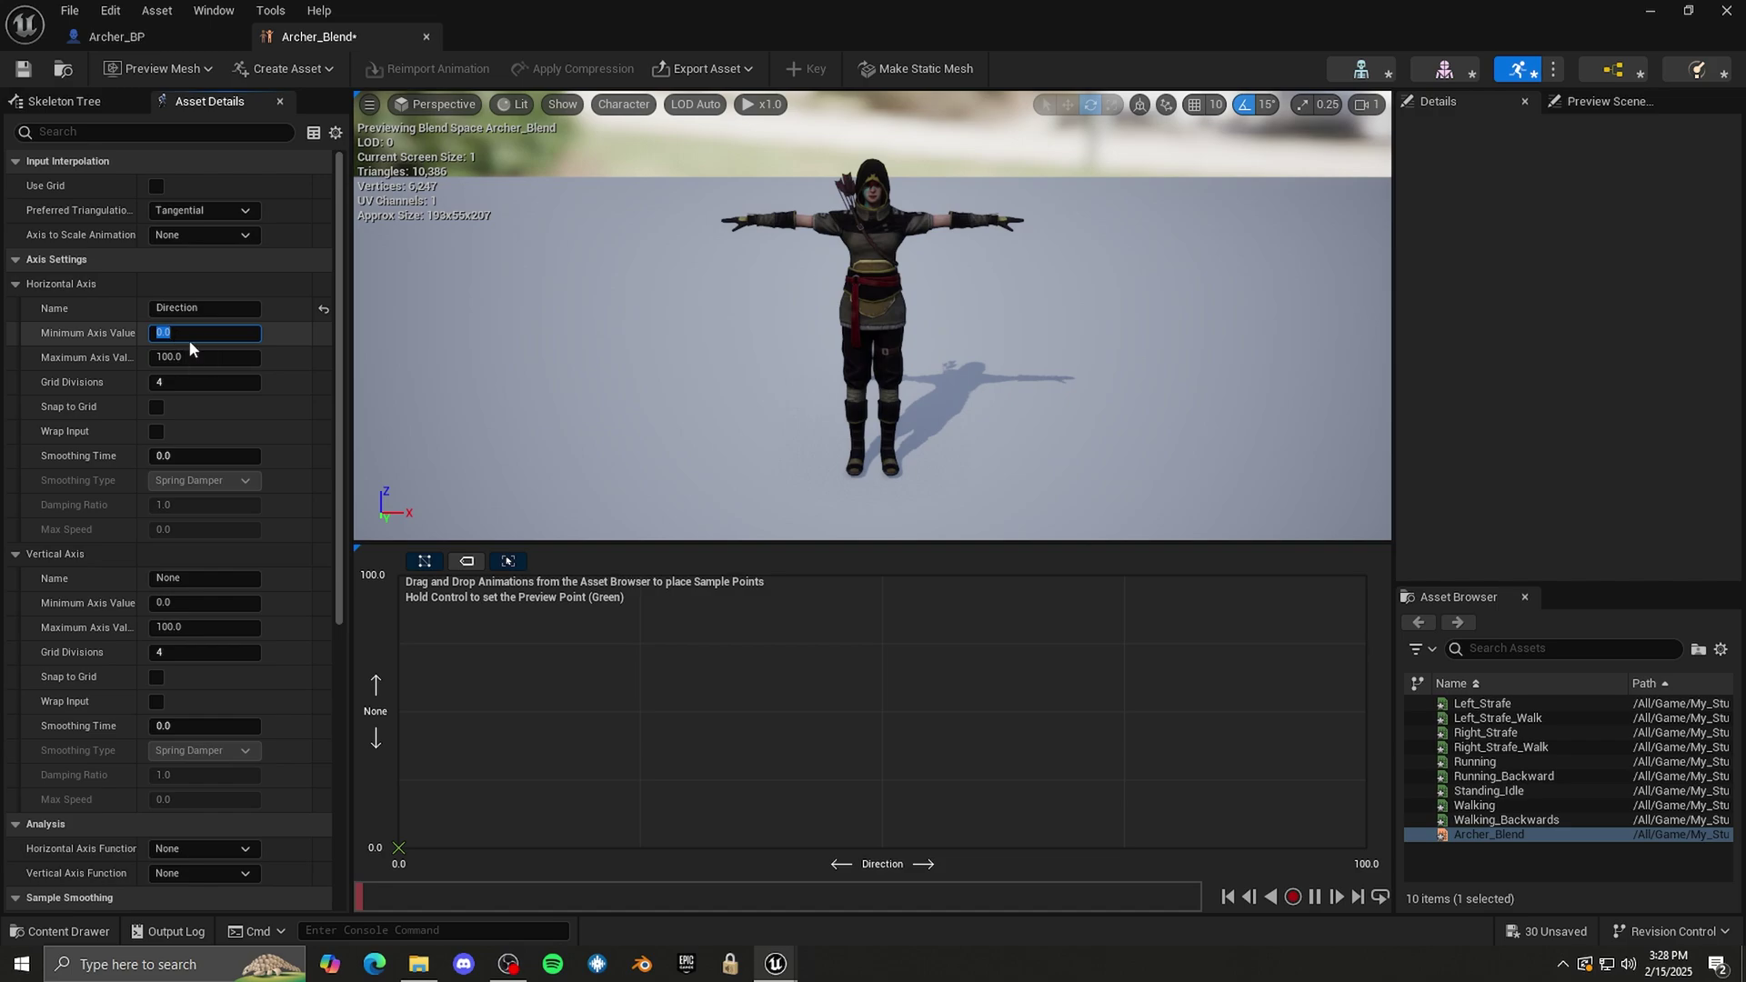
pyautogui.write('-180')
pyautogui.press('Return')
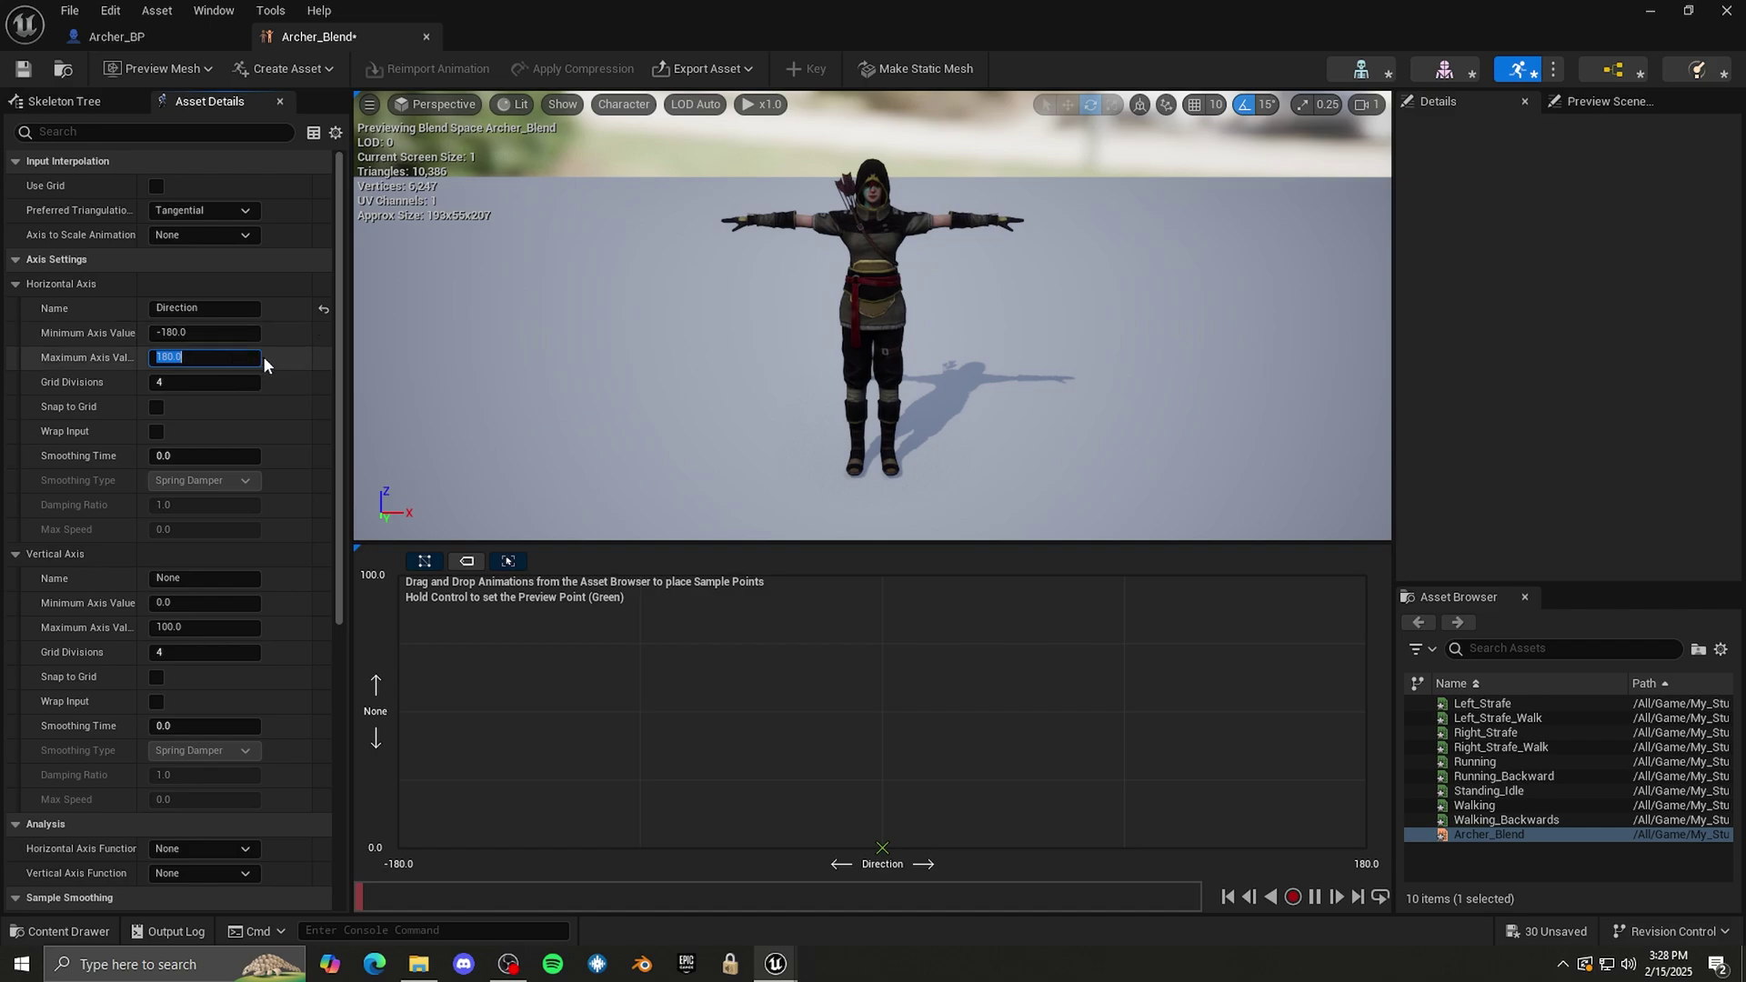
# - Name the blend space's vertical axis Speed and set its maximum value to 600
pyautogui.click(193, 578)
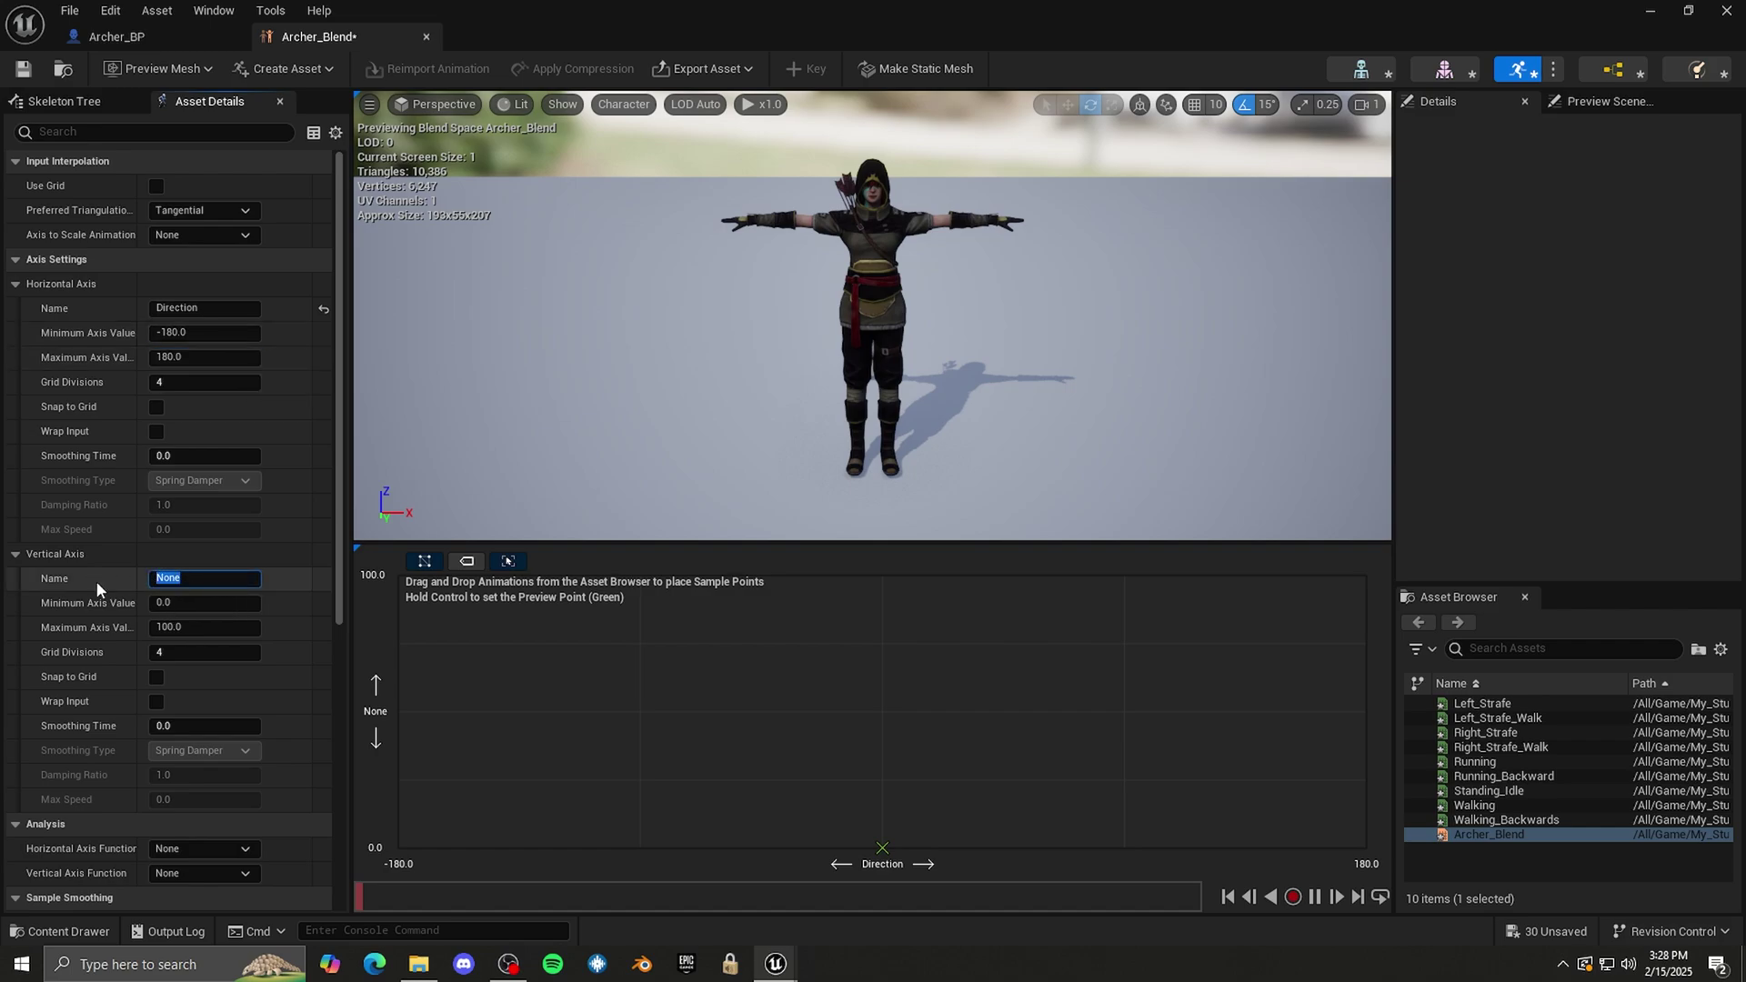
pyautogui.write('Speed')
pyautogui.press('Return')
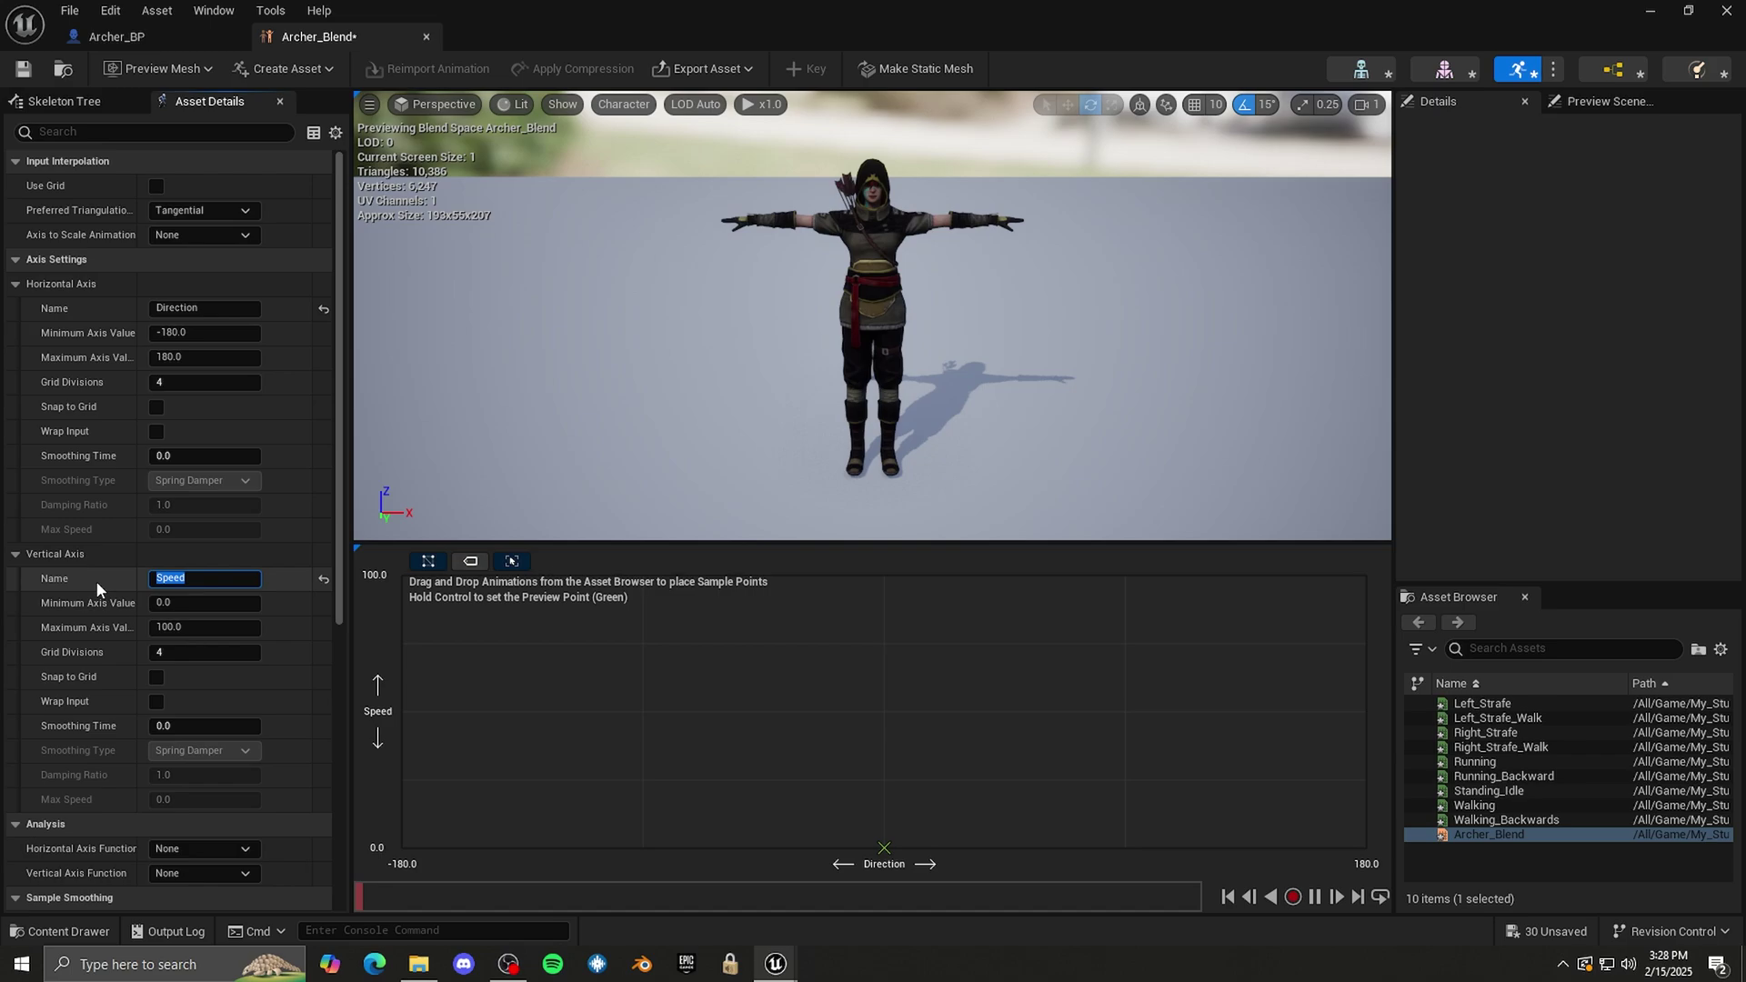
pyautogui.click(188, 628)
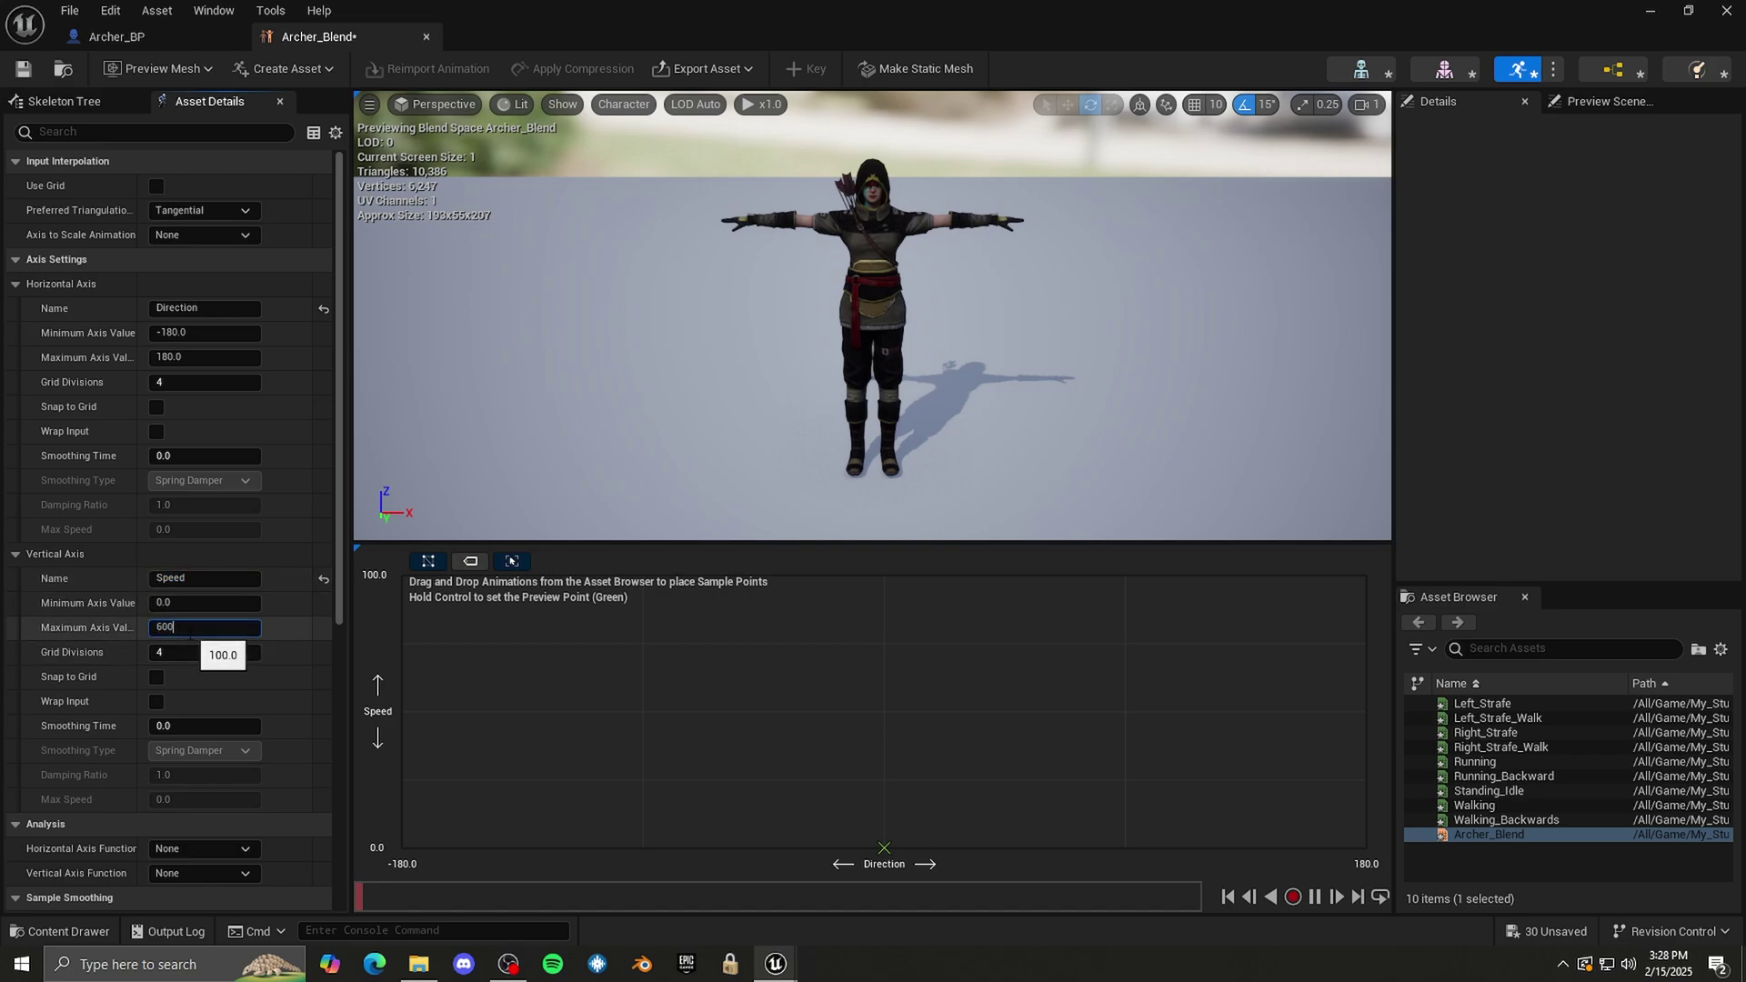
pyautogui.press('Return')
# - Set the blend space's sample smoothing Weight Speed to 2
pyautogui.scroll(-2, 281, 678)
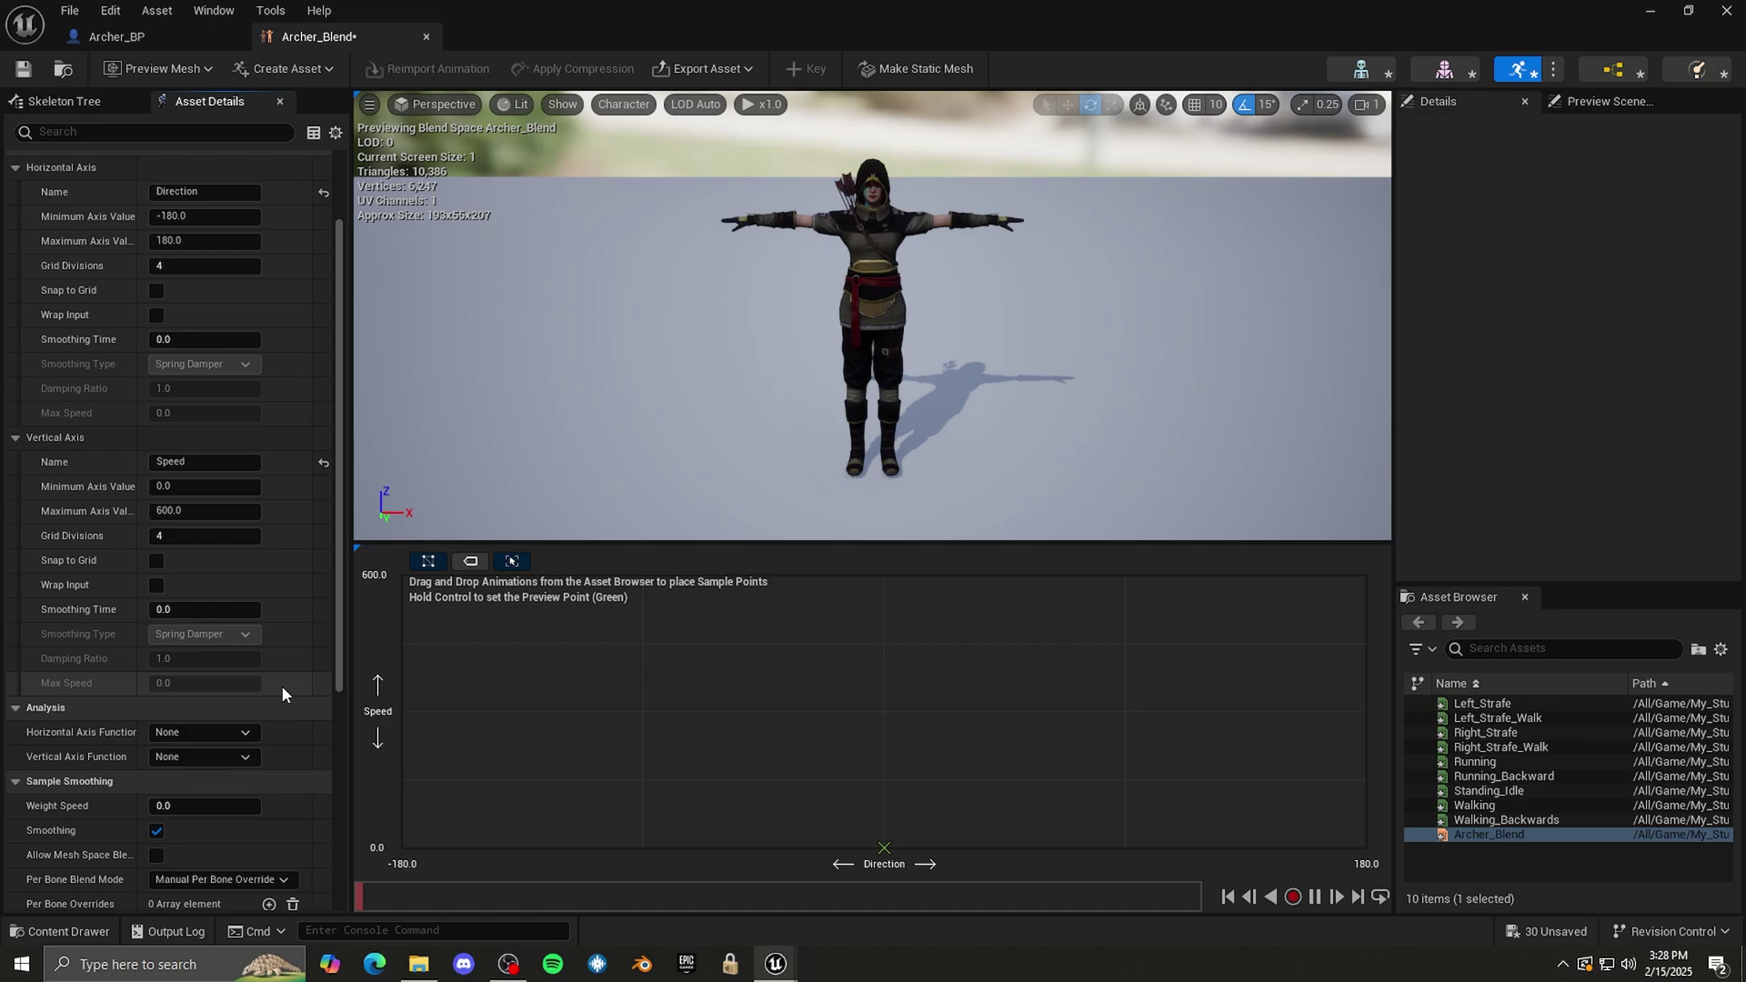
pyautogui.scroll(-2, 281, 685)
pyautogui.moveTo(47, 691)
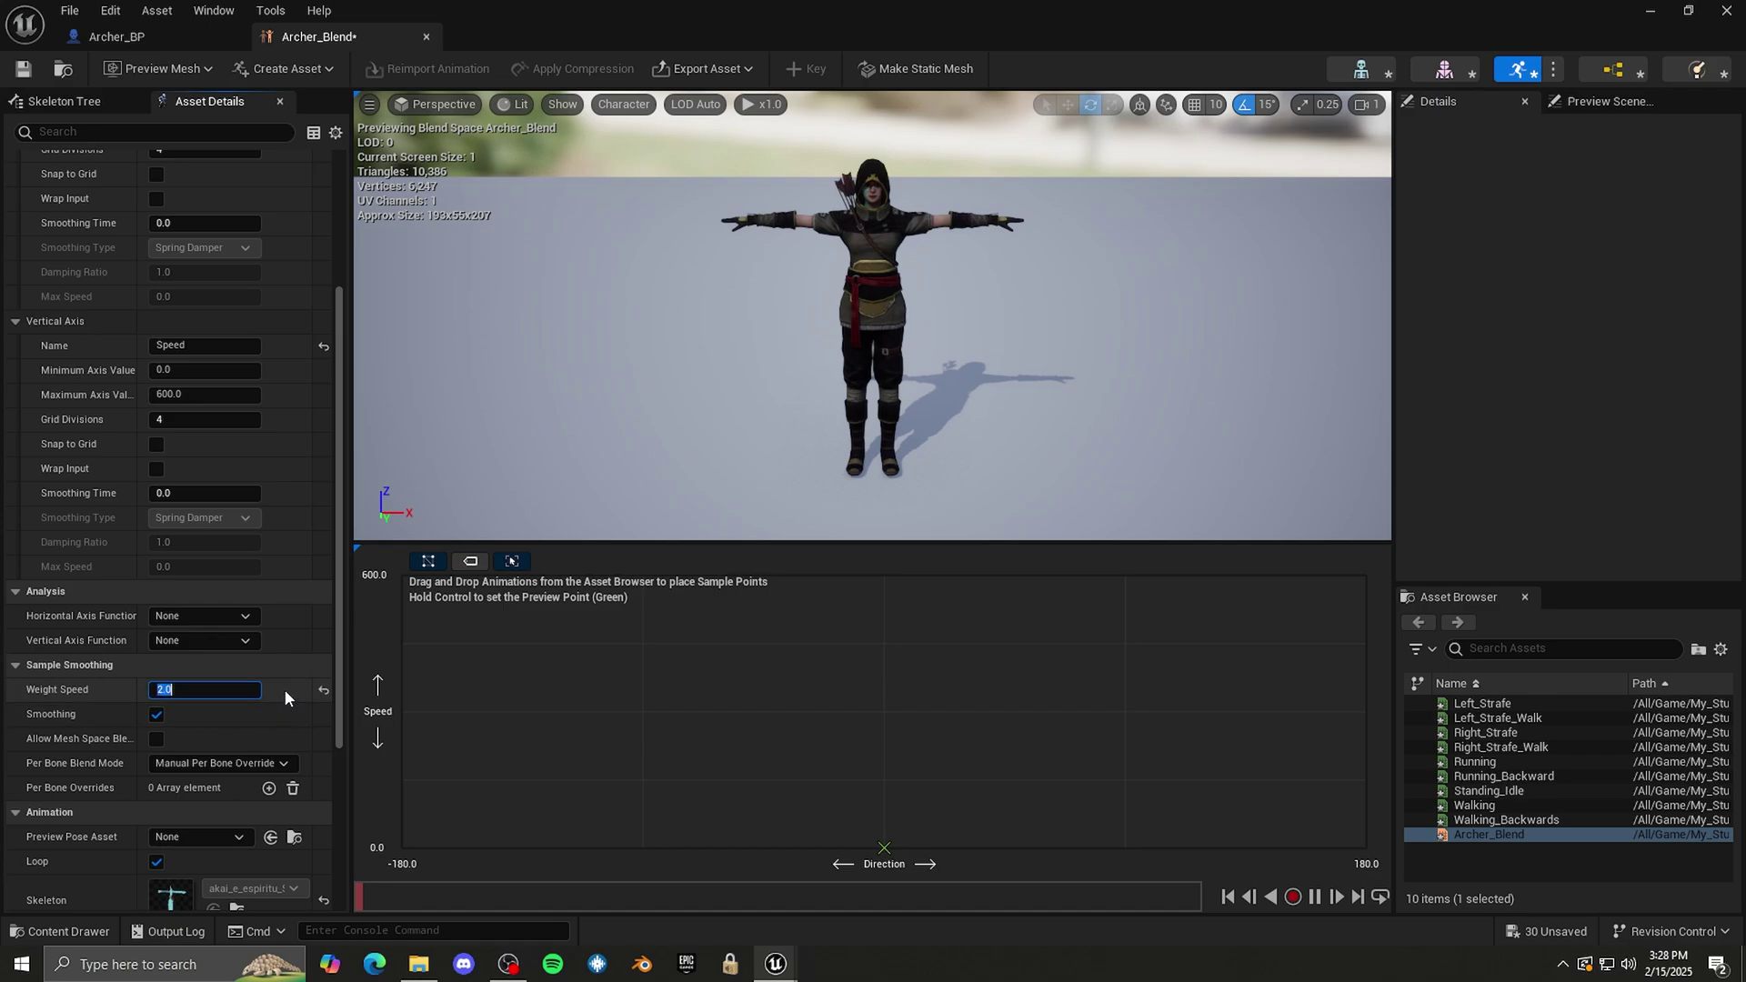
pyautogui.press('Return')
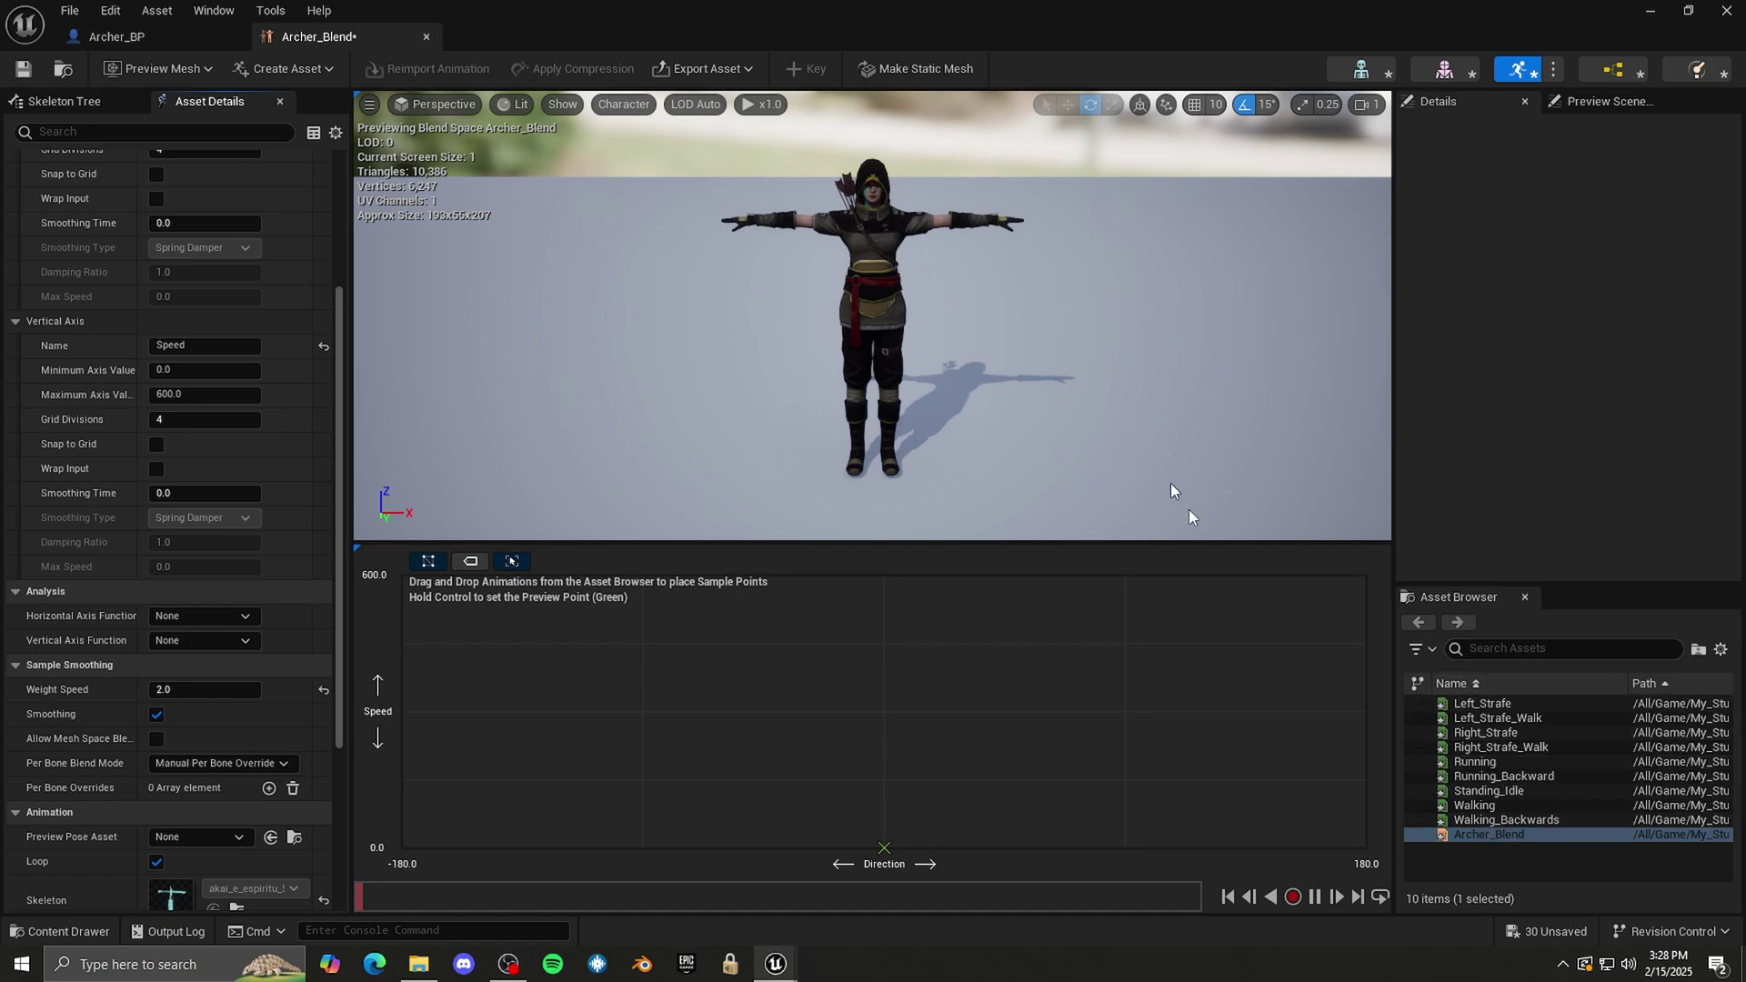
# - Place Standing_Idle at direction 0, speed 0 and Running at direction 0, speed 600 in the blend grid
pyautogui.moveTo(1535, 789)
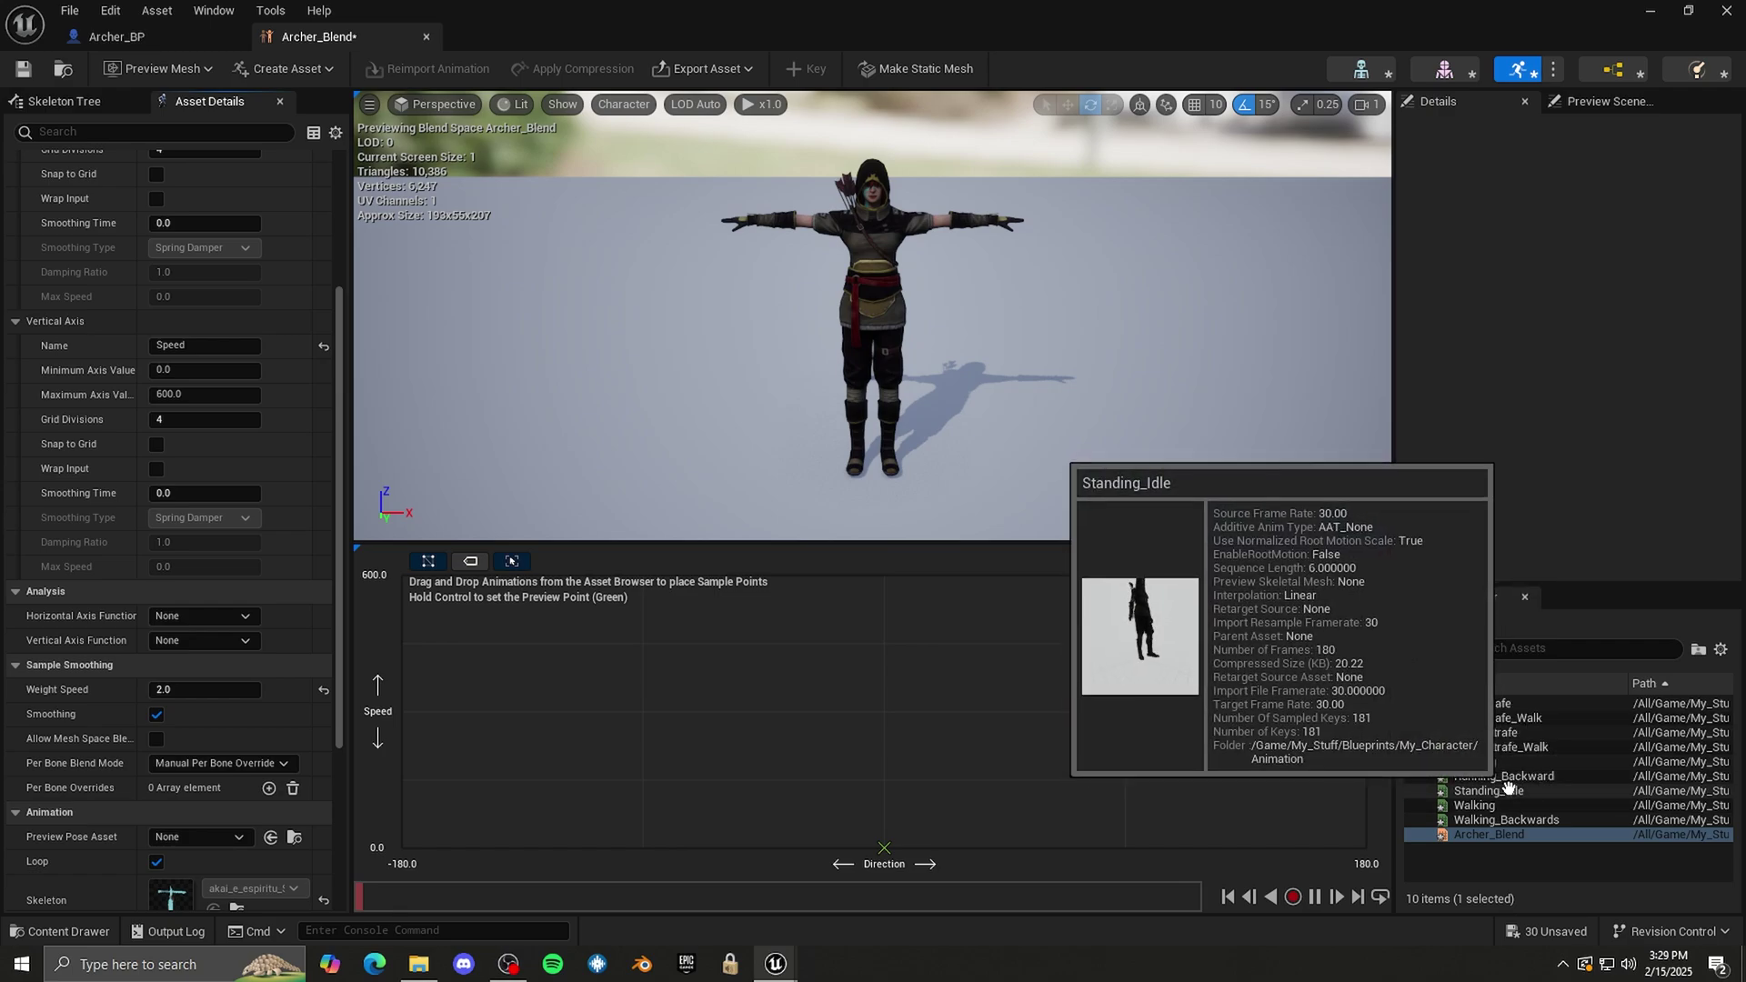
pyautogui.moveTo(1508, 790); pyautogui.dragTo(897, 831)
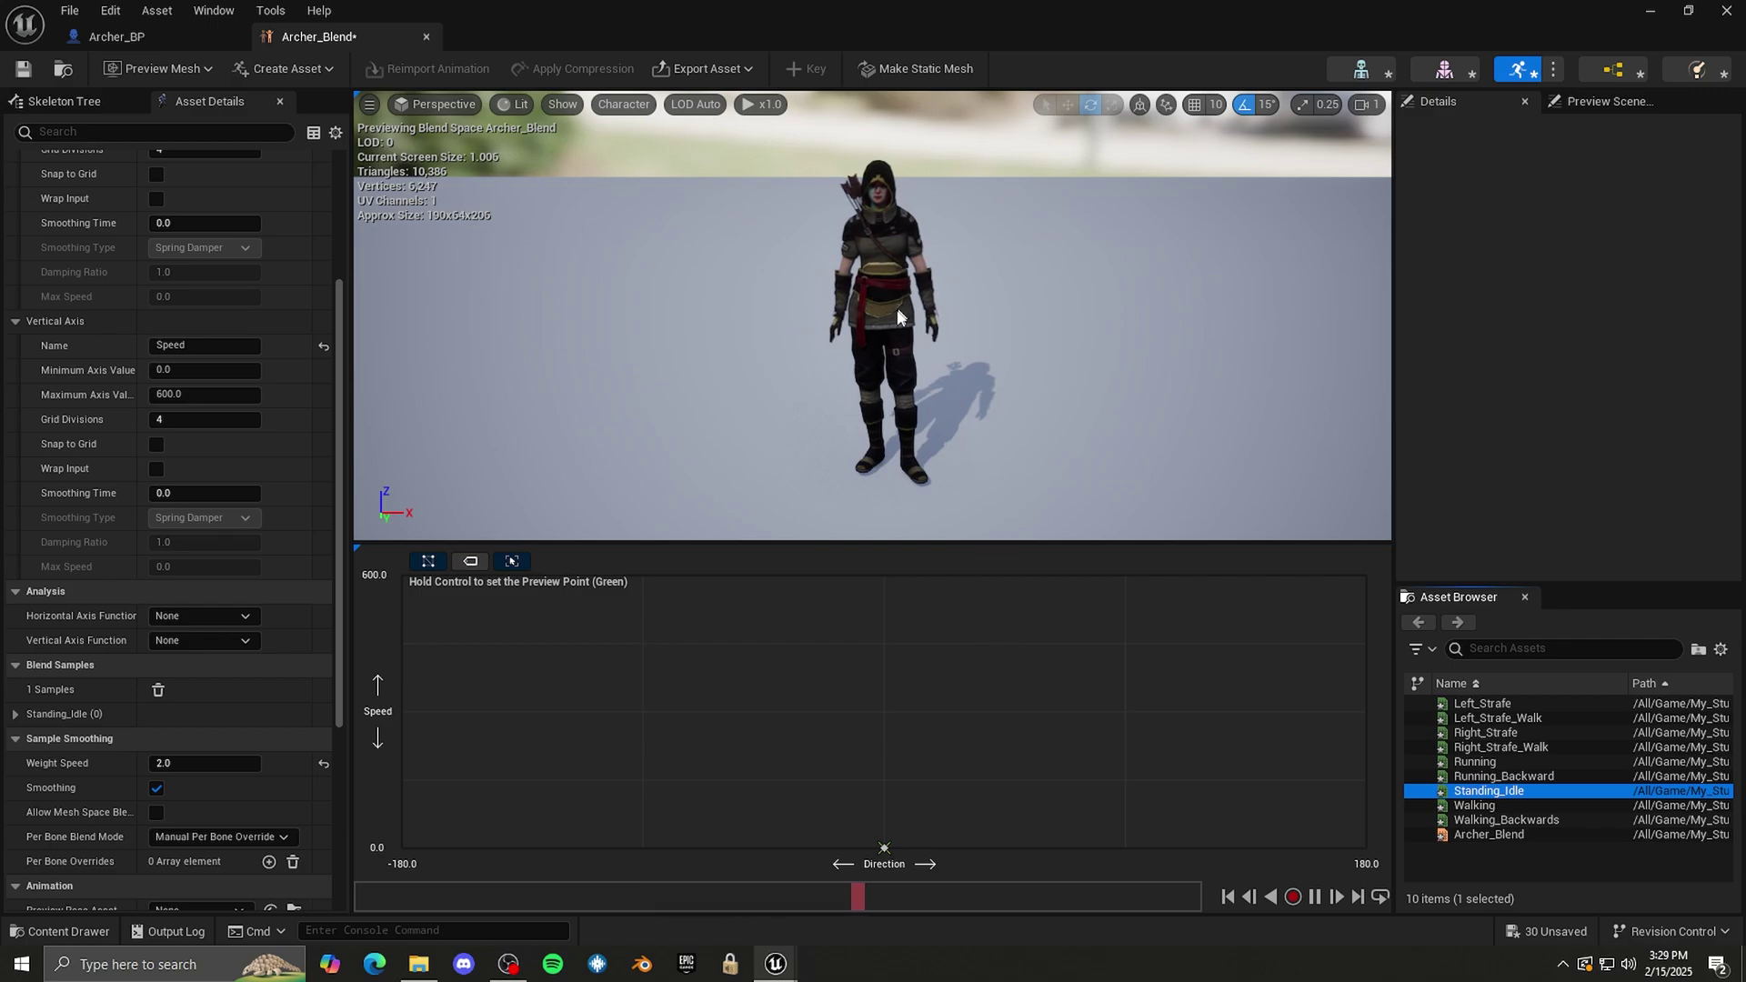
pyautogui.moveTo(1504, 760)
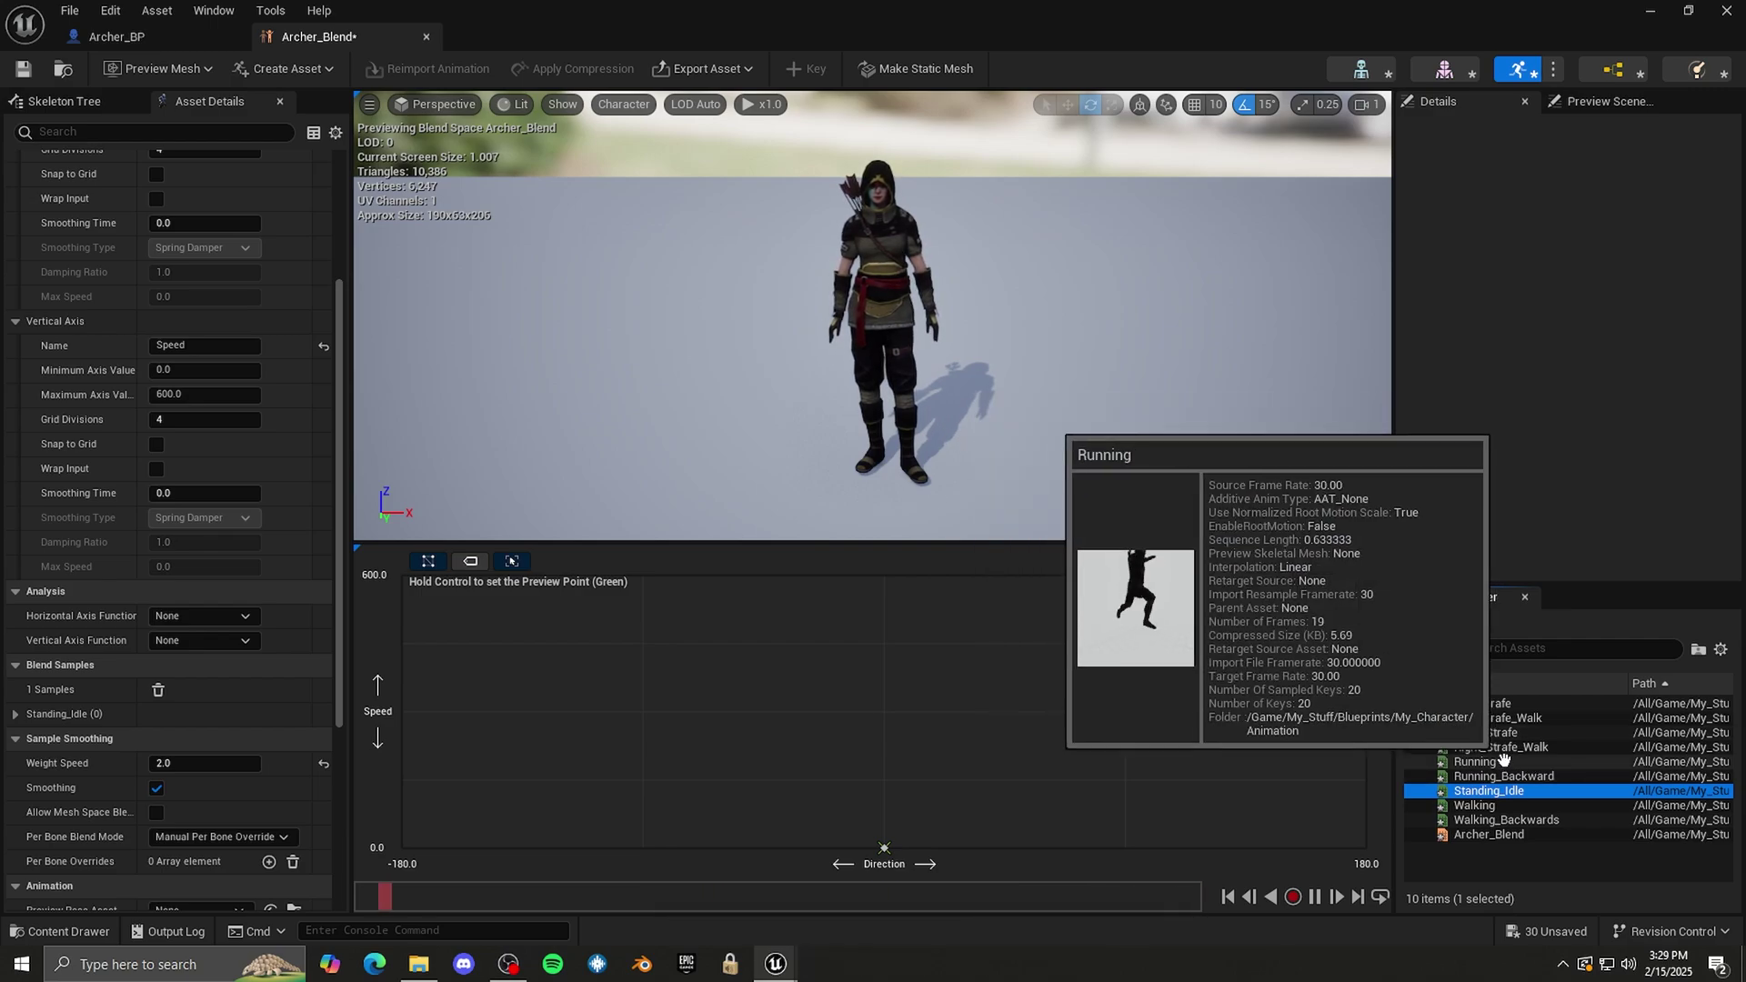
pyautogui.moveTo(1503, 760); pyautogui.dragTo(903, 586)
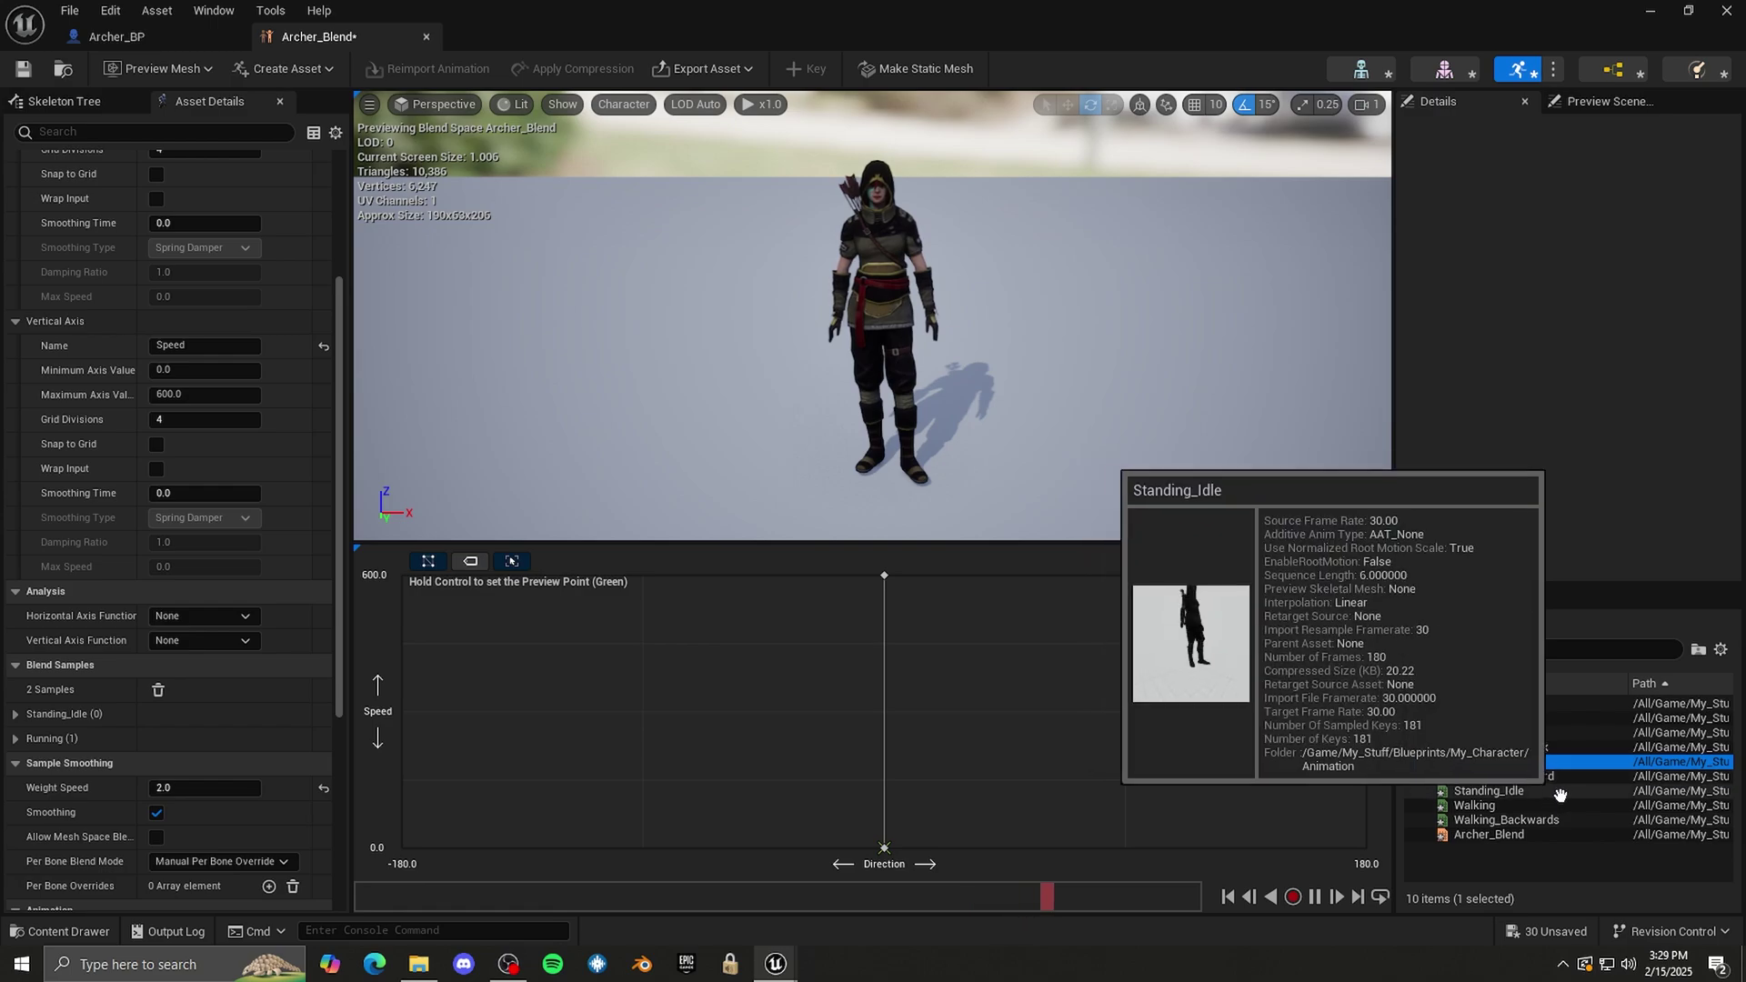
# - Add the Walking animation to the blend grid at direction 0 and set its speed to 175
pyautogui.moveTo(1510, 807); pyautogui.dragTo(890, 716)
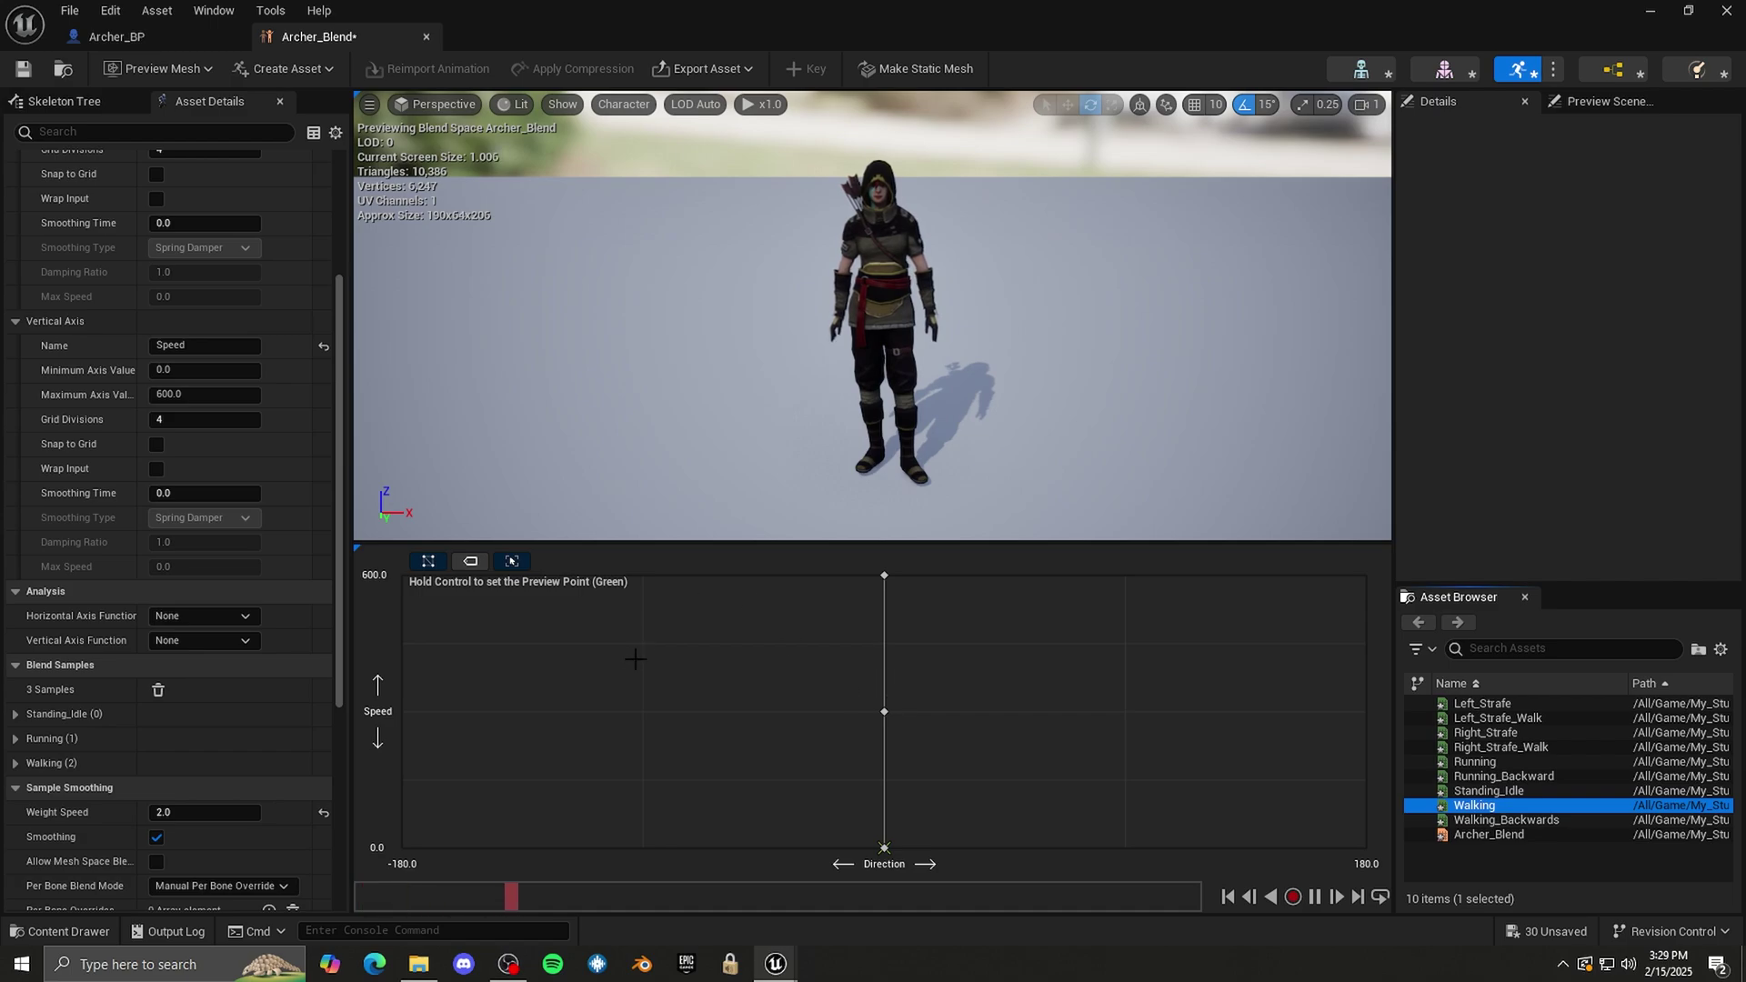
pyautogui.moveTo(884, 713)
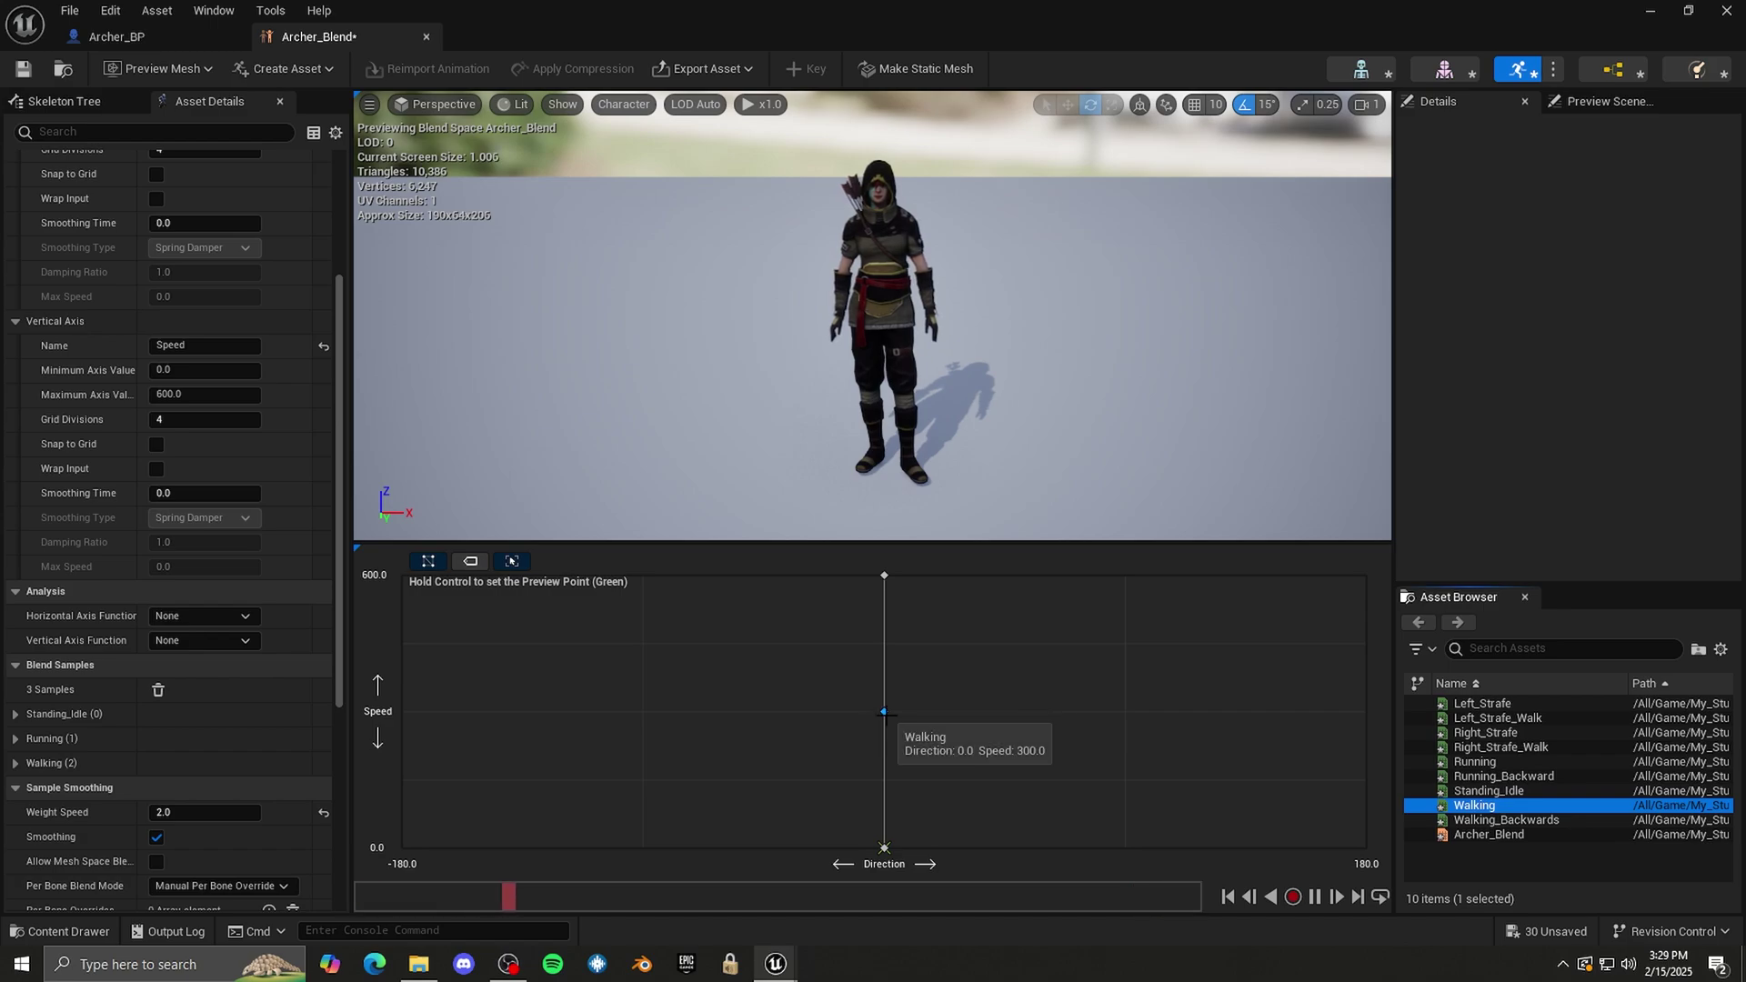
pyautogui.click(886, 714)
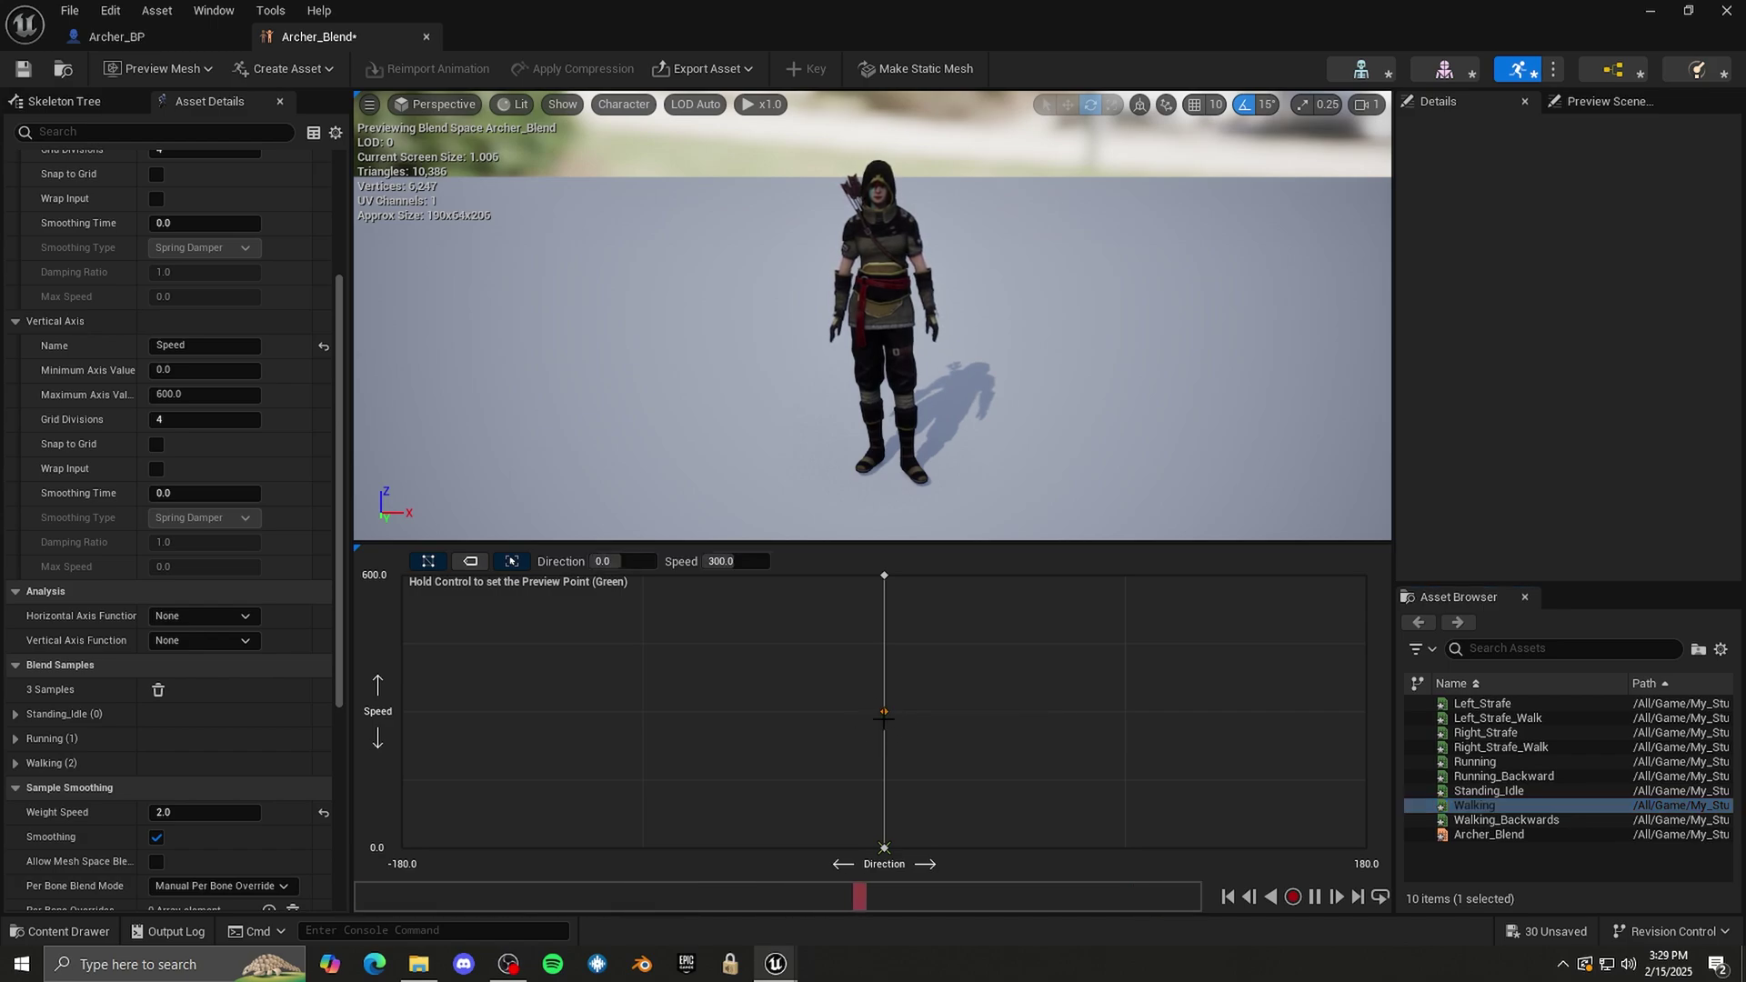
pyautogui.click(742, 561)
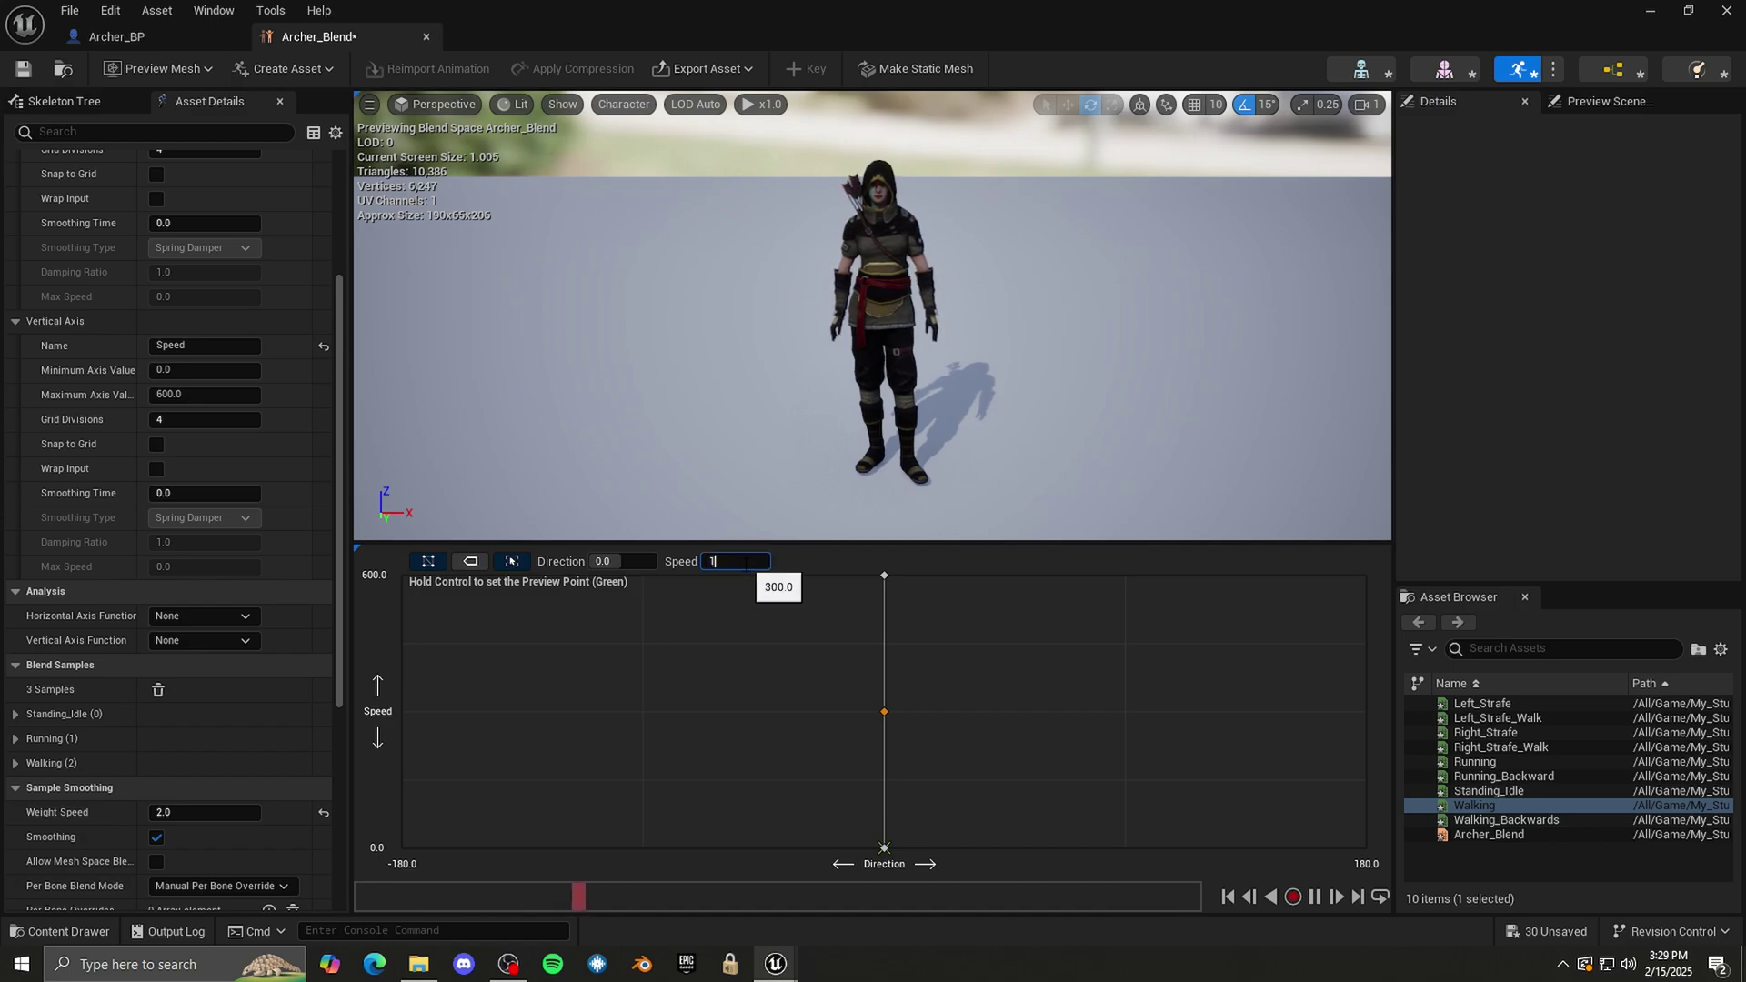
pyautogui.write('175')
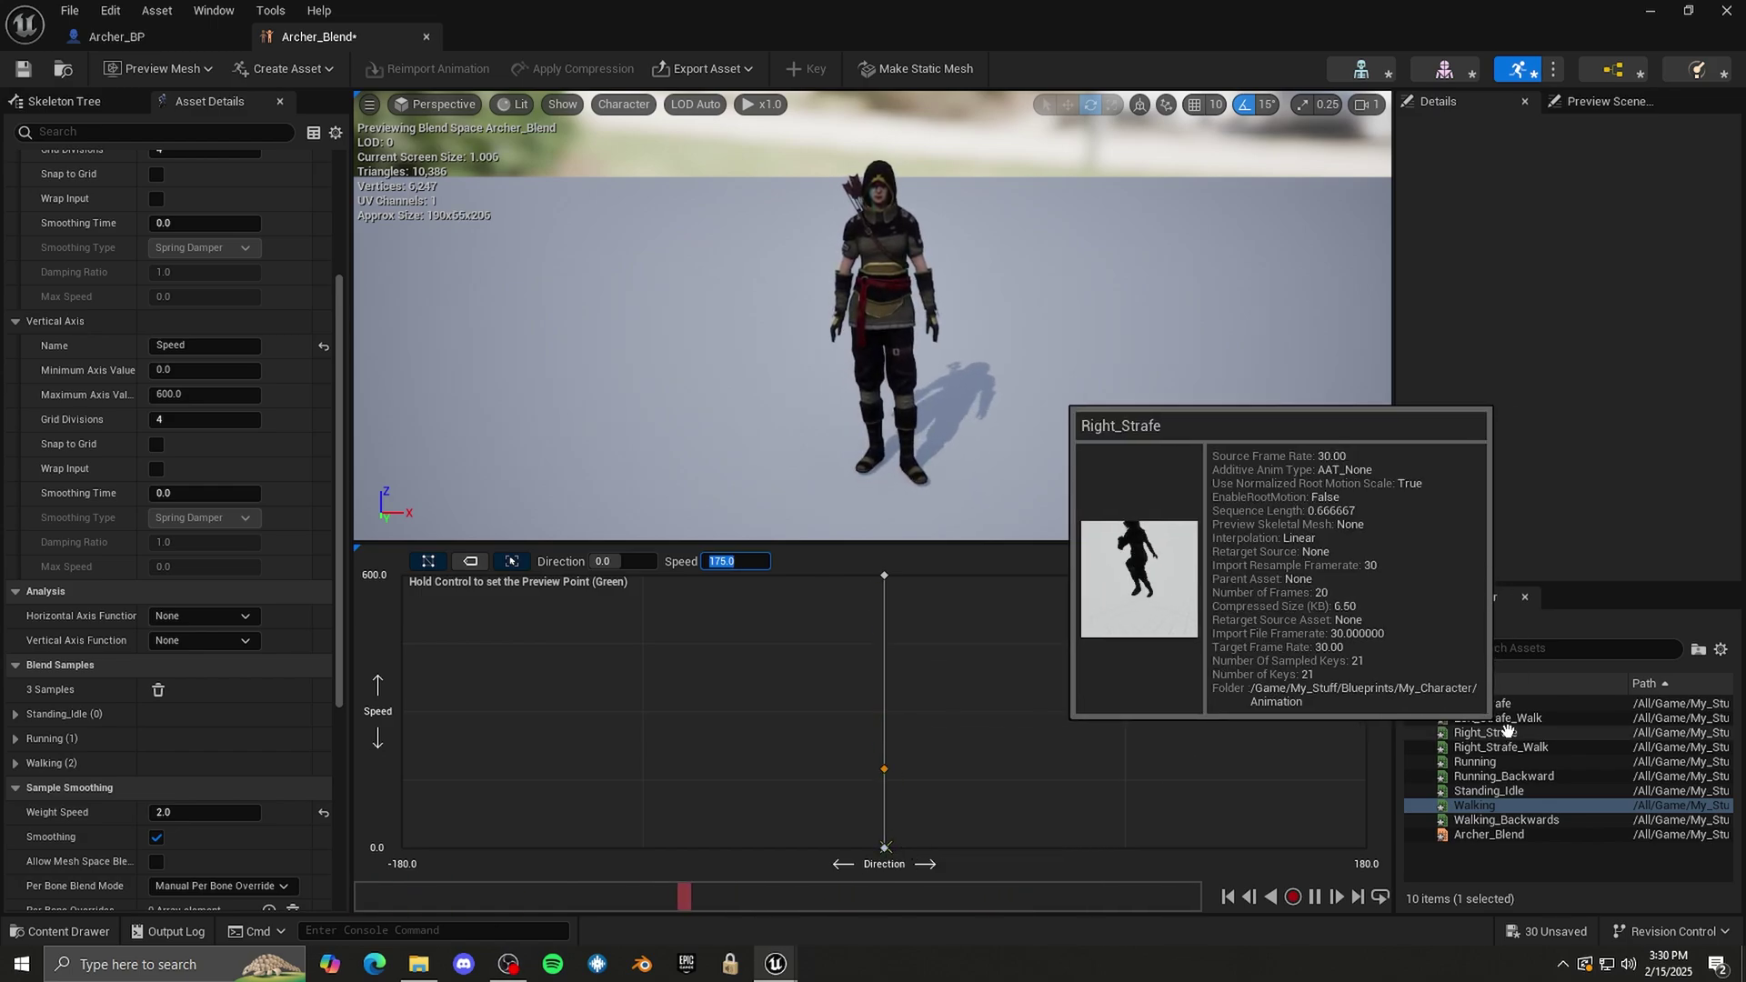
# - Add right and left strafes at directions 90 and -90, with Right_Strafe and Left_Strafe at speed 600 and their walk versions at 175
pyautogui.moveTo(1485, 733); pyautogui.dragTo(1125, 575)
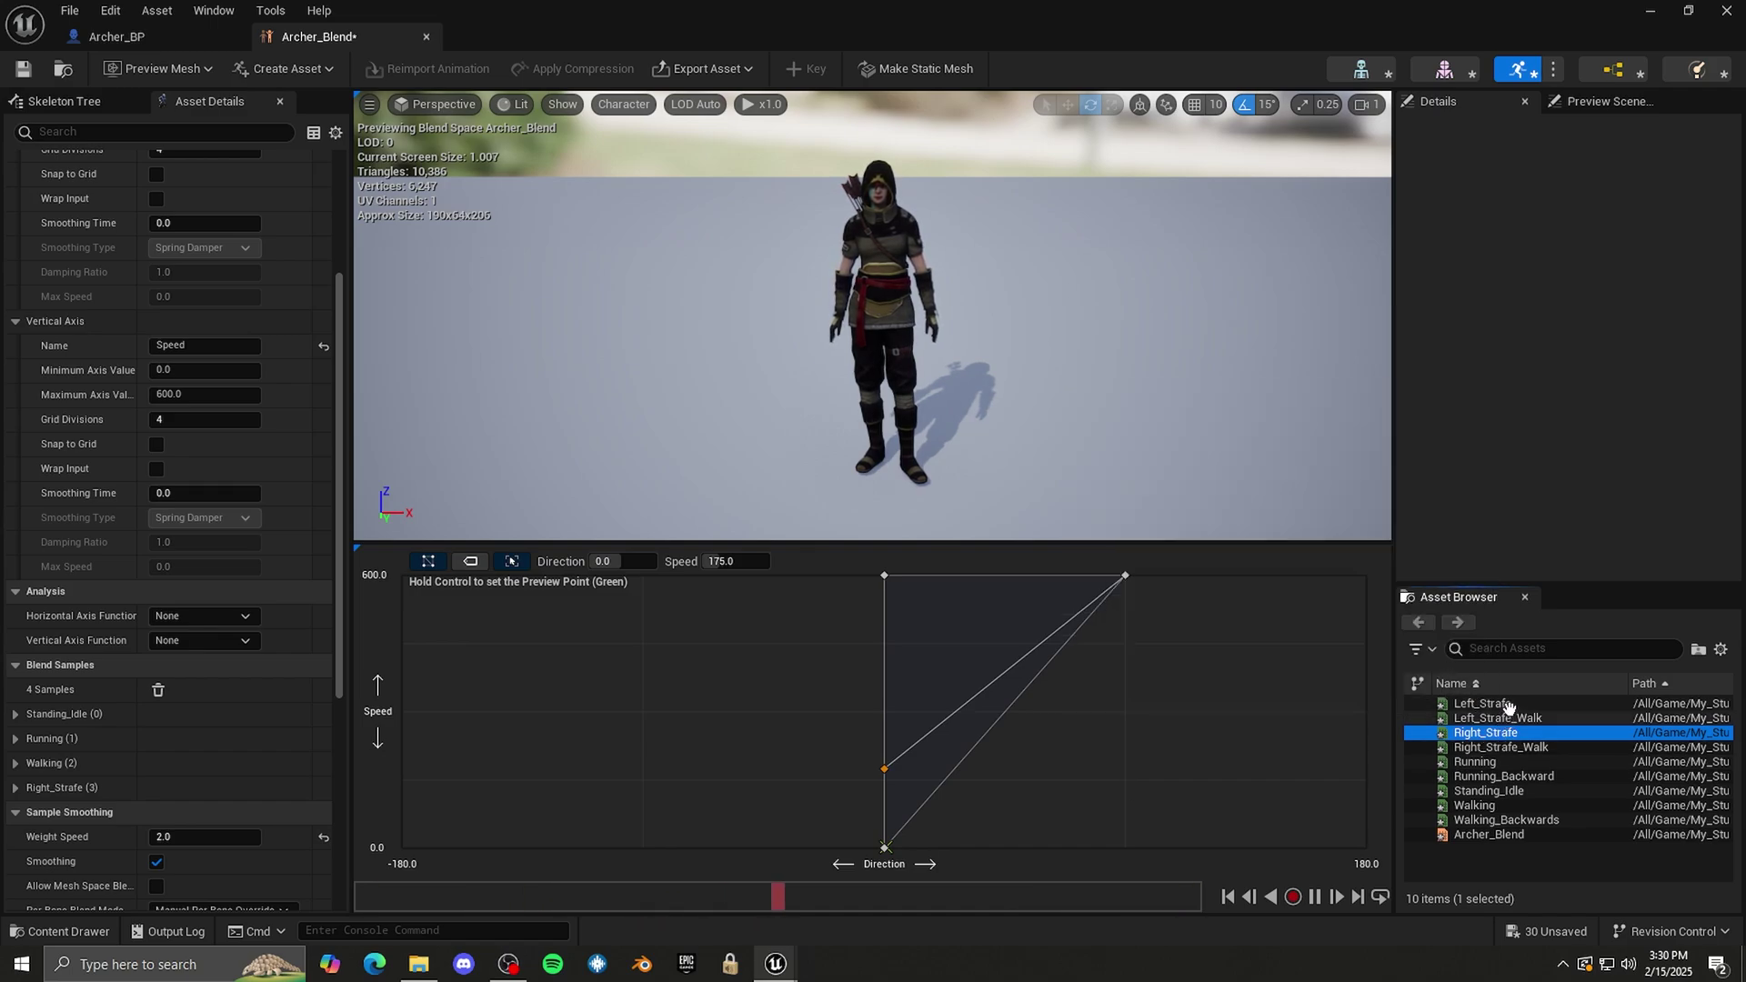
pyautogui.moveTo(1490, 704); pyautogui.dragTo(644, 578)
pyautogui.moveTo(1501, 747); pyautogui.dragTo(1116, 762)
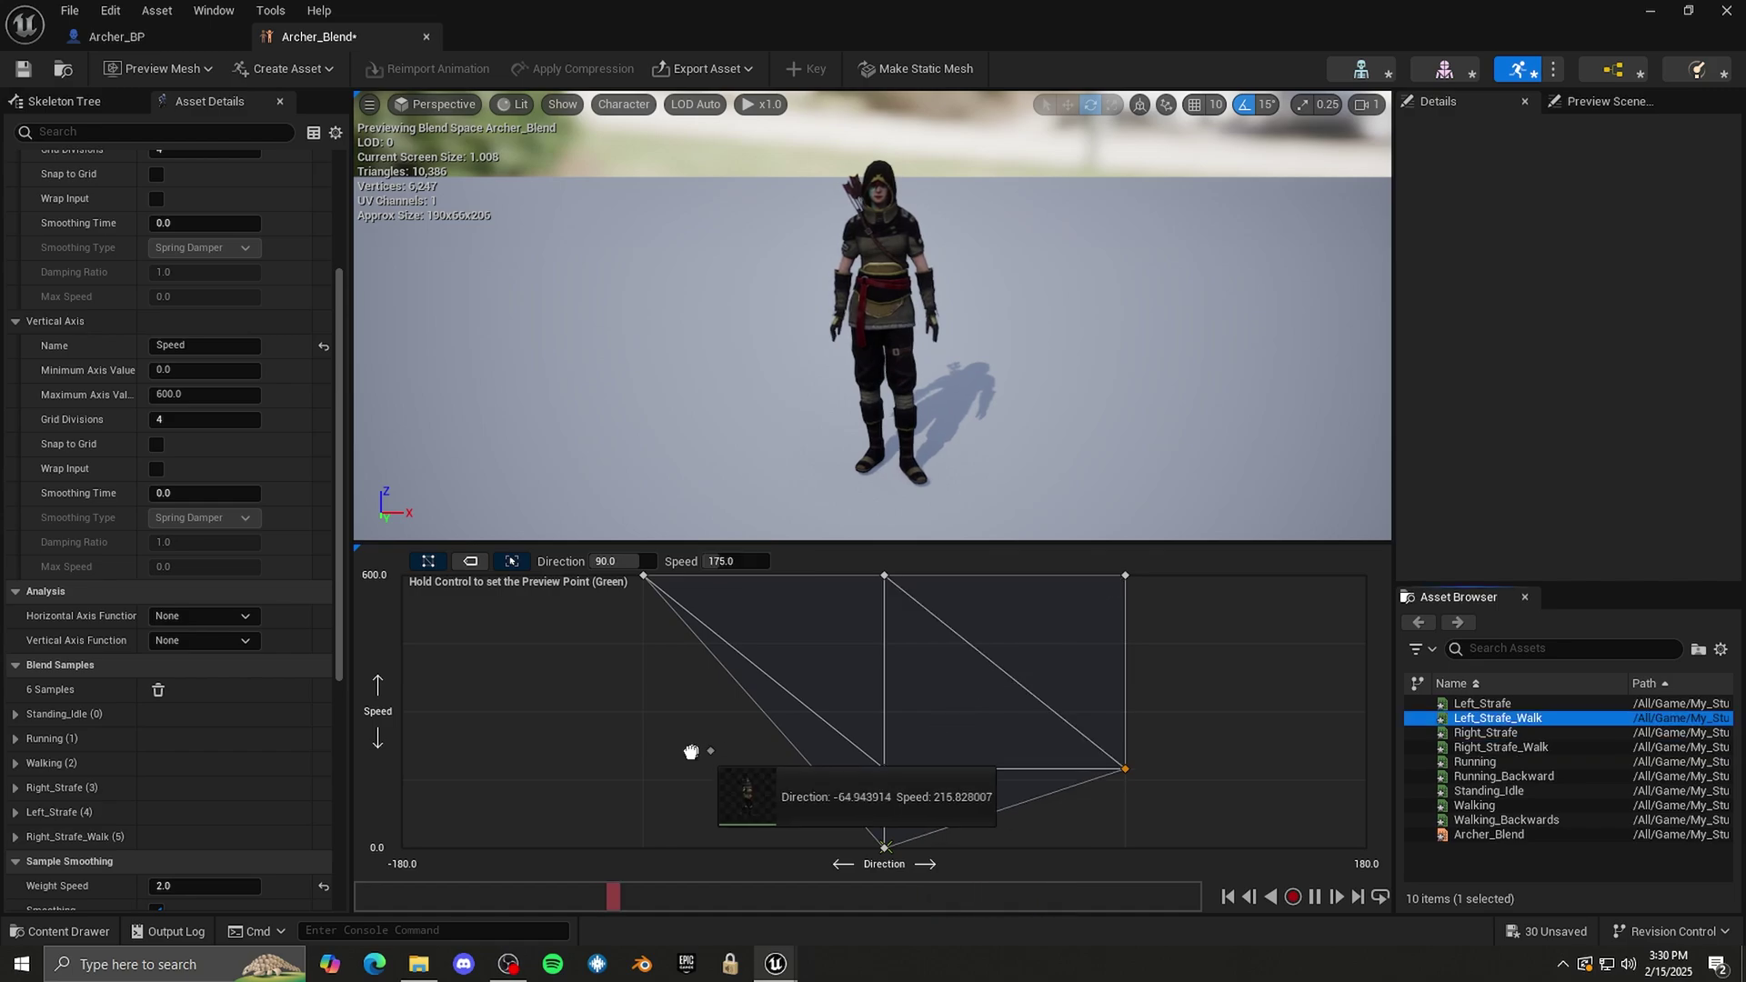
pyautogui.moveTo(690, 752); pyautogui.dragTo(665, 762)
pyautogui.click(644, 779)
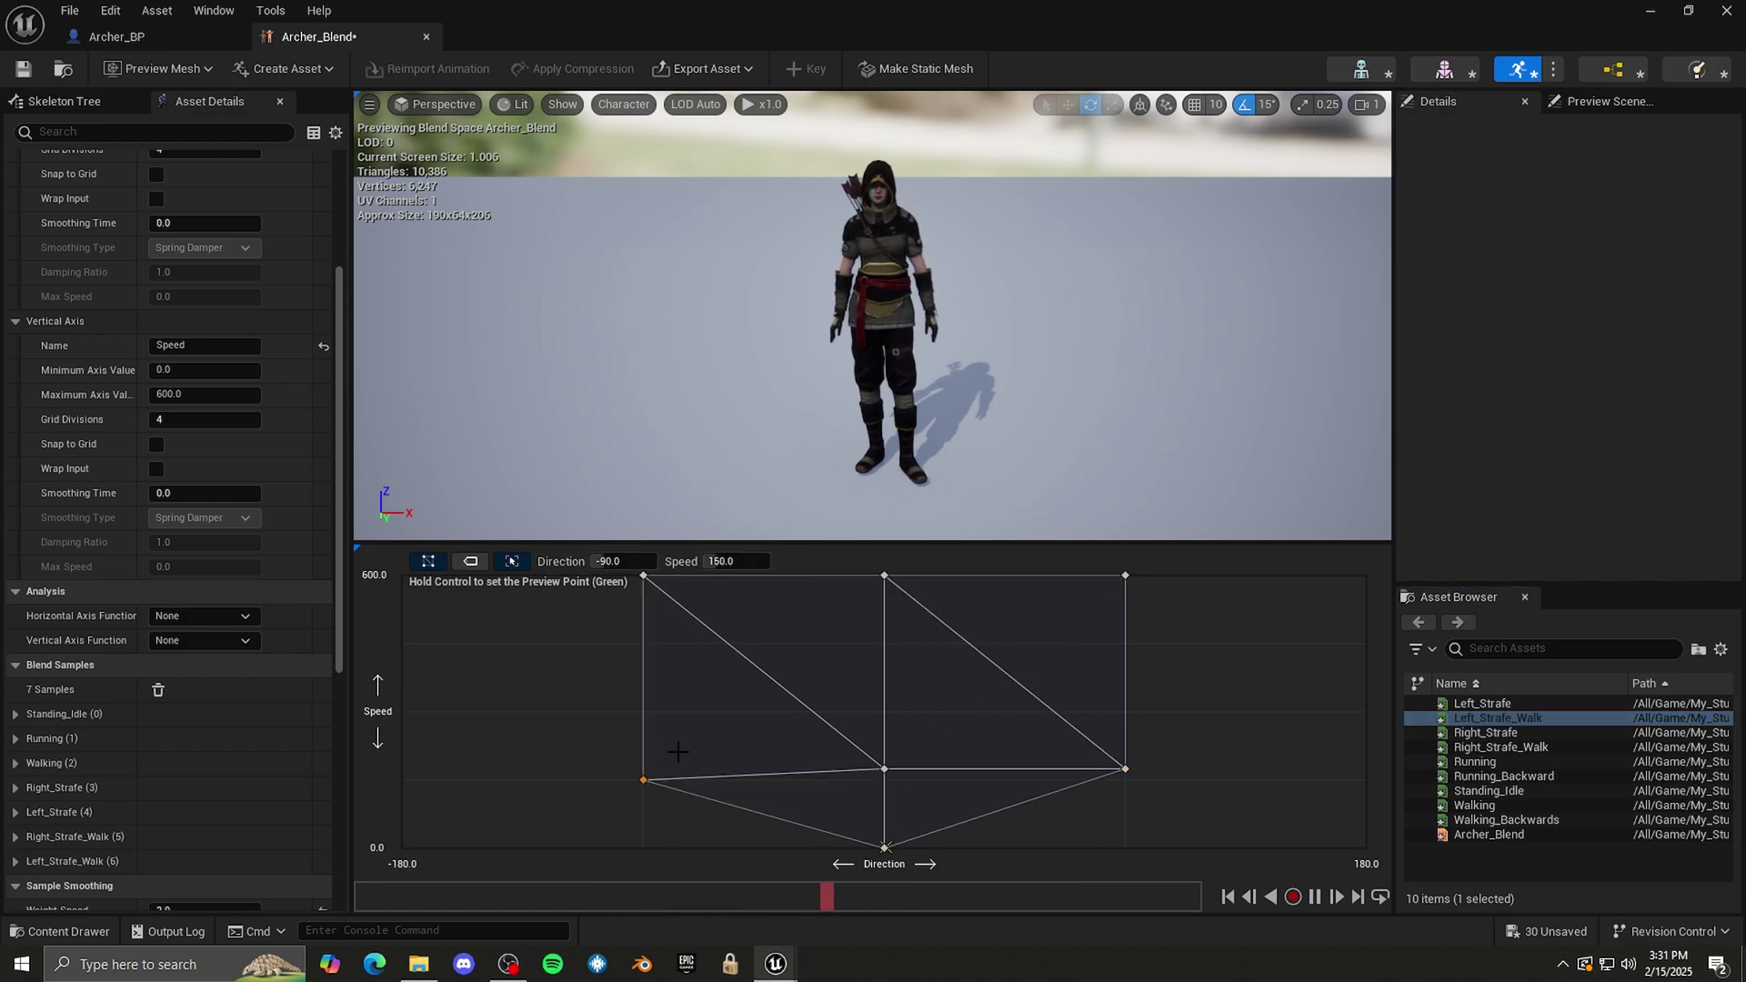
# - Place Walking_Backwards at directions 180 and -180 with speed 175, and Running_Backward at the same directions with speed 600
pyautogui.moveTo(1505, 819); pyautogui.dragTo(1359, 802)
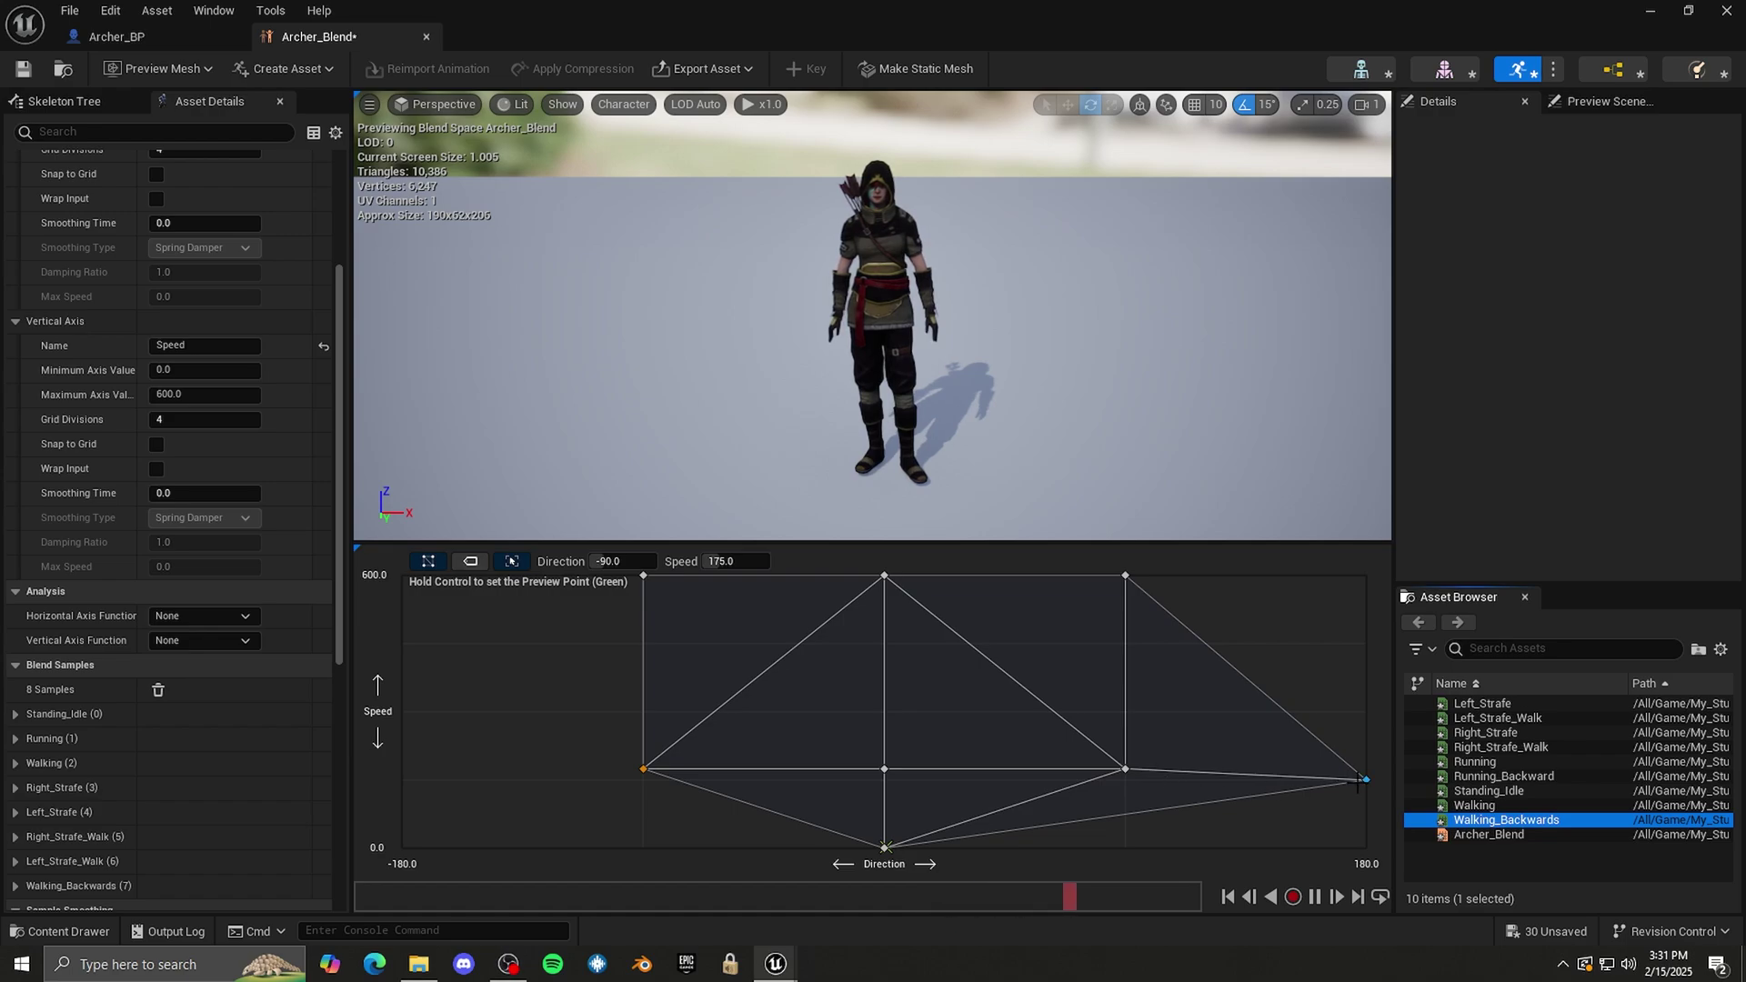
pyautogui.click(1361, 780)
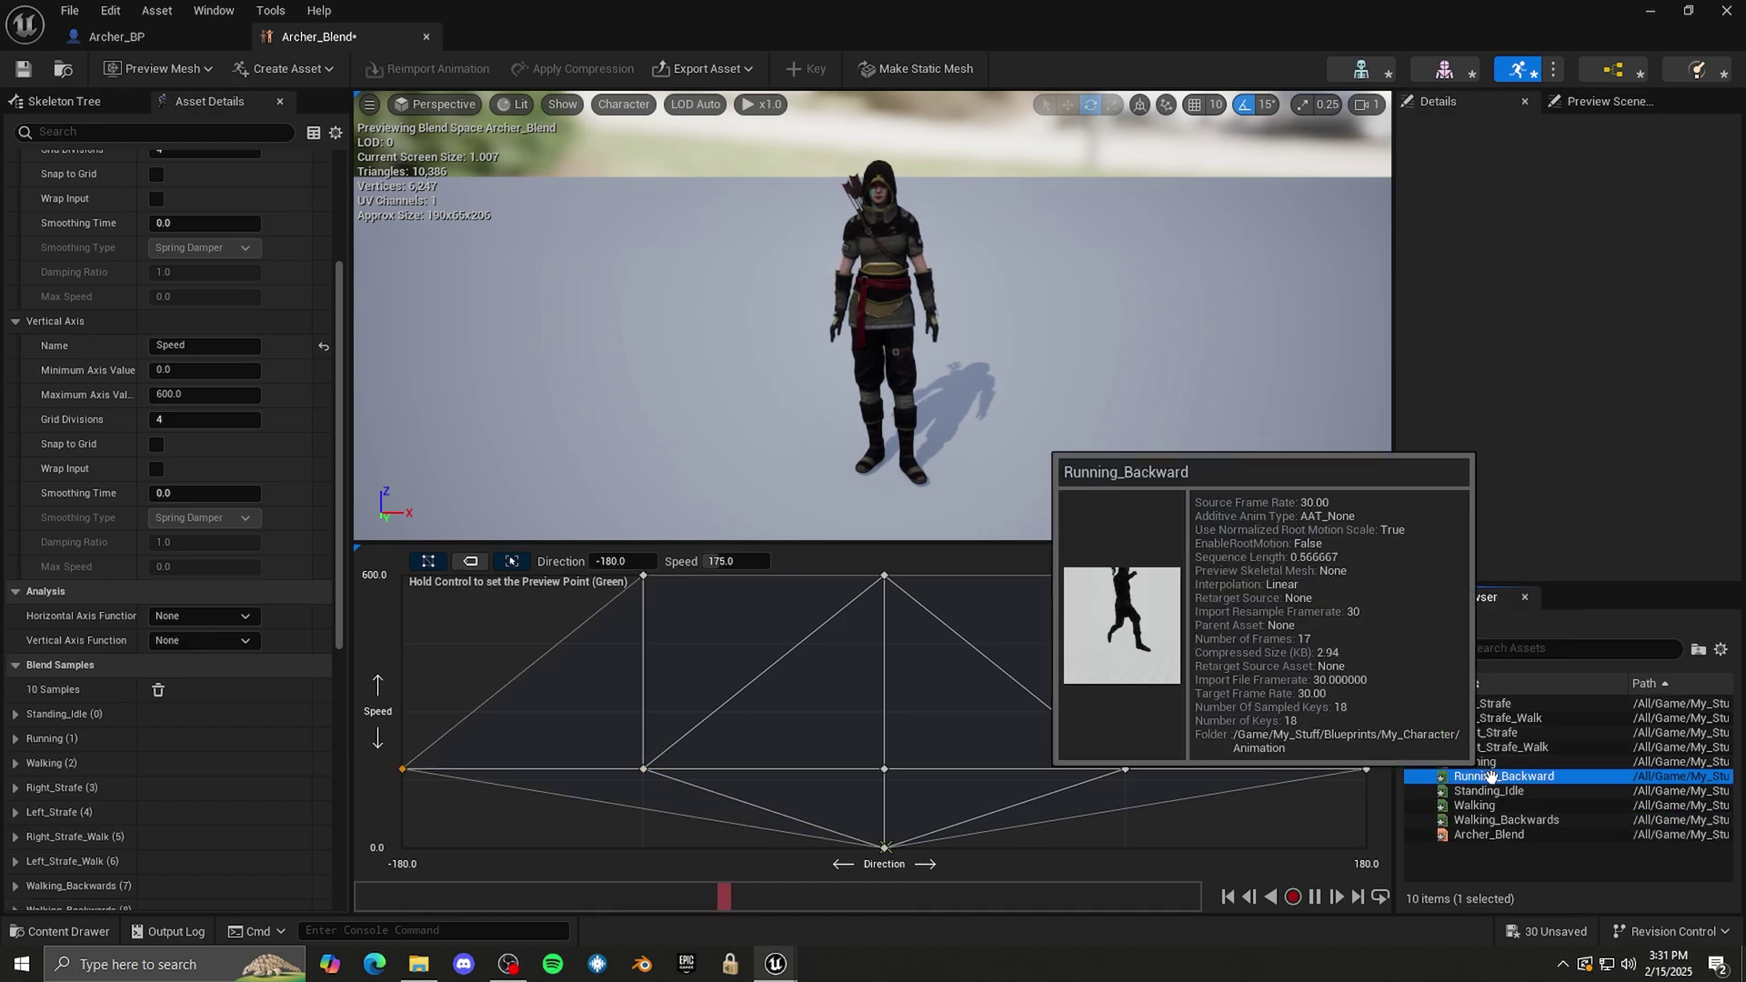
pyautogui.moveTo(1500, 776); pyautogui.dragTo(1125, 847)
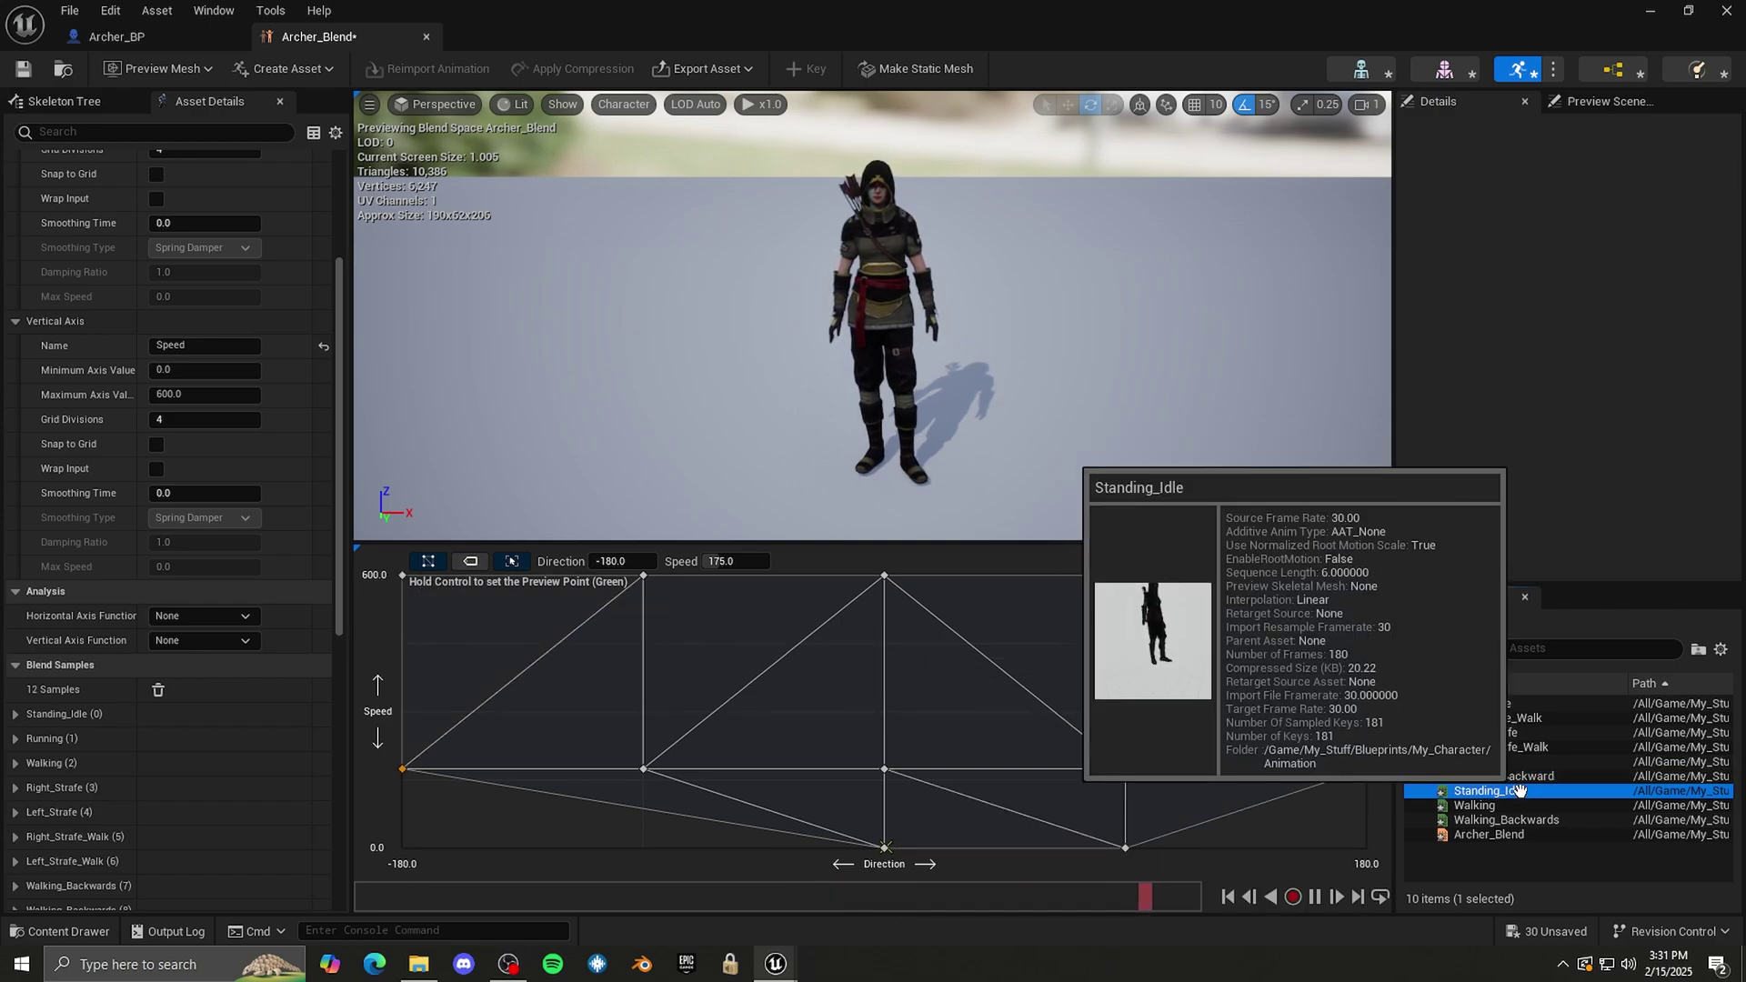
# - Place Standing_Idle at speed 0 for directions 90, 180, -90 and -180, and save the blend space
pyautogui.moveTo(1492, 790); pyautogui.dragTo(1362, 851)
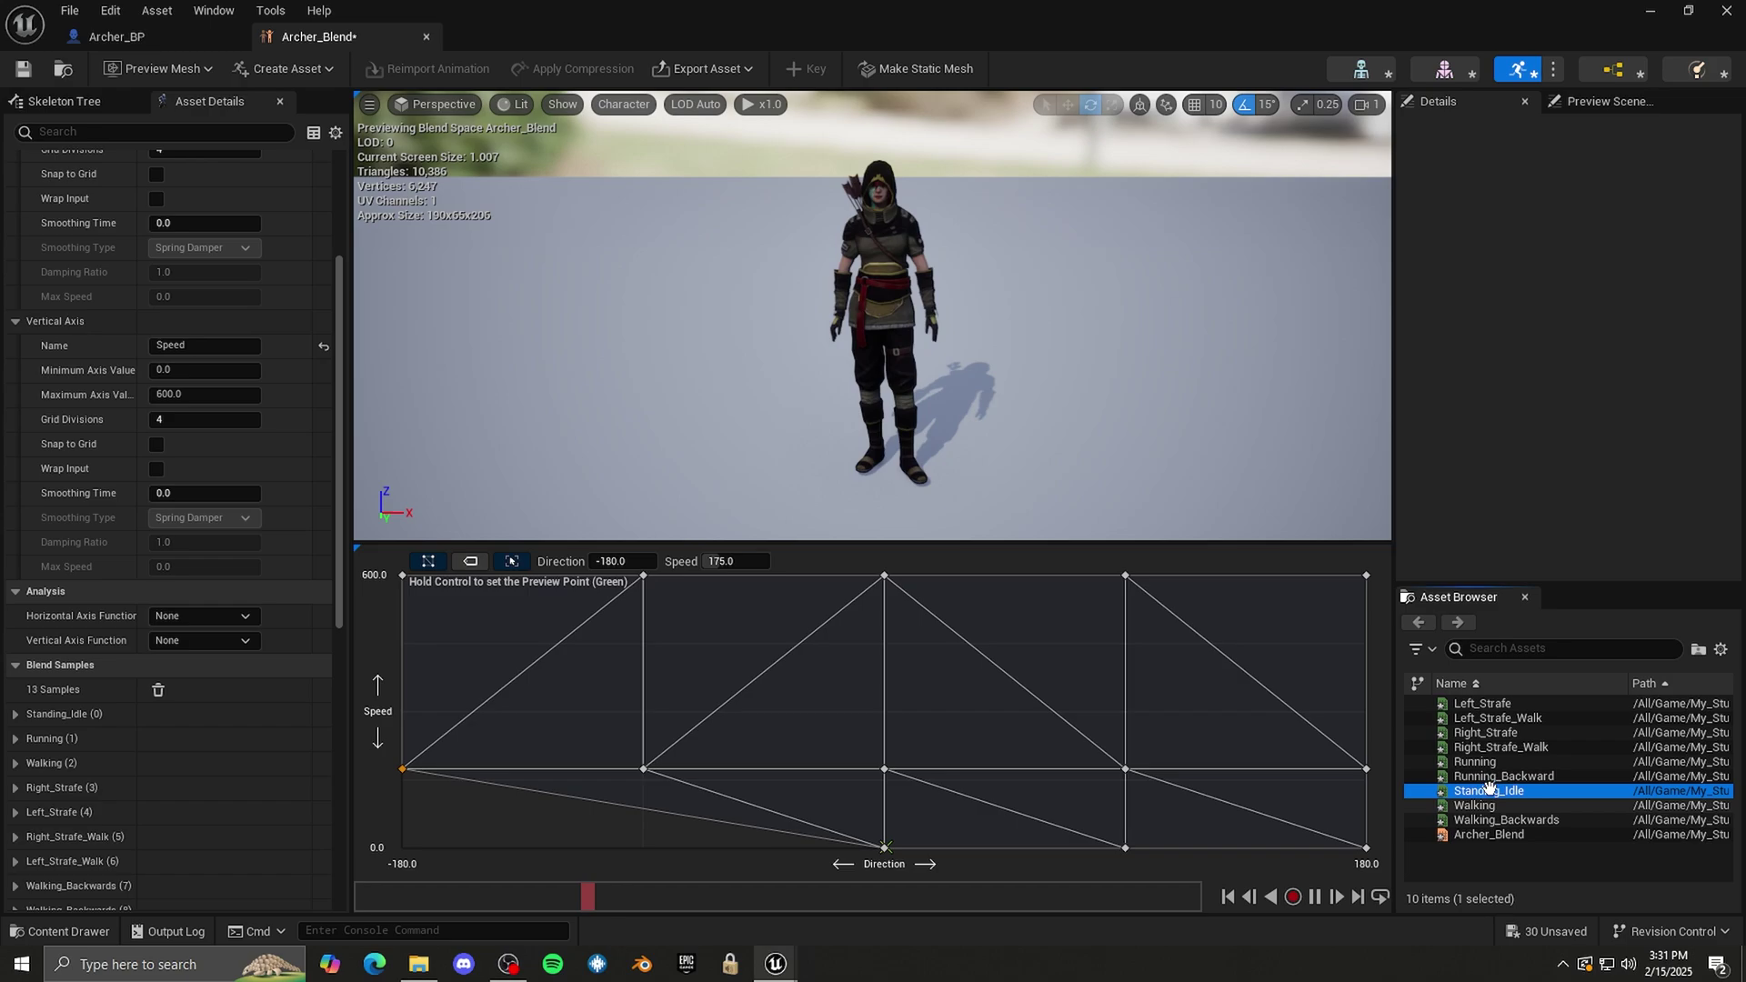
pyautogui.moveTo(1492, 790); pyautogui.dragTo(645, 848)
pyautogui.moveTo(1525, 780); pyautogui.dragTo(403, 847)
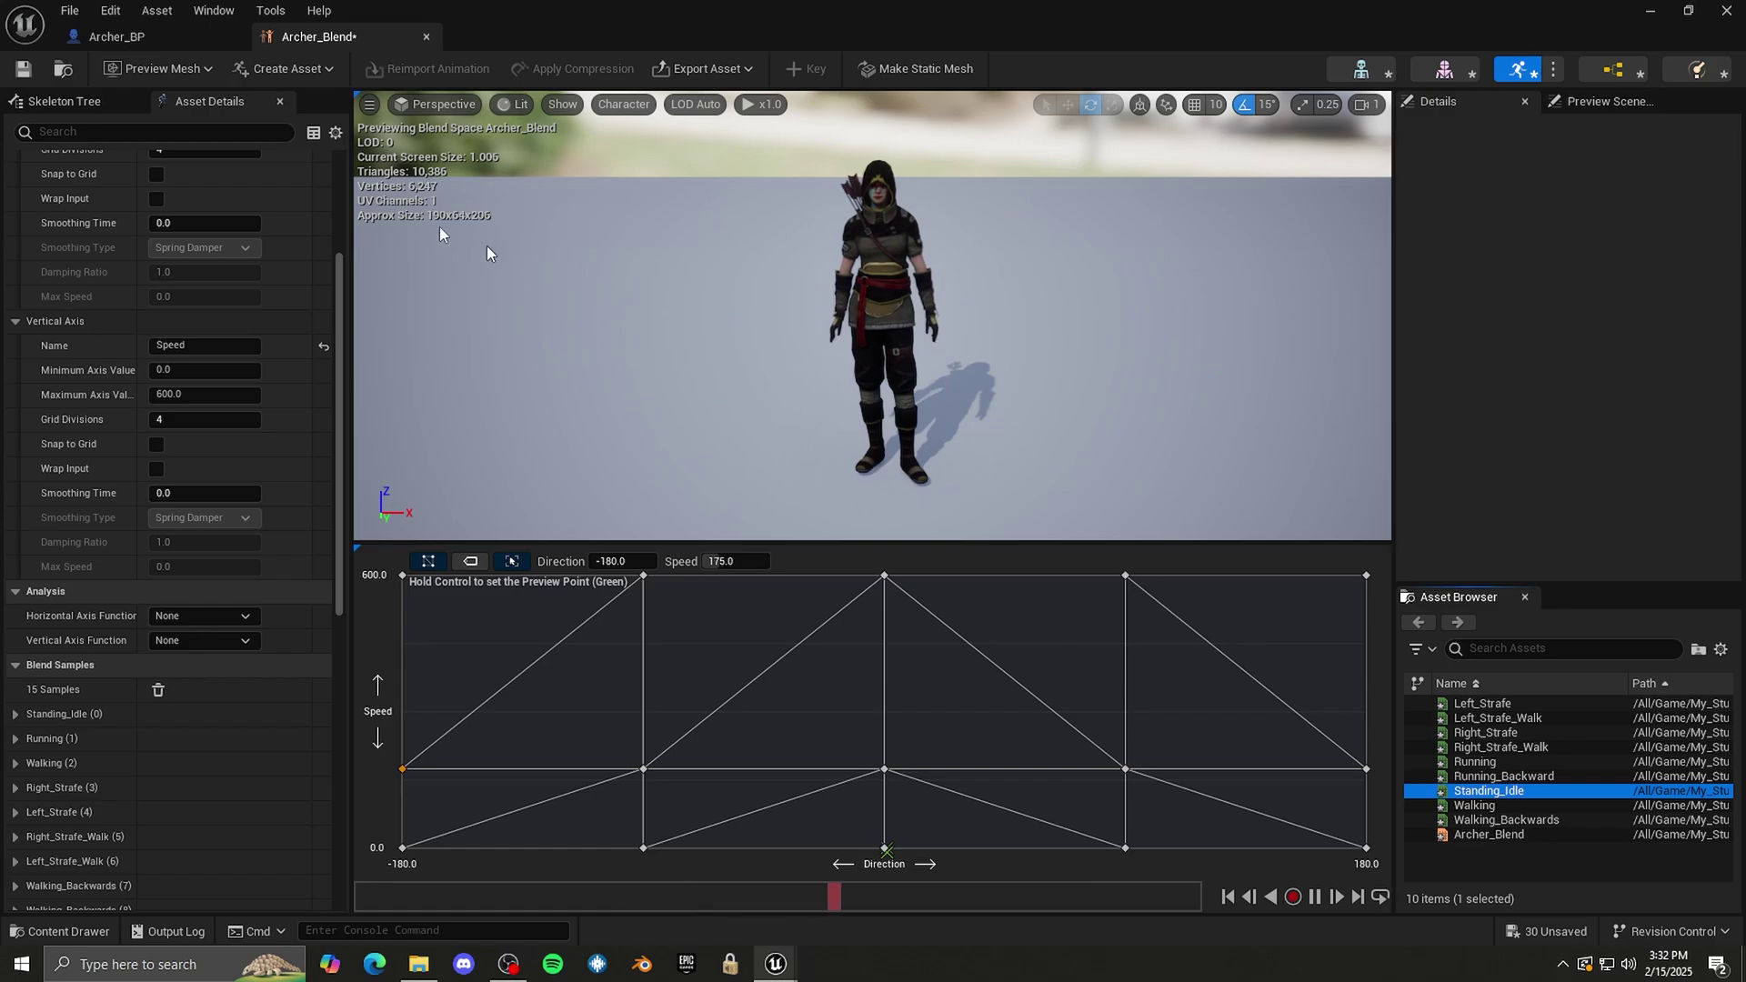
pyautogui.click(23, 70)
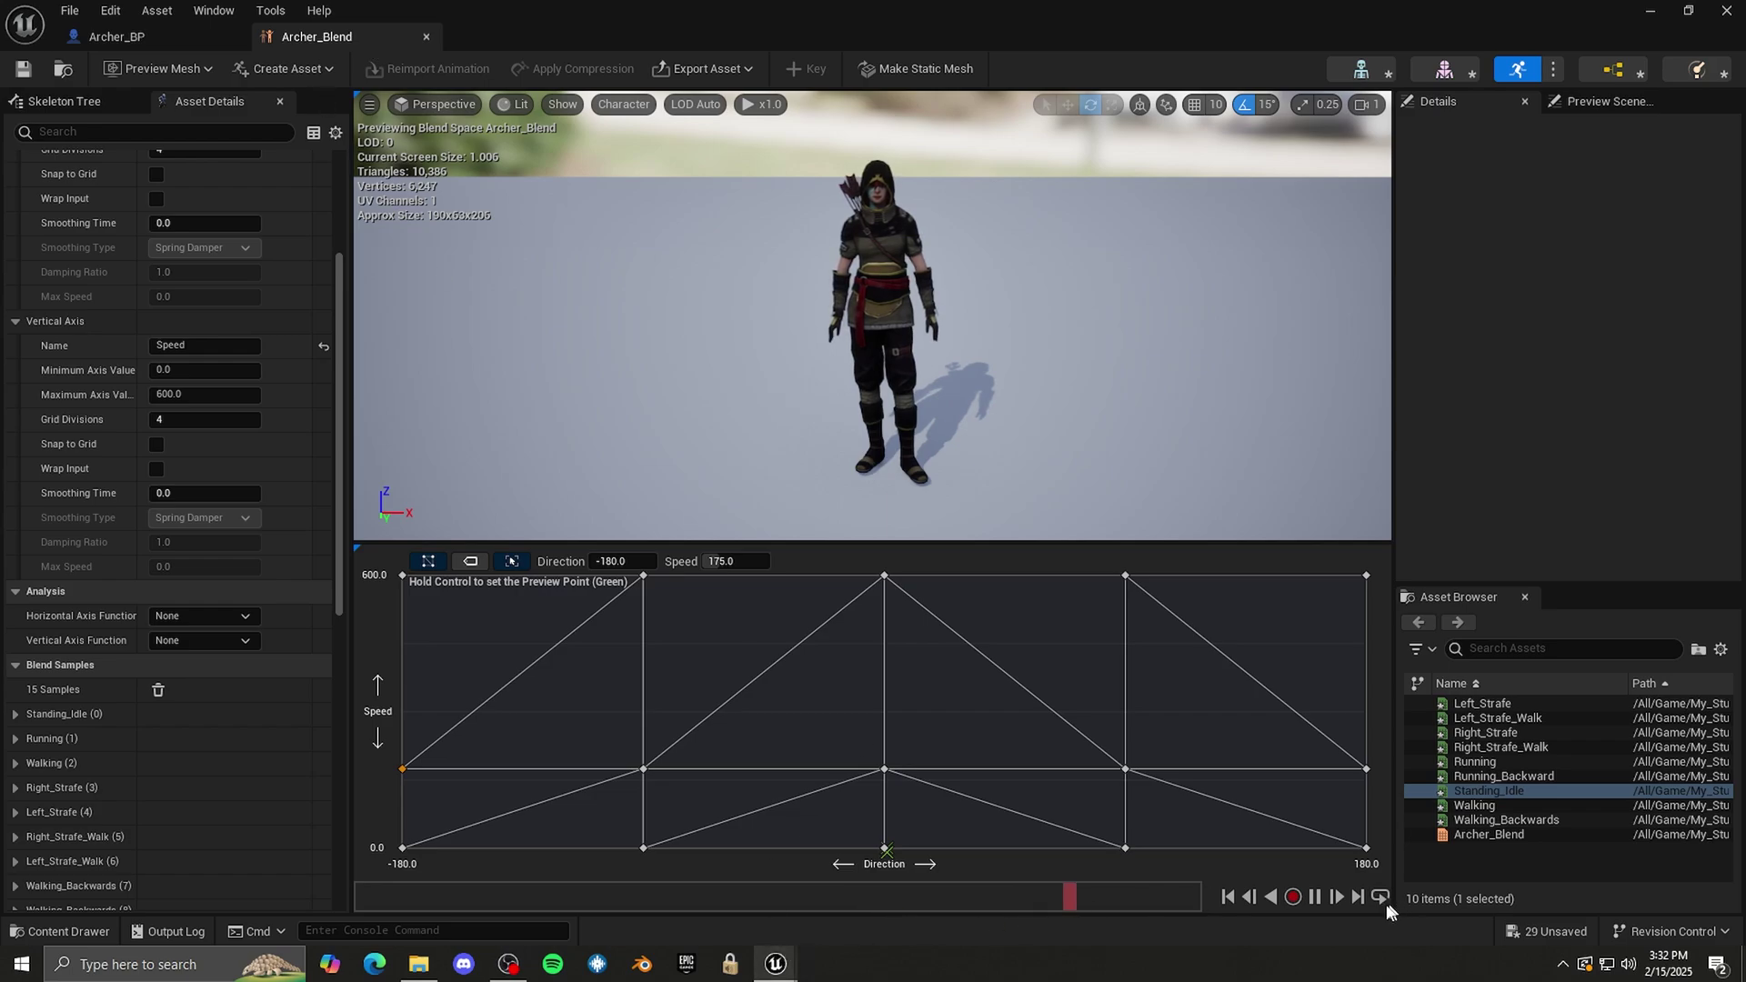
# - Open the Archer_AnimBP animation blueprint and close its compiler results
pyautogui.hotkey('ctrl', 'space')
pyautogui.doubleClick(598, 188)
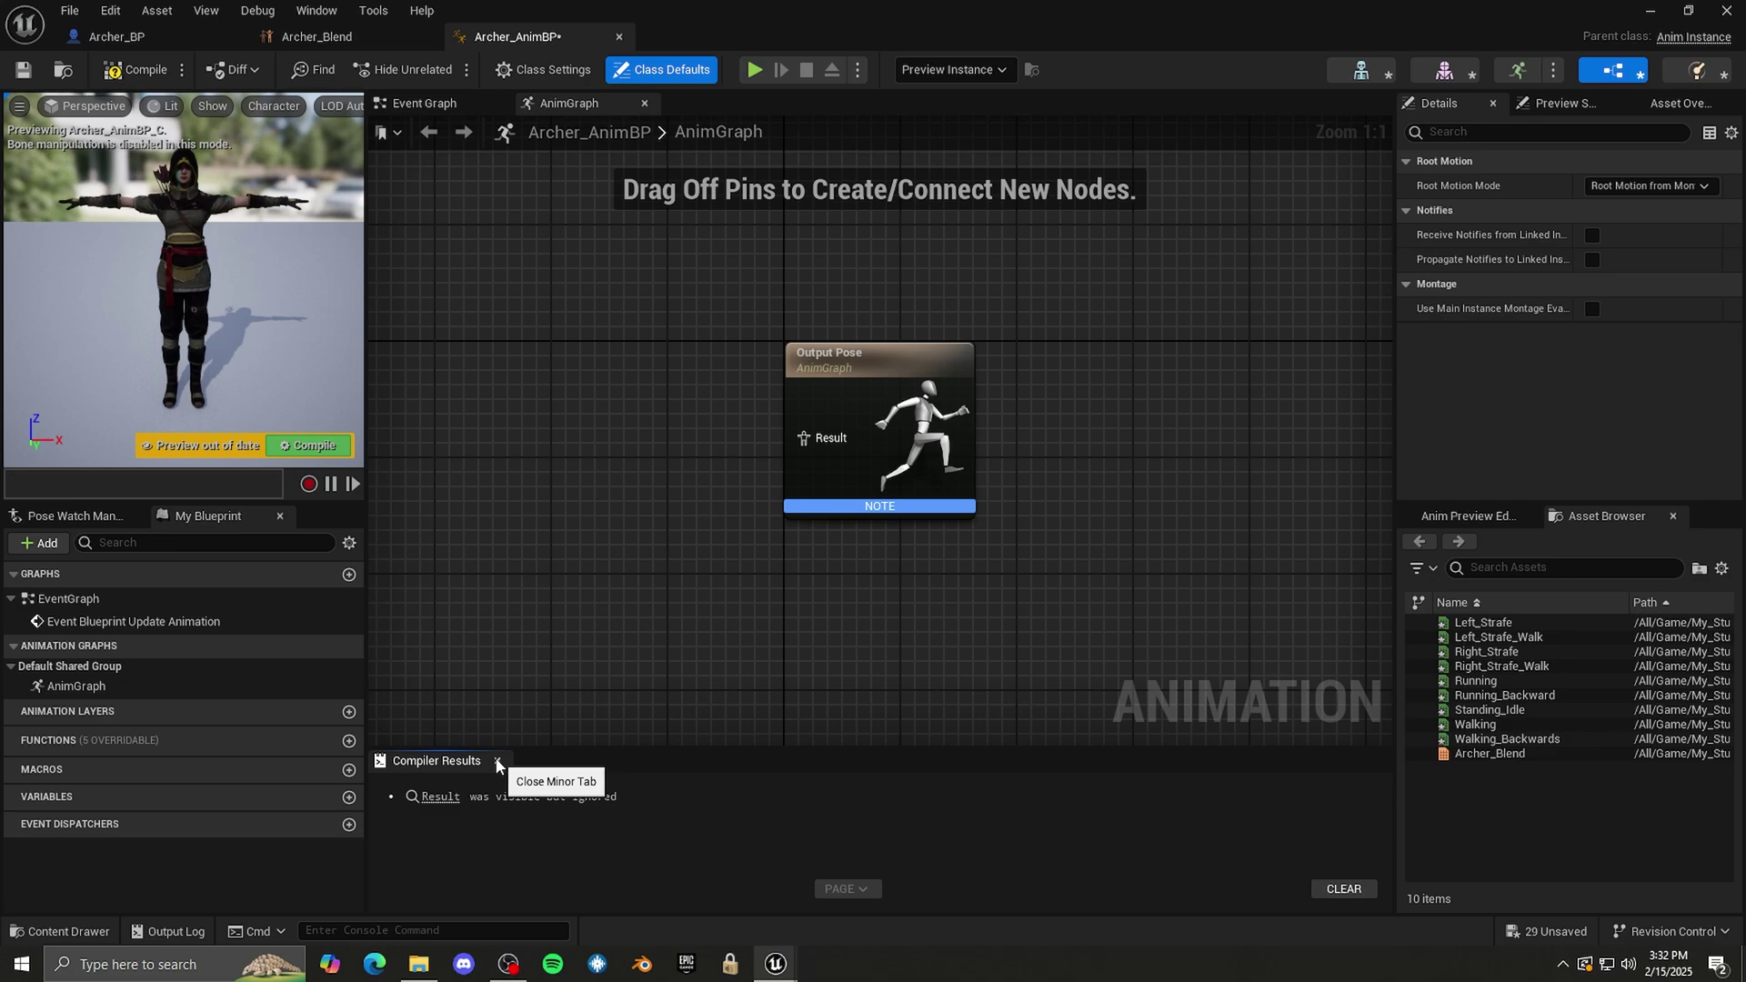
pyautogui.click(497, 762)
# - Add a state machine named Bisic to the AnimGraph, well before the Output Pose node
pyautogui.moveTo(546, 637); pyautogui.dragTo(685, 641, button='right')
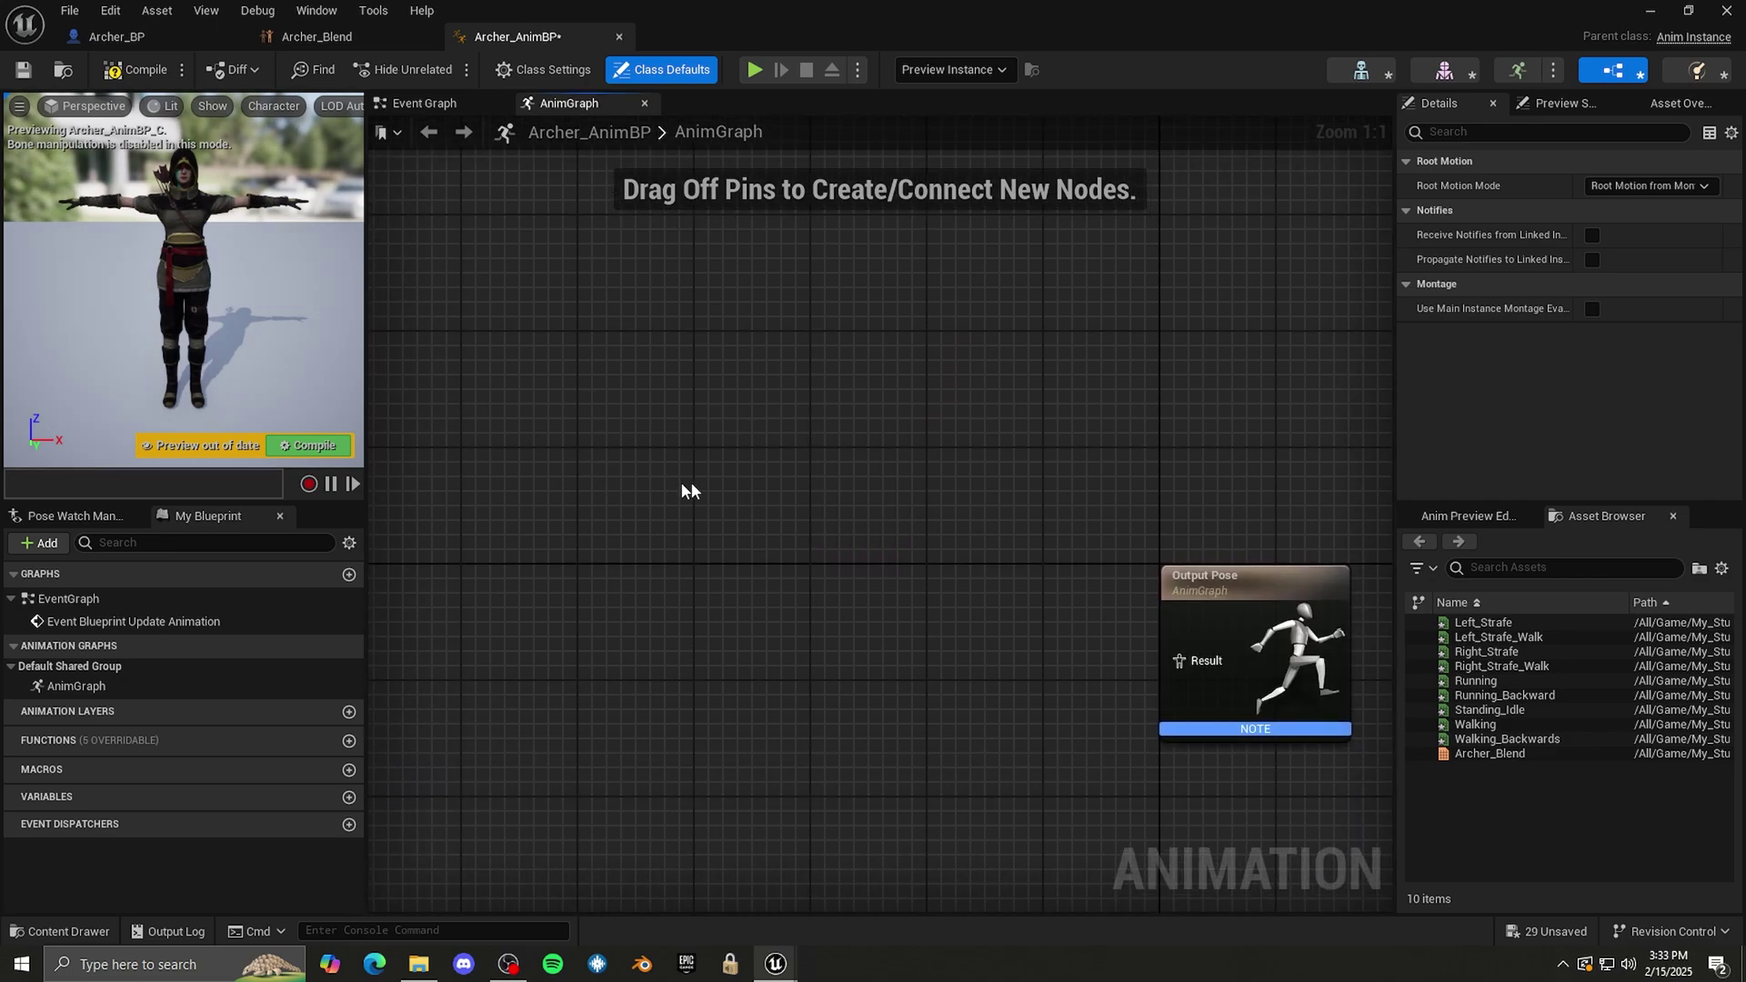
pyautogui.rightClick(614, 482)
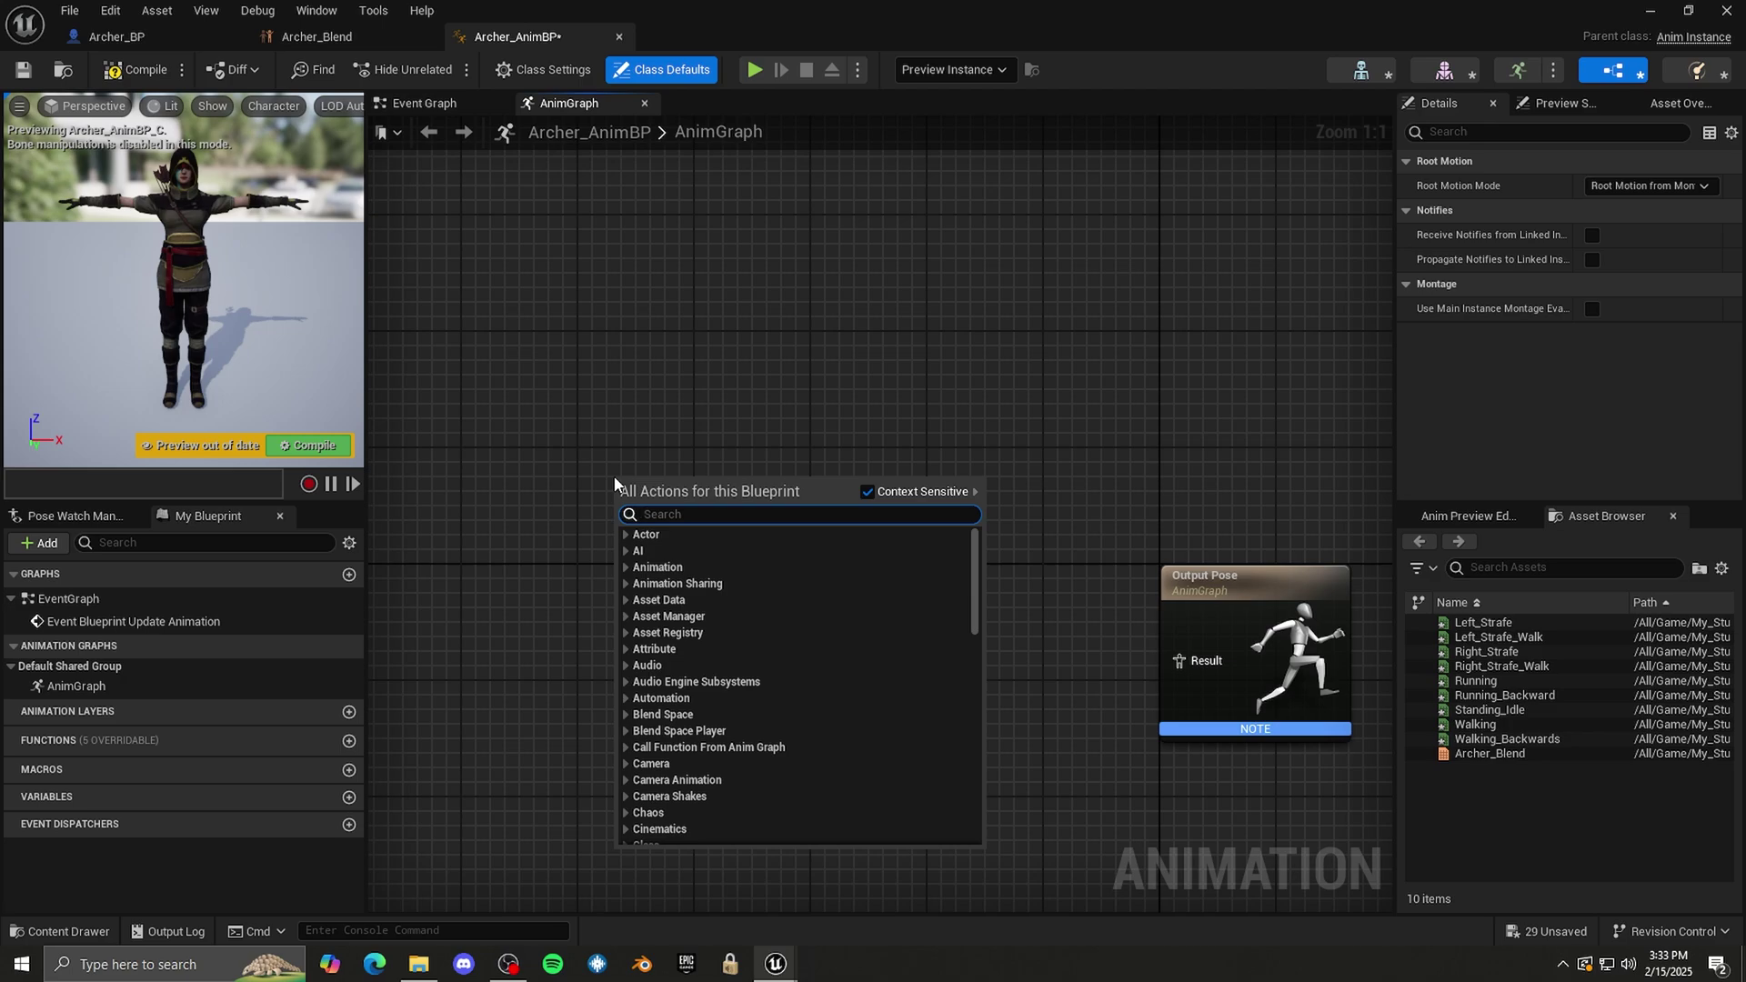
pyautogui.write('state mac')
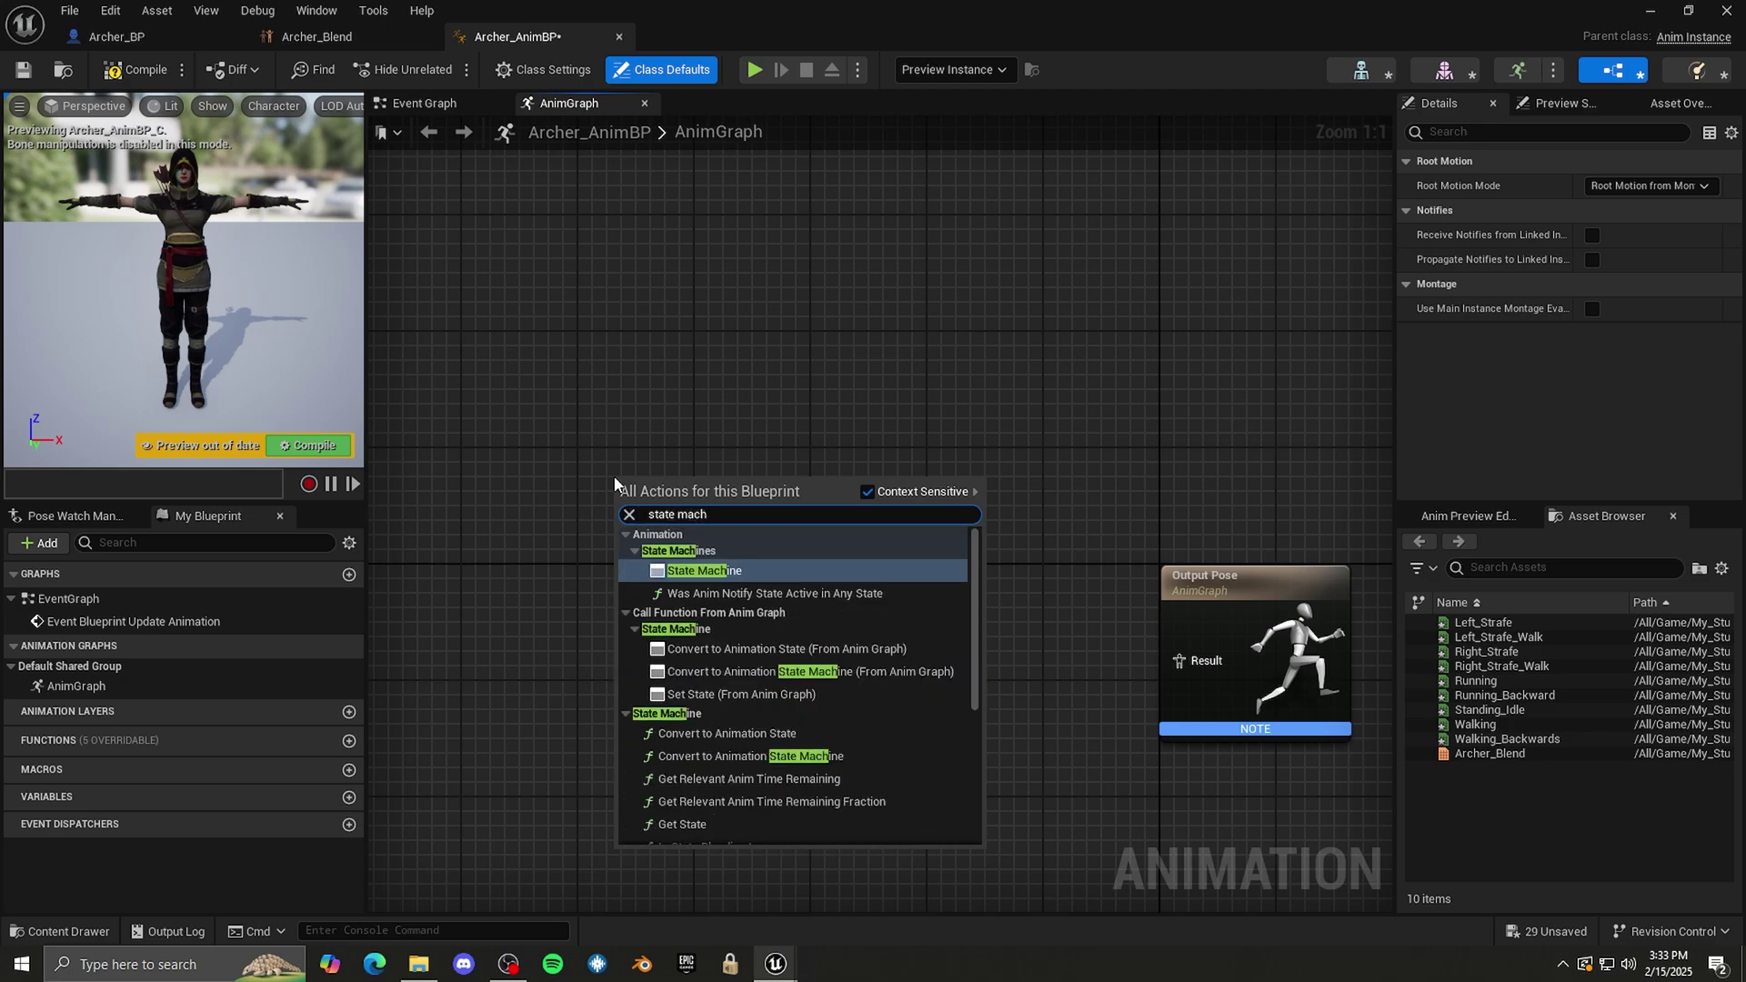
pyautogui.write('h')
pyautogui.press('Return')
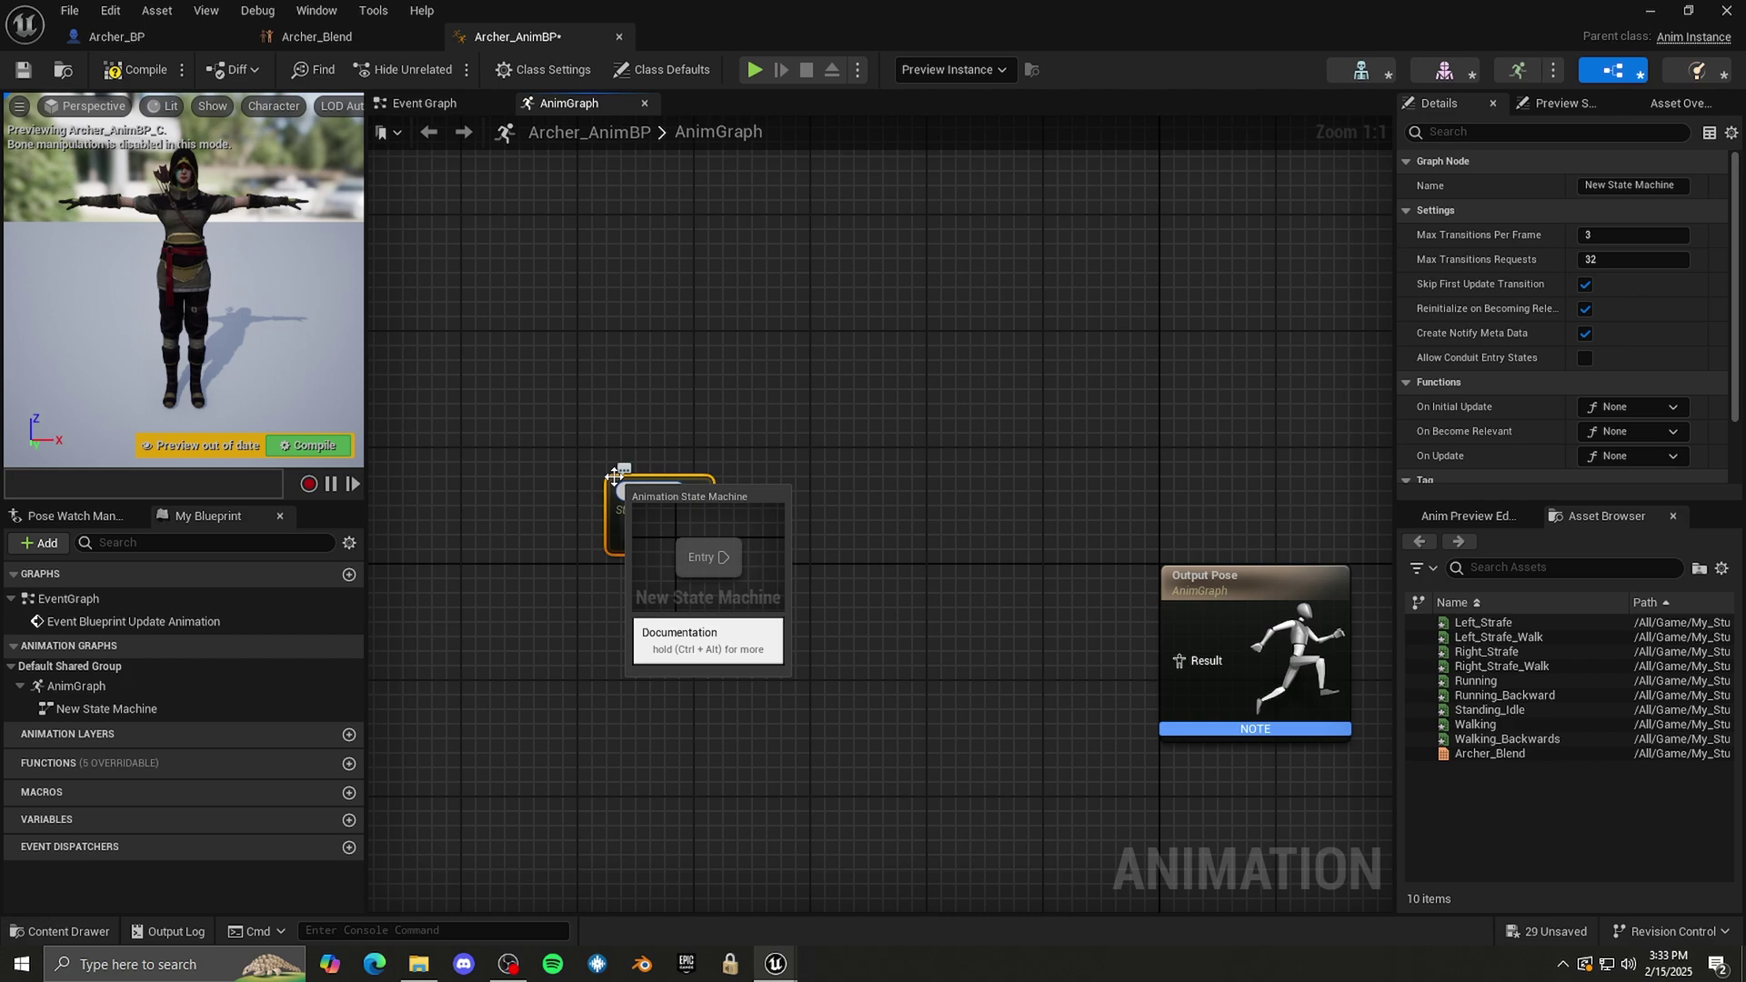
pyautogui.press('Return')
# - Feed the Bisic state machine into a new saved cached pose named Bisic and align the two nodes
pyautogui.moveTo(703, 629); pyautogui.dragTo(583, 618, button='right')
pyautogui.moveTo(560, 539); pyautogui.dragTo(757, 546)
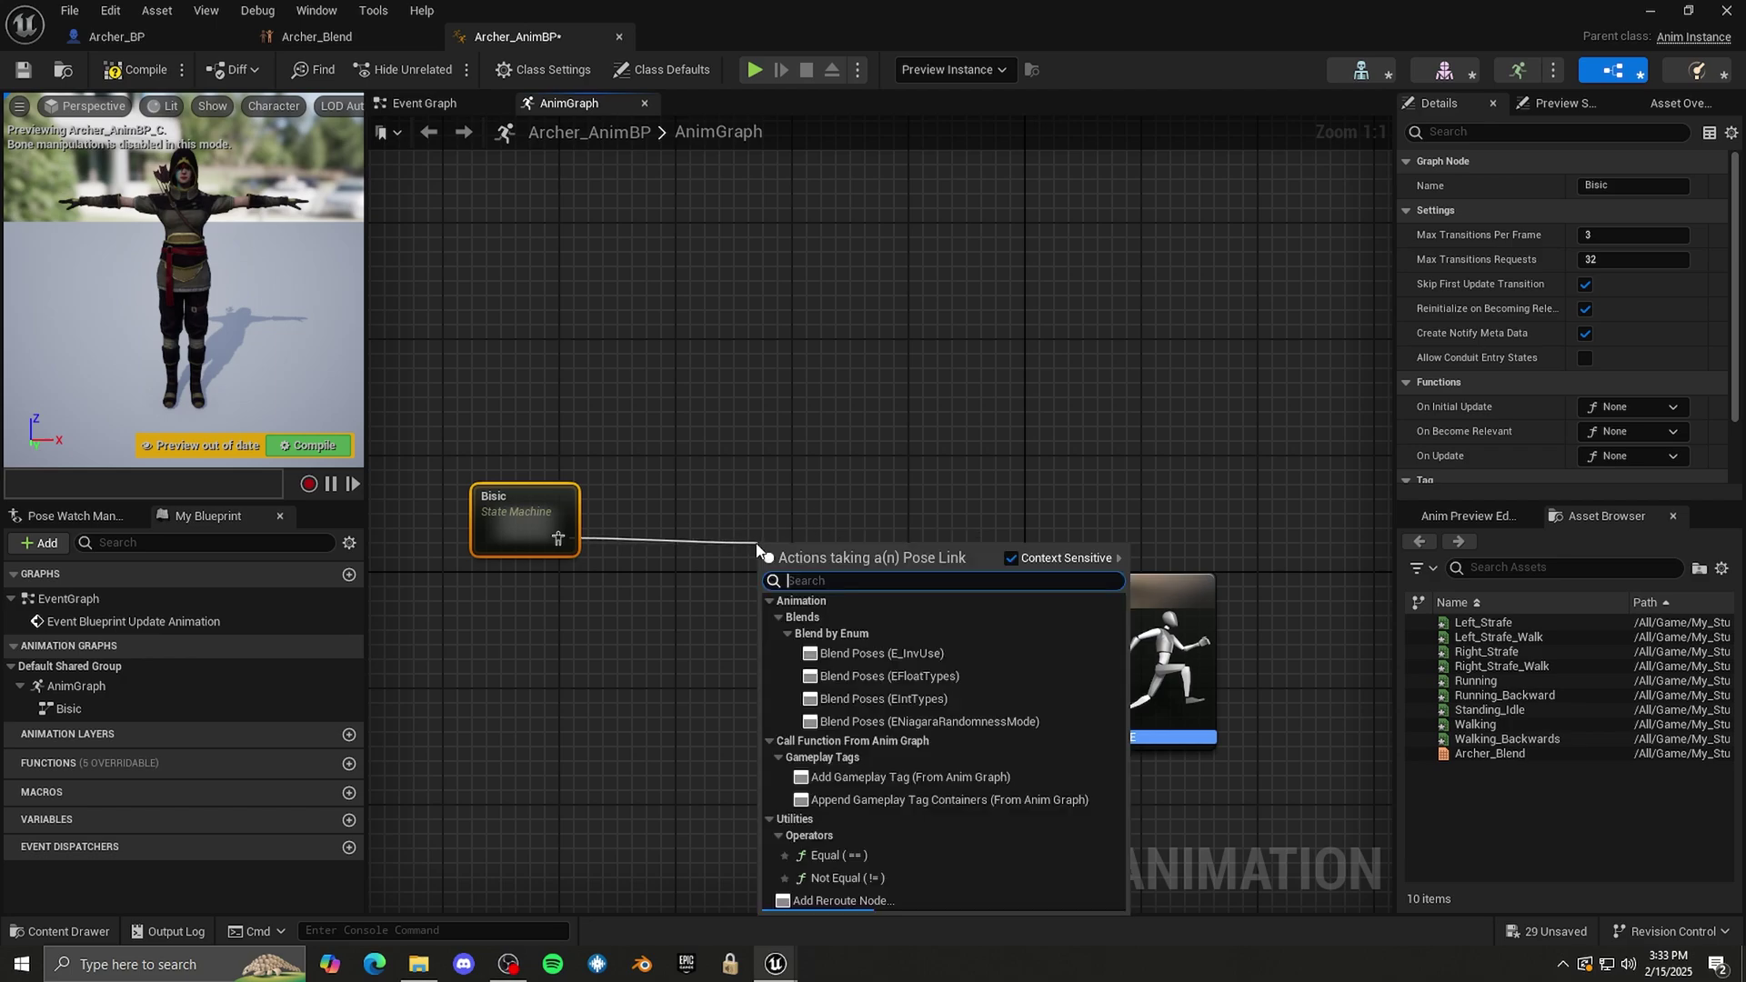
pyautogui.write('cach')
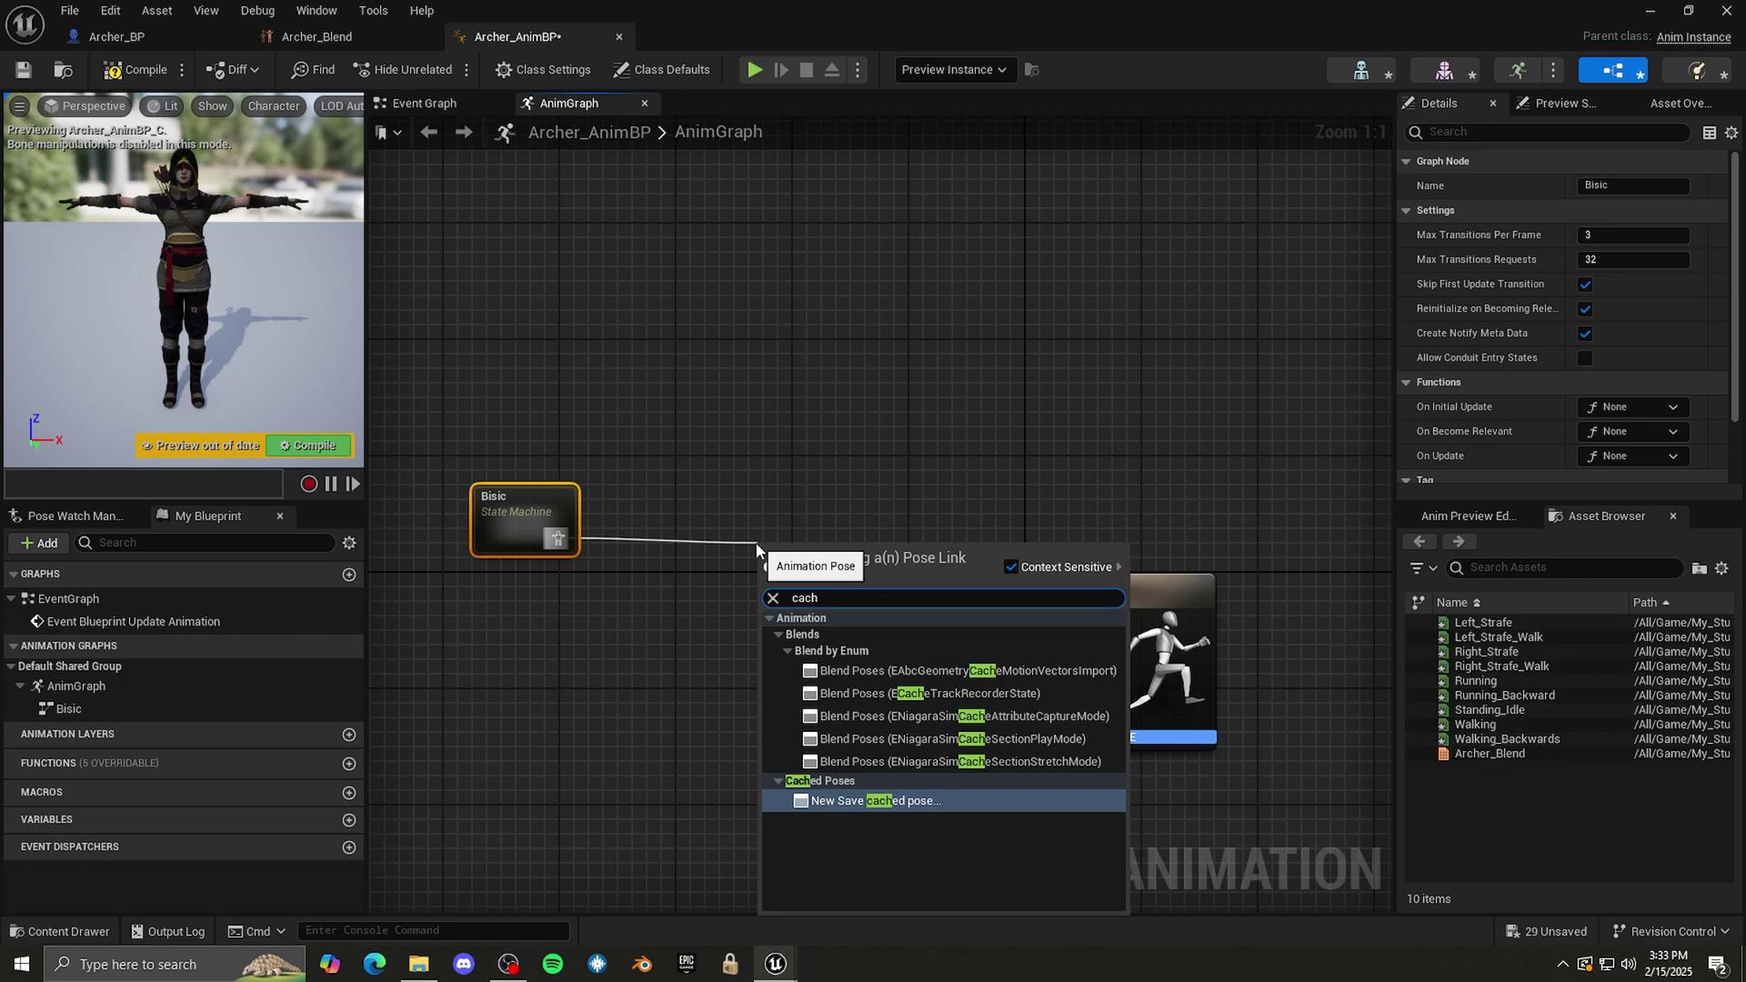
pyautogui.press('Return')
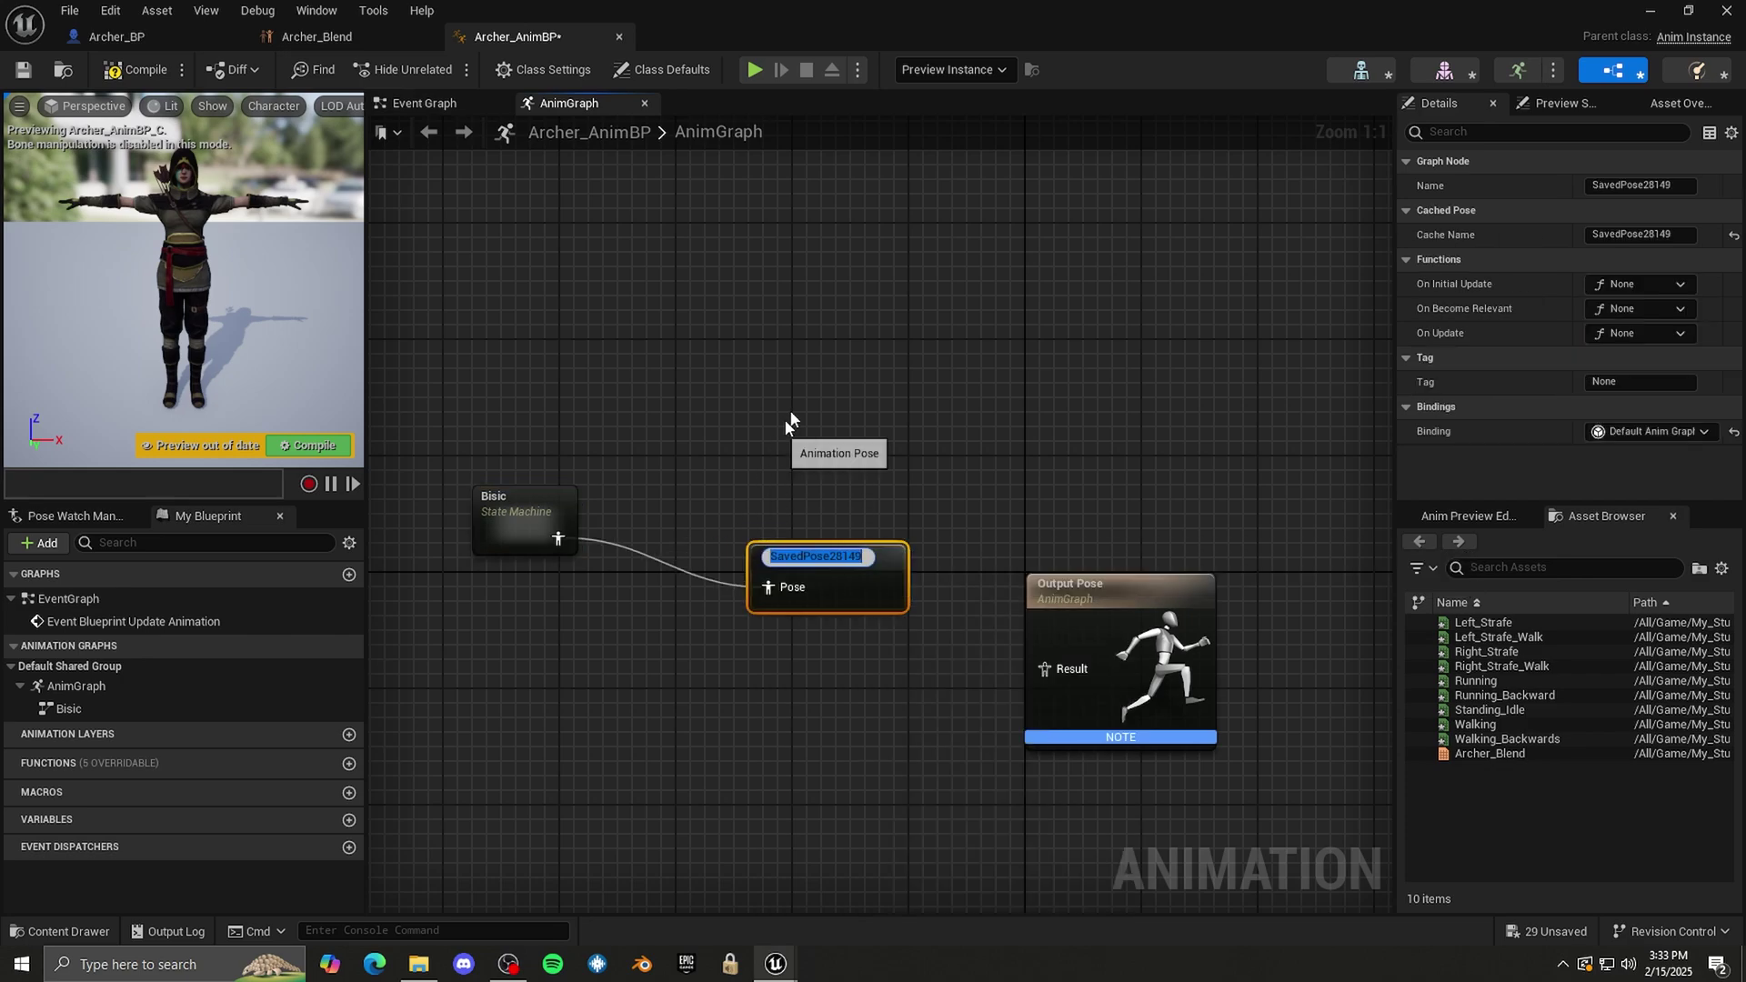
pyautogui.write('Bisic')
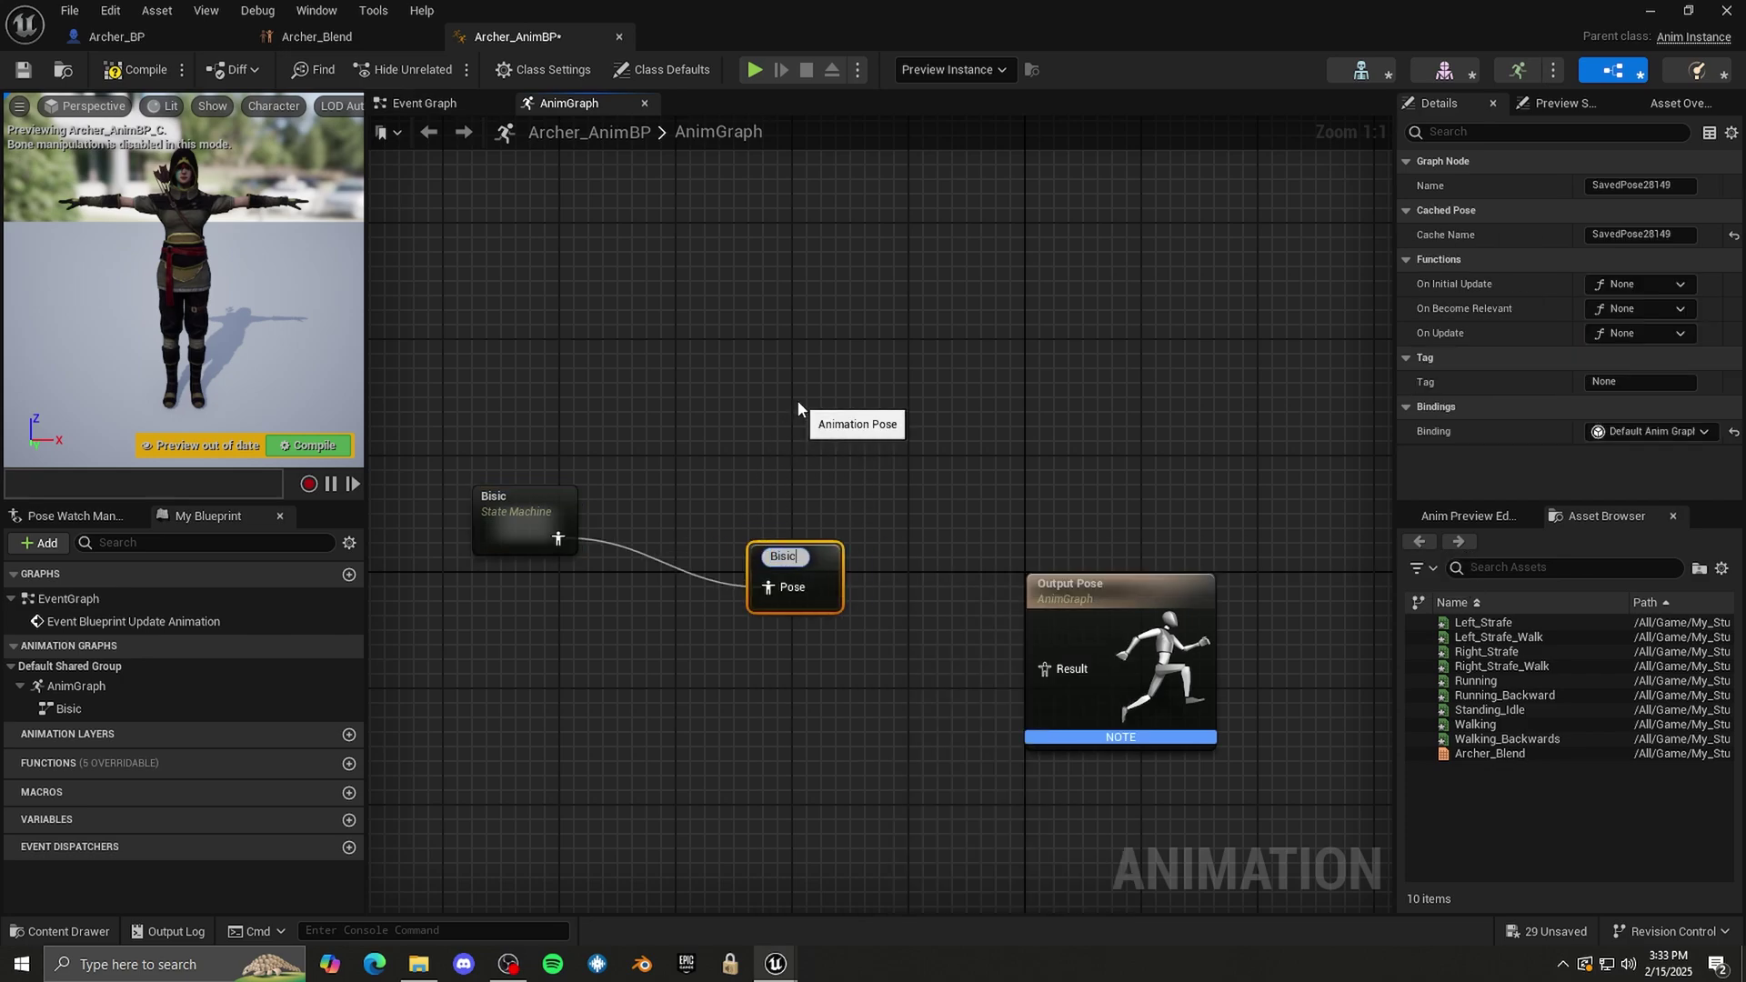
pyautogui.moveTo(796, 400); pyautogui.dragTo(544, 553)
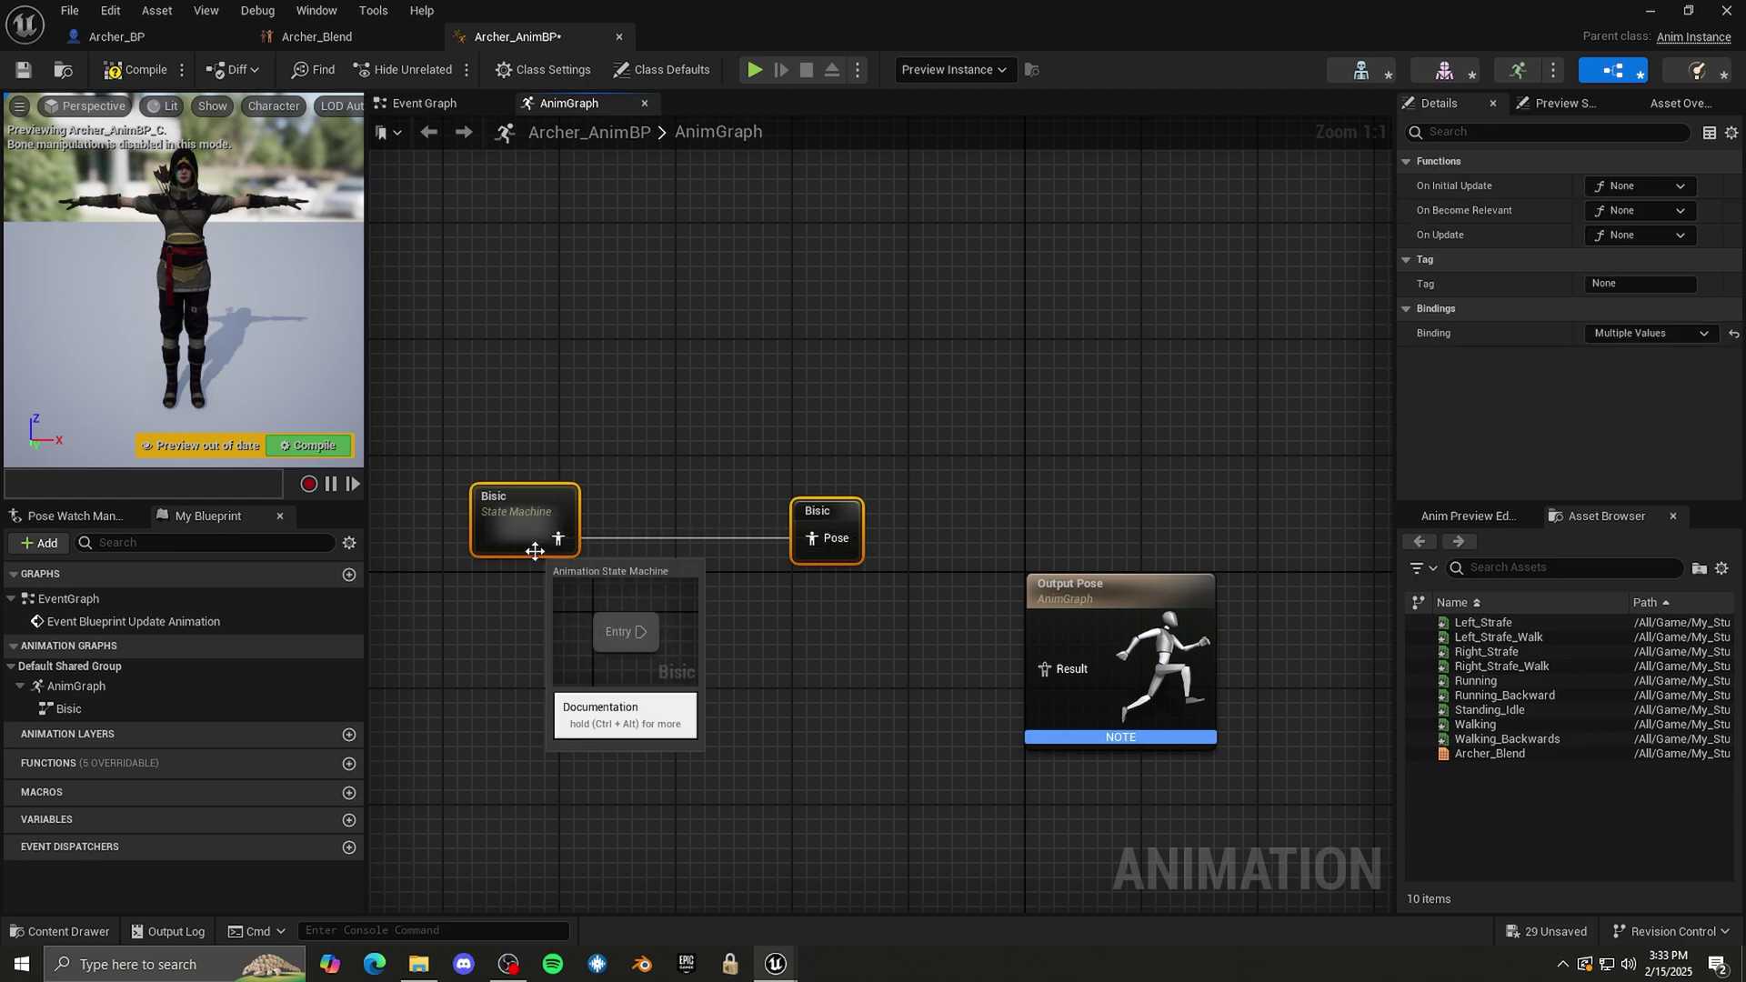
pyautogui.moveTo(760, 660); pyautogui.dragTo(733, 579, button='right')
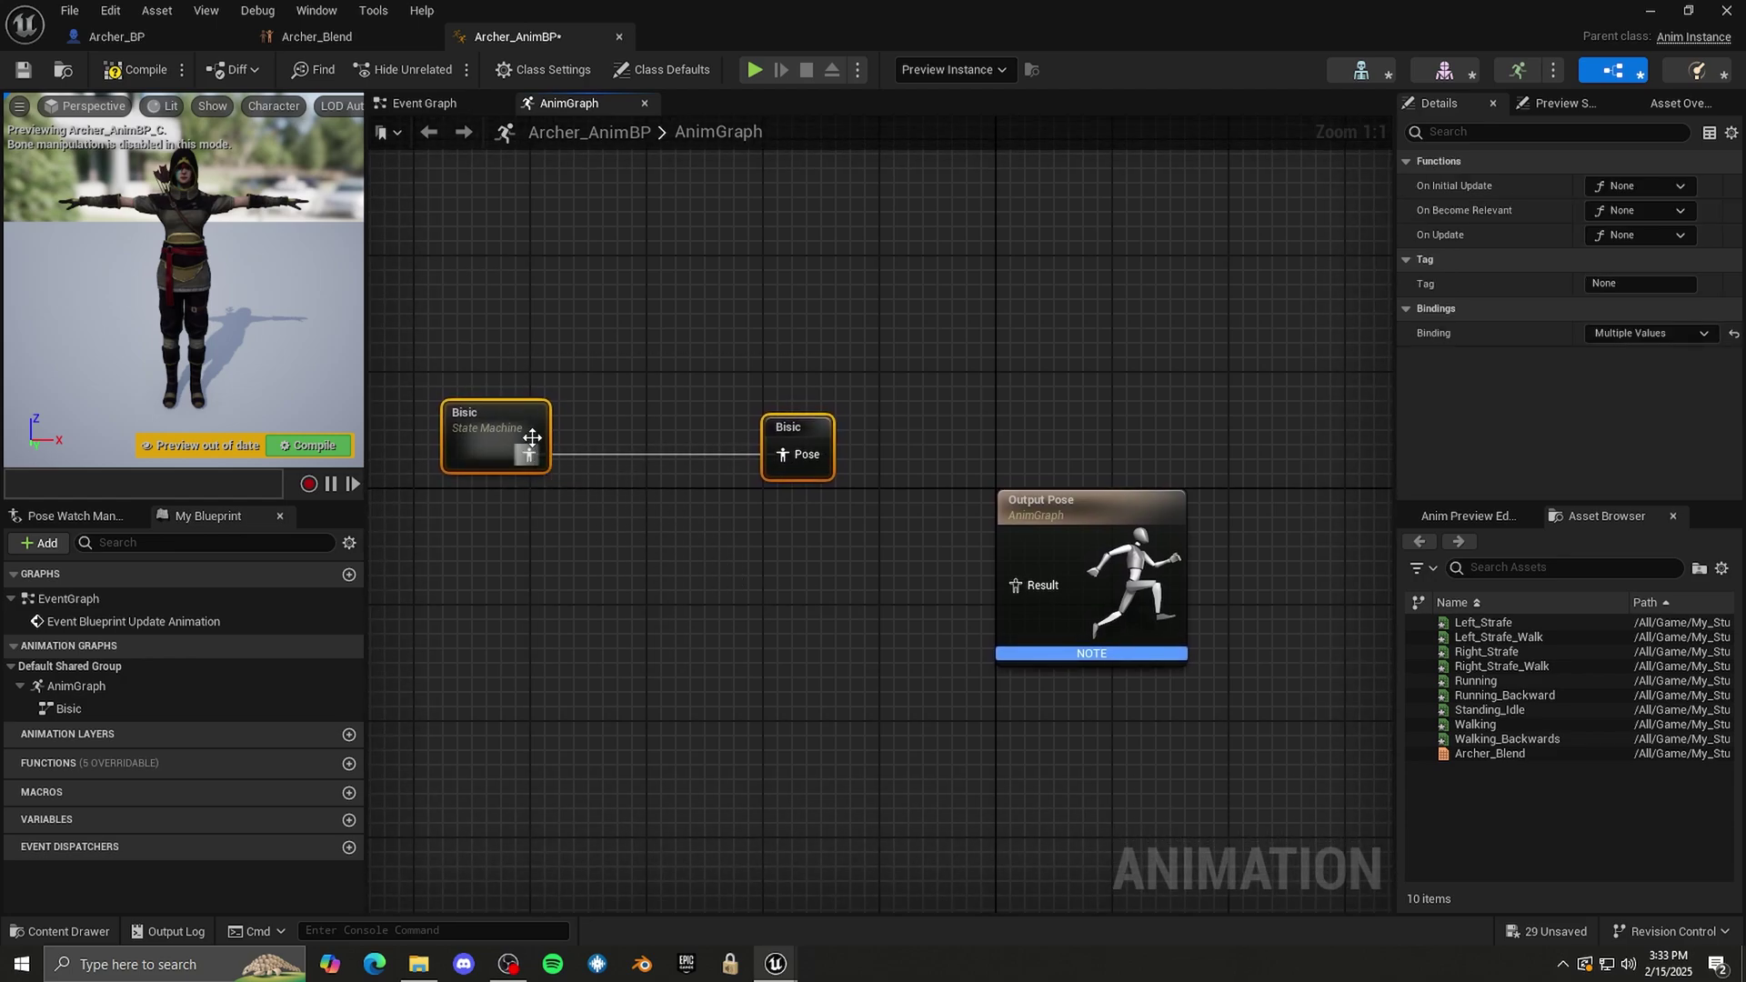
pyautogui.click(534, 466)
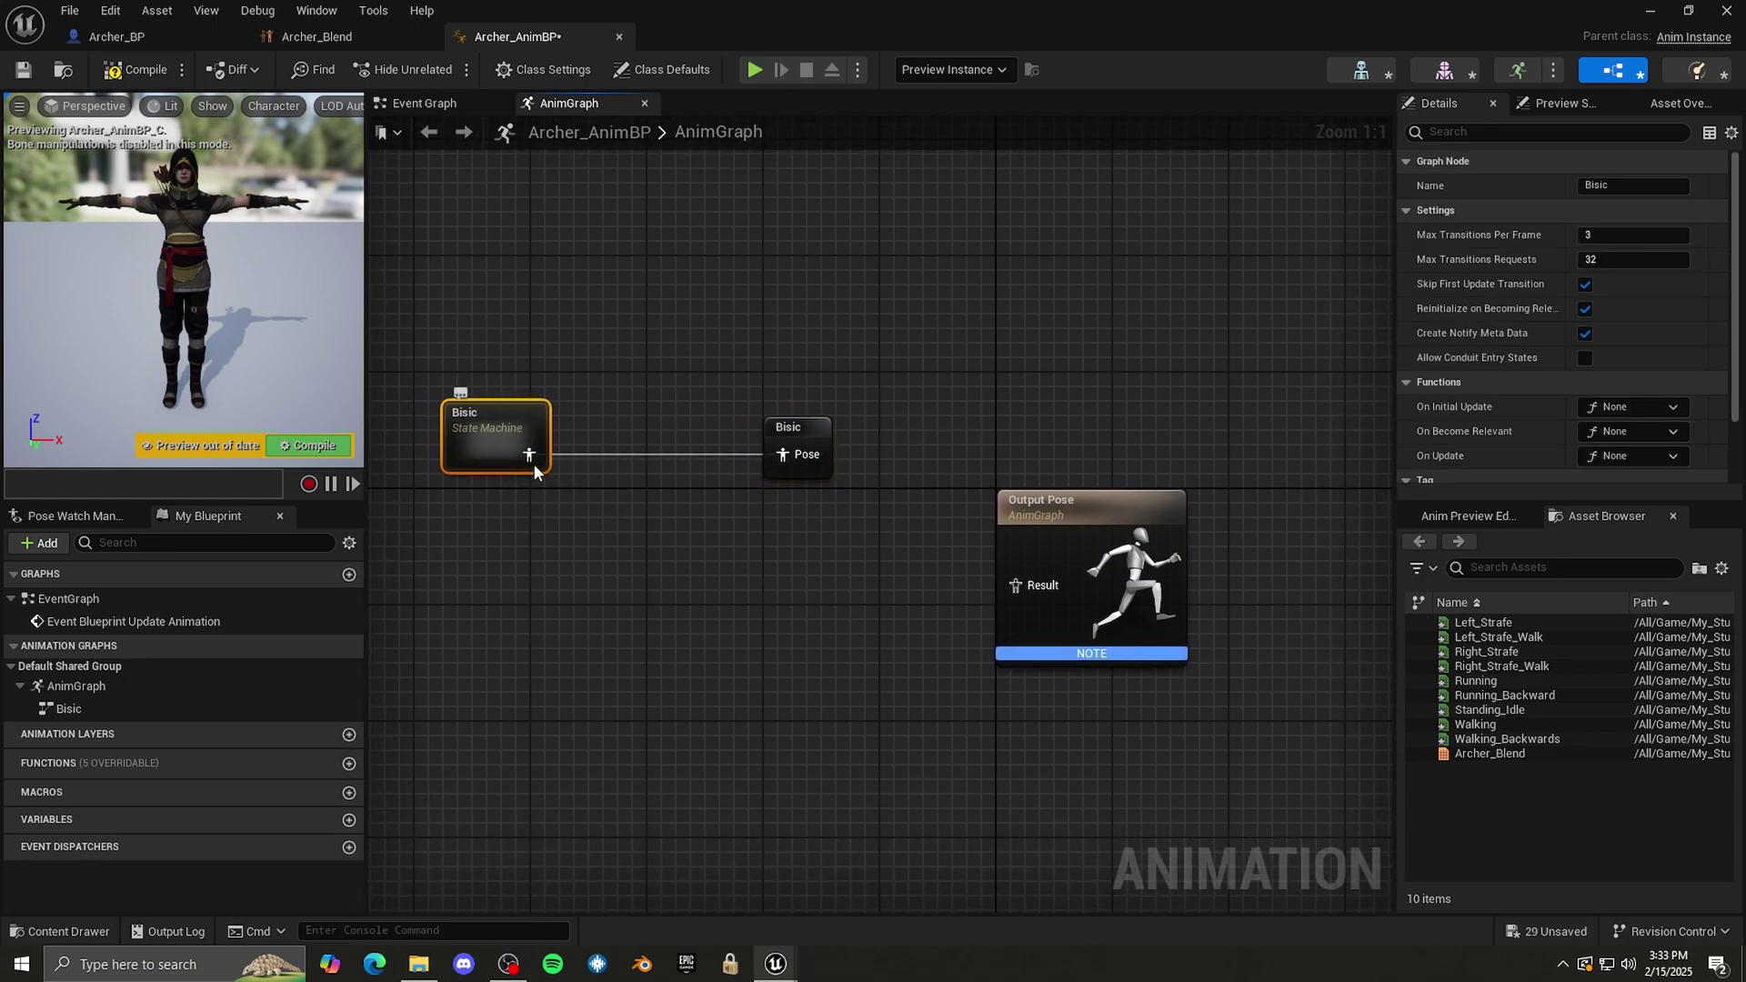
pyautogui.click(1053, 521)
pyautogui.moveTo(613, 528); pyautogui.dragTo(749, 527, button='right')
pyautogui.click(587, 422)
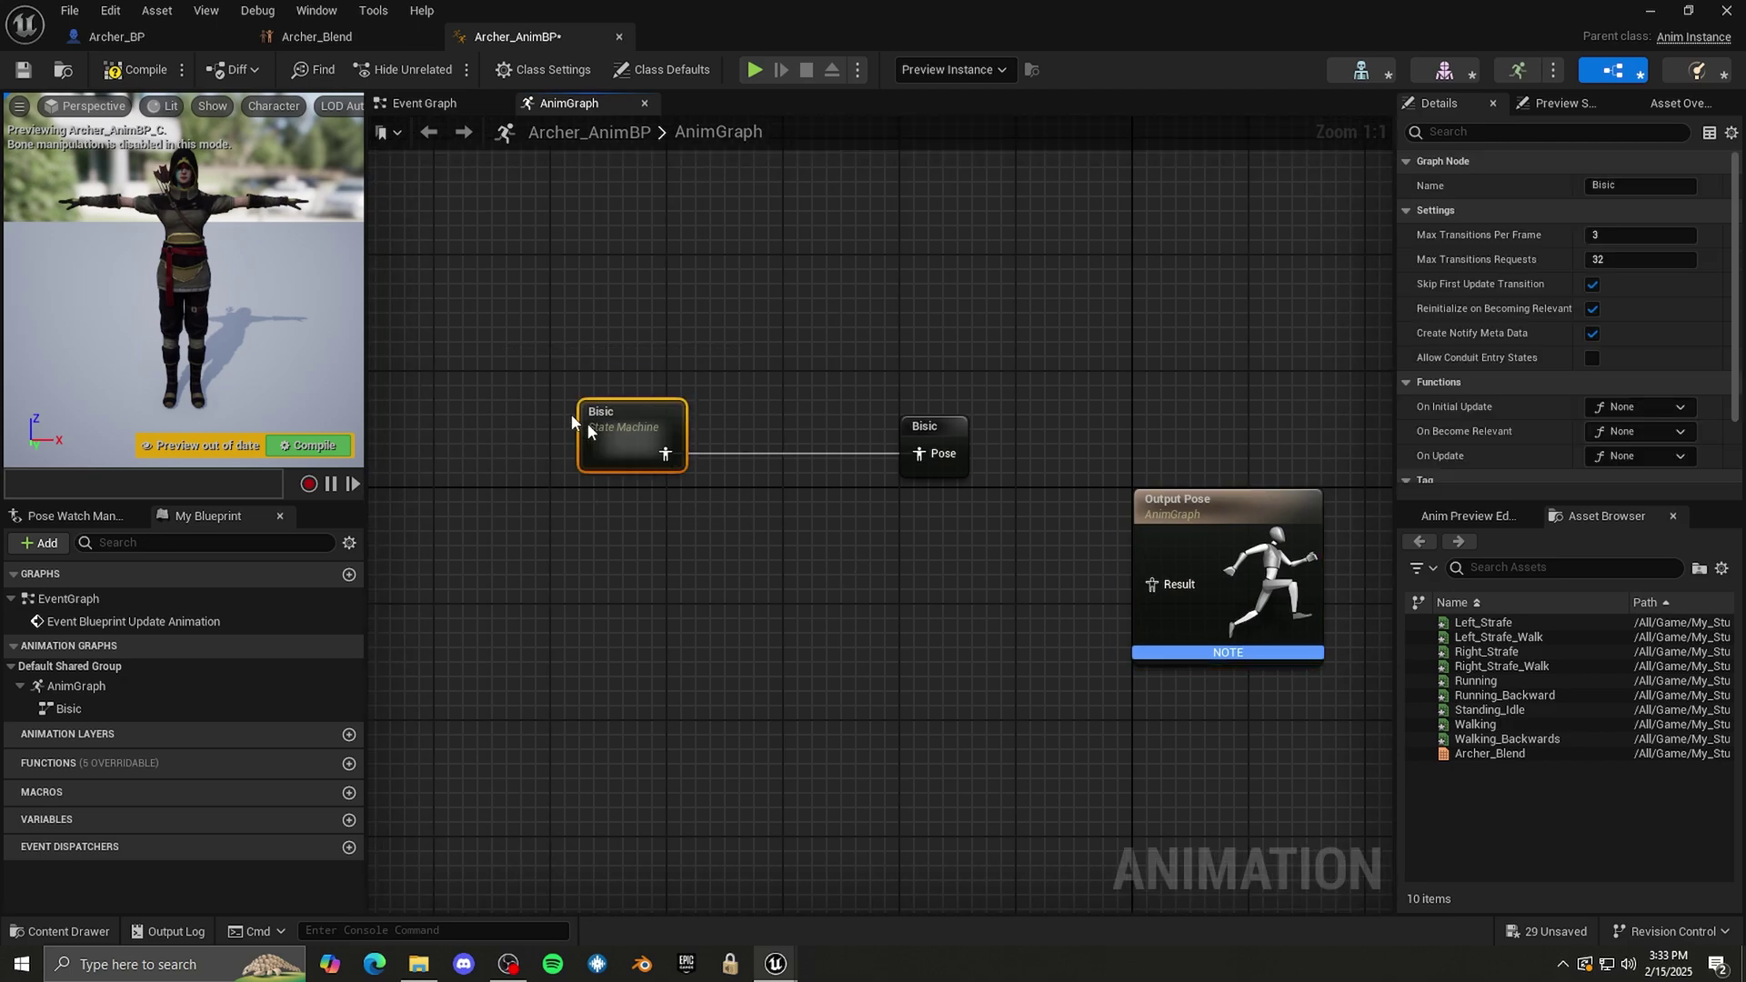
pyautogui.moveTo(971, 403); pyautogui.dragTo(946, 442, button='right')
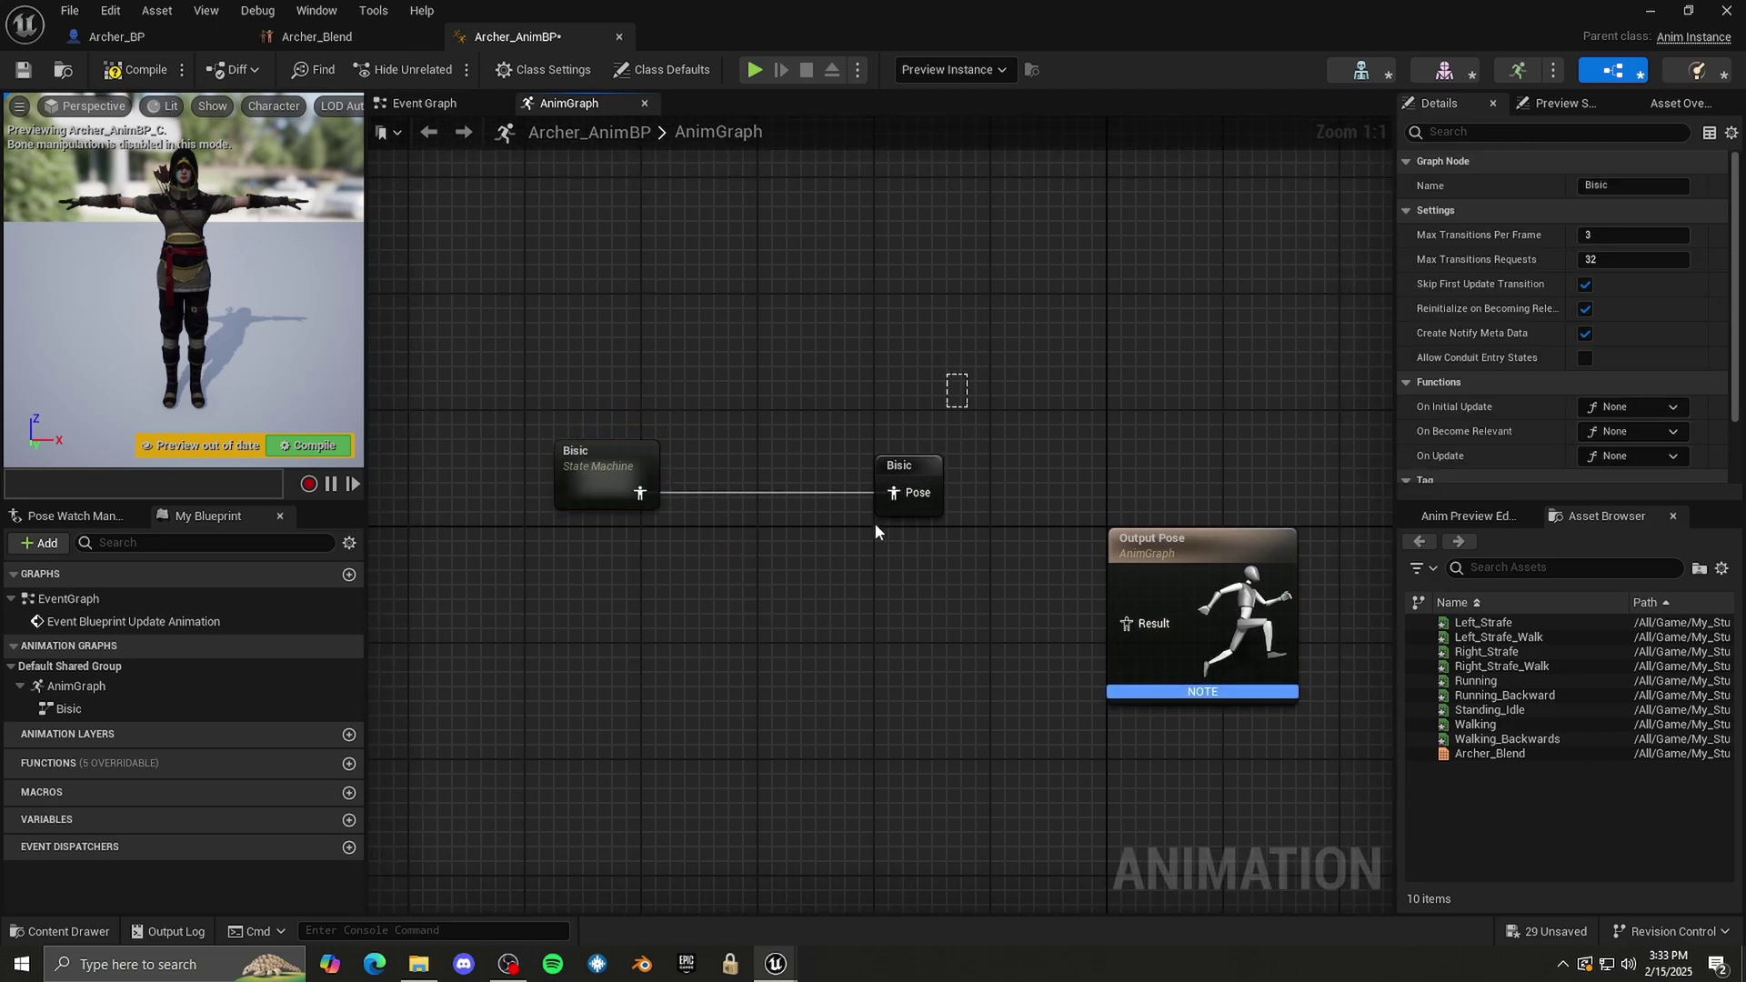
pyautogui.moveTo(875, 526); pyautogui.dragTo(853, 554)
pyautogui.moveTo(1015, 342); pyautogui.dragTo(837, 558)
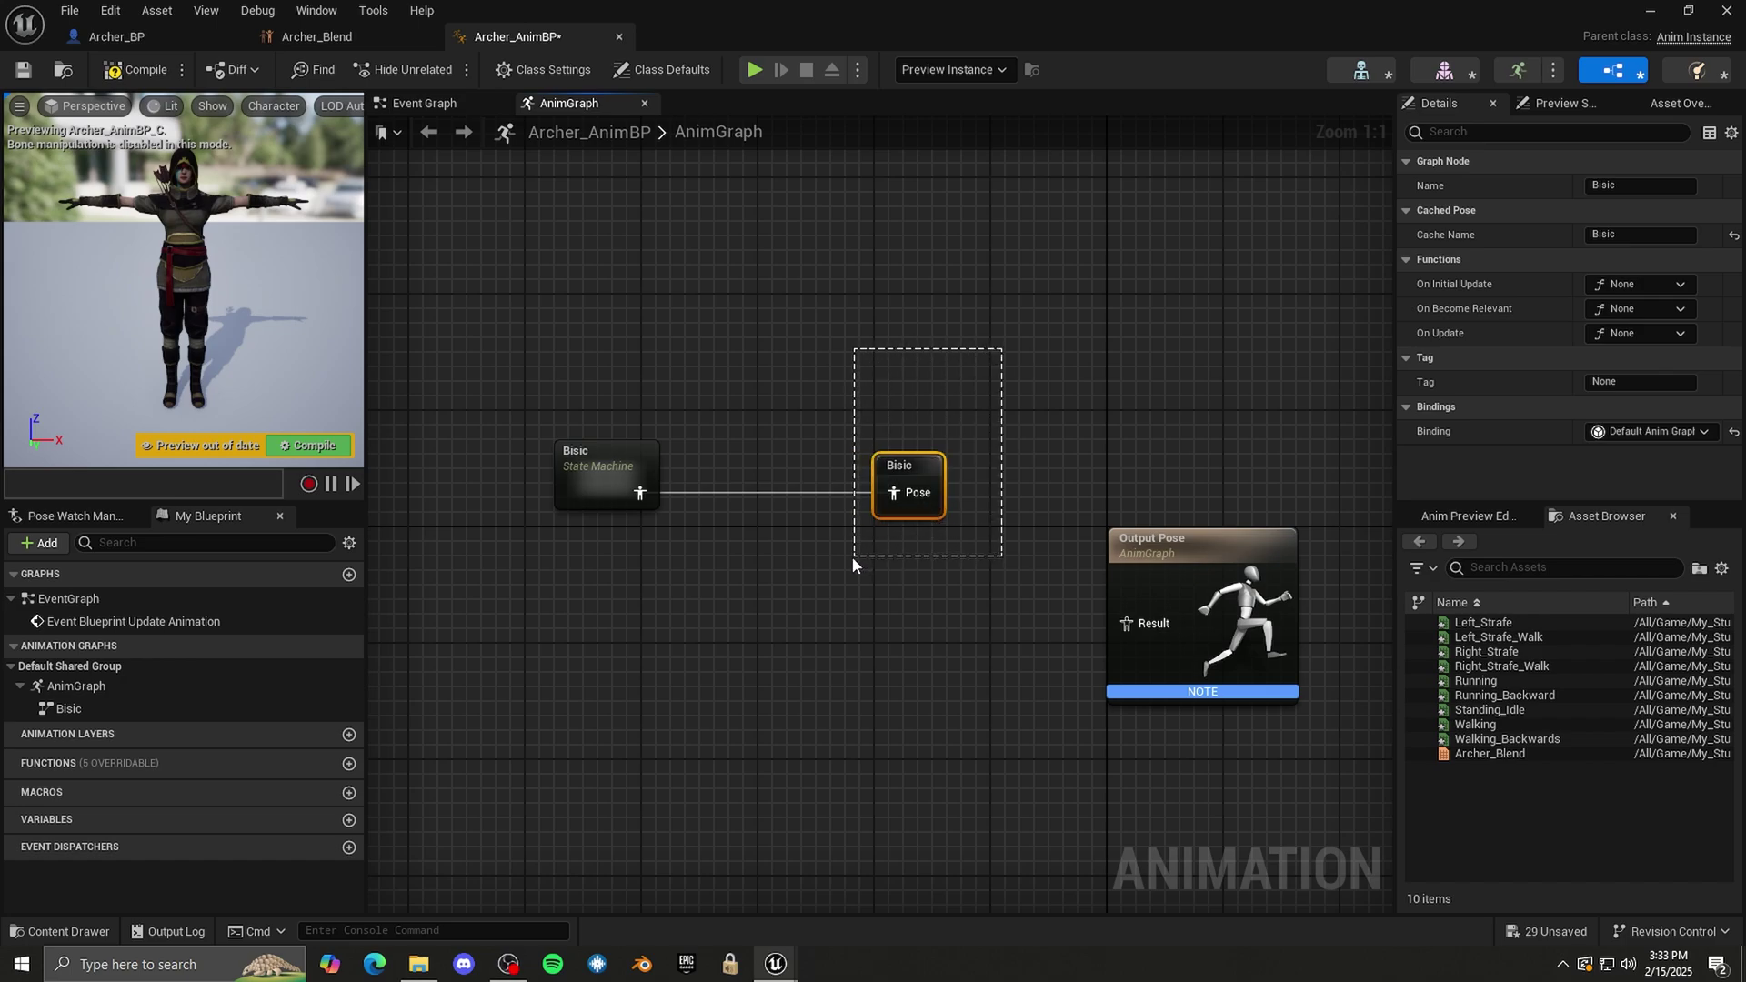
pyautogui.moveTo(797, 582); pyautogui.dragTo(877, 495, button='right')
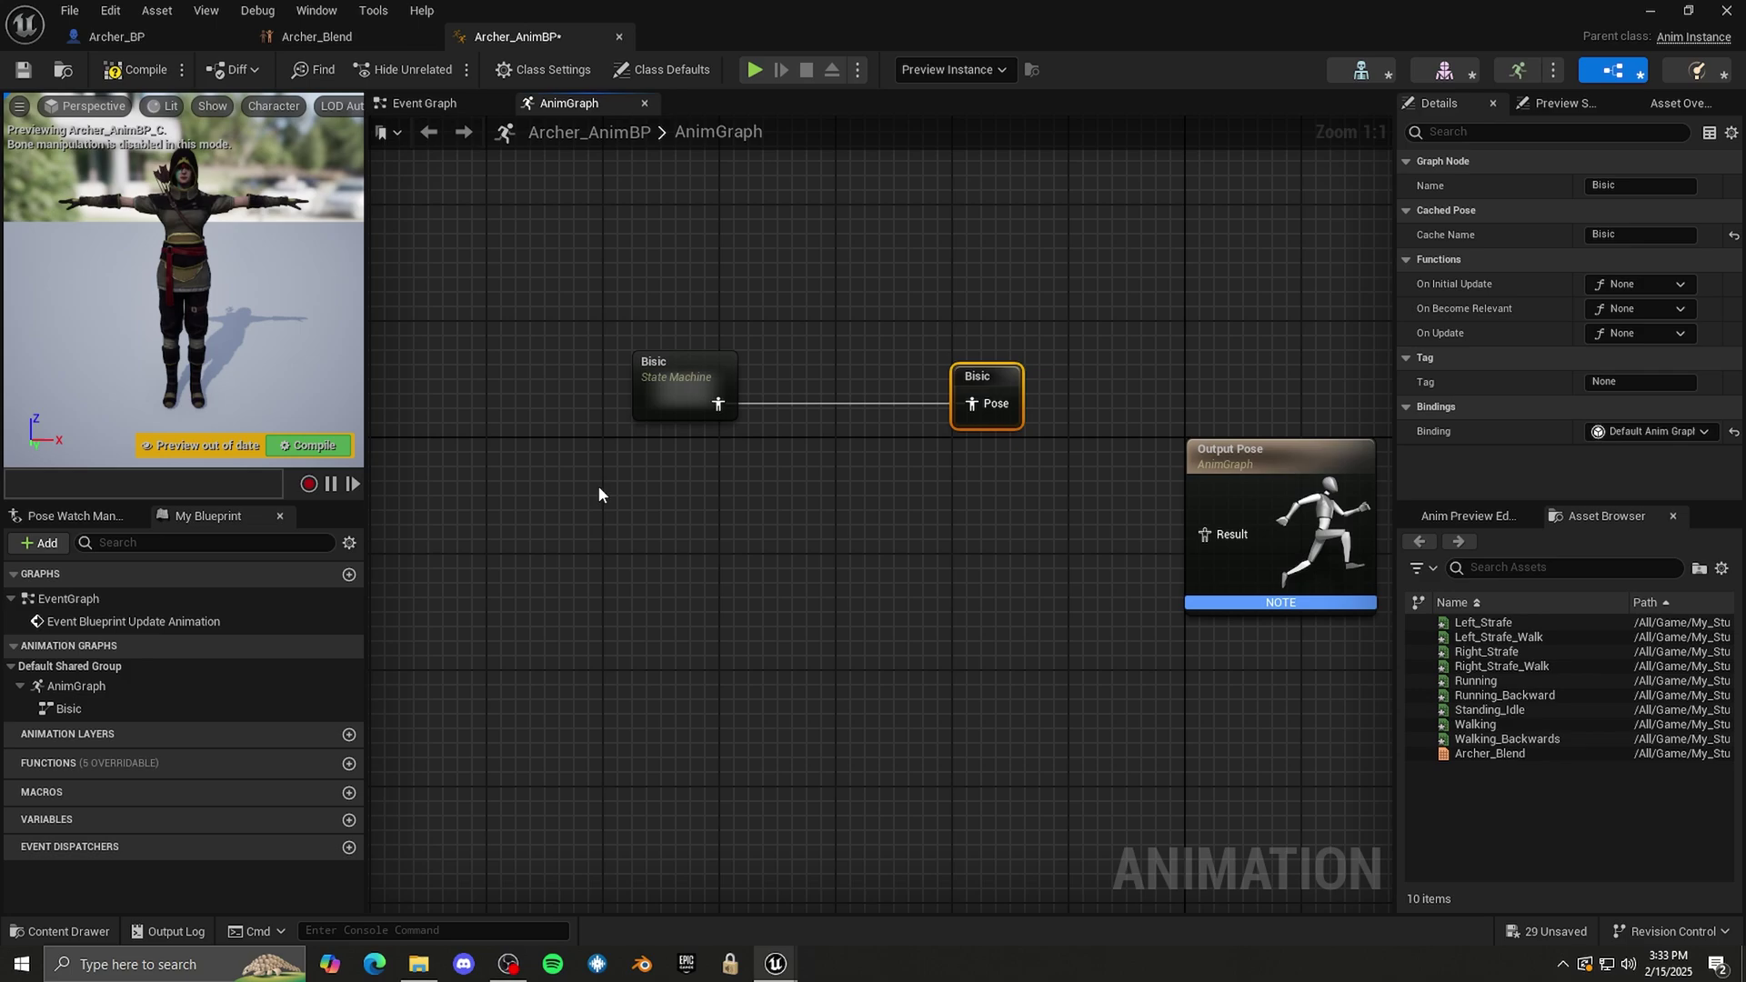
pyautogui.moveTo(646, 659); pyautogui.dragTo(666, 565, button='right')
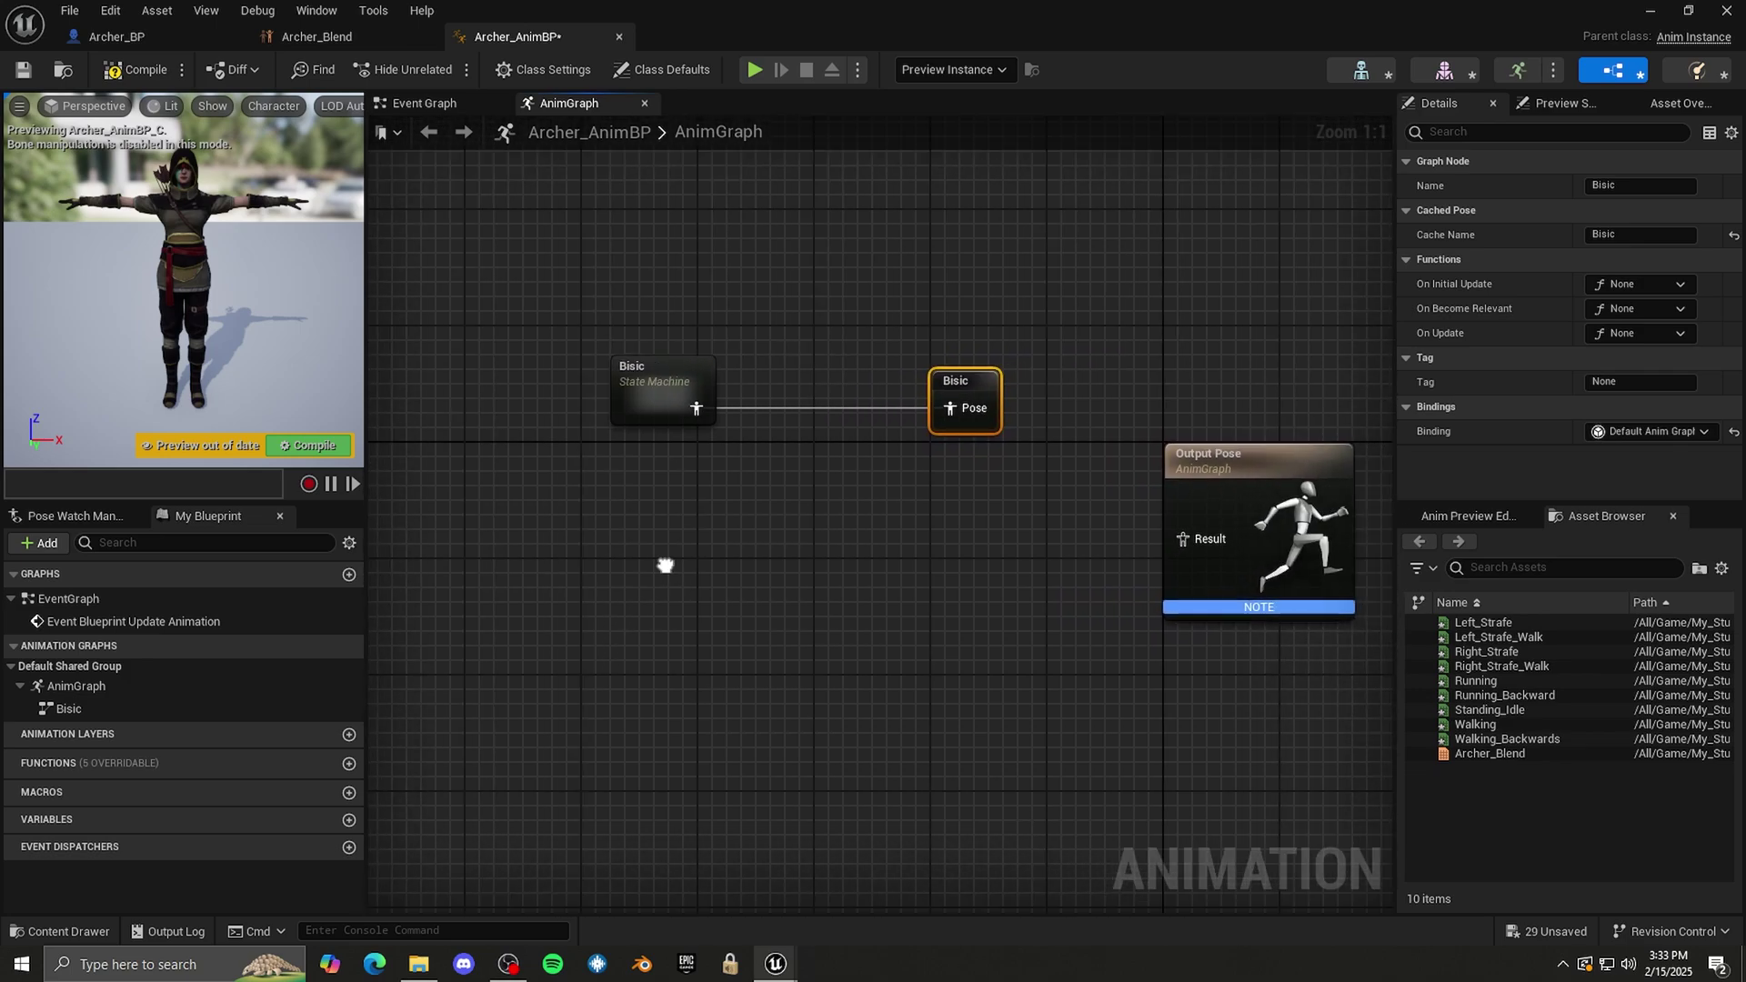
pyautogui.click(635, 382)
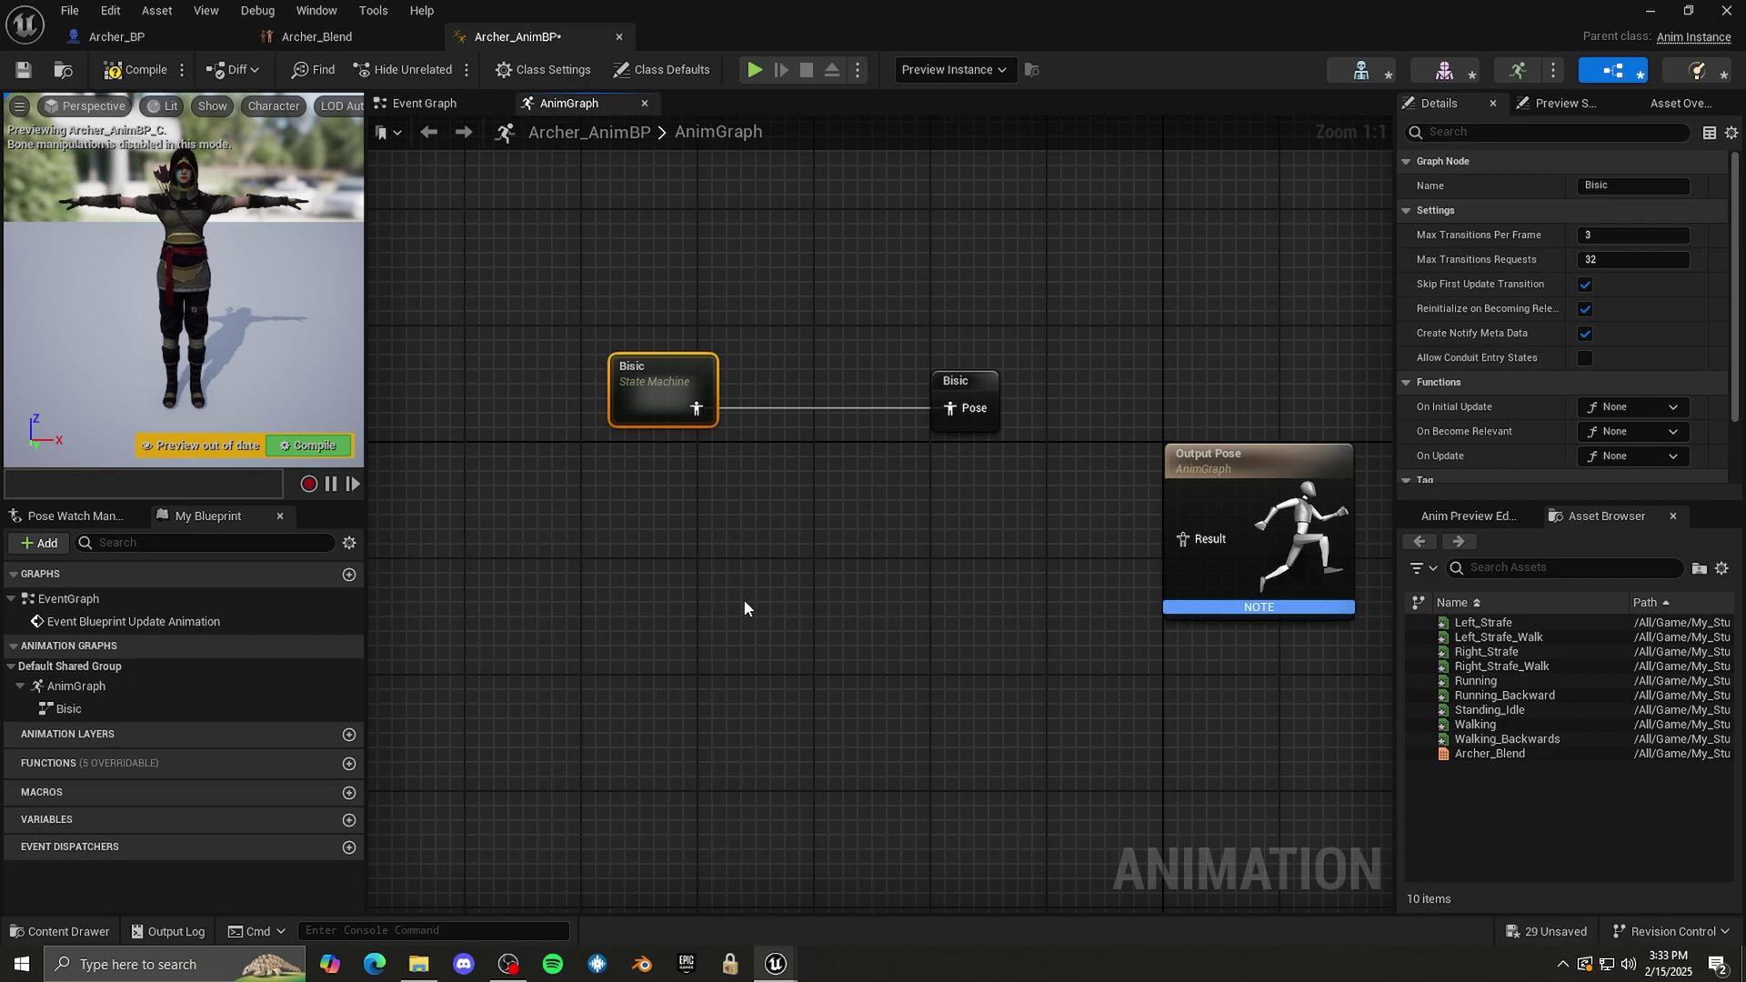
# - Move the Bisic state machine and its cached pose node together, higher above the Output Pose node
pyautogui.moveTo(1026, 484); pyautogui.dragTo(1009, 496)
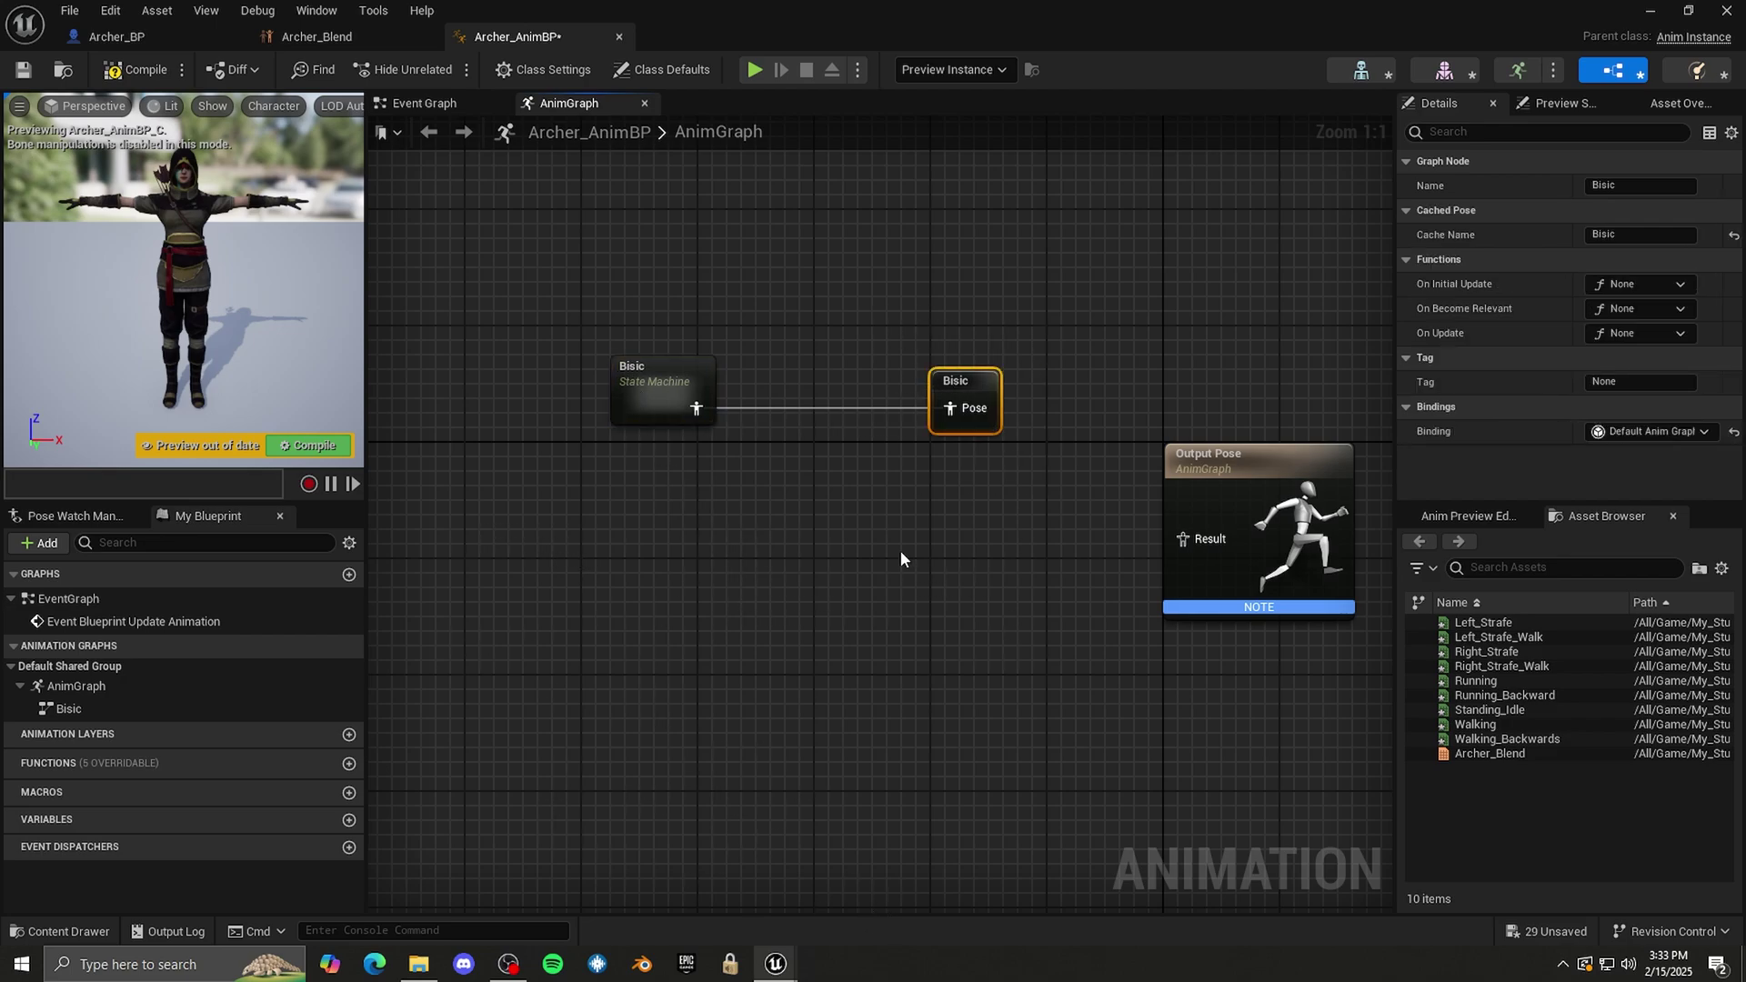
pyautogui.moveTo(873, 489); pyautogui.dragTo(828, 623, button='right')
pyautogui.moveTo(611, 580); pyautogui.dragTo(631, 442)
pyautogui.moveTo(715, 632); pyautogui.dragTo(718, 556, button='right')
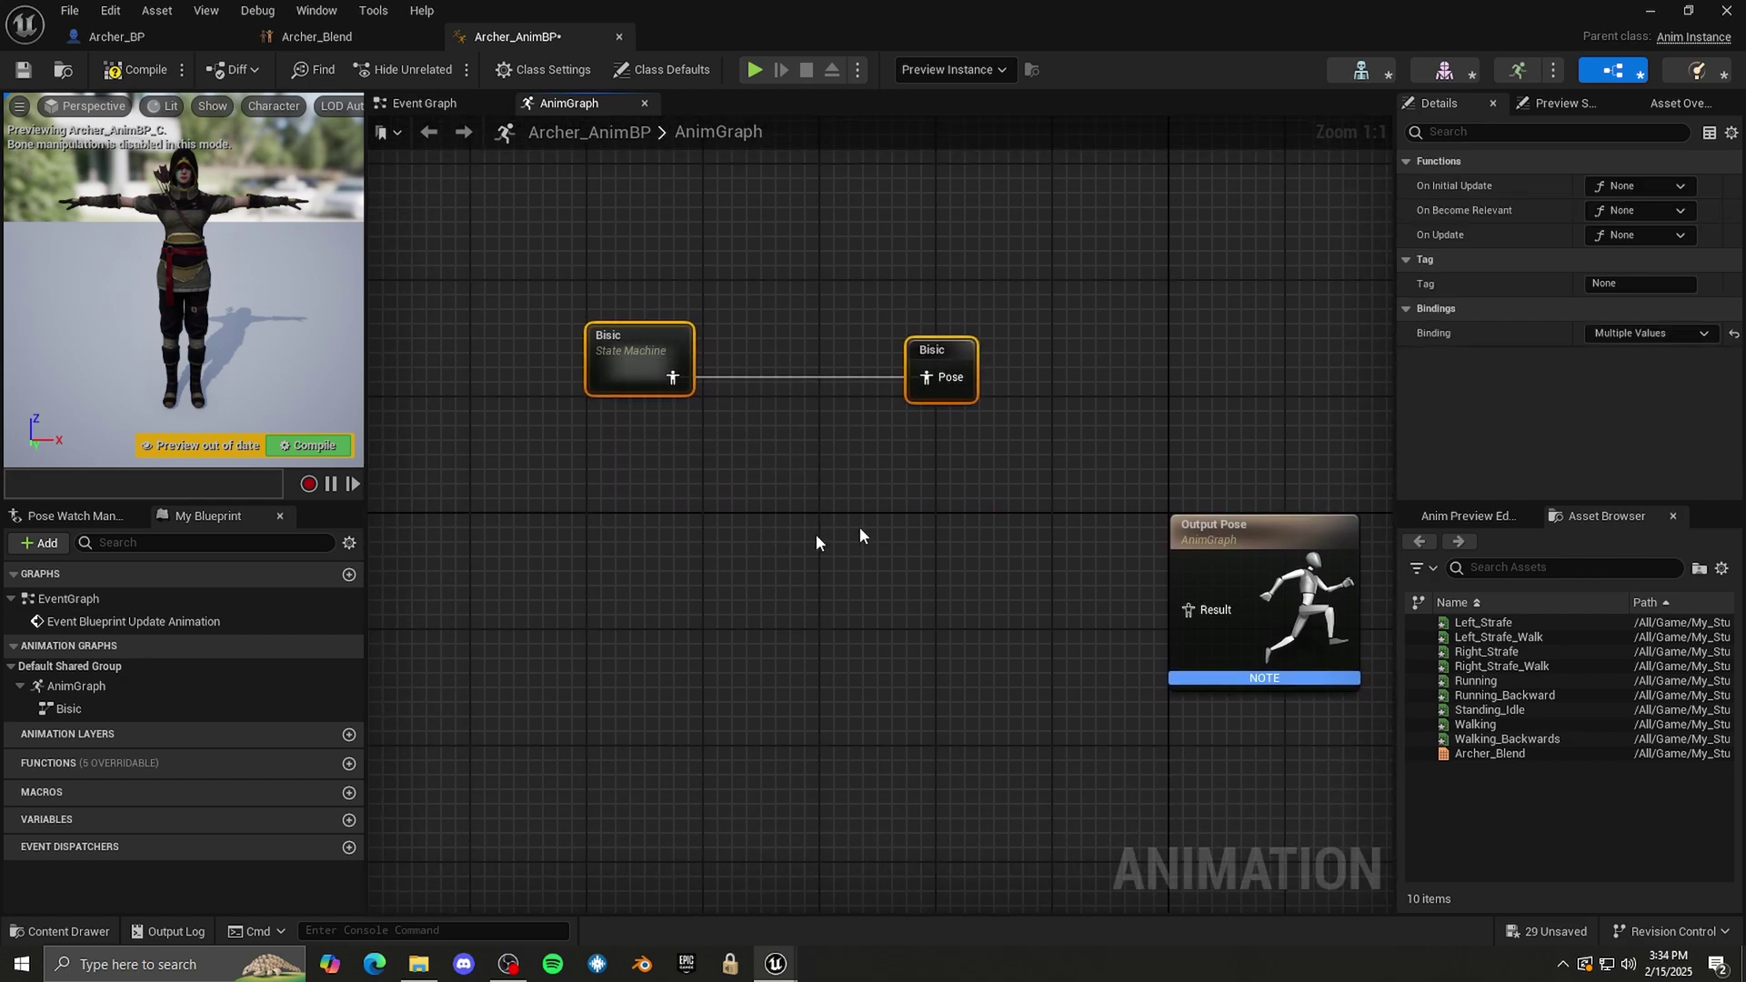
pyautogui.moveTo(1011, 451); pyautogui.dragTo(1013, 451)
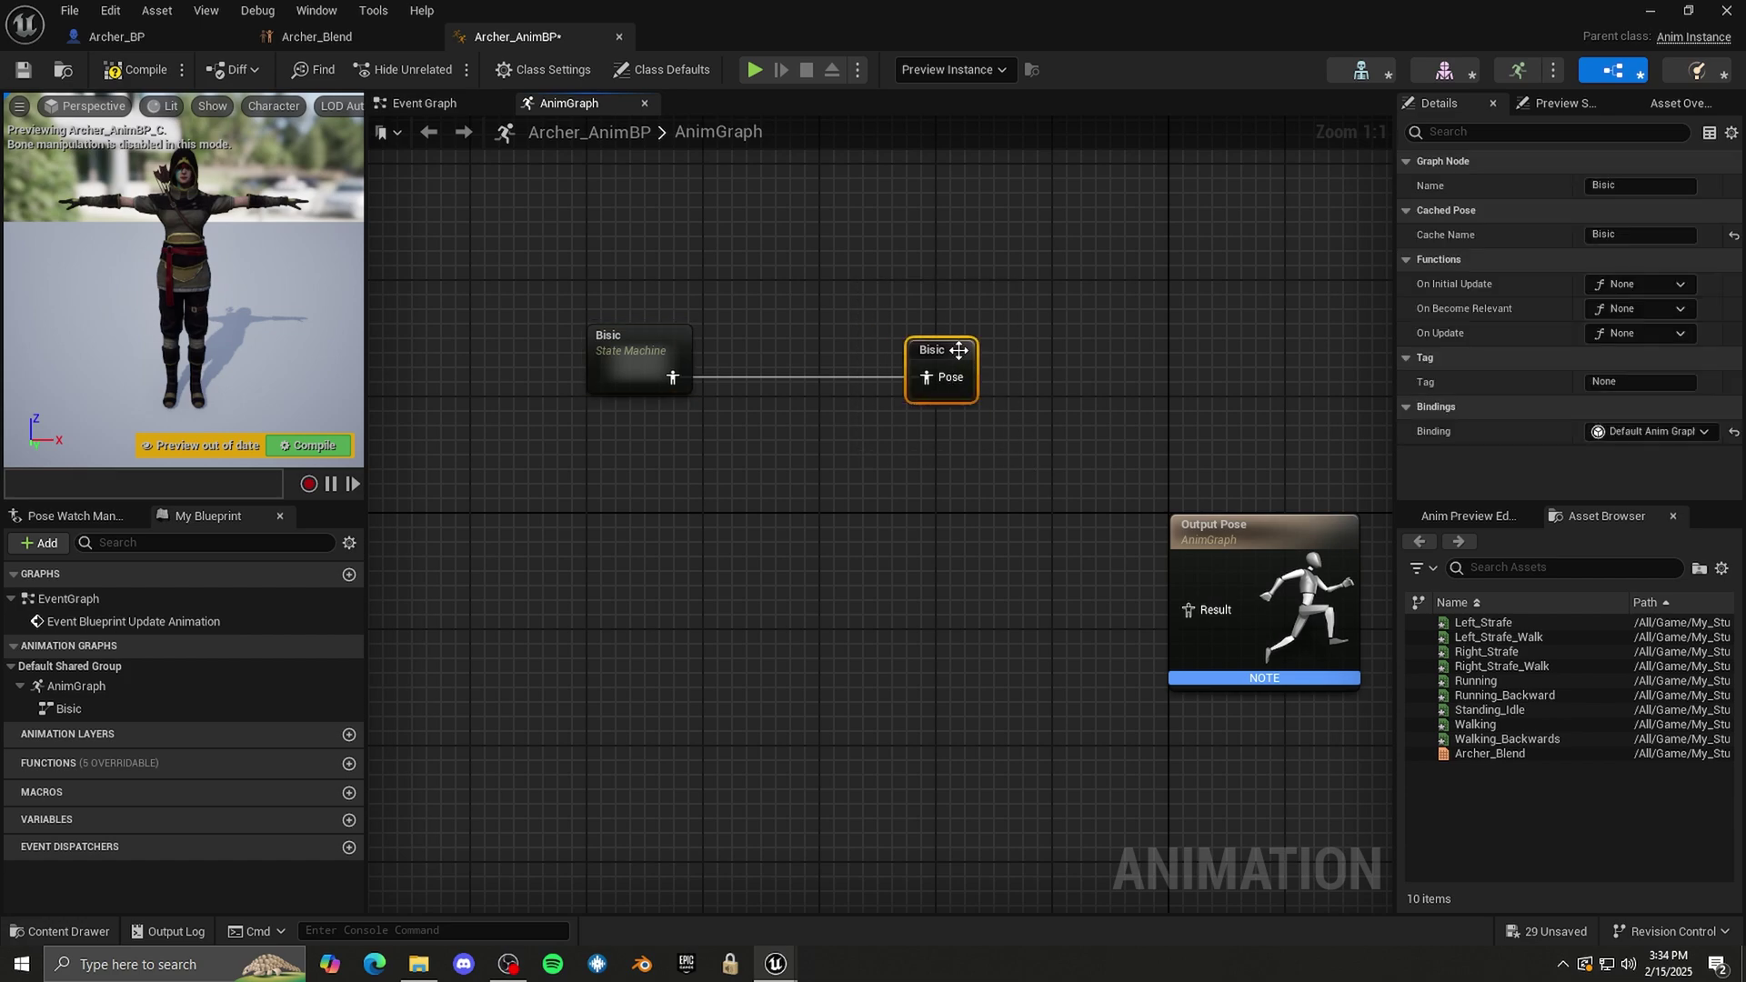
pyautogui.moveTo(1009, 263); pyautogui.dragTo(837, 467)
pyautogui.moveTo(766, 260); pyautogui.dragTo(582, 450)
# - Add a Use cached pose 'Bisic' node and position it below the Bisic state machine
pyautogui.rightClick(740, 588)
pyautogui.write('u')
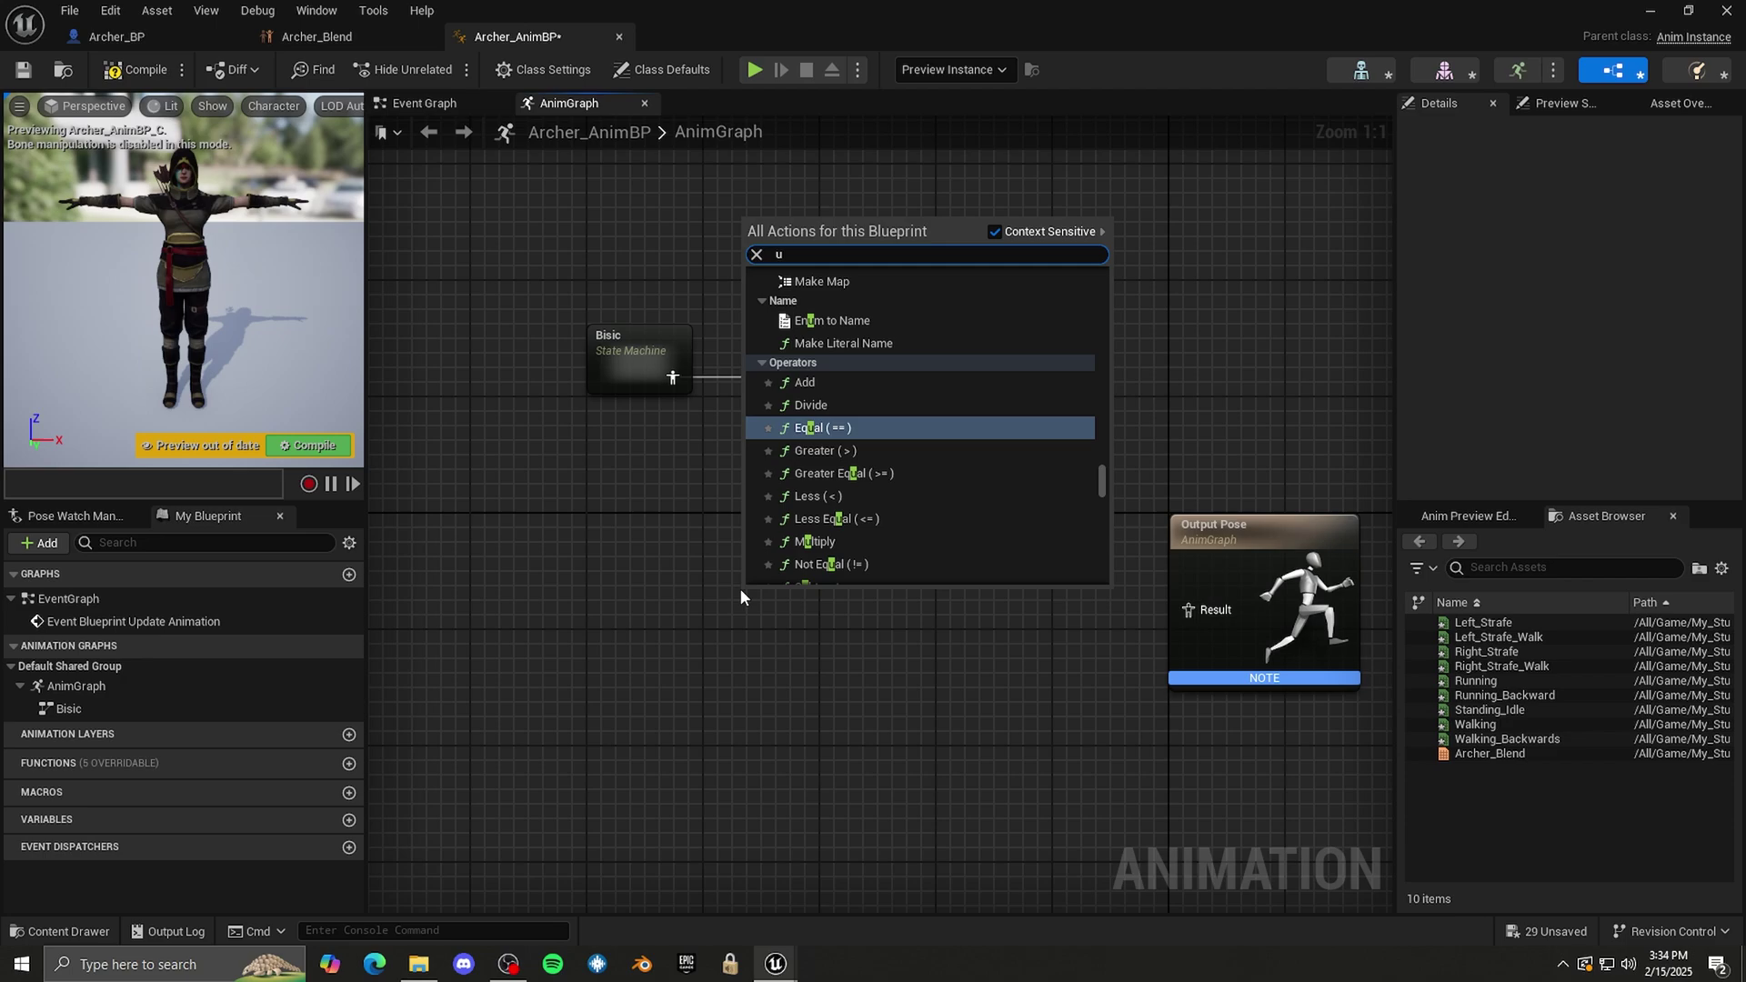
pyautogui.write('se ')
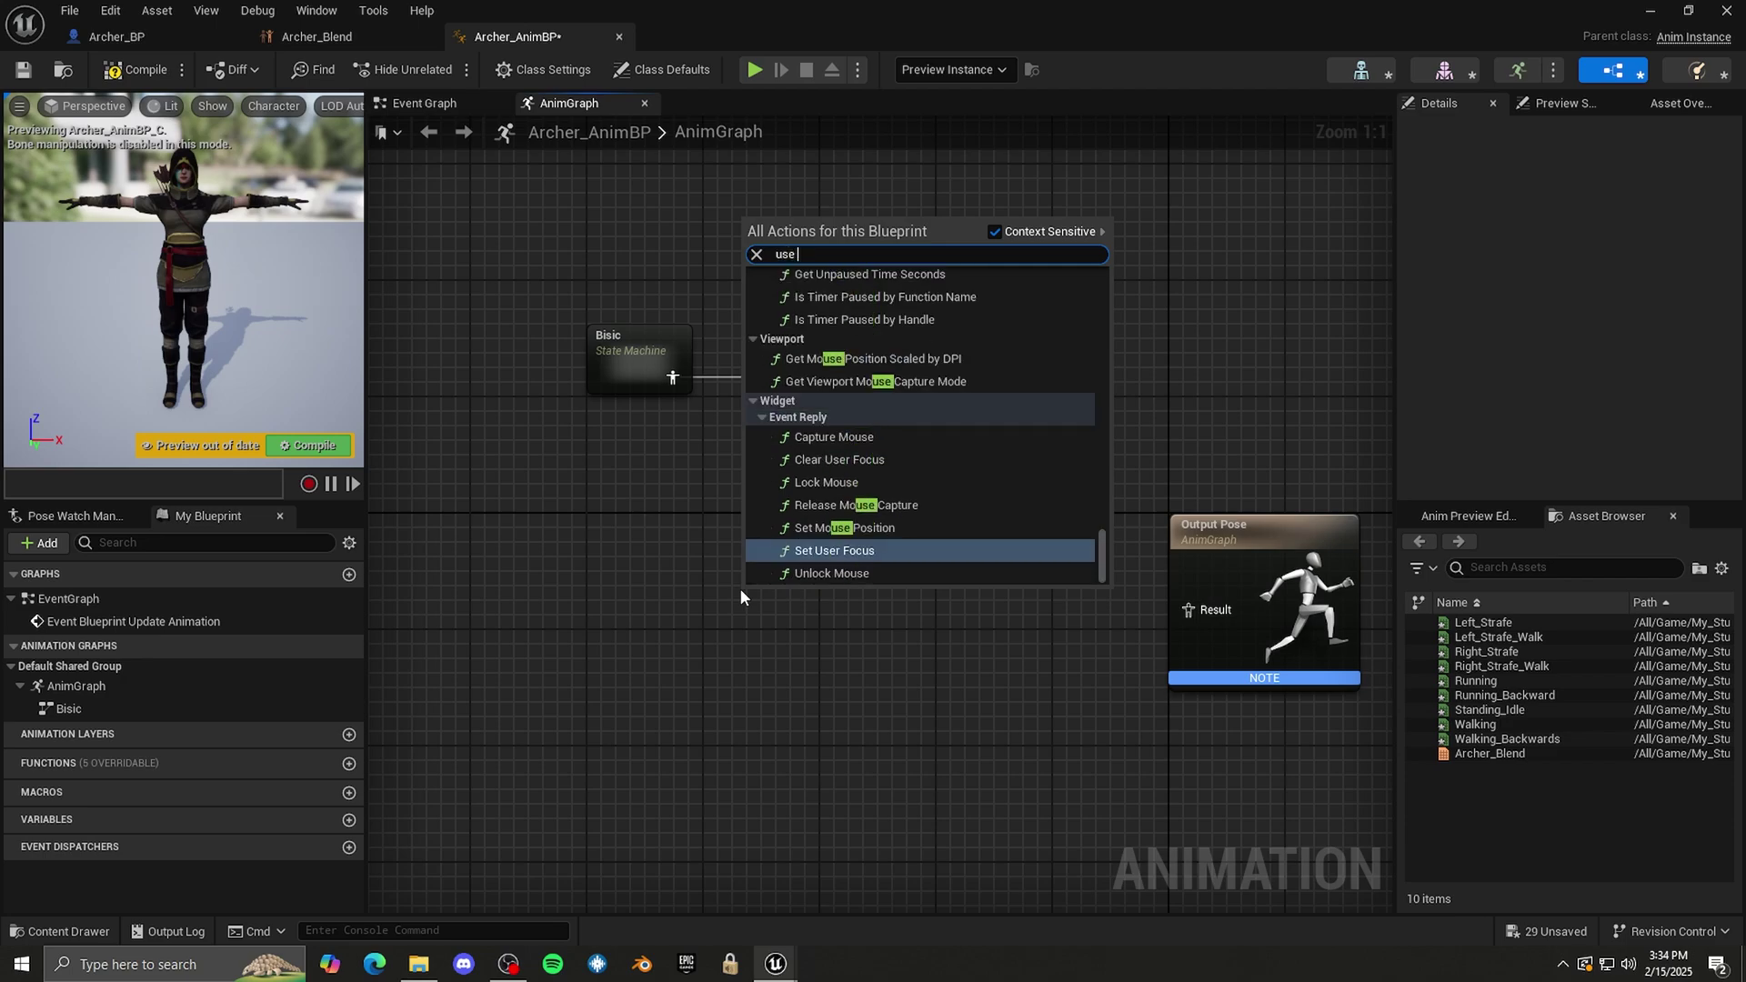
pyautogui.write('cach')
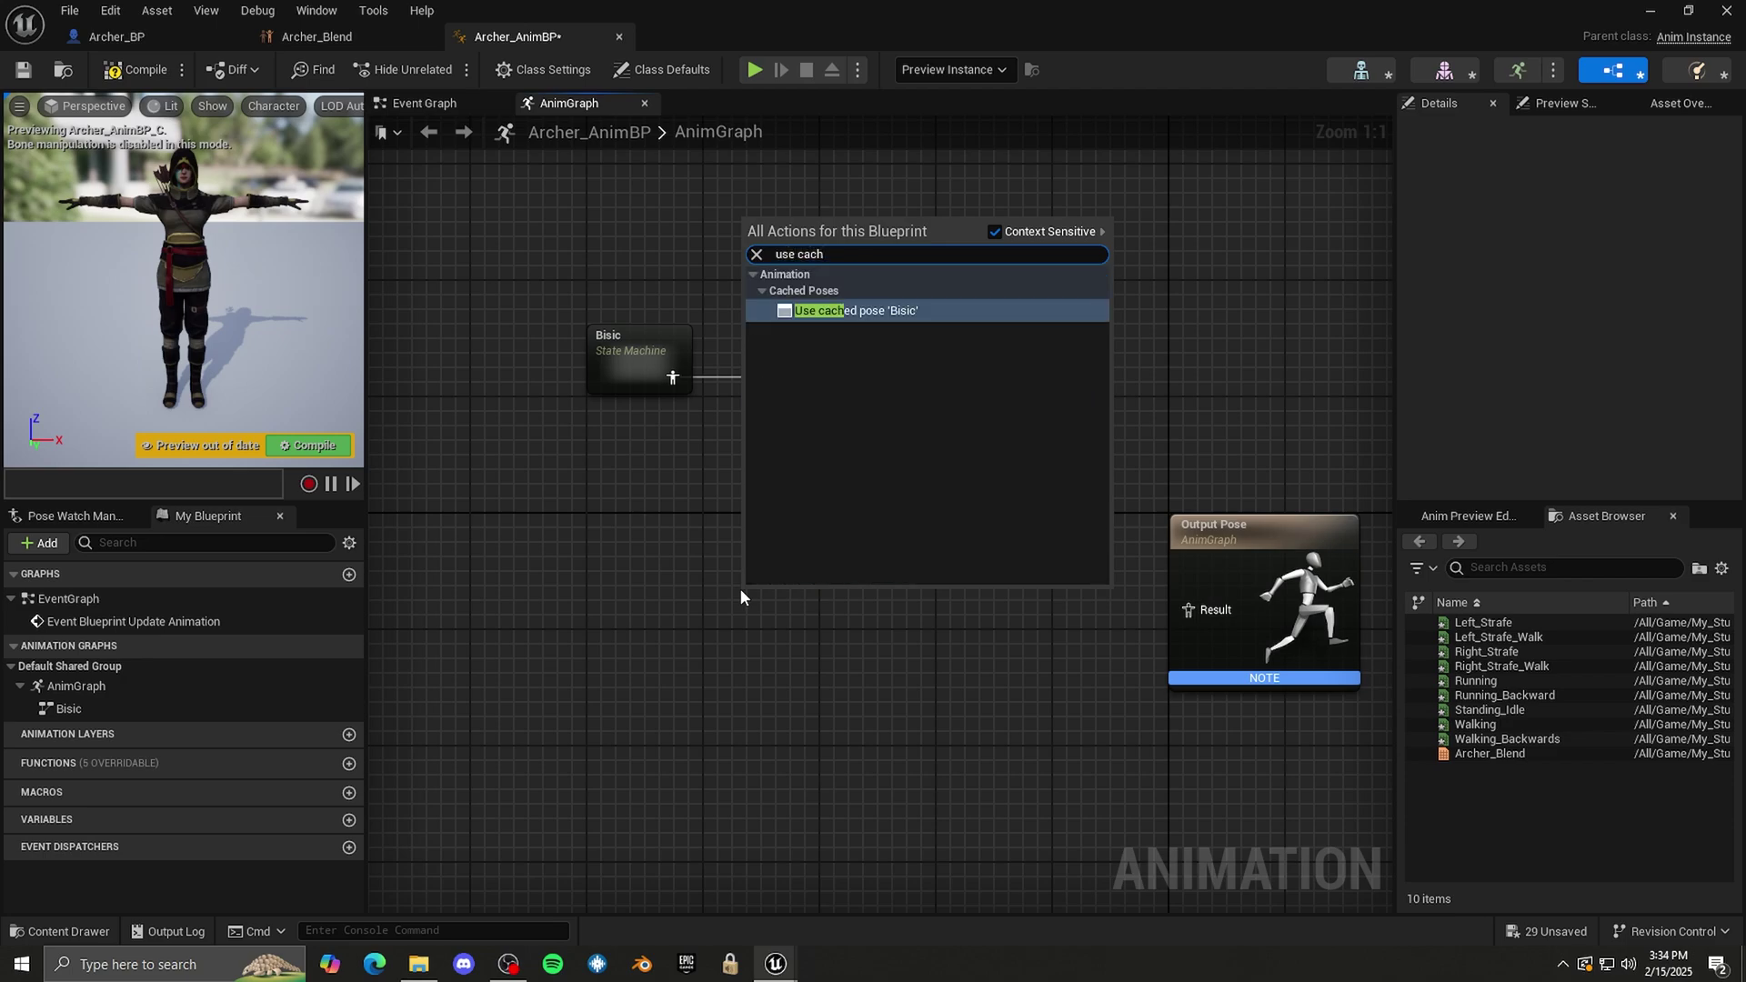
pyautogui.click(879, 313)
pyautogui.moveTo(830, 598); pyautogui.dragTo(772, 569)
pyautogui.moveTo(858, 597); pyautogui.dragTo(798, 651, button='right')
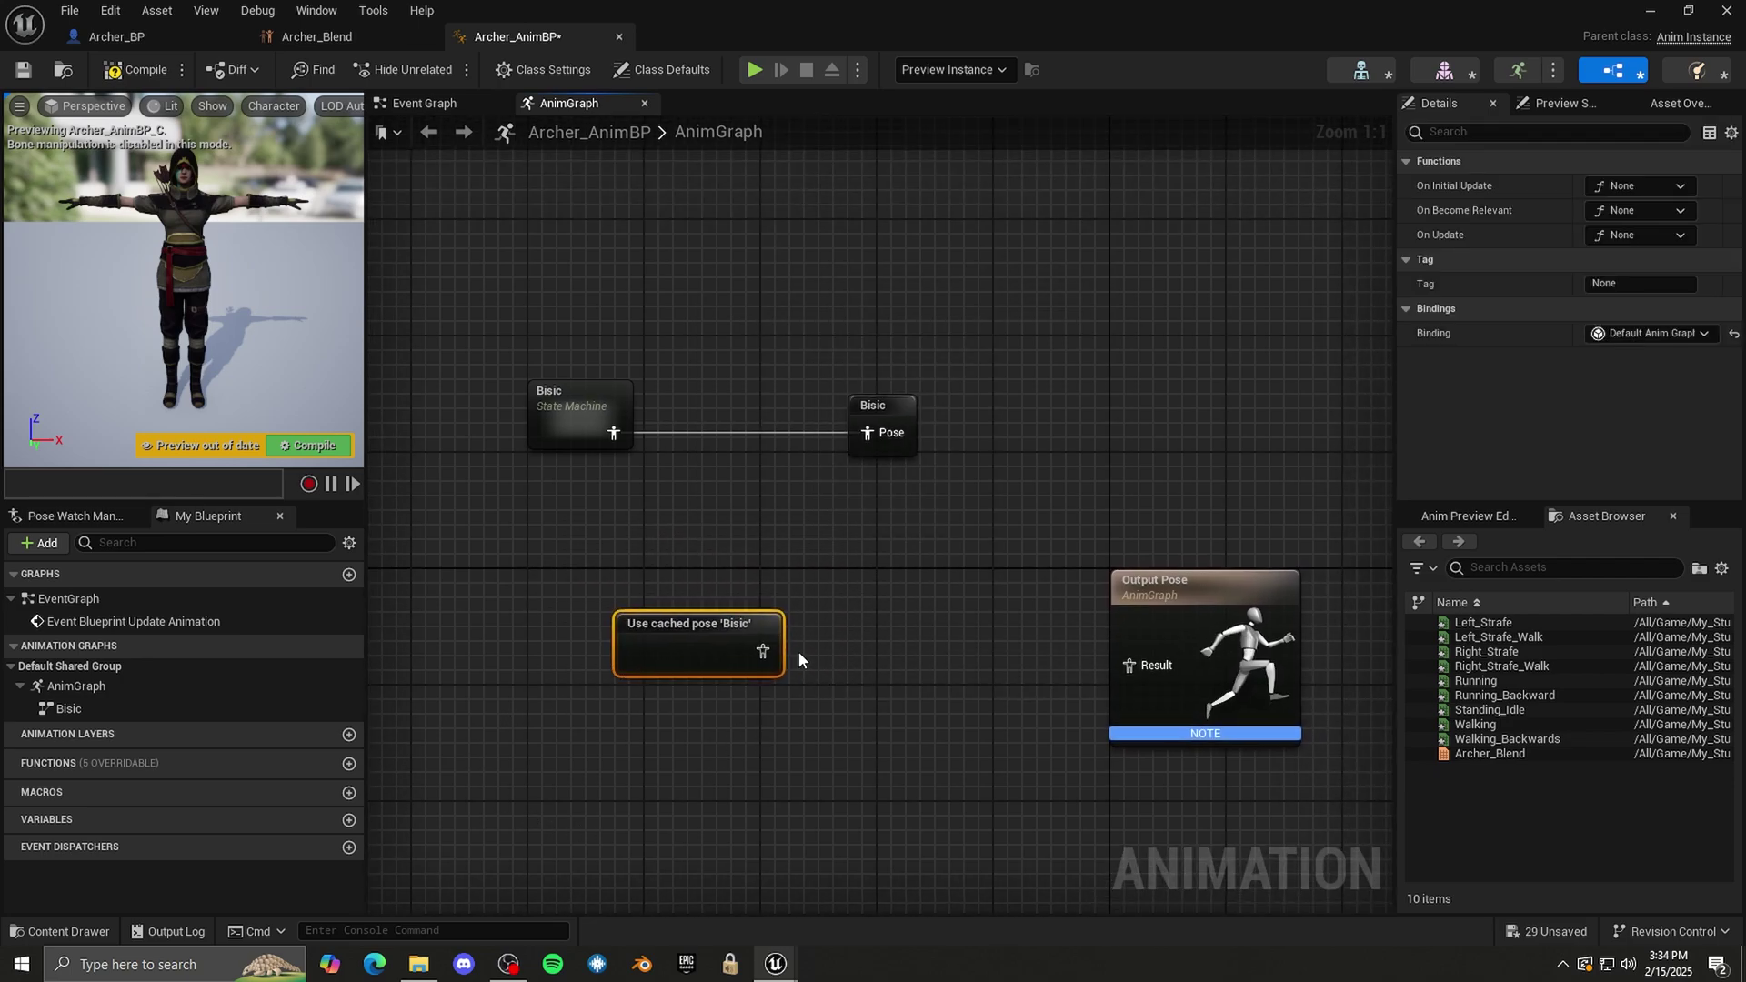
pyautogui.moveTo(1038, 298); pyautogui.dragTo(541, 435)
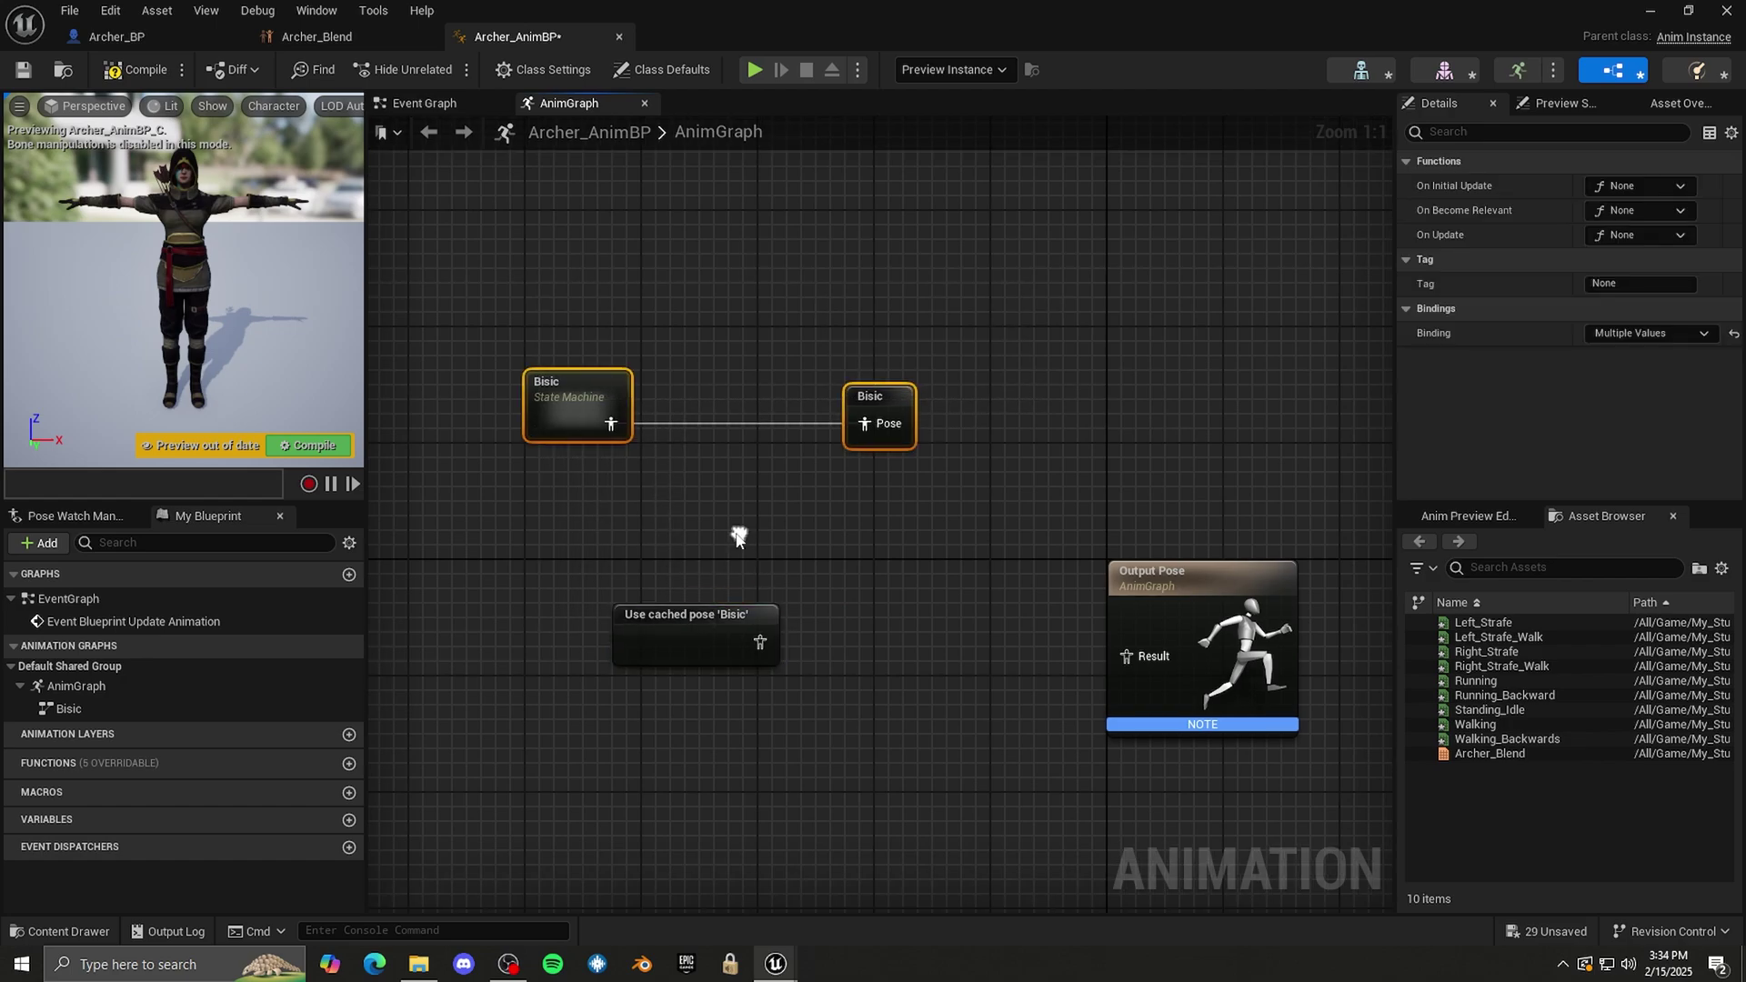
pyautogui.moveTo(696, 625); pyautogui.dragTo(650, 611)
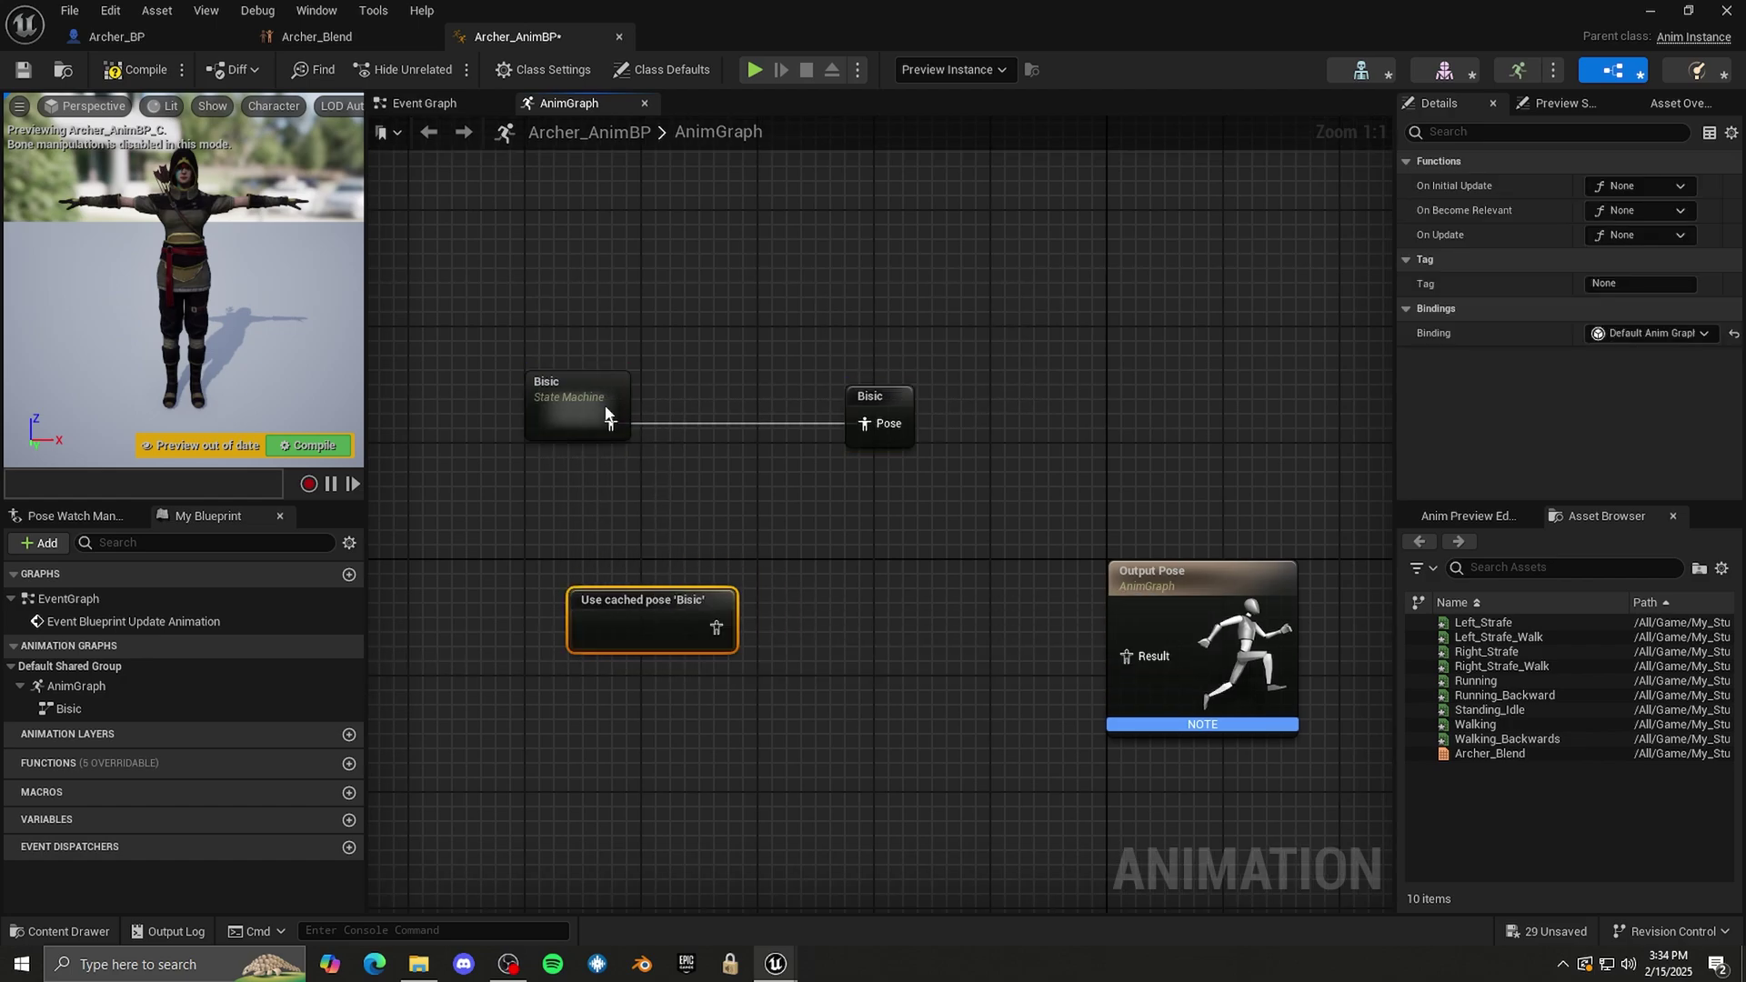
# - Connect the Use cached pose 'Bisic' node to a new Slot 'DefaultSlot' node placed before the Output Pose
pyautogui.moveTo(751, 613); pyautogui.dragTo(724, 591, button='right')
pyautogui.moveTo(710, 611); pyautogui.dragTo(914, 641)
pyautogui.write('default')
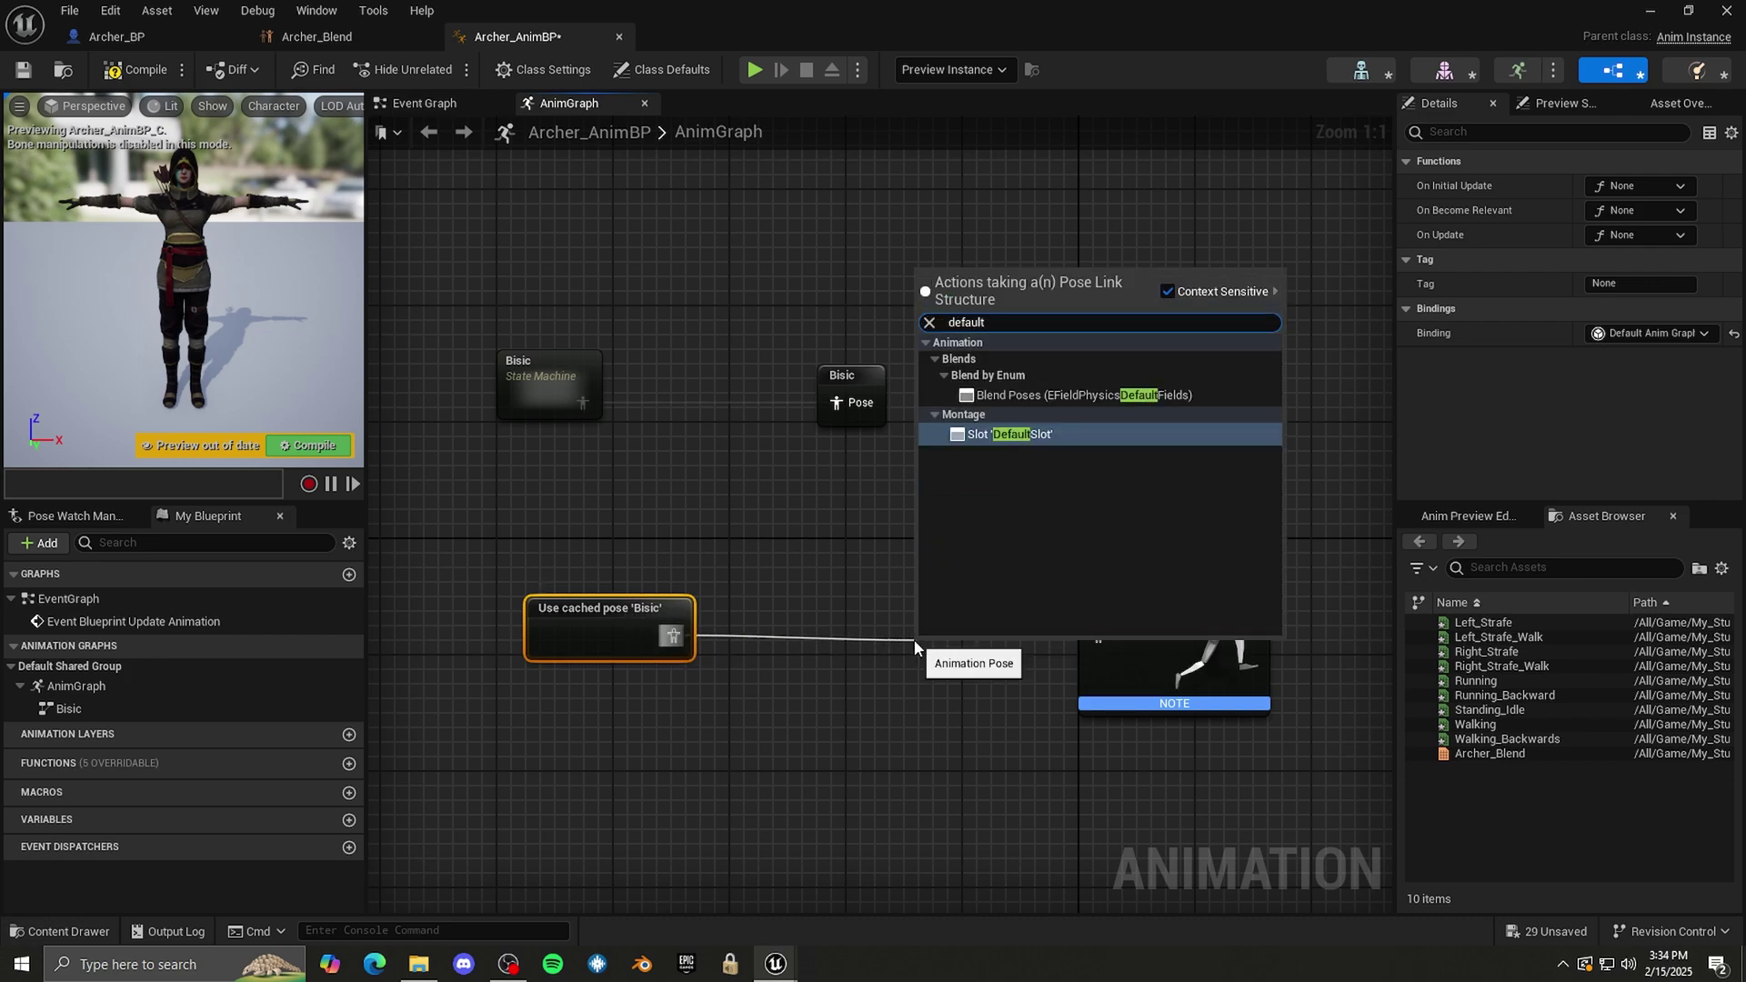
pyautogui.click(1008, 434)
pyautogui.moveTo(948, 653); pyautogui.dragTo(903, 597)
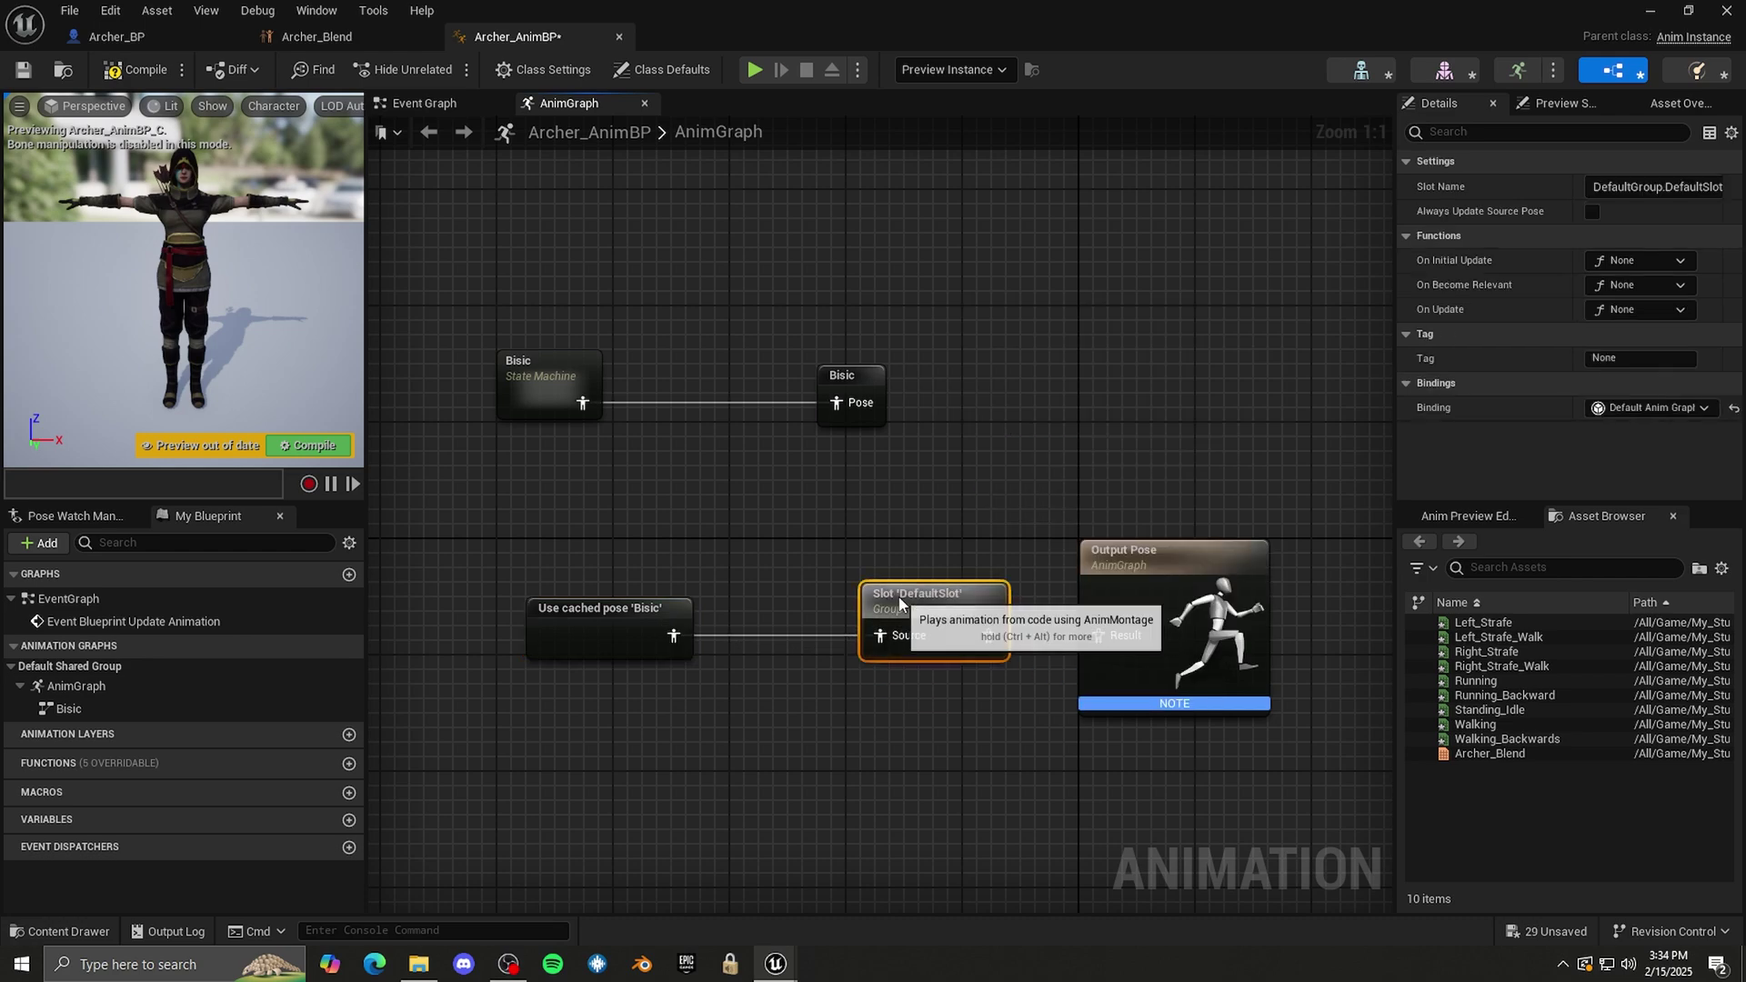
# - Connect the Slot 'DefaultSlot' node's output to the Result of the Output Pose
pyautogui.keyDown('shift'); pyautogui.click(649, 614); pyautogui.keyUp('shift')
pyautogui.moveTo(989, 636); pyautogui.dragTo(1035, 643)
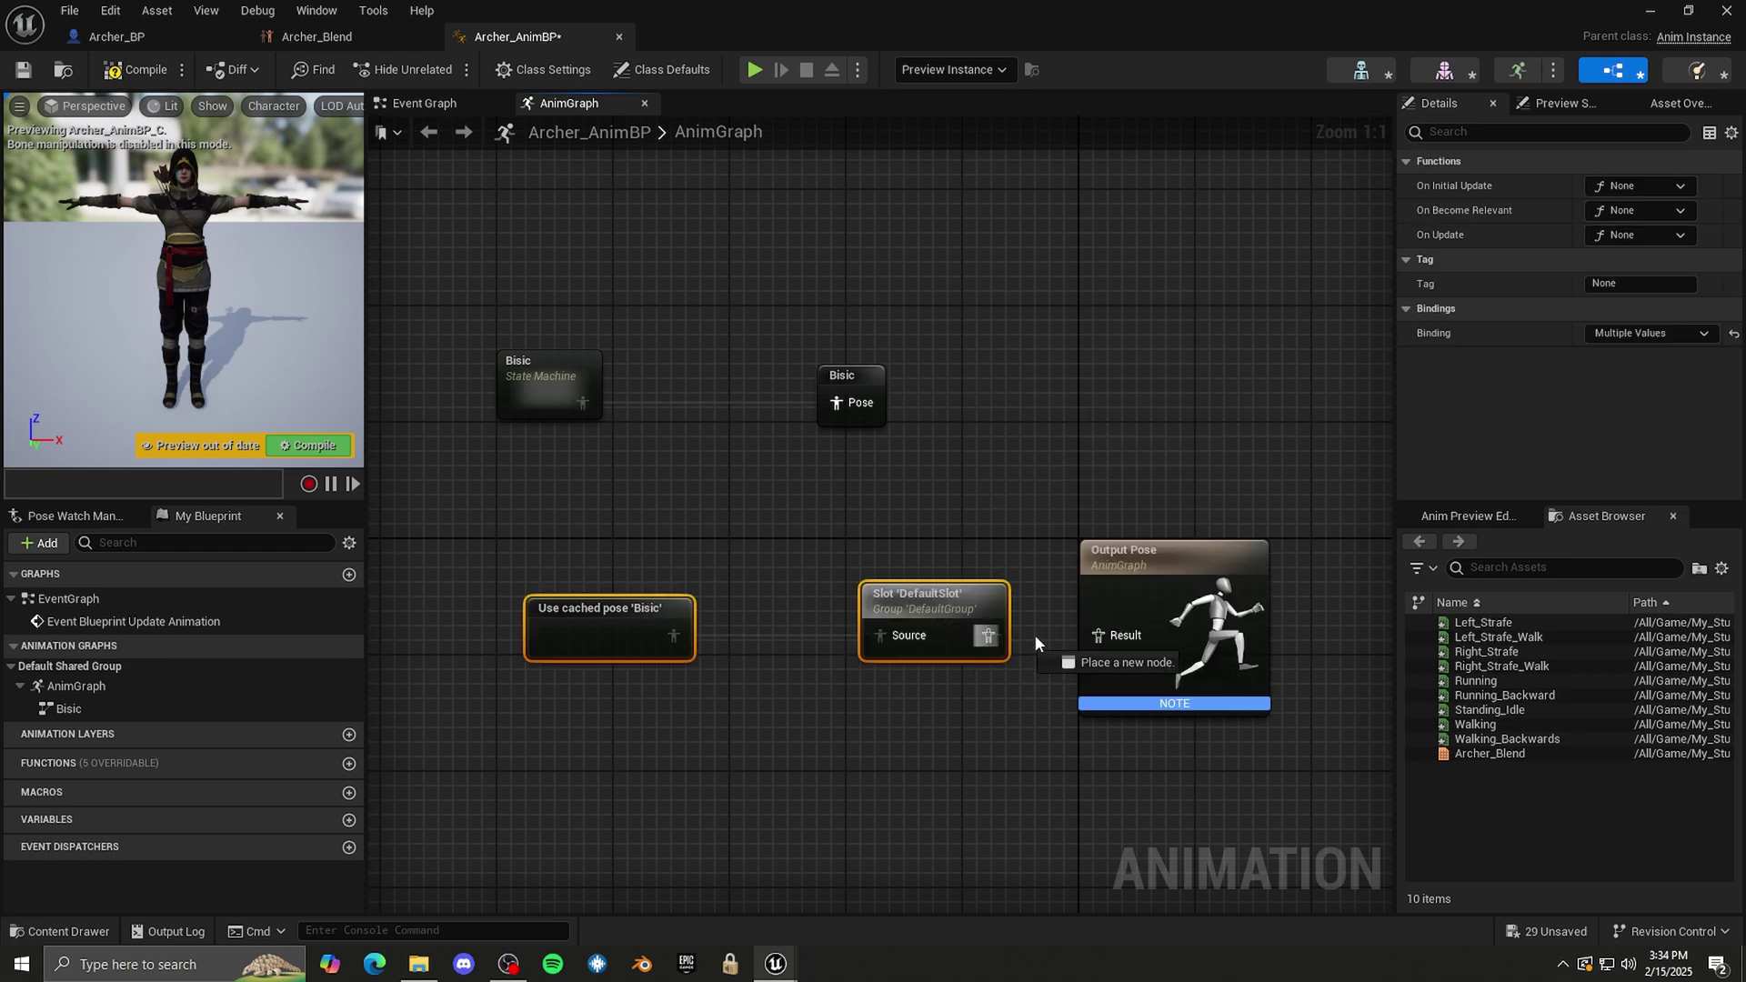
pyautogui.keyDown('shift'); pyautogui.click(1098, 628); pyautogui.keyUp('shift')
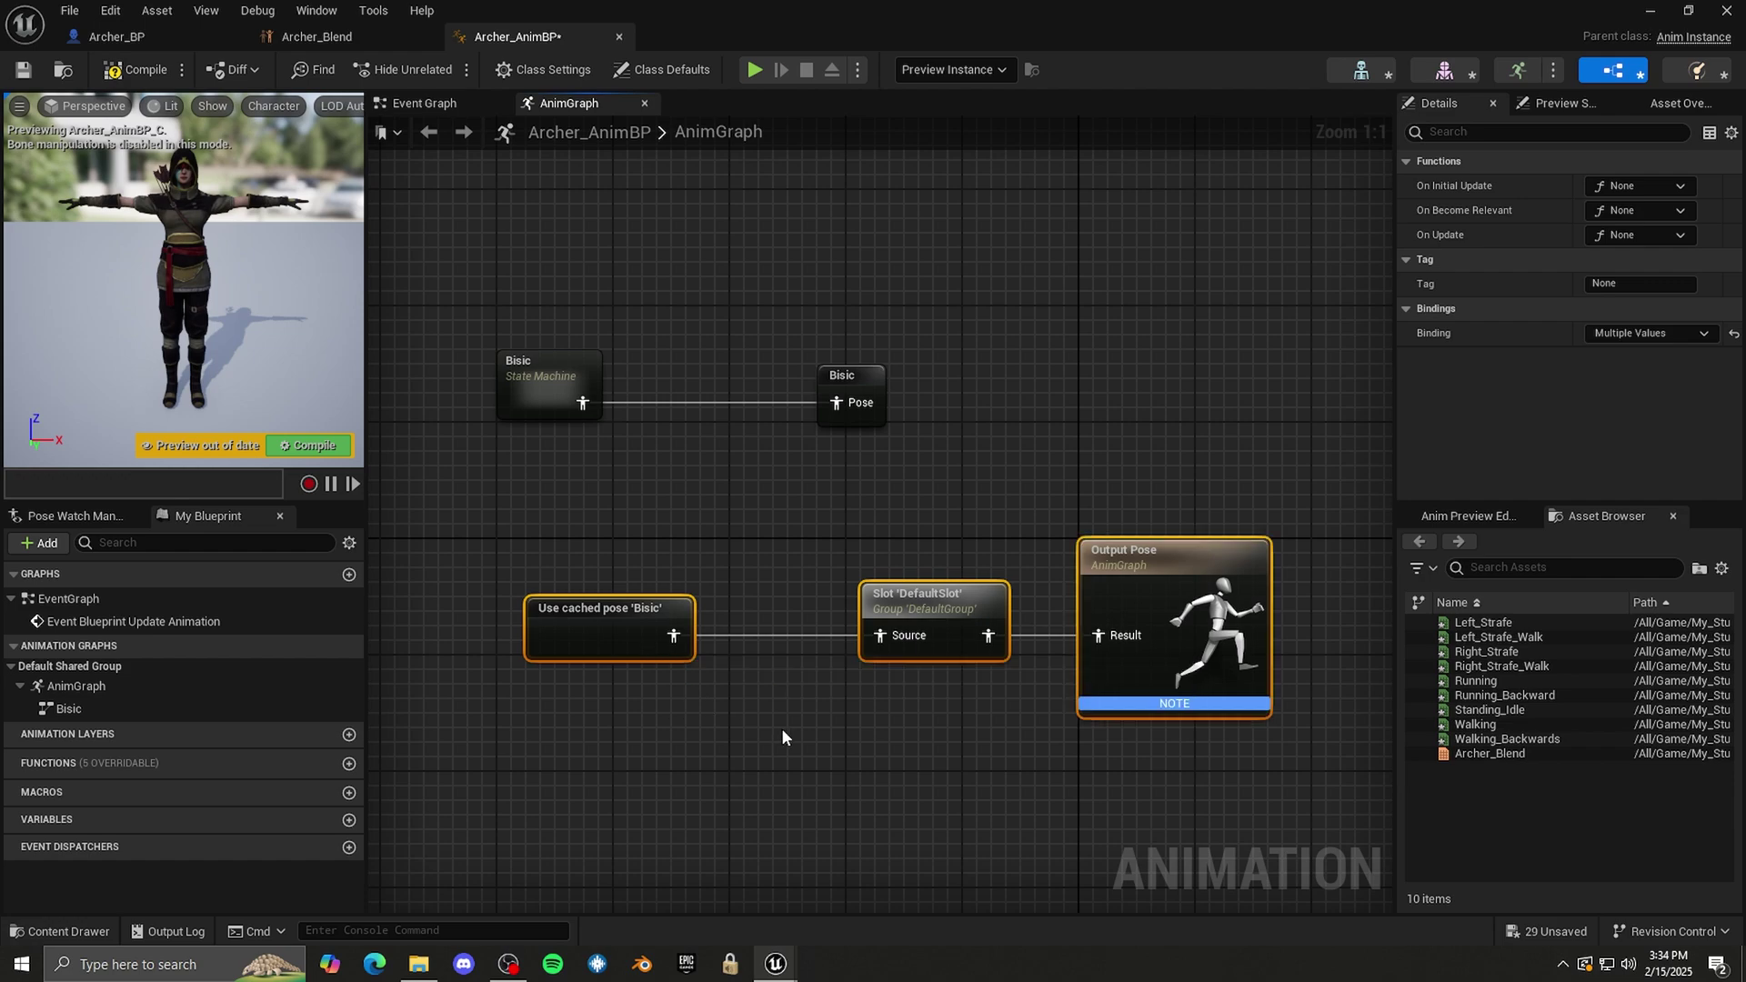
pyautogui.moveTo(783, 727); pyautogui.dragTo(786, 700, button='right')
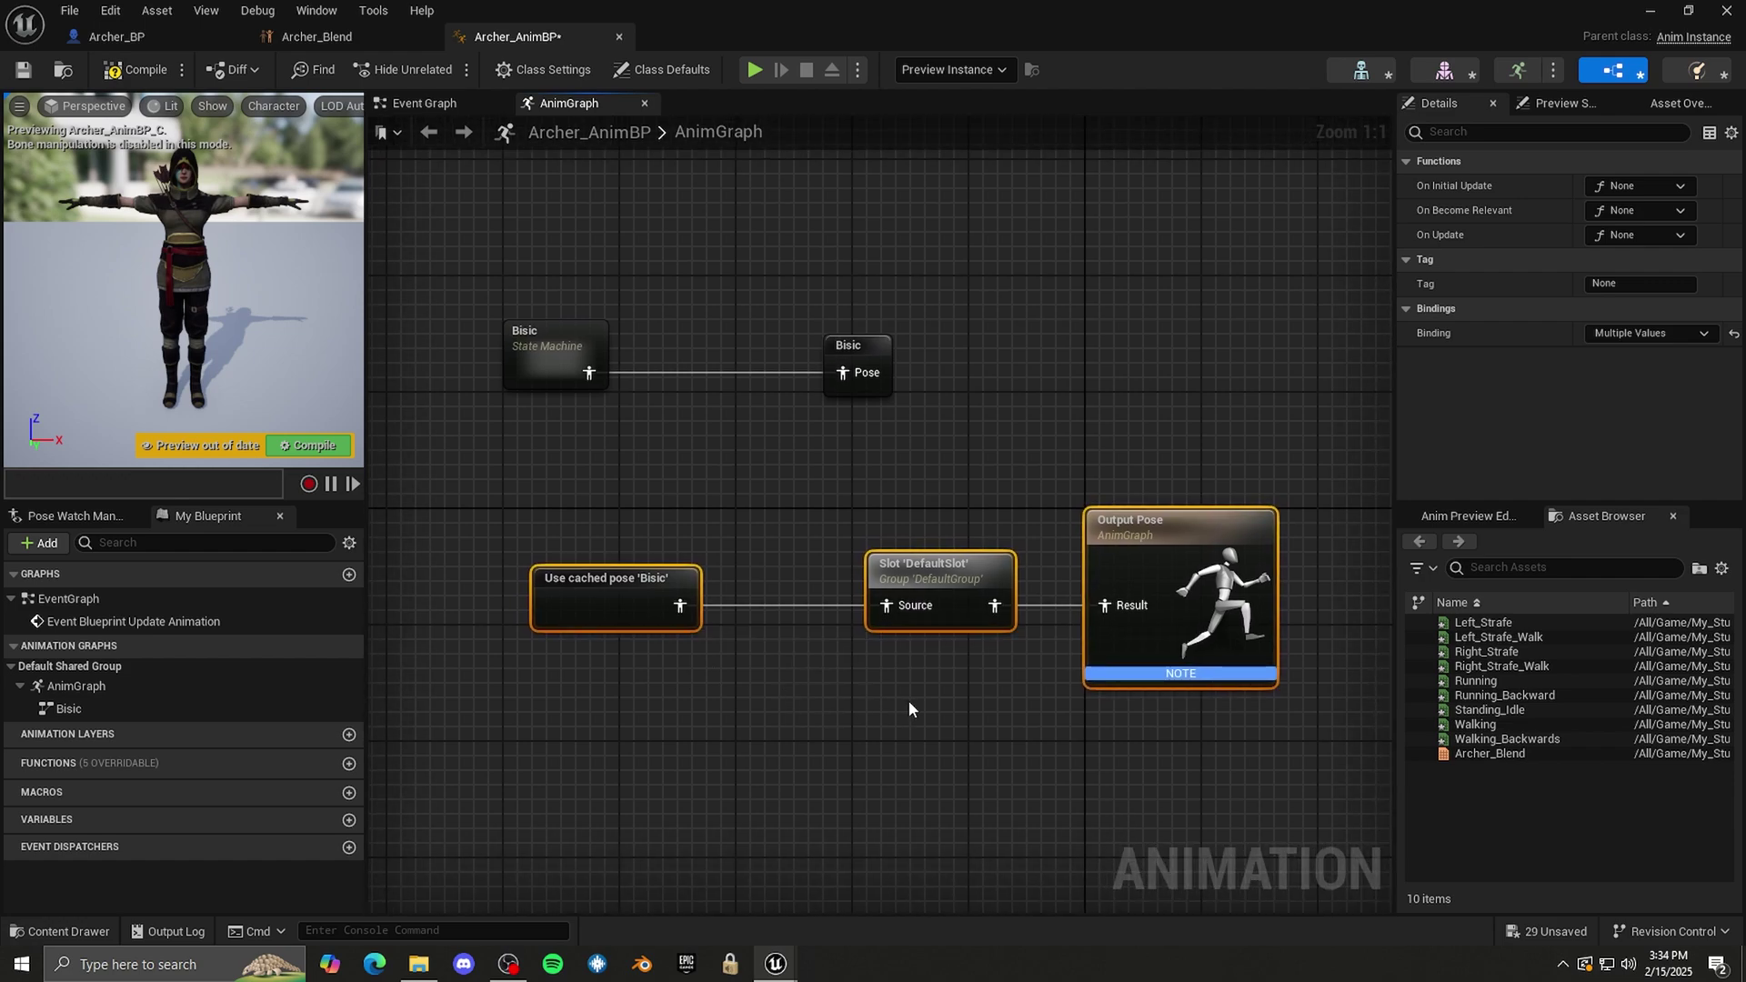
pyautogui.moveTo(1021, 693); pyautogui.dragTo(832, 515)
pyautogui.moveTo(821, 707); pyautogui.dragTo(762, 673, button='right')
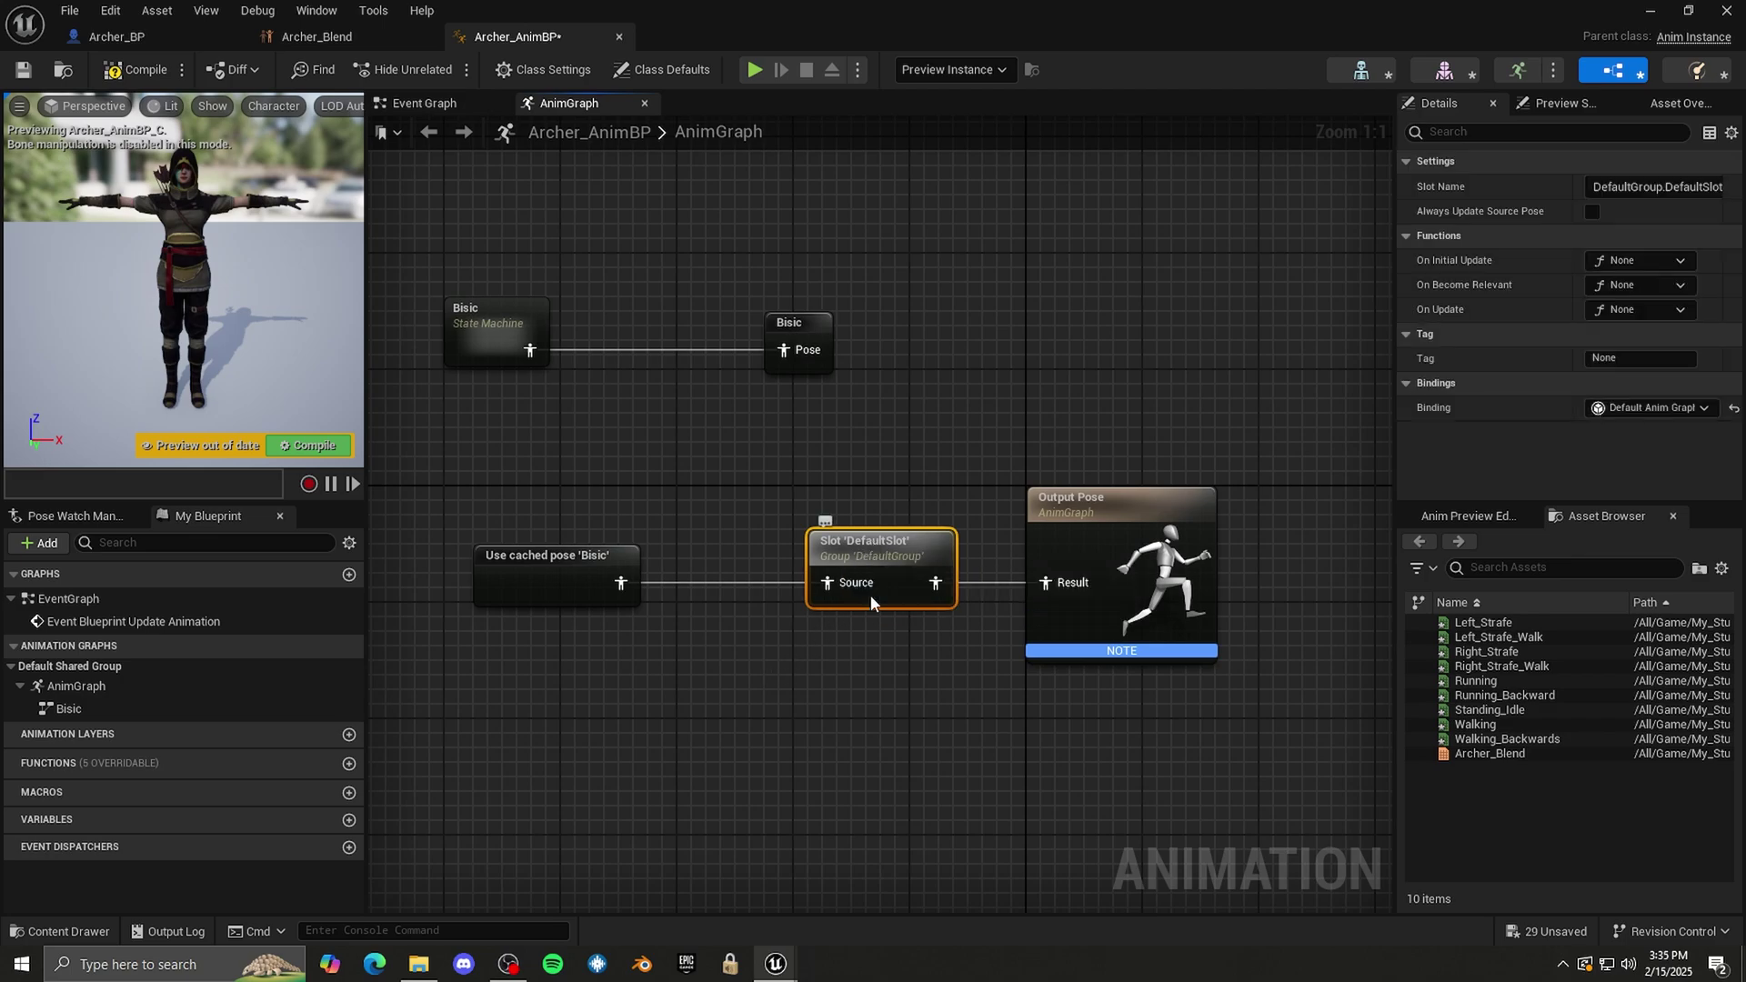
pyautogui.moveTo(762, 735); pyautogui.dragTo(797, 698, button='right')
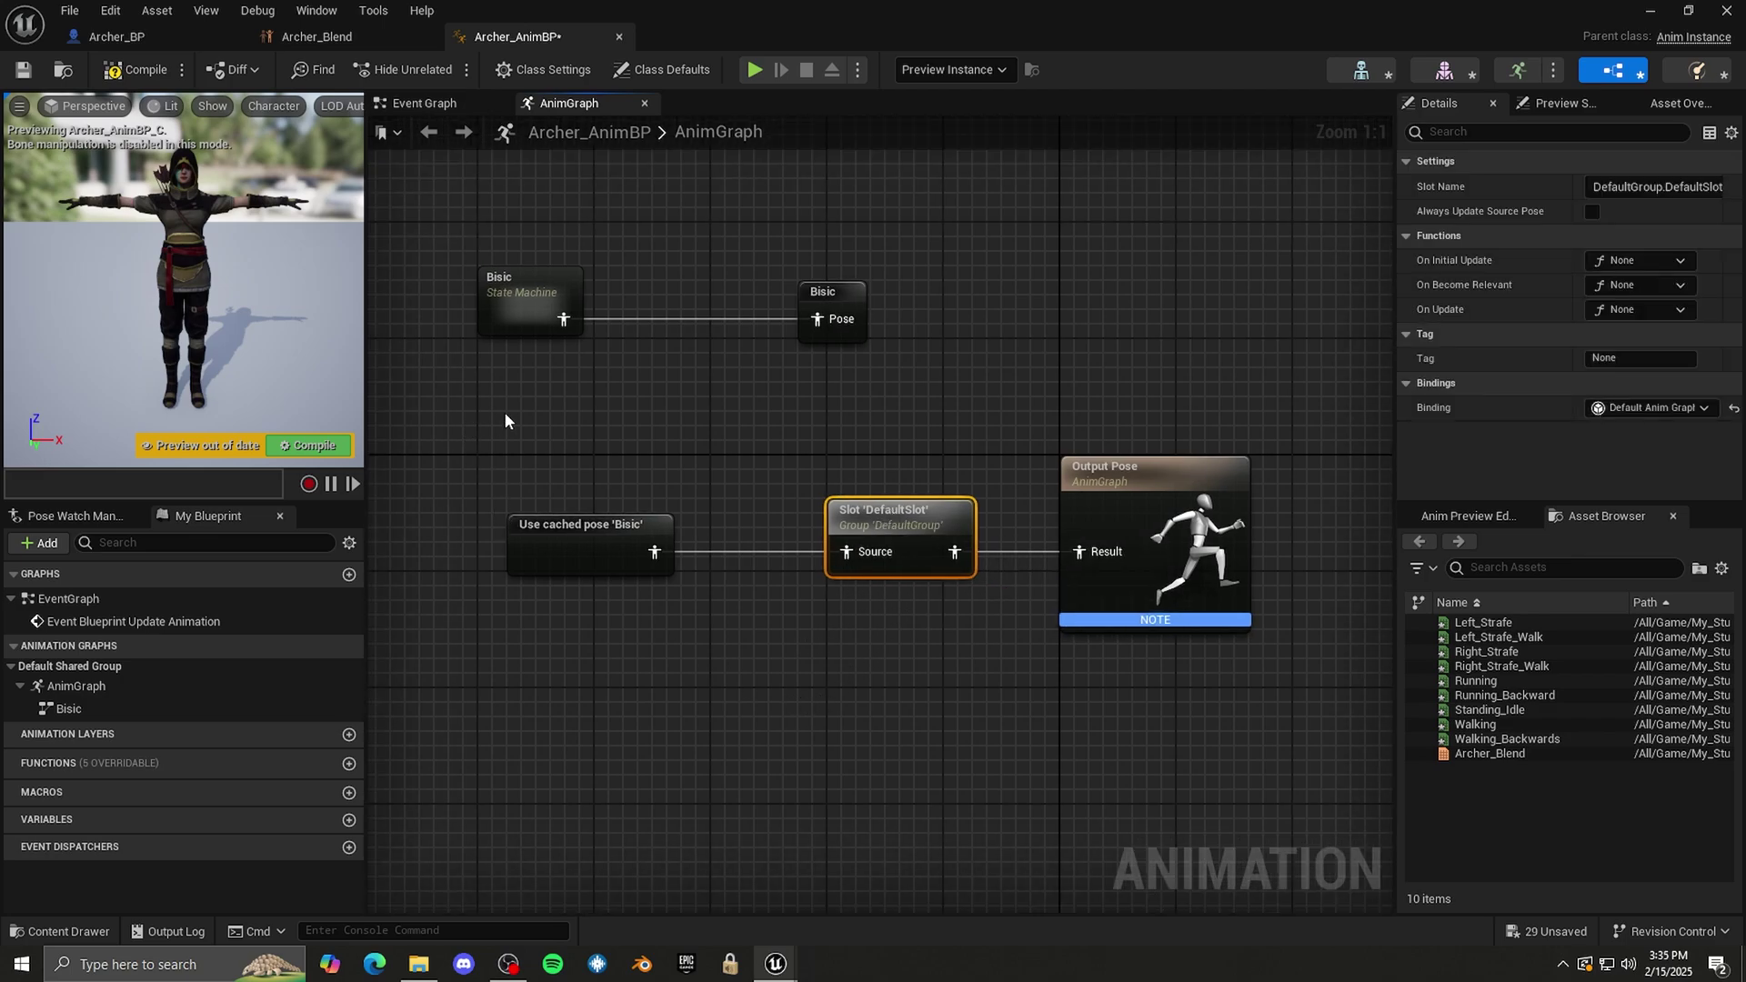
pyautogui.moveTo(505, 421); pyautogui.dragTo(1137, 637)
pyautogui.moveTo(831, 686); pyautogui.dragTo(932, 706, button='right')
pyautogui.moveTo(626, 496); pyautogui.dragTo(1095, 647)
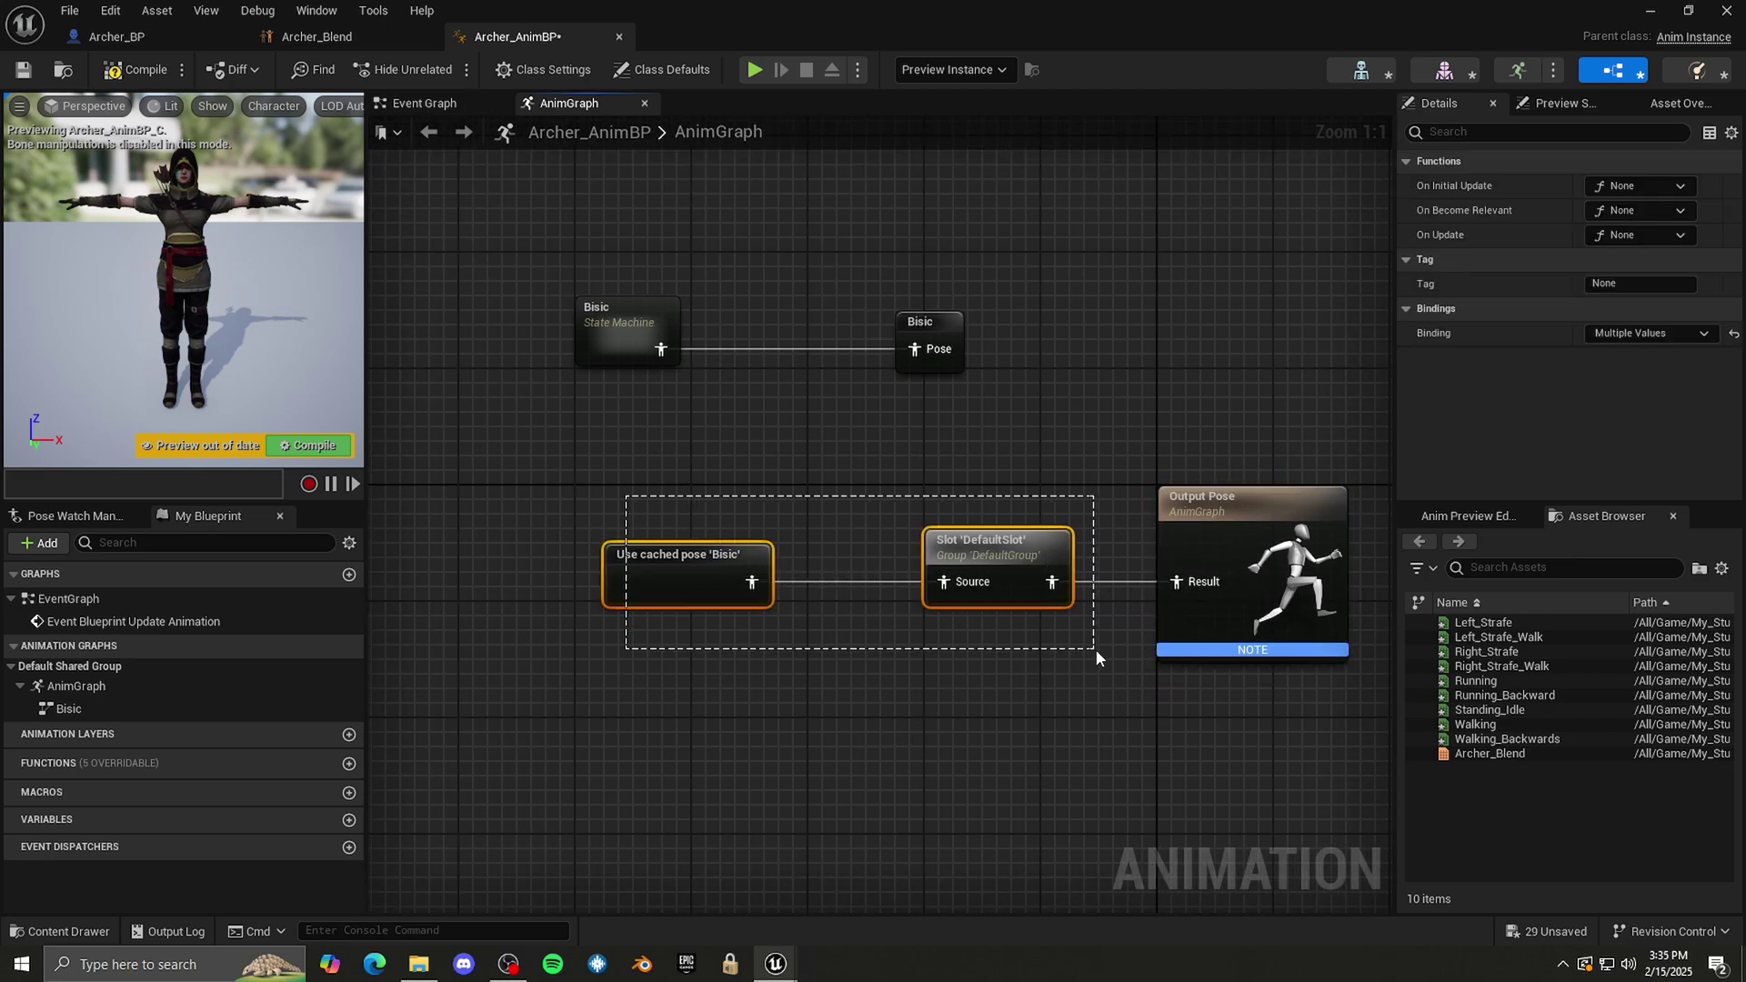
pyautogui.moveTo(718, 560); pyautogui.dragTo(671, 598, button='right')
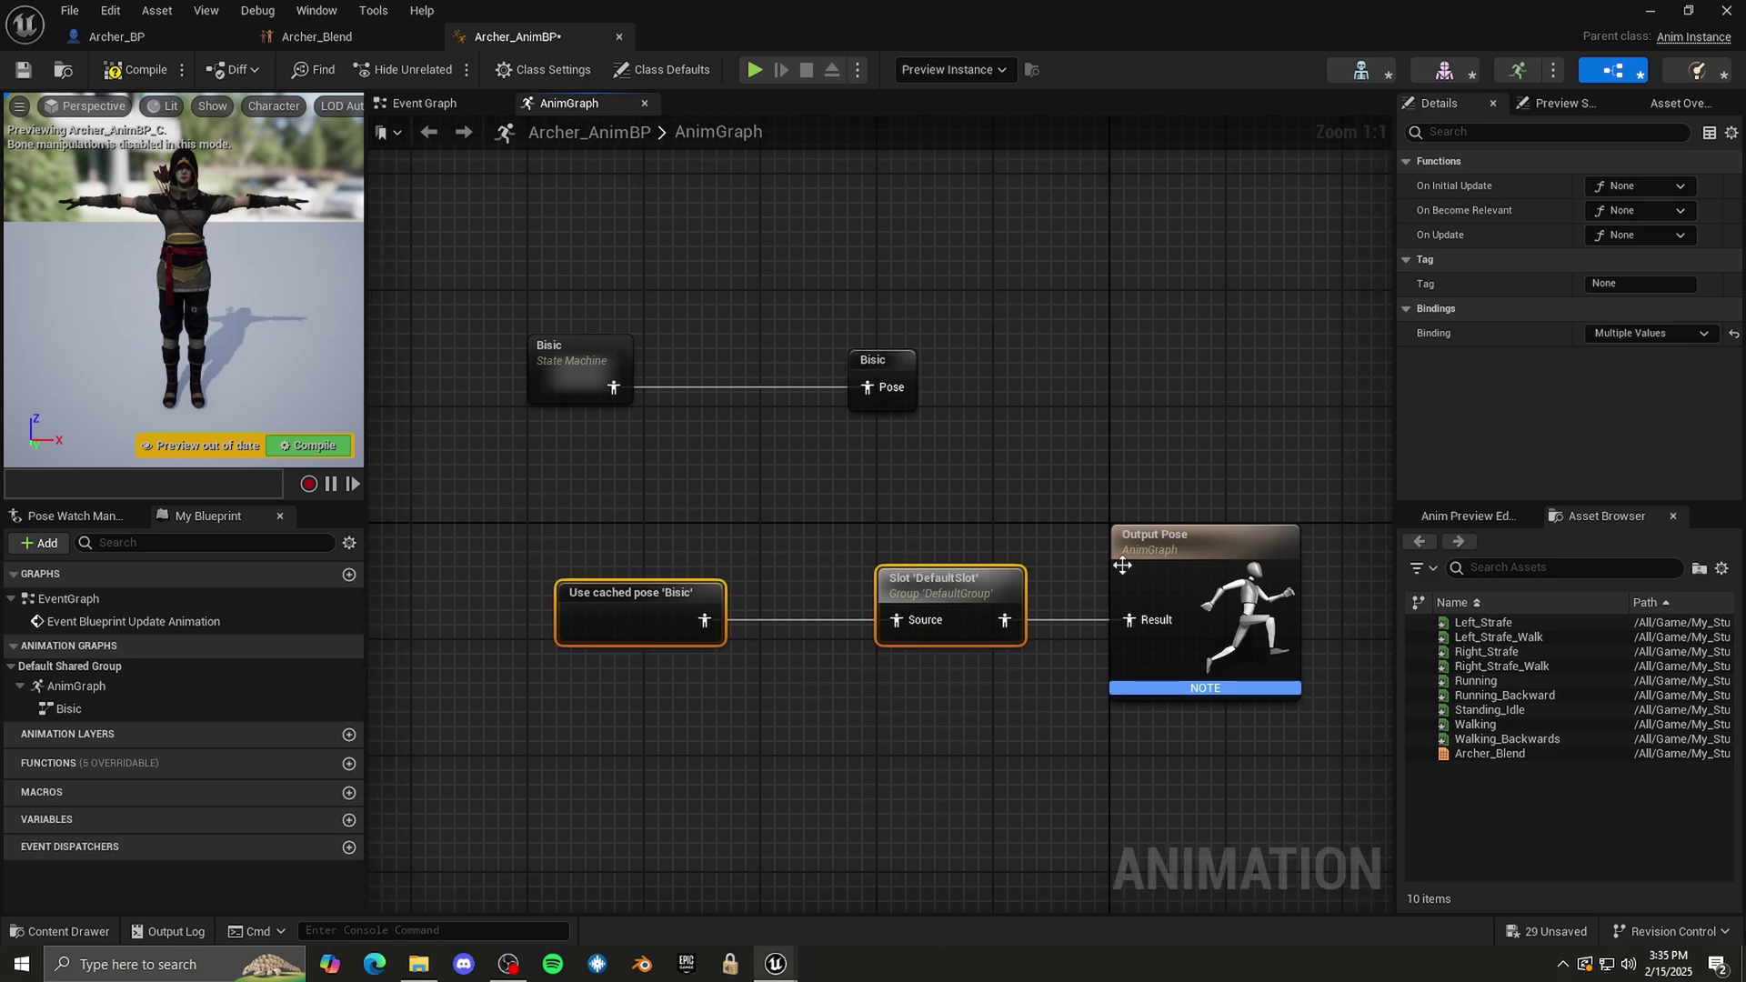
pyautogui.moveTo(952, 728); pyautogui.dragTo(917, 679, button='right')
pyautogui.click(939, 507)
pyautogui.click(990, 619)
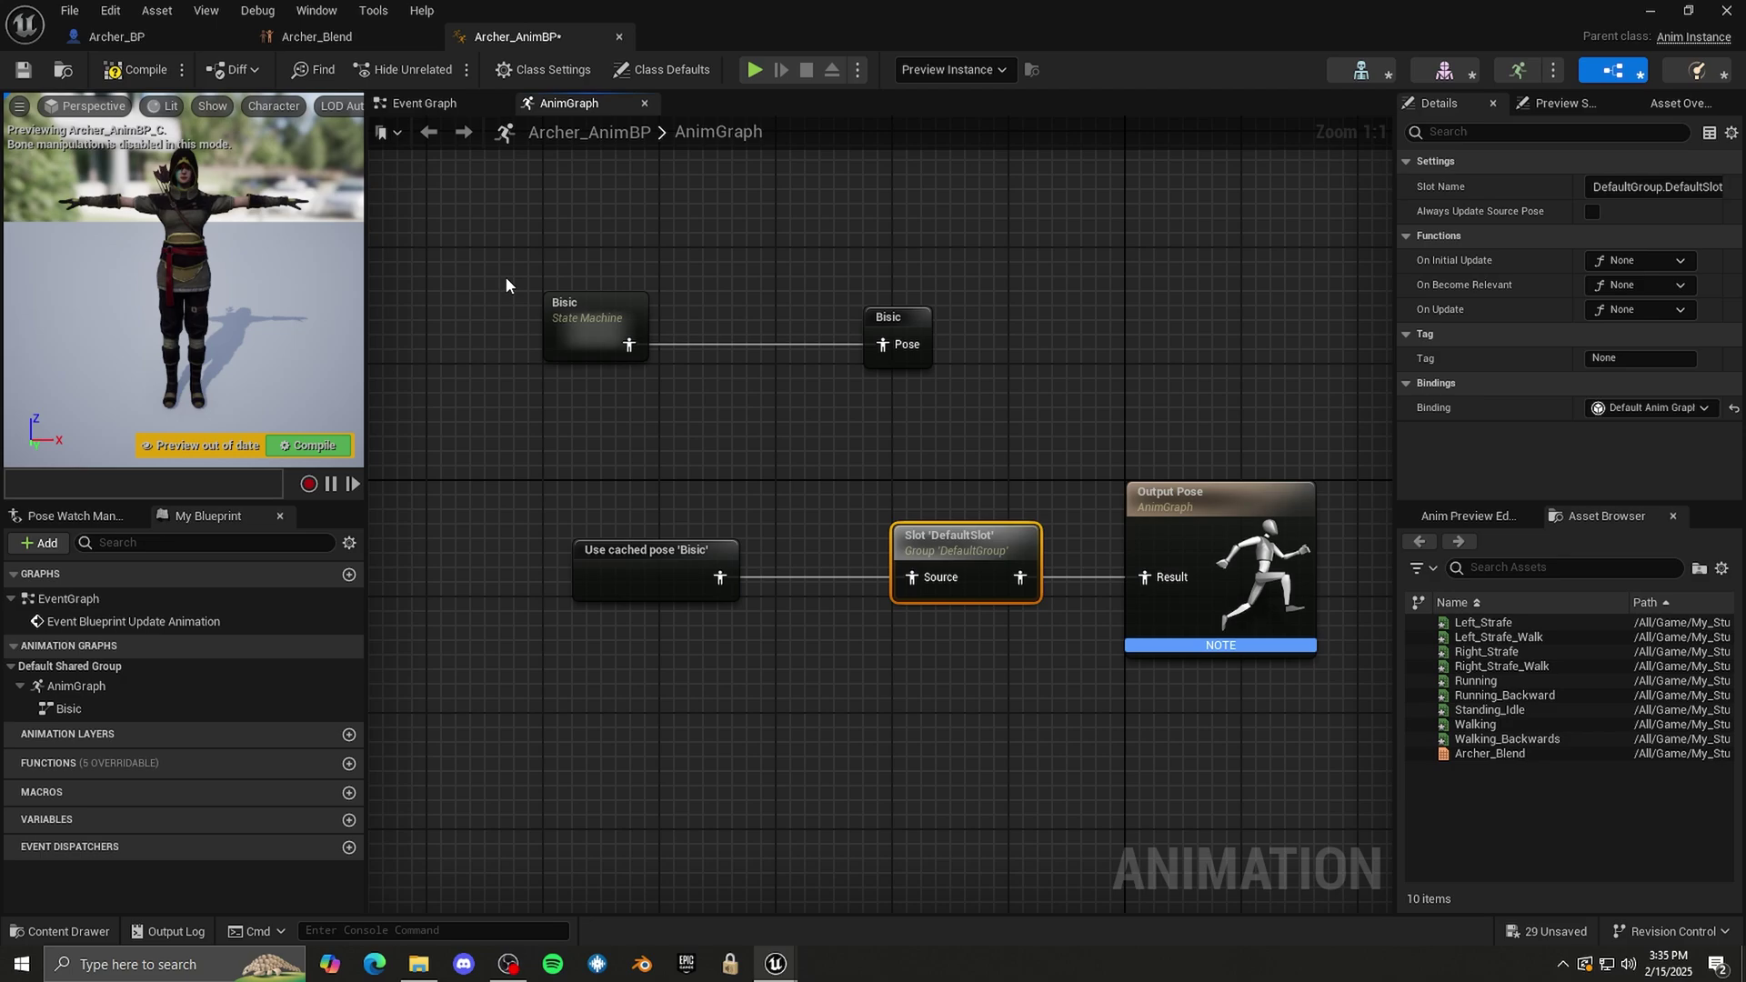
# - Open the Bisic state machine and add a state named Basic linked from Entry
pyautogui.moveTo(505, 284); pyautogui.dragTo(715, 418)
pyautogui.doubleClick(581, 314)
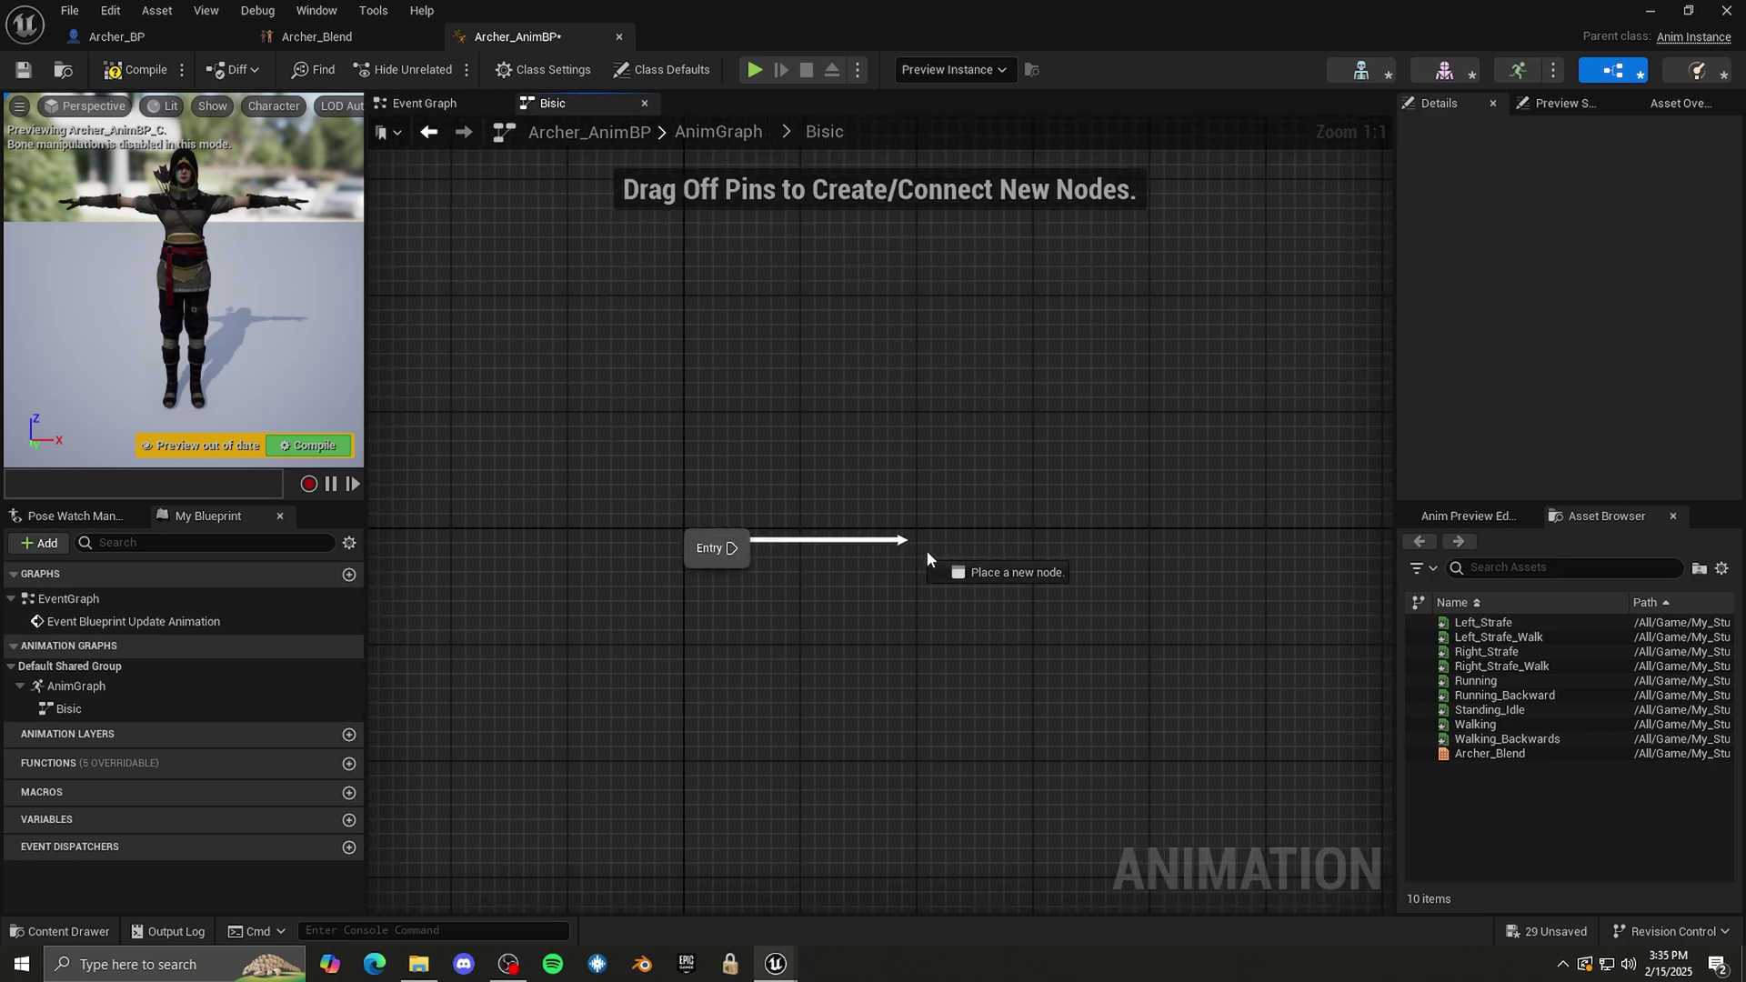
pyautogui.moveTo(926, 549); pyautogui.dragTo(957, 553)
pyautogui.click(1008, 600)
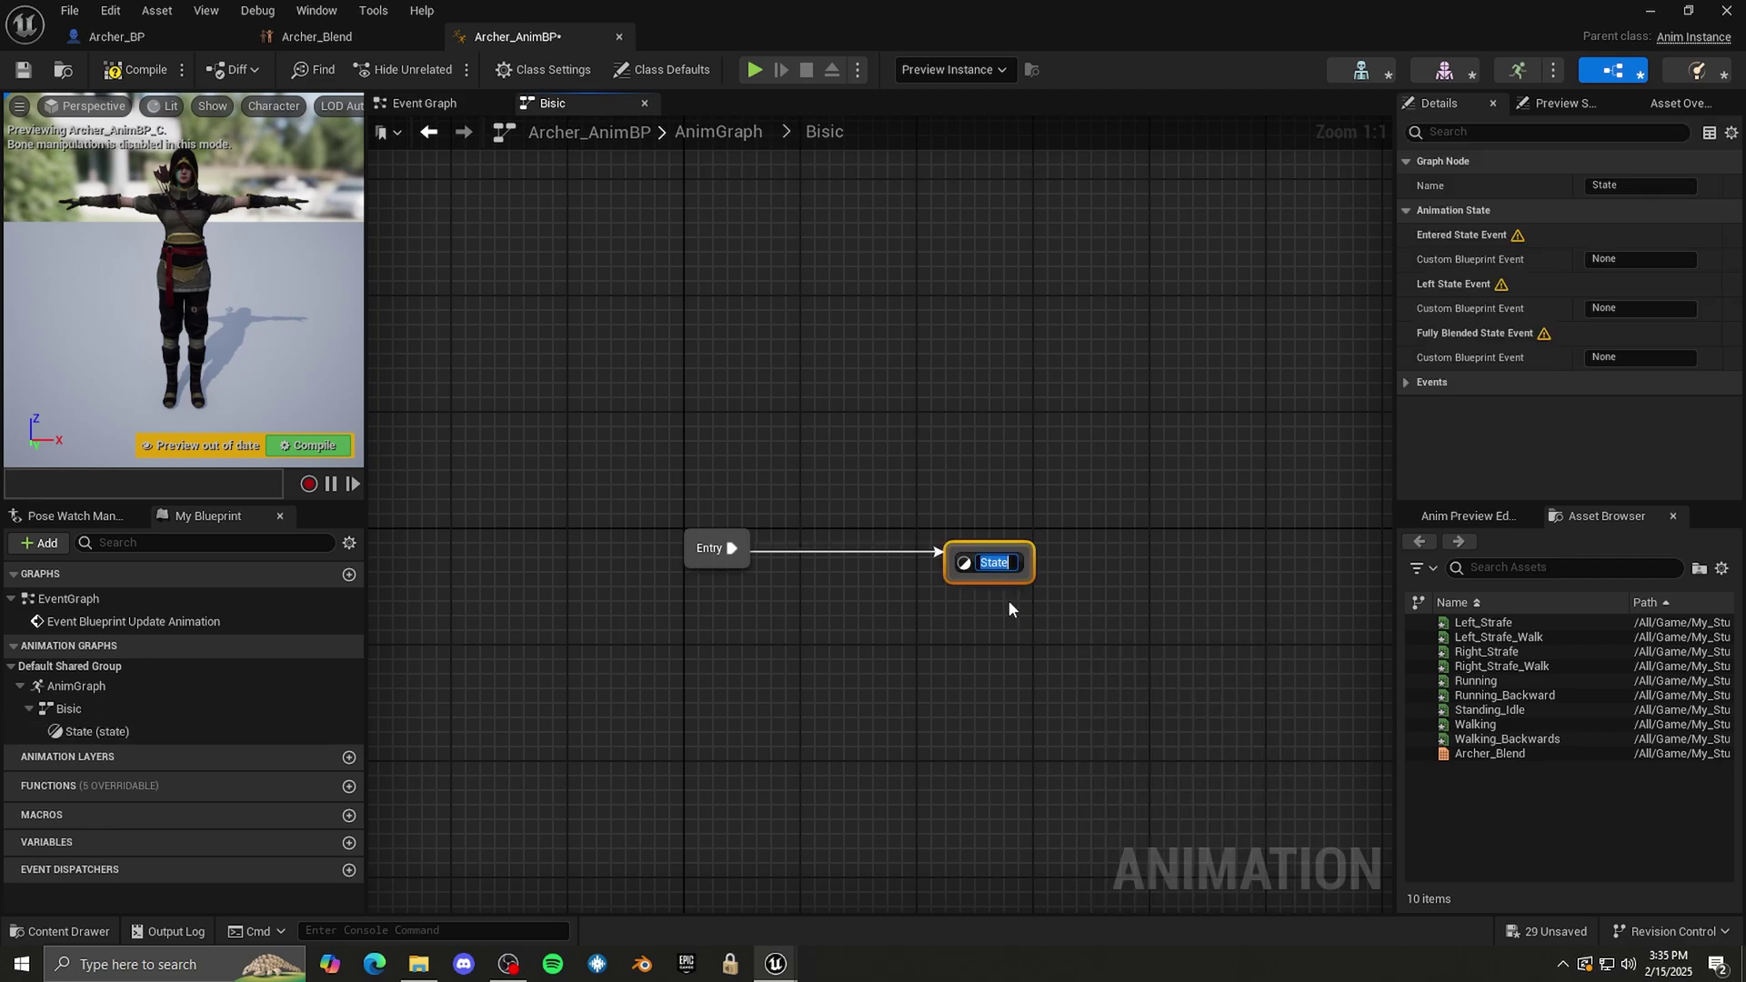
pyautogui.write('Basic')
pyautogui.press('Return')
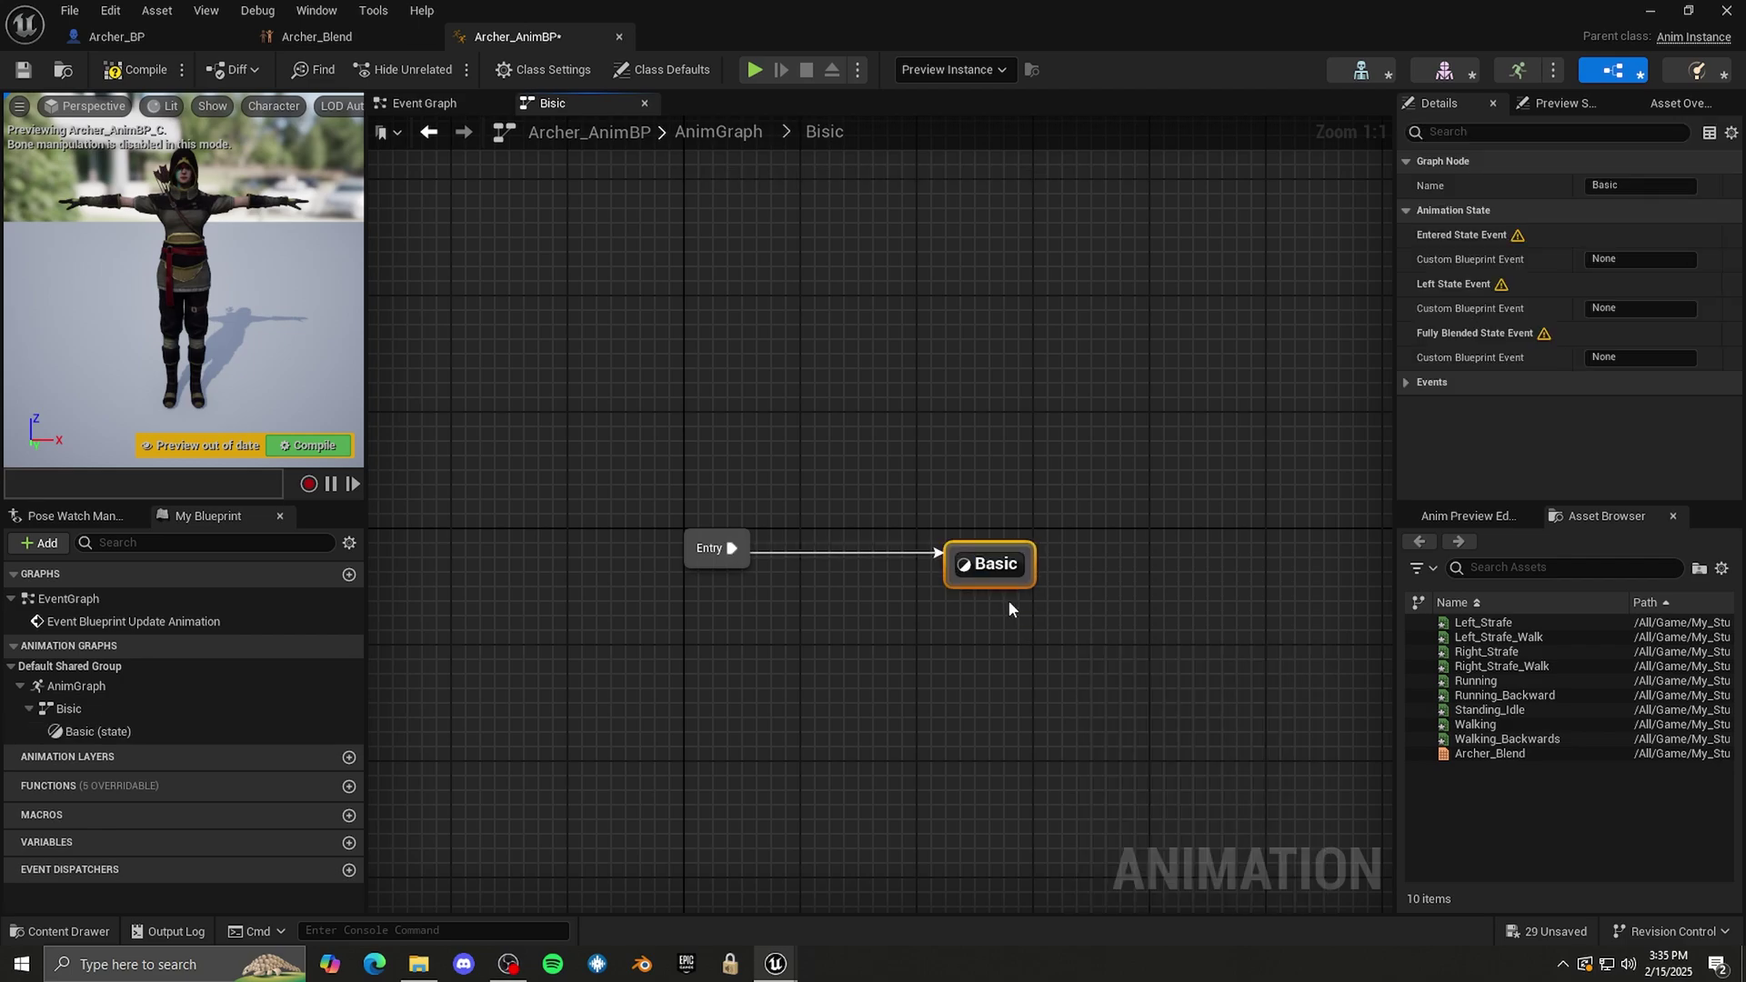
# - Open the Basic state and place the Archer_Blend blend space as the source of the Output Animation Pose
pyautogui.doubleClick(1001, 564)
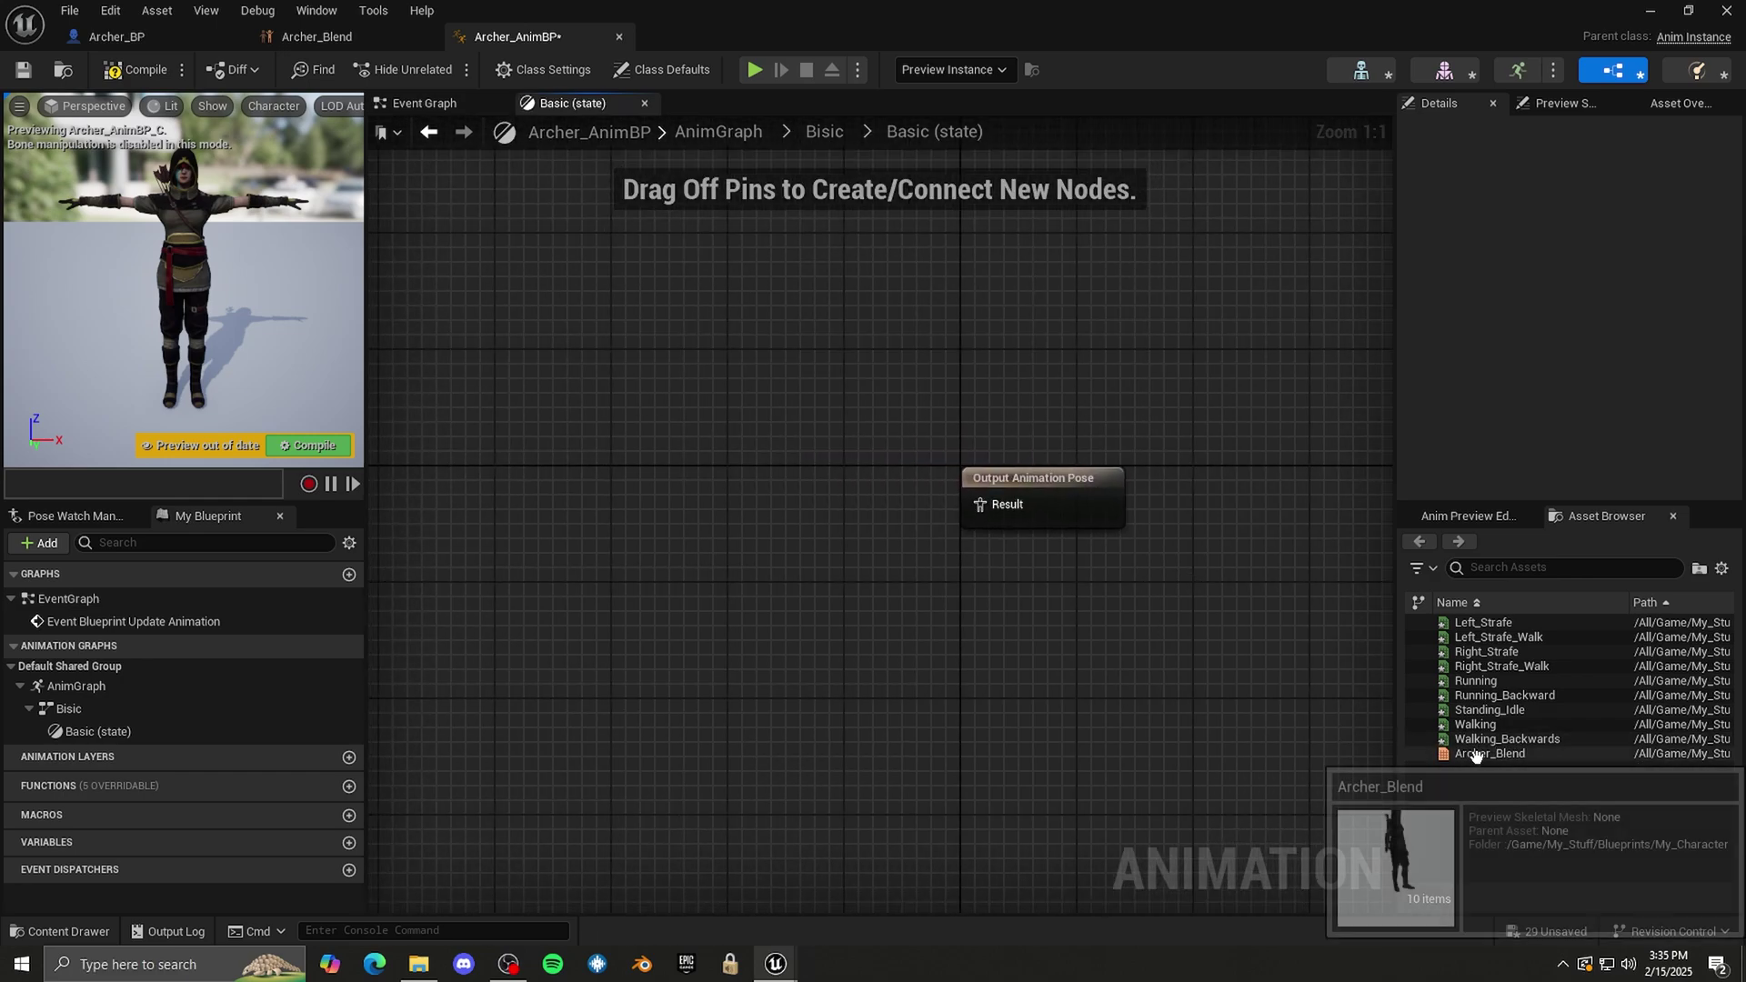
pyautogui.moveTo(1460, 754); pyautogui.dragTo(979, 510)
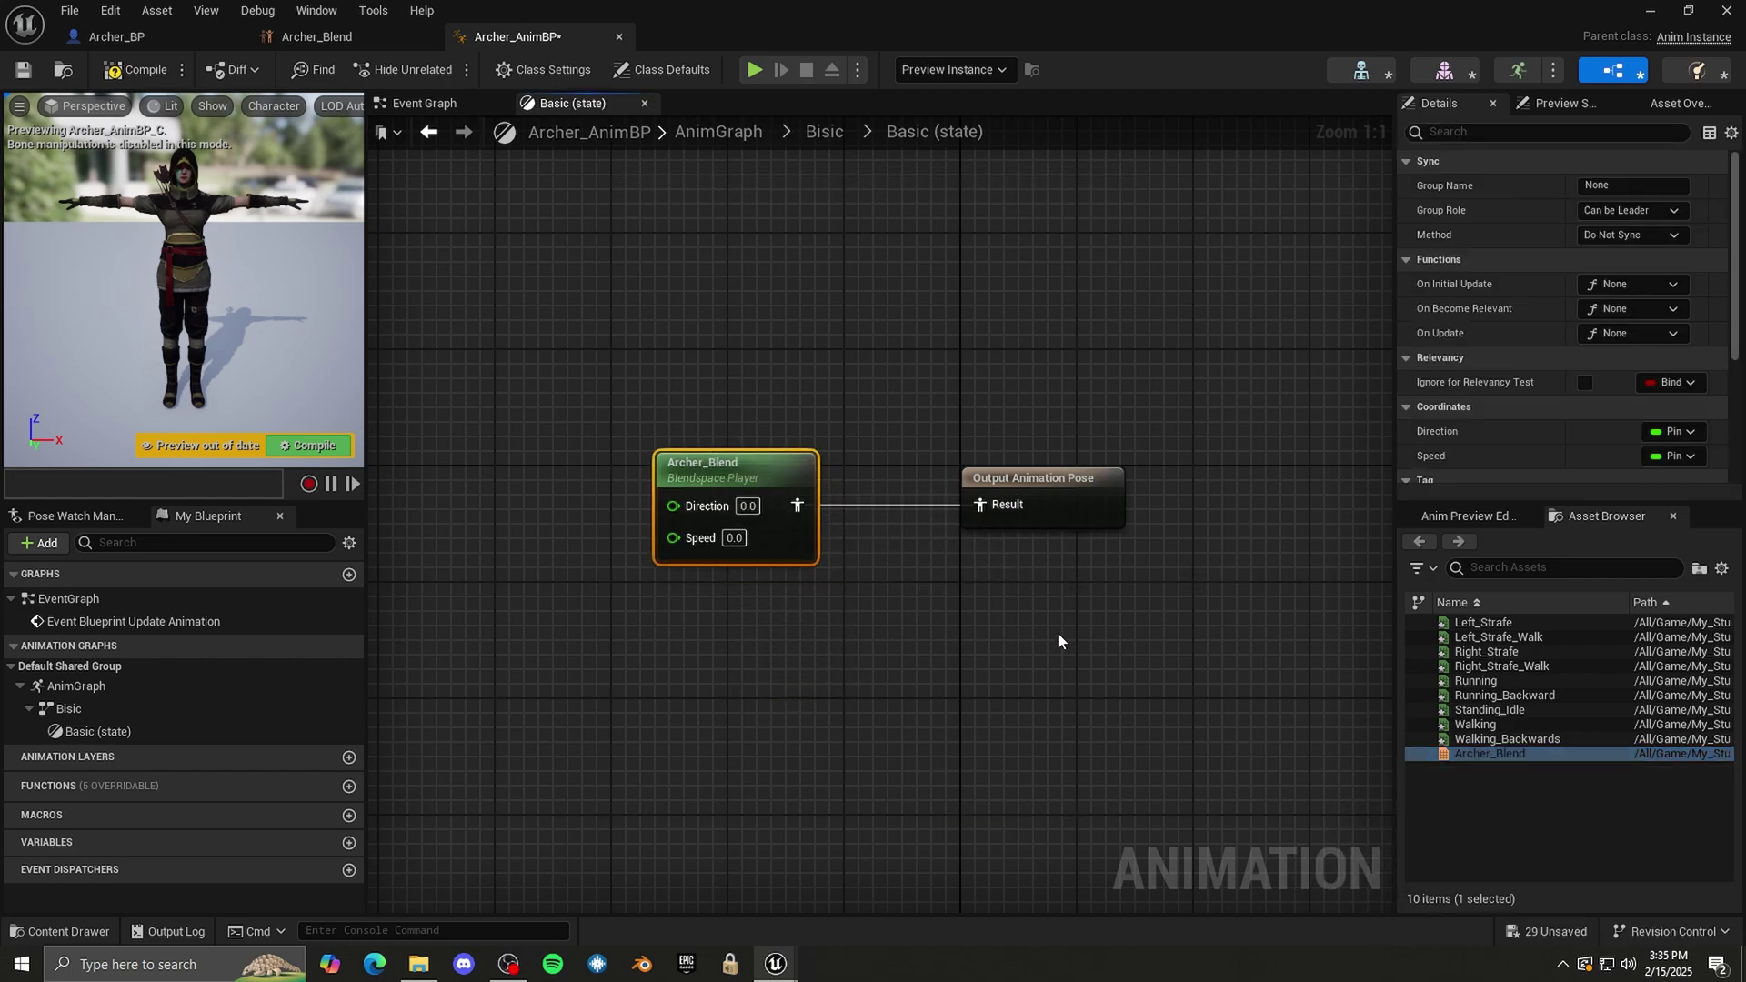
pyautogui.hotkey('ctrl', 'a')
pyautogui.moveTo(701, 624); pyautogui.dragTo(902, 591, button='right')
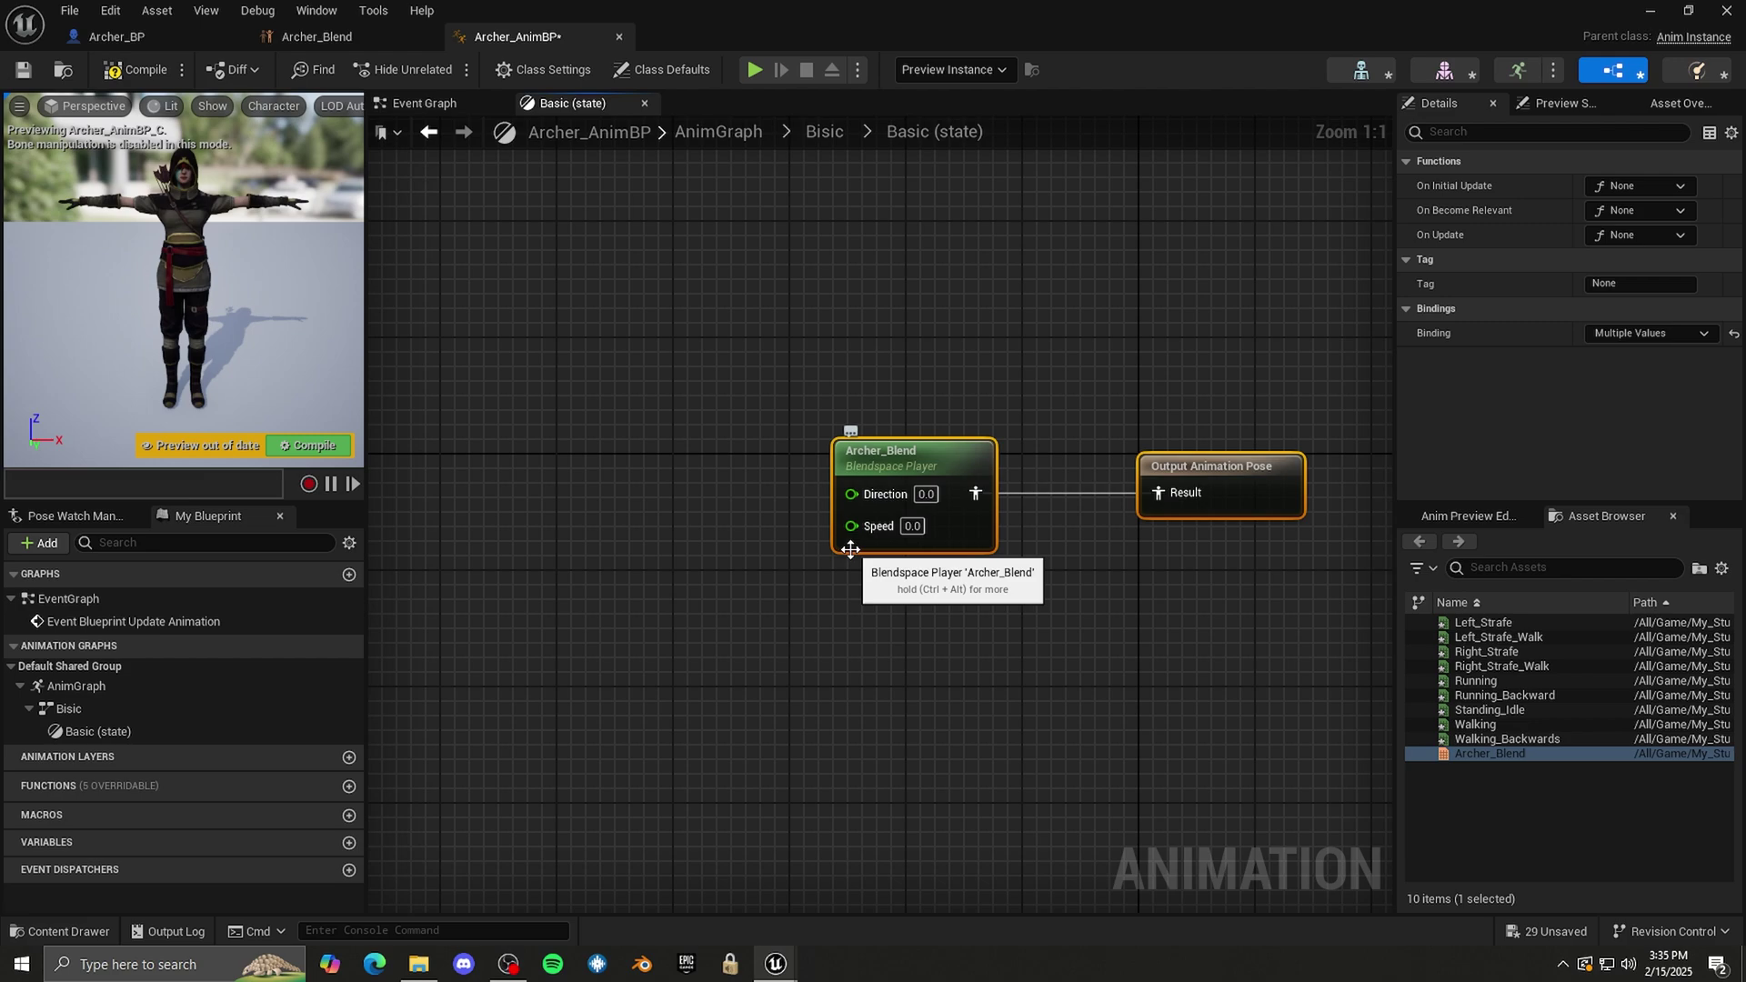
# - Promote the Speed and Direction inputs of the Archer_Blend node to variables and align the two variable nodes
pyautogui.scroll(4, 853, 564)
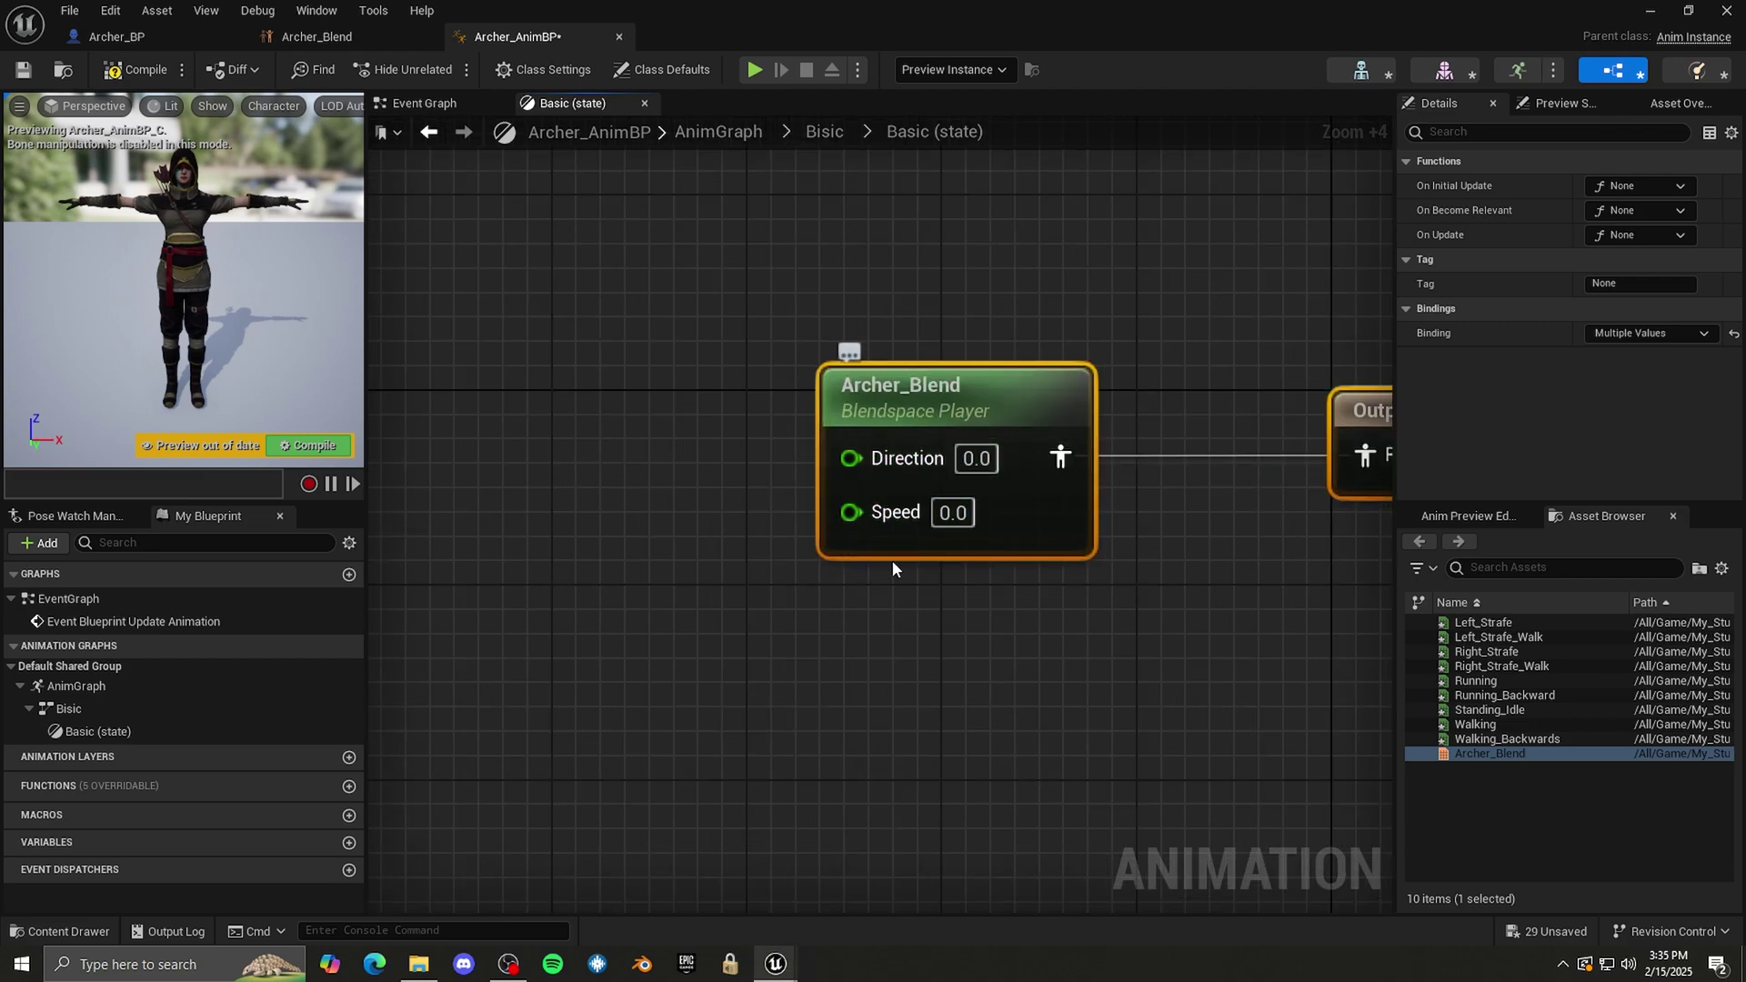
pyautogui.scroll(-3, 892, 564)
pyautogui.rightClick(861, 544)
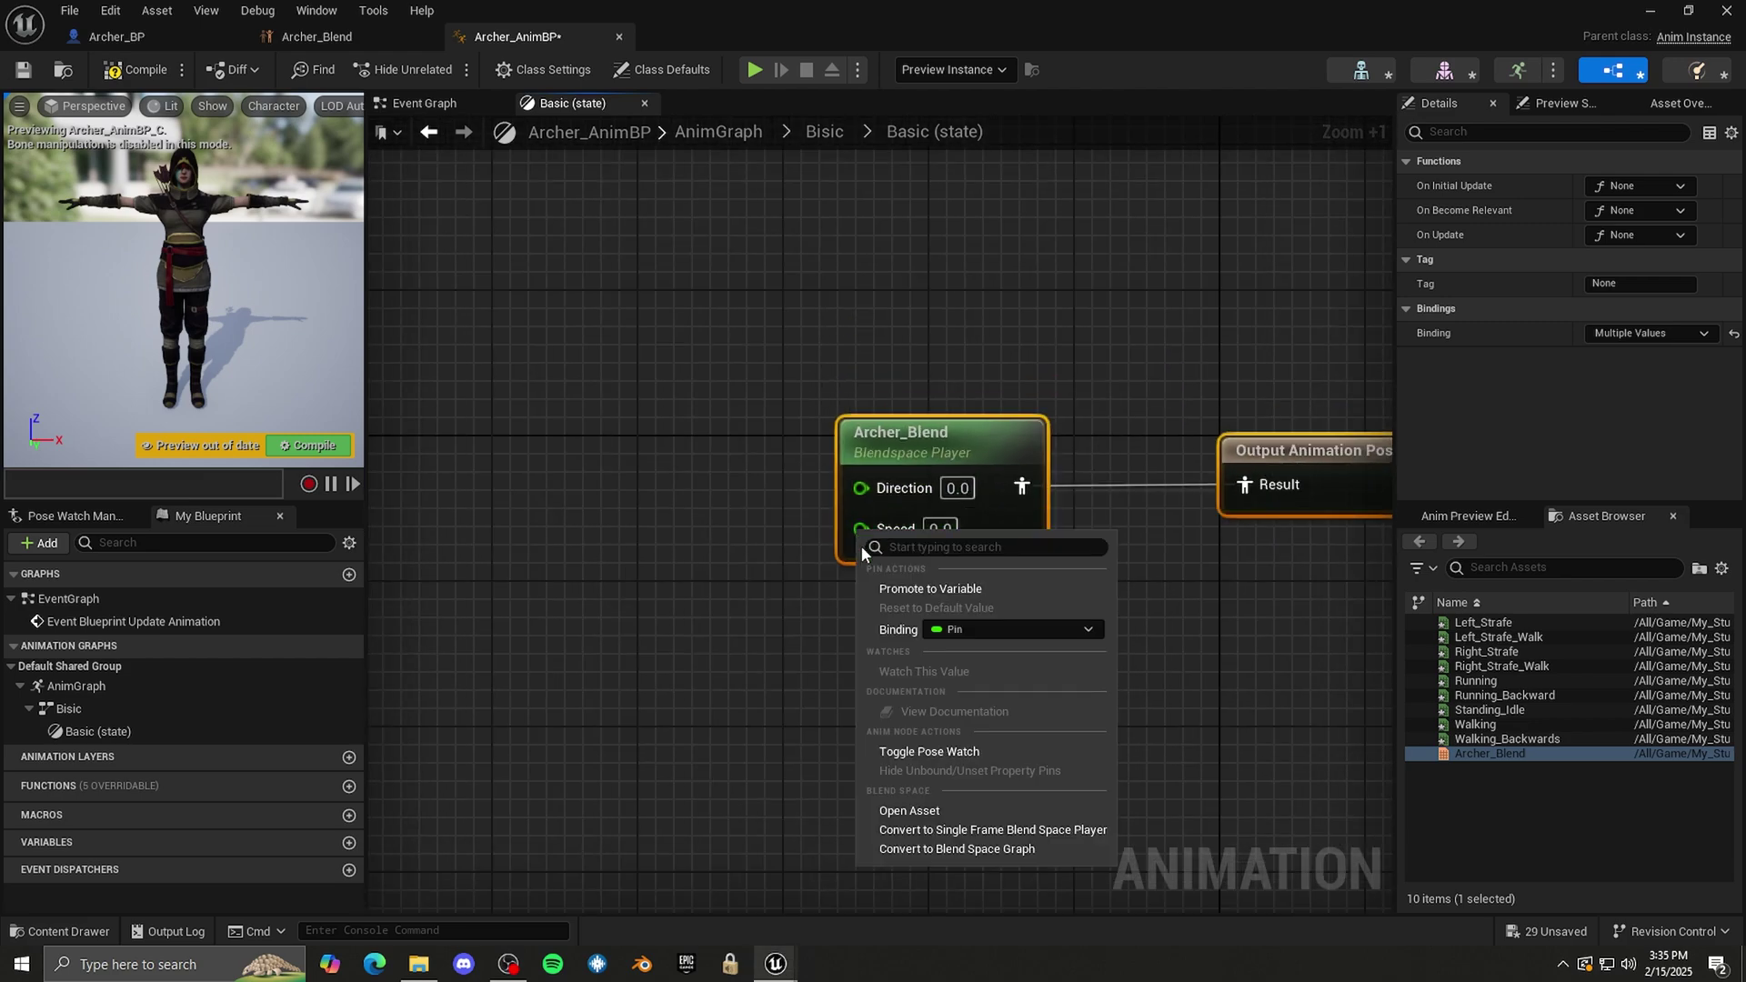
pyautogui.click(924, 589)
pyautogui.moveTo(645, 440); pyautogui.dragTo(682, 549)
pyautogui.rightClick(860, 488)
pyautogui.click(926, 549)
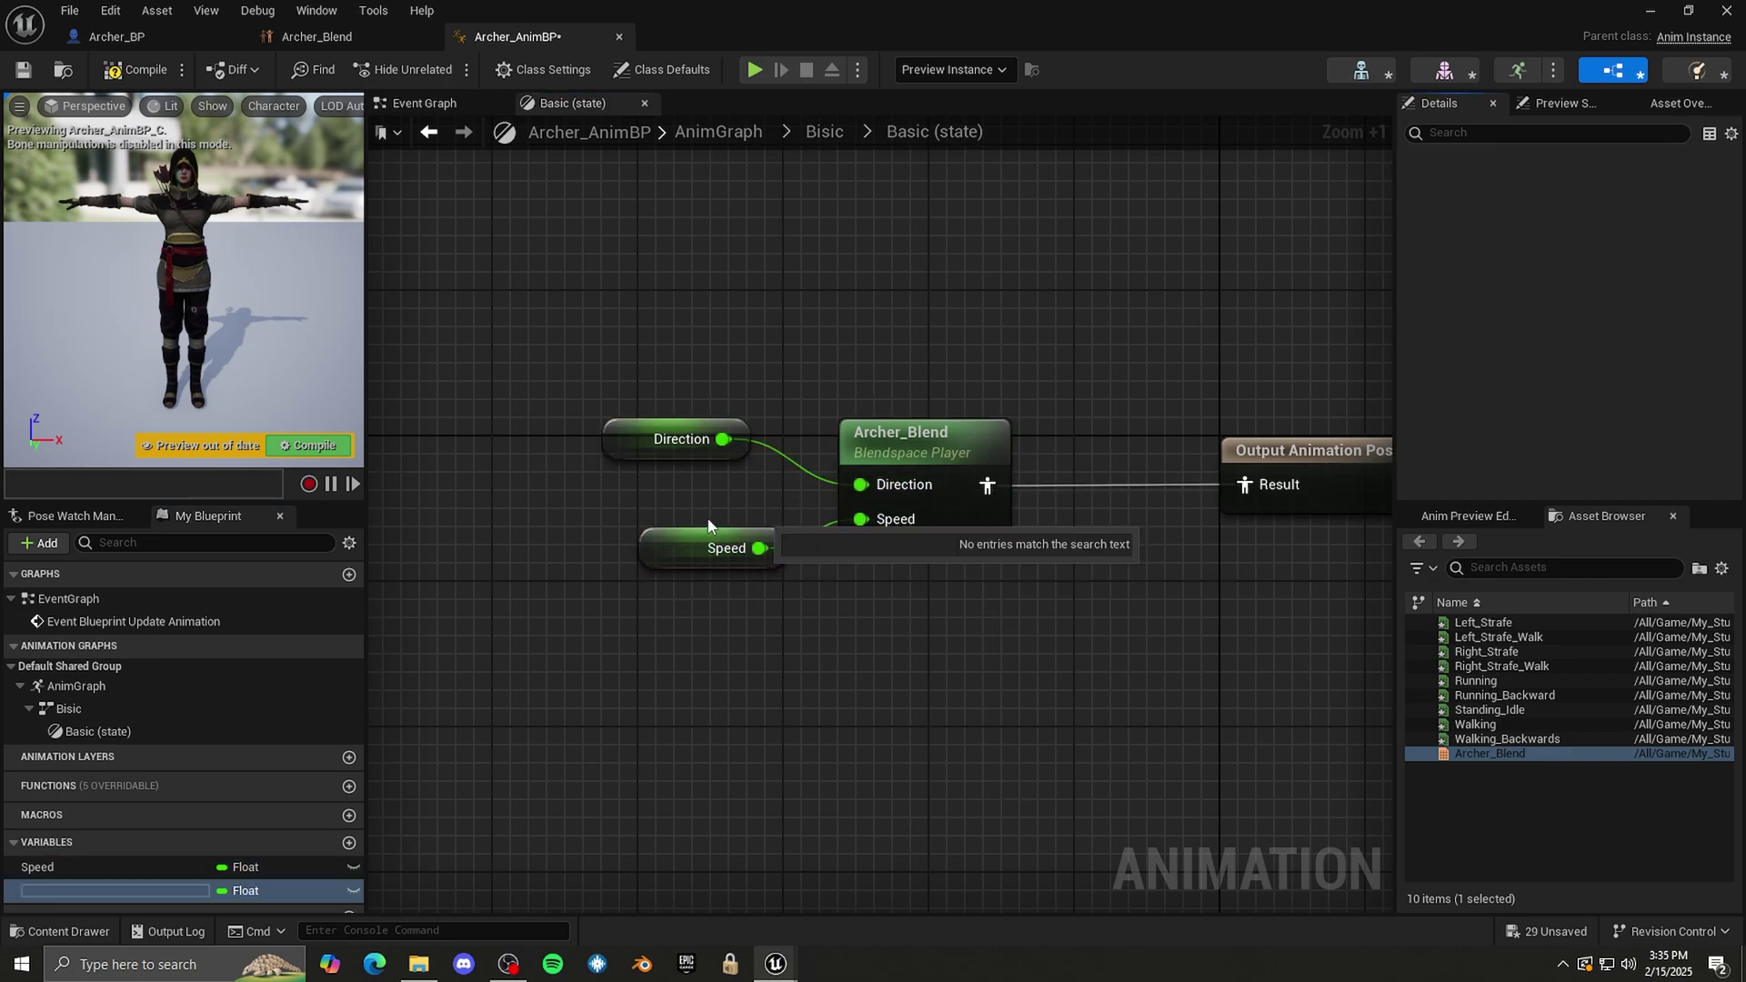
pyautogui.click(675, 455)
pyautogui.moveTo(675, 456); pyautogui.dragTo(675, 474)
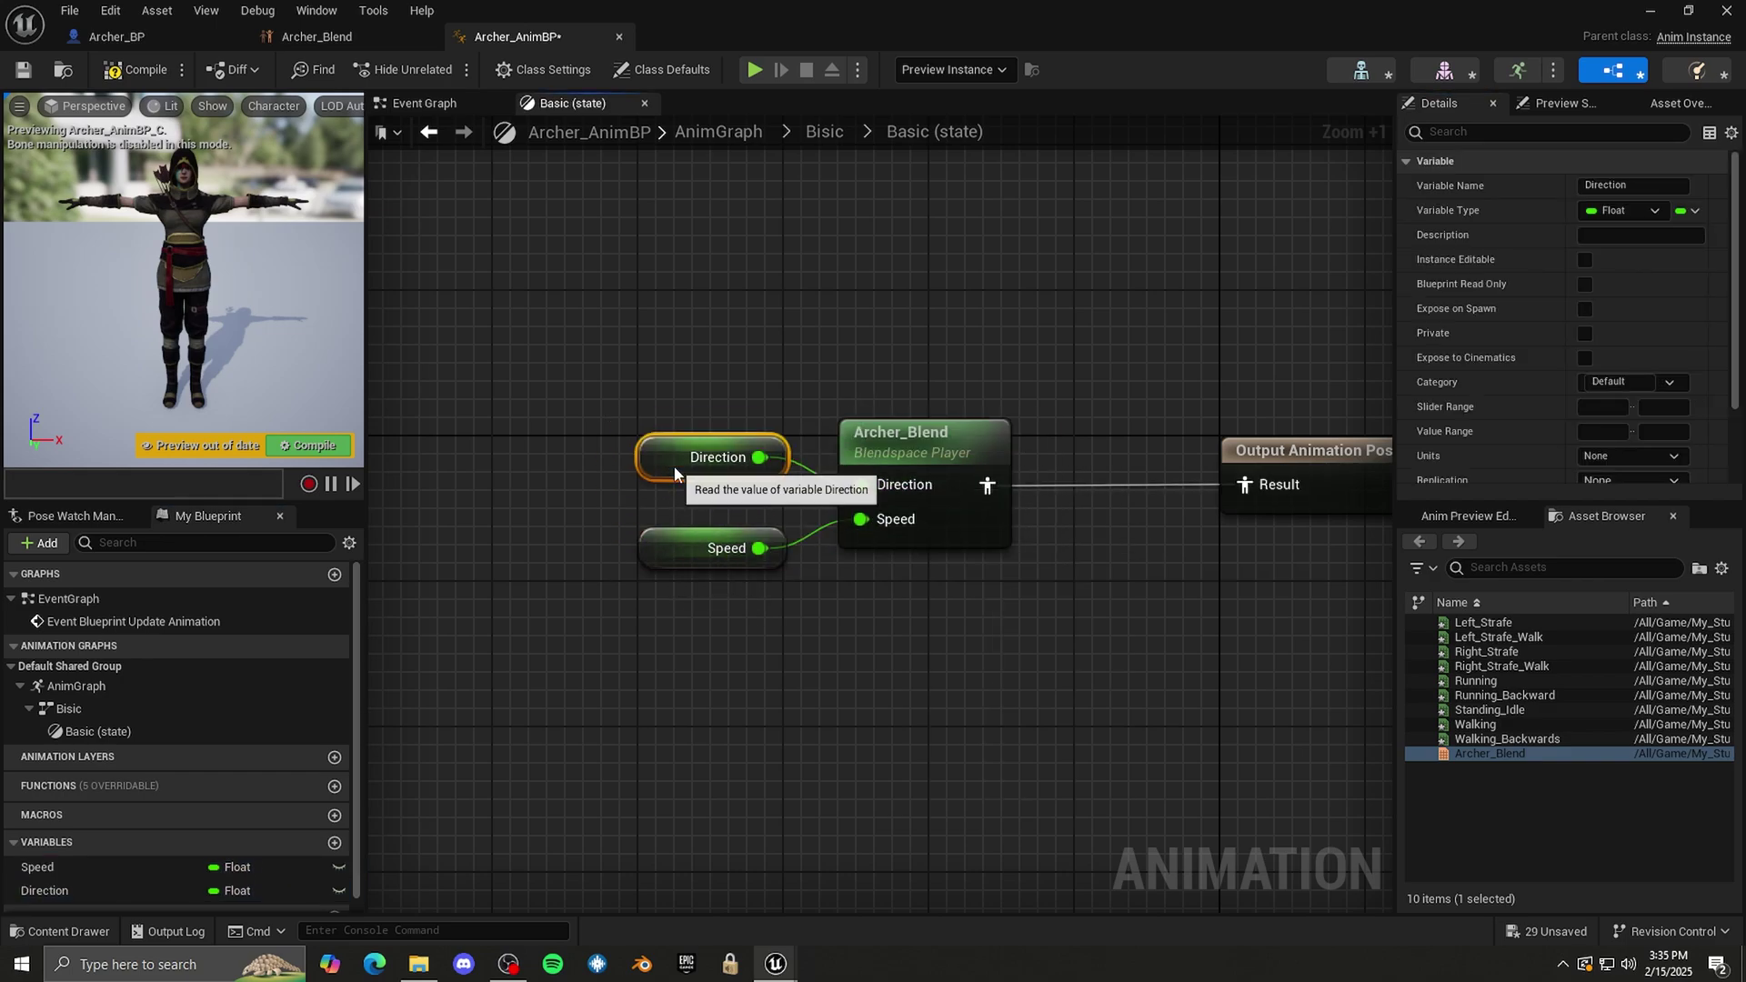
# - Return to the AnimGraph, compile and save the Animation Blueprint, and view the previewed character
pyautogui.moveTo(941, 661); pyautogui.dragTo(841, 648, button='right')
pyautogui.hotkey('alt', 'Left')
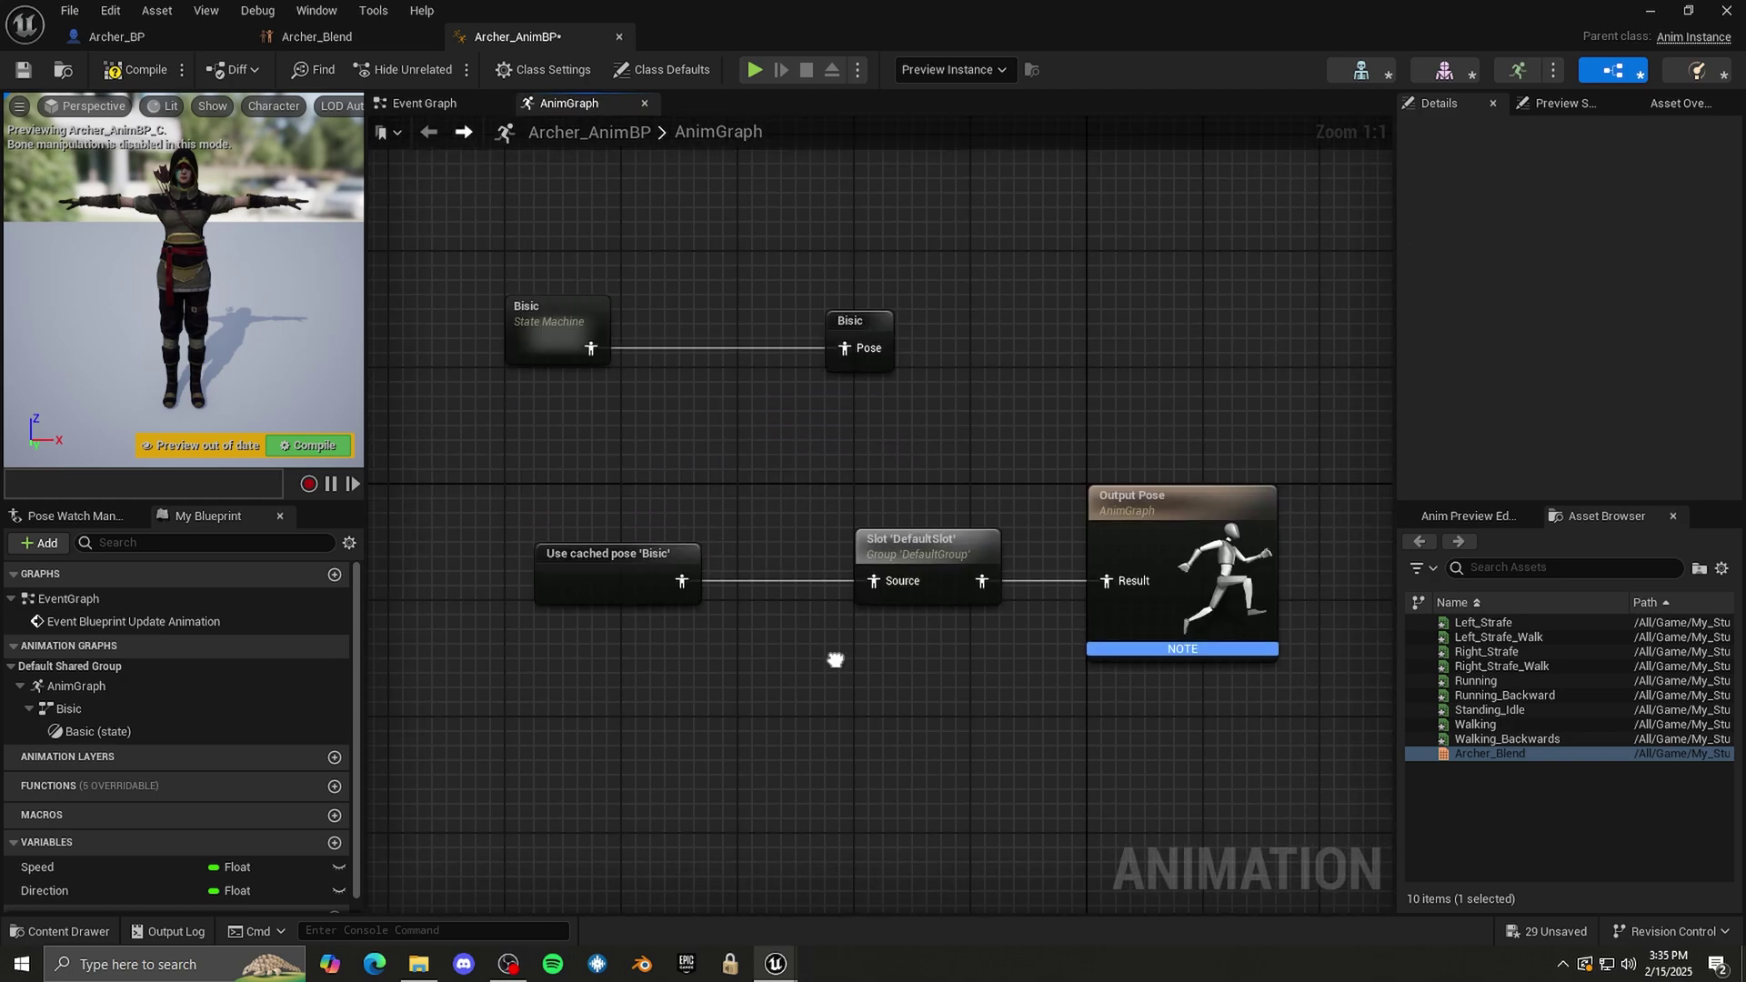
pyautogui.click(24, 70)
pyautogui.moveTo(467, 218); pyautogui.dragTo(1284, 747)
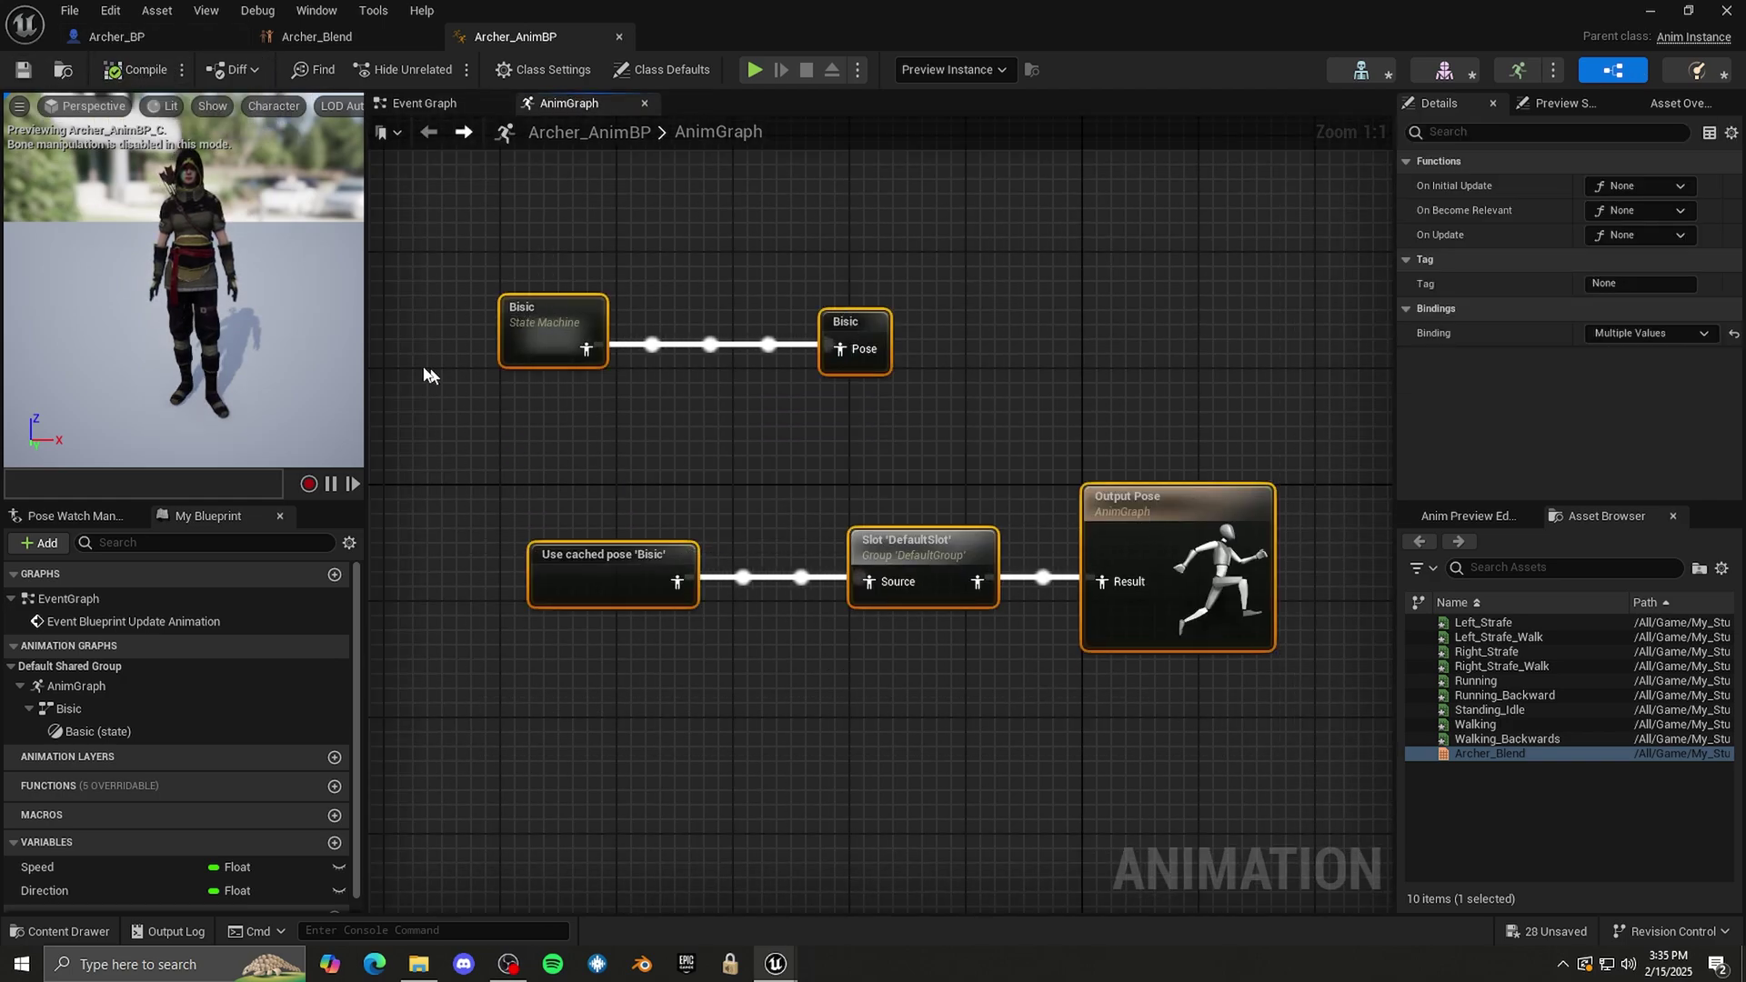
pyautogui.scroll(5, 200, 263)
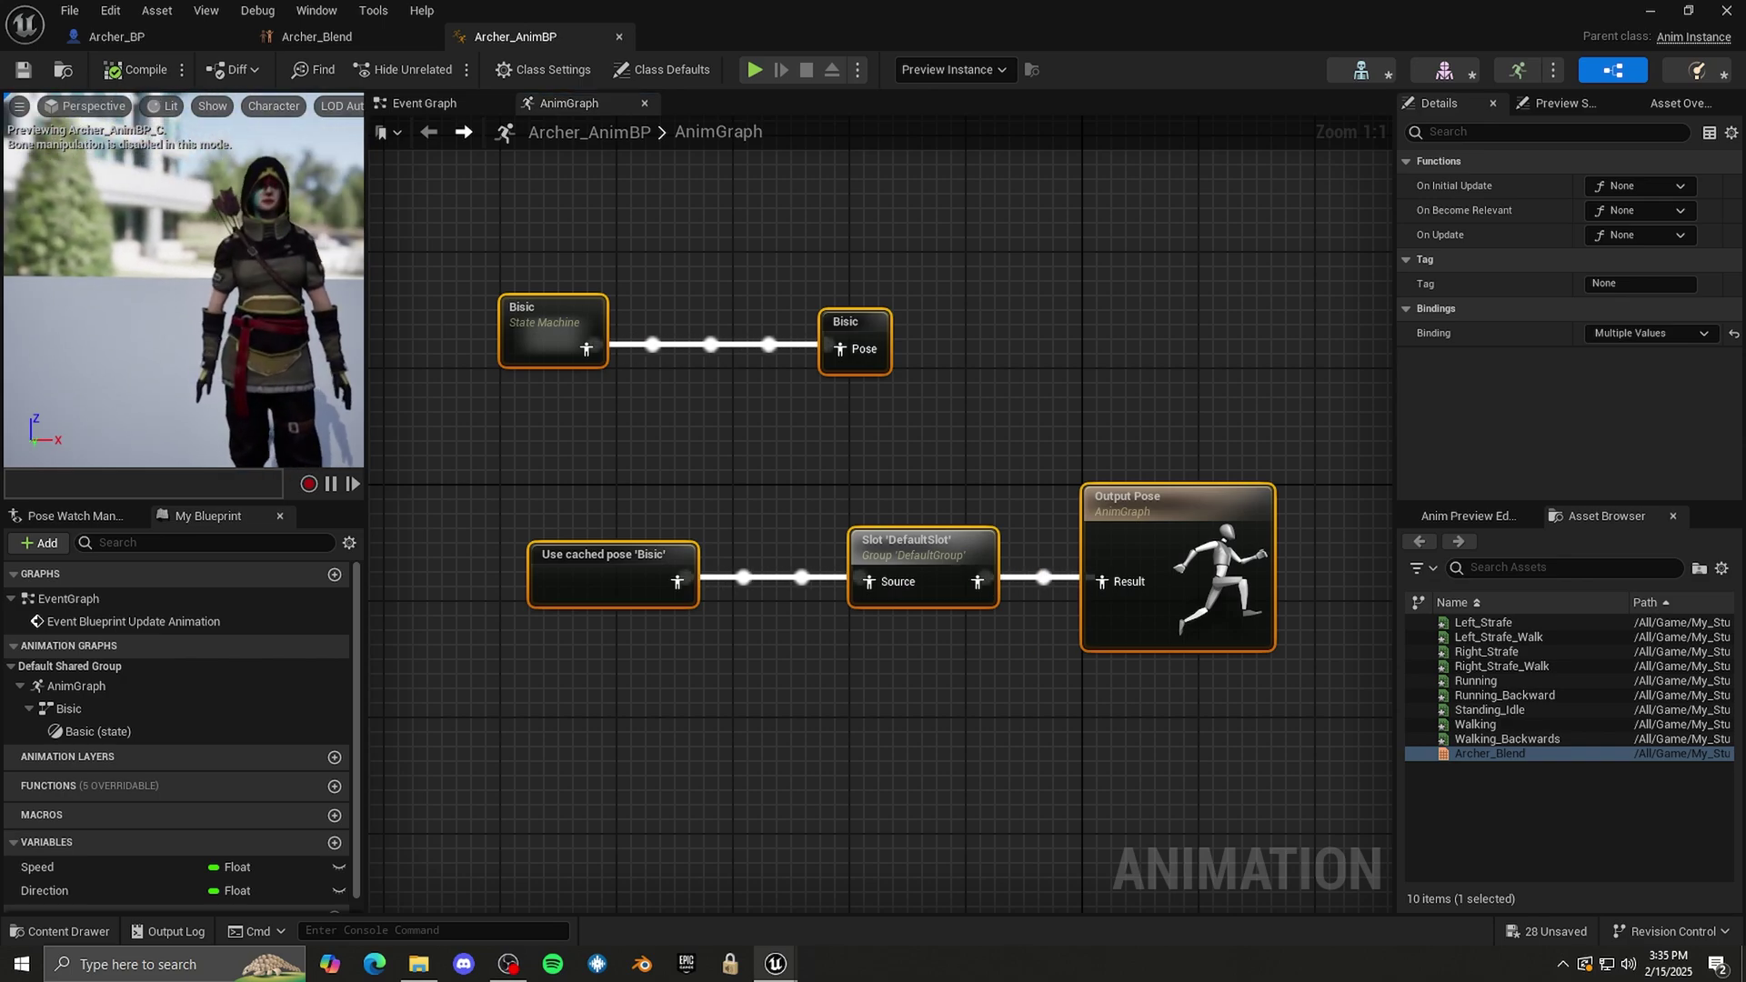
pyautogui.scroll(-5, 200, 263)
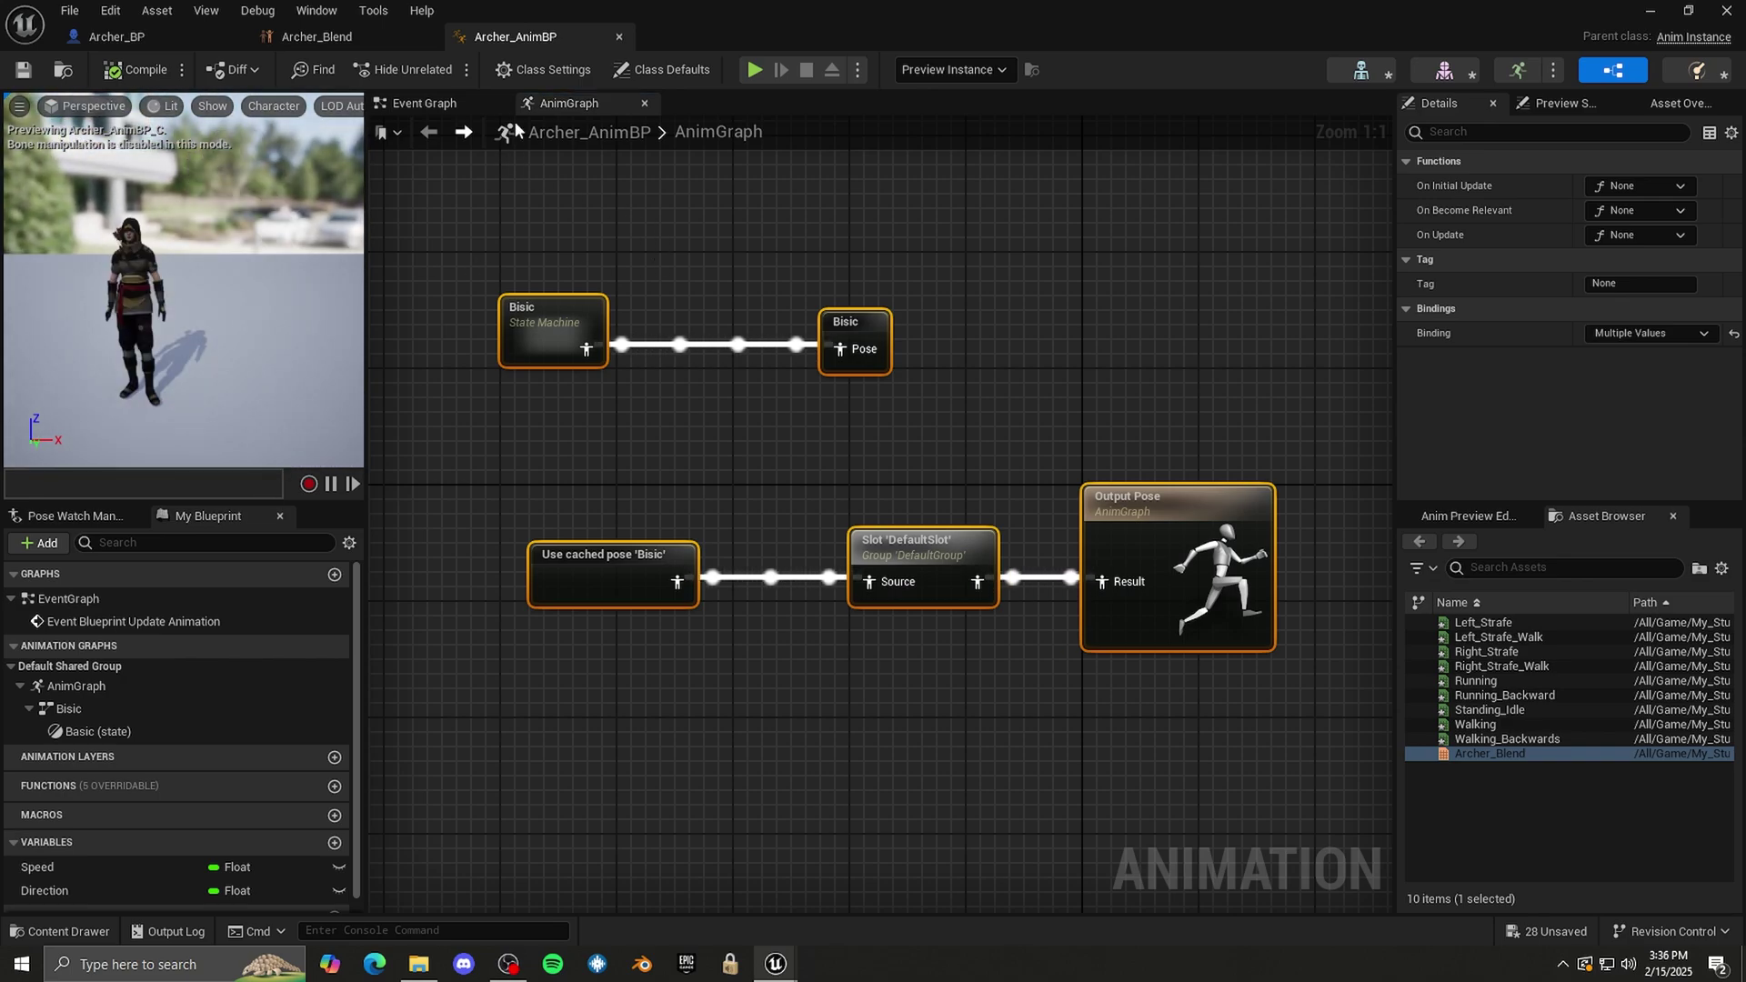
# - In the Event Graph, chain Set Speed and Set Direction nodes after Event Blueprint Update Animation, leaving space before Set Speed
pyautogui.click(423, 103)
pyautogui.moveTo(1157, 525); pyautogui.dragTo(871, 600, button='right')
pyautogui.scroll(-1, 102, 871)
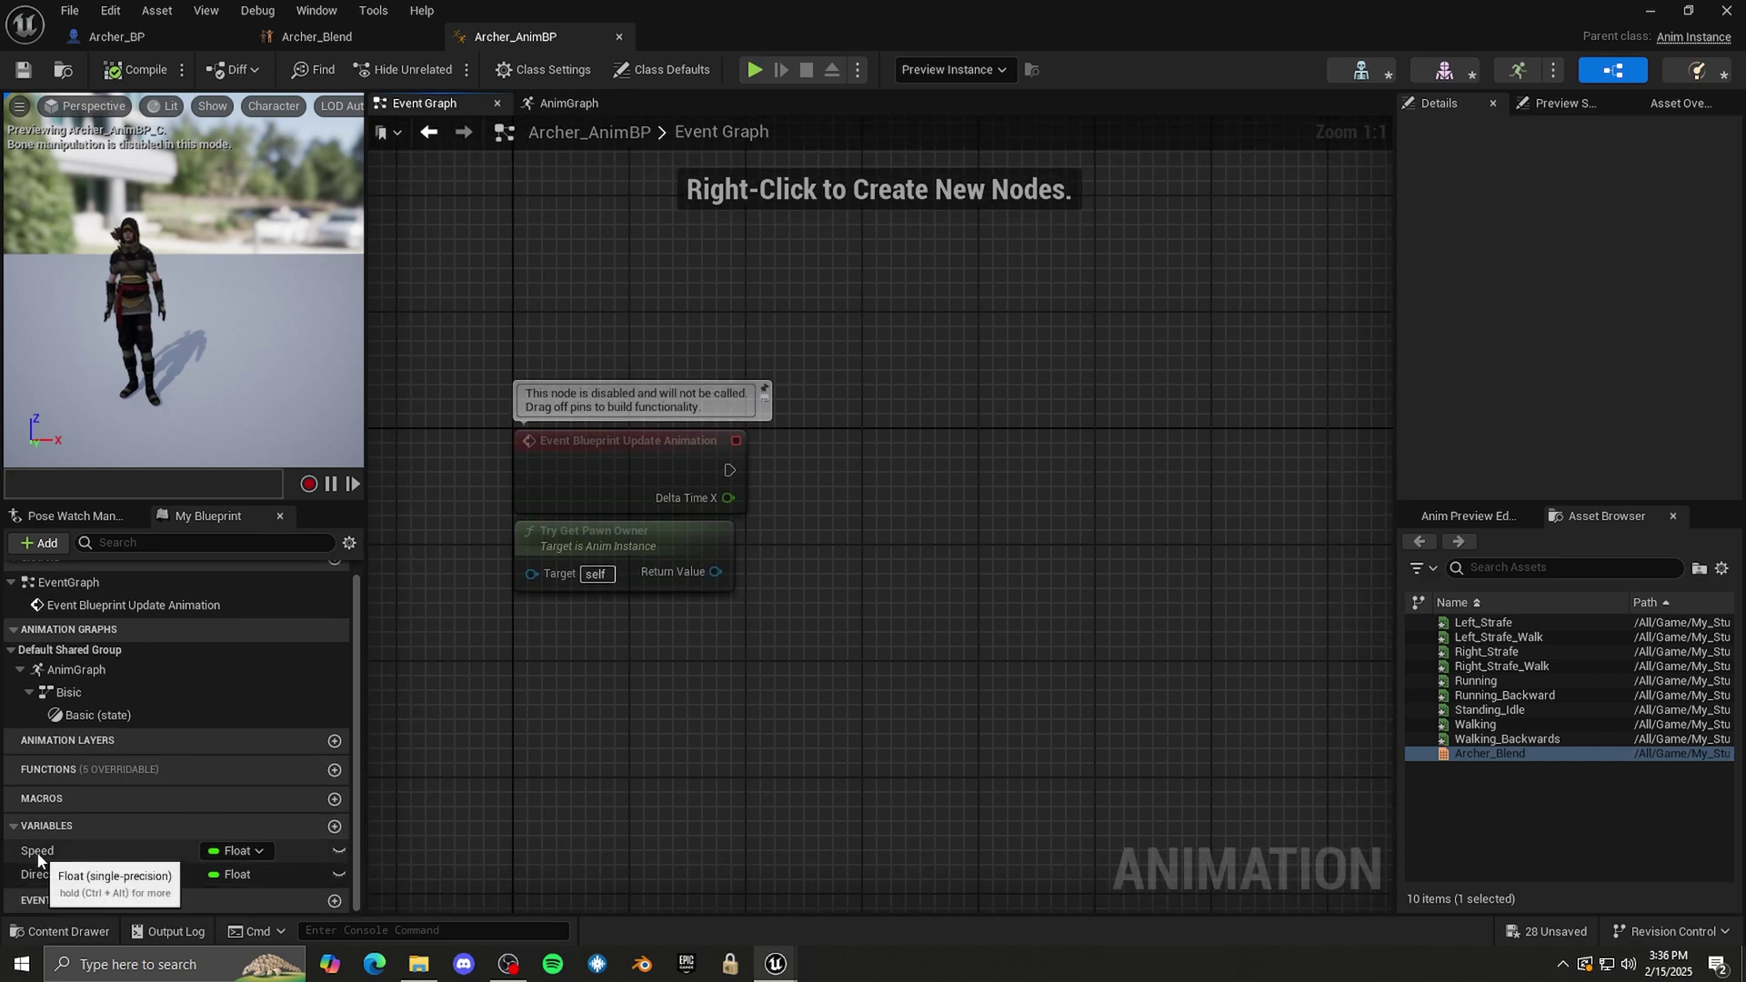
pyautogui.moveTo(100, 851); pyautogui.dragTo(691, 562)
pyautogui.moveTo(734, 476); pyautogui.dragTo(733, 470)
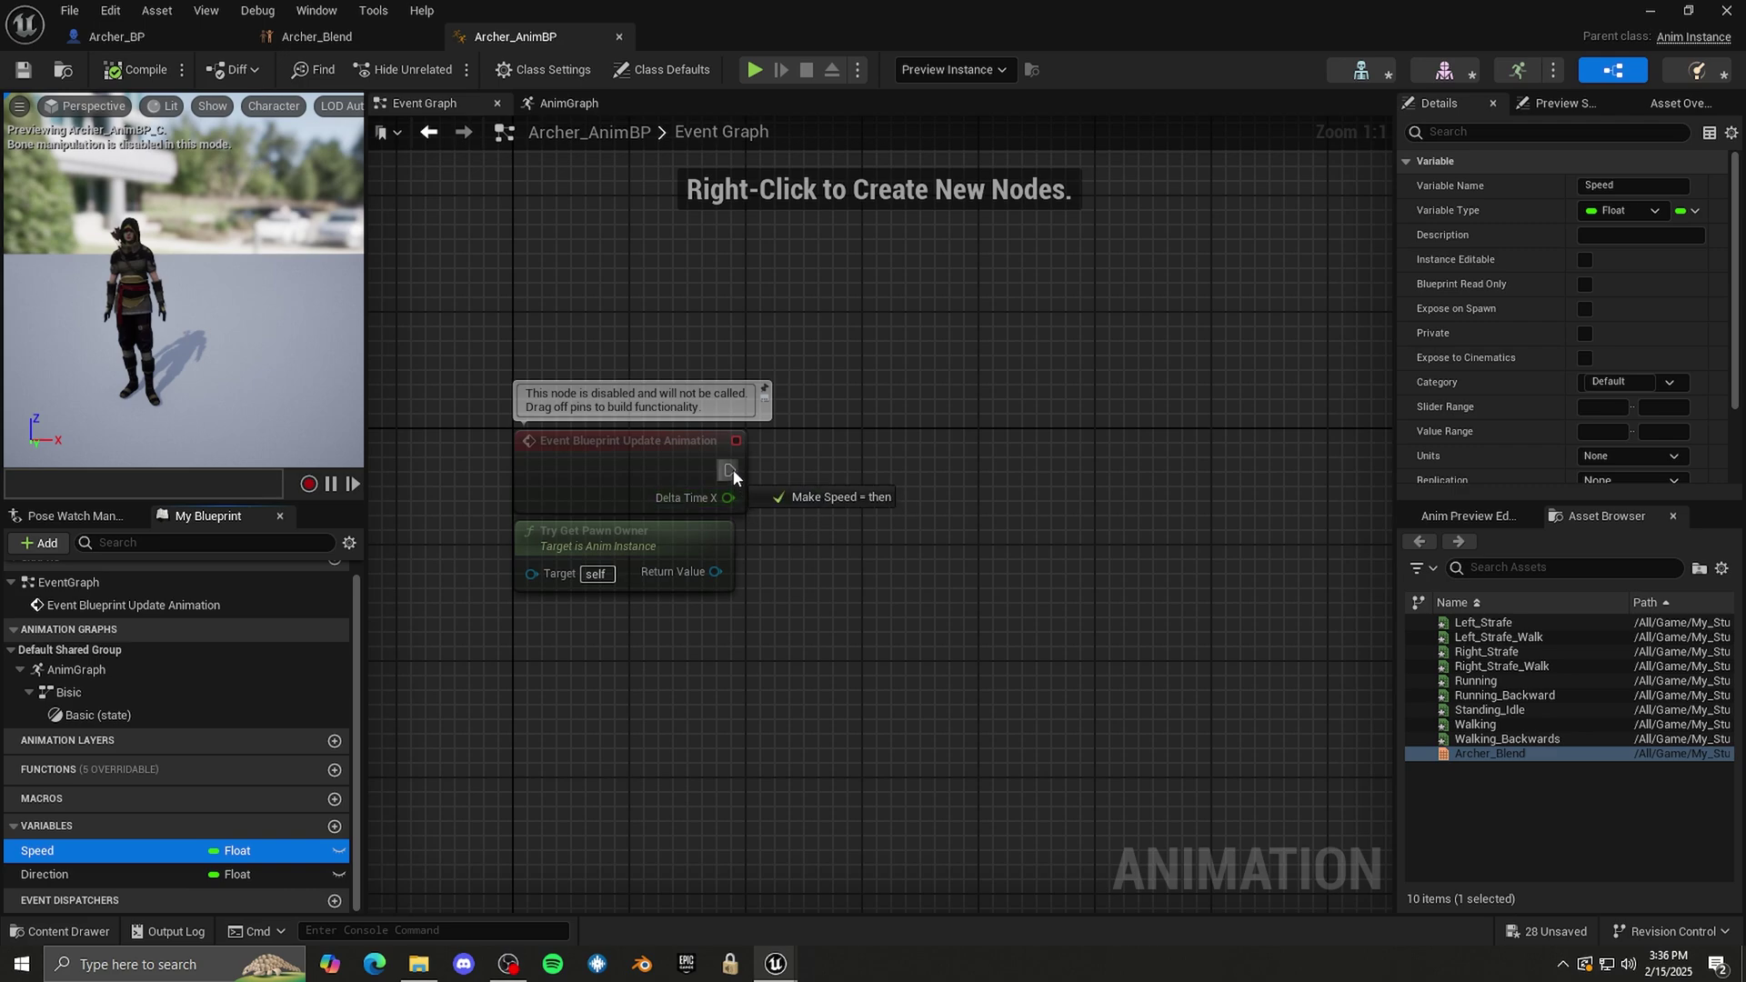
pyautogui.click(828, 510)
pyautogui.moveTo(468, 370)
pyautogui.mouseDown()
pyautogui.moveTo(701, 572)
pyautogui.moveTo(715, 608)
pyautogui.mouseUp()
pyautogui.moveTo(861, 484); pyautogui.dragTo(1283, 482)
pyautogui.moveTo(1283, 482); pyautogui.dragTo(975, 482, button='right')
pyautogui.moveTo(86, 875); pyautogui.dragTo(1017, 493)
# - Add a Get Velocity node fed by the Return Value of Try Get Pawn Owner
pyautogui.moveTo(418, 603); pyautogui.dragTo(636, 526, button='right')
pyautogui.click(618, 525)
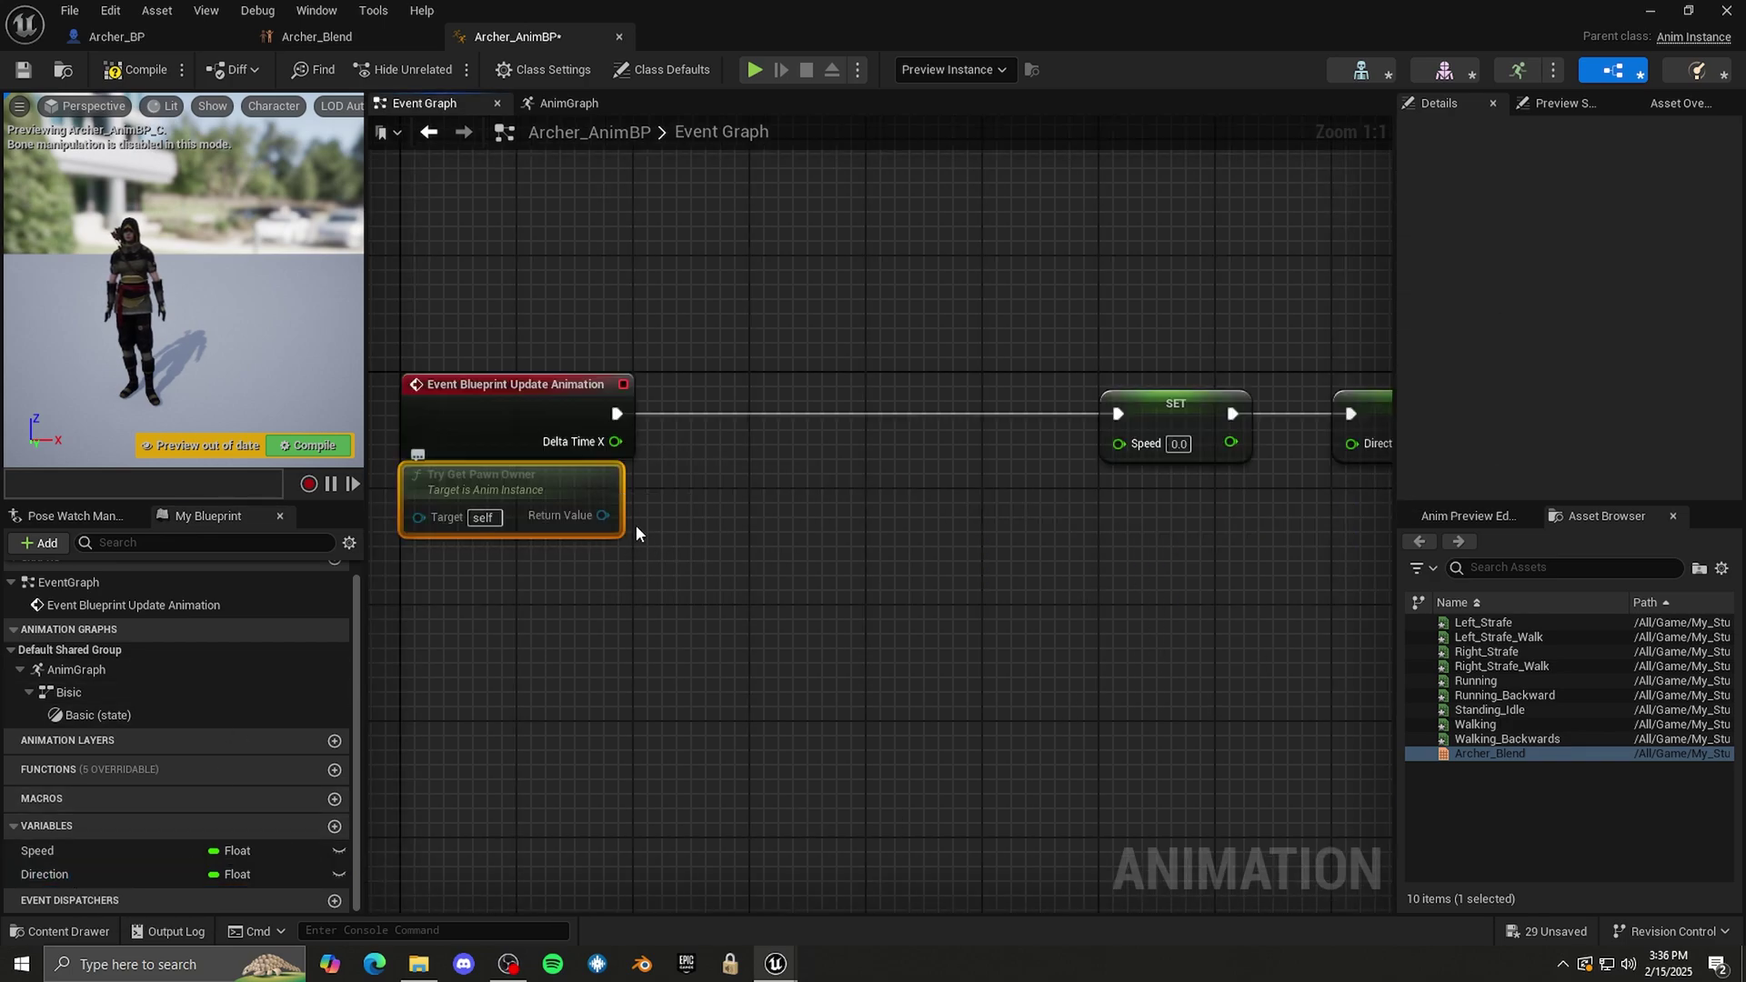
pyautogui.moveTo(603, 516); pyautogui.dragTo(755, 516)
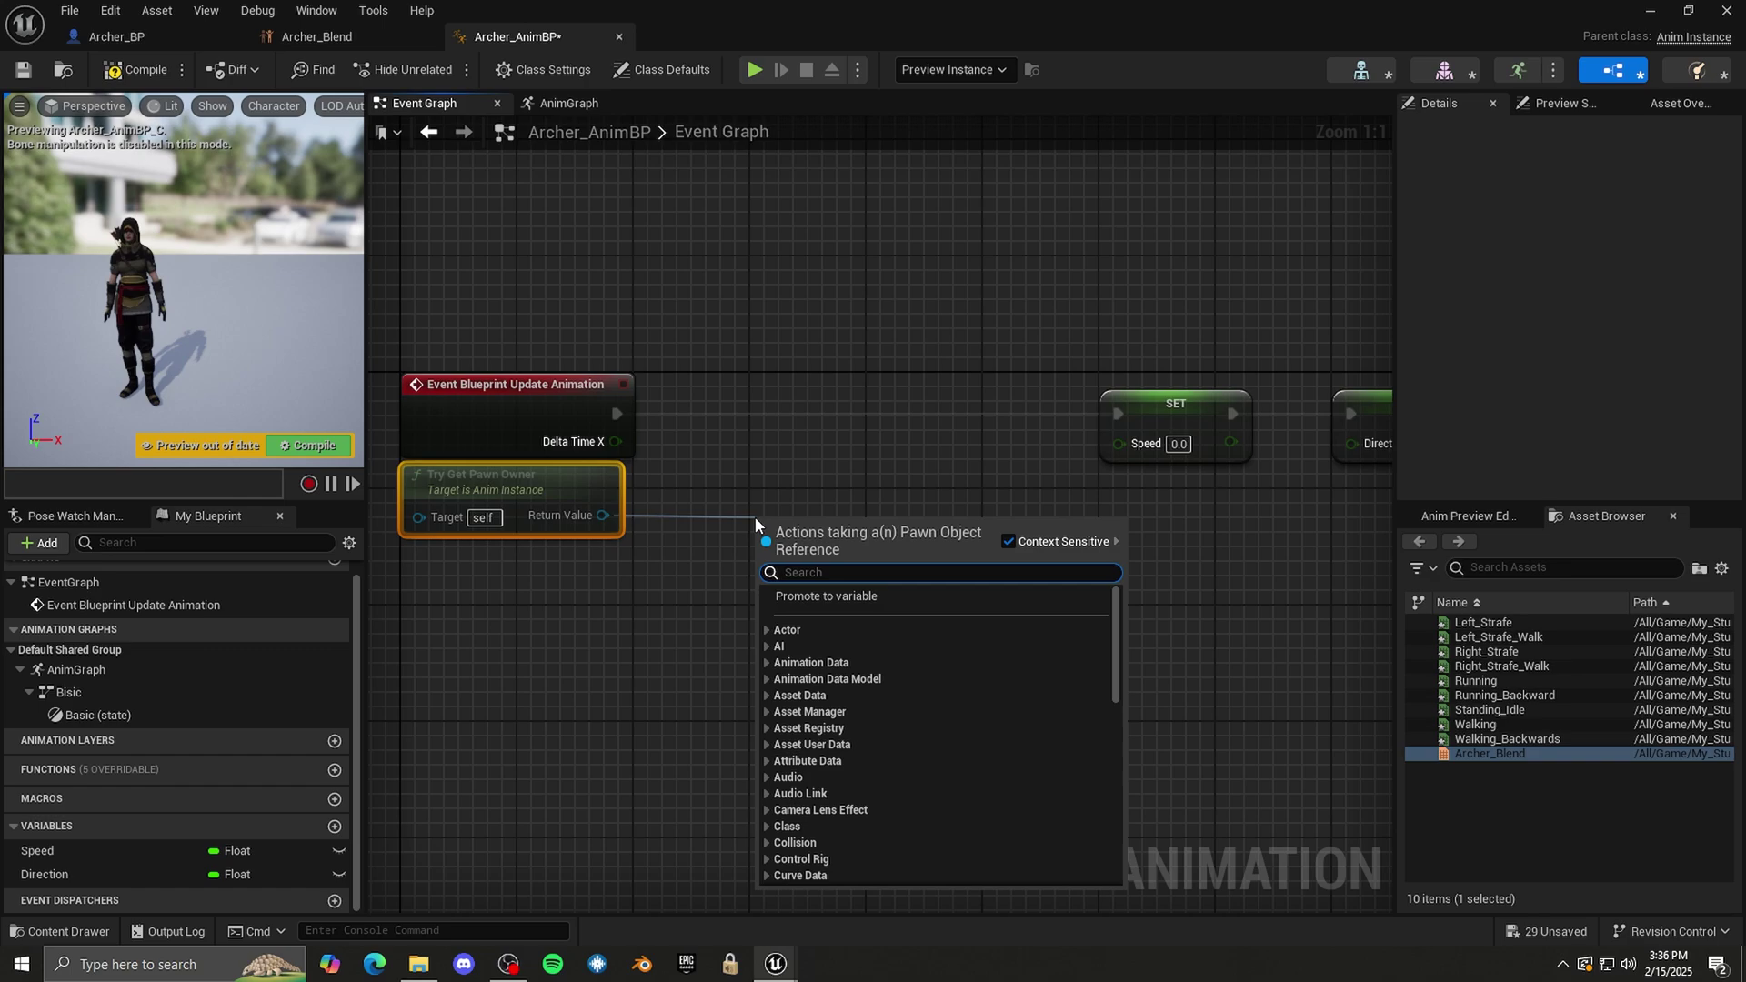
pyautogui.write('get velocity')
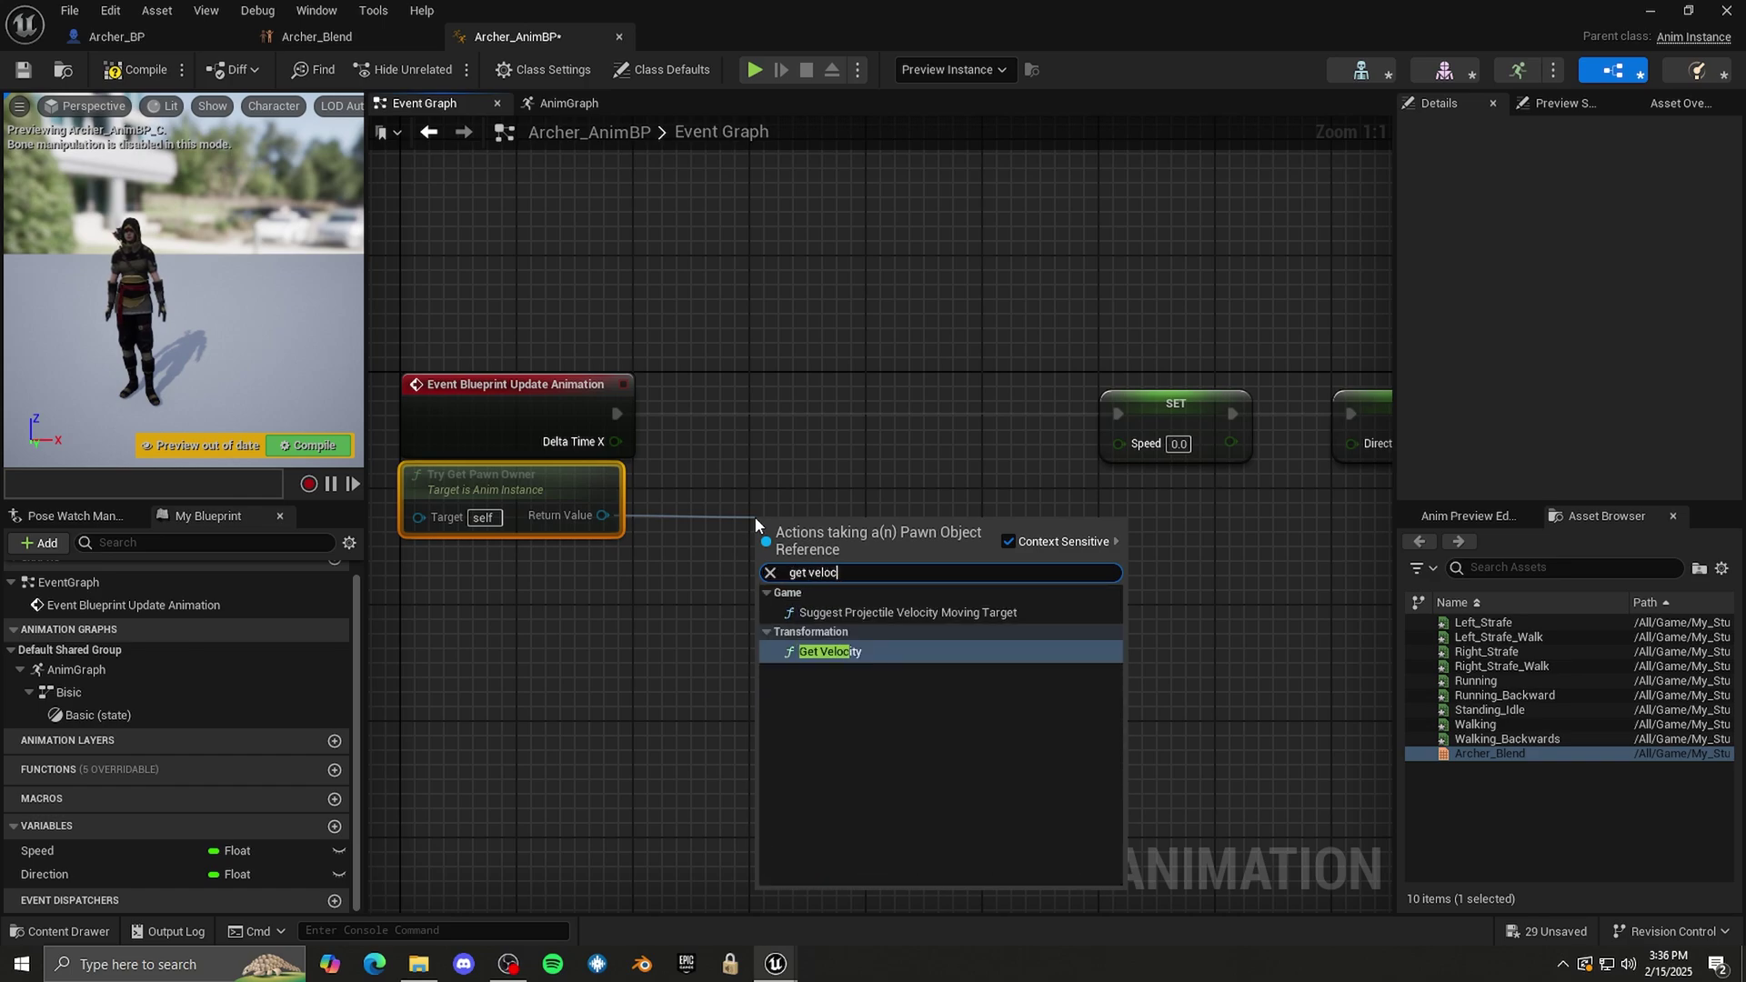
pyautogui.press('Escape')
# - Add a Vector Length node on the velocity output and connect its result to the Set Speed node
pyautogui.moveTo(917, 569); pyautogui.dragTo(1025, 575)
pyautogui.write('length')
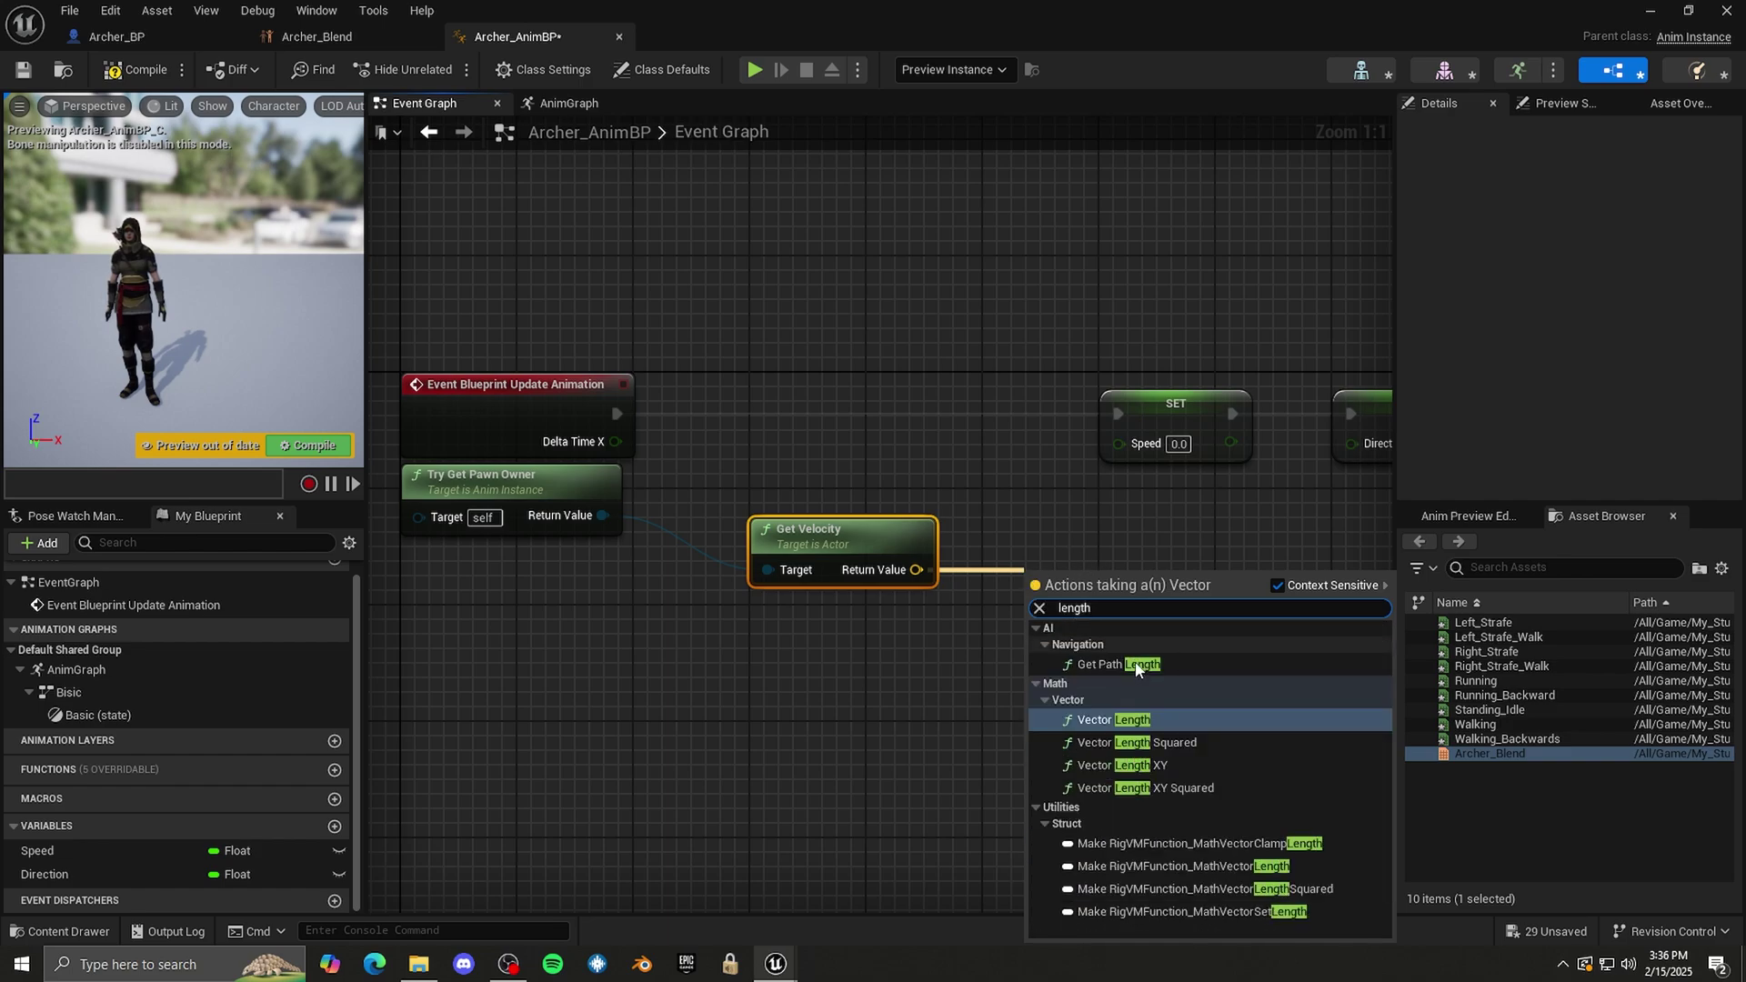
pyautogui.press('Return')
pyautogui.moveTo(1011, 595); pyautogui.dragTo(1062, 489)
pyautogui.moveTo(1084, 587); pyautogui.dragTo(973, 571, button='right')
pyautogui.moveTo(1187, 540); pyautogui.dragTo(962, 440)
# - Add a Get Actor Rotation node fed by the Return Value of Try Get Pawn Owner
pyautogui.moveTo(892, 607); pyautogui.dragTo(1093, 543, button='right')
pyautogui.moveTo(909, 532); pyautogui.dragTo(711, 606)
pyautogui.write('get a')
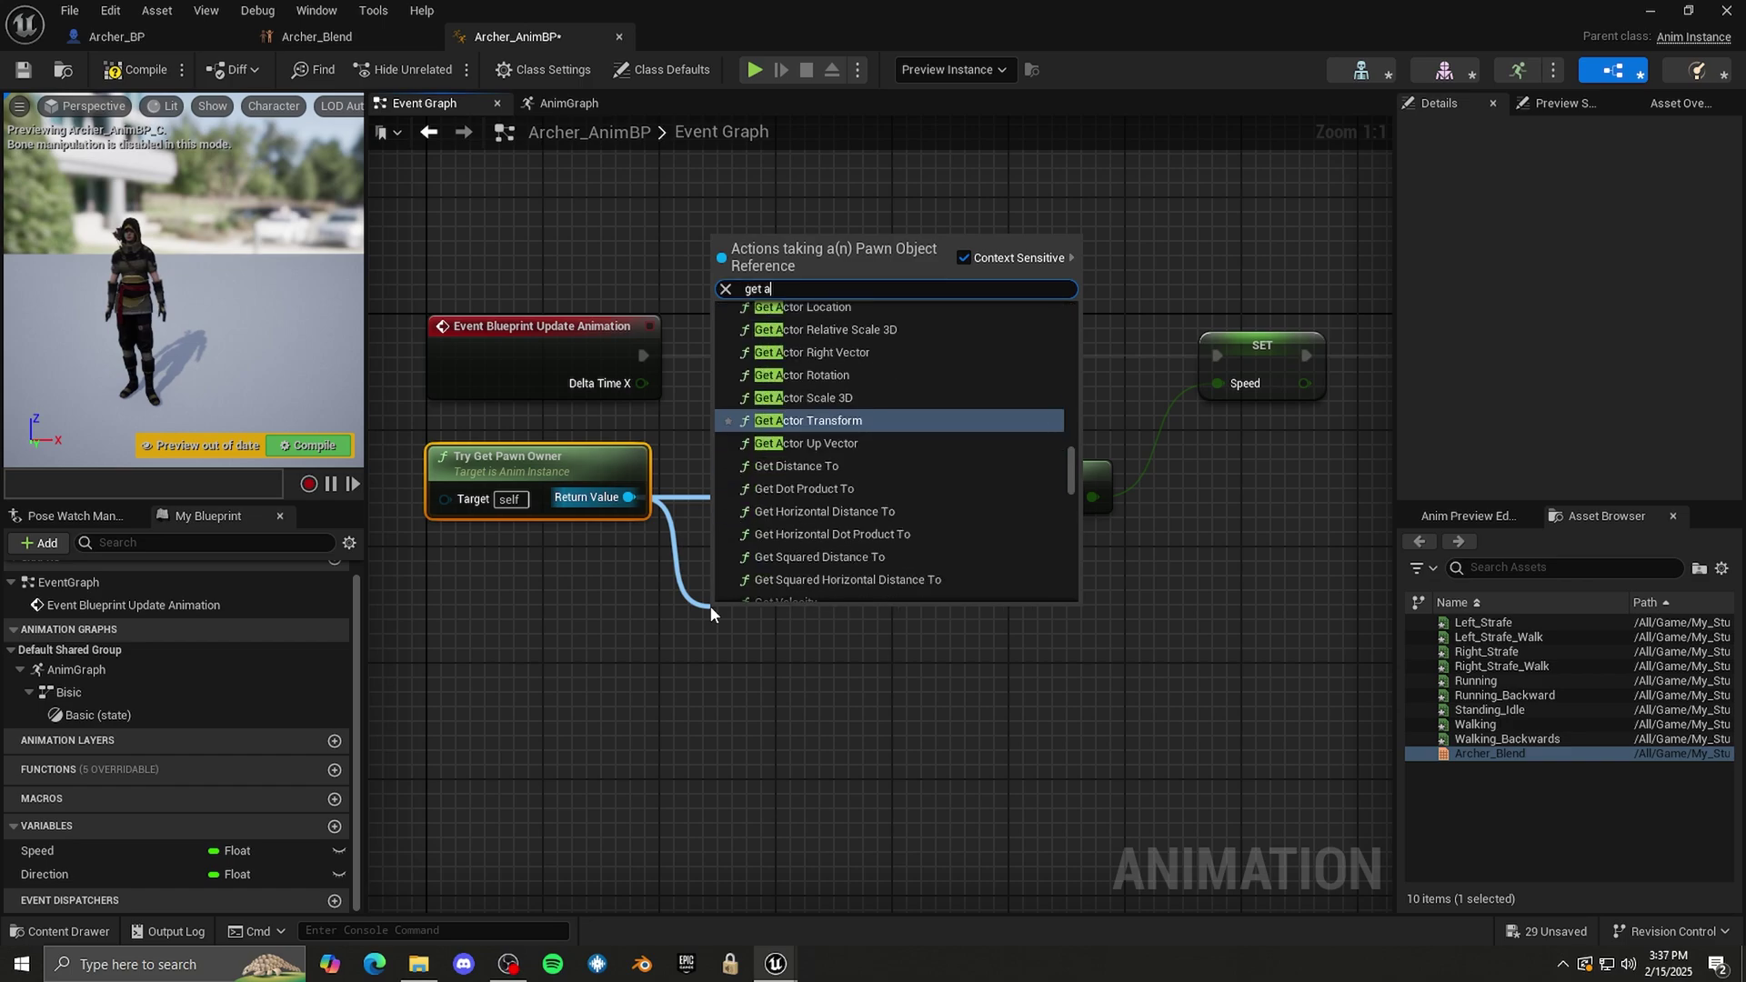
pyautogui.write('ctor rota')
pyautogui.press('Return')
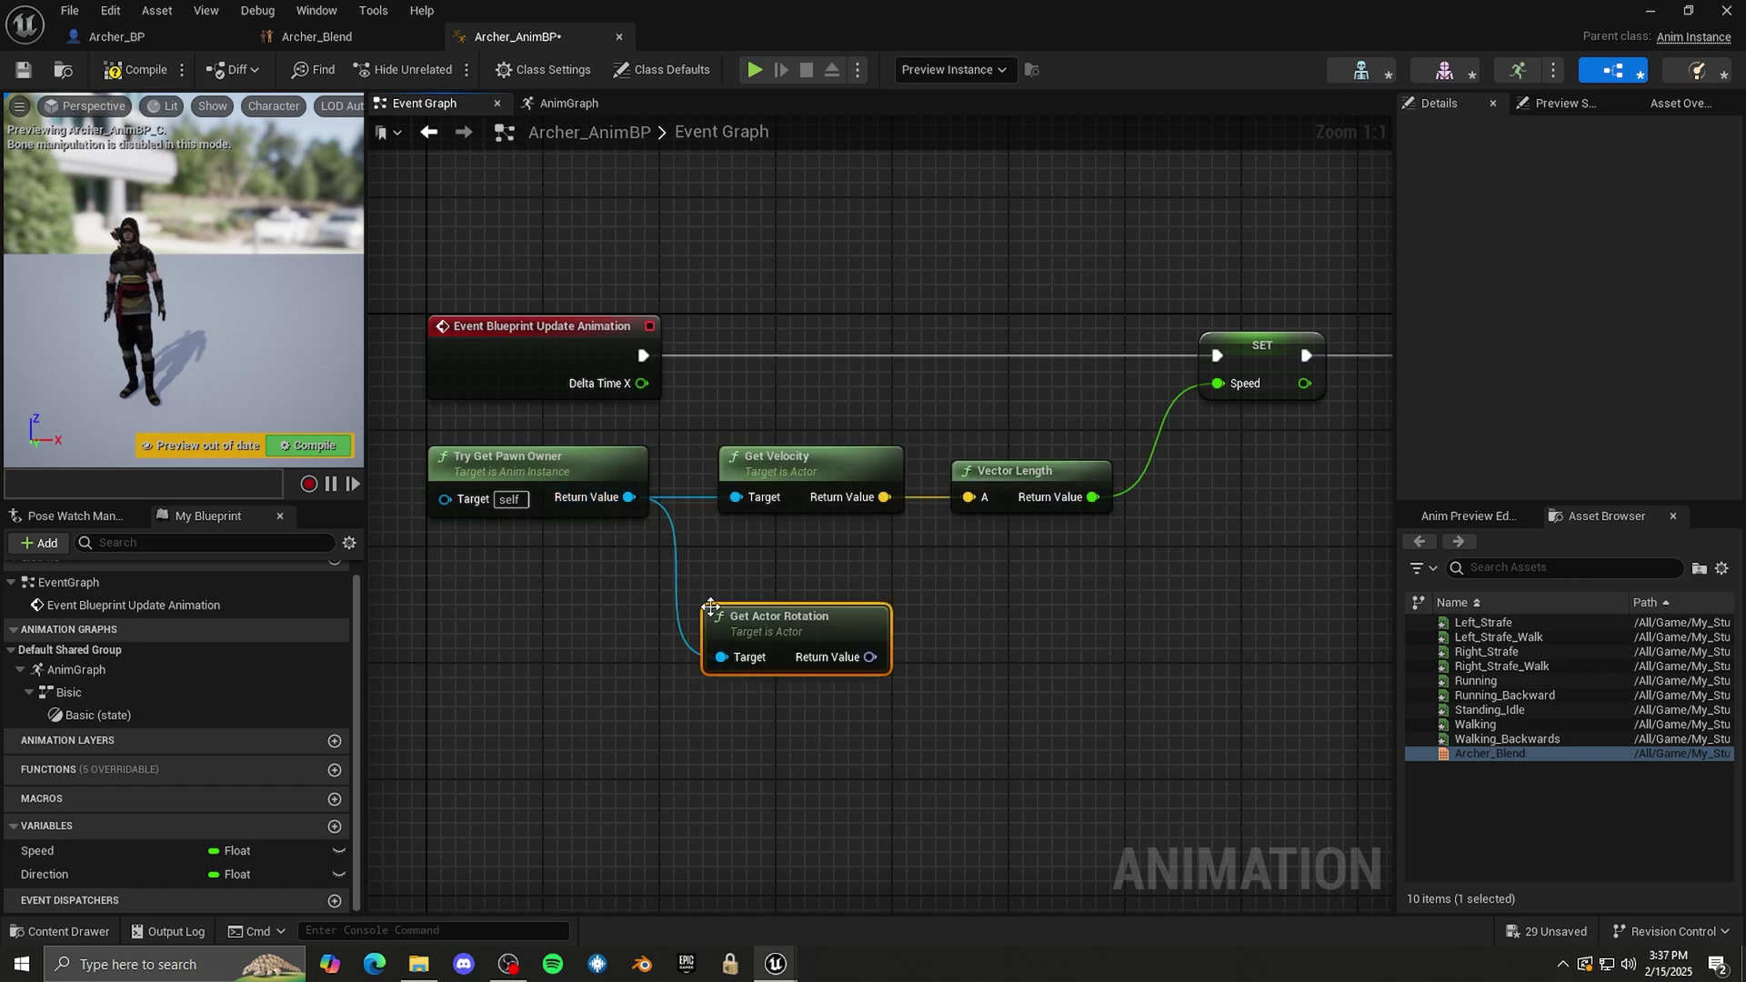
# - Add a Calculate Direction node using the actor rotation and velocity, and connect its result to the Set Direction node
pyautogui.moveTo(884, 613); pyautogui.dragTo(991, 613)
pyautogui.write('calcula')
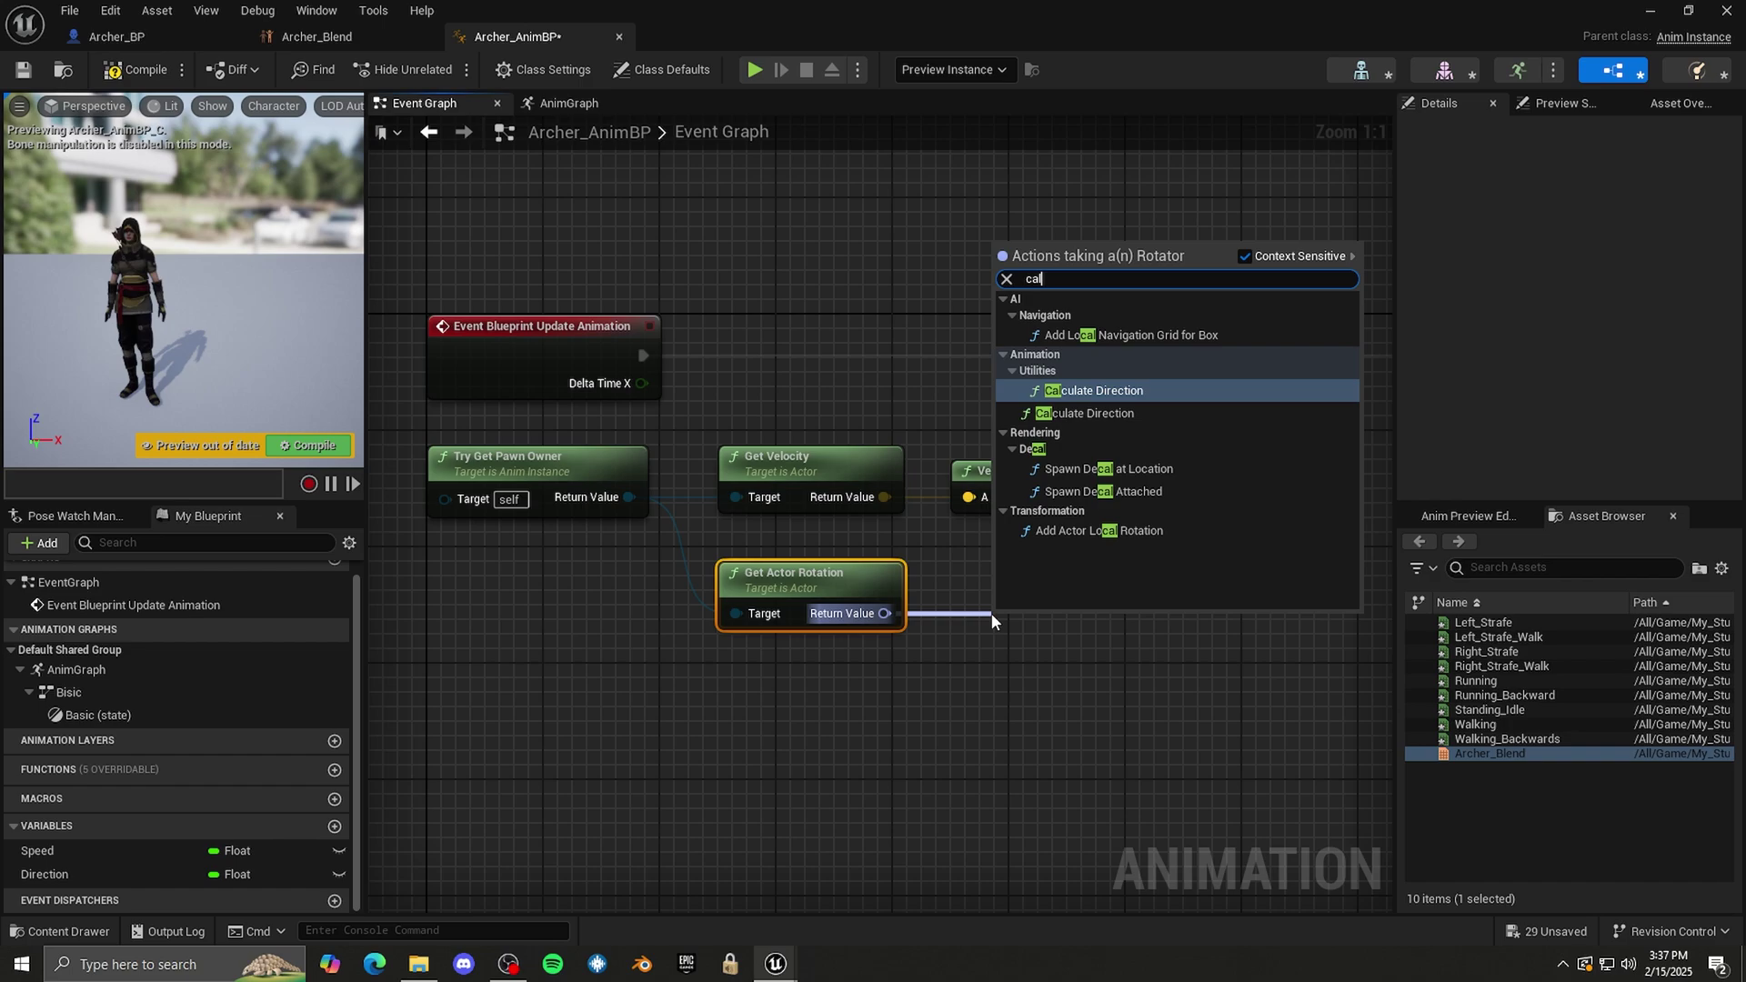
pyautogui.write('te d')
pyautogui.press('Return')
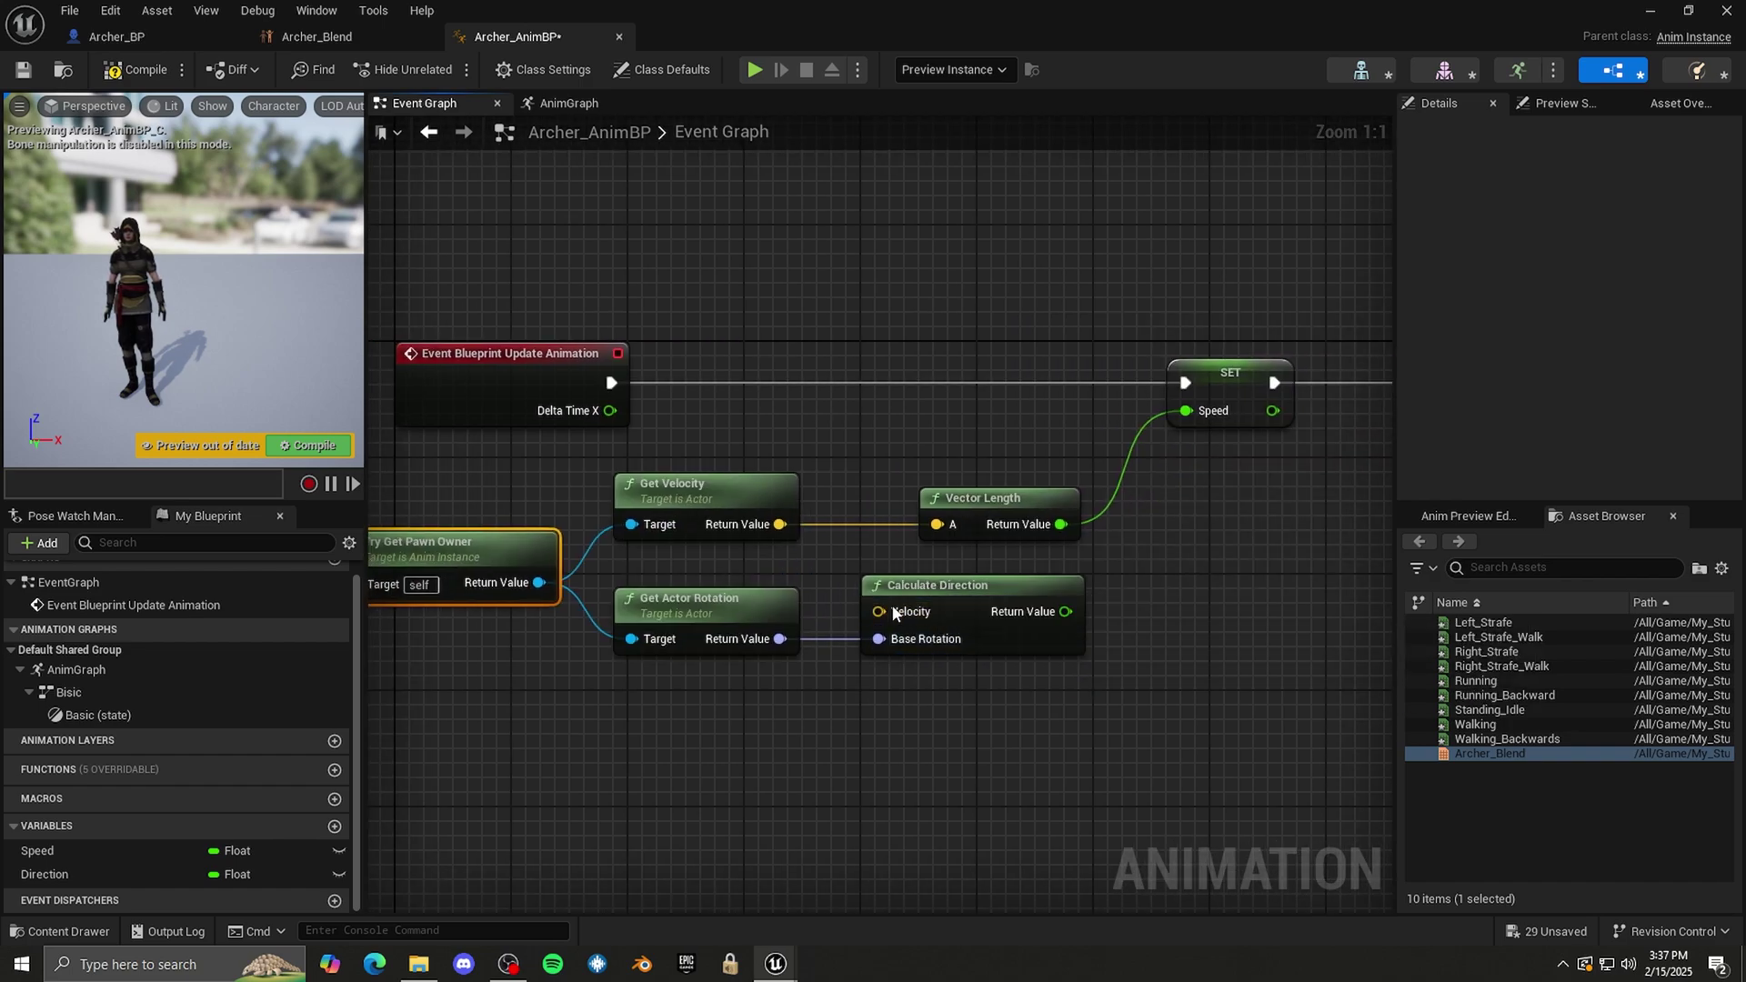
pyautogui.moveTo(779, 525); pyautogui.dragTo(878, 613)
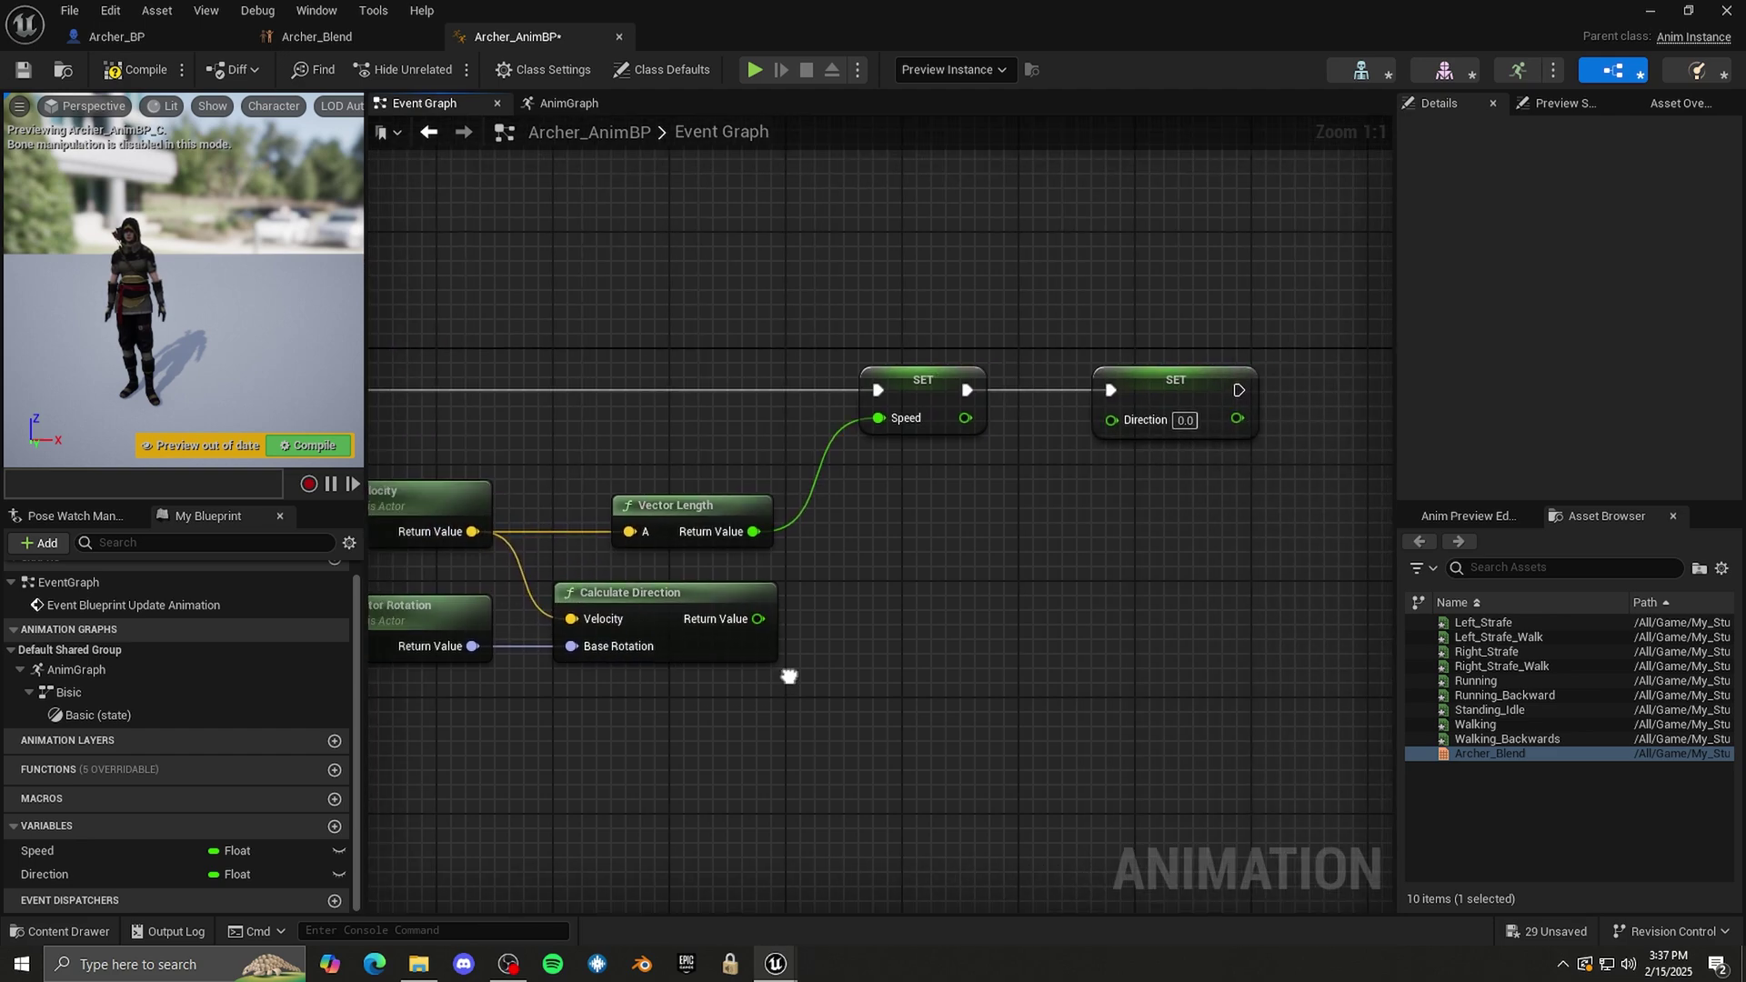
pyautogui.moveTo(746, 621); pyautogui.dragTo(1100, 421)
pyautogui.scroll(-2, 1040, 701)
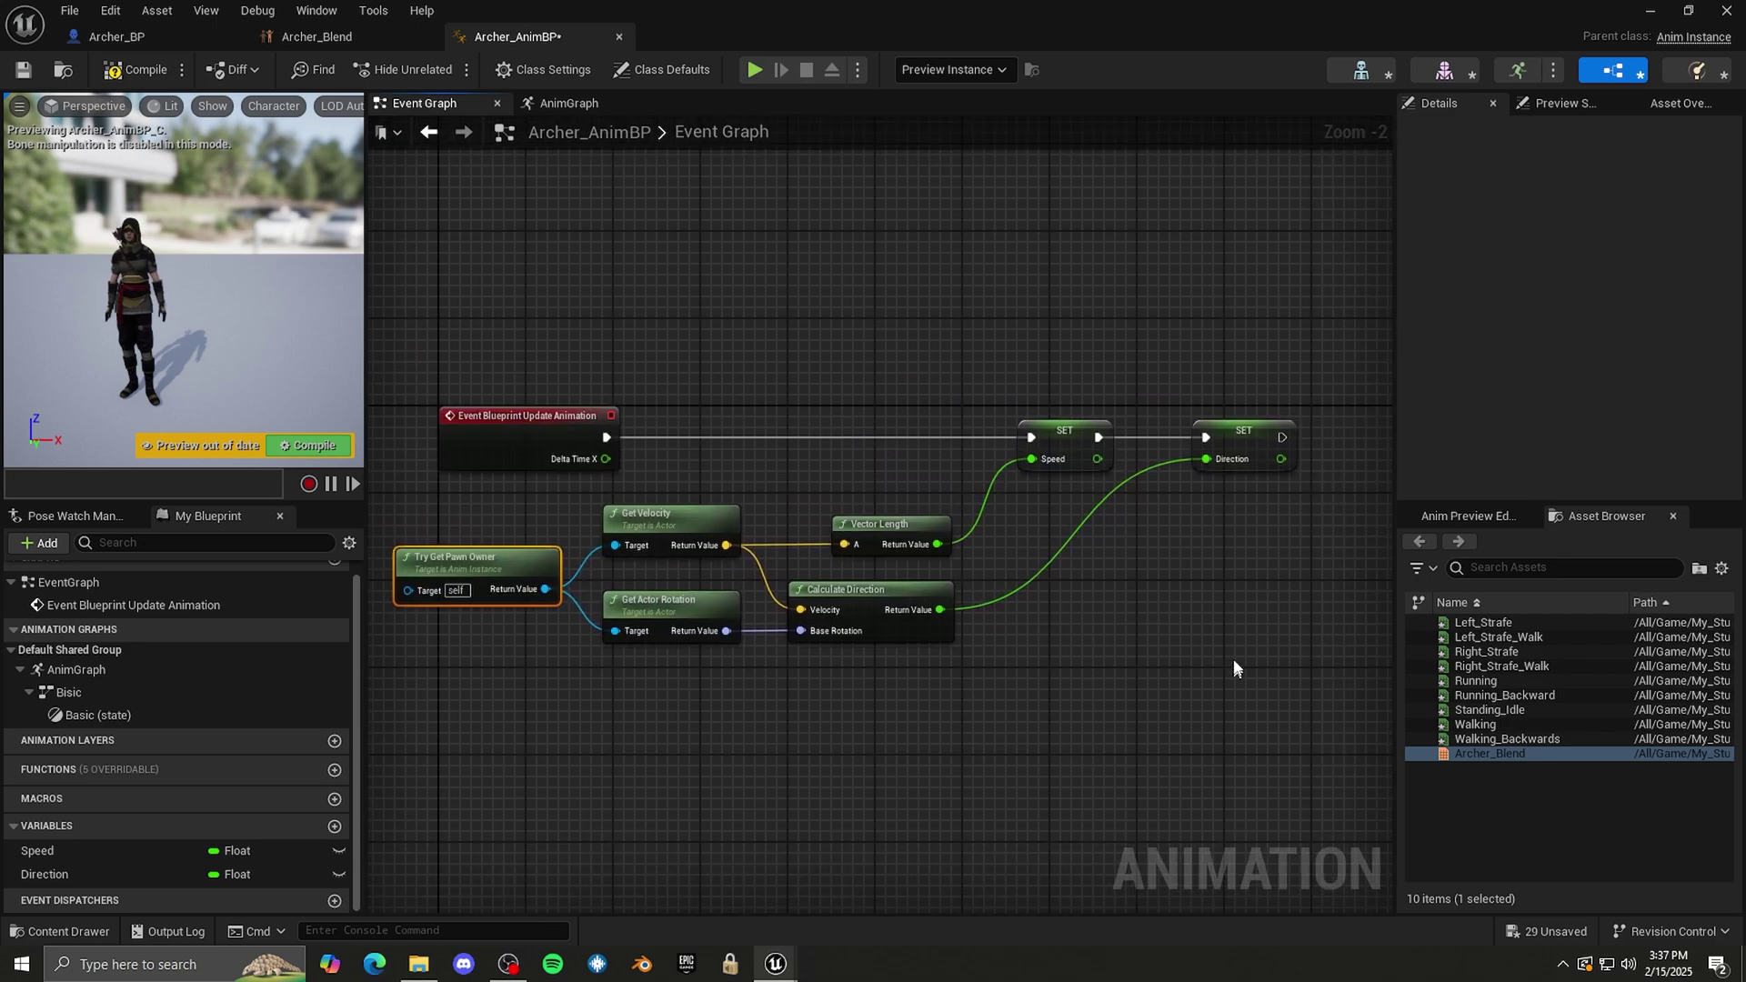
pyautogui.moveTo(1205, 386); pyautogui.dragTo(1198, 411)
pyautogui.moveTo(1080, 592); pyautogui.dragTo(1109, 607, button='right')
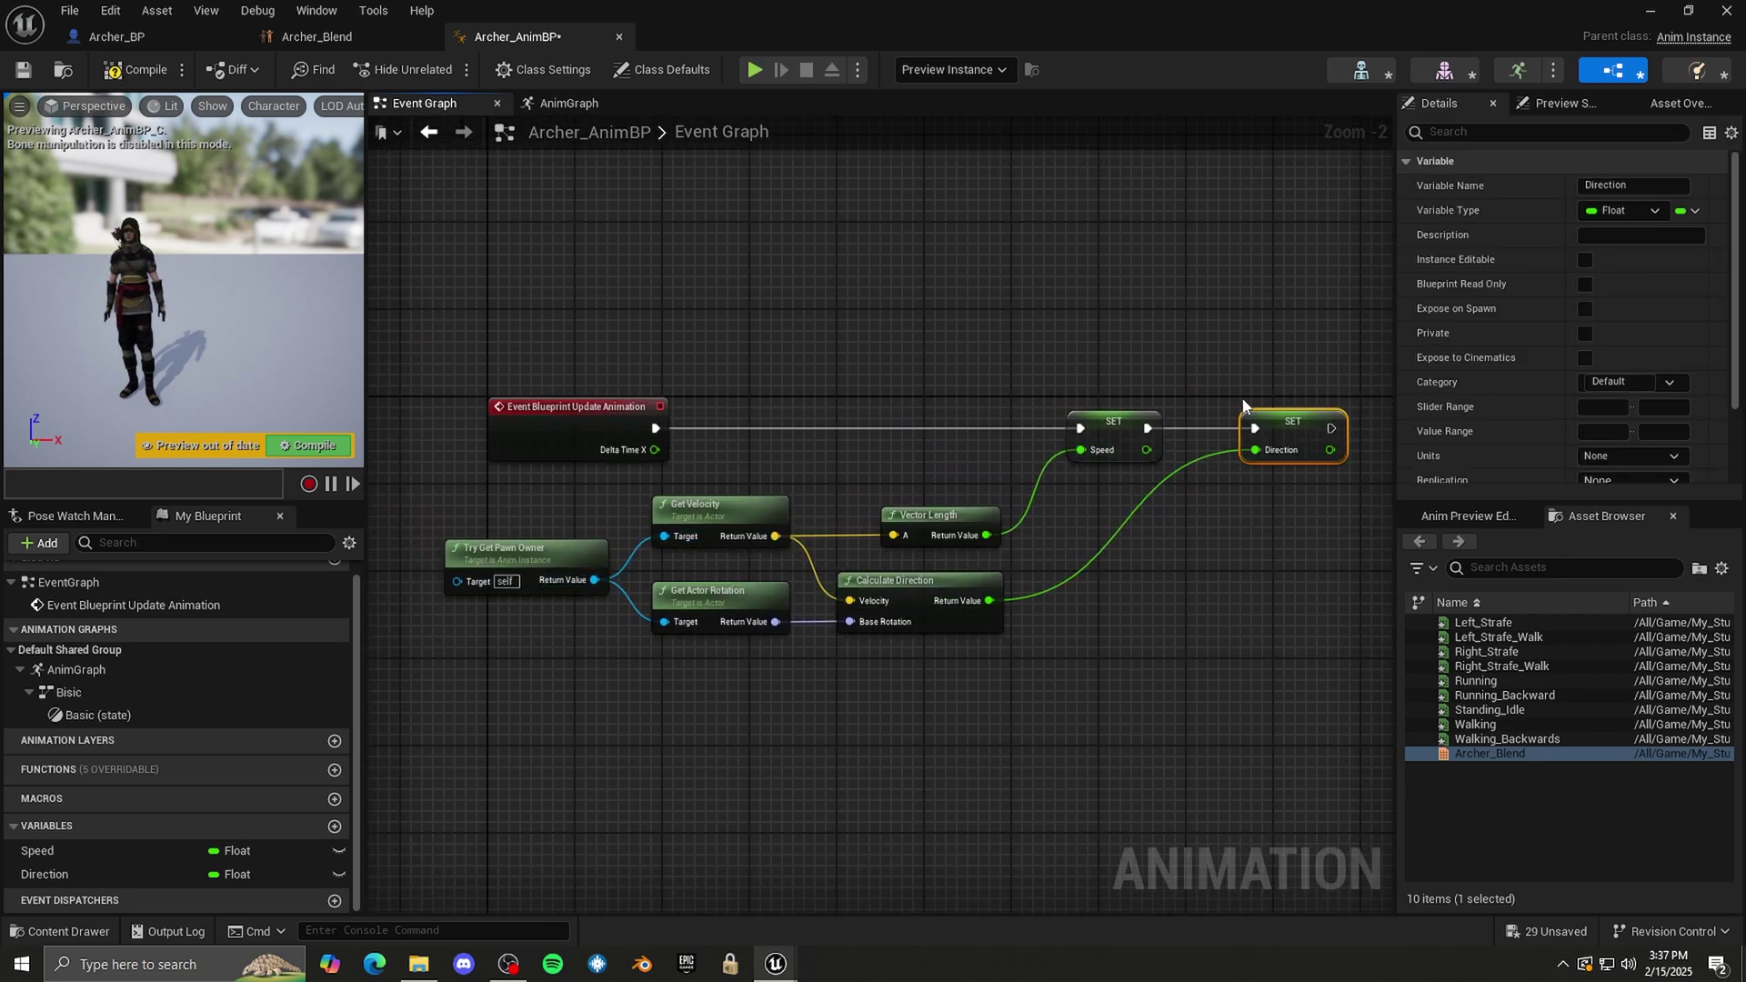
# - Compile the Animation Blueprint and shift the connected nodes right until Try Get Pawn Owner roughly lines up beneath Event Blueprint Update Animation
pyautogui.press('F7')
pyautogui.moveTo(704, 331); pyautogui.dragTo(750, 338, button='right')
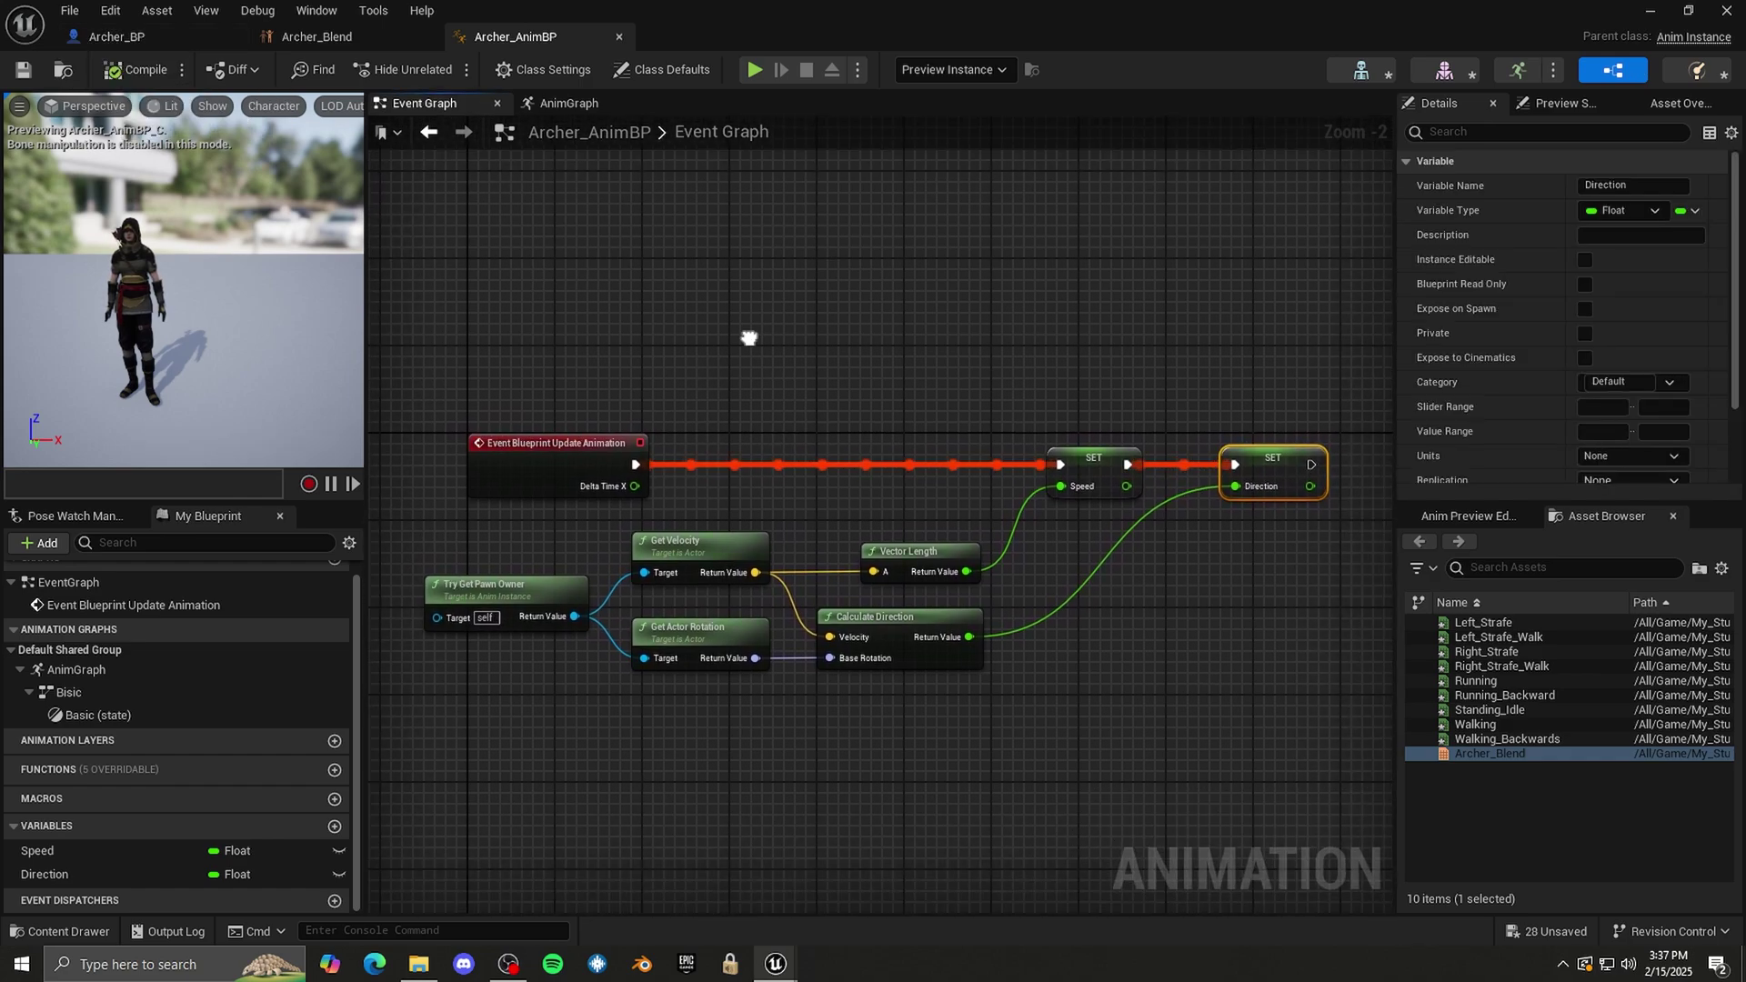
pyautogui.moveTo(797, 407); pyautogui.dragTo(693, 324)
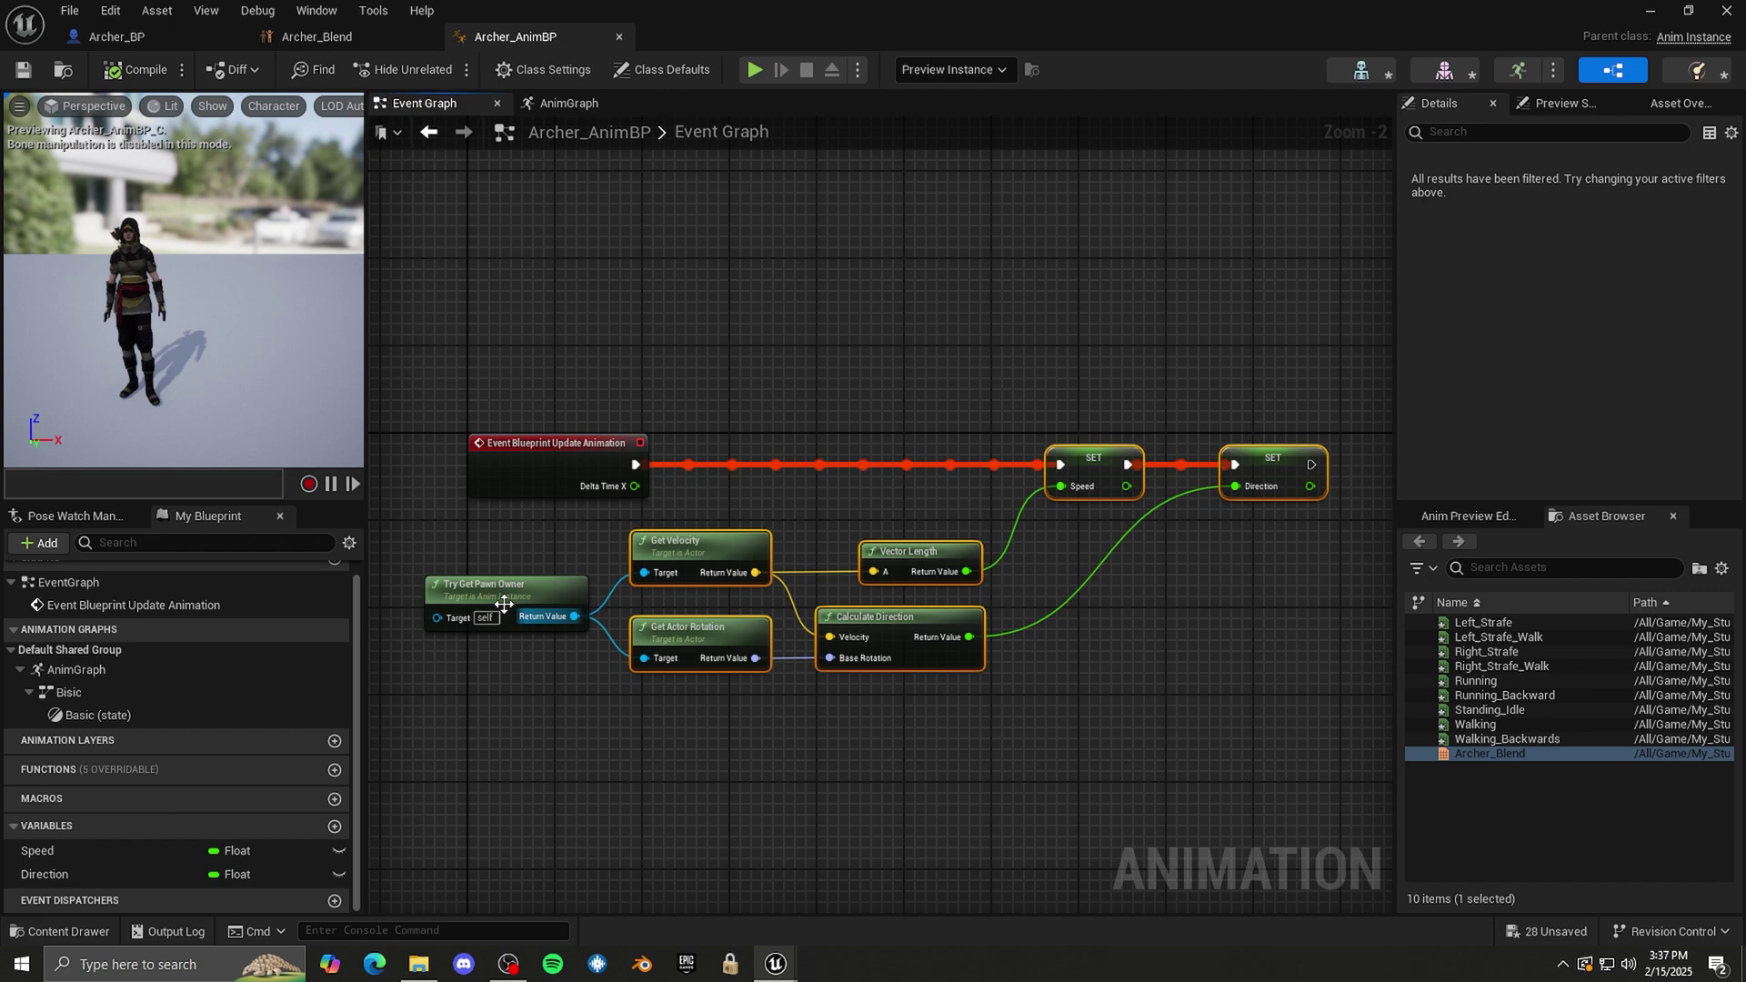
pyautogui.press('Right')
pyautogui.press('Right')
pyautogui.press('Right')
pyautogui.press('Right')
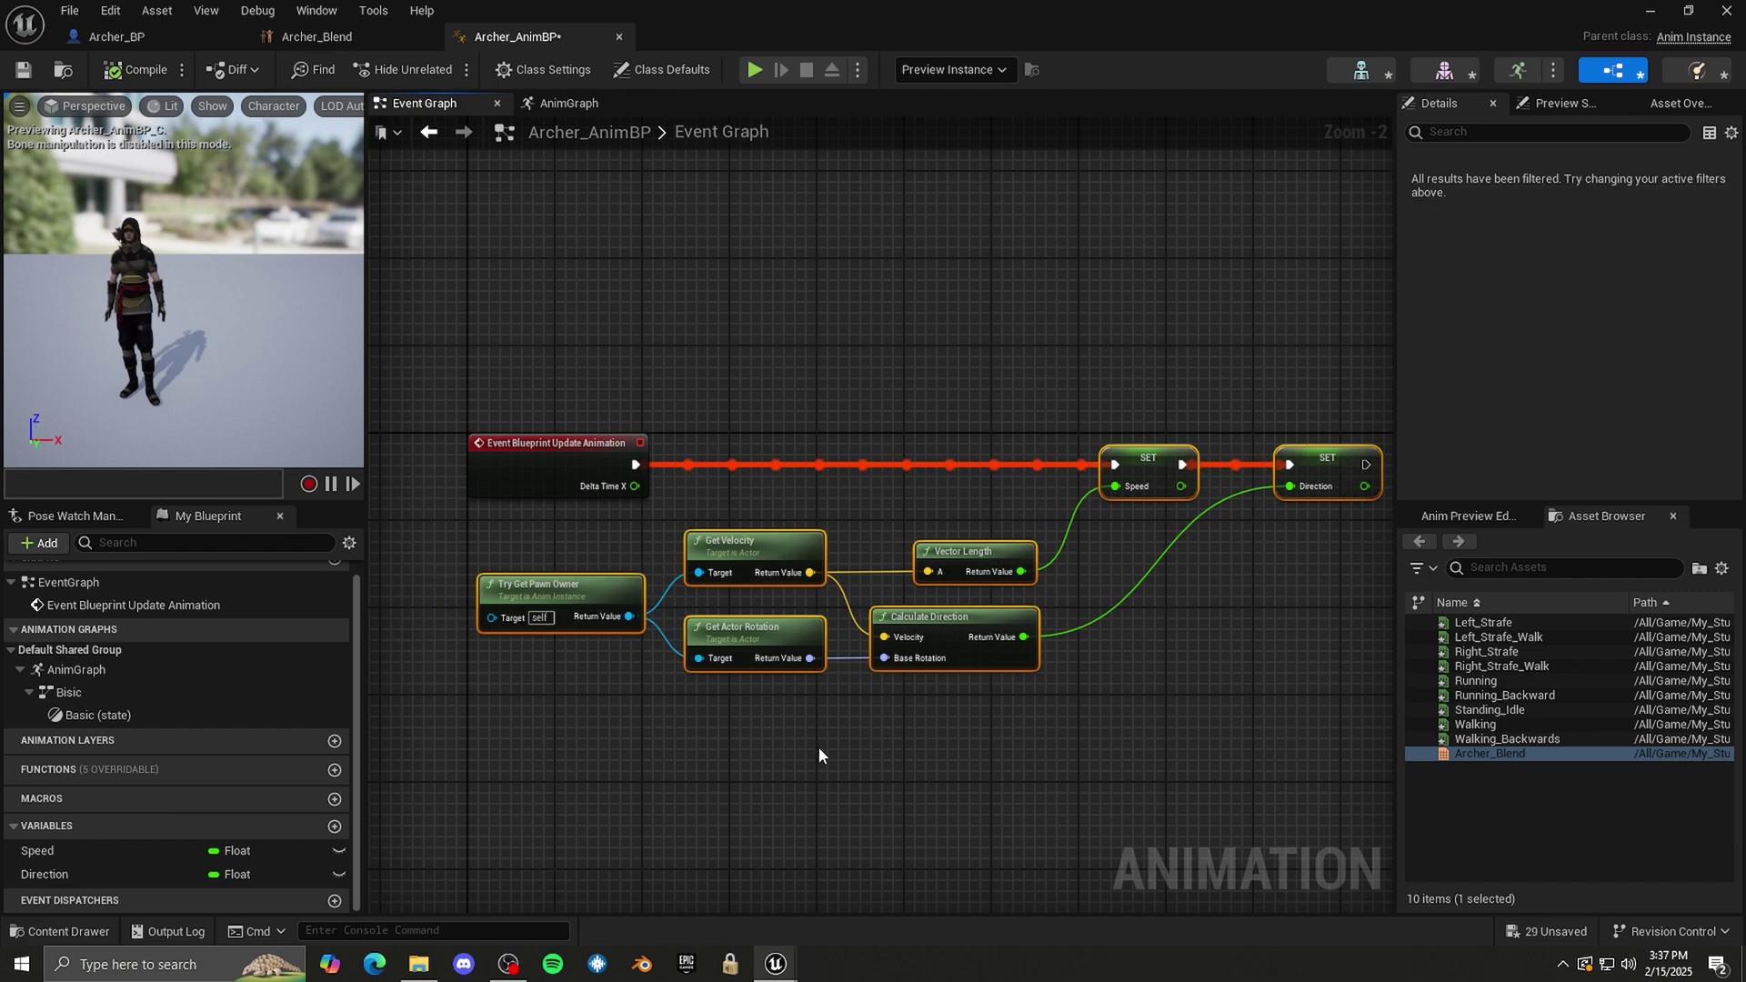
pyautogui.click(846, 744)
pyautogui.moveTo(846, 744); pyautogui.dragTo(816, 760, button='right')
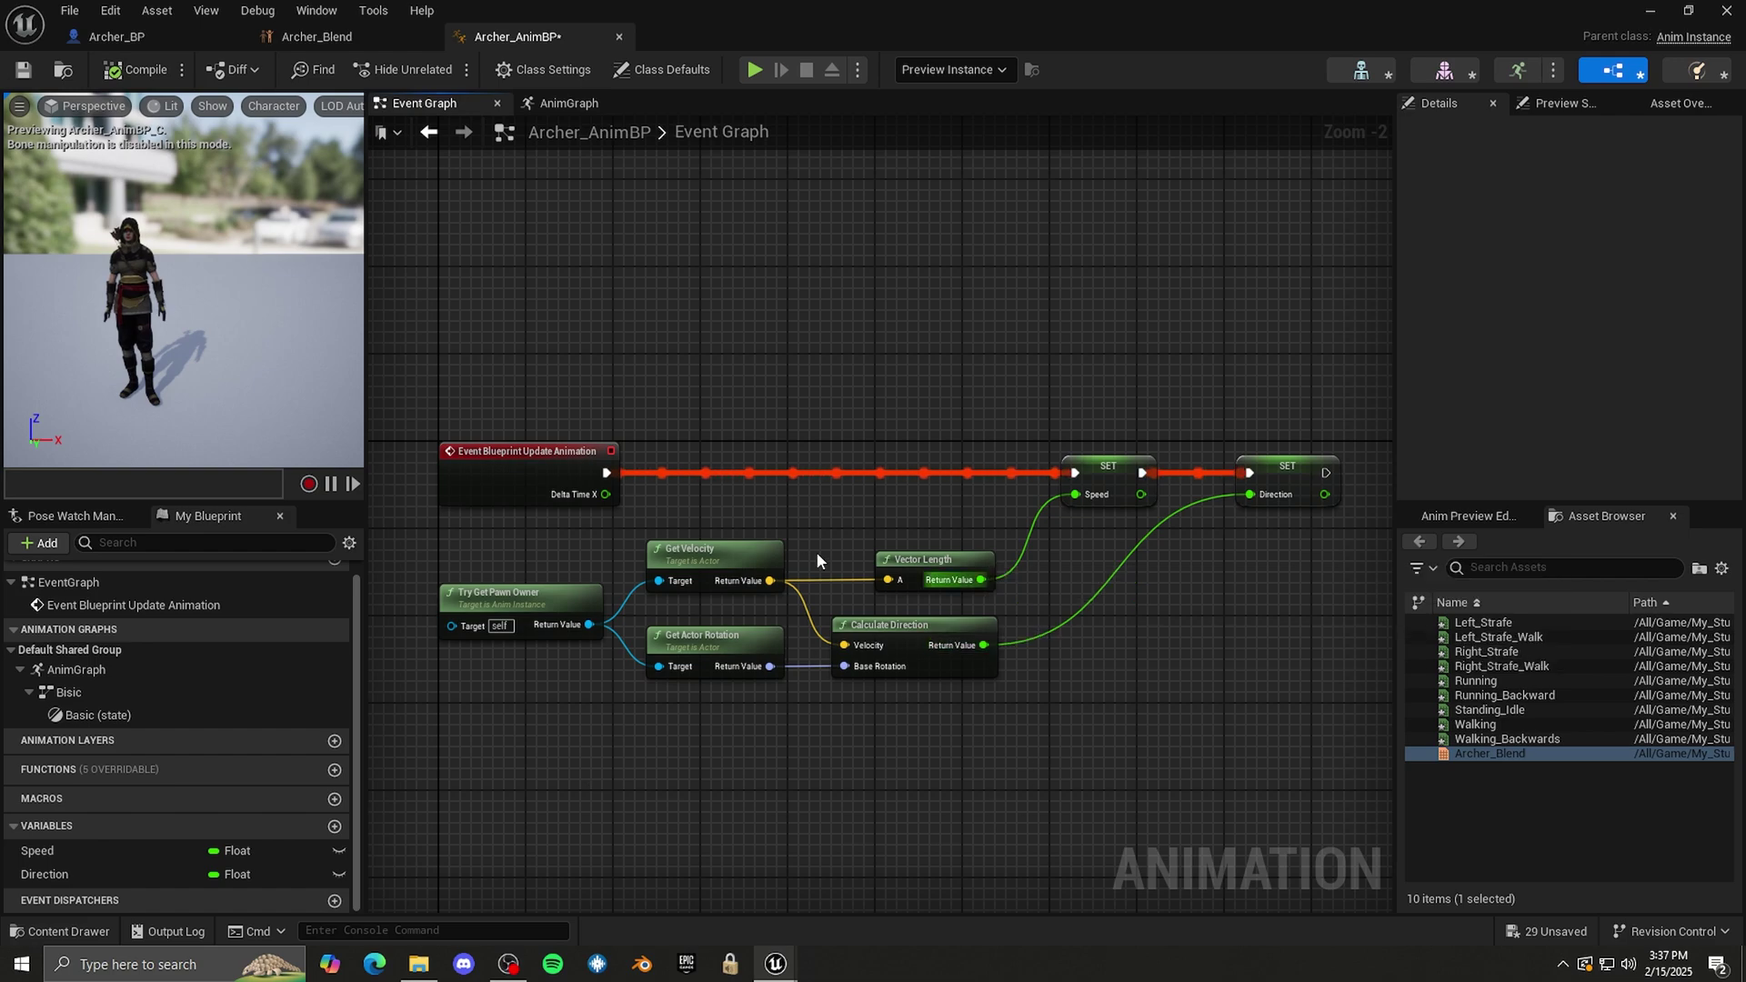
# - Add an Event Blueprint Initialize Animation node above the Event Blueprint Update Animation node
pyautogui.scroll(2, 915, 605)
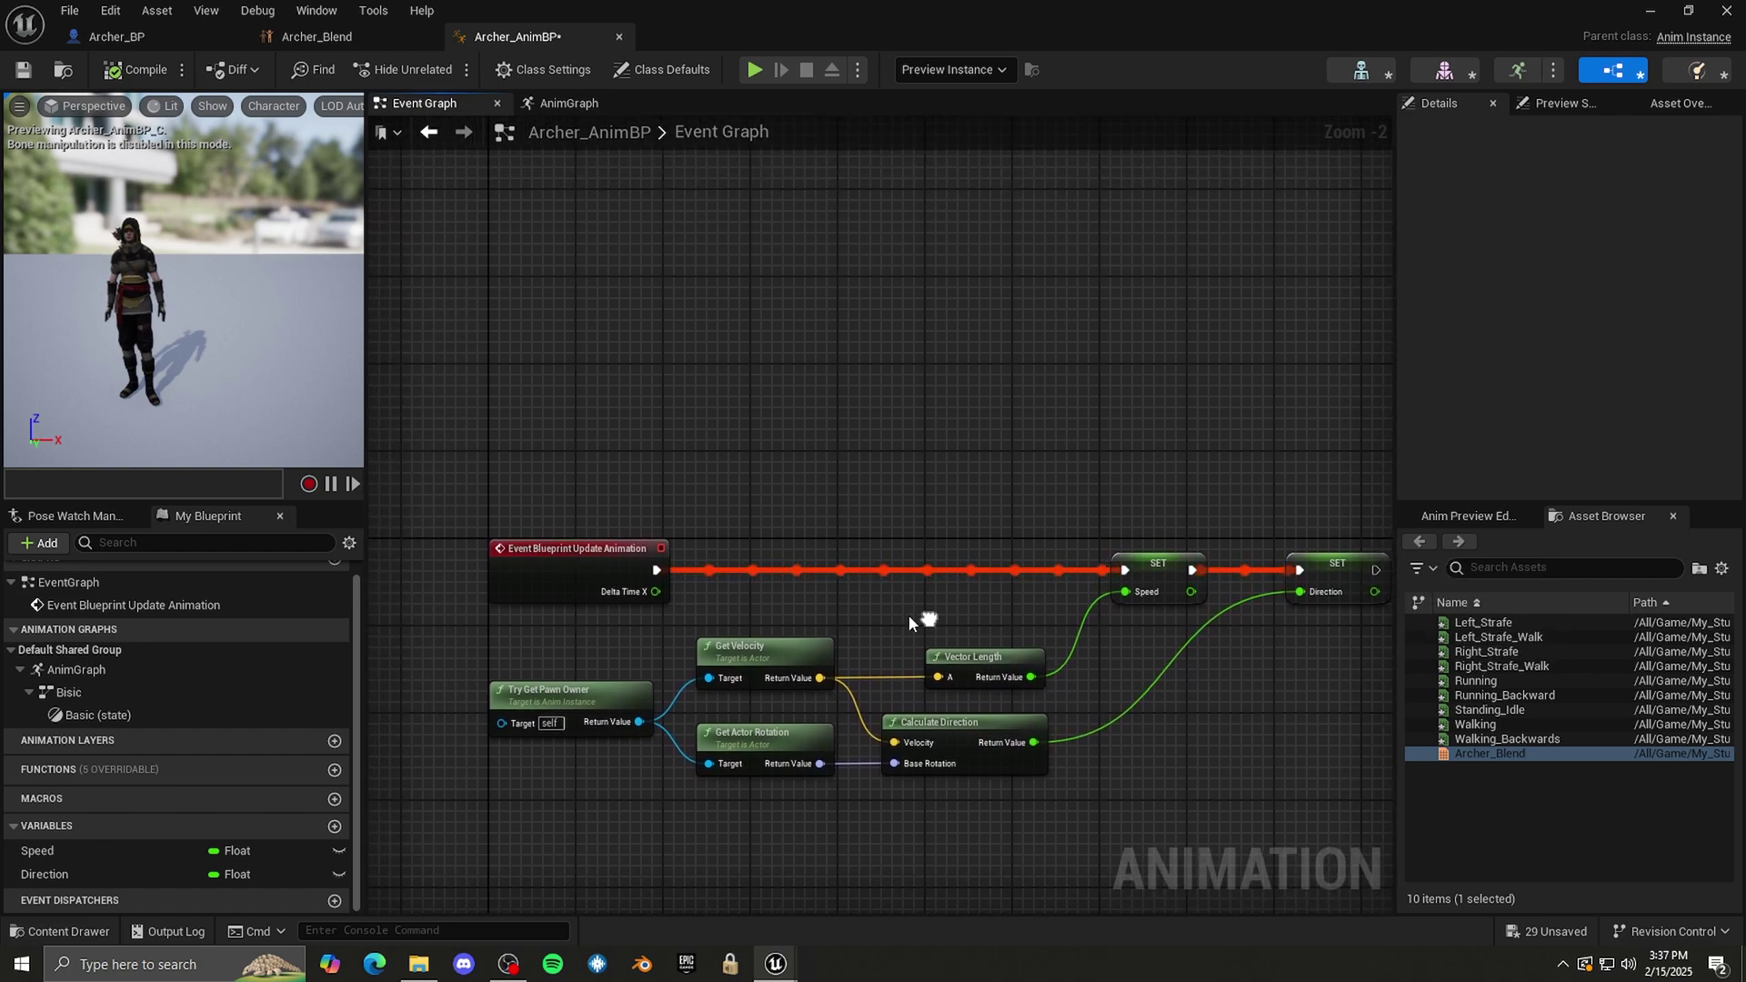
pyautogui.moveTo(733, 609); pyautogui.dragTo(797, 604, button='right')
pyautogui.moveTo(735, 437); pyautogui.dragTo(444, 621)
pyautogui.moveTo(917, 593); pyautogui.dragTo(740, 624, button='right')
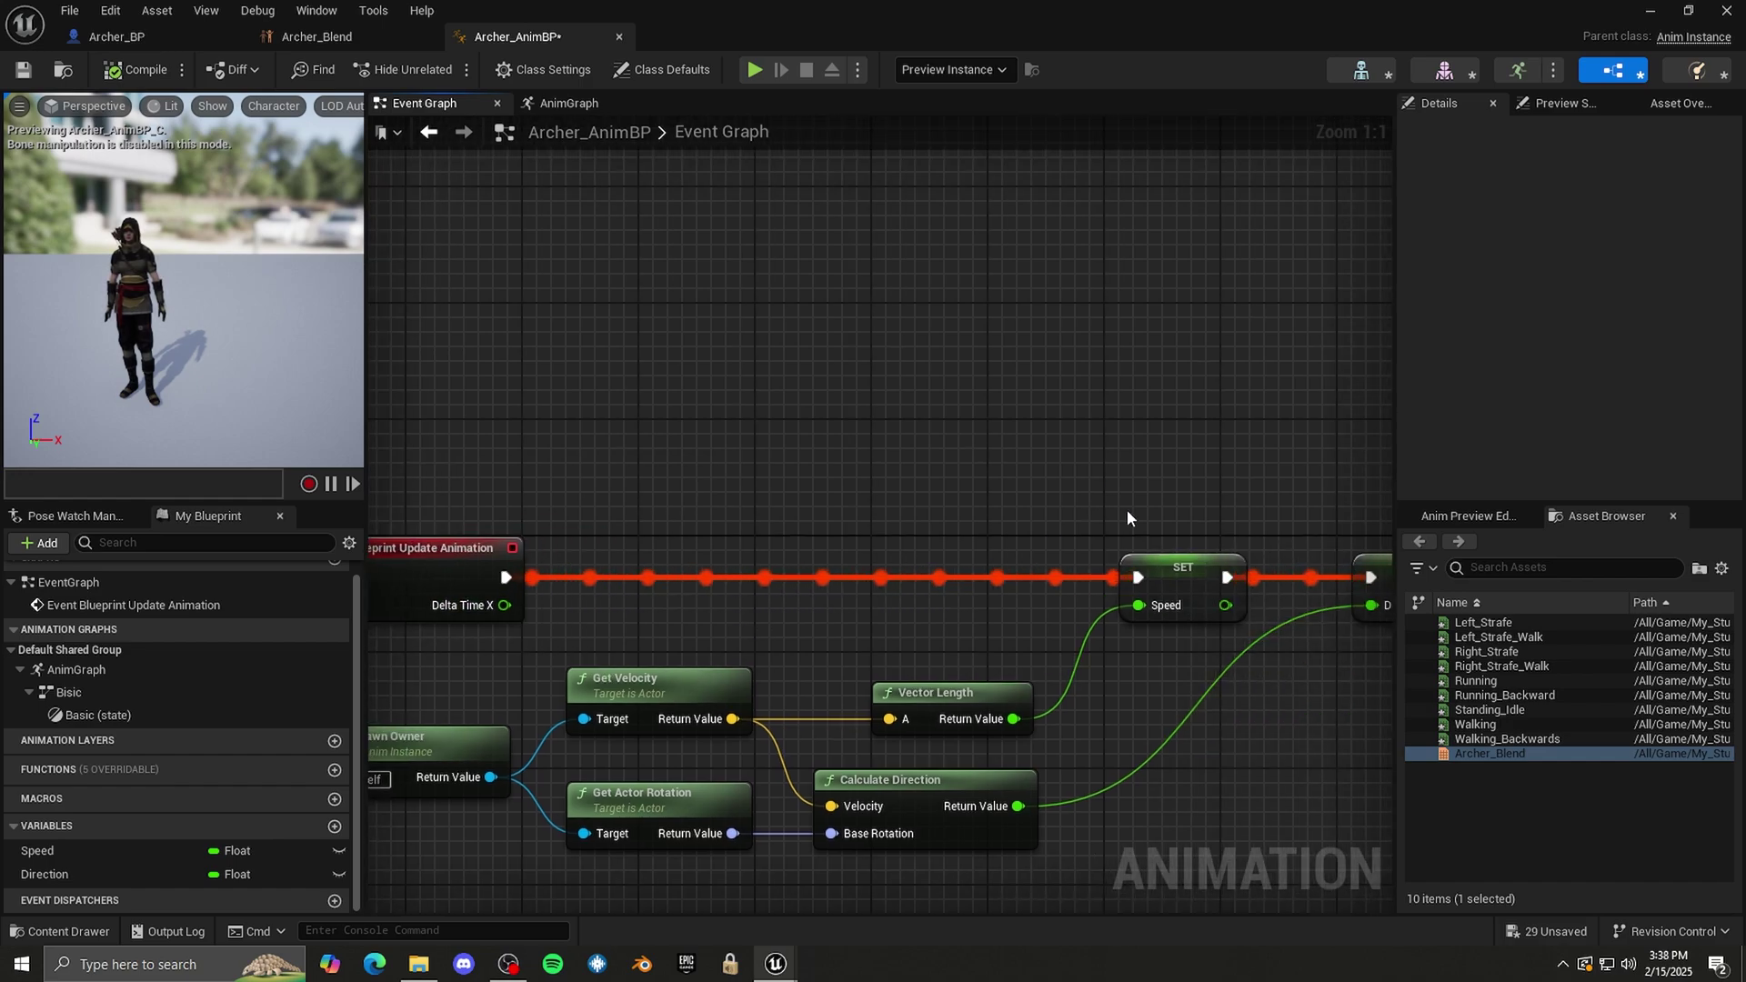
pyautogui.click(1173, 568)
pyautogui.moveTo(369, 318); pyautogui.dragTo(682, 424, button='right')
pyautogui.rightClick(627, 390)
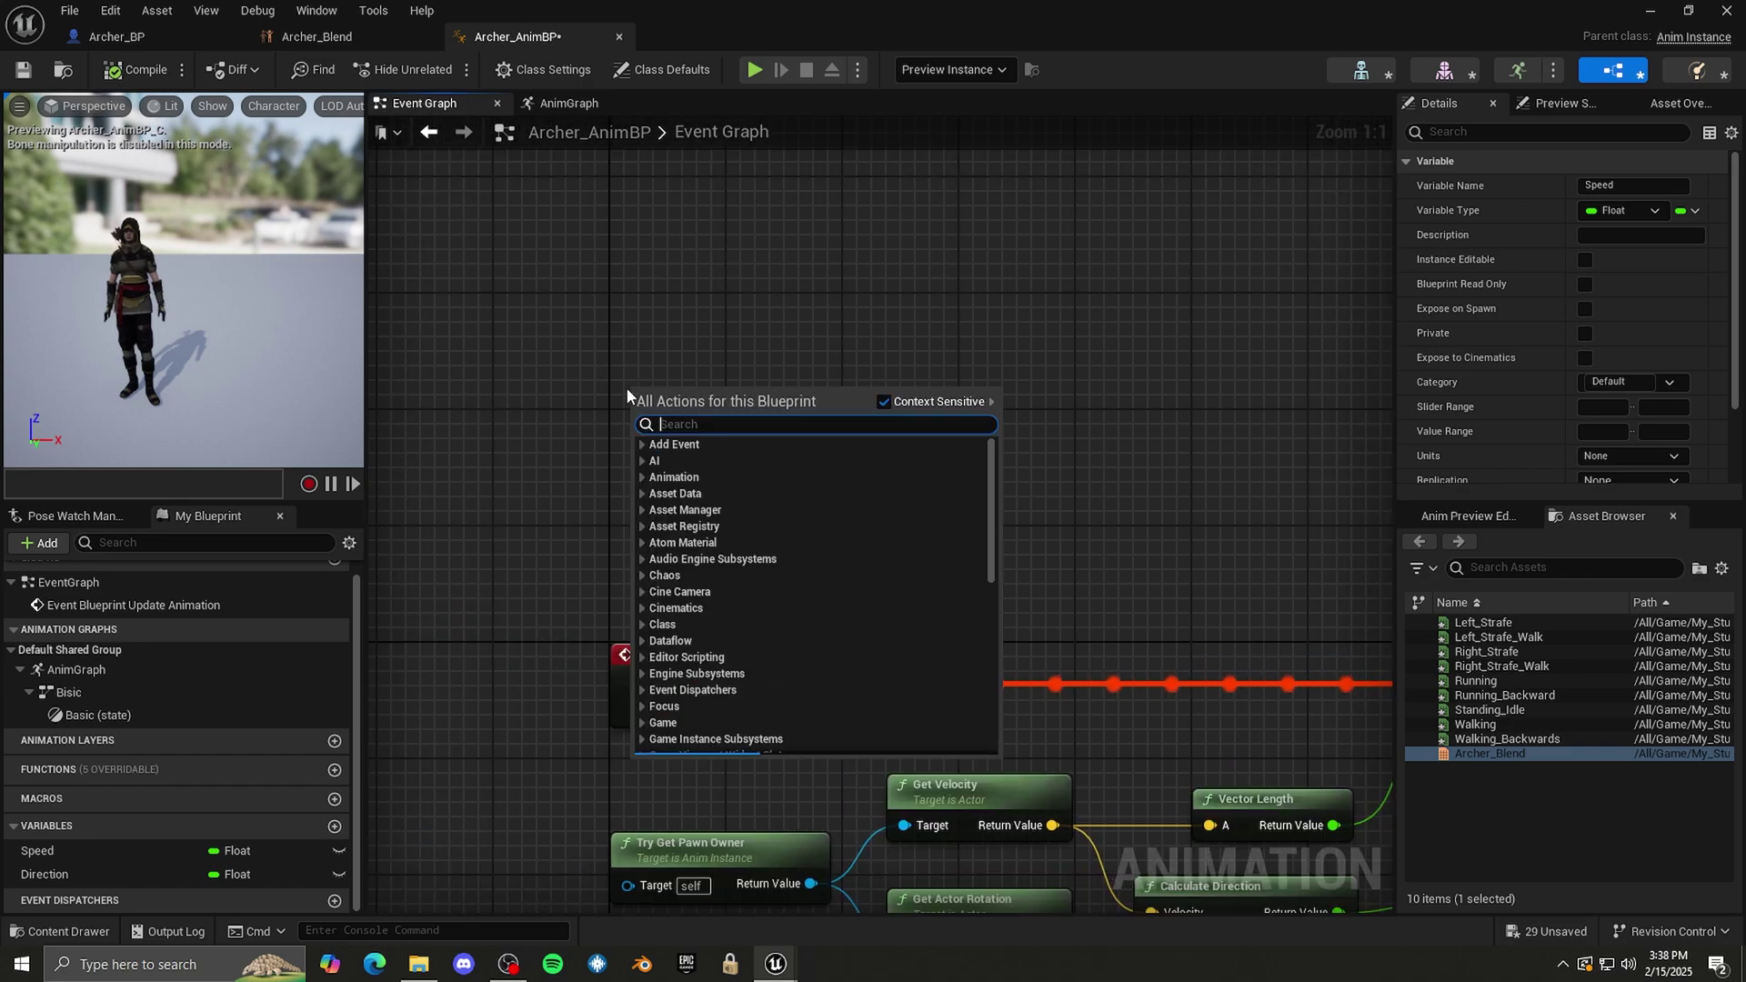
pyautogui.write('initia')
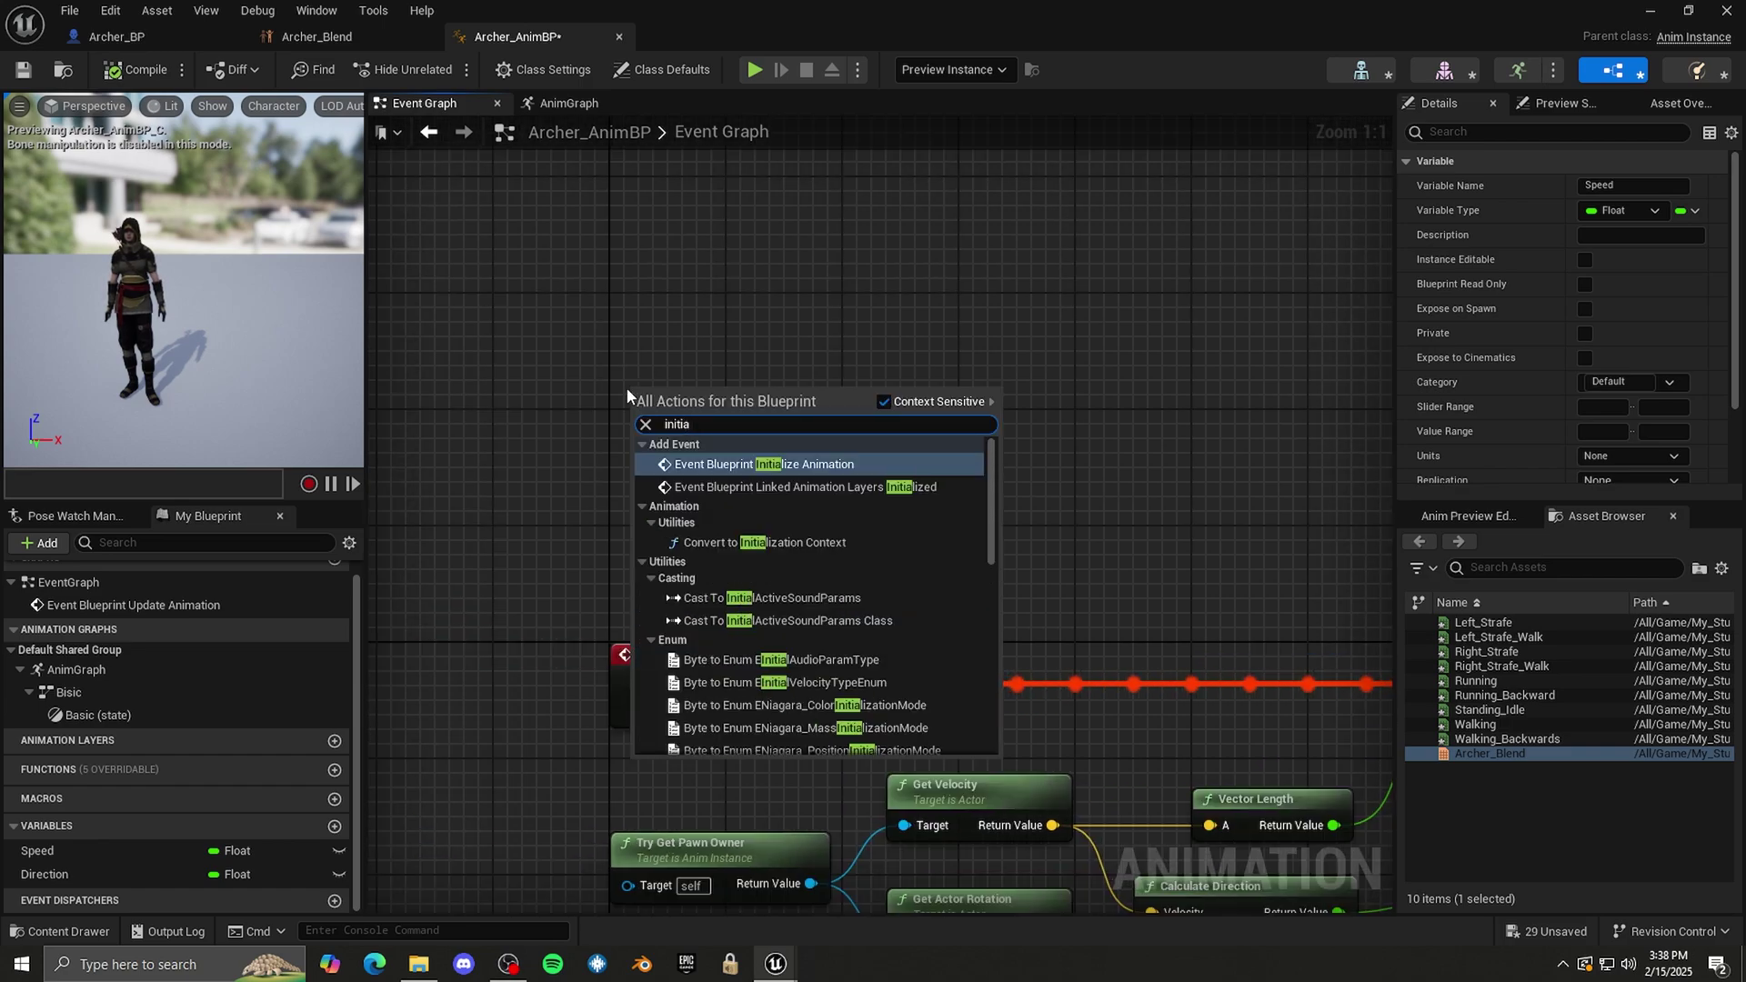
pyautogui.click(727, 464)
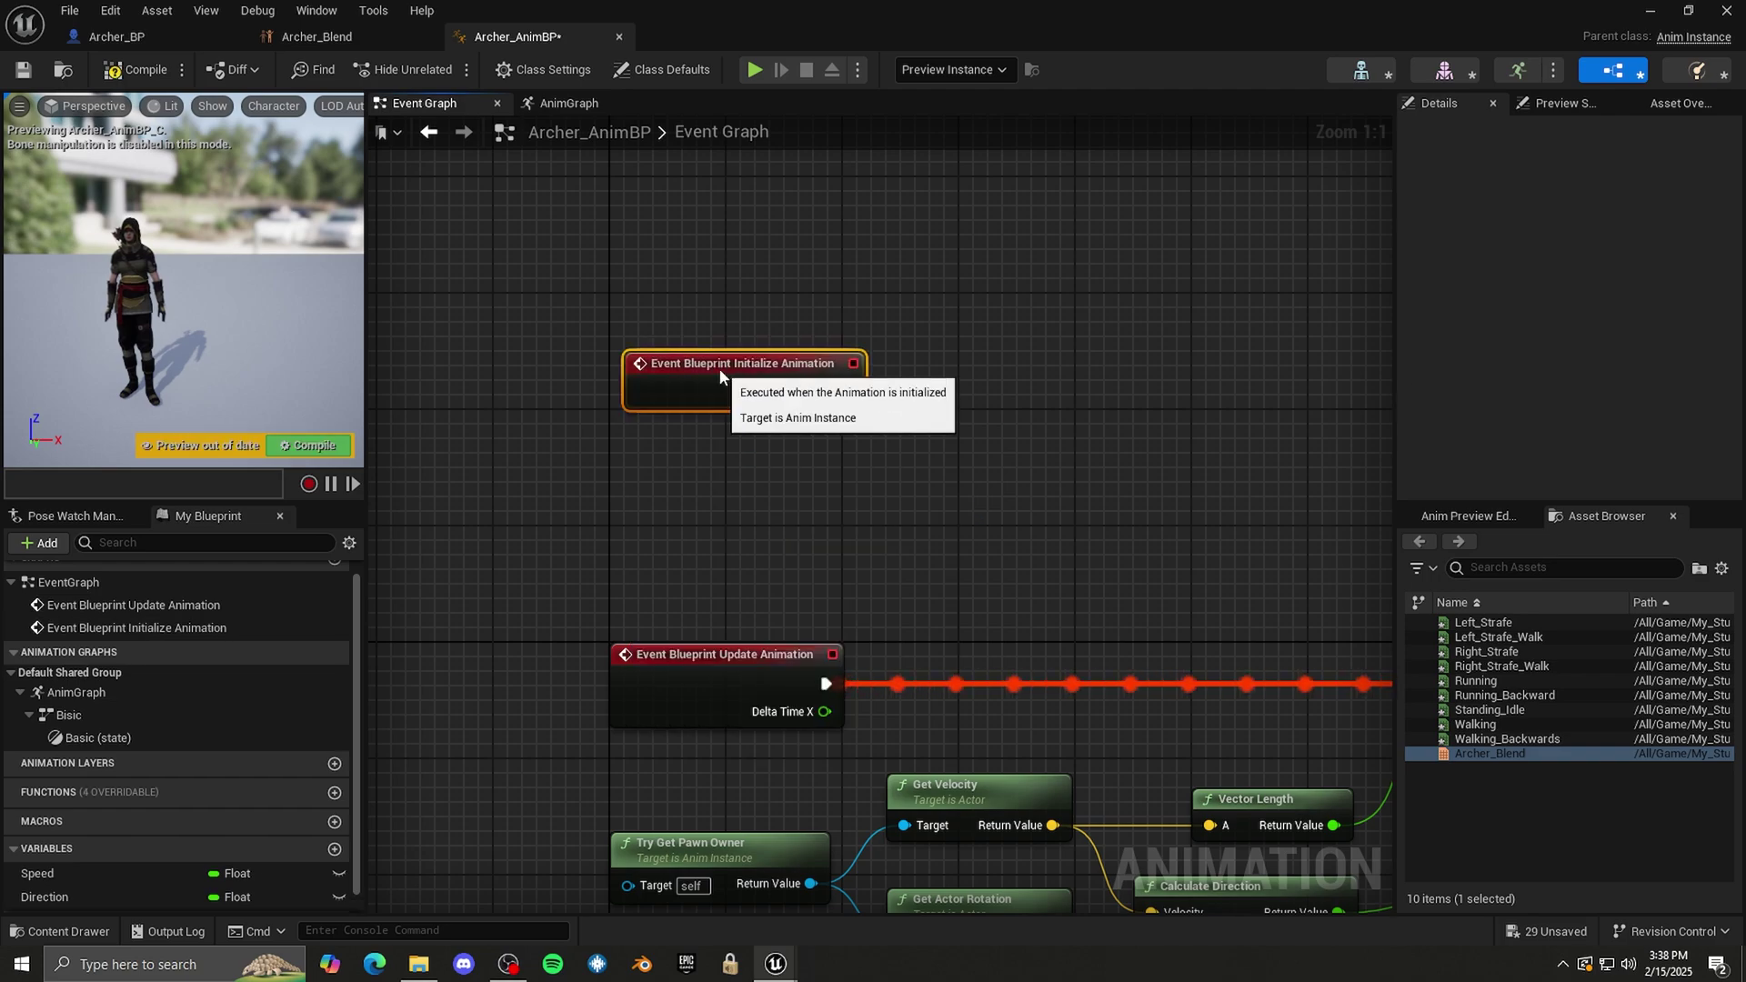
pyautogui.moveTo(764, 448); pyautogui.dragTo(723, 451, button='right')
pyautogui.moveTo(688, 762); pyautogui.dragTo(662, 619, button='right')
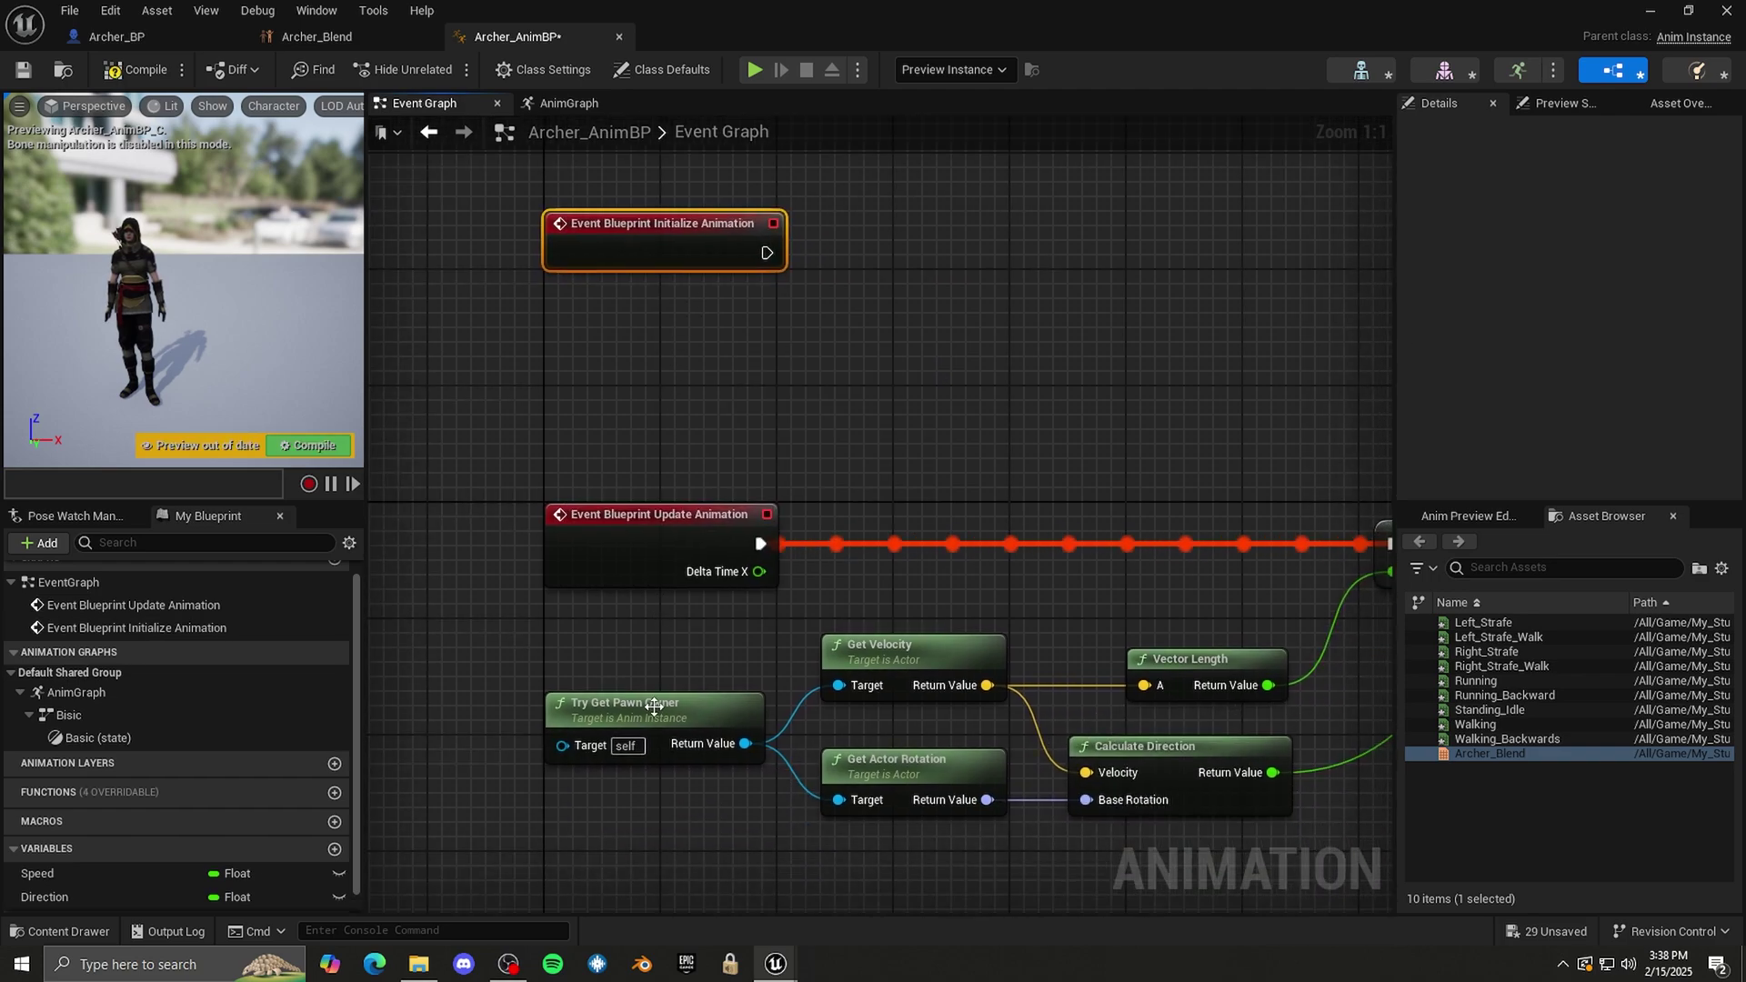
# - Duplicate the Try Get Pawn Owner node and place the copy beneath Event Blueprint Initialize Animation
pyautogui.click(651, 718)
pyautogui.hotkey('ctrl', 'c')
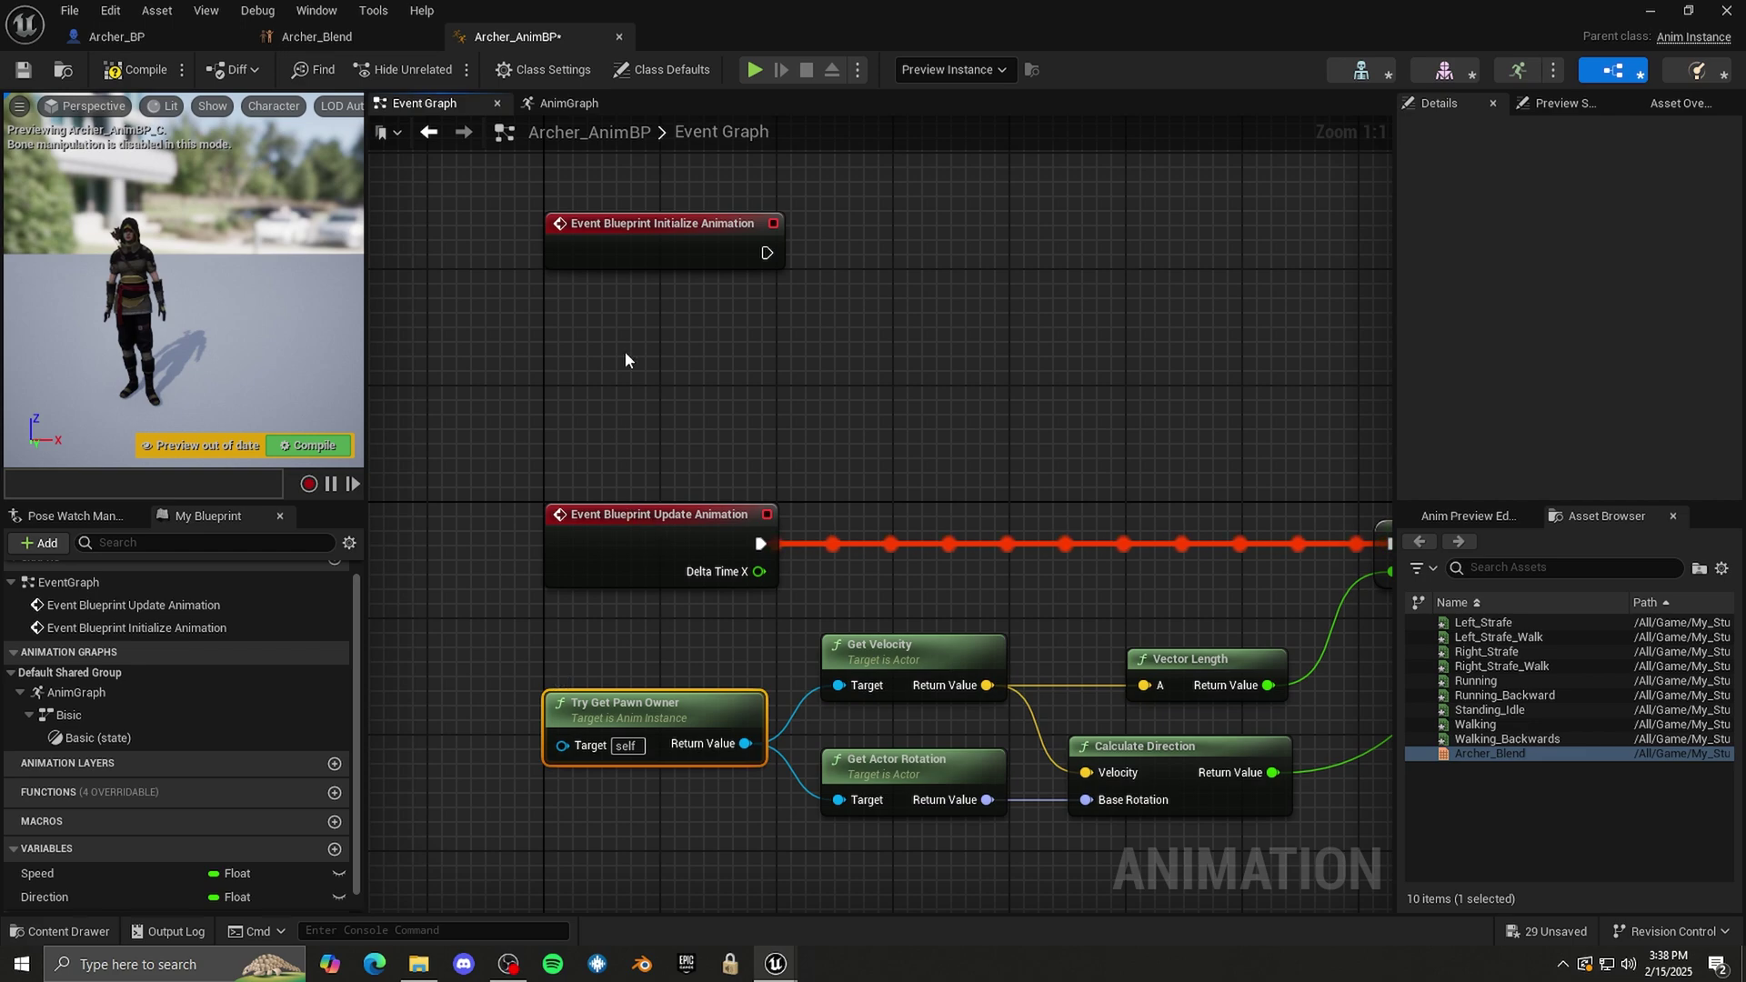
pyautogui.hotkey('ctrl', 'v')
# - Add a Cast To Archer_BP node fed by the copied node's Return Value and connect its execution to Event Blueprint Initialize Animation
pyautogui.moveTo(804, 351); pyautogui.dragTo(929, 280)
pyautogui.write('cast to arcfh')
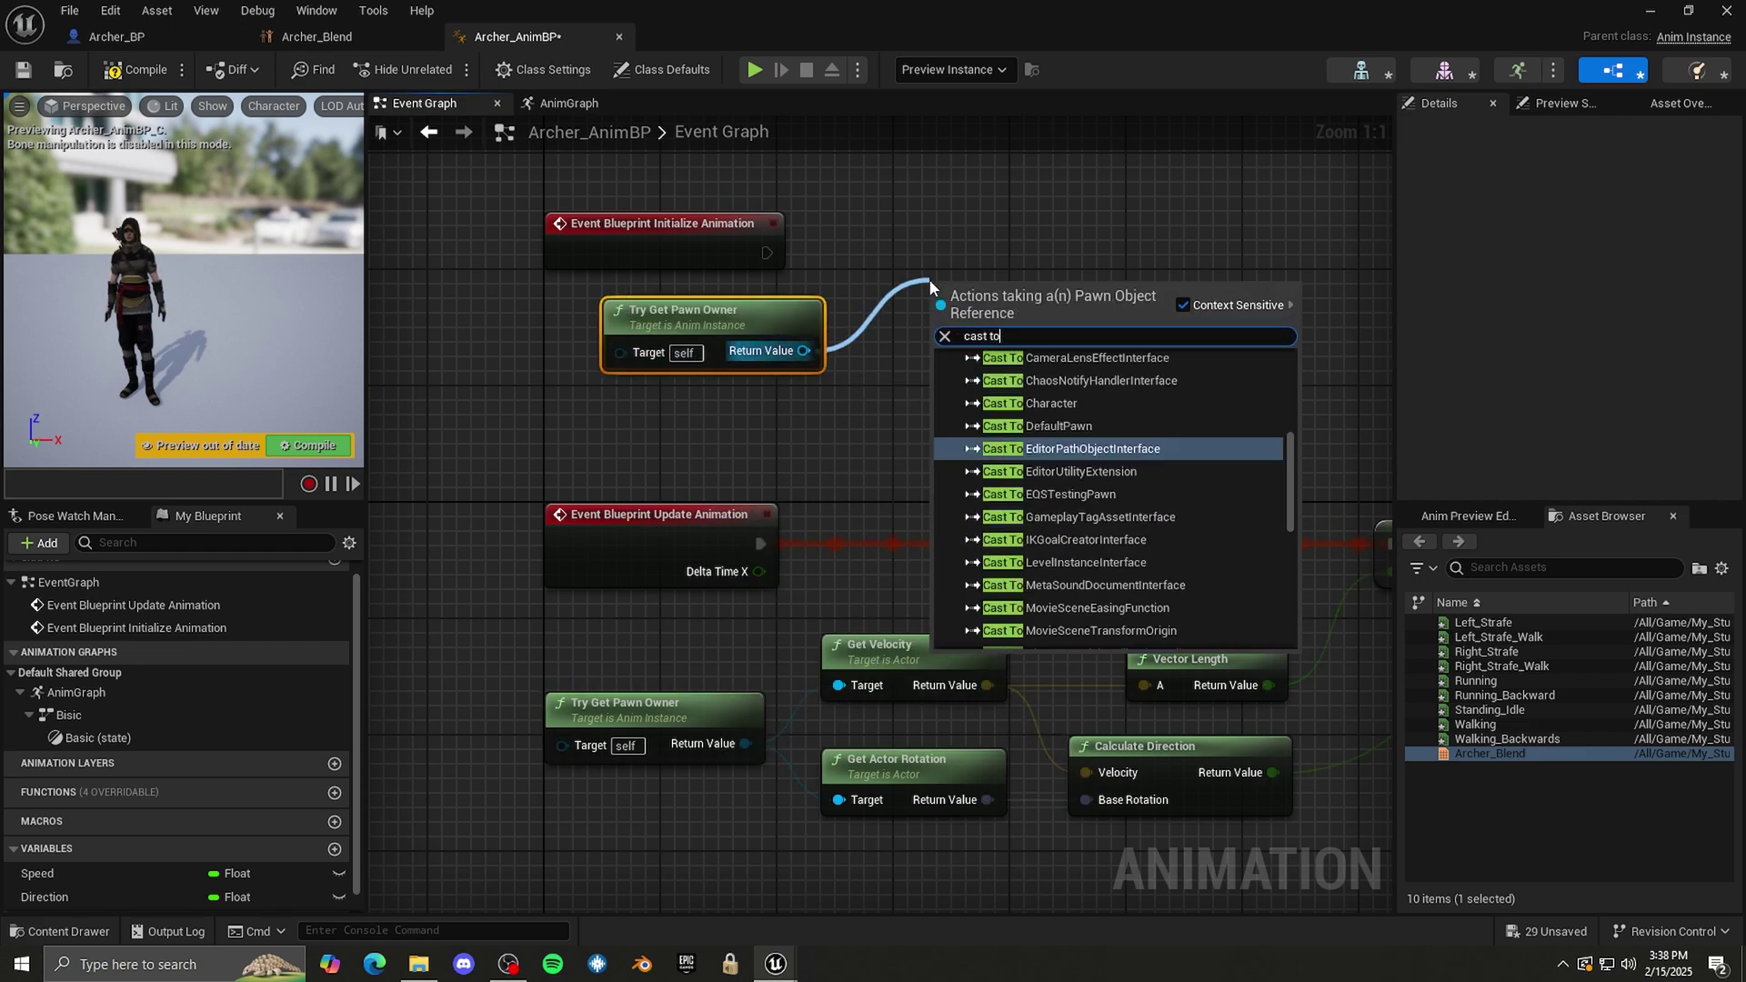
pyautogui.press('BackSpace')
pyautogui.press('BackSpace')
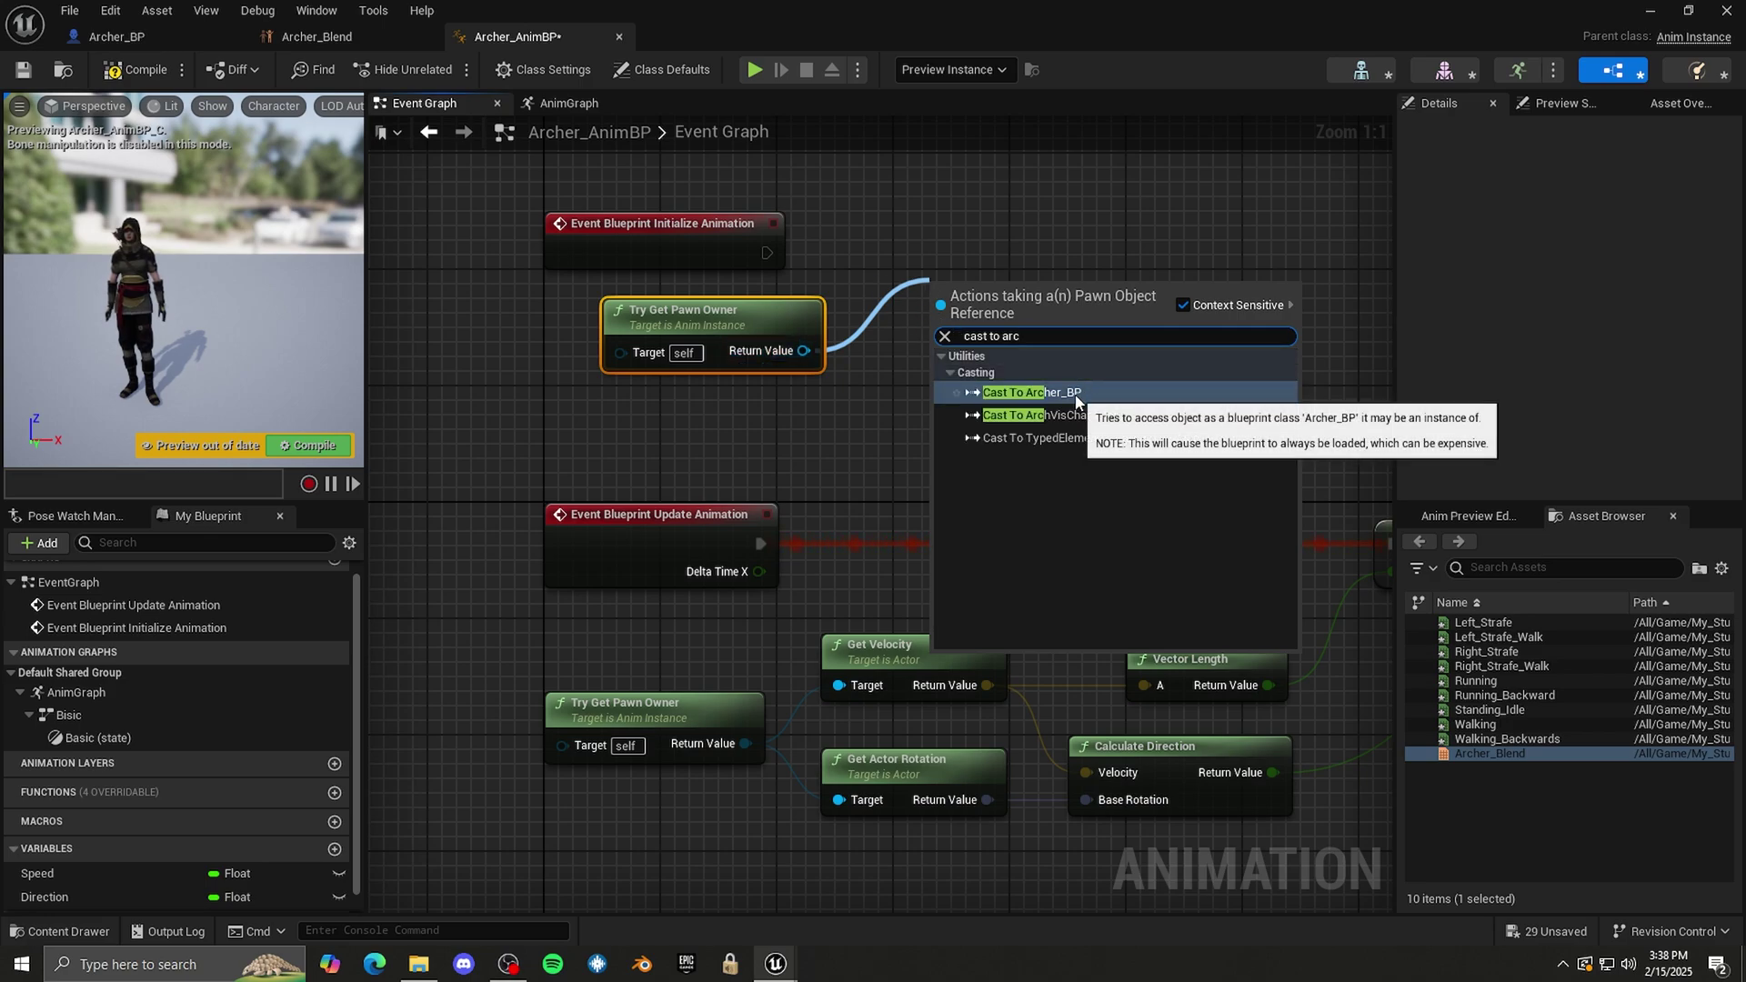
pyautogui.click(1087, 392)
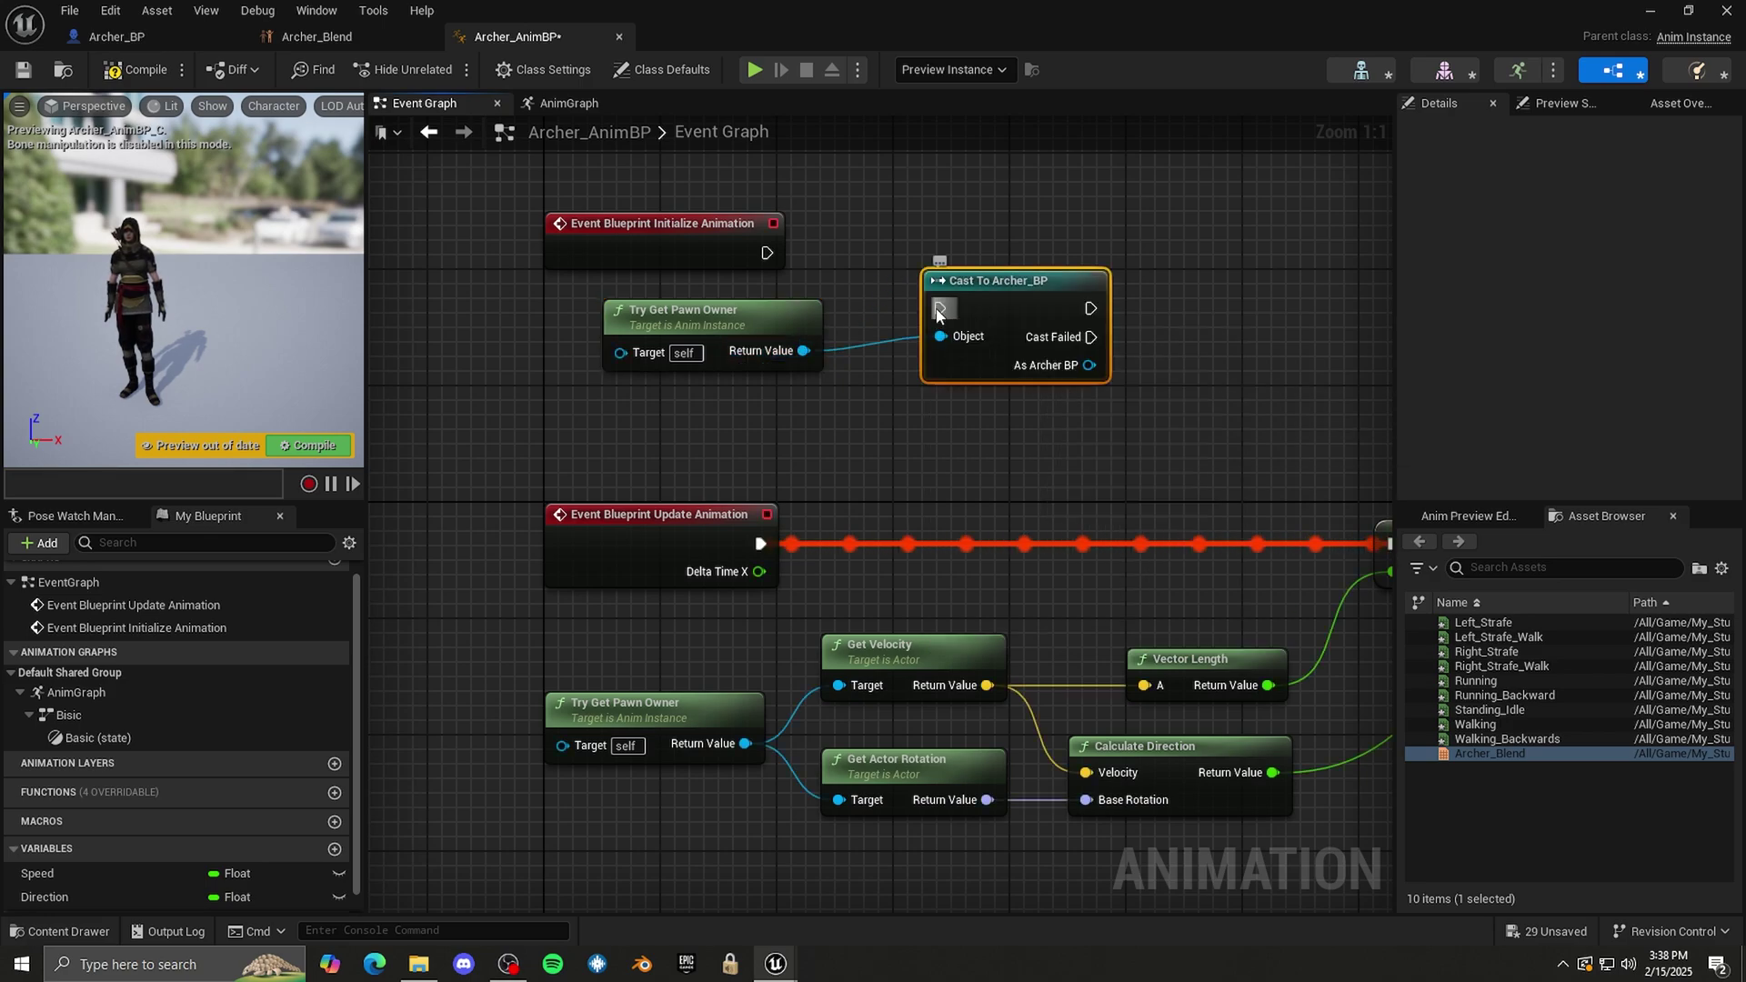
pyautogui.moveTo(940, 314); pyautogui.dragTo(767, 253)
pyautogui.moveTo(983, 292); pyautogui.dragTo(941, 237)
# - Promote the cast's As Archer BP output to a variable with a connected SET node, and compile the Animation Blueprint
pyautogui.moveTo(1046, 310); pyautogui.dragTo(986, 312, button='right')
pyautogui.rightClick(996, 320)
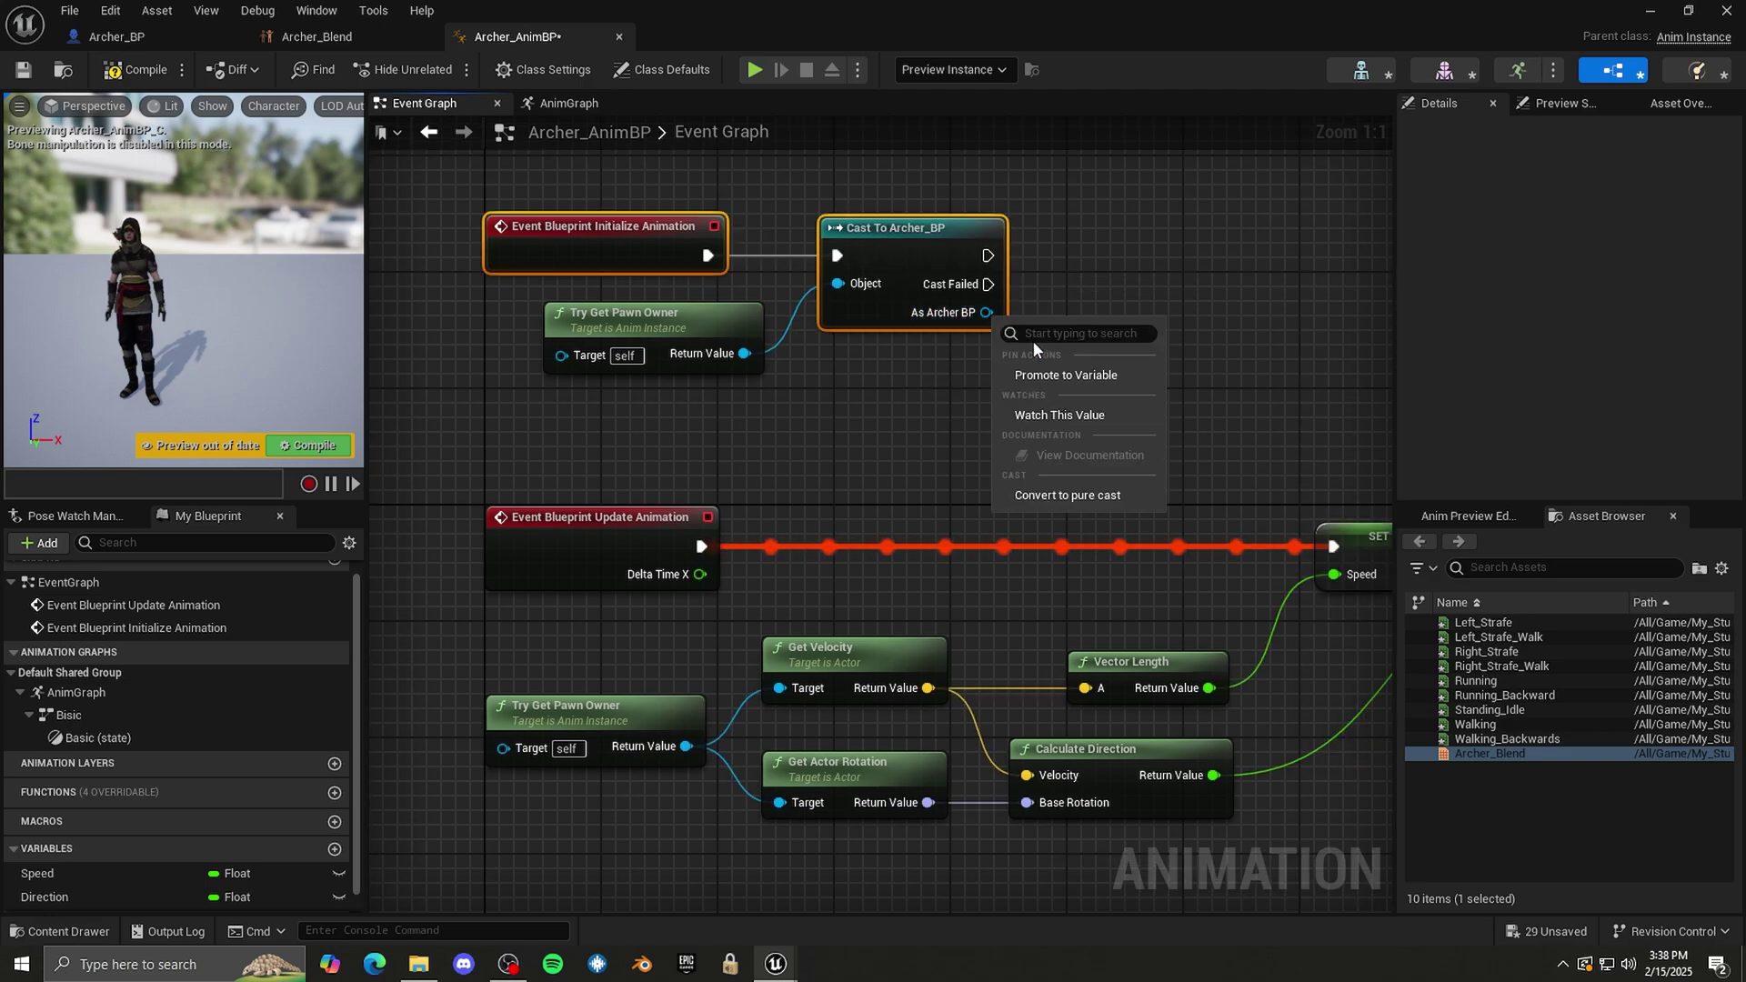
pyautogui.click(1066, 374)
pyautogui.scroll(-3, 790, 445)
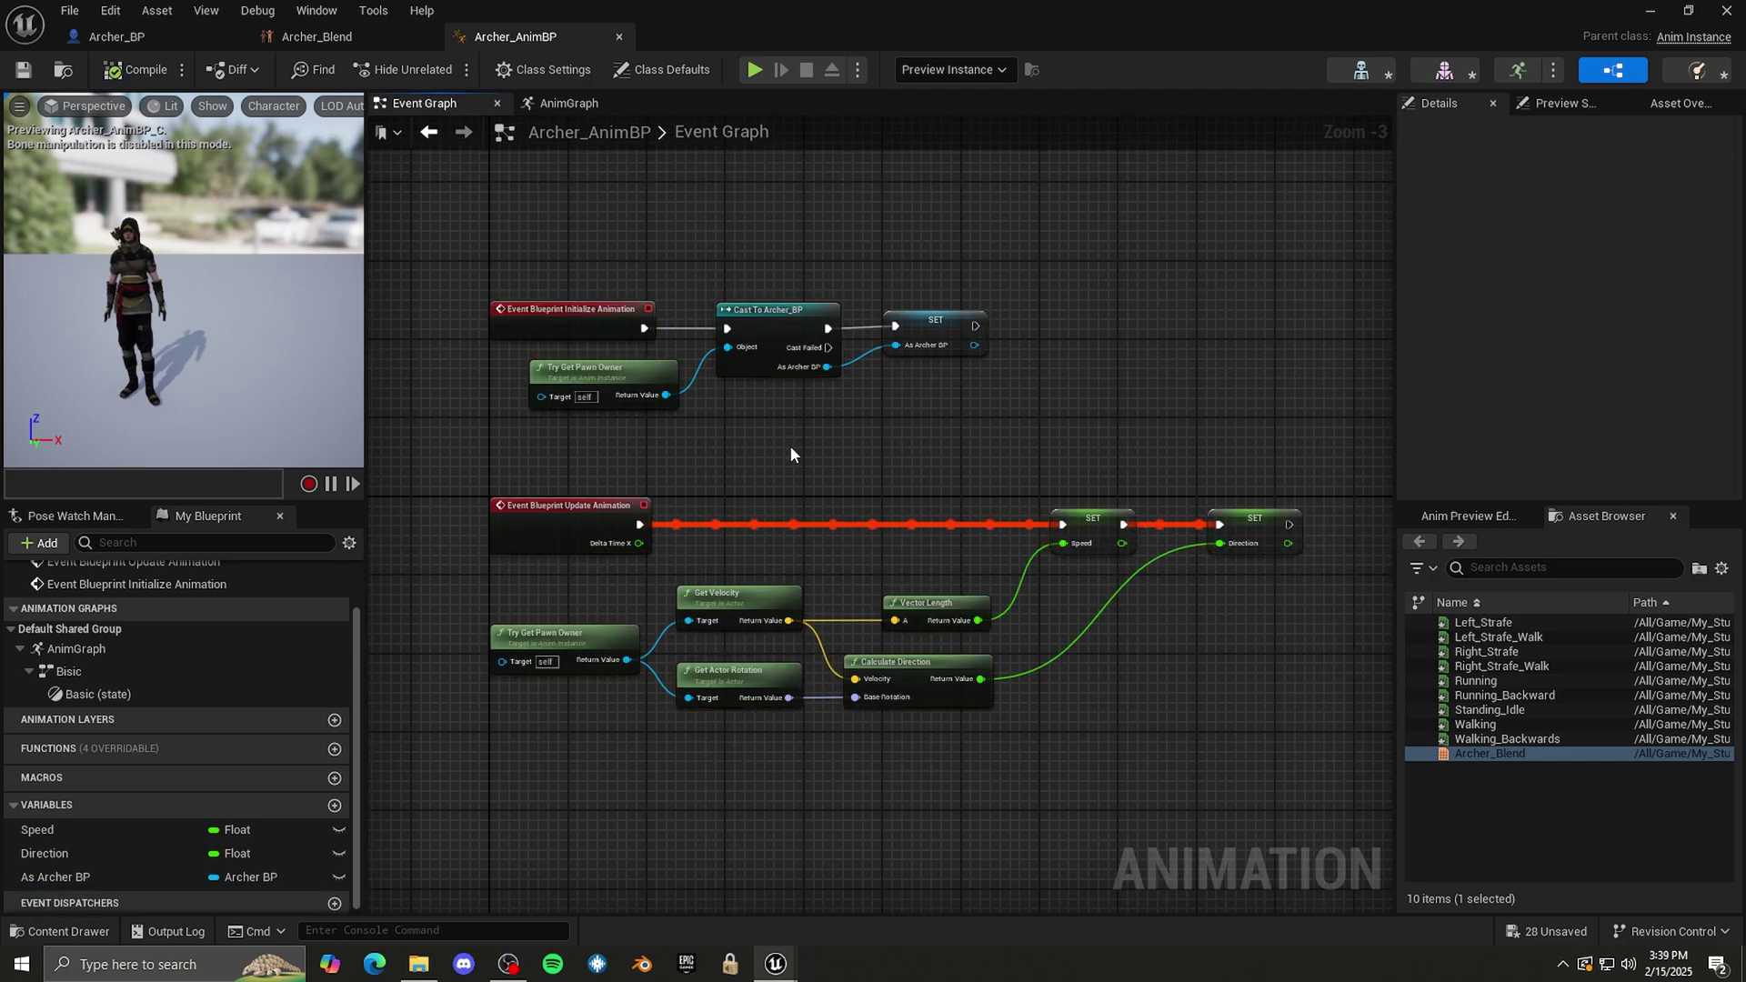
pyautogui.moveTo(791, 448); pyautogui.dragTo(783, 450, button='right')
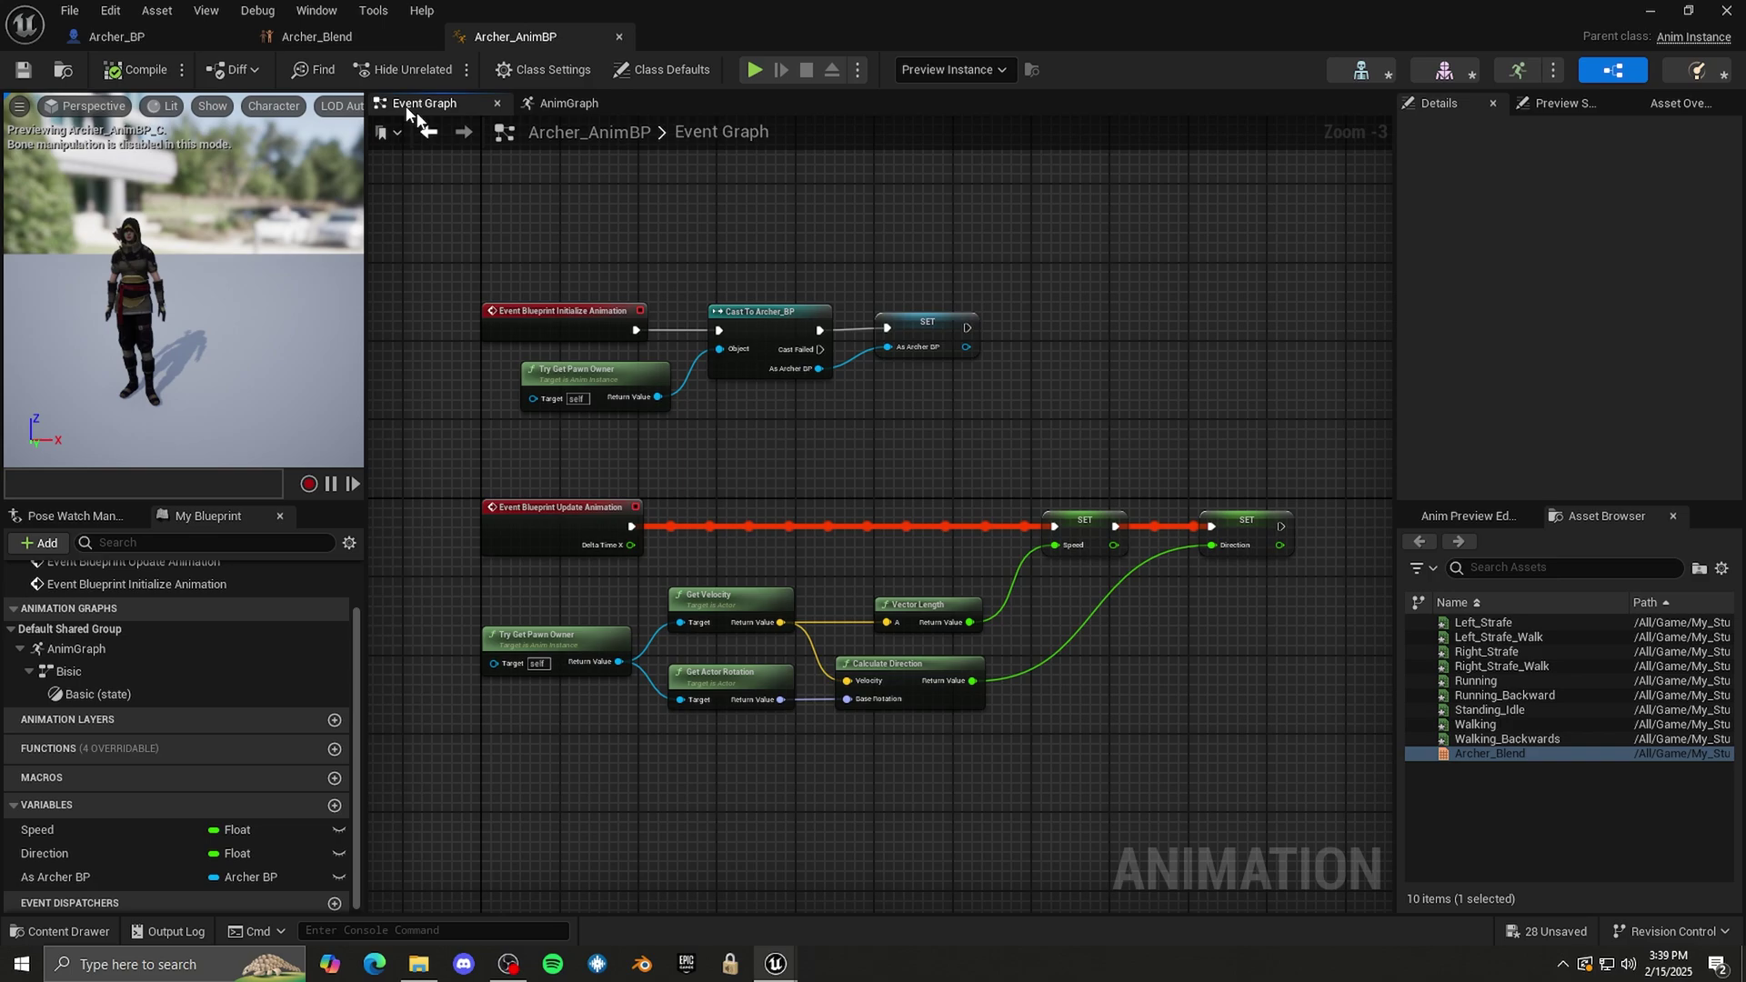
# - Show the Archer_BP blueprint's viewport and delete the SkeletalMesh arms component under FirstPersonCamera
pyautogui.click(163, 40)
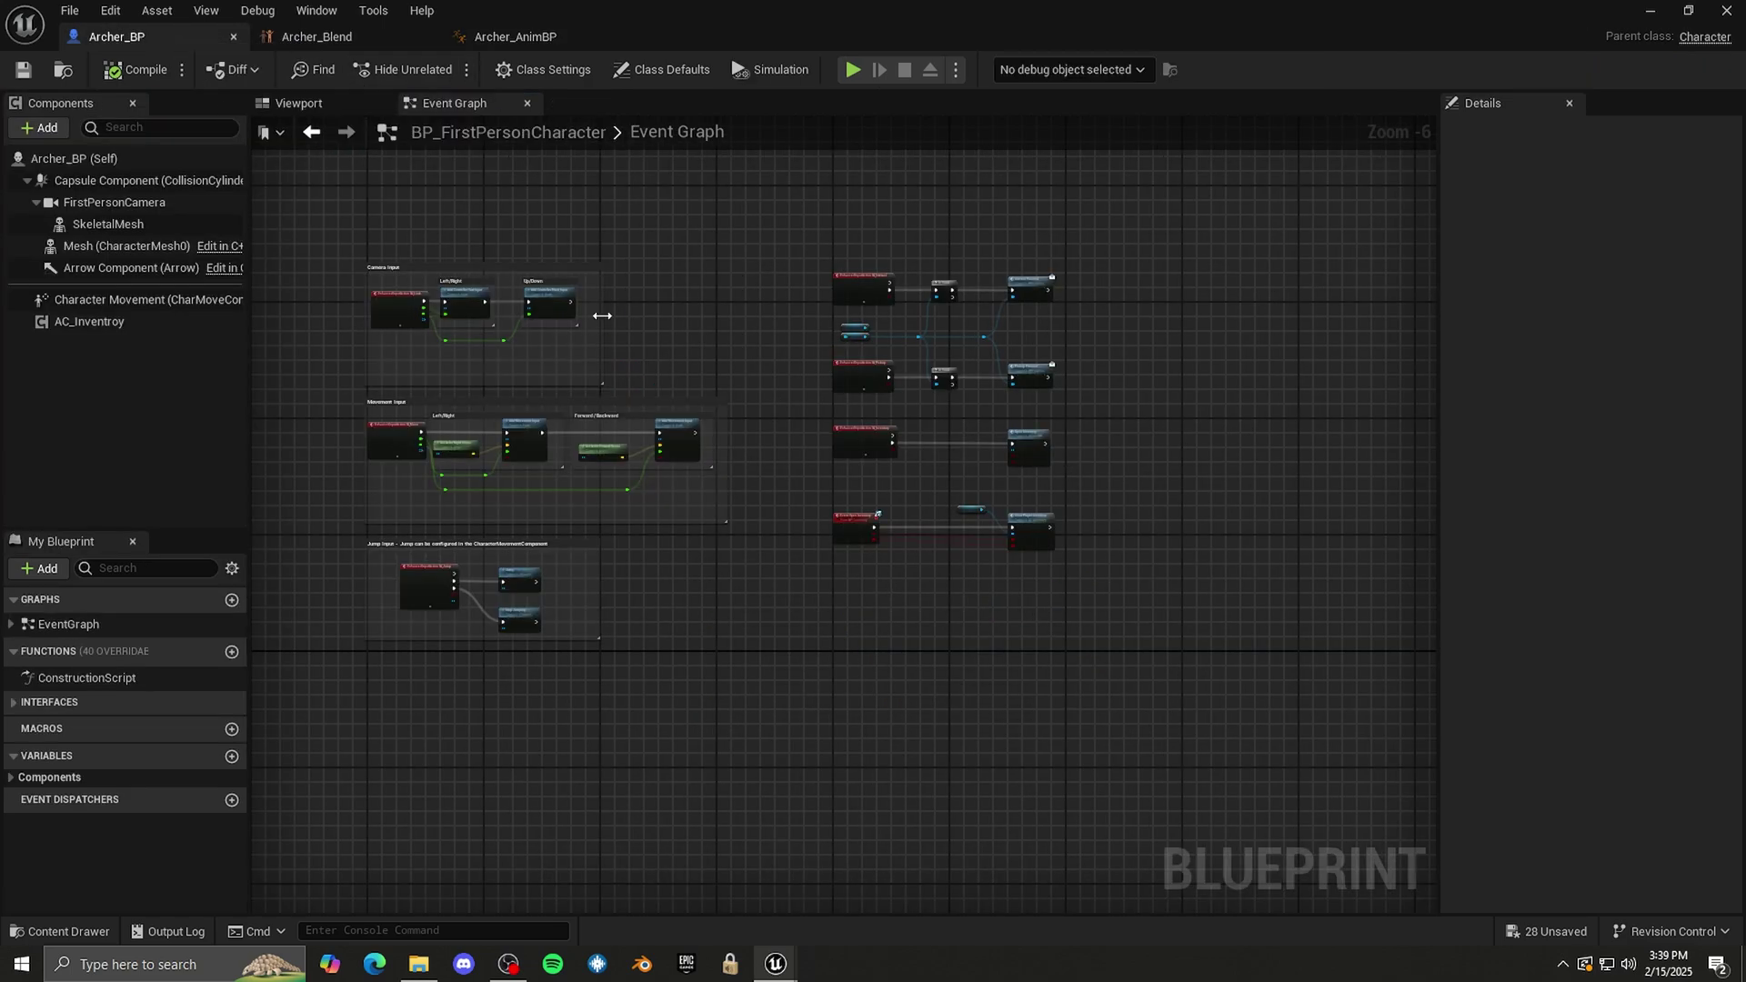
pyautogui.click(300, 103)
pyautogui.moveTo(605, 293); pyautogui.dragTo(709, 297)
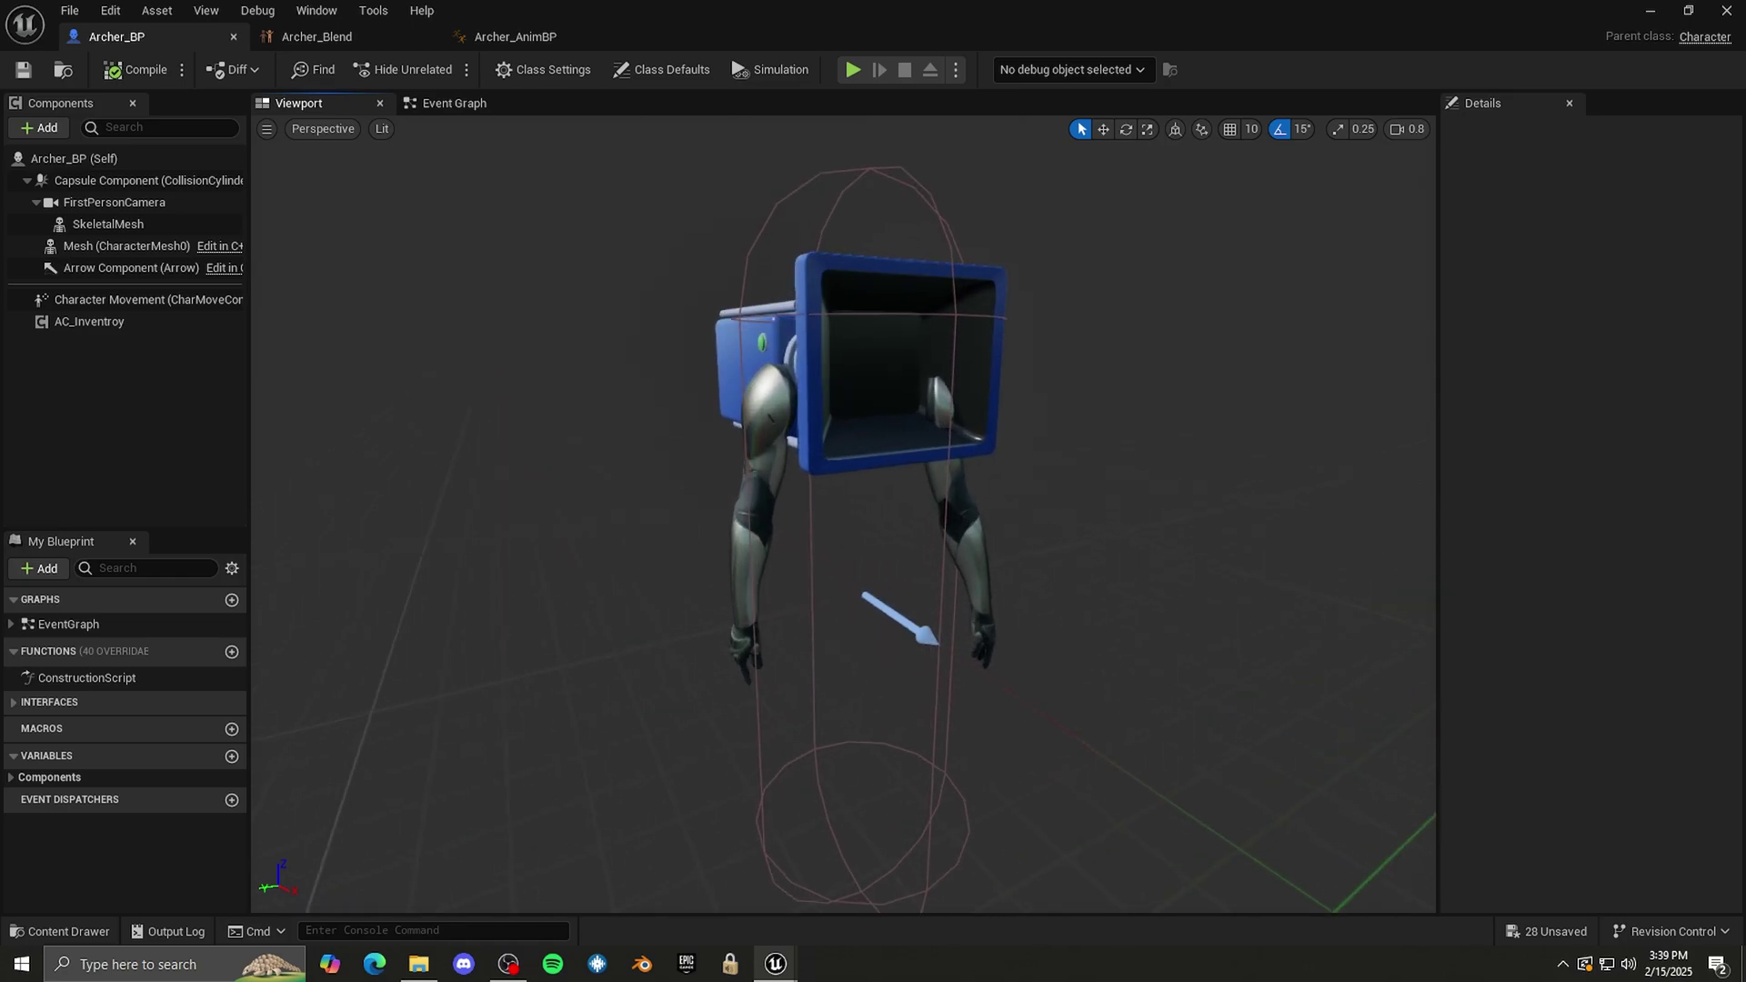
pyautogui.moveTo(710, 296); pyautogui.dragTo(800, 338, button='right')
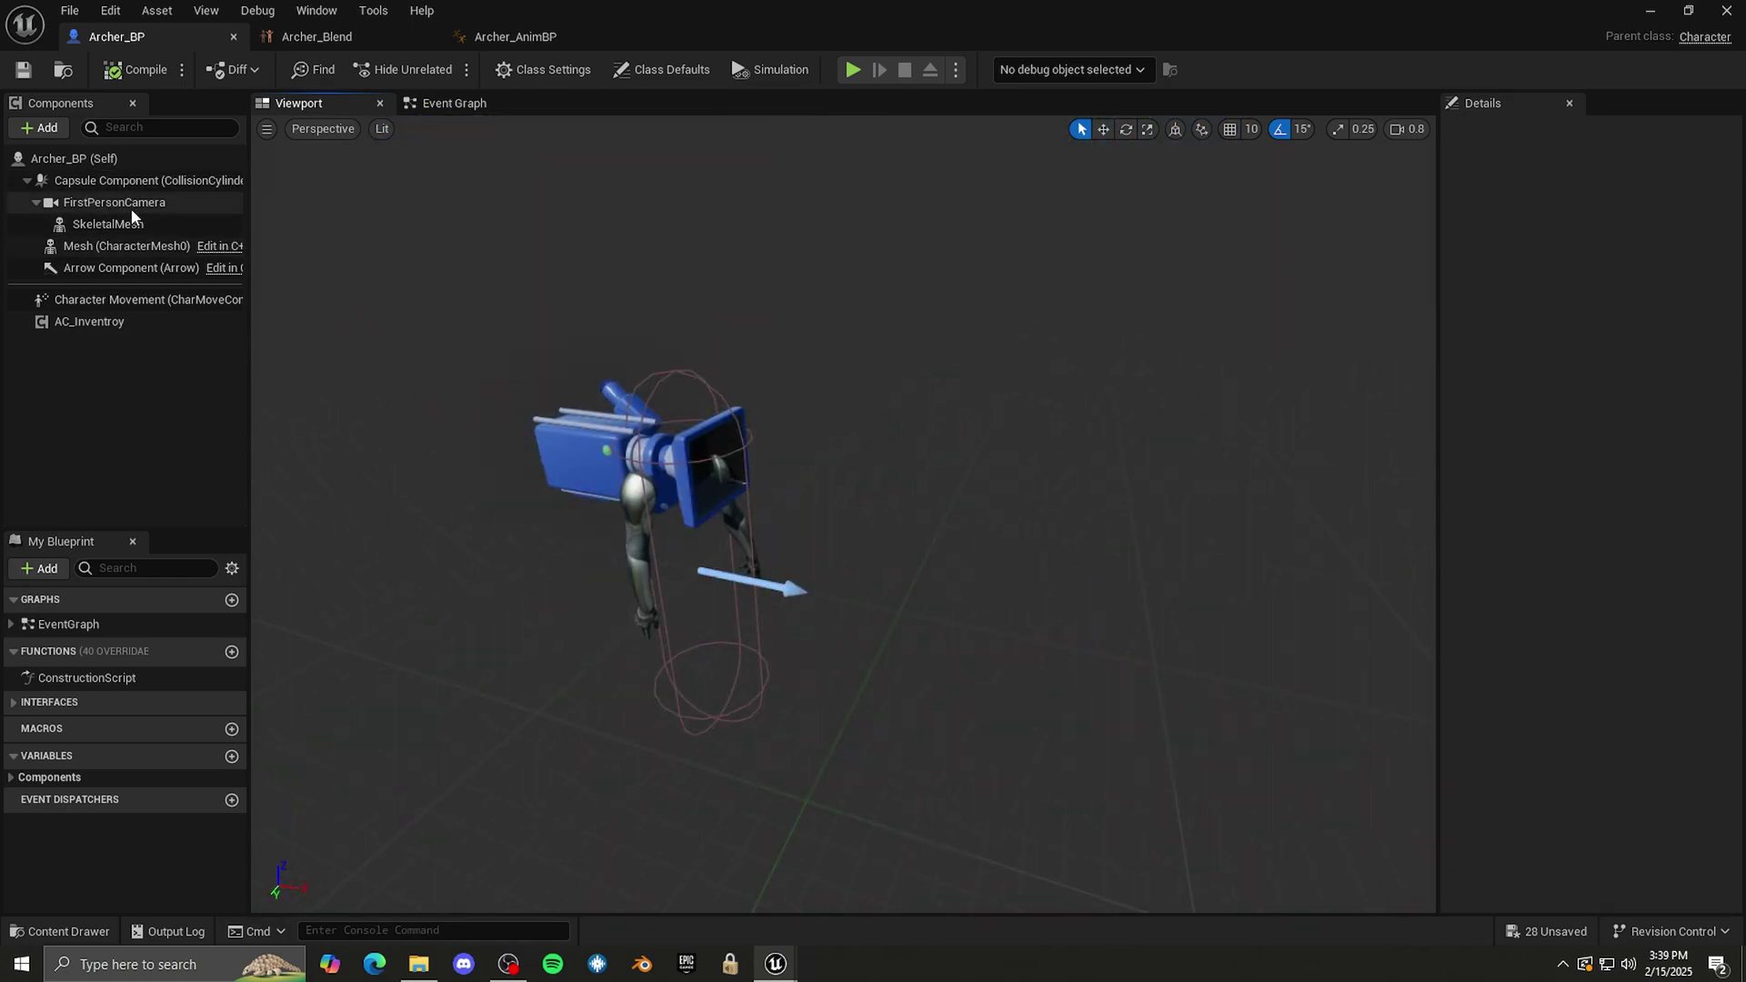
pyautogui.click(130, 224)
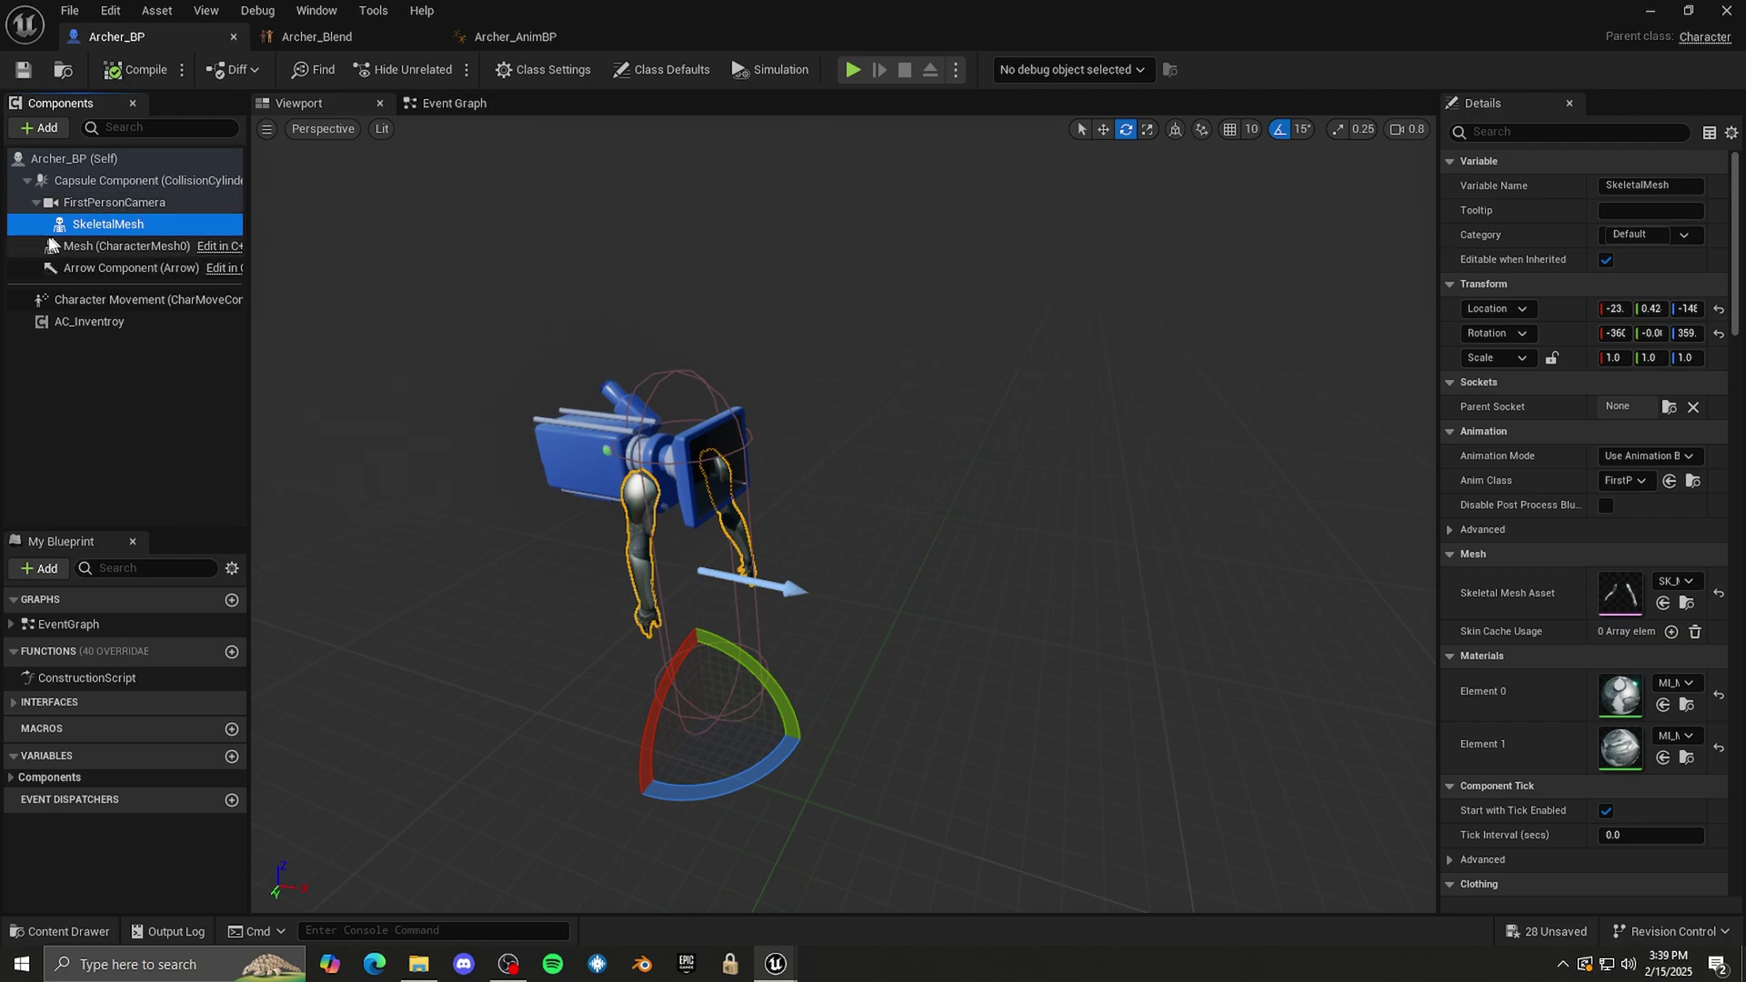
pyautogui.click(100, 247)
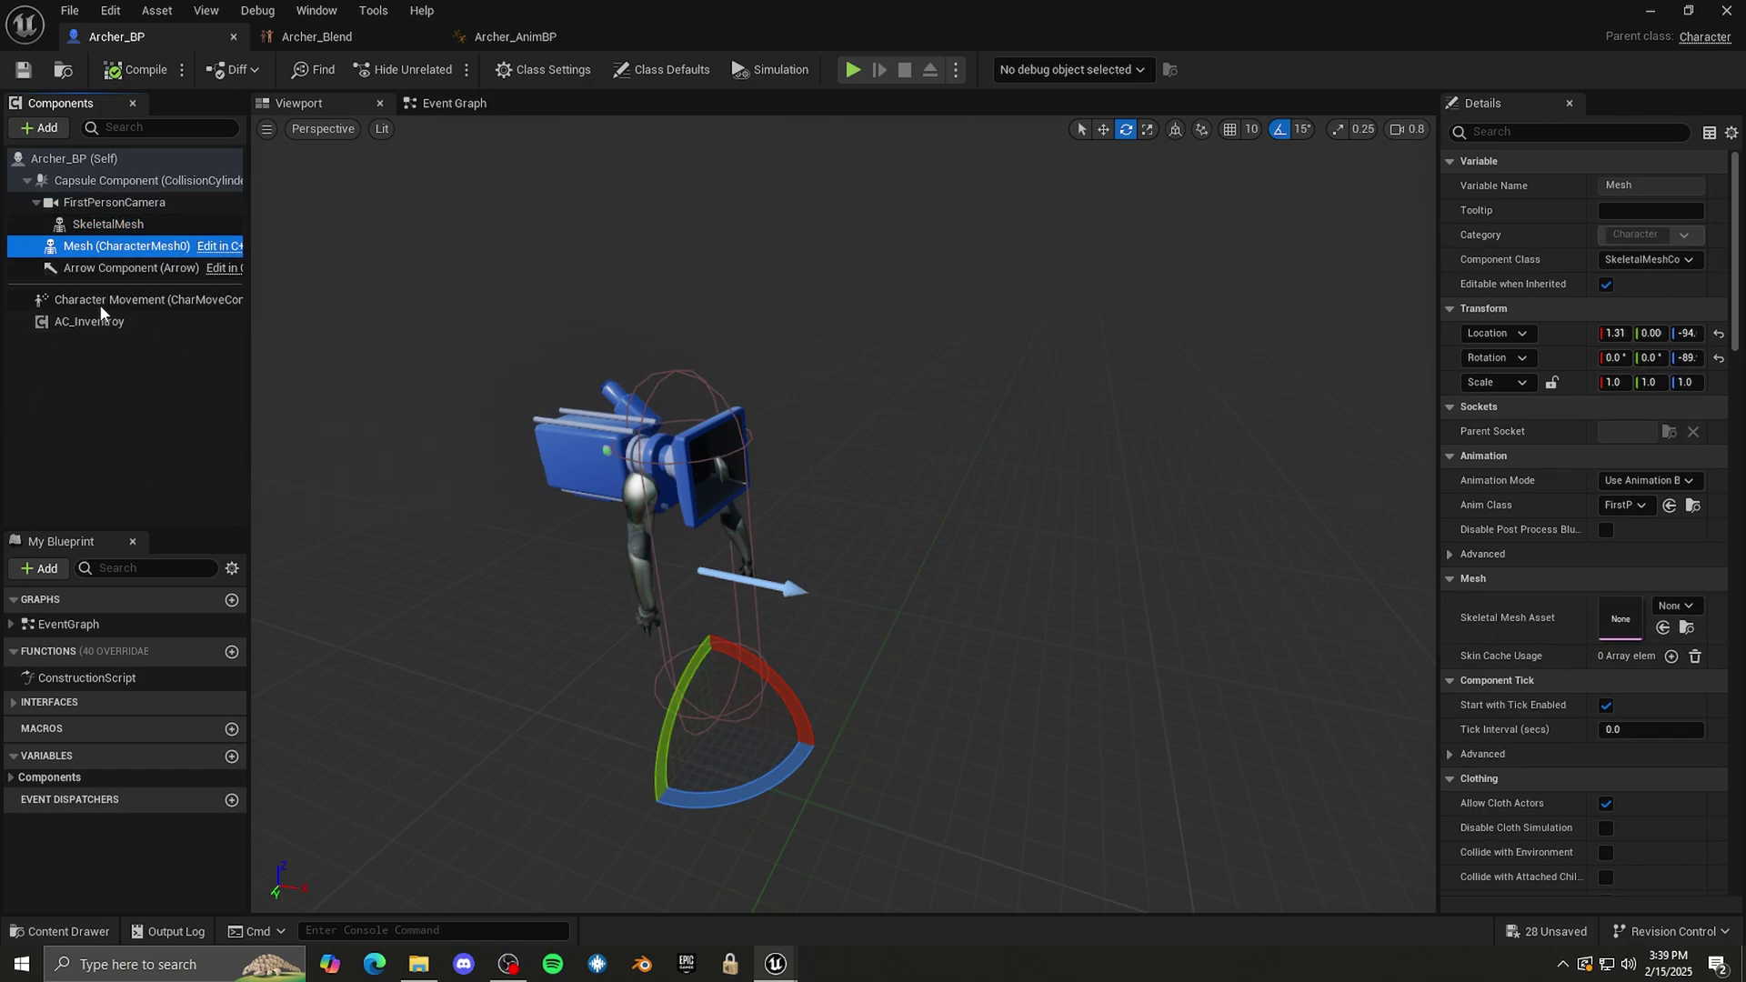
pyautogui.click(92, 227)
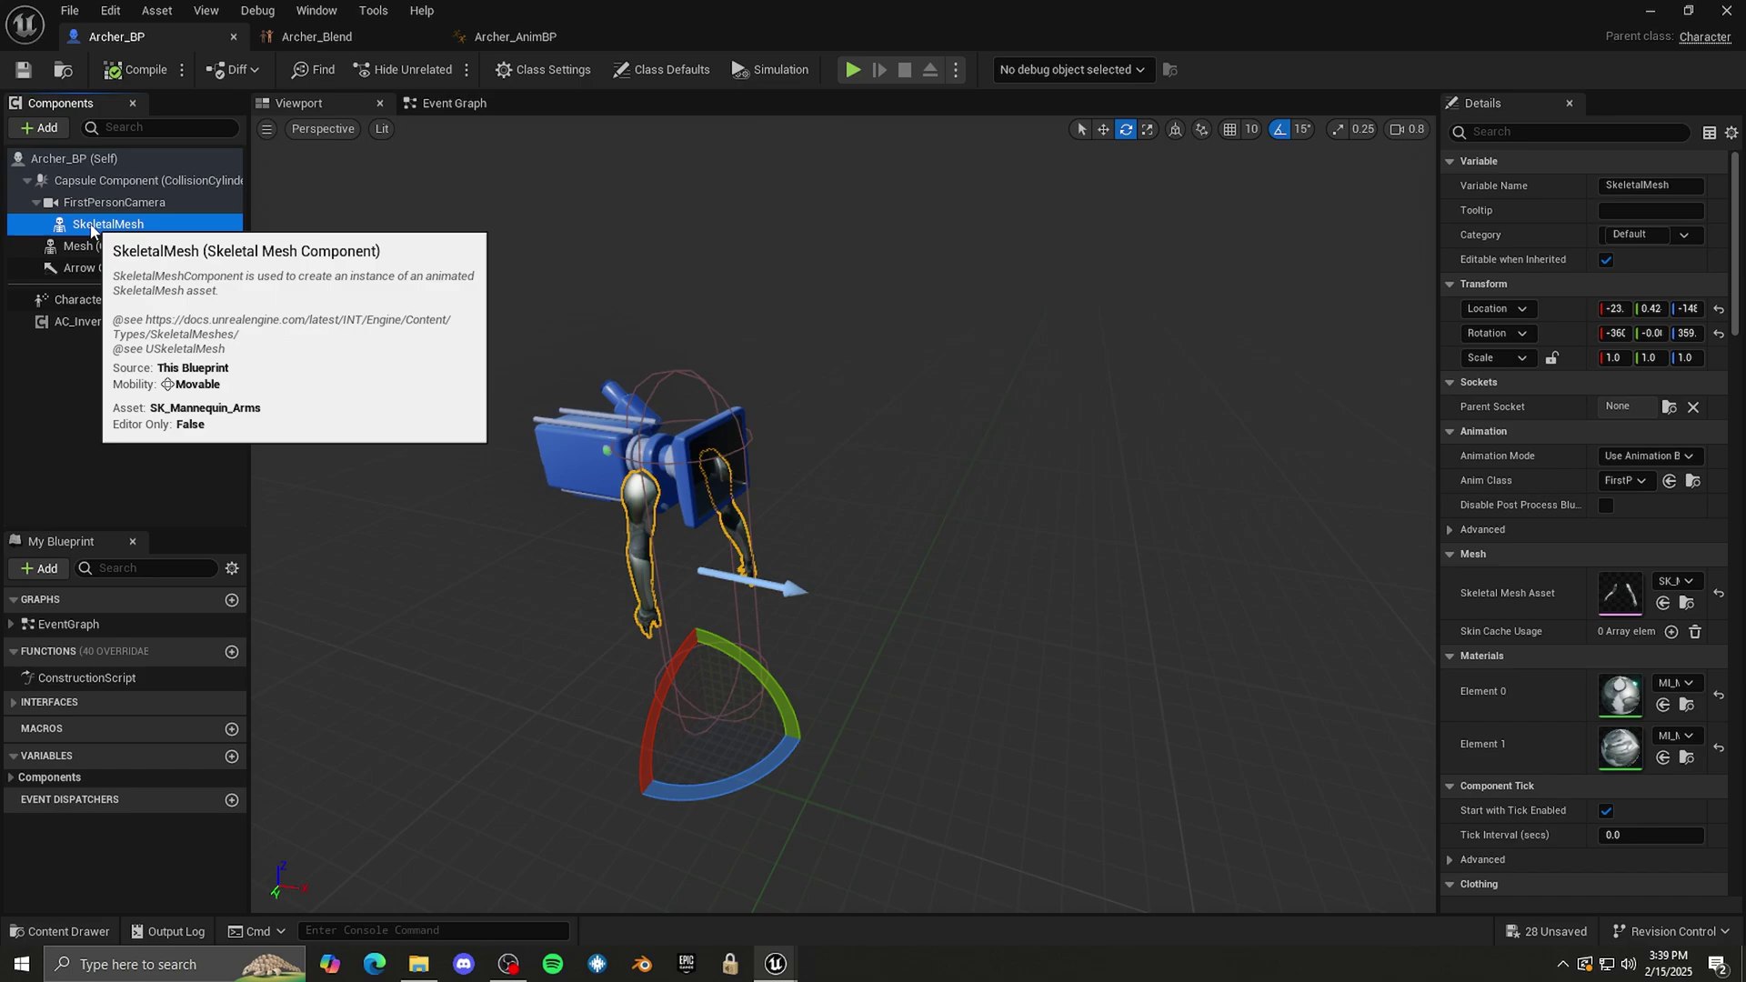
pyautogui.press('Delete')
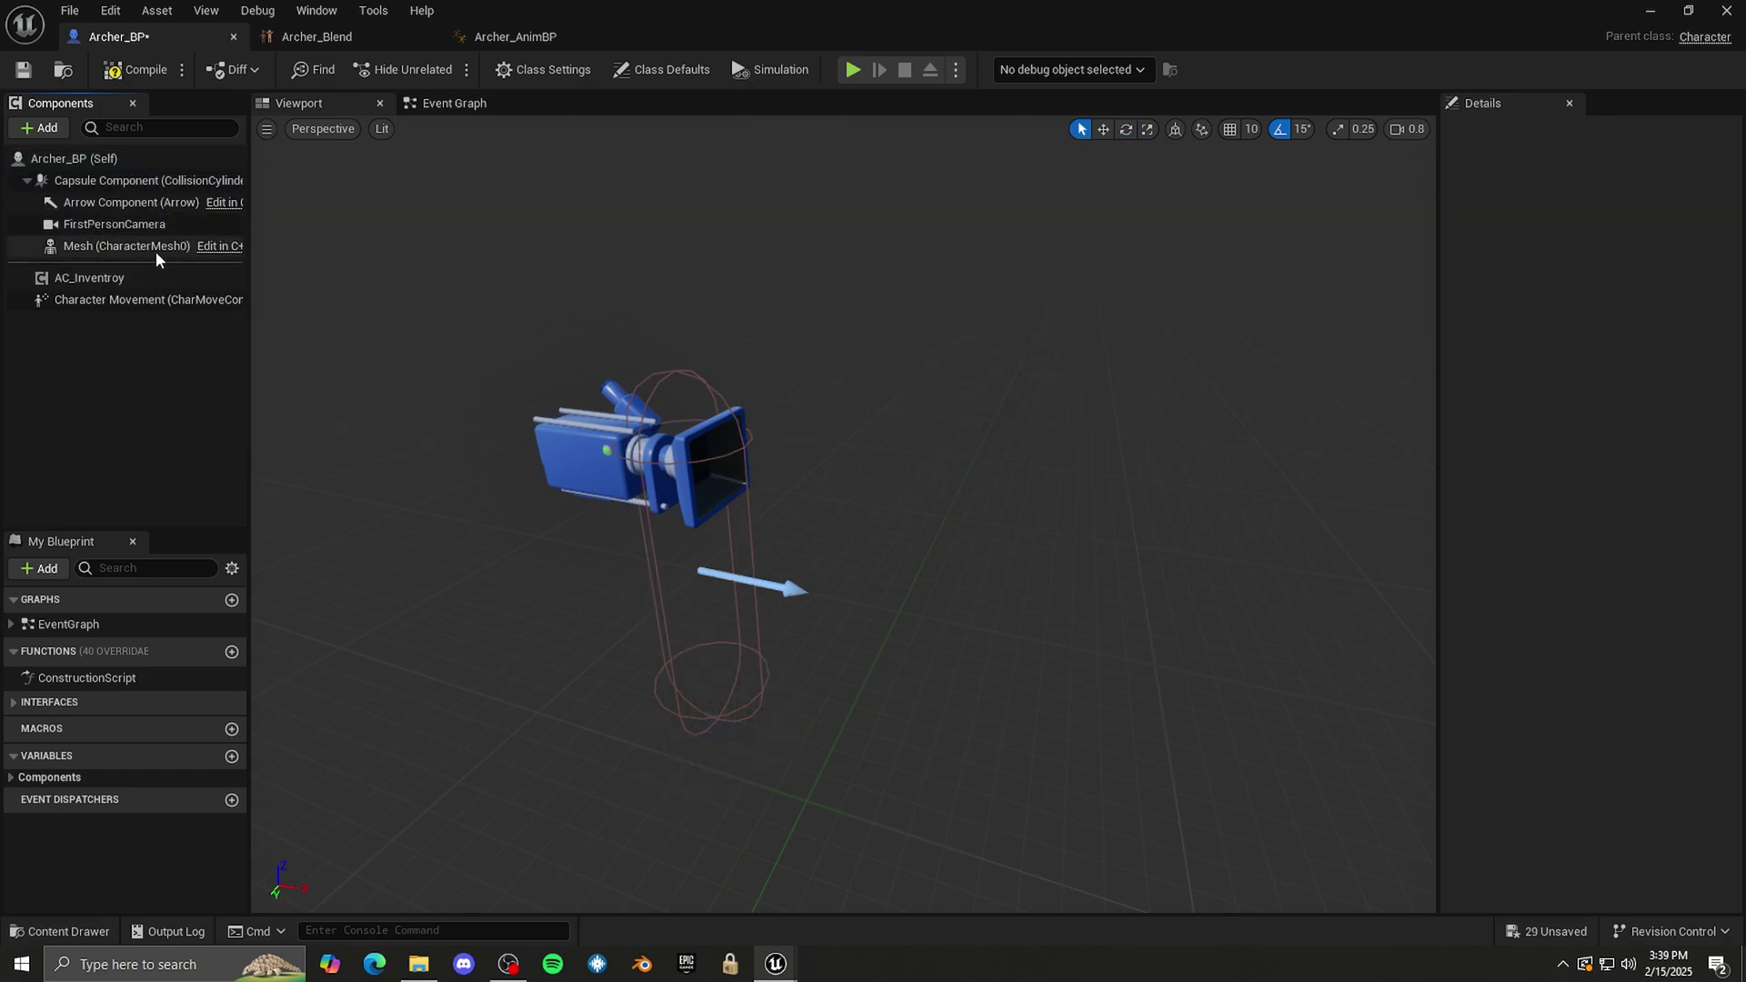
# - Assign the akai archer character as the Skeletal Mesh Asset of the Mesh (CharacterMesh0) component
pyautogui.click(80, 247)
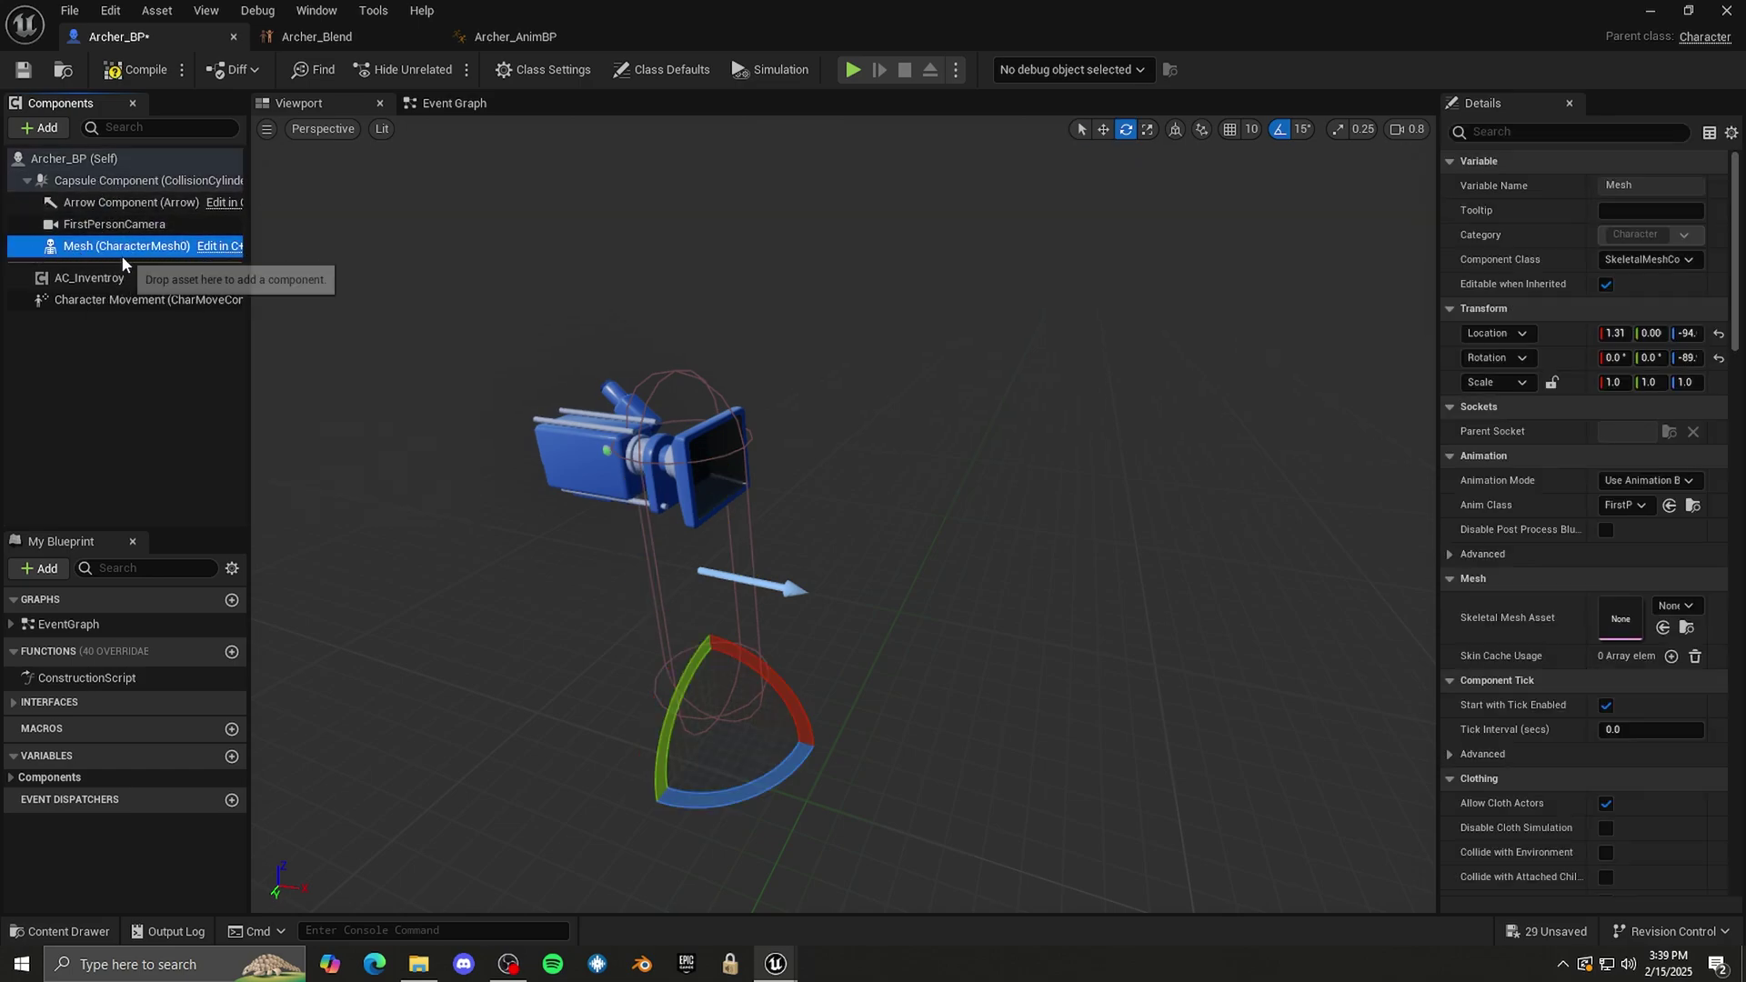
pyautogui.click(1685, 606)
pyautogui.click(1573, 388)
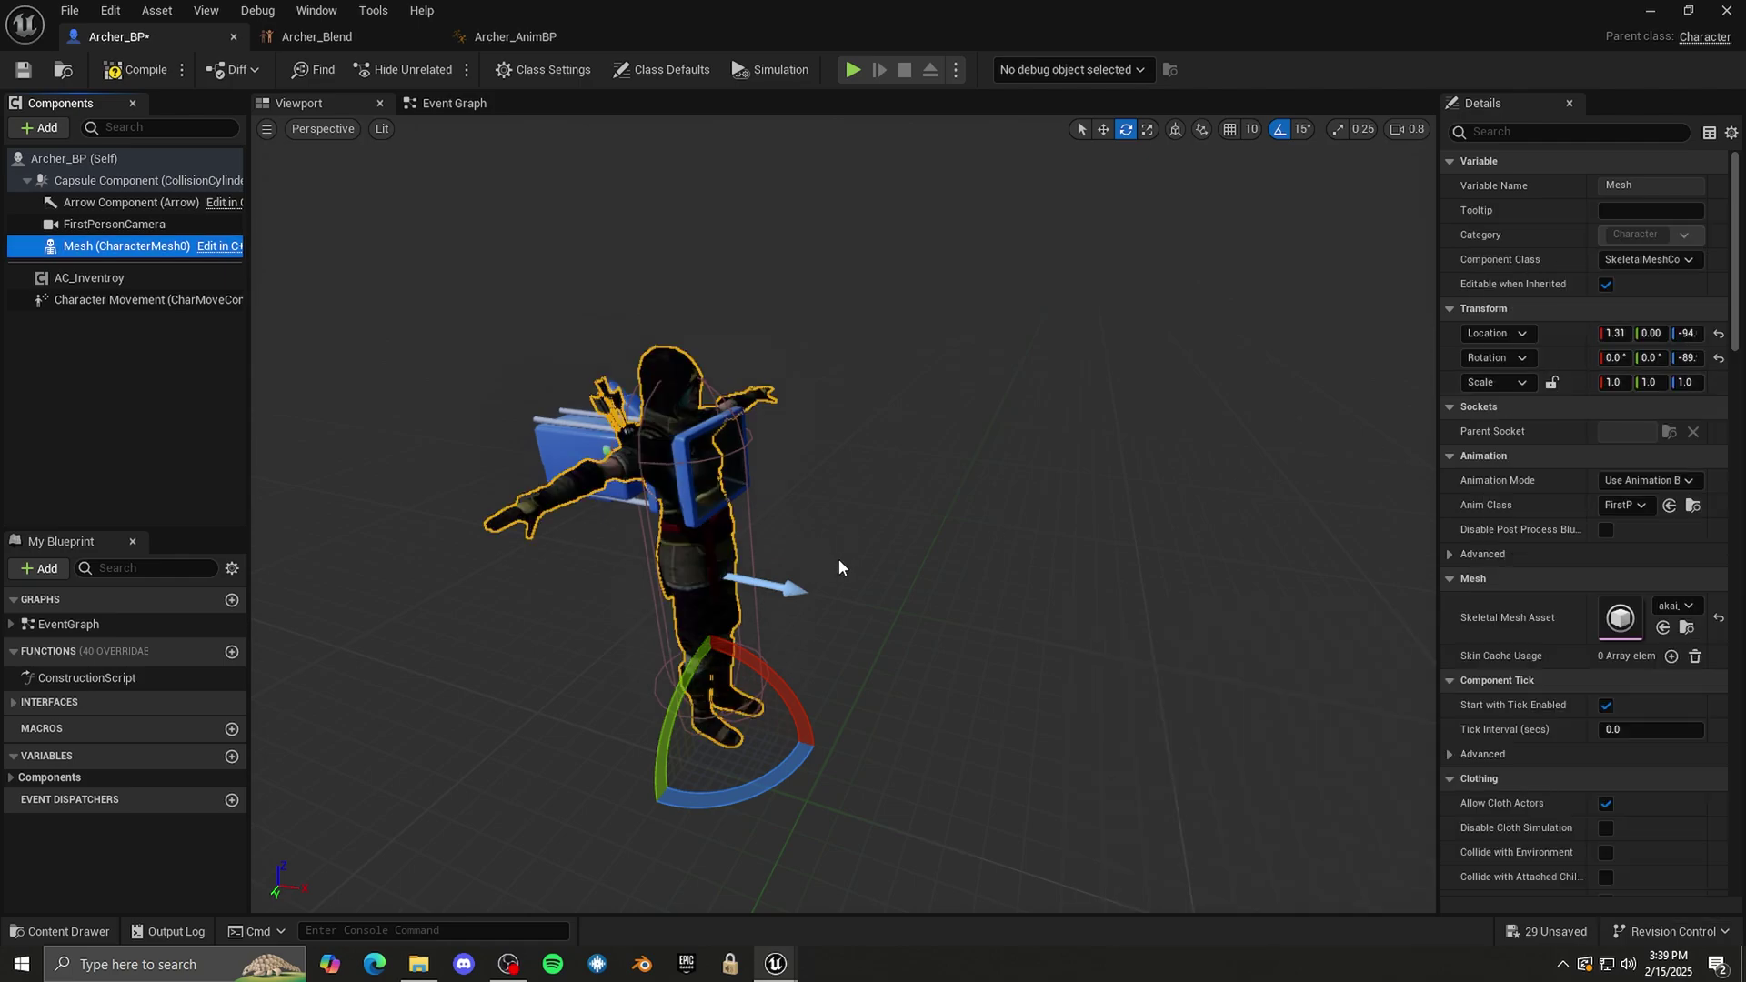
# - Parent FirstPersonCamera to the Mesh component and set its Parent Socket to Head
pyautogui.moveTo(111, 224); pyautogui.dragTo(80, 255)
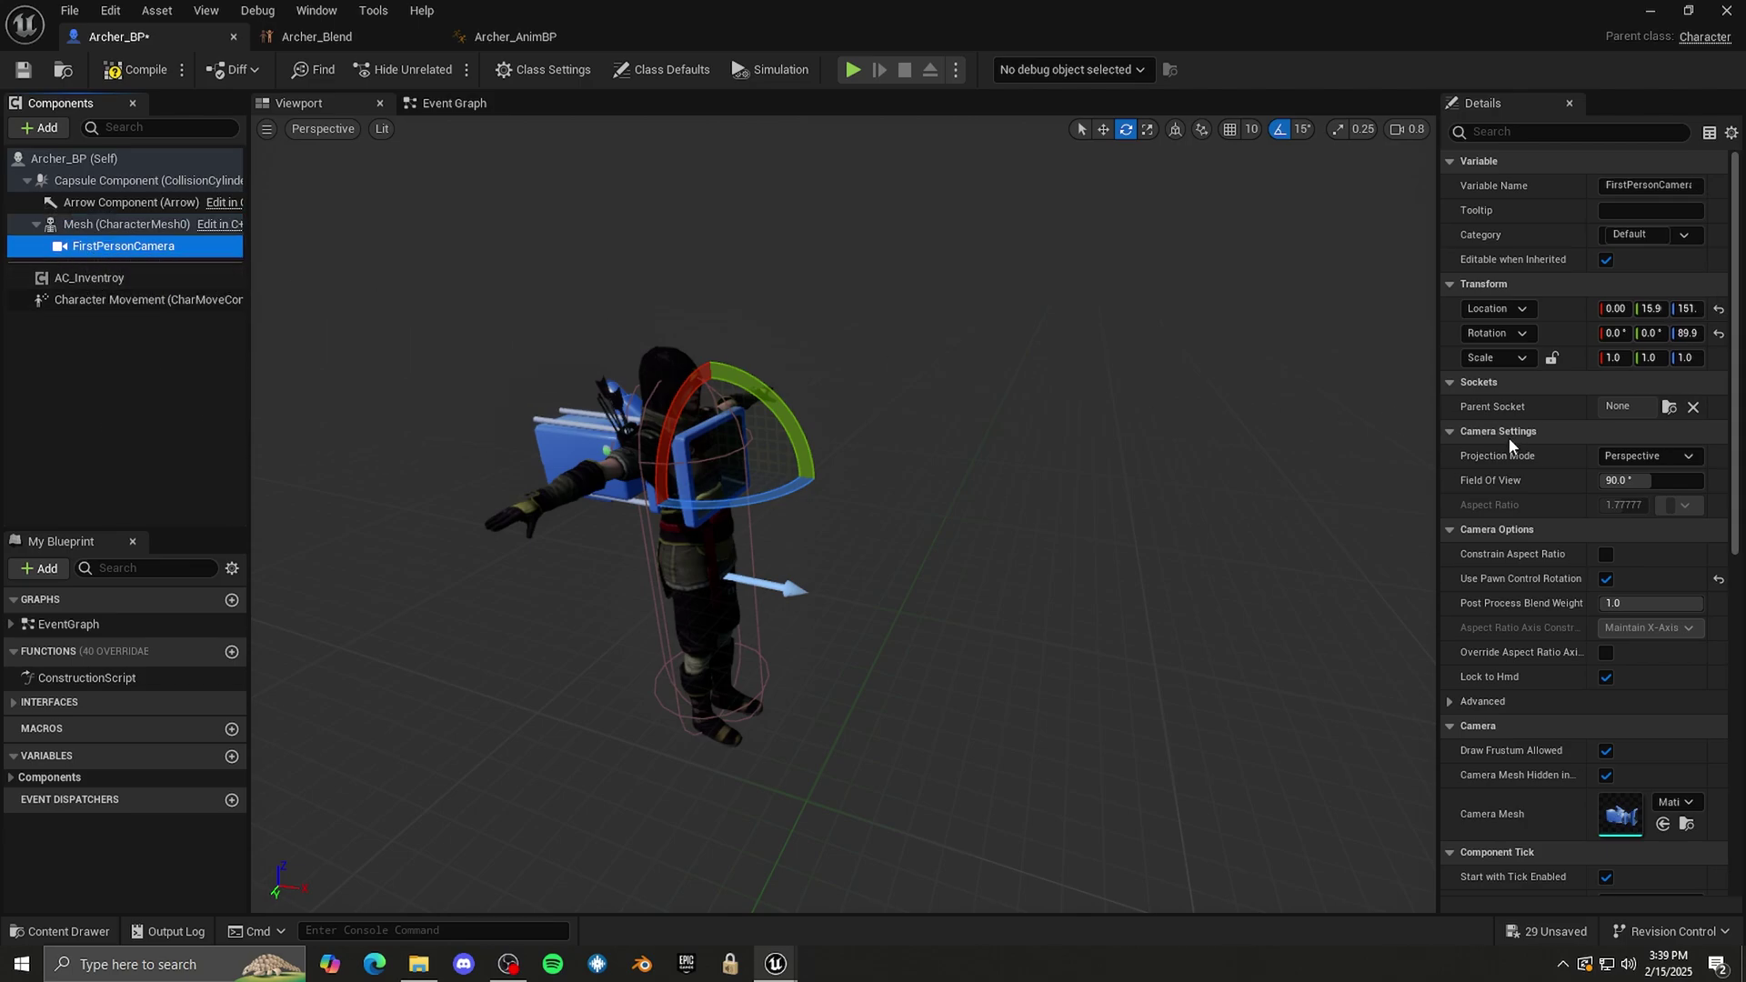
pyautogui.click(1670, 409)
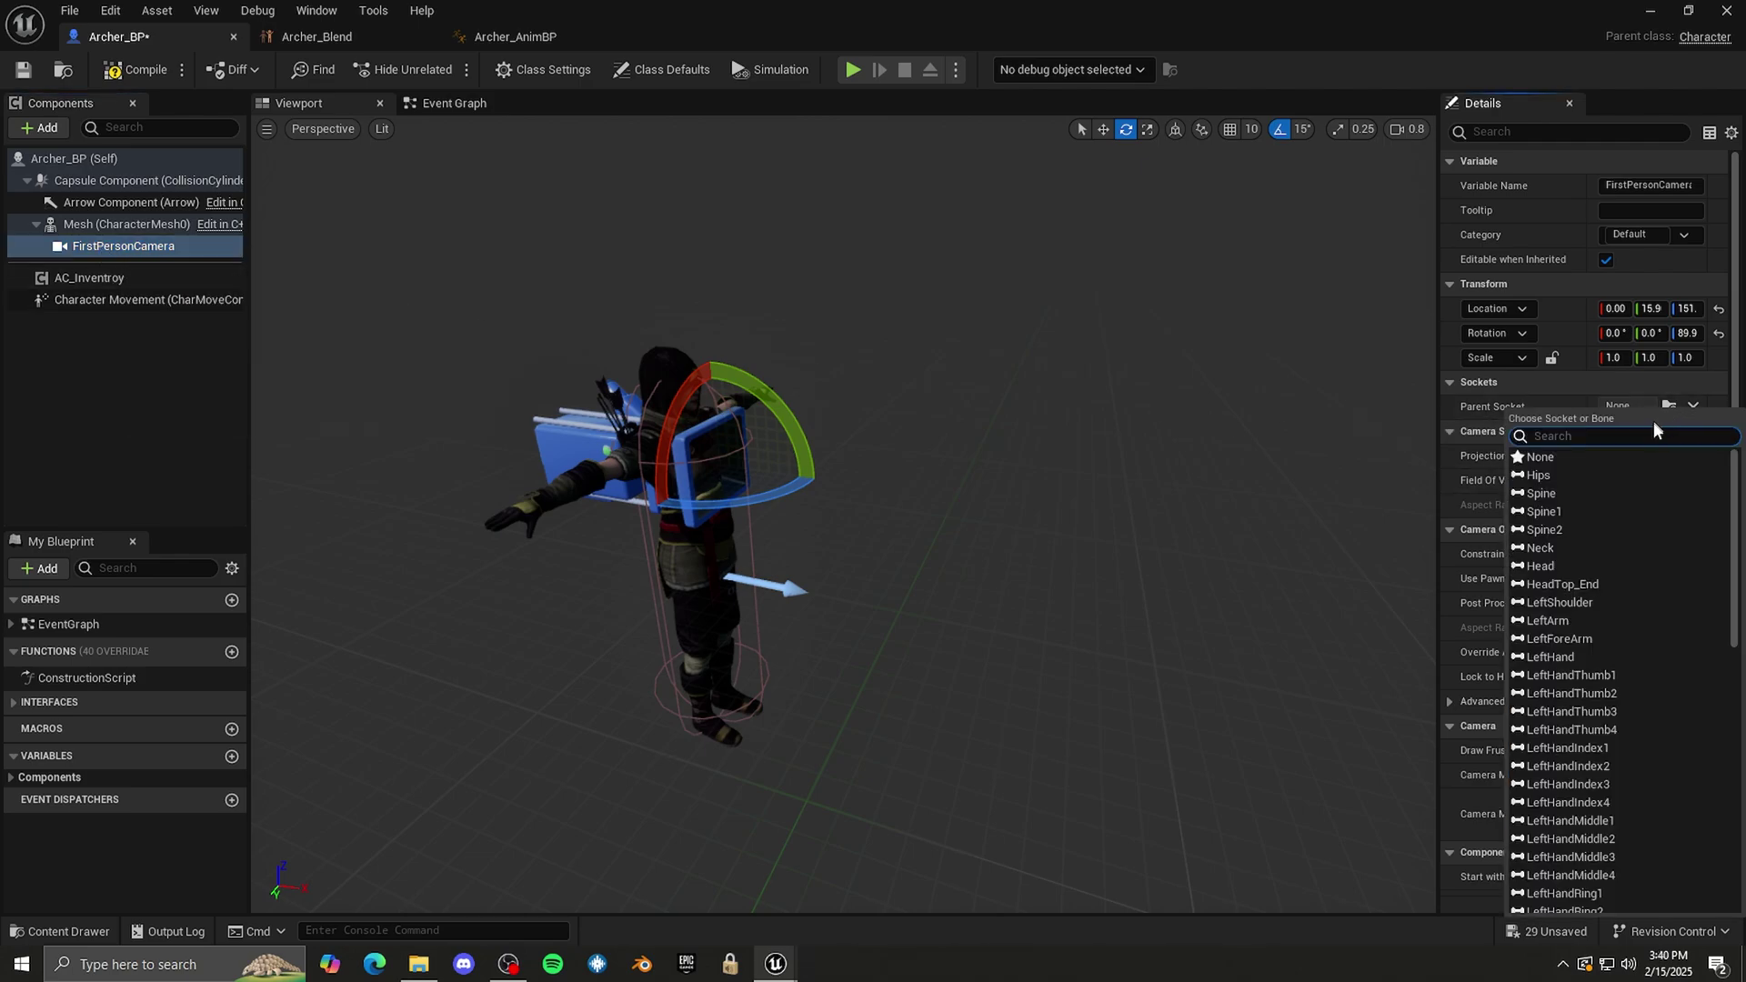
pyautogui.click(1569, 566)
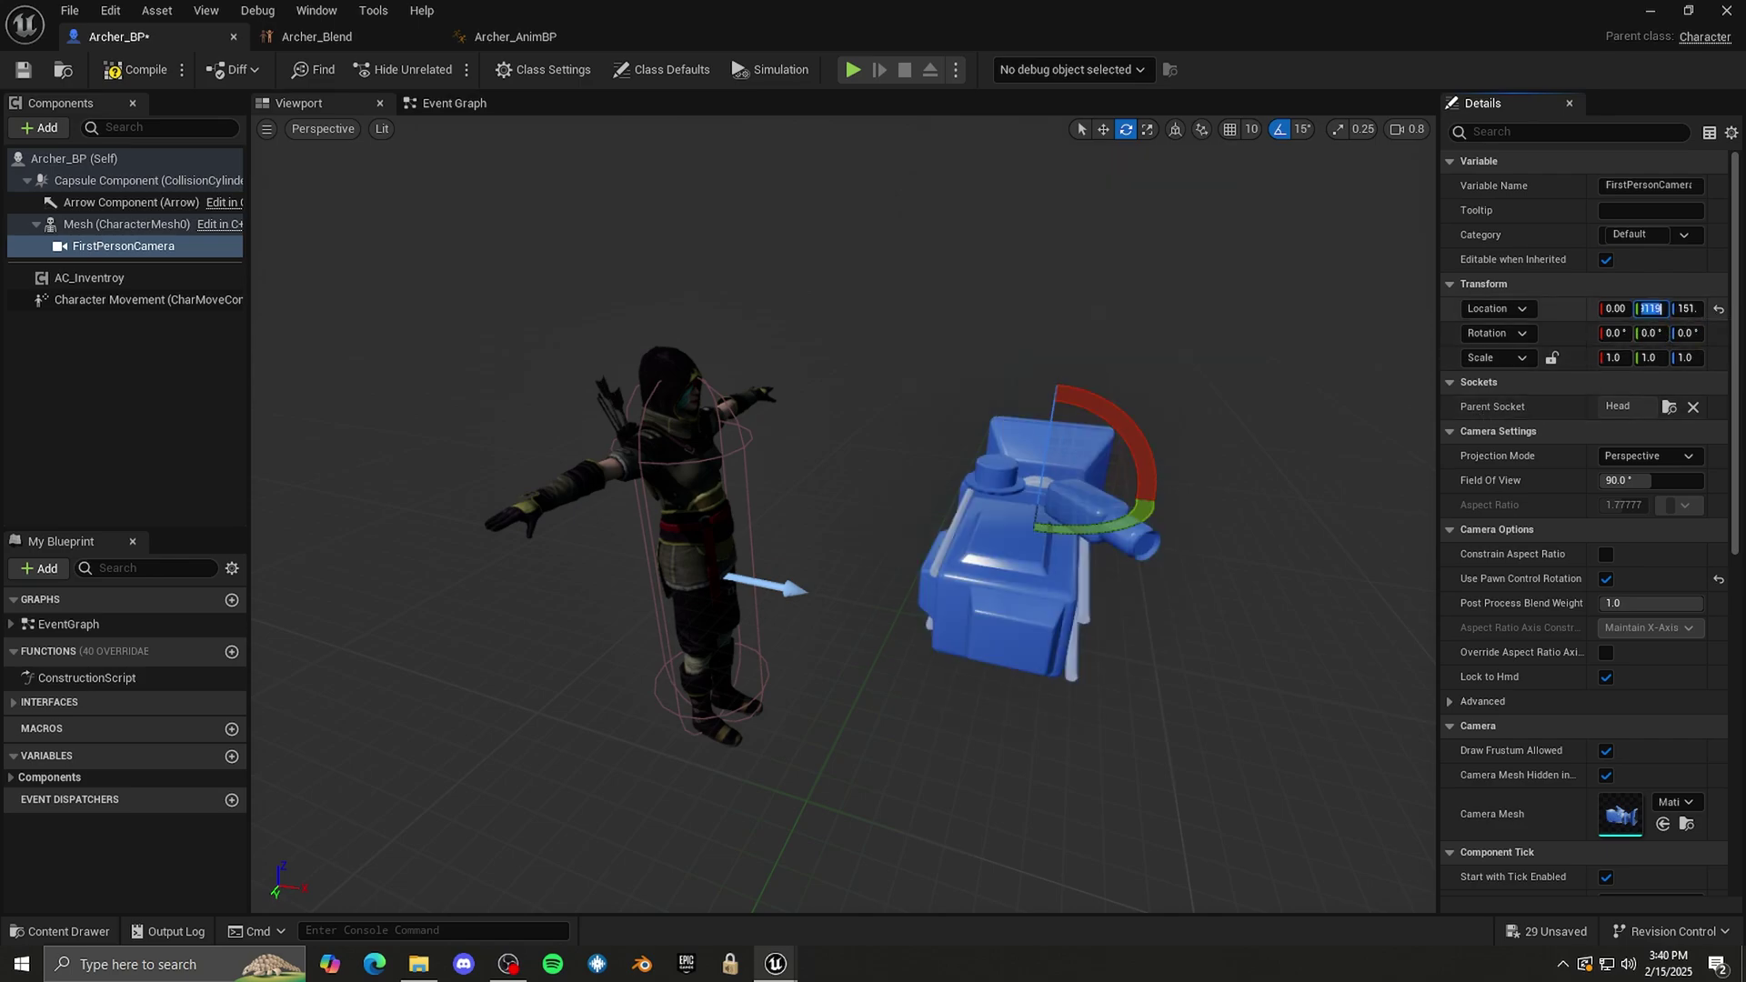
# - Set the FirstPersonCamera's Y and Z location to 0
pyautogui.write('0')
pyautogui.press('Tab')
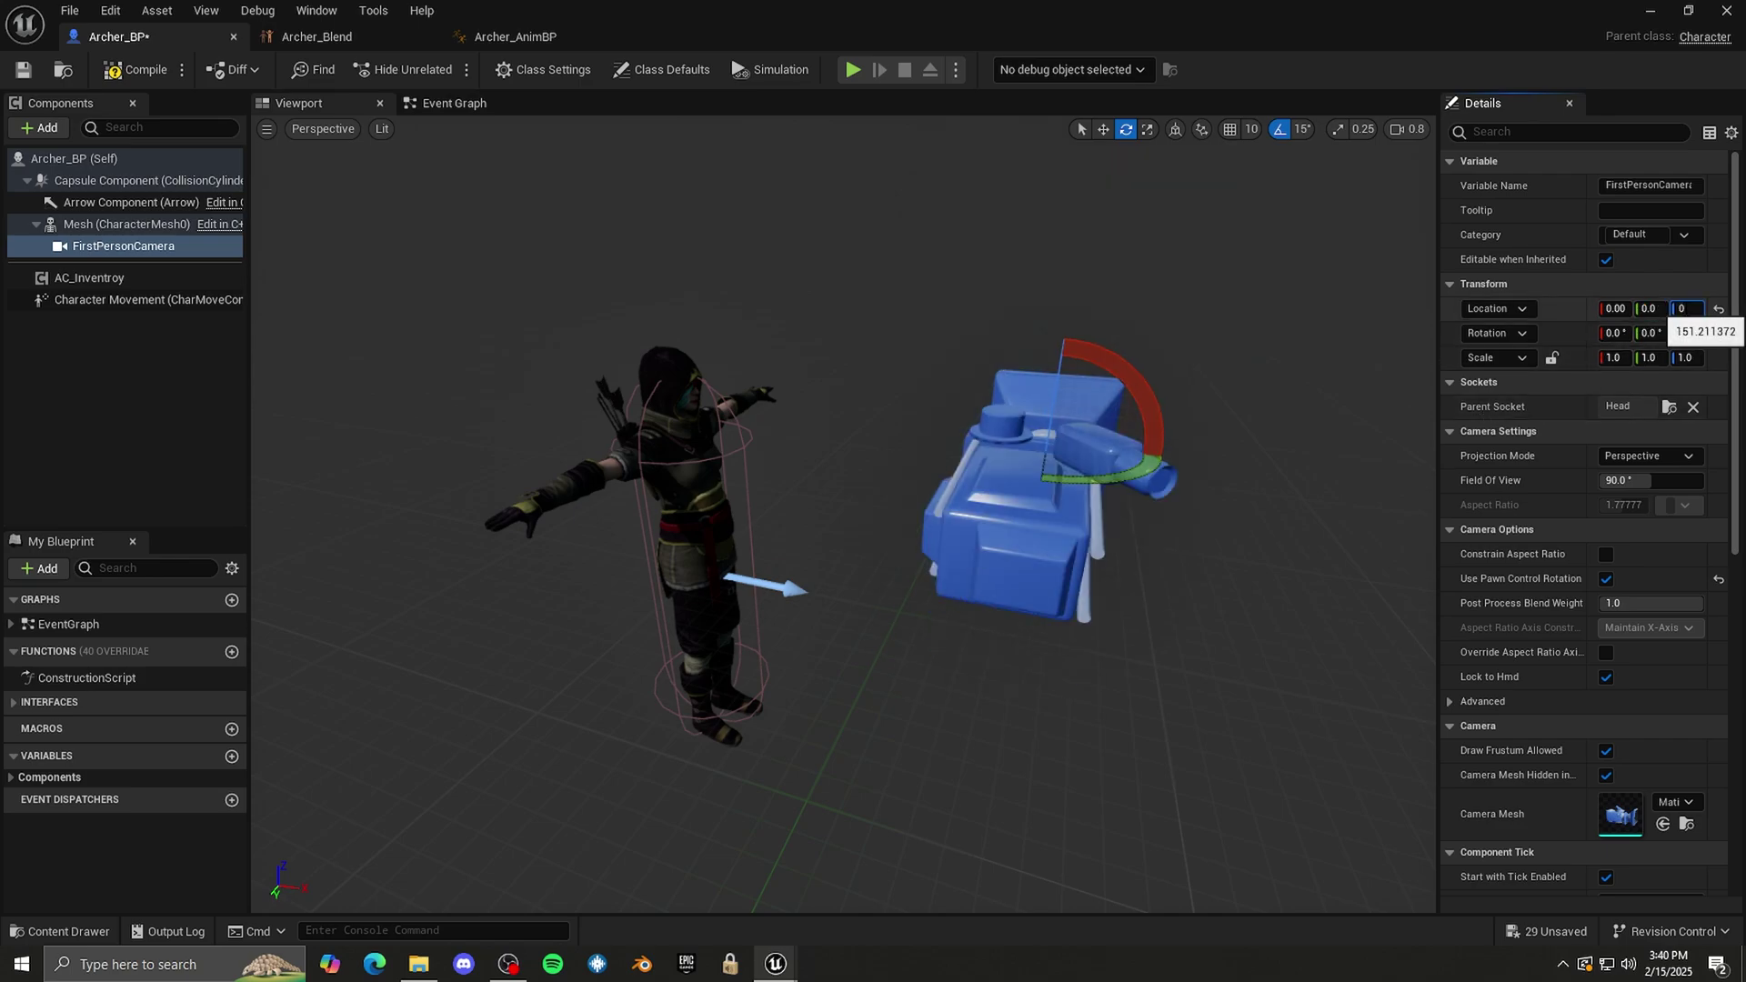
pyautogui.write('0')
pyautogui.press('Return')
pyautogui.moveTo(888, 540); pyautogui.dragTo(847, 503, button='right')
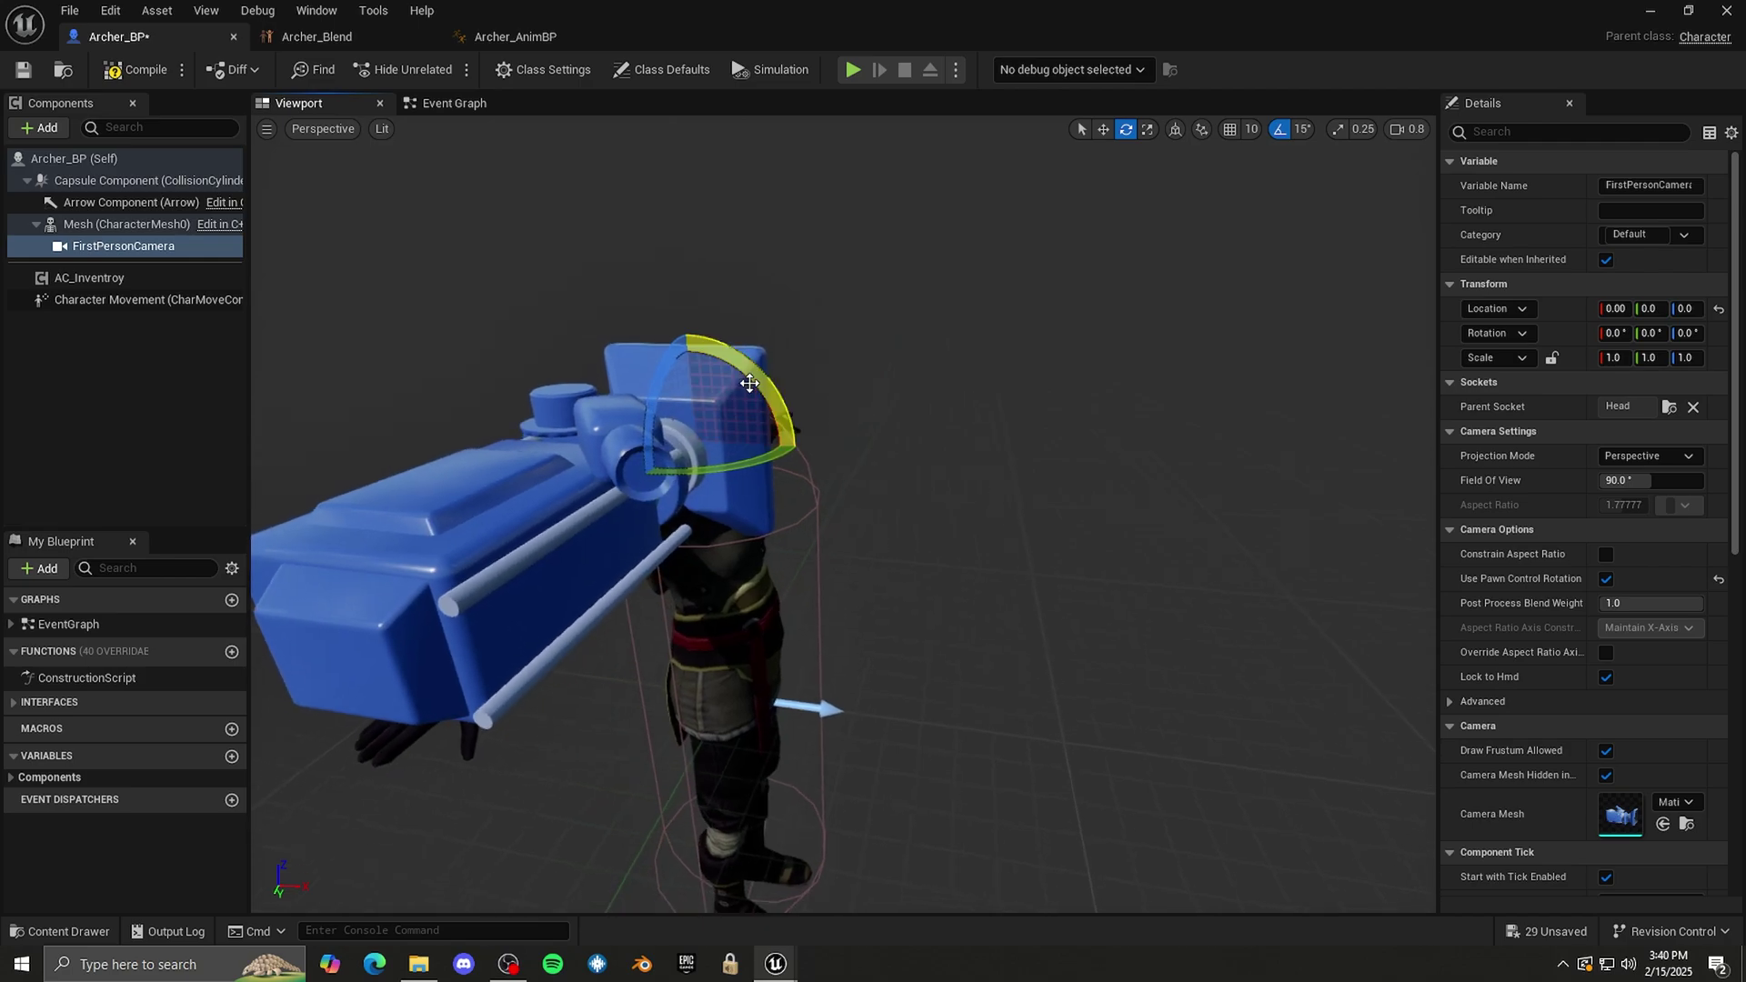
pyautogui.moveTo(750, 383); pyautogui.dragTo(755, 414, button='right')
# - Rotate FirstPersonCamera to about -89°, 90°, 0° so it faces forward, and move it to the archer's face at about 0, -4.1, 17.1
pyautogui.click(96, 248)
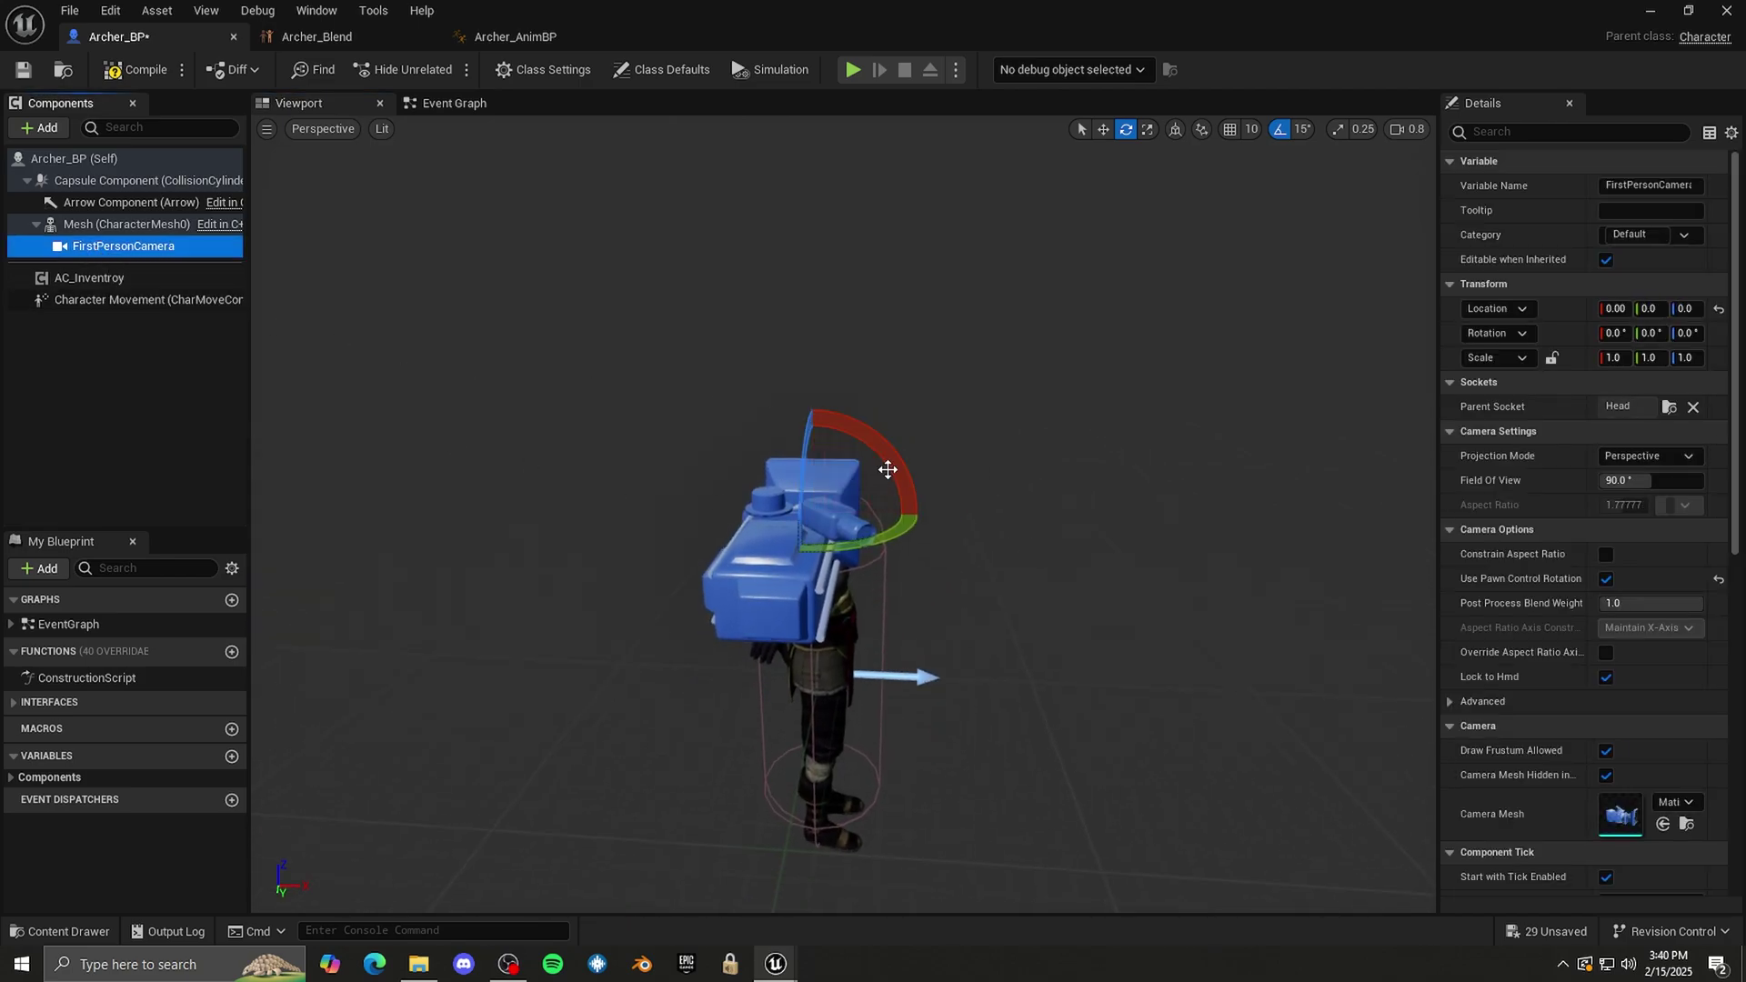
pyautogui.moveTo(899, 462); pyautogui.dragTo(911, 537)
pyautogui.moveTo(955, 510); pyautogui.dragTo(946, 510, button='right')
pyautogui.scroll(-3, 955, 509)
pyautogui.press('w')
pyautogui.moveTo(928, 498); pyautogui.dragTo(914, 459)
pyautogui.moveTo(914, 459); pyautogui.dragTo(946, 505, button='right')
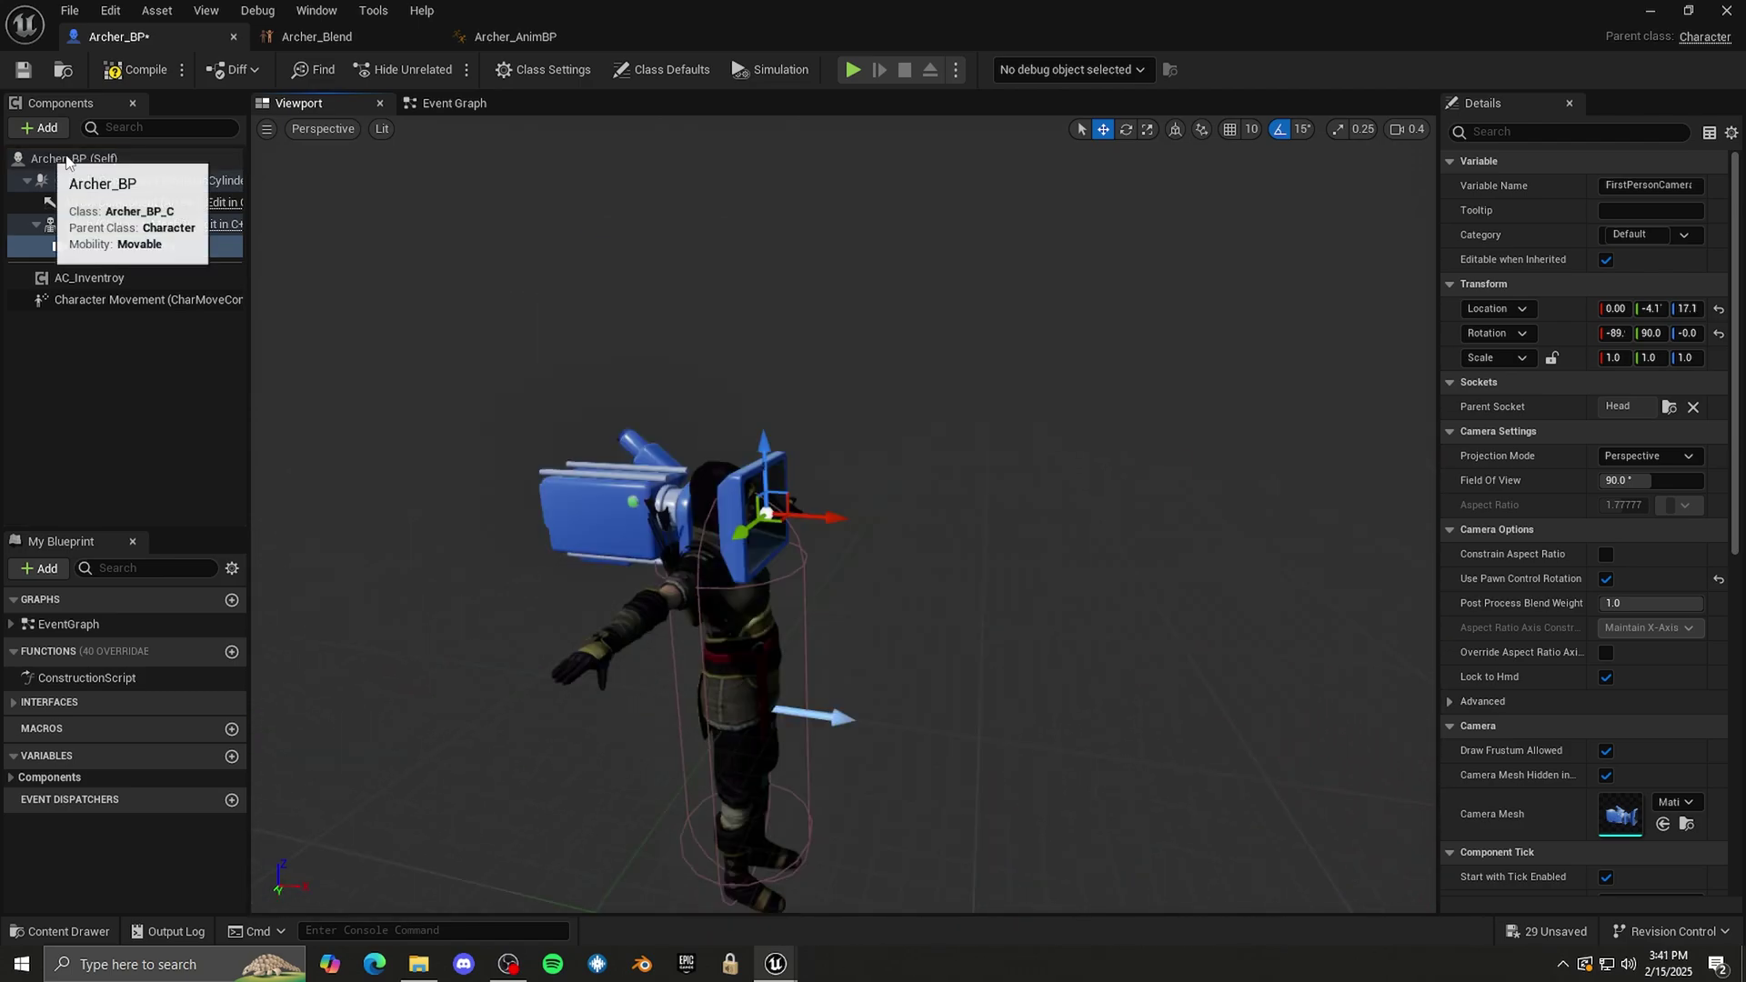
# - Set the Anim Class of Archer_BP to Archer_AnimBP
pyautogui.click(93, 165)
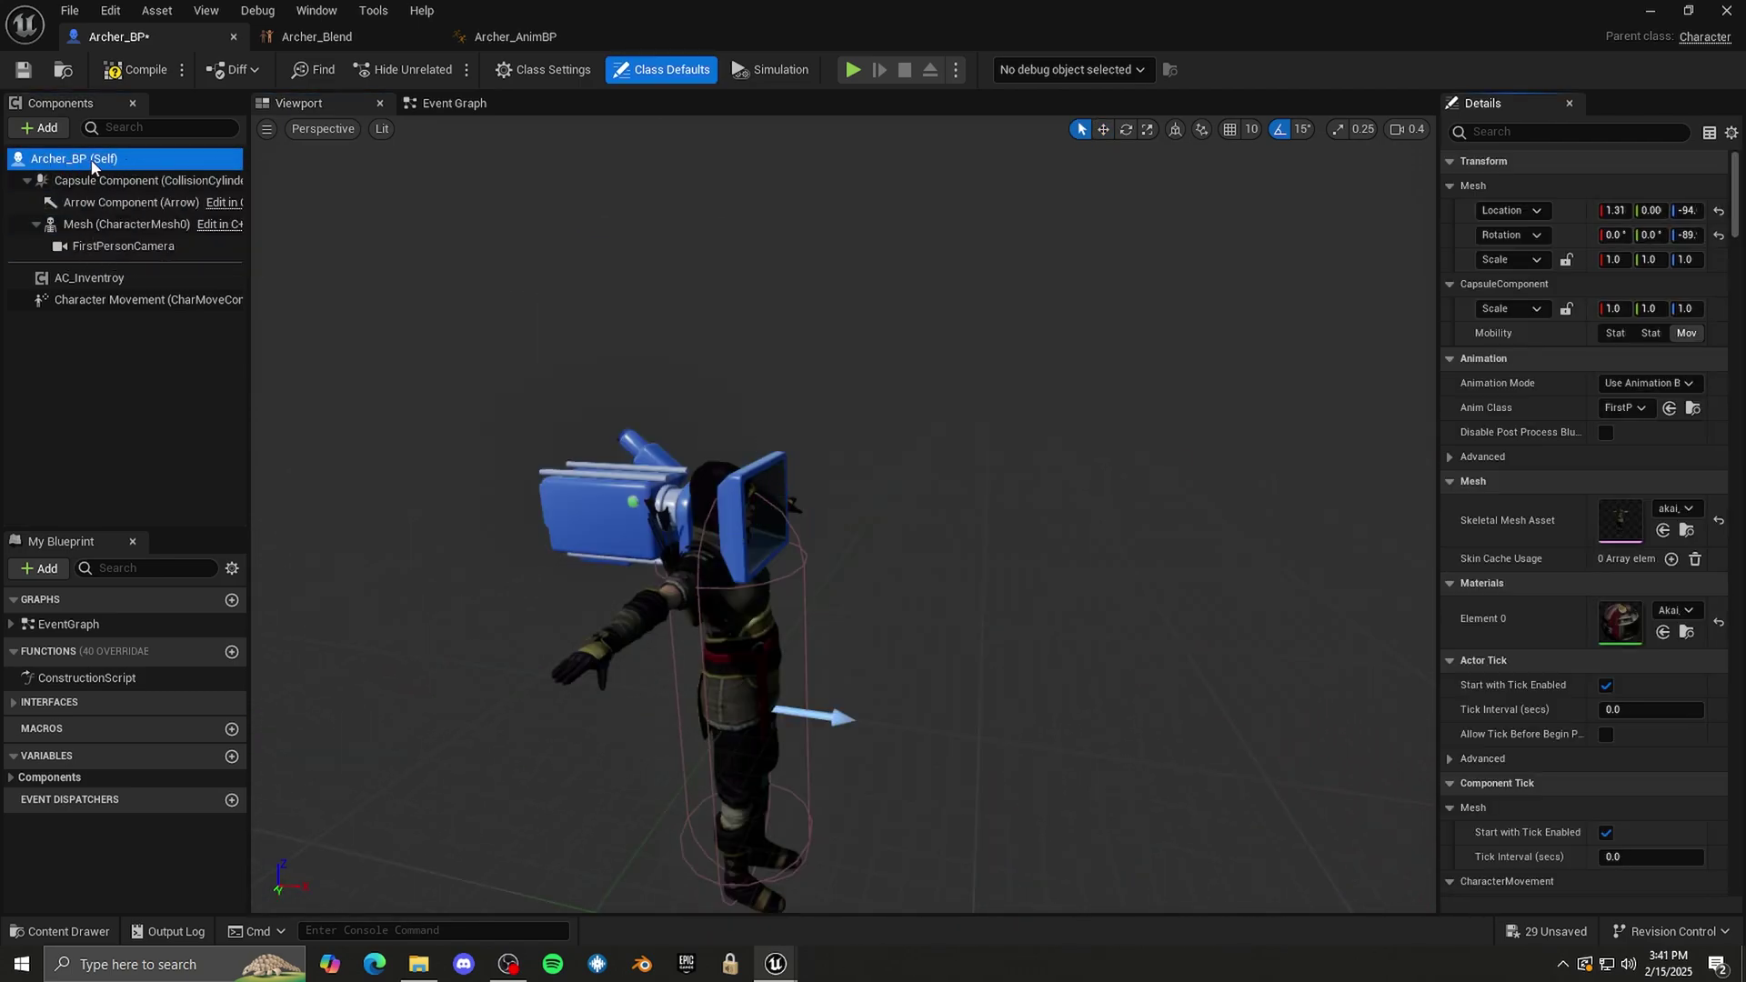
pyautogui.click(1642, 409)
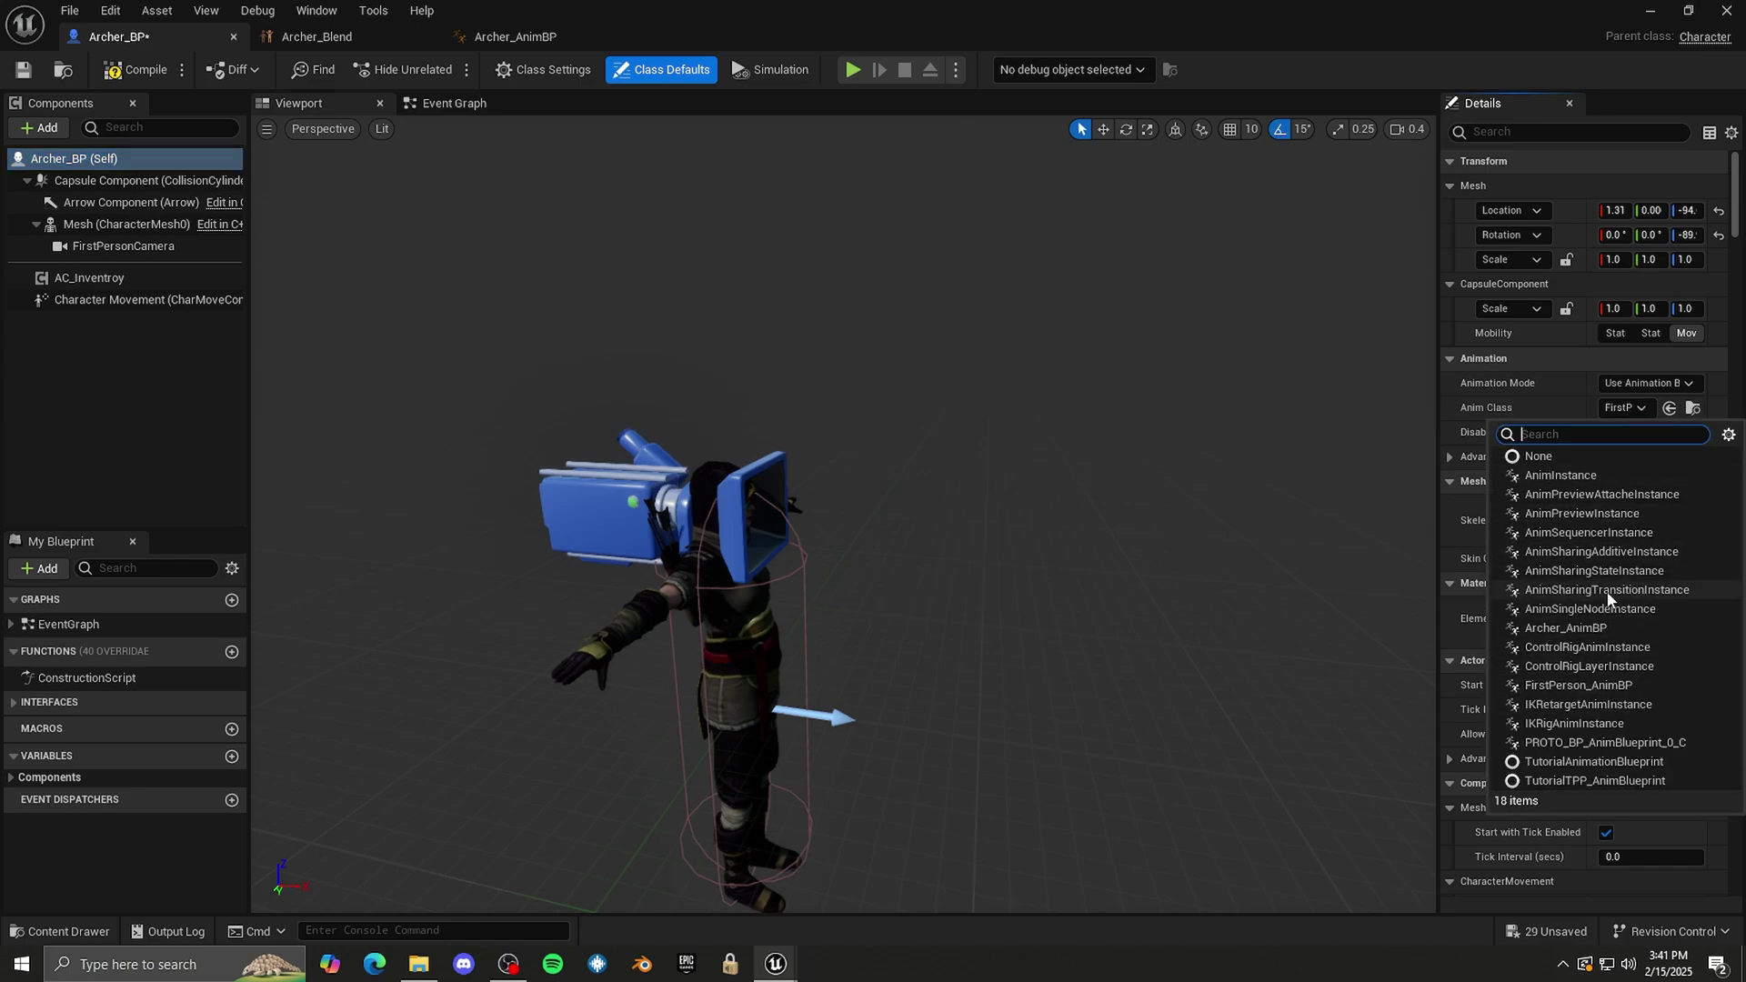
pyautogui.click(1552, 630)
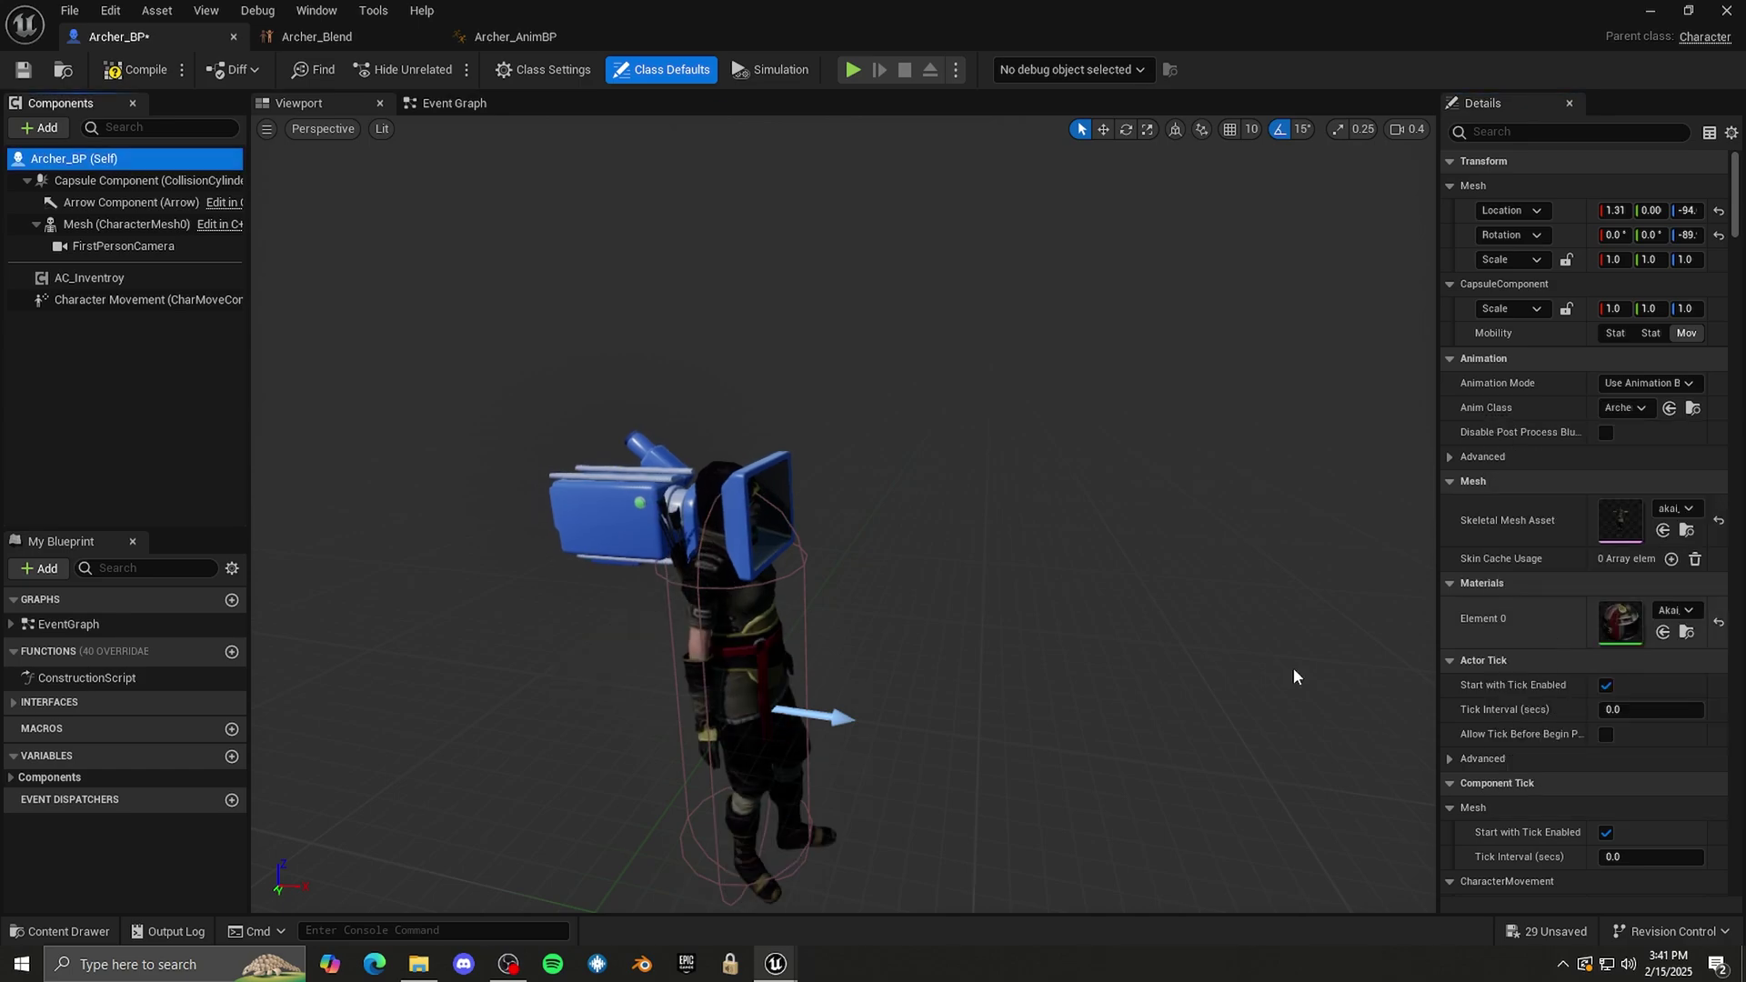
pyautogui.moveTo(844, 514); pyautogui.dragTo(914, 546, button='right')
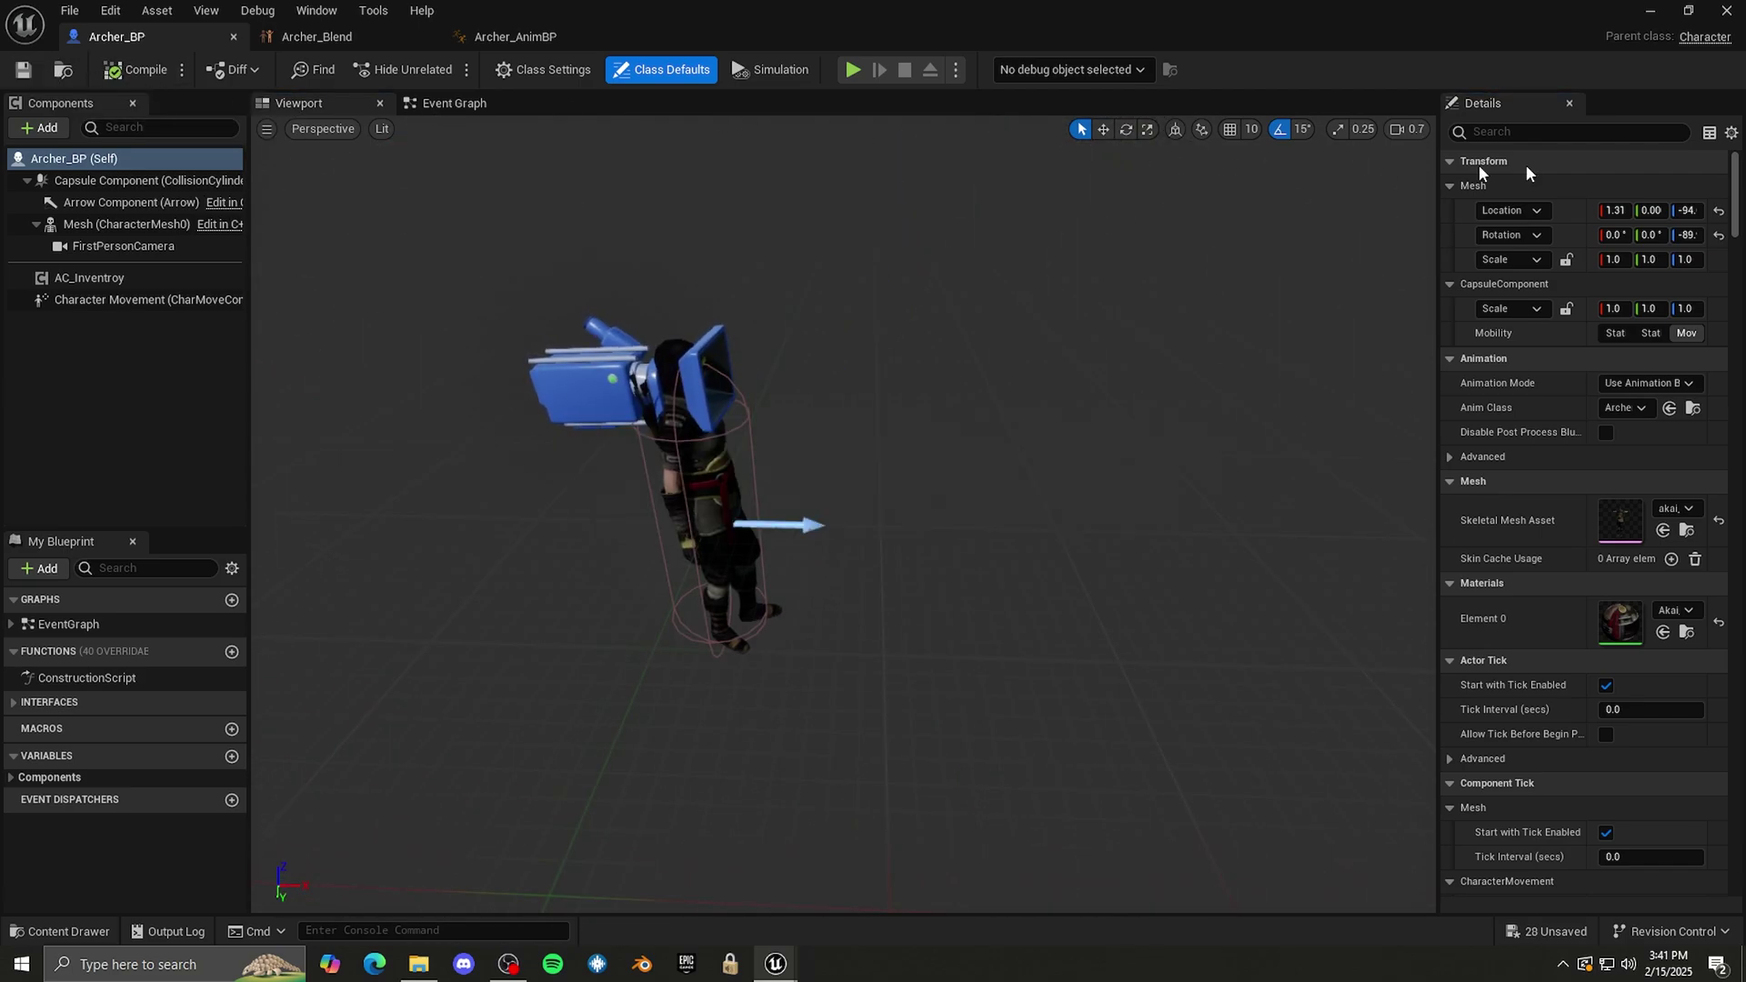
# - Place a test Archer_BP actor in the FirstPersonMap level and inspect its feet against the floor
pyautogui.click(1648, 11)
pyautogui.click(1642, 9)
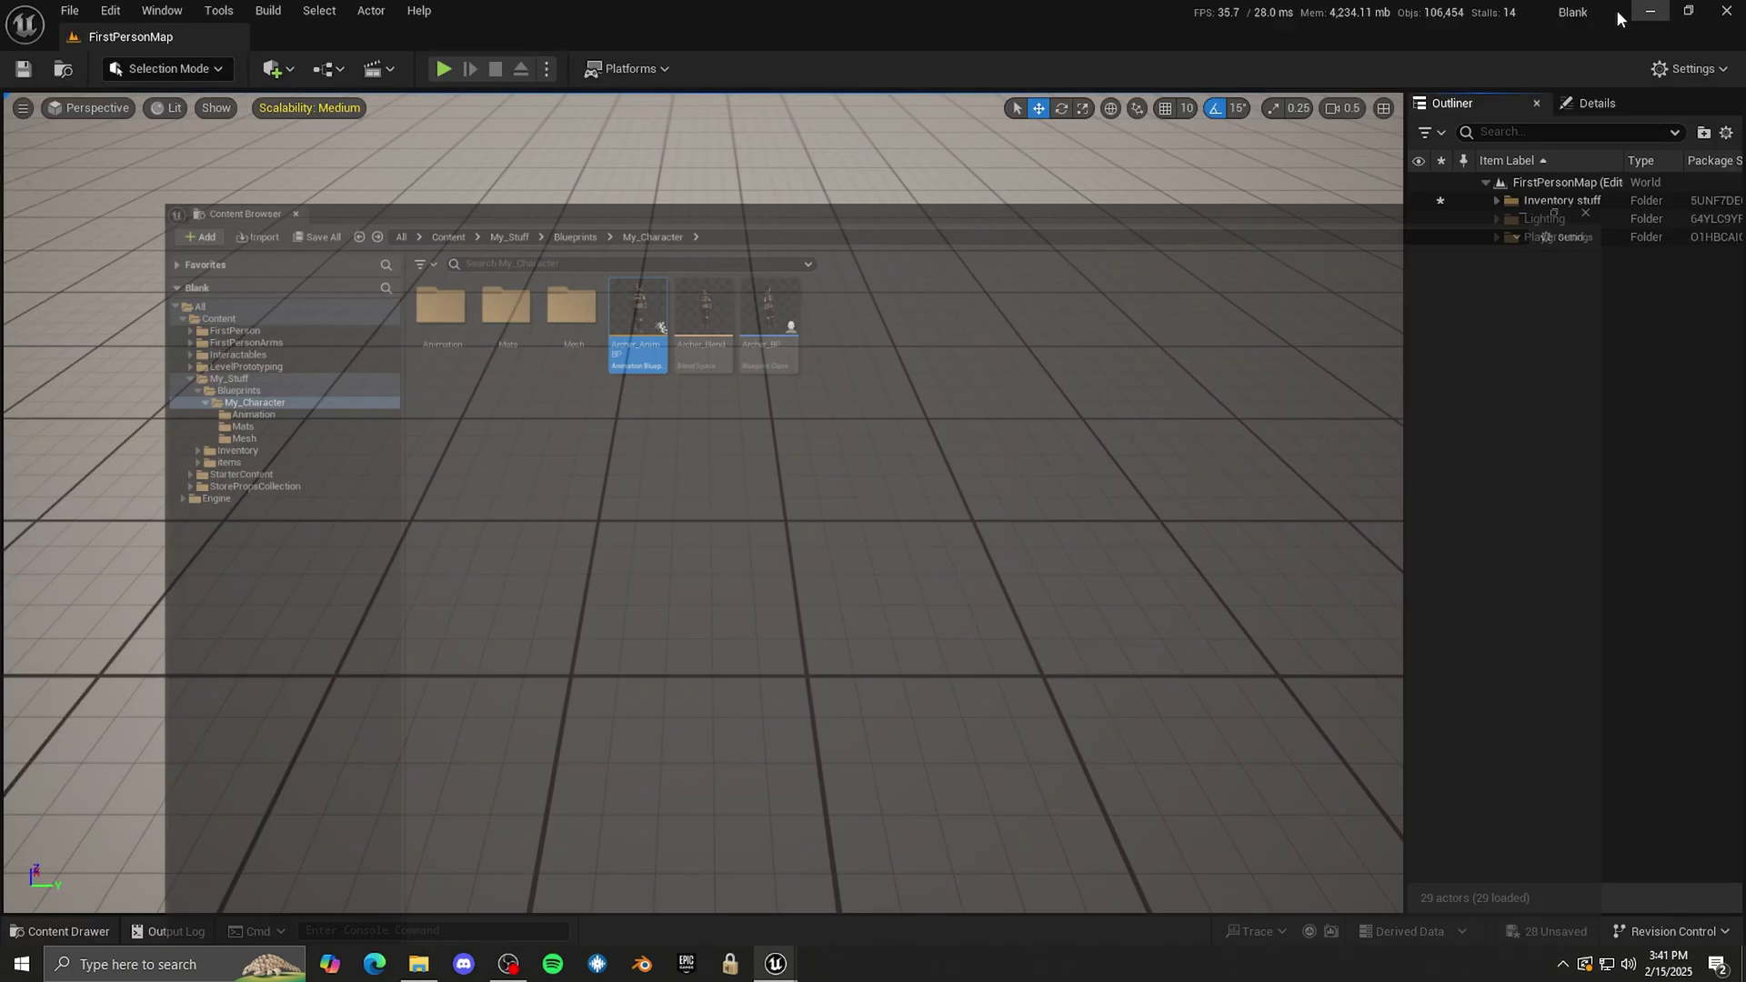
pyautogui.hotkey('ctrl', 'space')
pyautogui.moveTo(891, 814); pyautogui.dragTo(726, 402)
pyautogui.press('w')
pyautogui.moveTo(726, 402); pyautogui.dragTo(537, 364, button='right')
pyautogui.scroll(-2, 618, 373)
pyautogui.press('d')
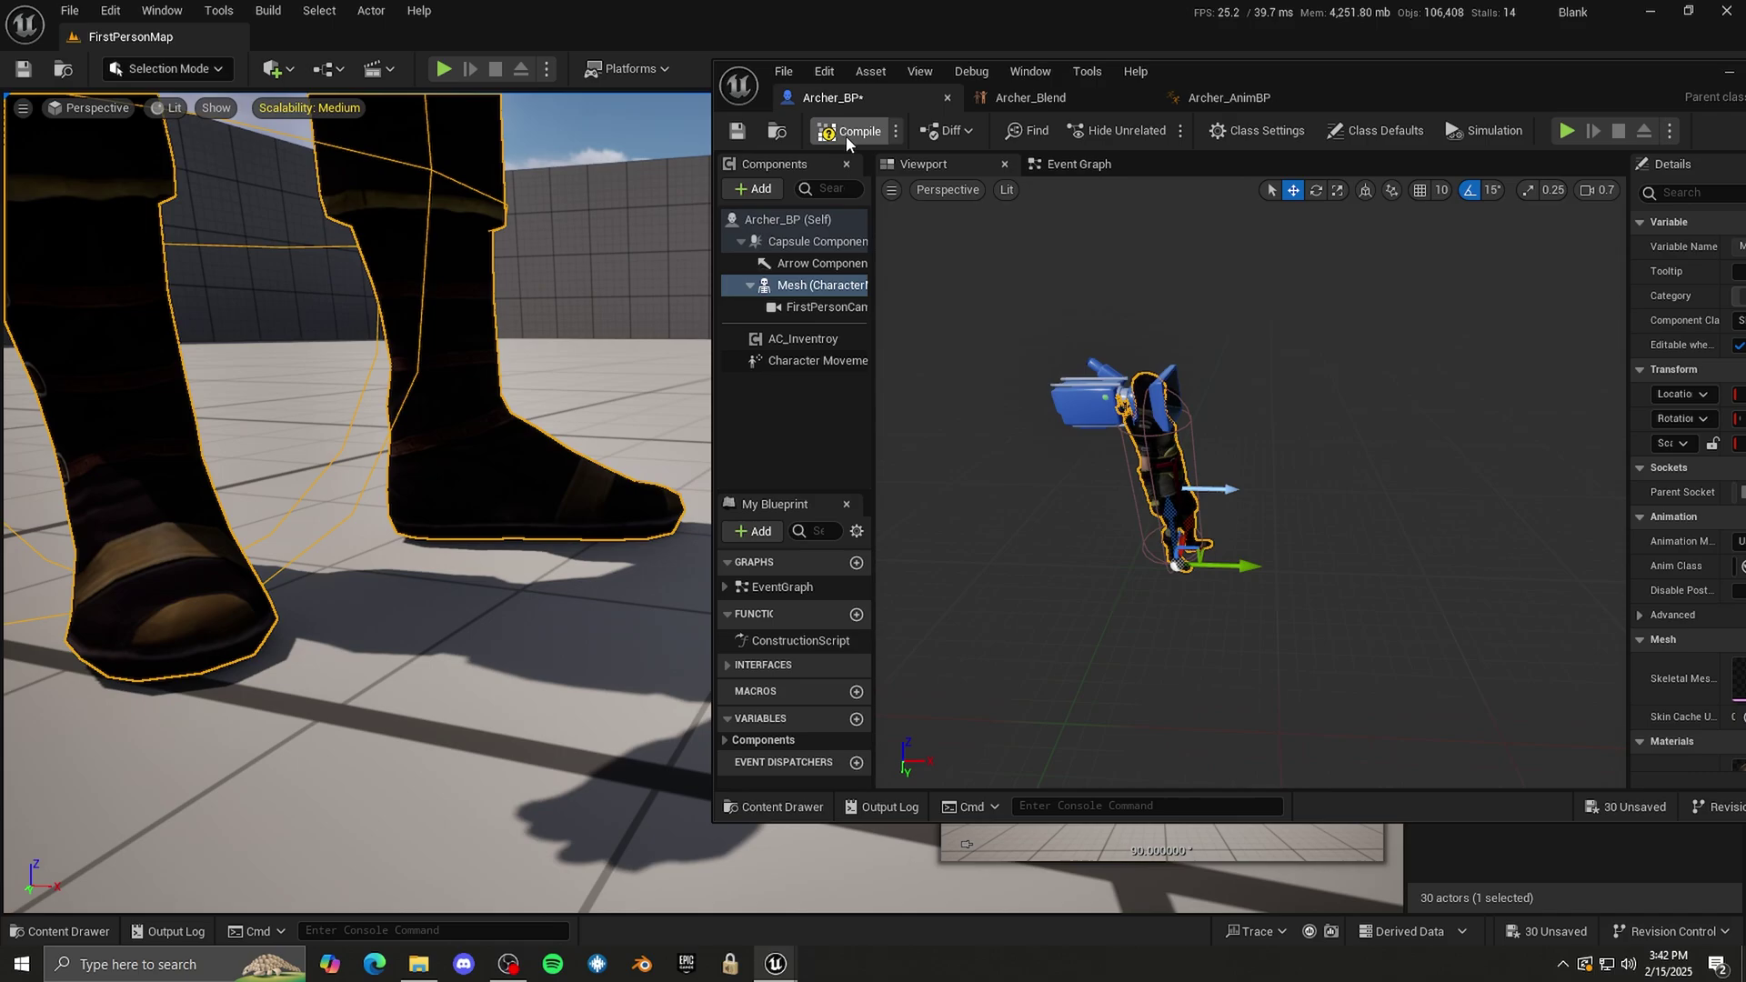
# - Compile and save Archer_BP and return to the FirstPersonMap level
pyautogui.click(845, 135)
pyautogui.click(742, 130)
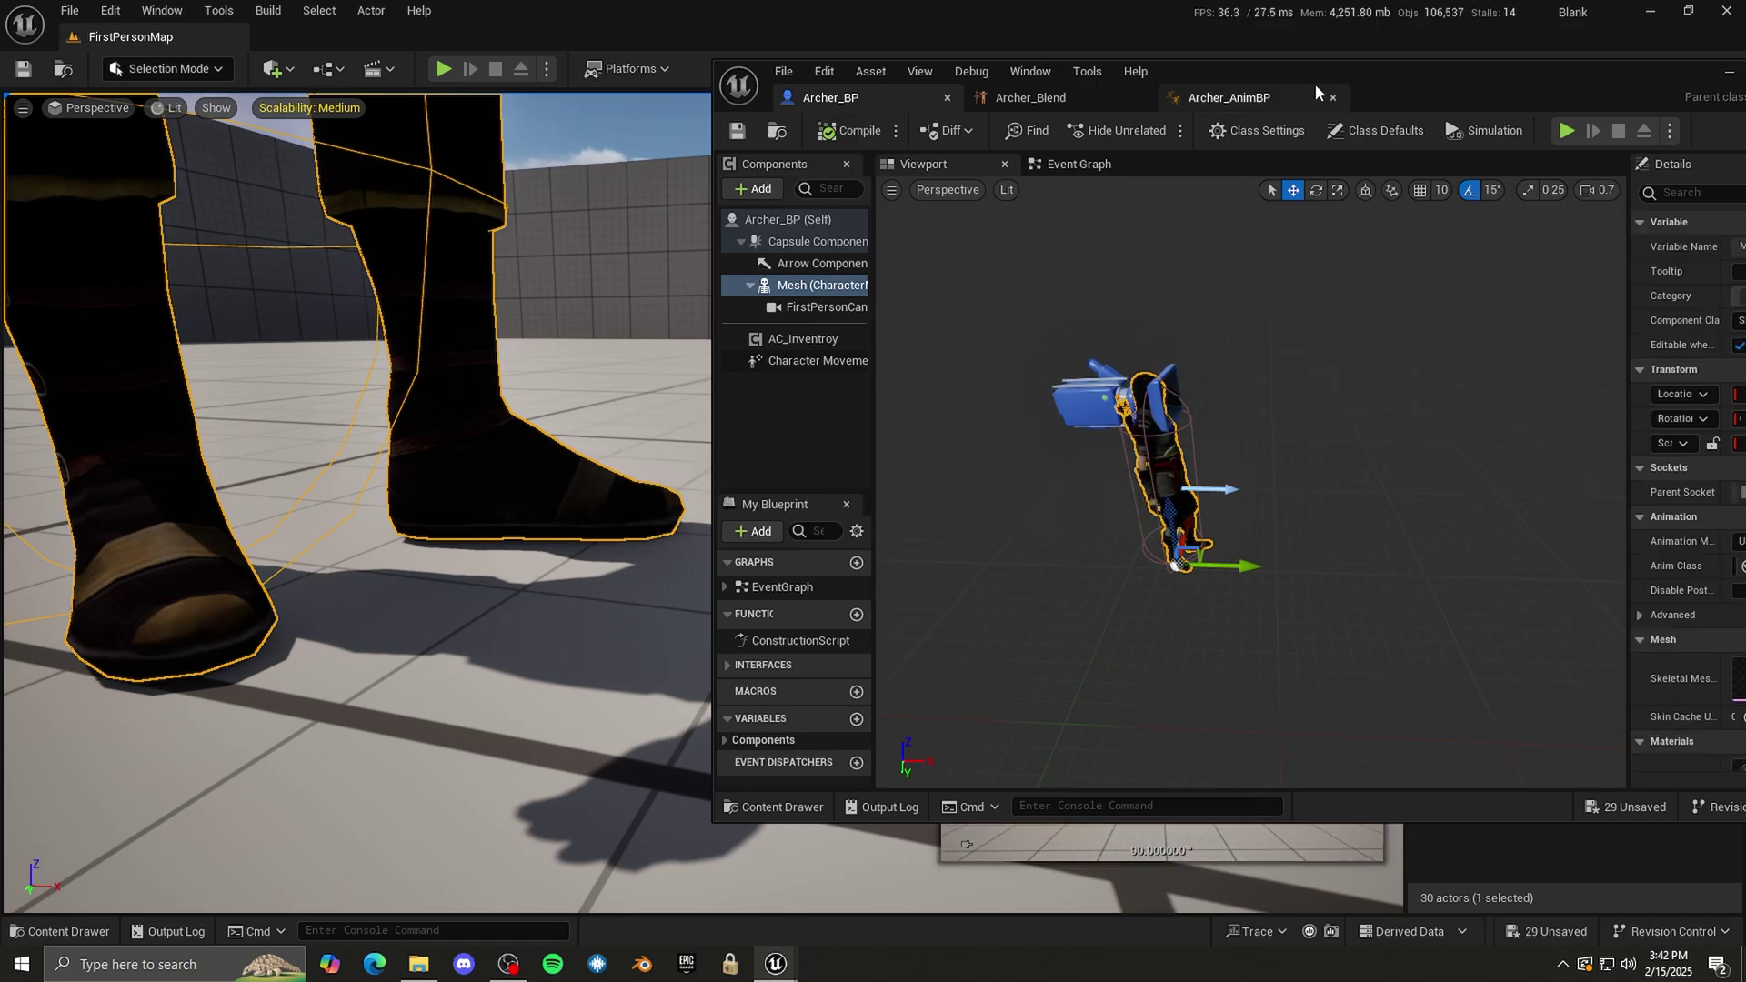
pyautogui.moveTo(1316, 84); pyautogui.dragTo(1262, 7)
pyautogui.click(1649, 11)
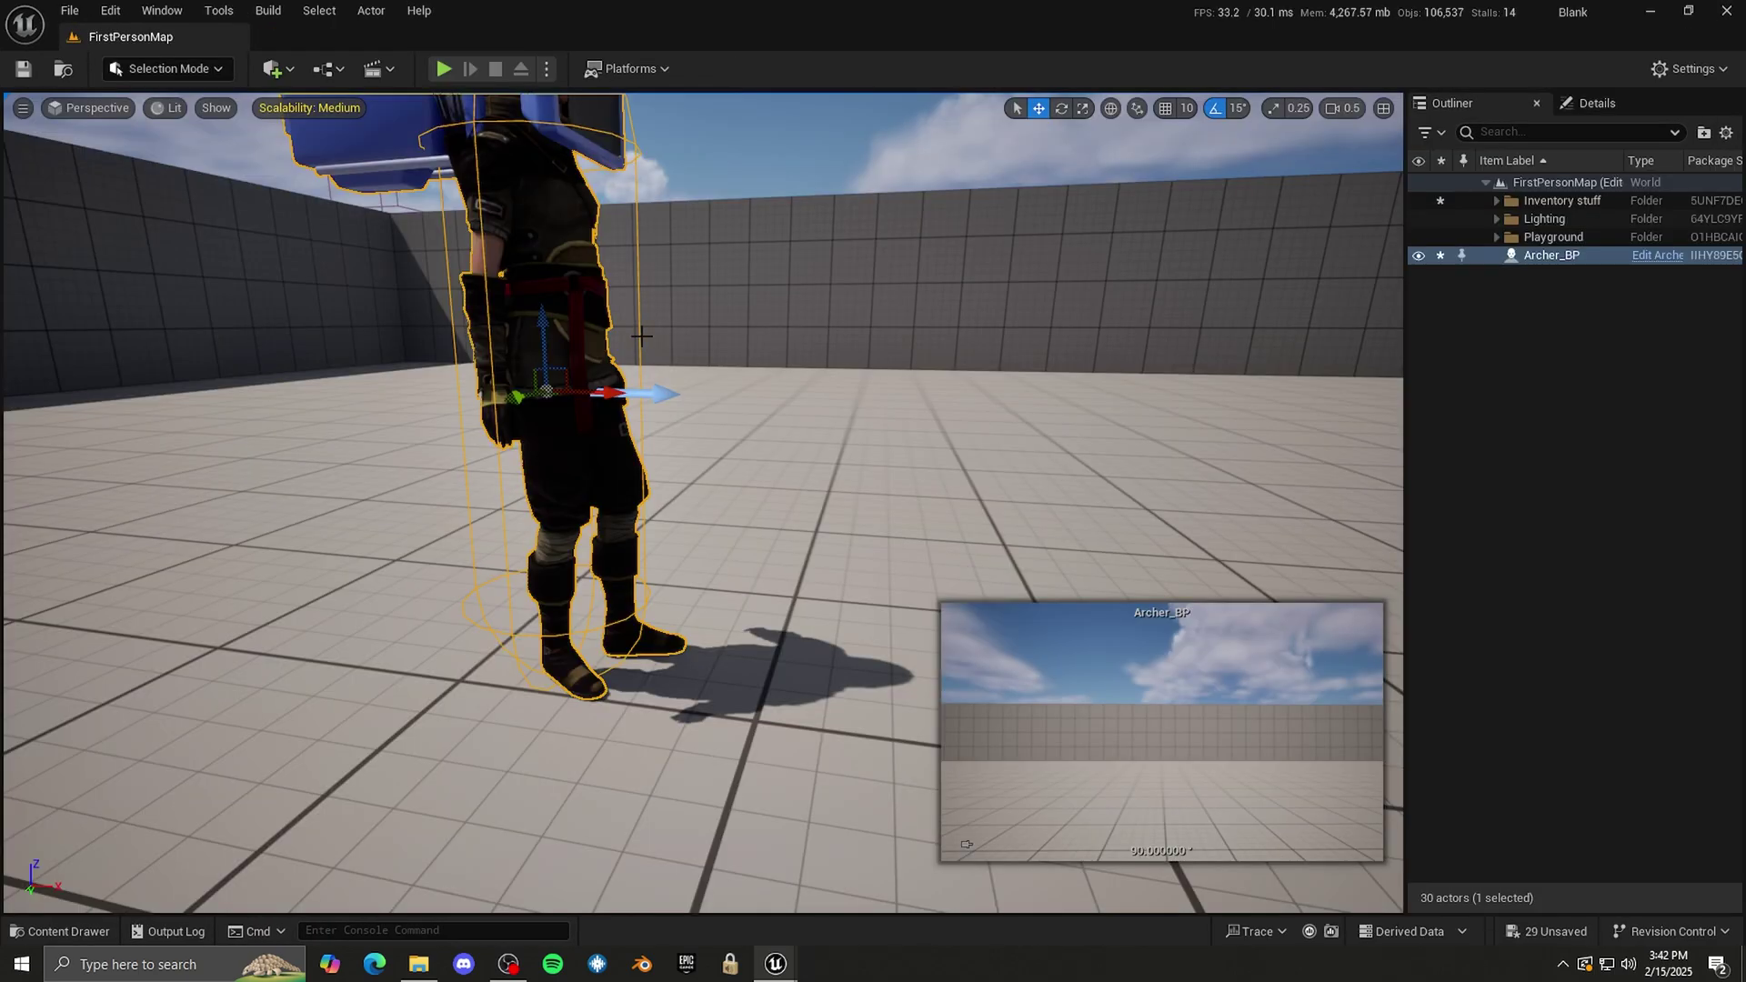
# - Delete the test Archer_BP actor from the level
pyautogui.press('Delete')
pyautogui.moveTo(639, 378)
pyautogui.mouseDown(button='right')
pyautogui.moveTo(600, 378)
pyautogui.moveTo(709, 400)
pyautogui.moveTo(642, 399)
pyautogui.mouseUp(button='right')
pyautogui.scroll(3, 460, 404)
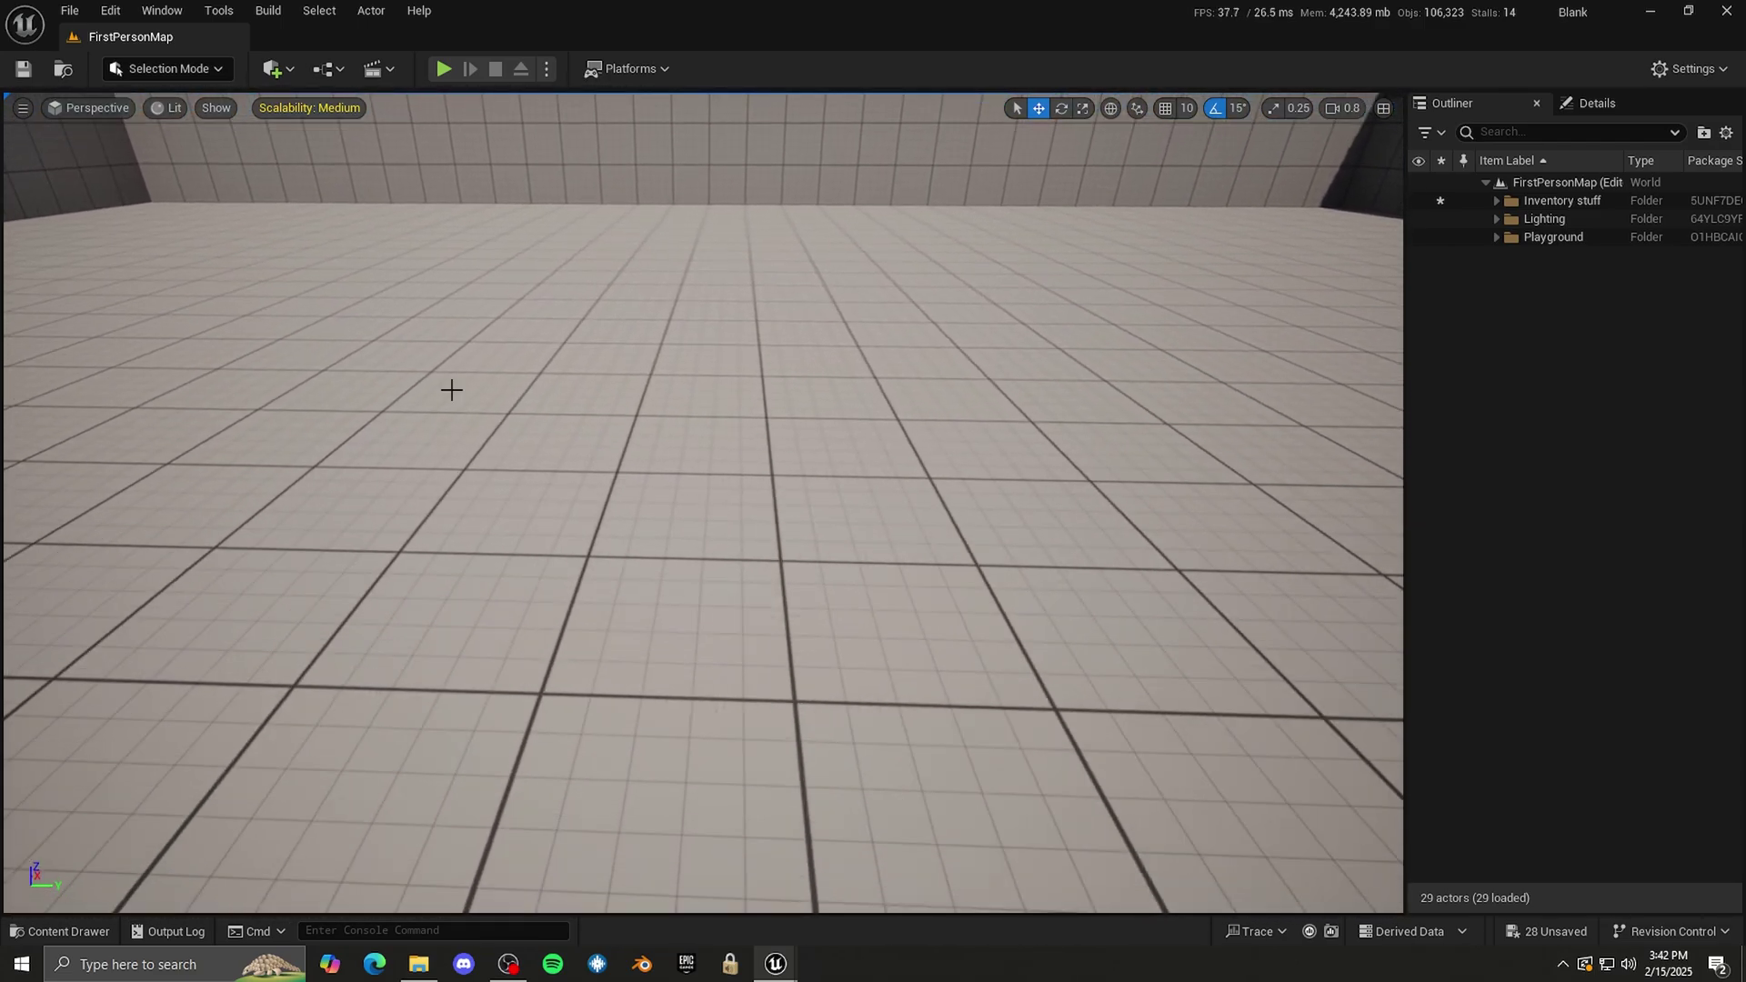
# - Play the level to test the archer's movement and camera, and stop the session
pyautogui.click(444, 69)
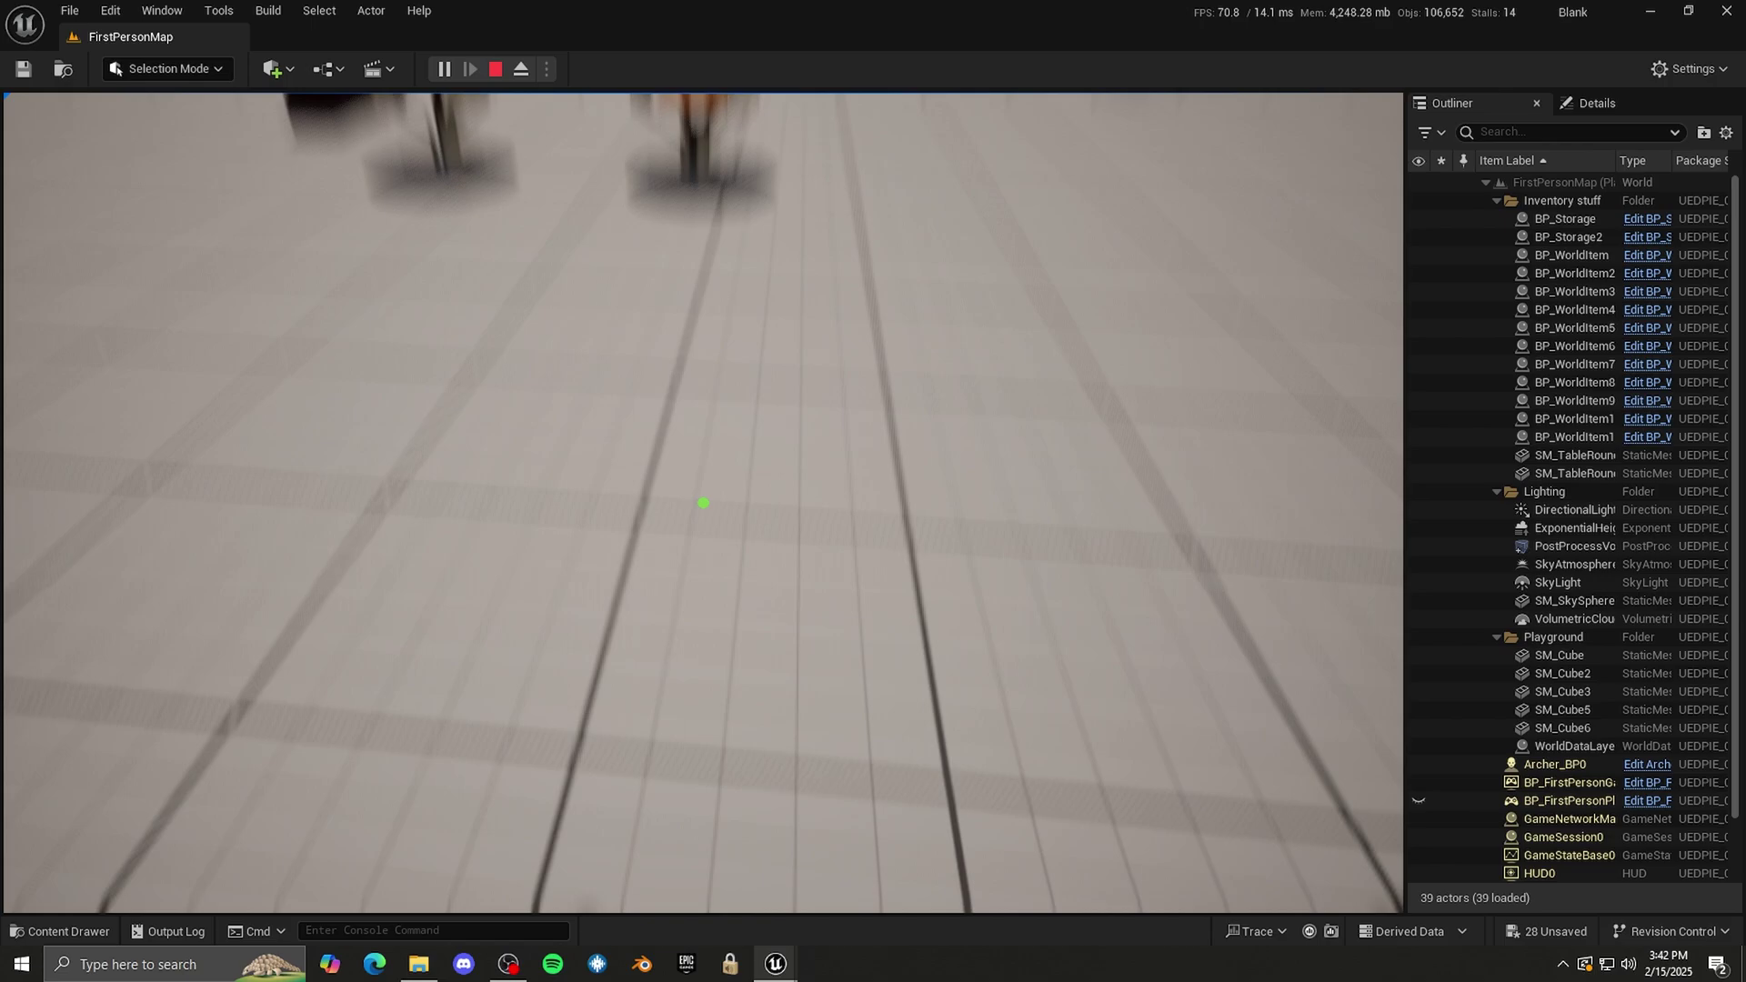
pyautogui.press('Escape')
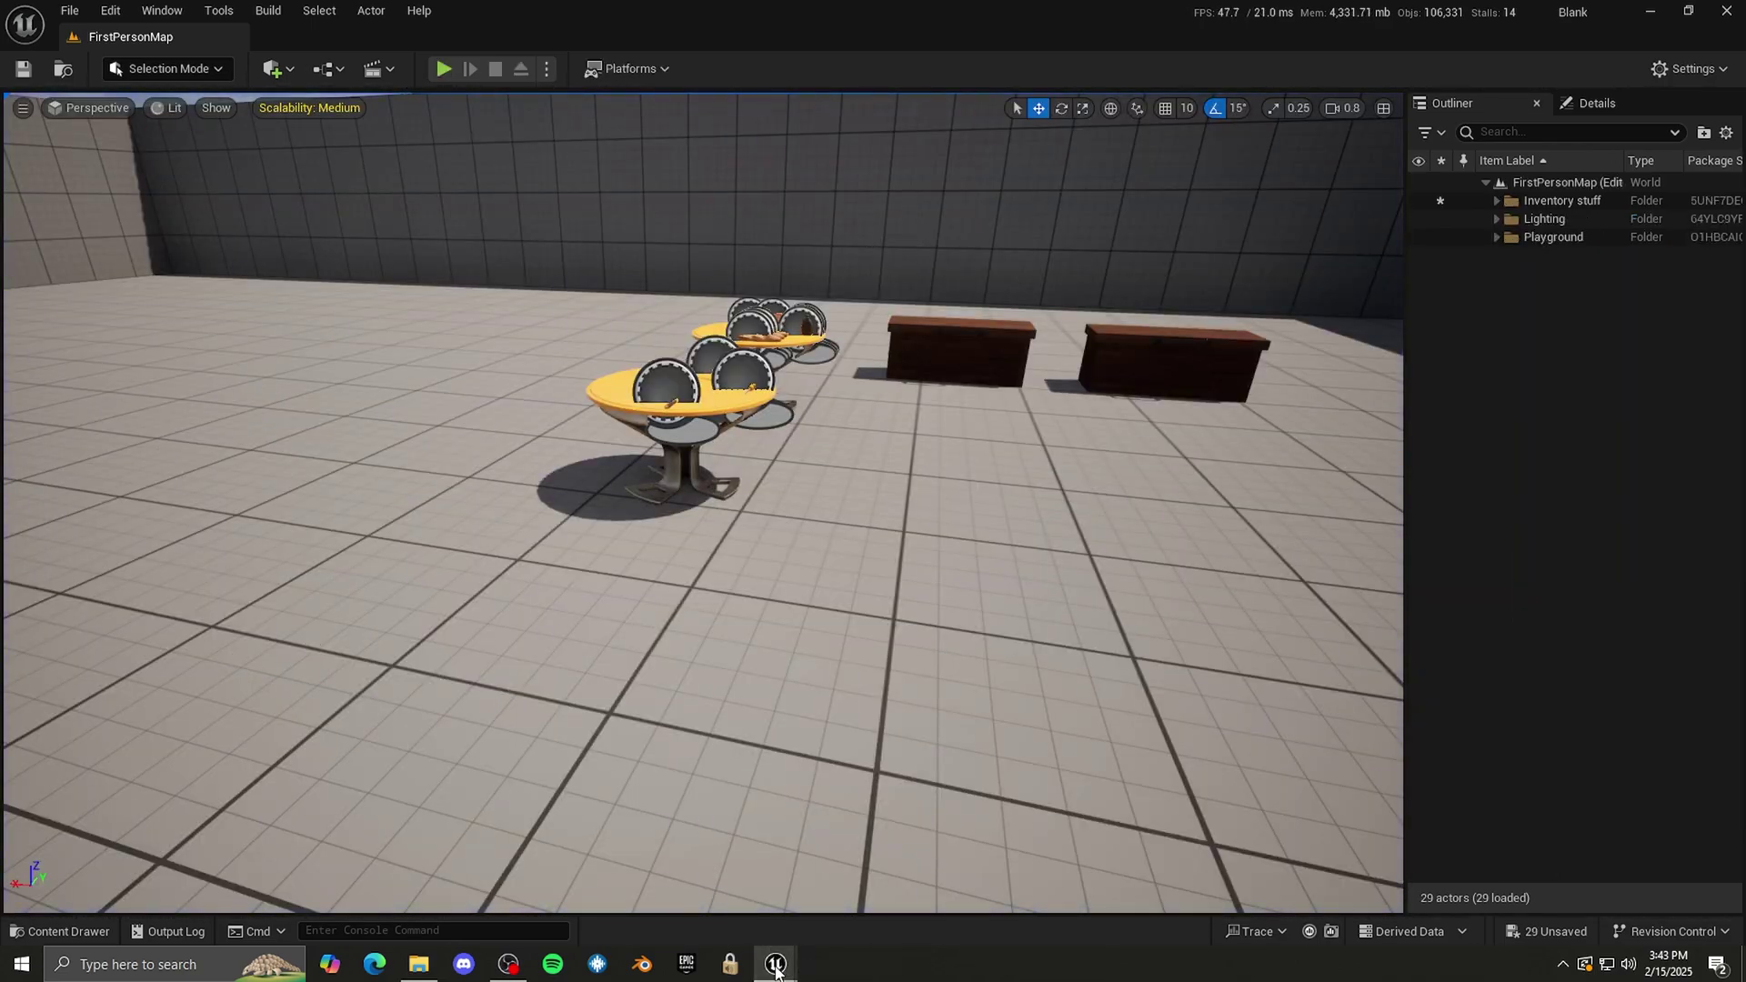
# - Open the Event Graph of Archer_BP and look over its existing input nodes
pyautogui.moveTo(775, 972)
pyautogui.click(924, 893)
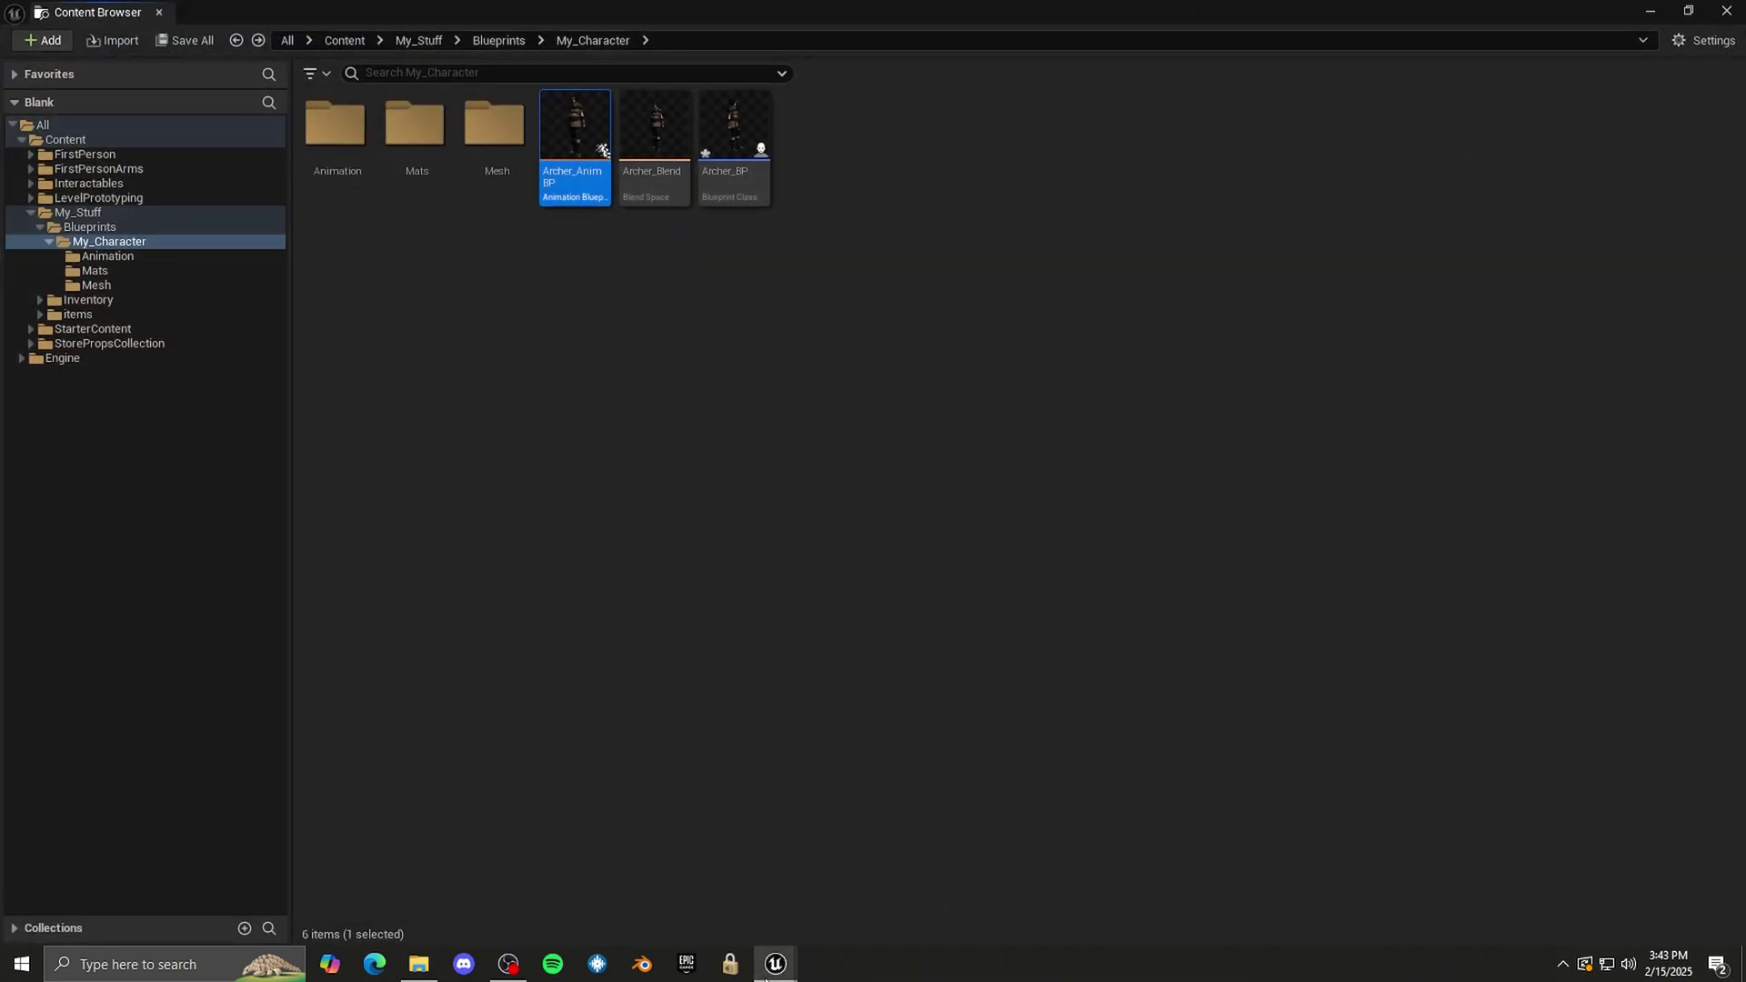
pyautogui.hotkey('alt', 'Tab')
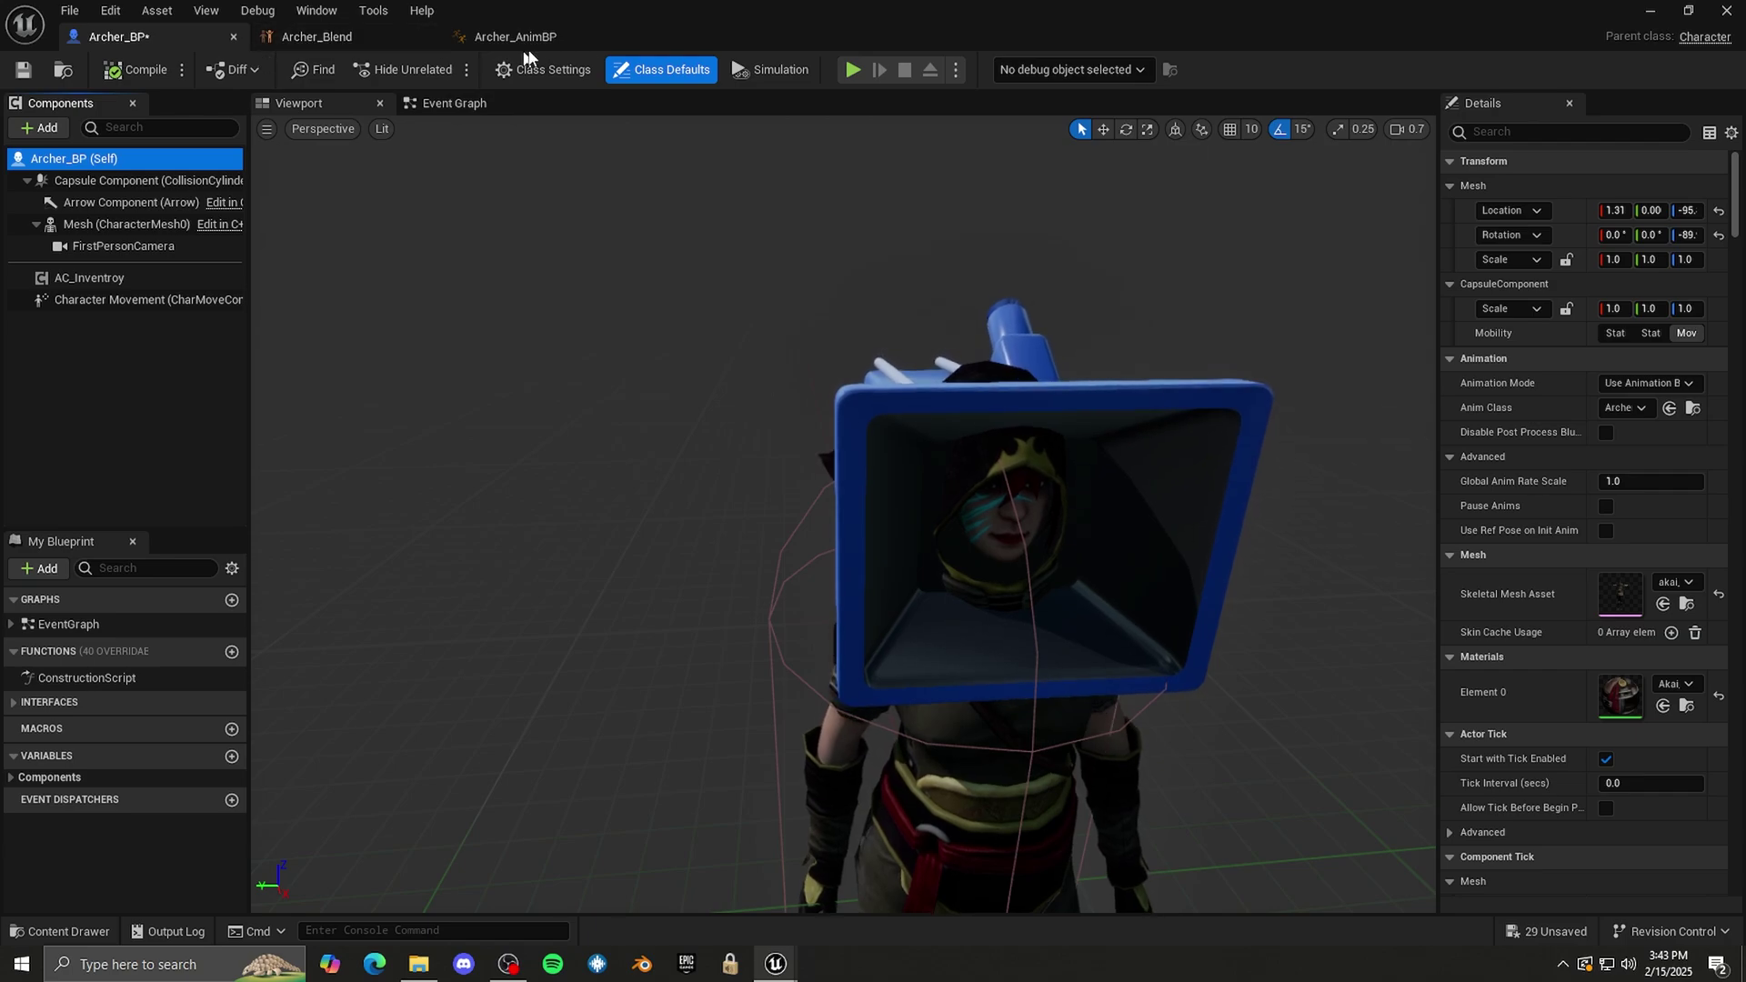
pyautogui.click(455, 103)
pyautogui.moveTo(793, 529); pyautogui.dragTo(971, 413, button='right')
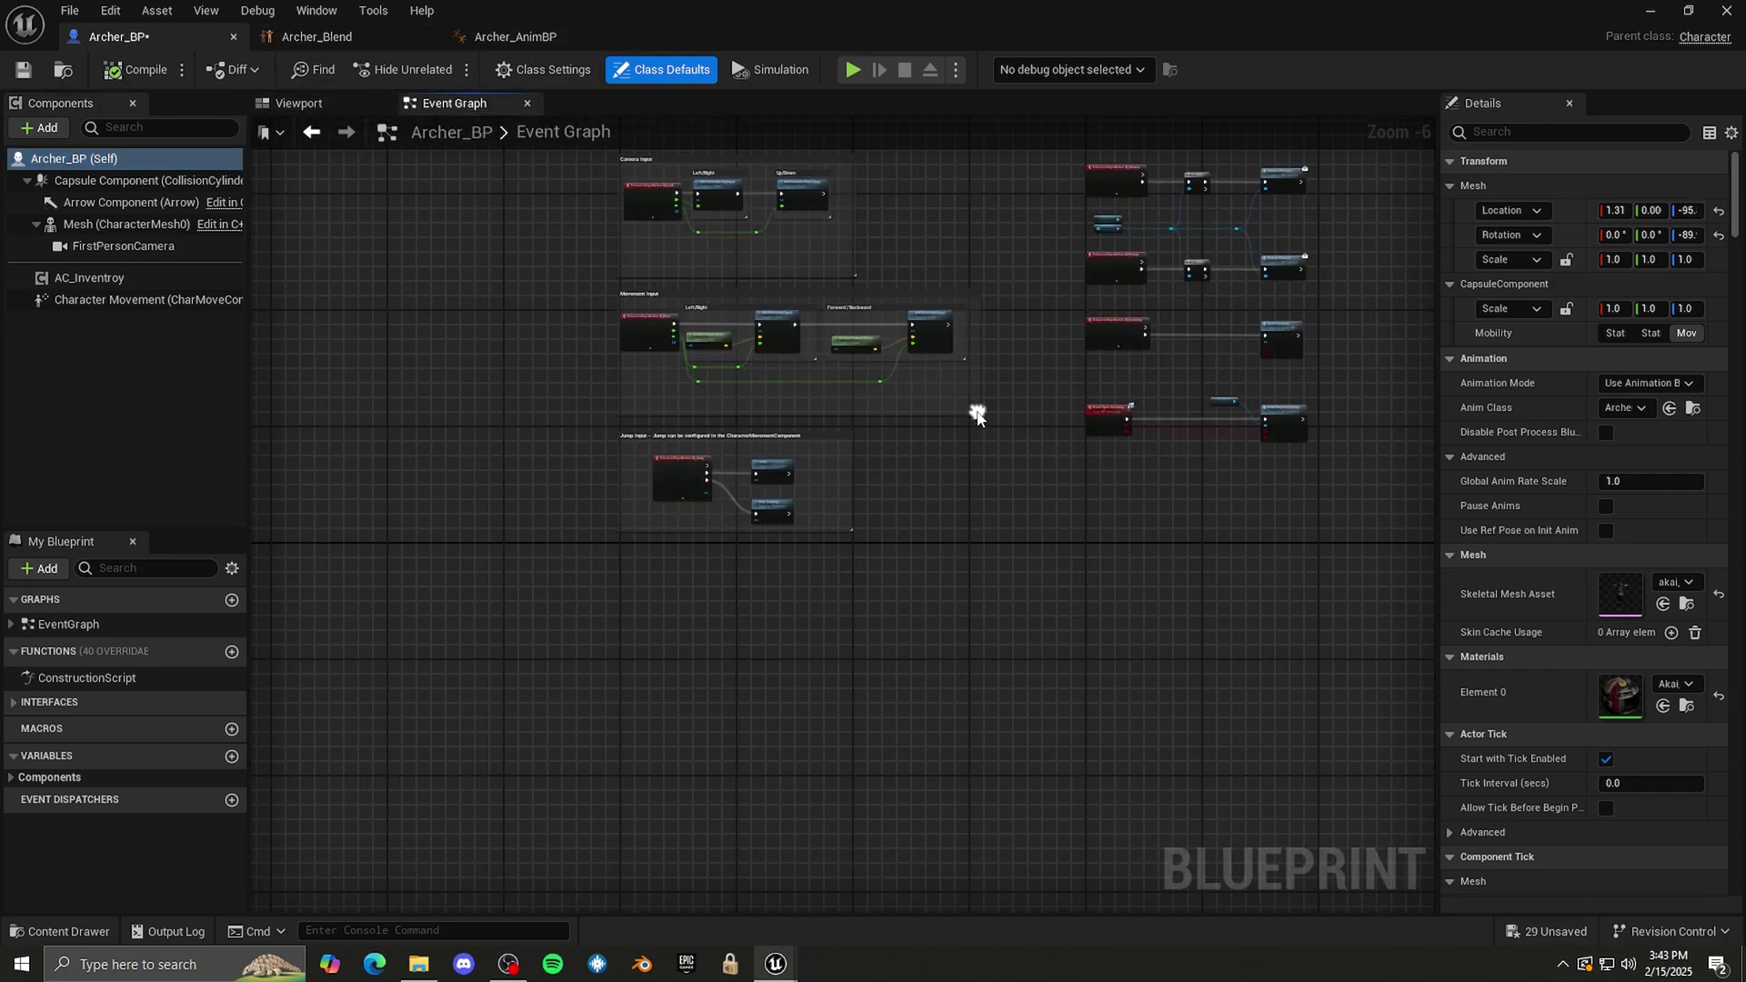
# - Create an Input Action named IA_Sprint in the FirstPerson/Input/Actions folder
pyautogui.hotkey('alt', 'Tab')
pyautogui.click(31, 155)
pyautogui.click(78, 186)
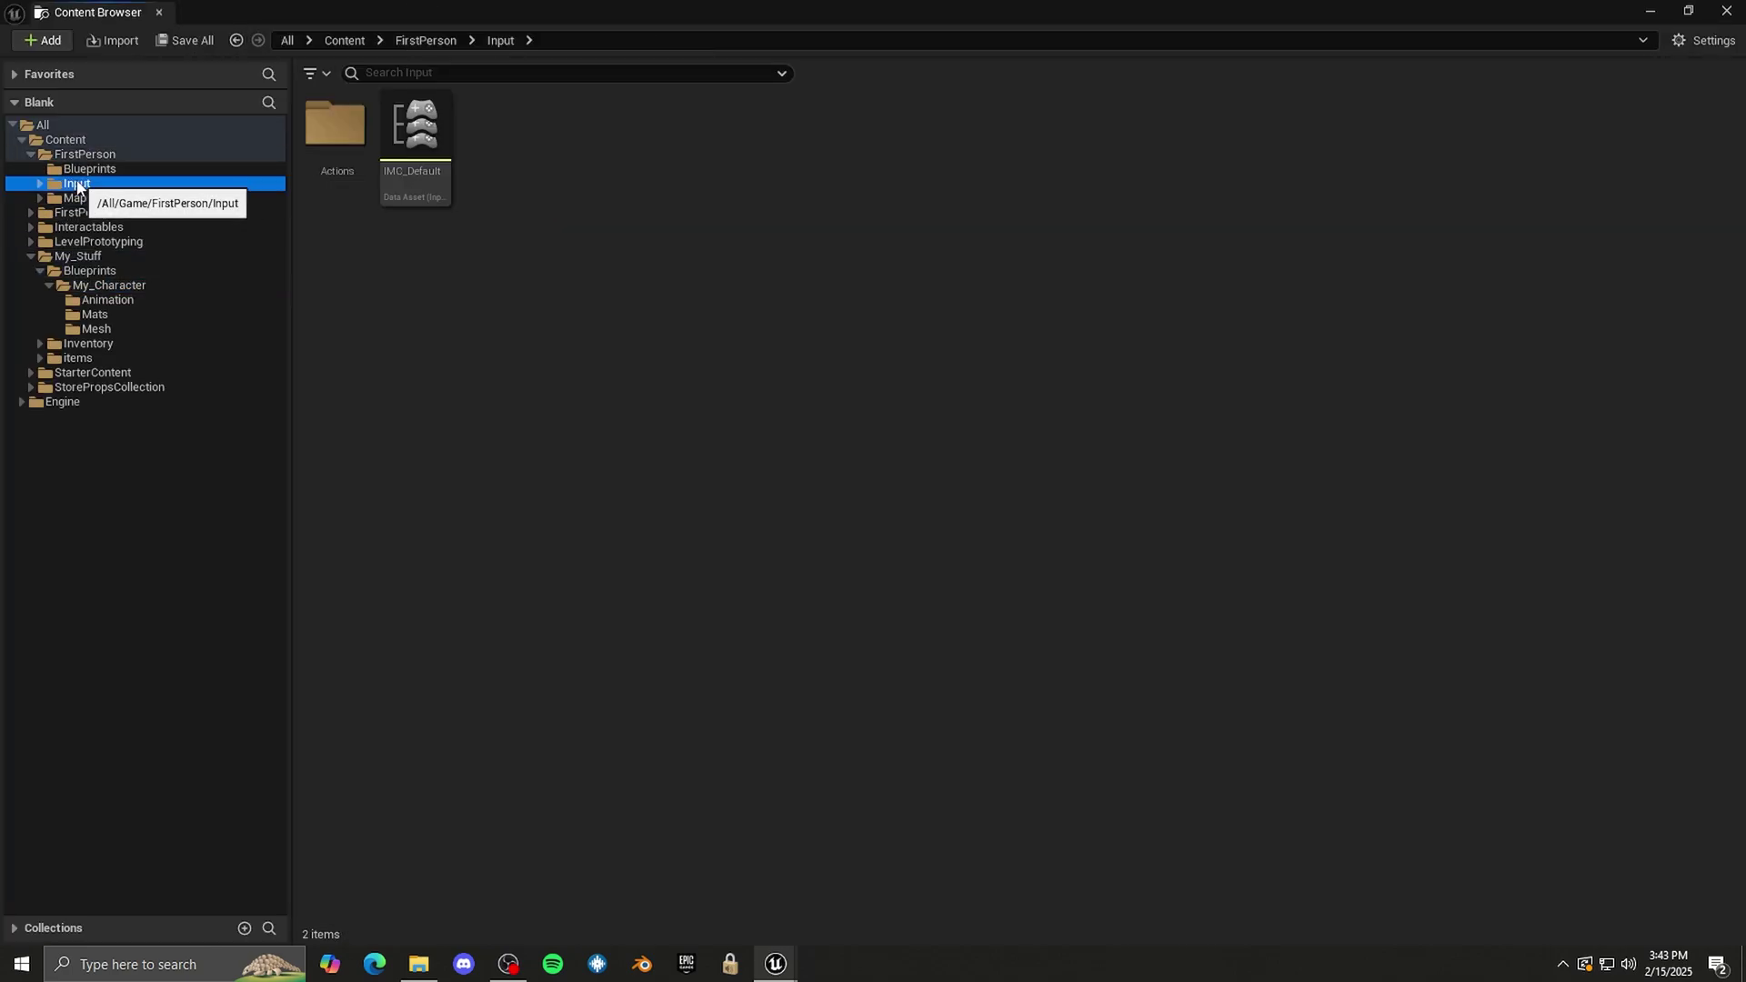
pyautogui.click(366, 145)
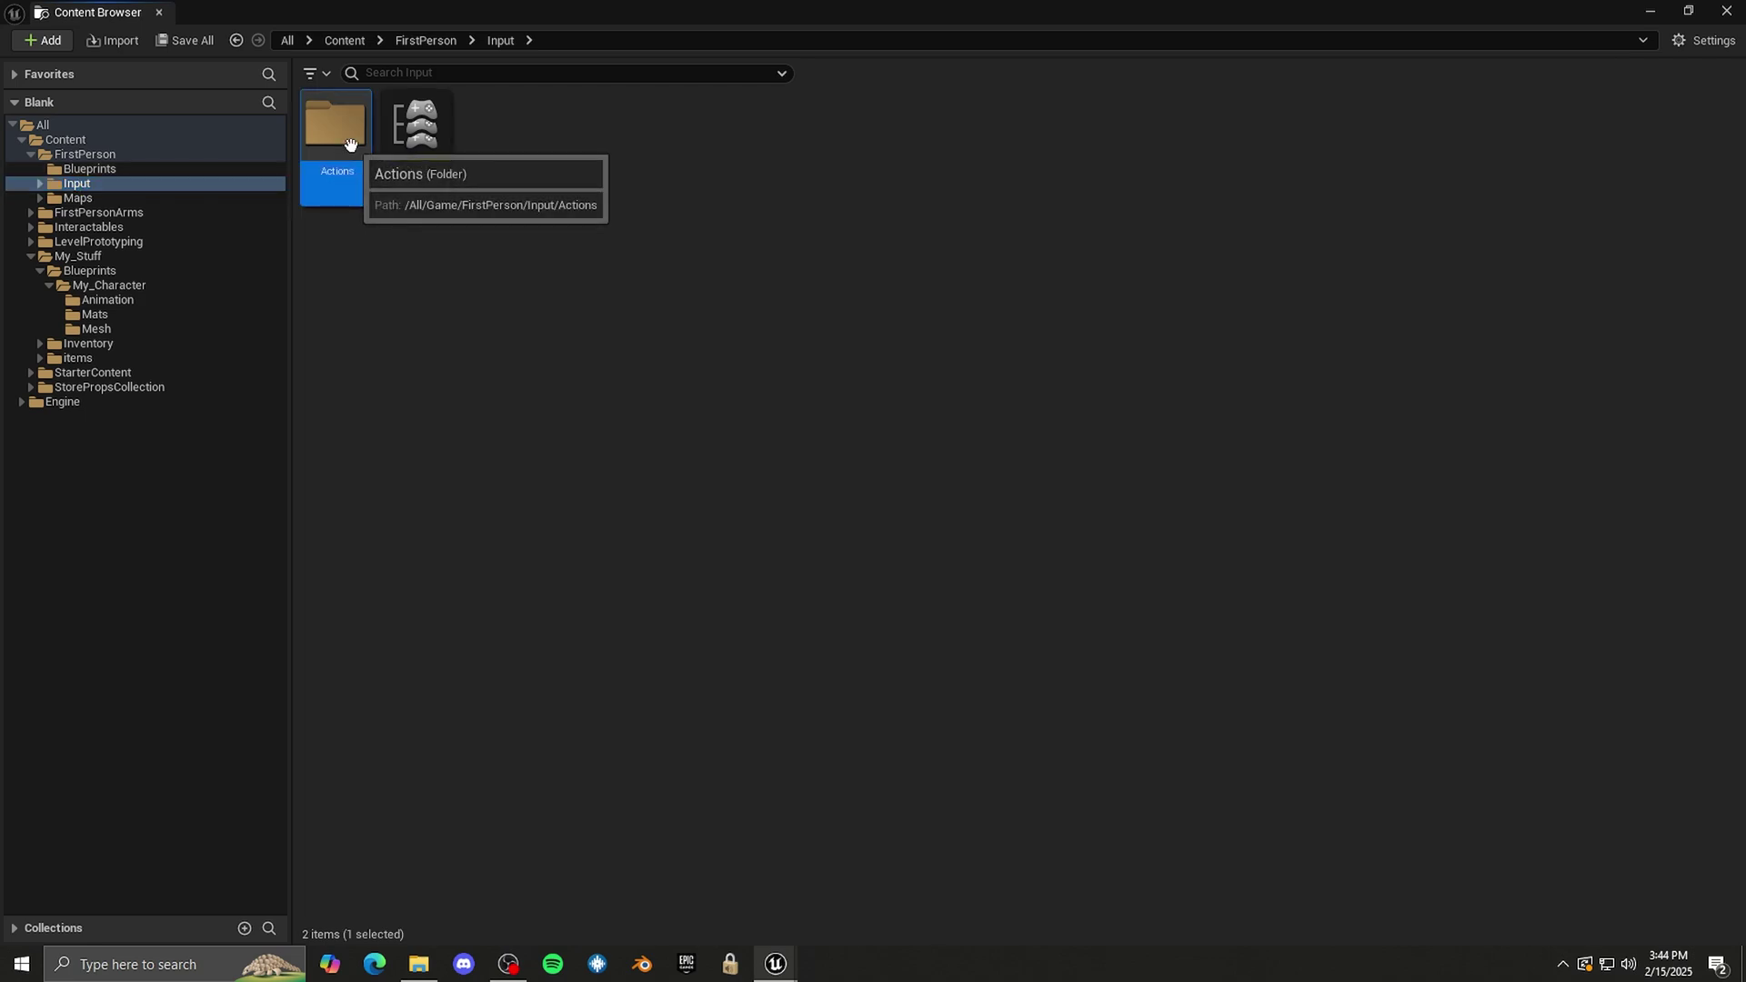
pyautogui.doubleClick(367, 146)
pyautogui.rightClick(818, 318)
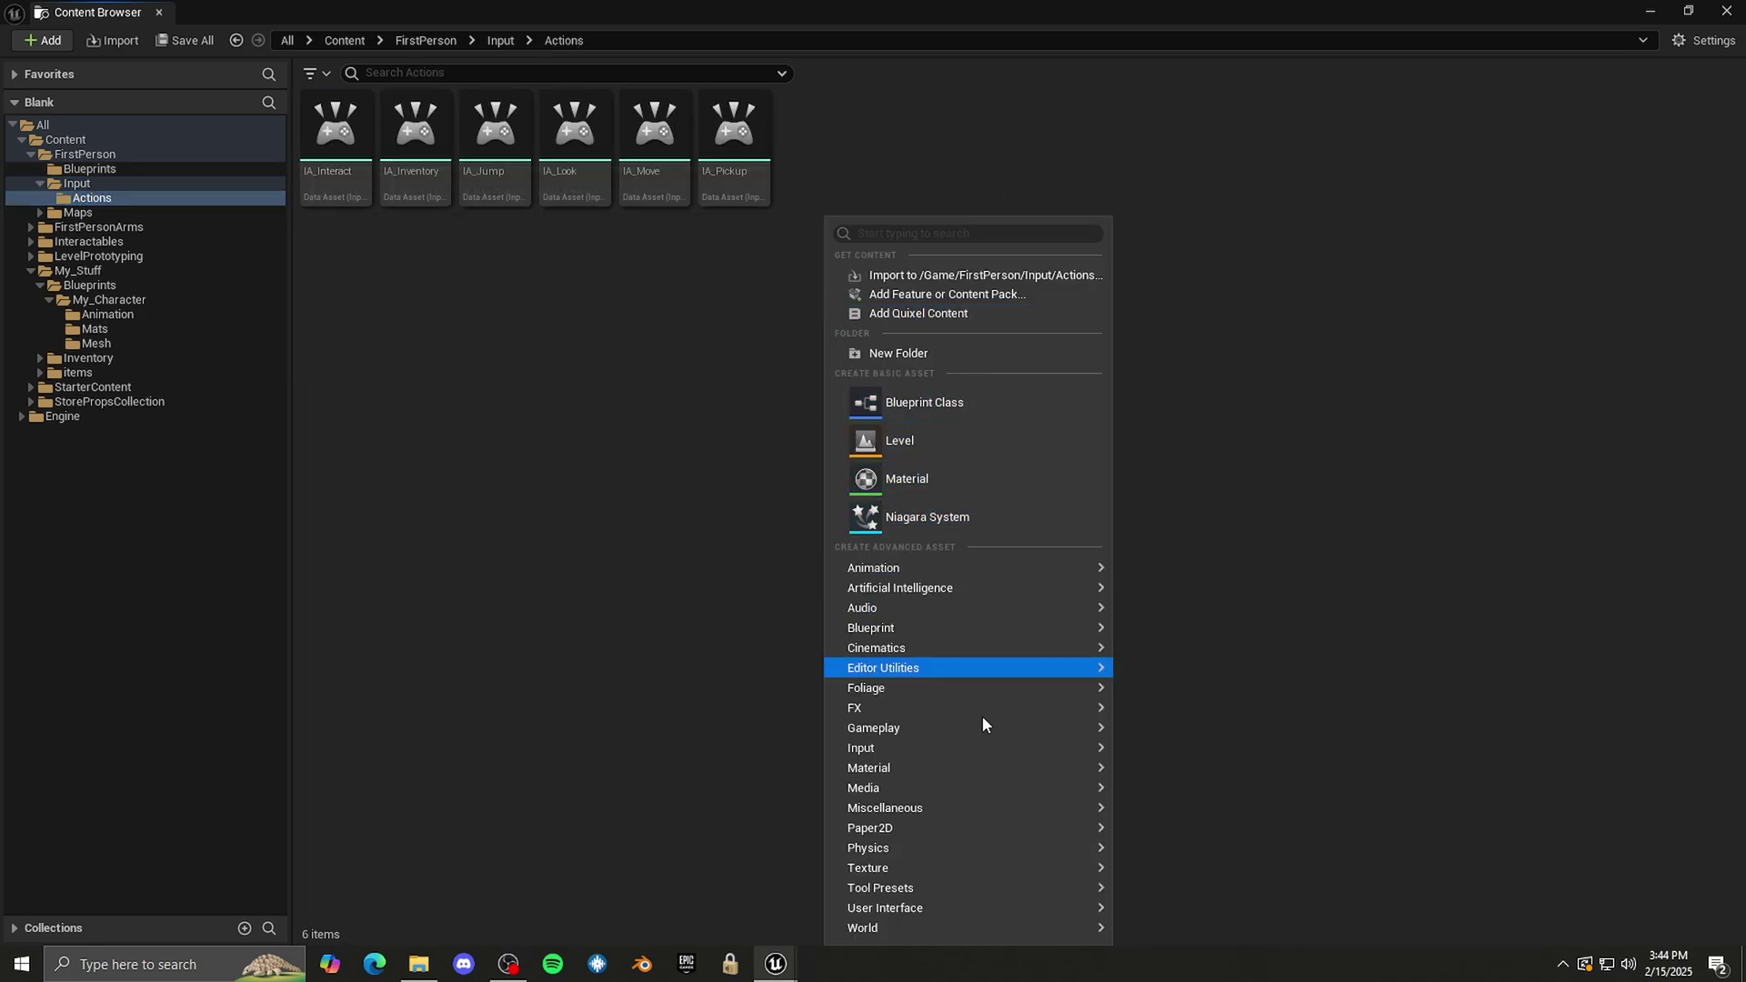
pyautogui.moveTo(990, 749)
pyautogui.click(1188, 832)
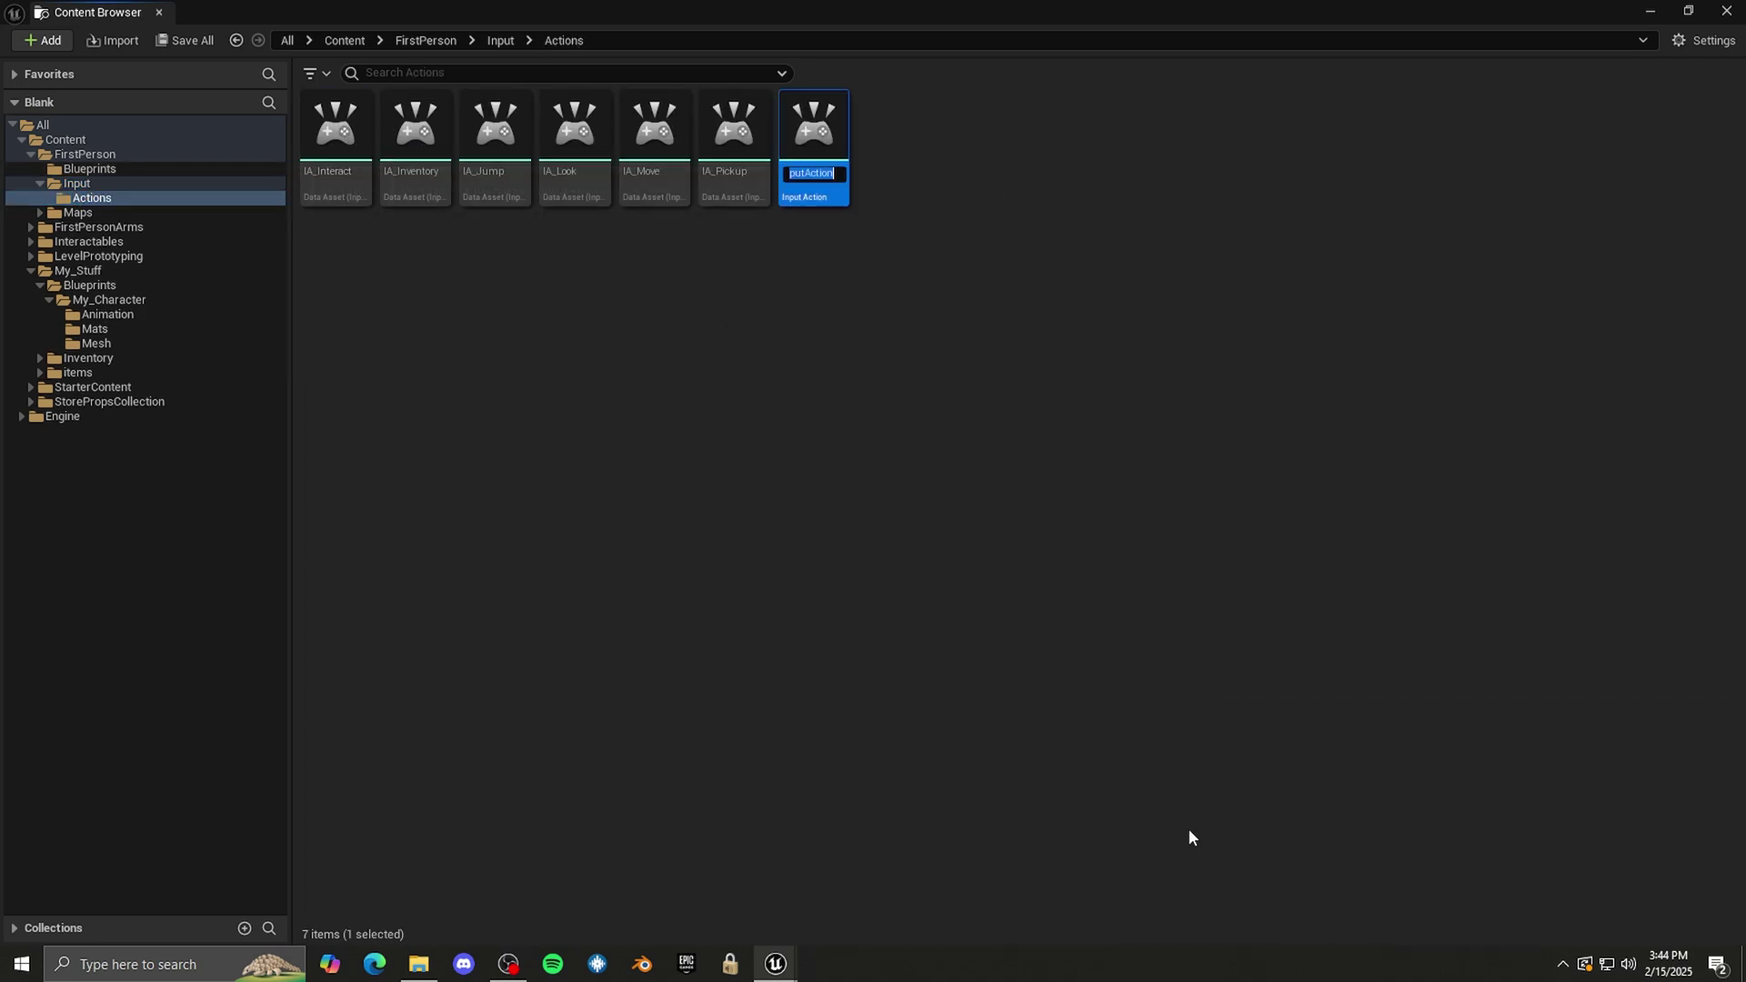
# - Add an IA_Sprint mapping bound to the Shift key in IMC_Default and save all assets
pyautogui.hotkey('alt', 'Left')
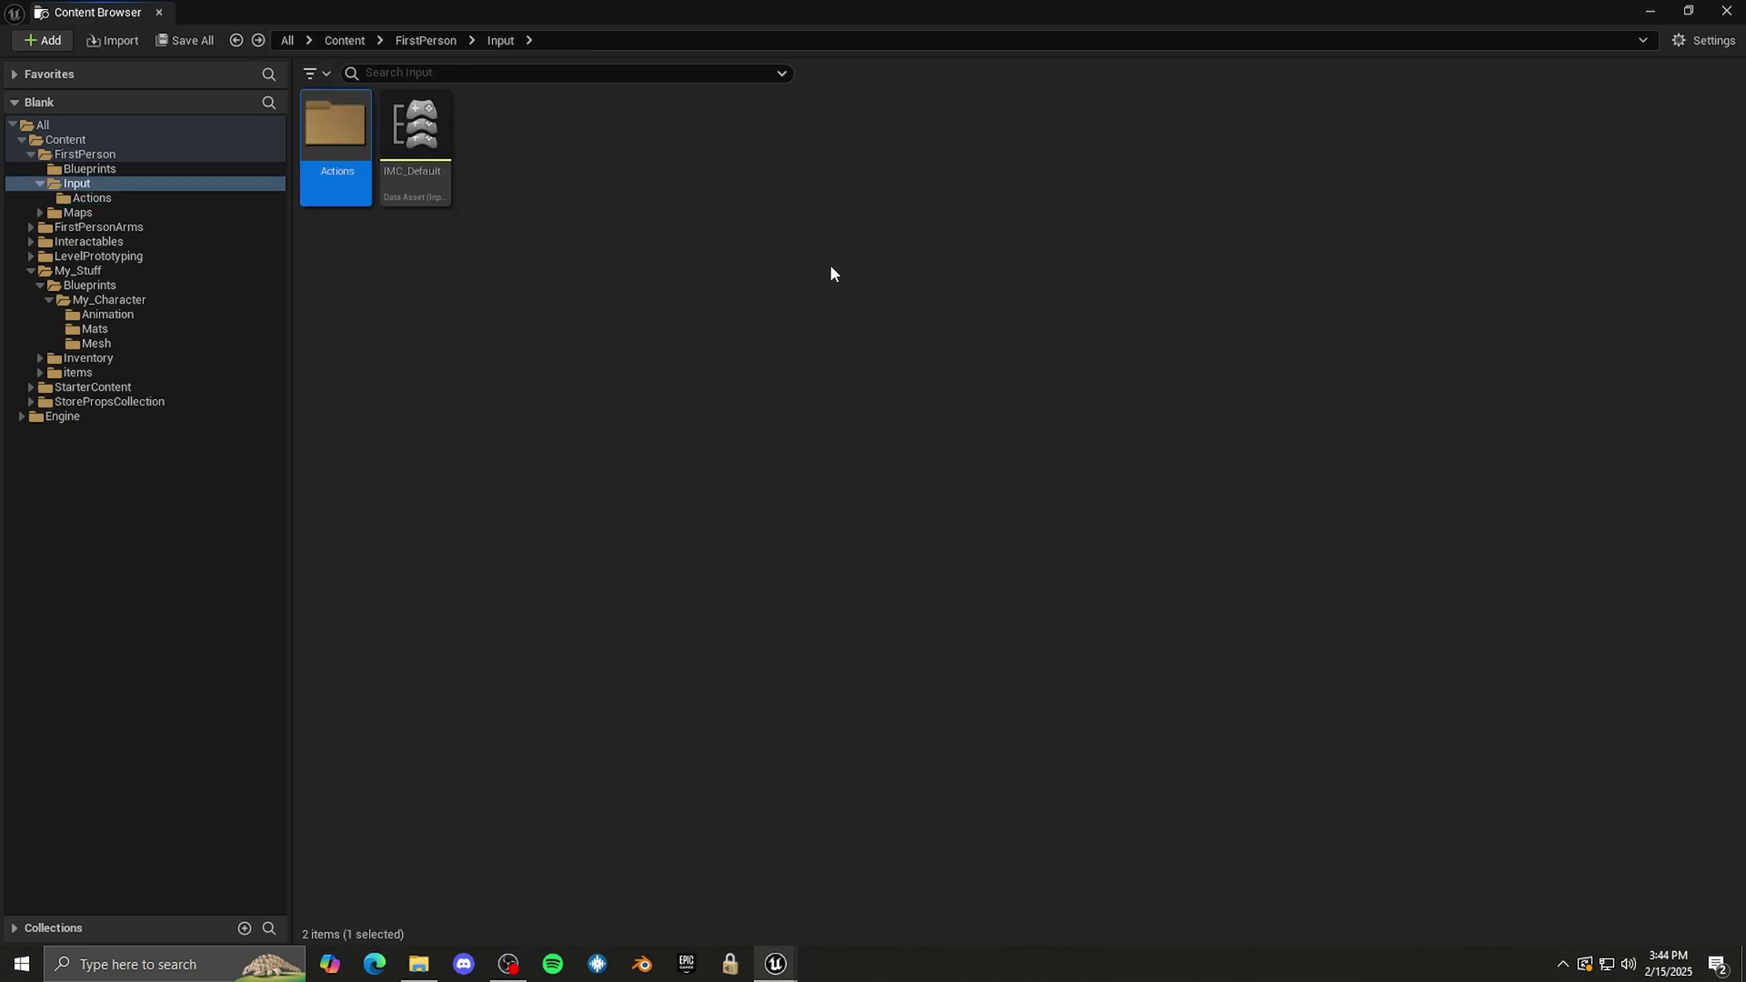
pyautogui.doubleClick(420, 184)
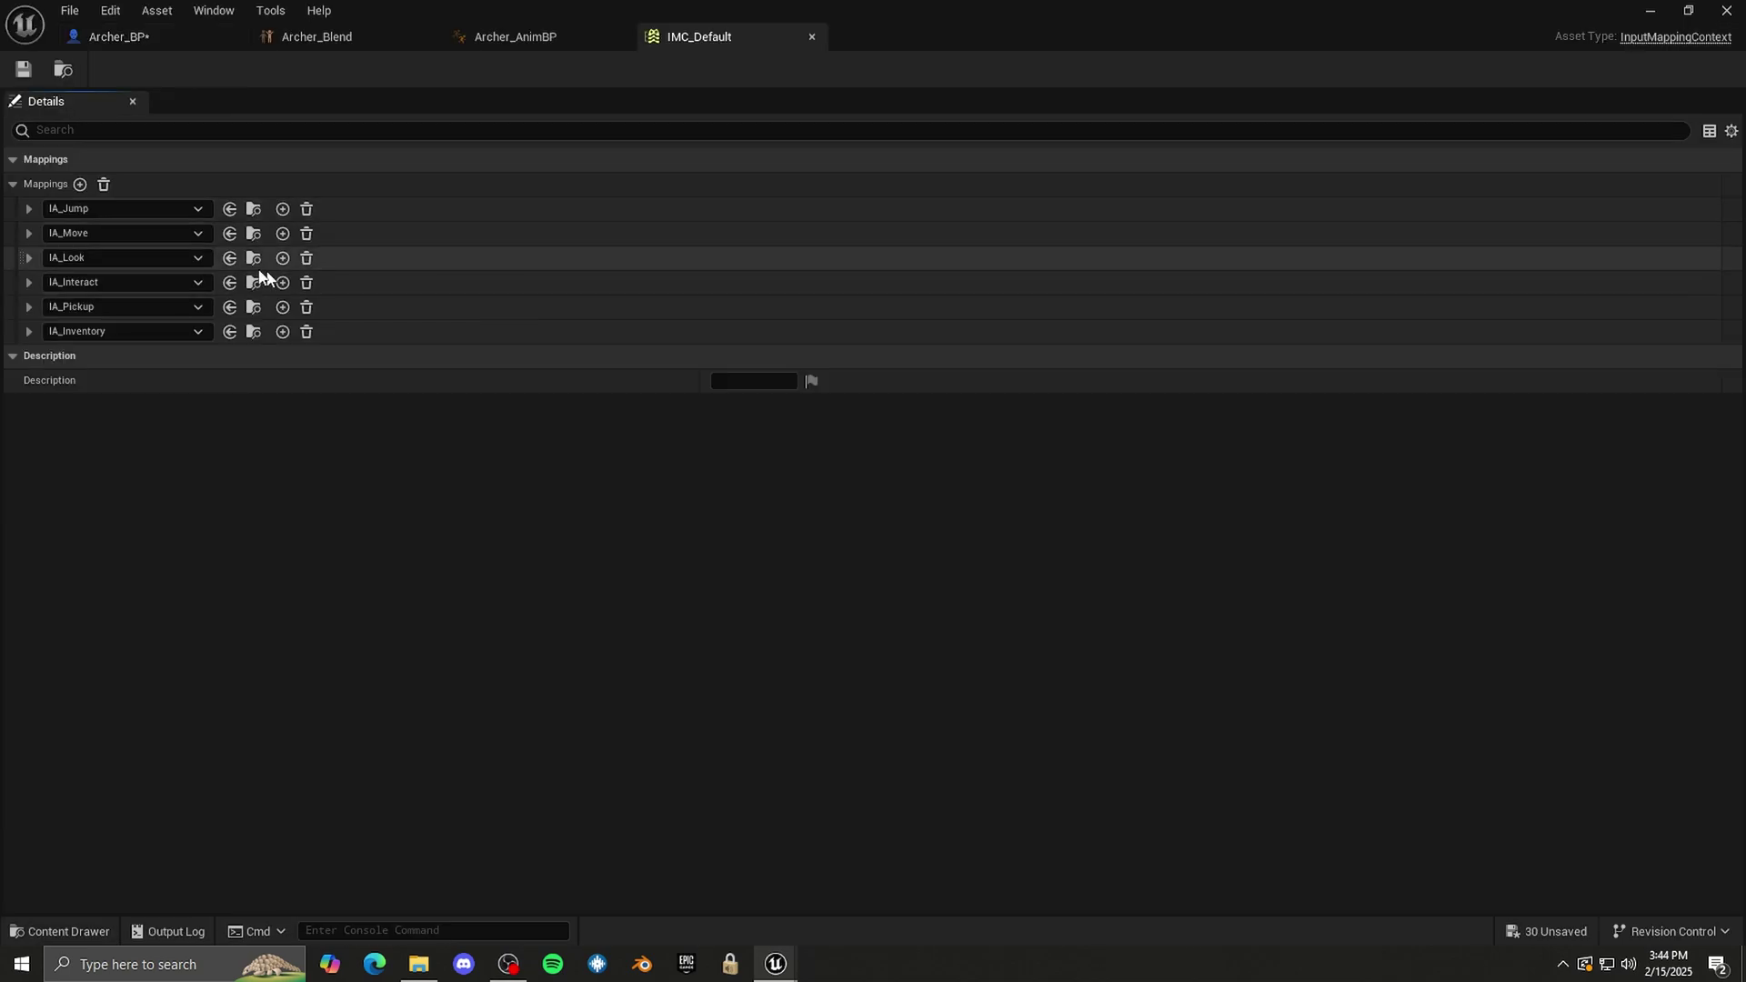
pyautogui.click(80, 184)
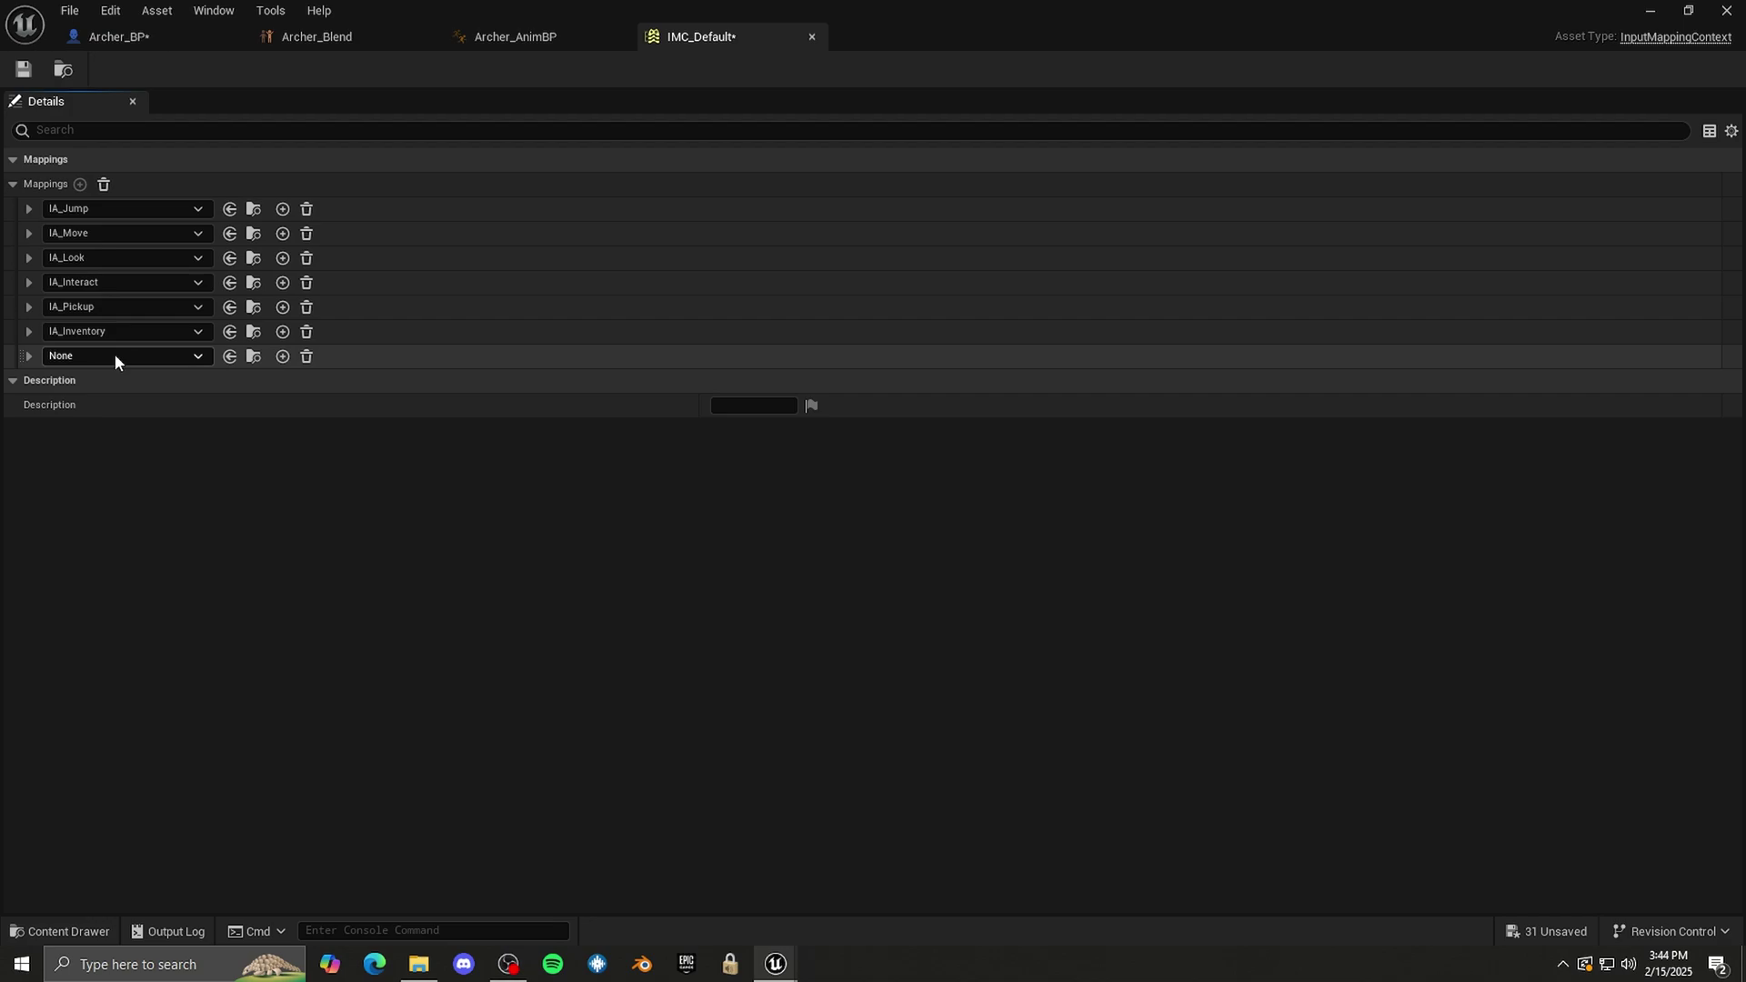
pyautogui.click(113, 355)
pyautogui.click(145, 729)
pyautogui.click(79, 380)
pyautogui.press('shift')
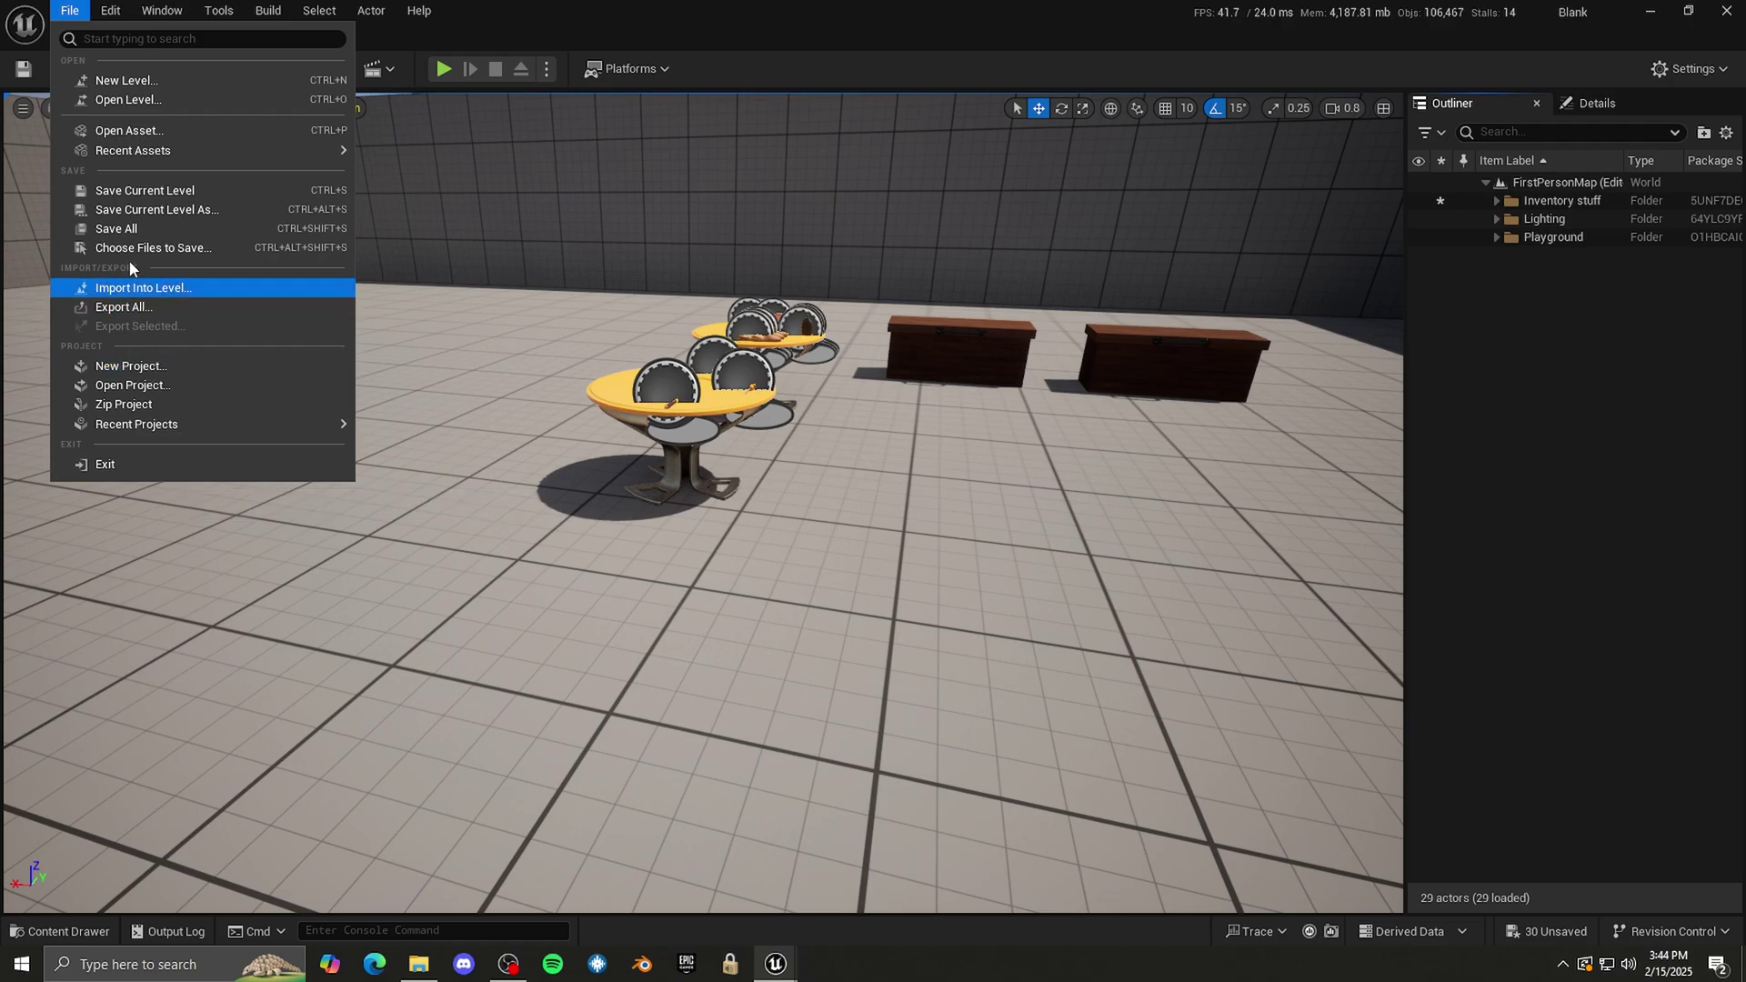
pyautogui.click(104, 232)
# - Add an expanded EnhancedInputAction IA_Sprint event below the jump input in the Event Graph of Archer_BP
pyautogui.moveTo(776, 966)
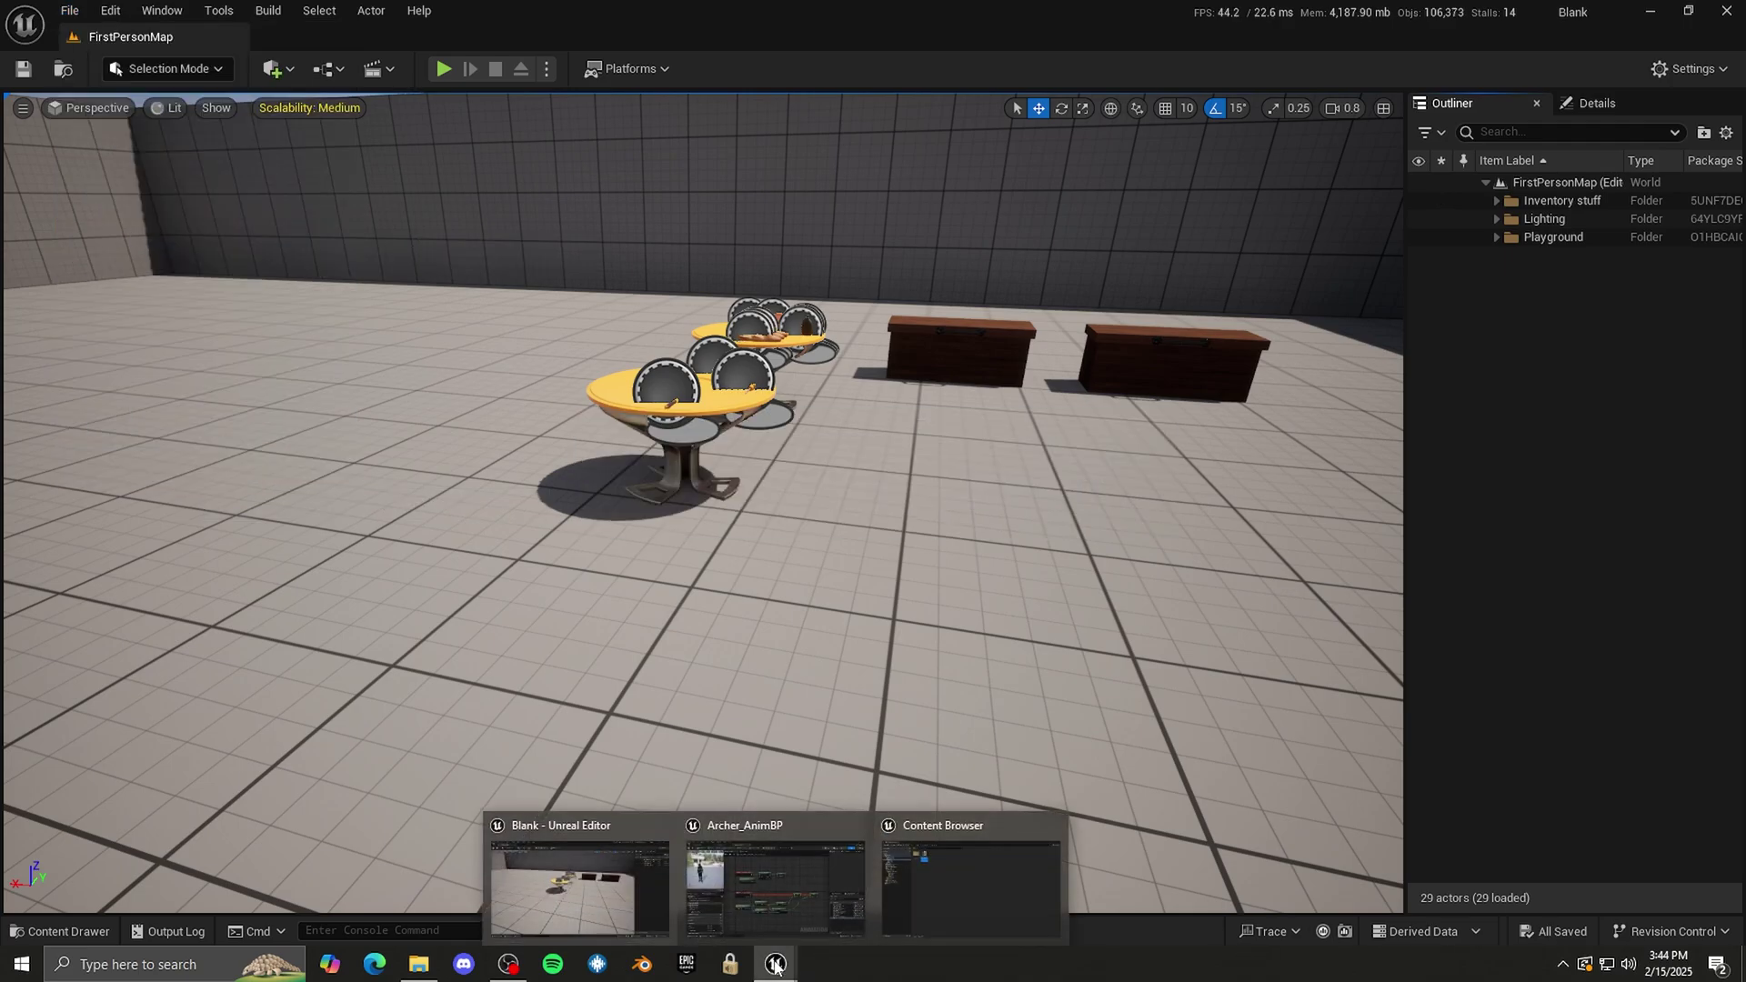
pyautogui.click(810, 886)
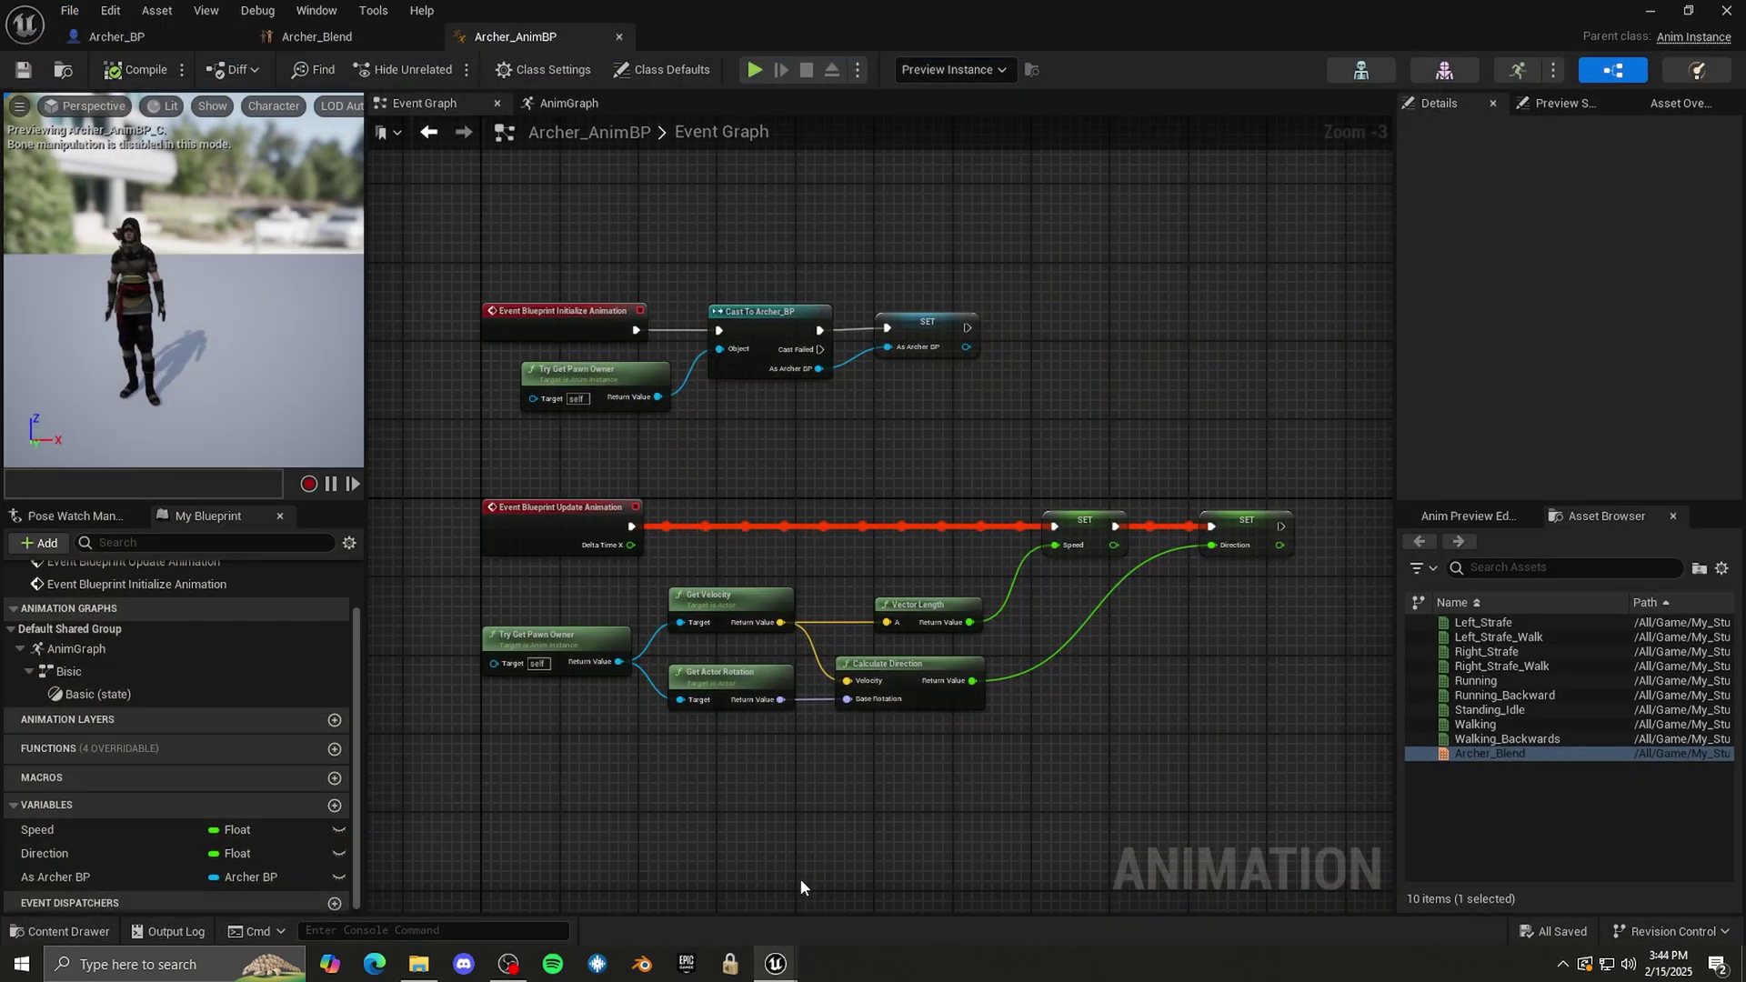
pyautogui.click(135, 46)
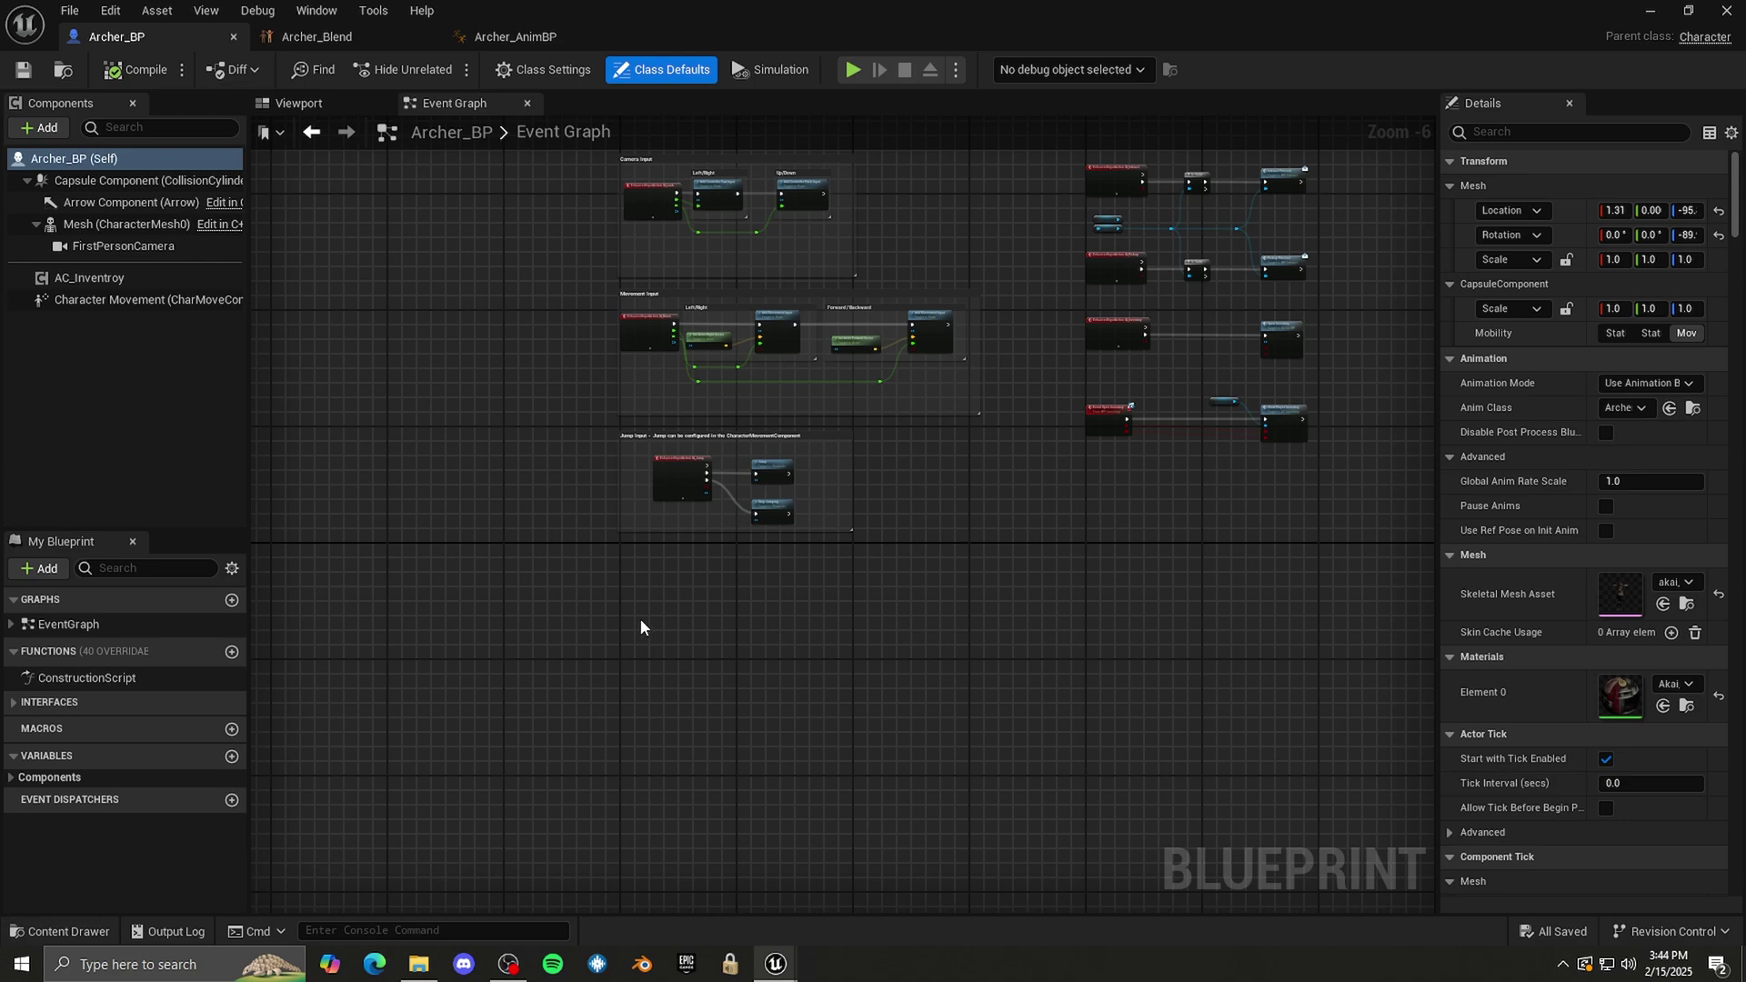
pyautogui.scroll(5, 640, 627)
pyautogui.rightClick(695, 653)
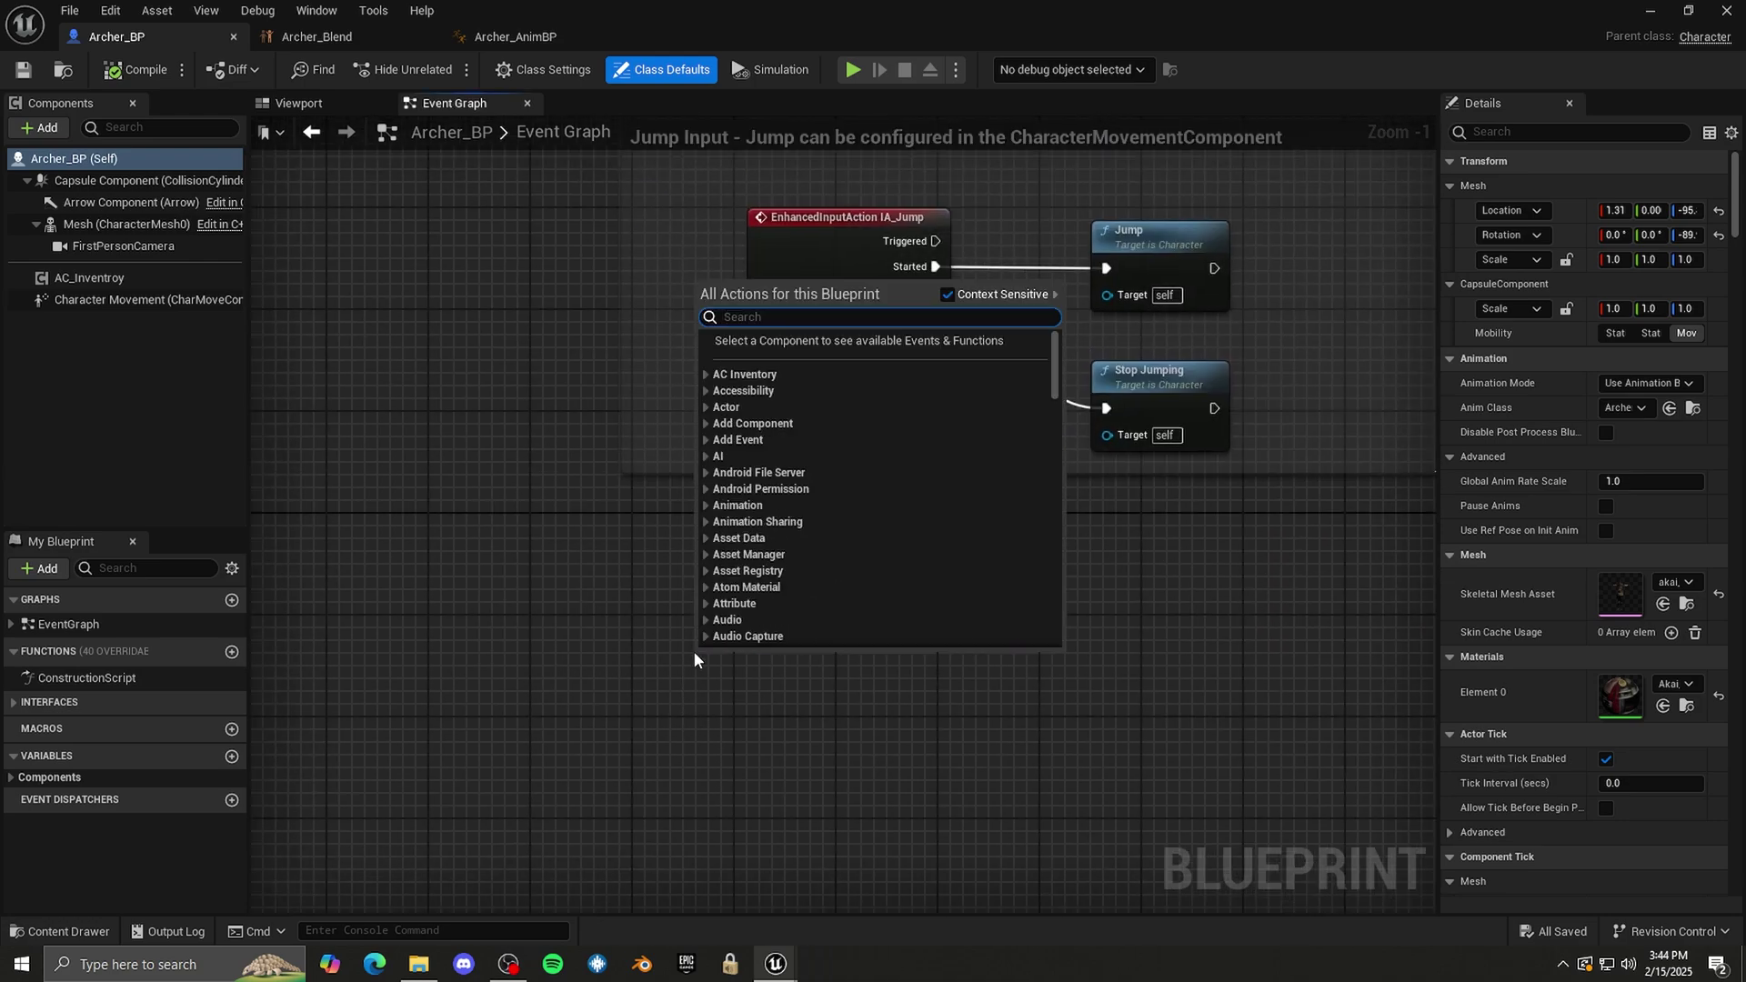
pyautogui.write('ia spr')
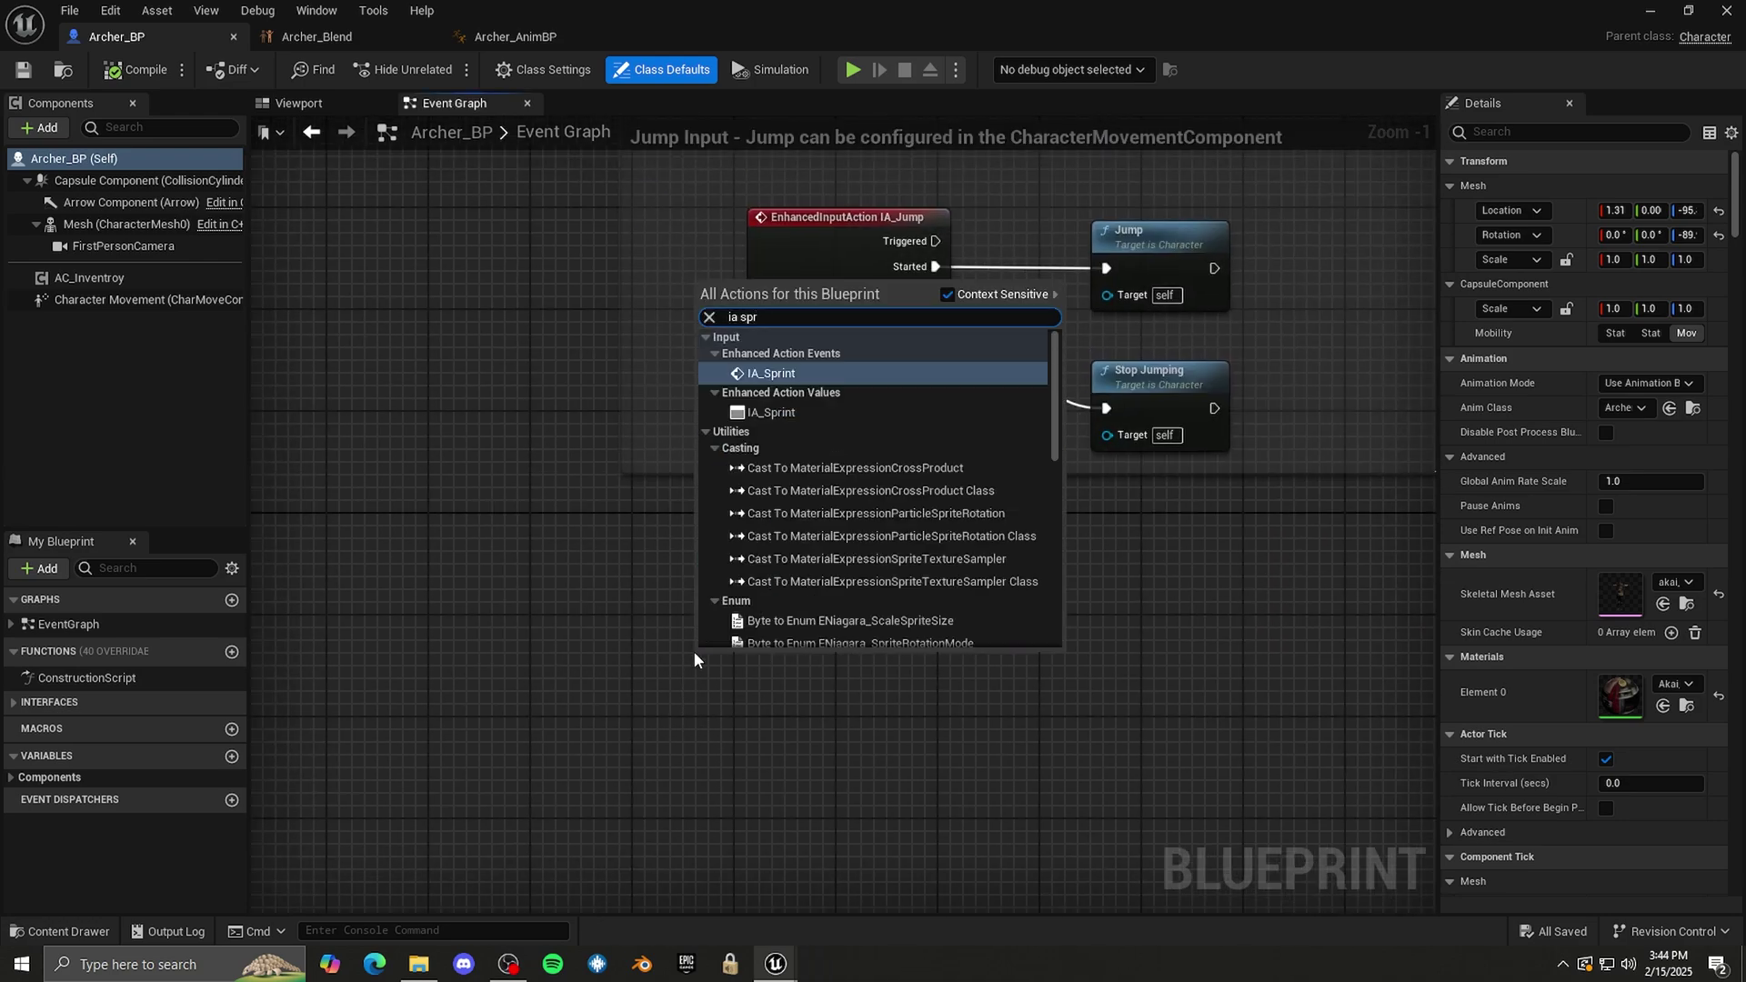
pyautogui.press('Return')
pyautogui.click(678, 538)
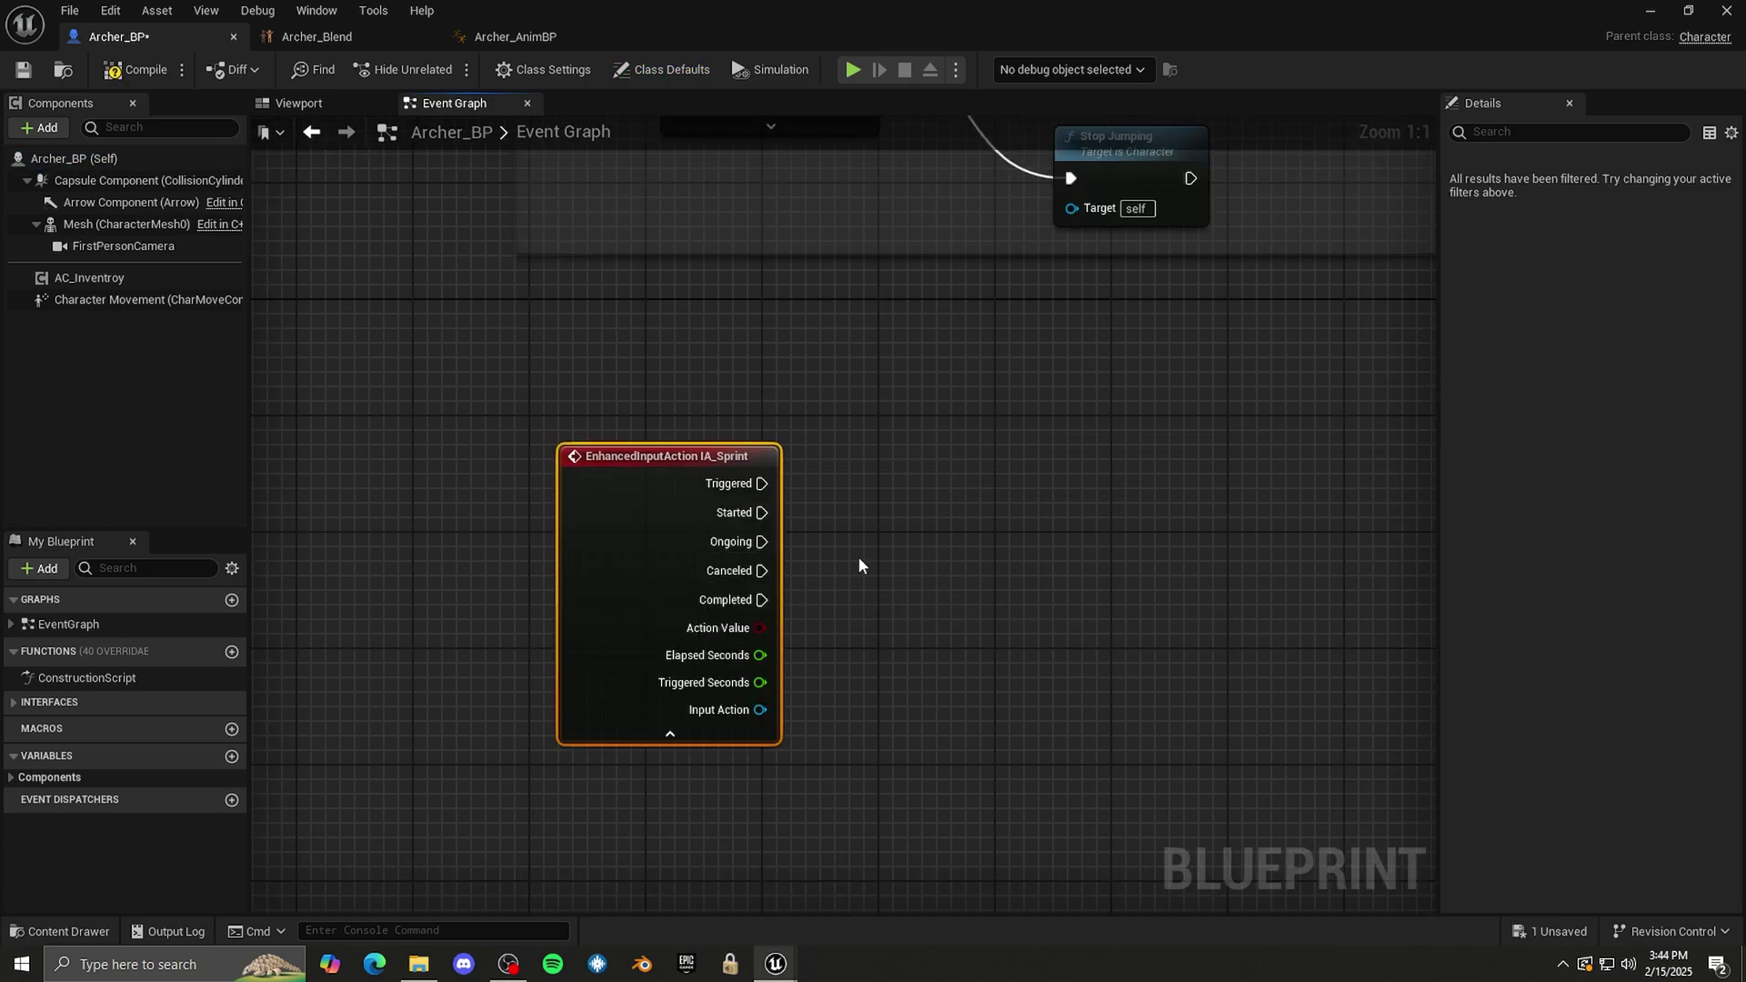
# - Add a Character Movement reference beside the IA_Sprint event and connect it to a Set Max Walk Speed node
pyautogui.moveTo(858, 566); pyautogui.dragTo(748, 537, button='right')
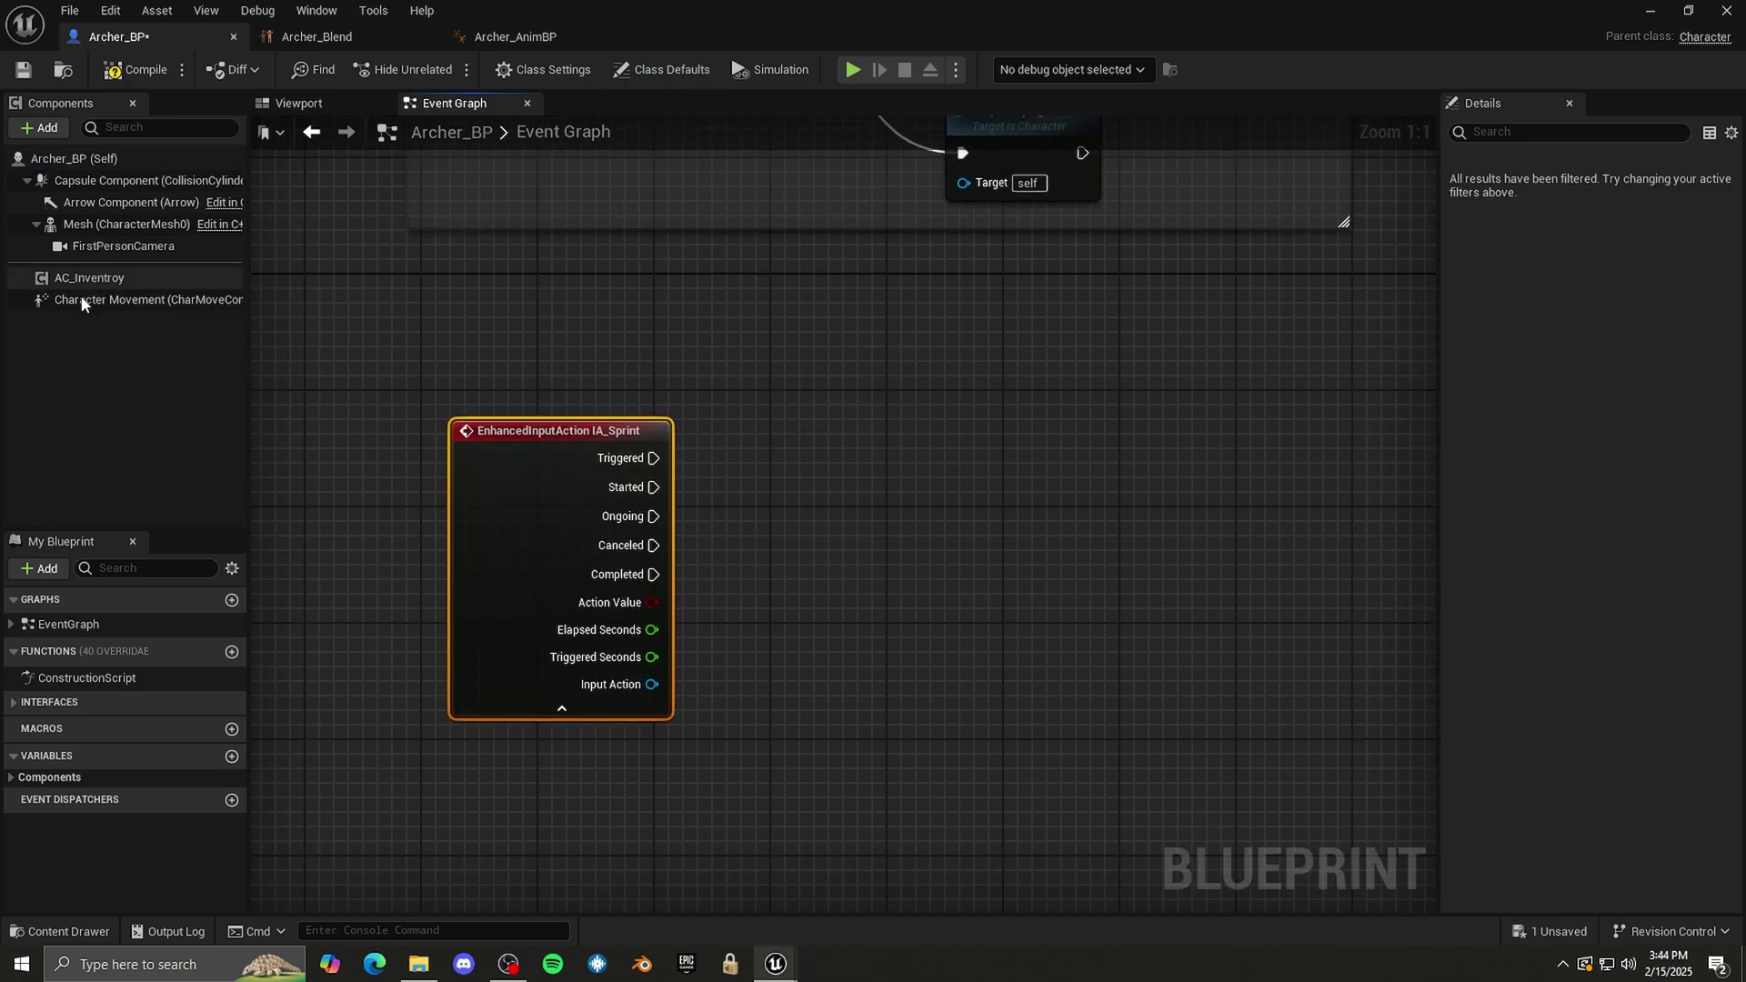
pyautogui.moveTo(127, 300); pyautogui.dragTo(745, 544)
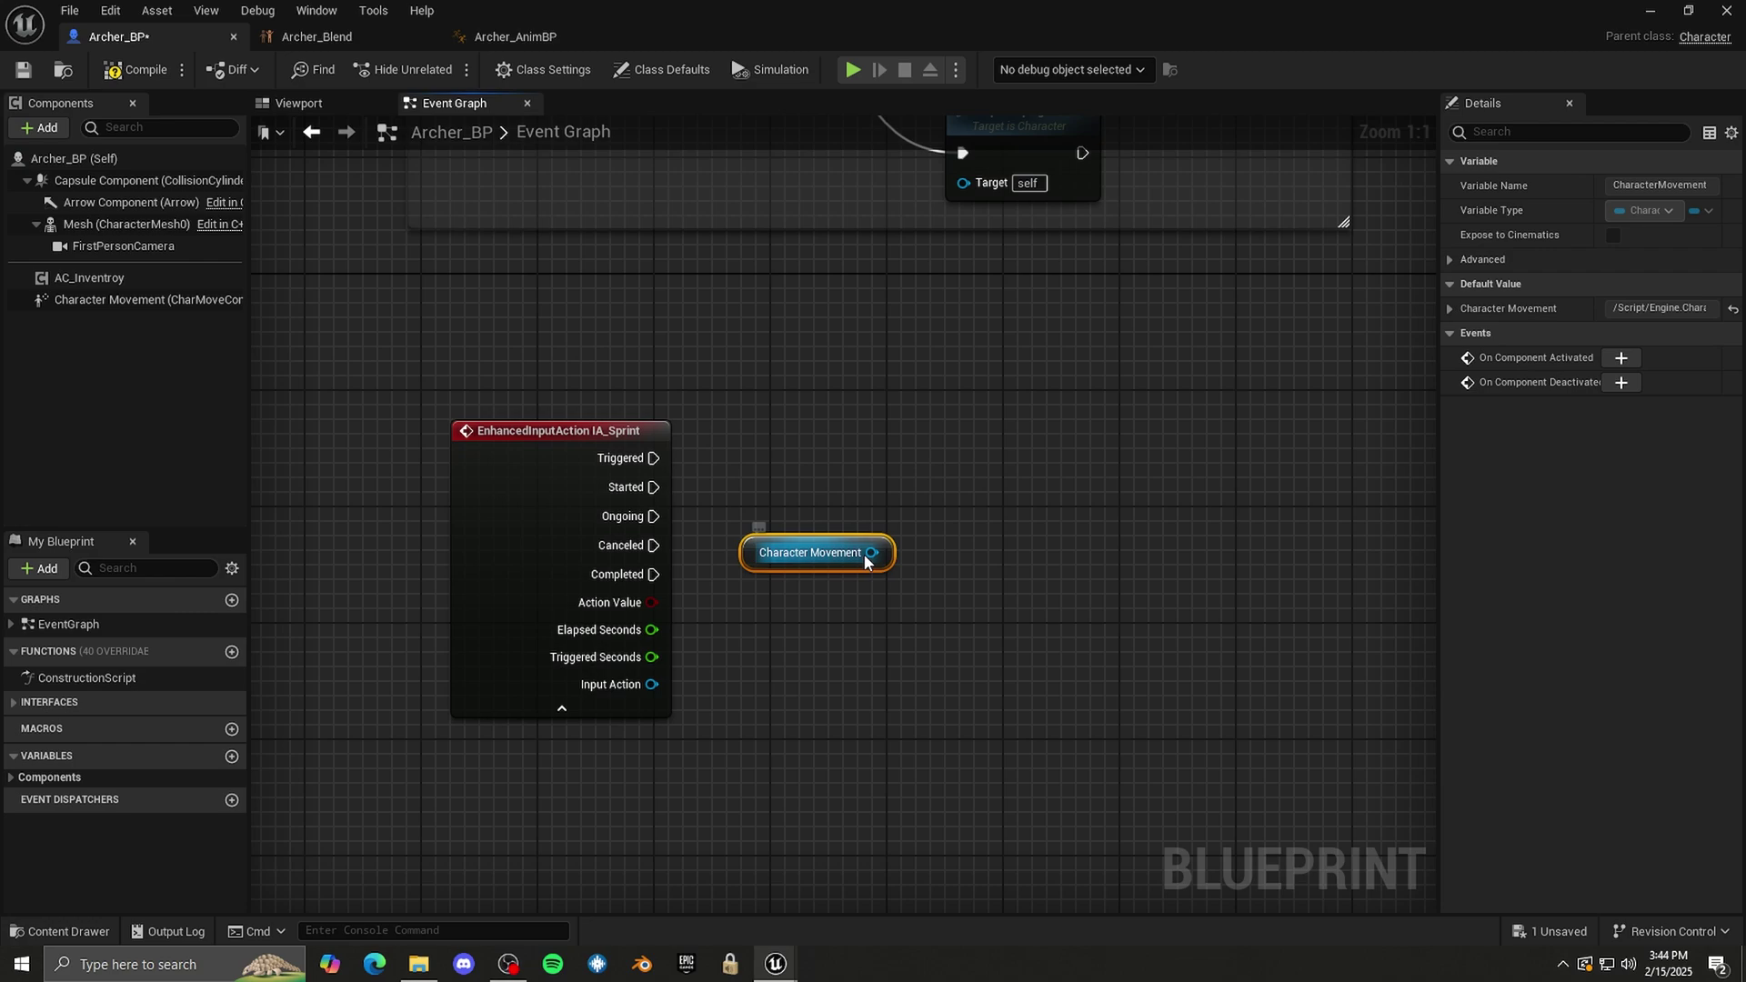
pyautogui.moveTo(871, 552); pyautogui.dragTo(921, 465)
pyautogui.write('set m')
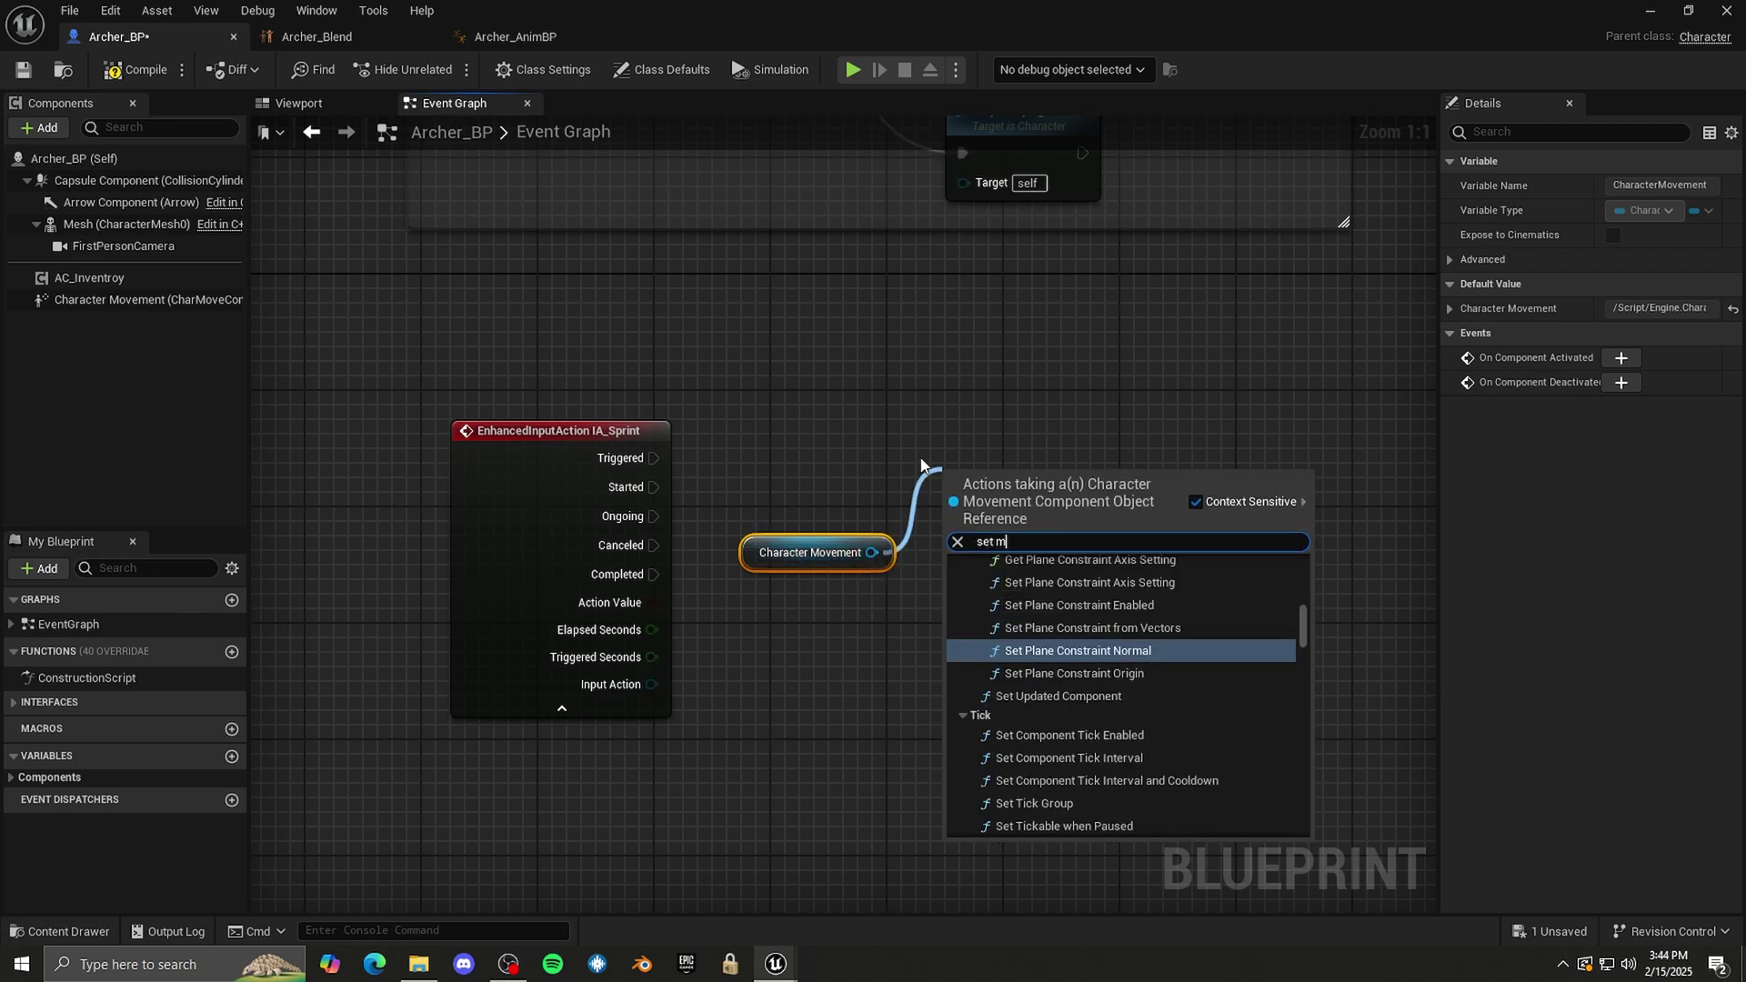
pyautogui.write('ax walk')
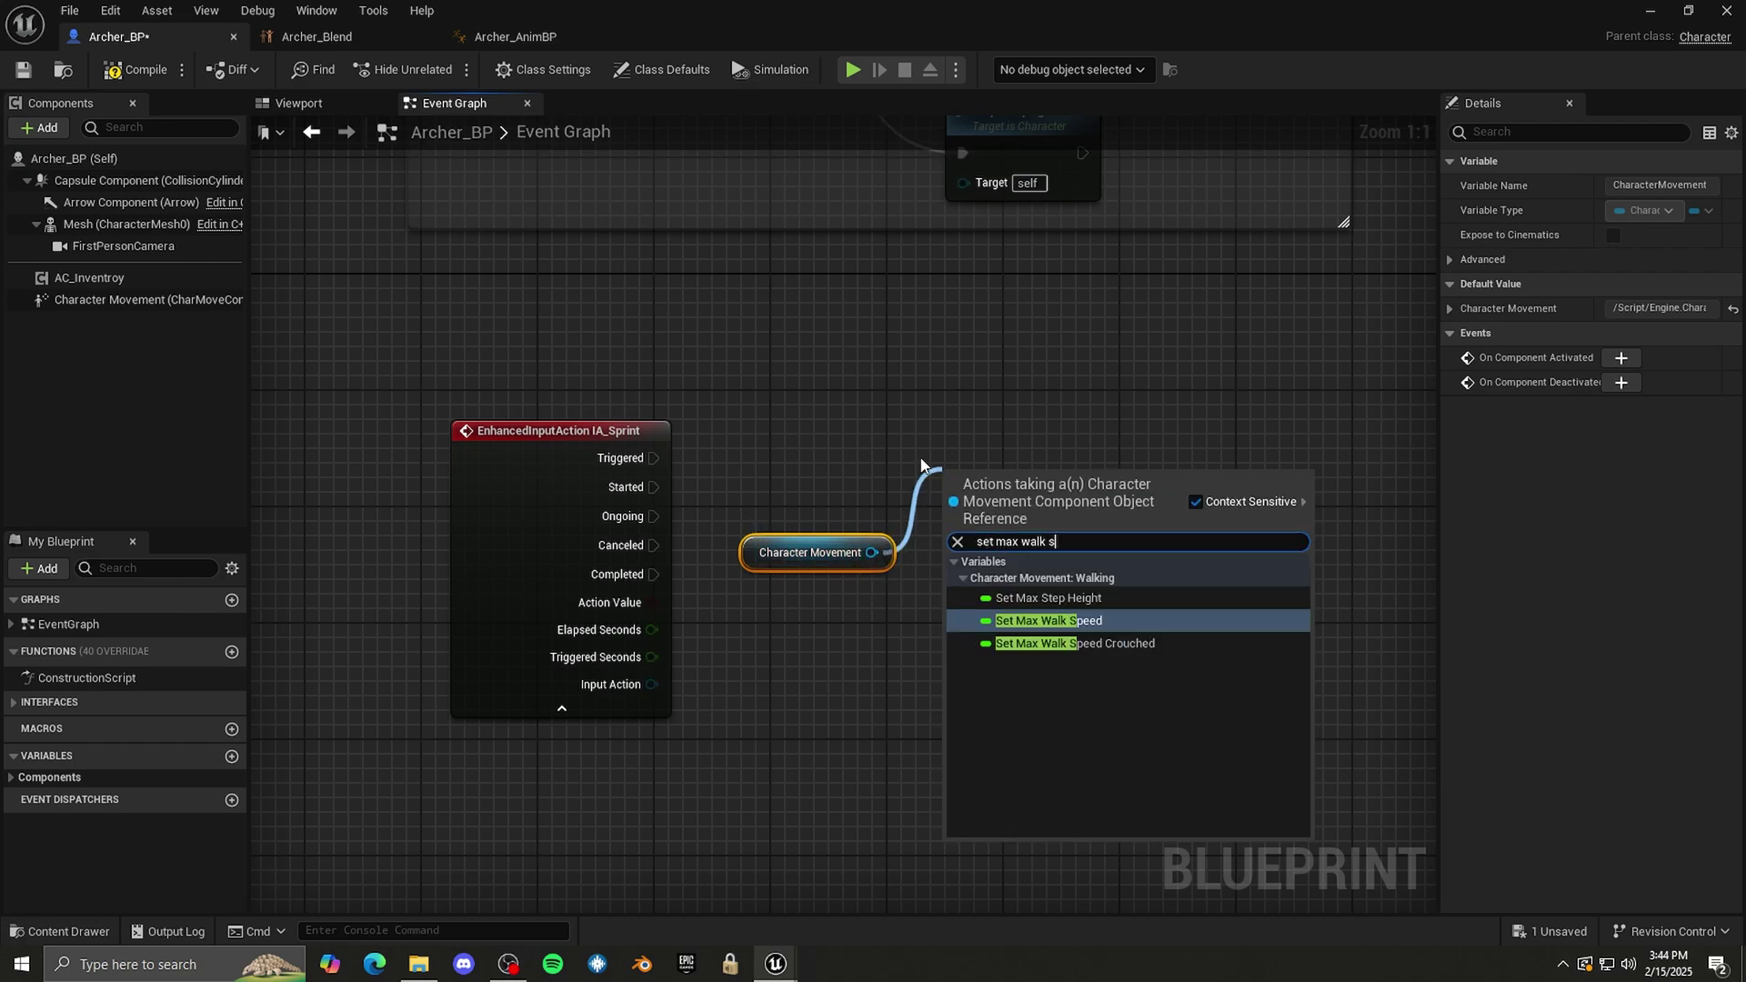
pyautogui.write(' s')
pyautogui.press('Return')
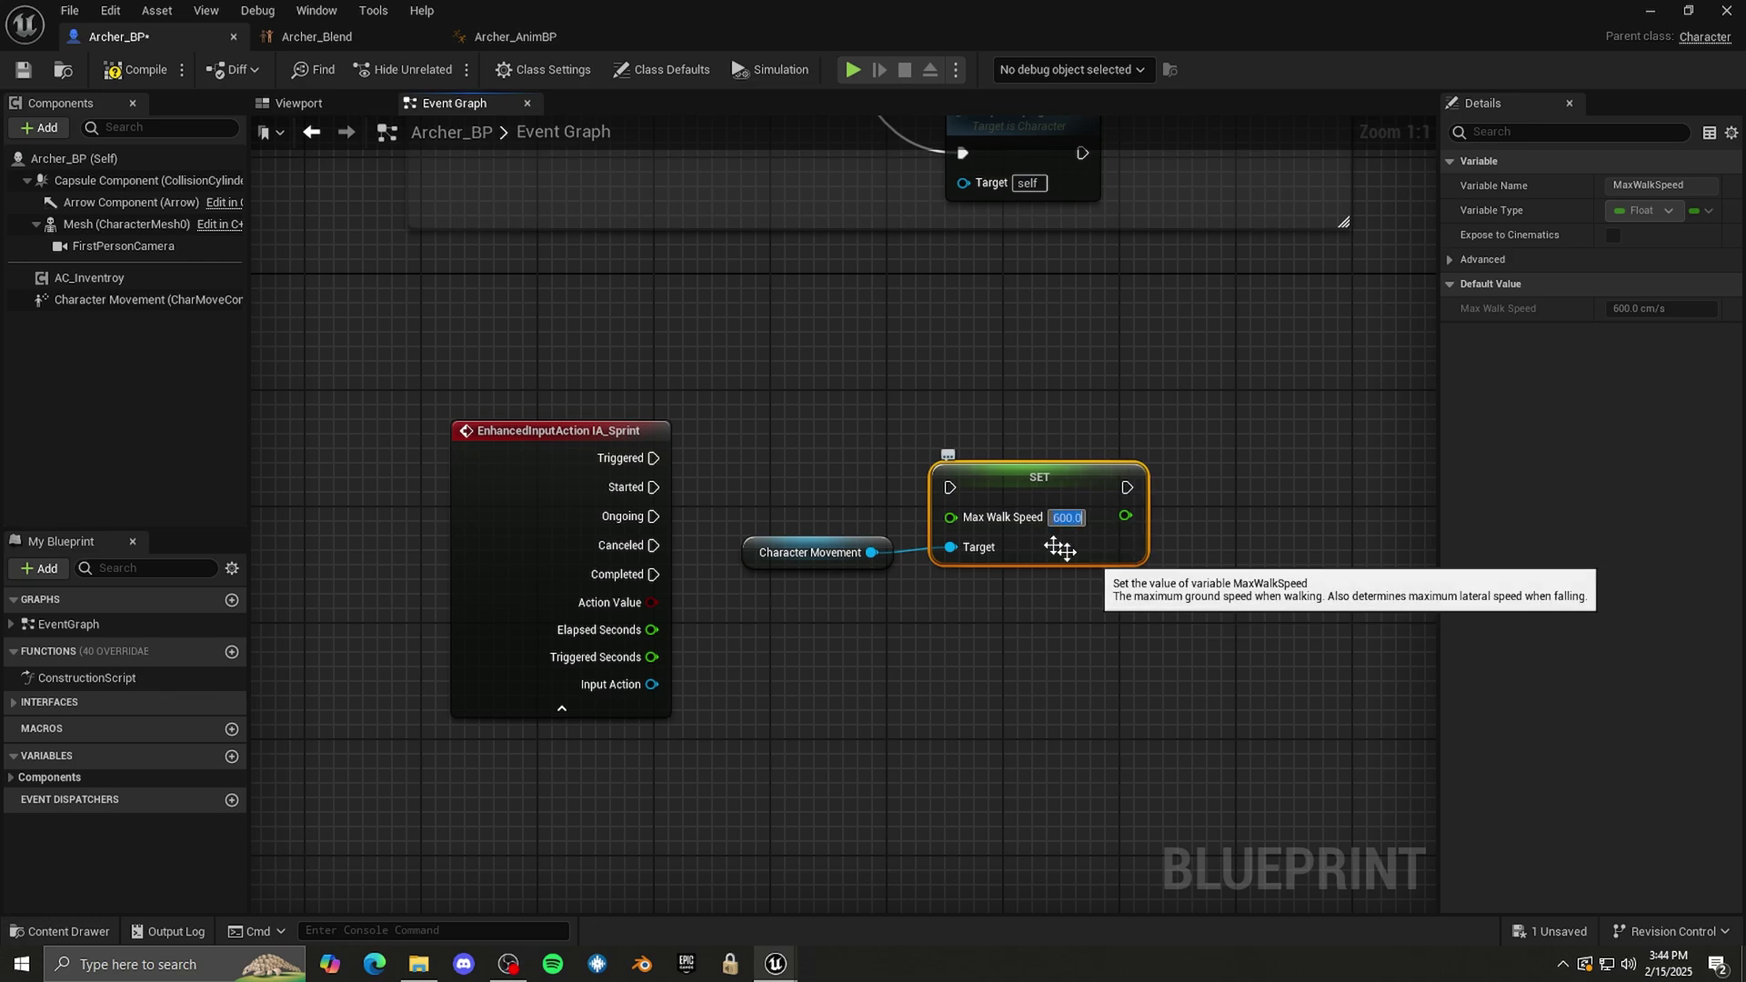
# - Duplicate the Set Max Walk Speed node, run the original from Started and the copy from Completed, and connect Character Movement to the copy's Target
pyautogui.click(1051, 503)
pyautogui.hotkey('ctrl', 'd')
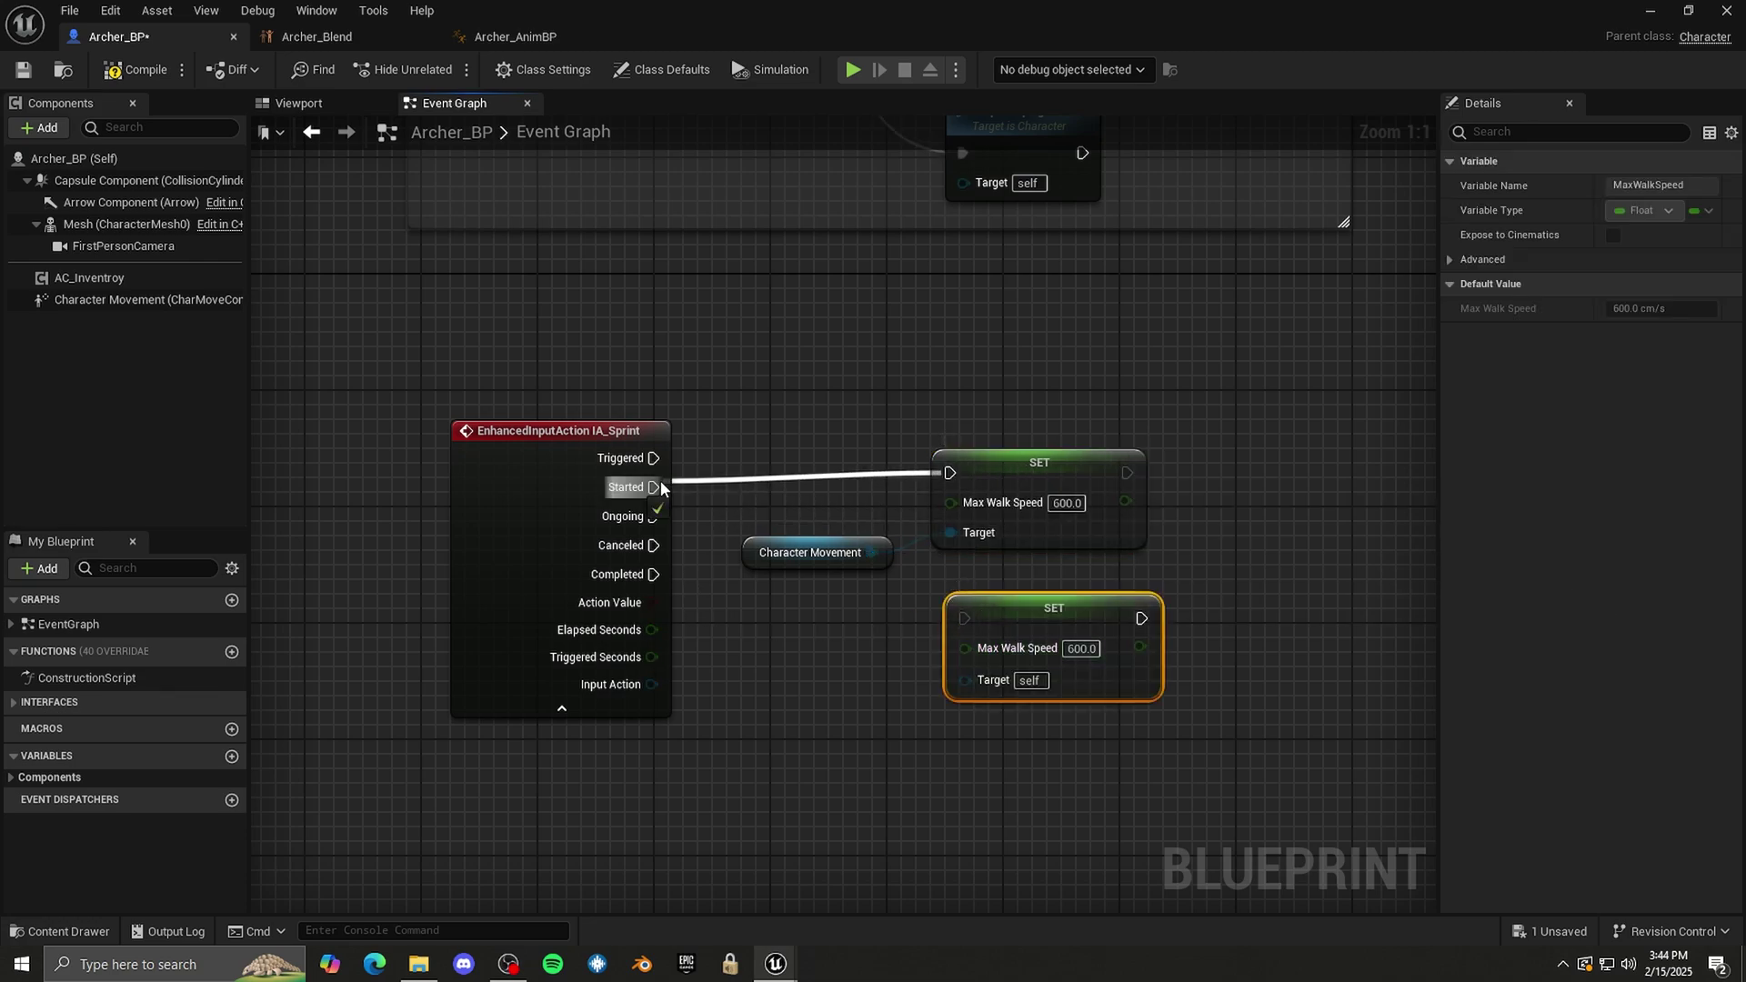
pyautogui.moveTo(1043, 475); pyautogui.dragTo(1043, 491)
pyautogui.moveTo(653, 573); pyautogui.dragTo(880, 641)
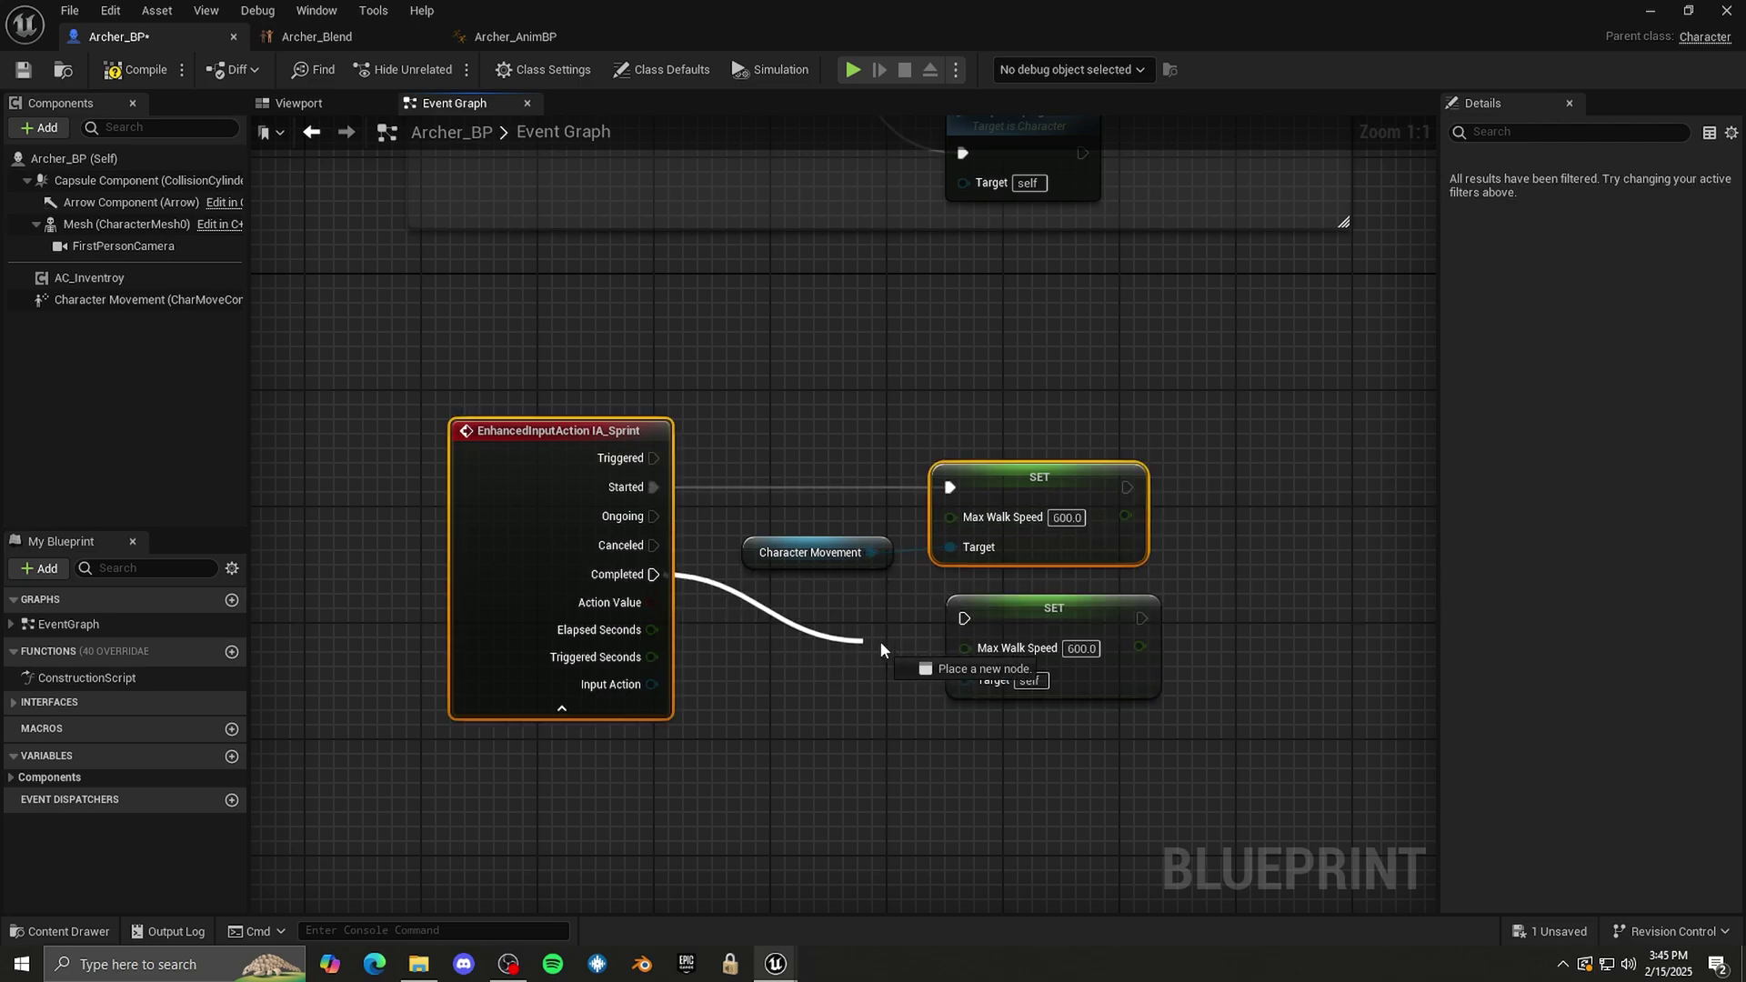
pyautogui.moveTo(1024, 622); pyautogui.dragTo(1008, 620)
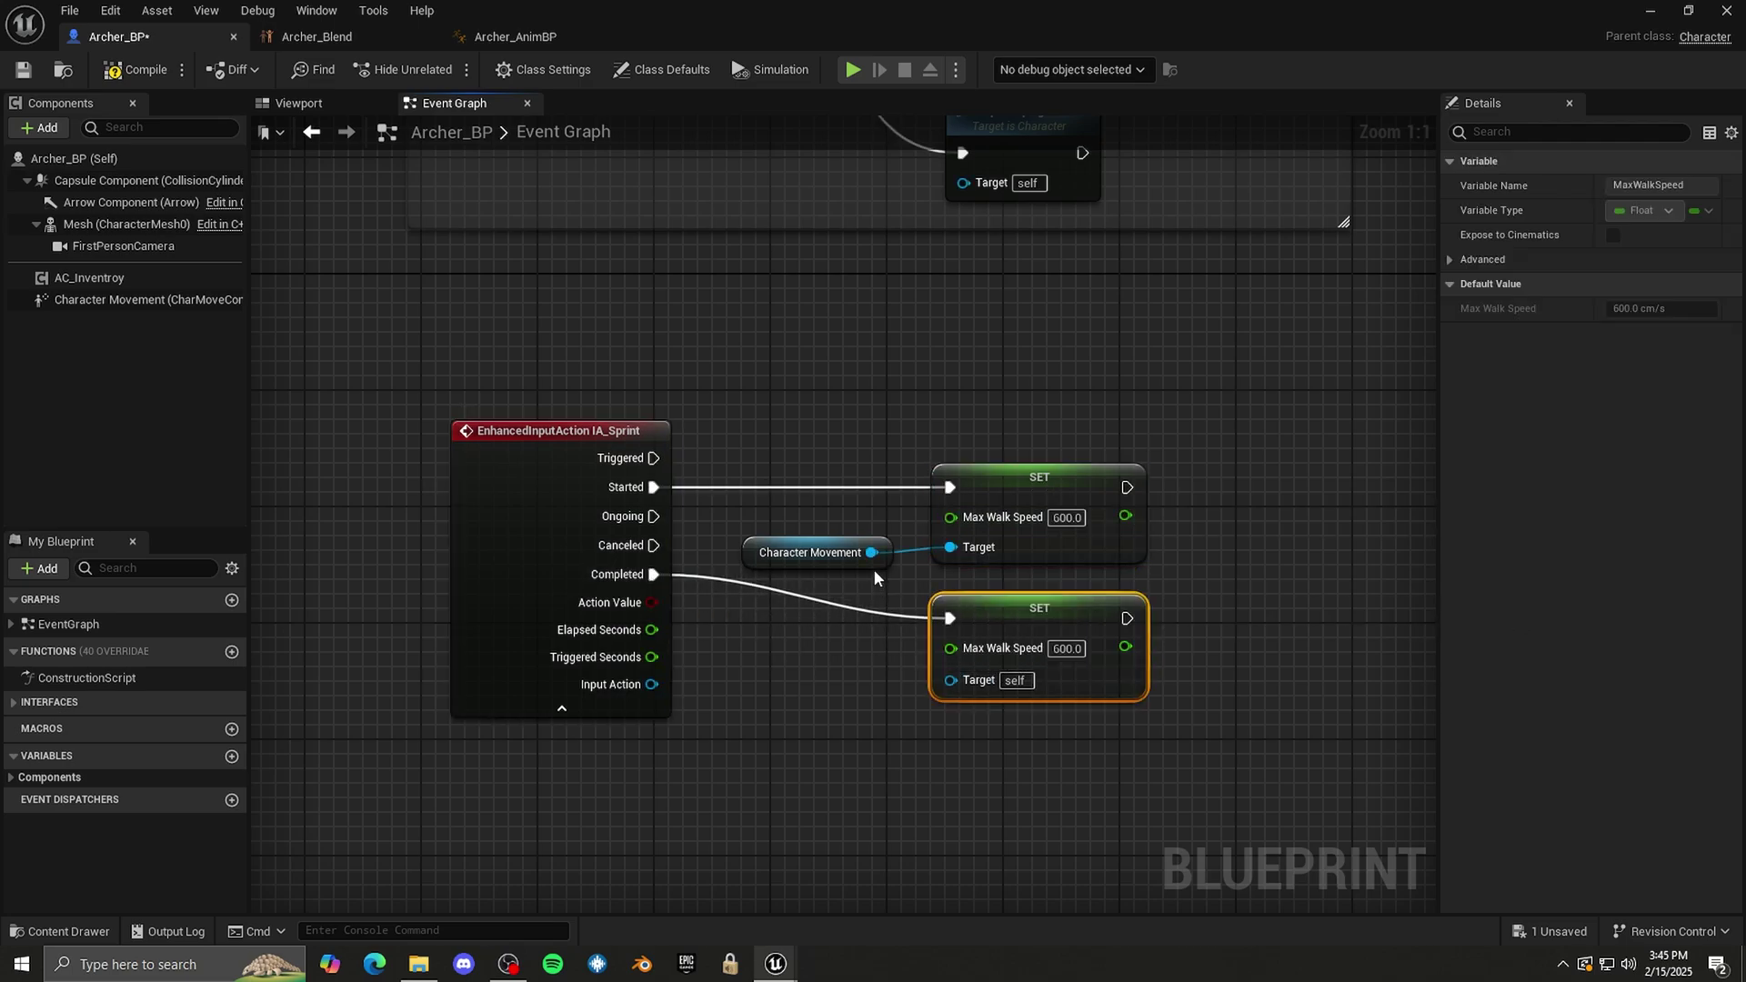
pyautogui.moveTo(871, 552); pyautogui.dragTo(948, 683)
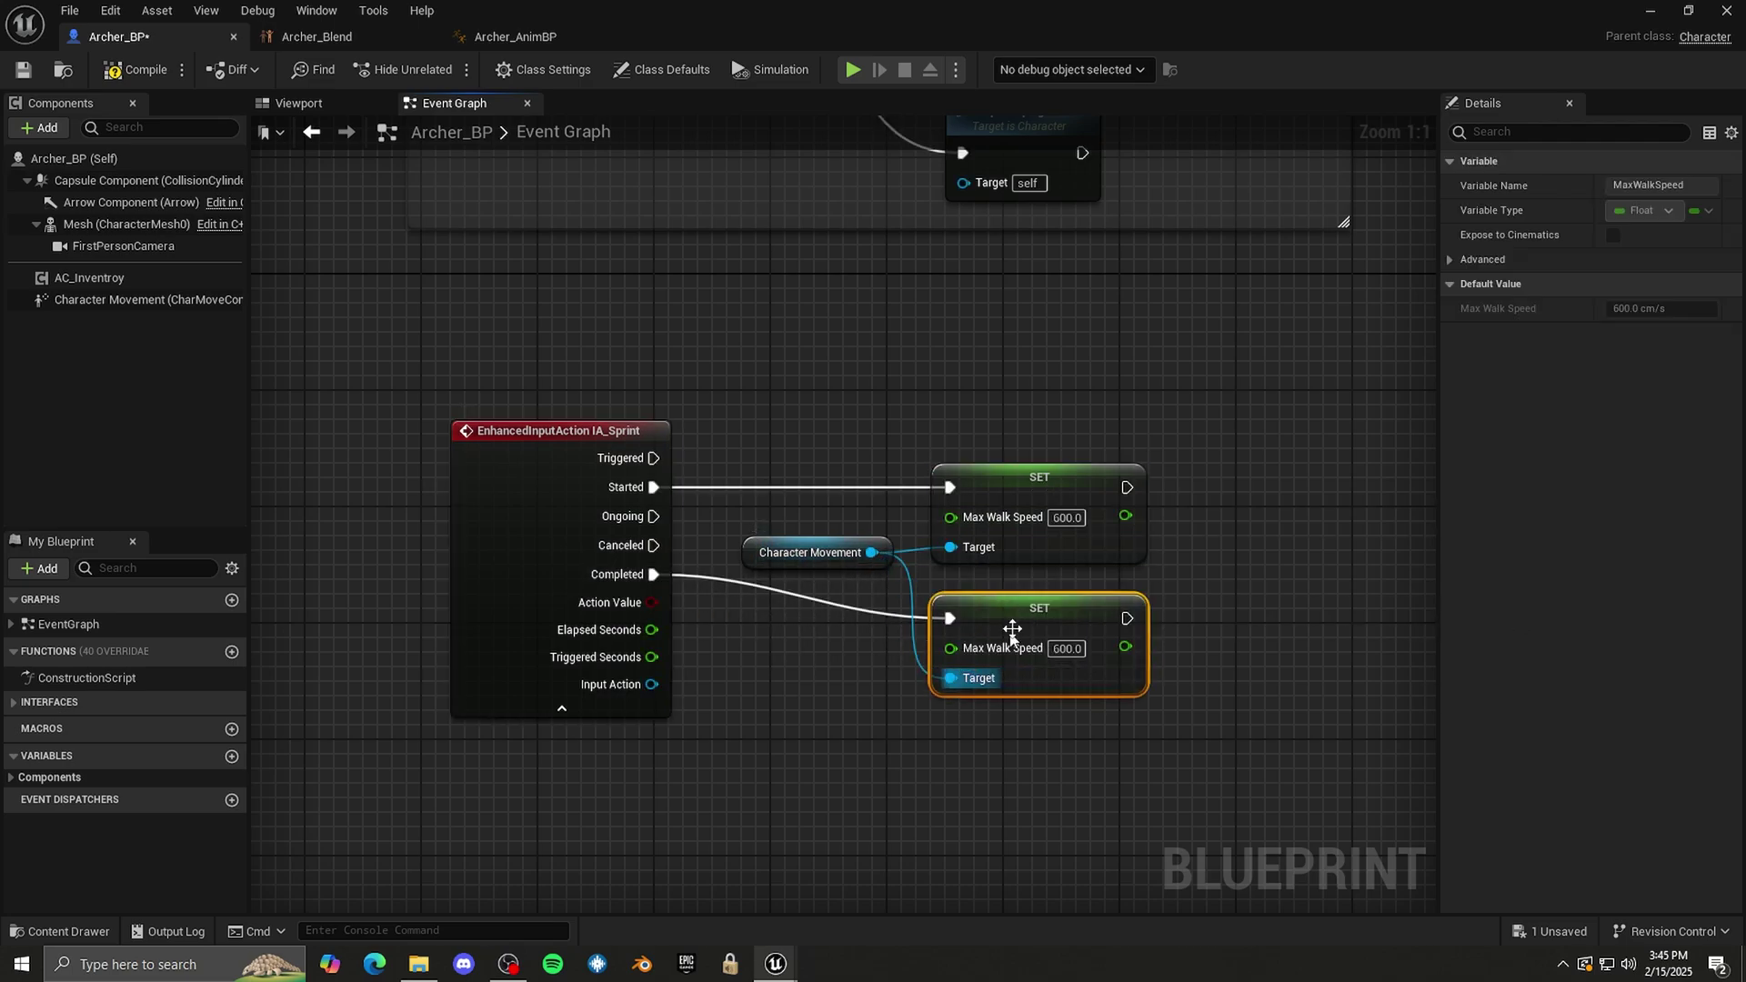
# - Place Character Movement between the two Set nodes, set the Completed node's Max Walk Speed to 175, and play-test the level
pyautogui.moveTo(810, 552); pyautogui.dragTo(1001, 596)
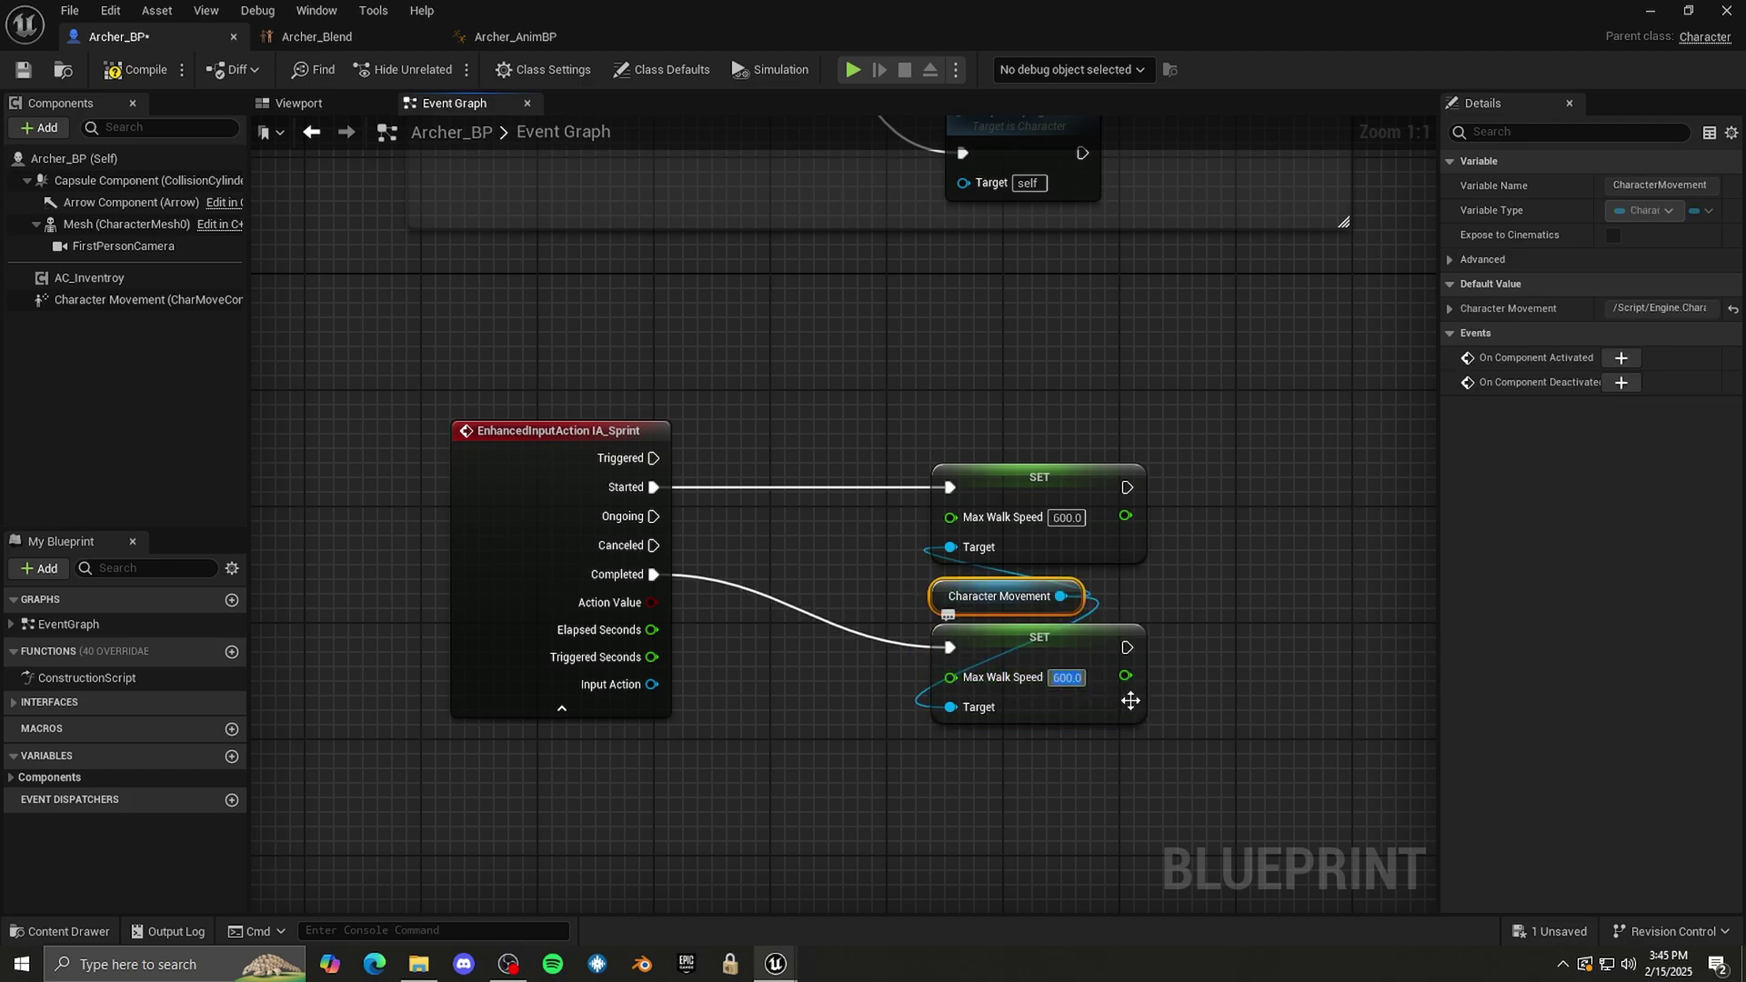
pyautogui.write('1')
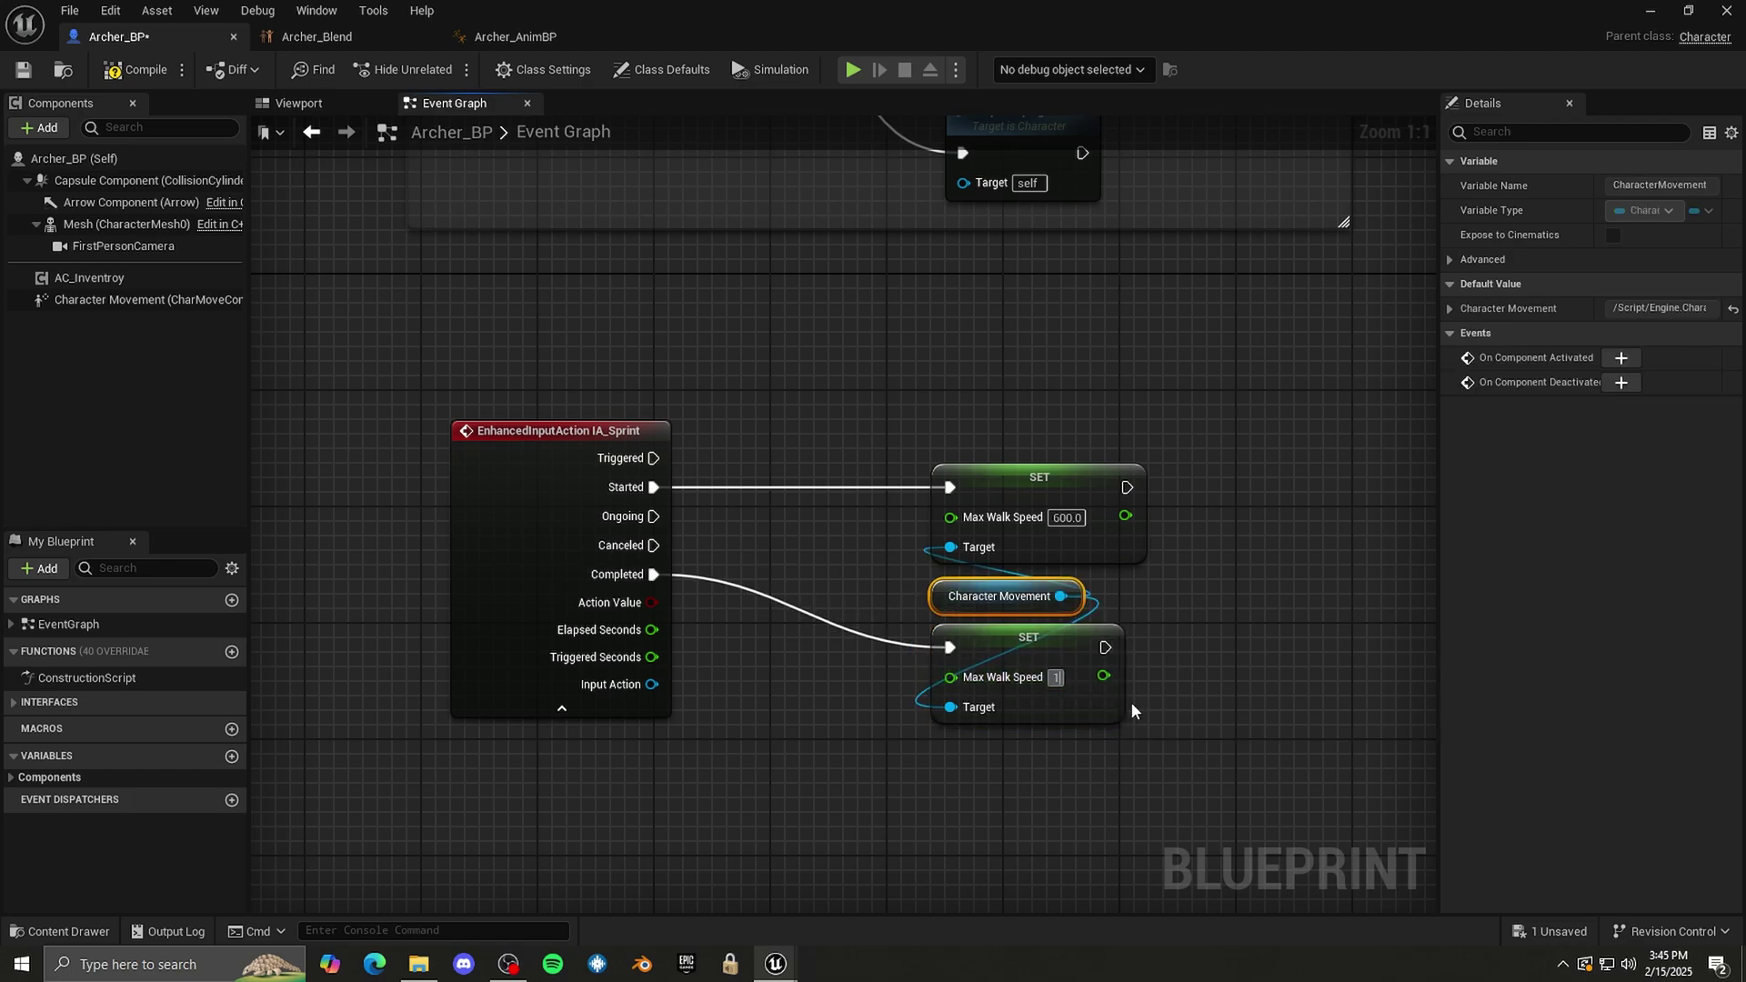
pyautogui.write('75')
pyautogui.press('Return')
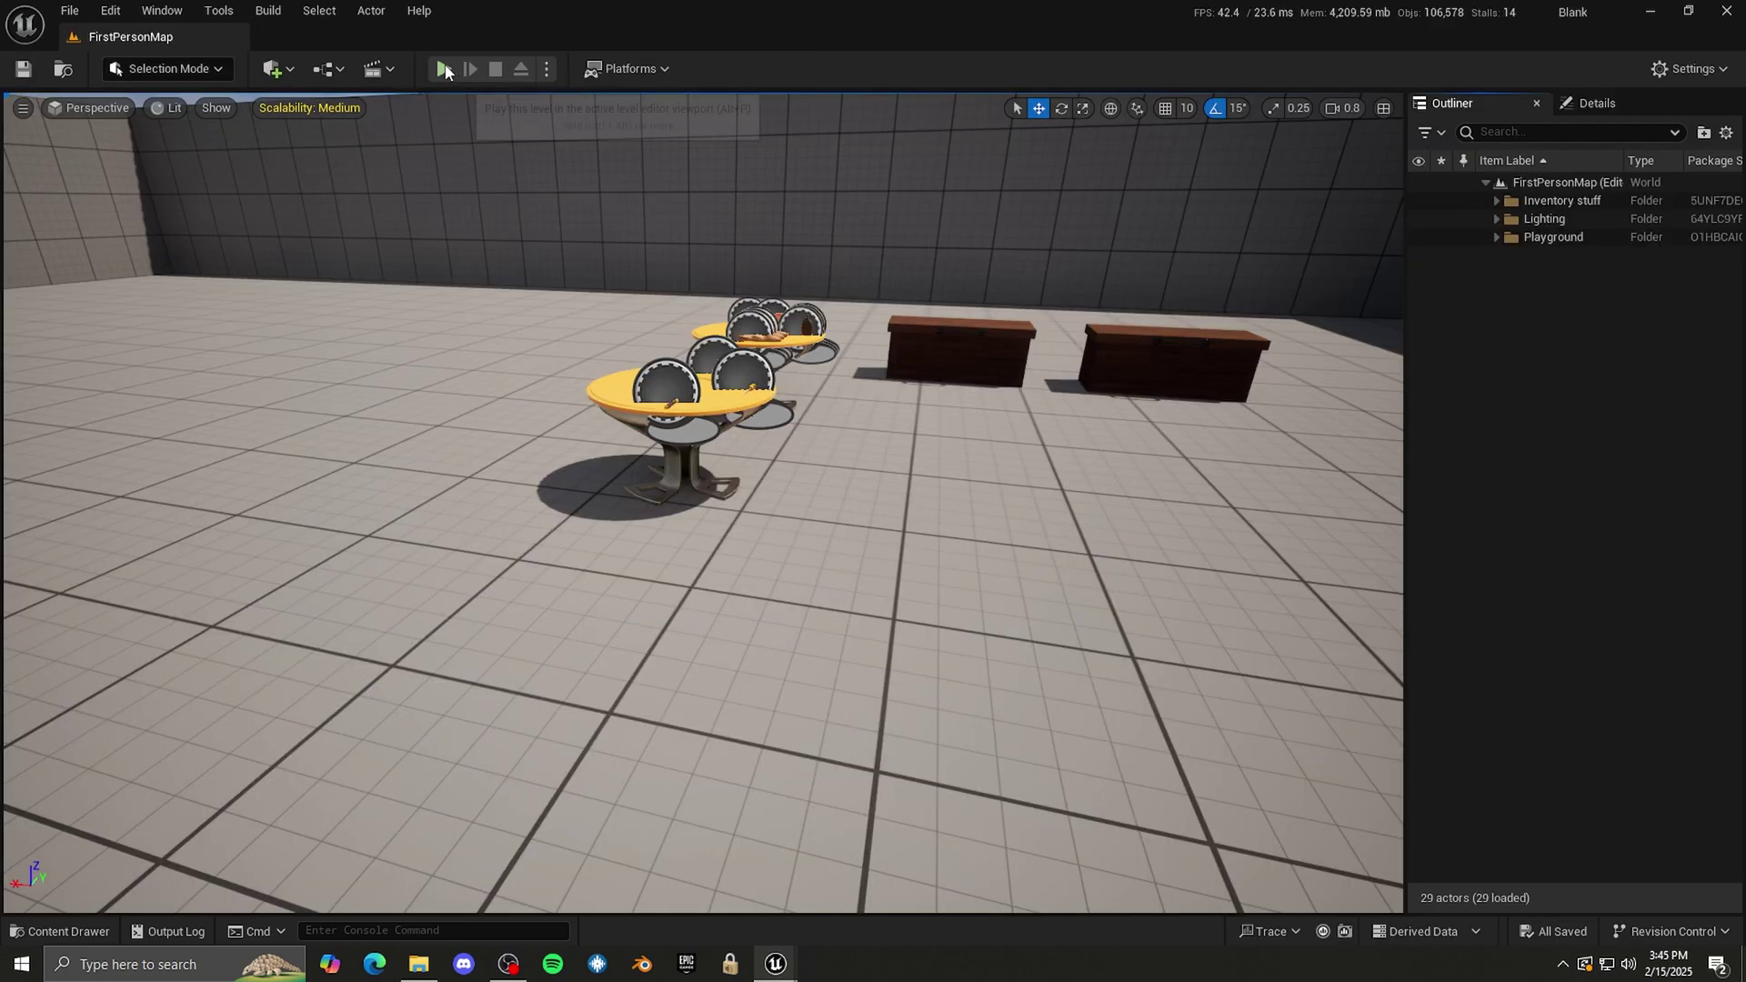
pyautogui.click(446, 69)
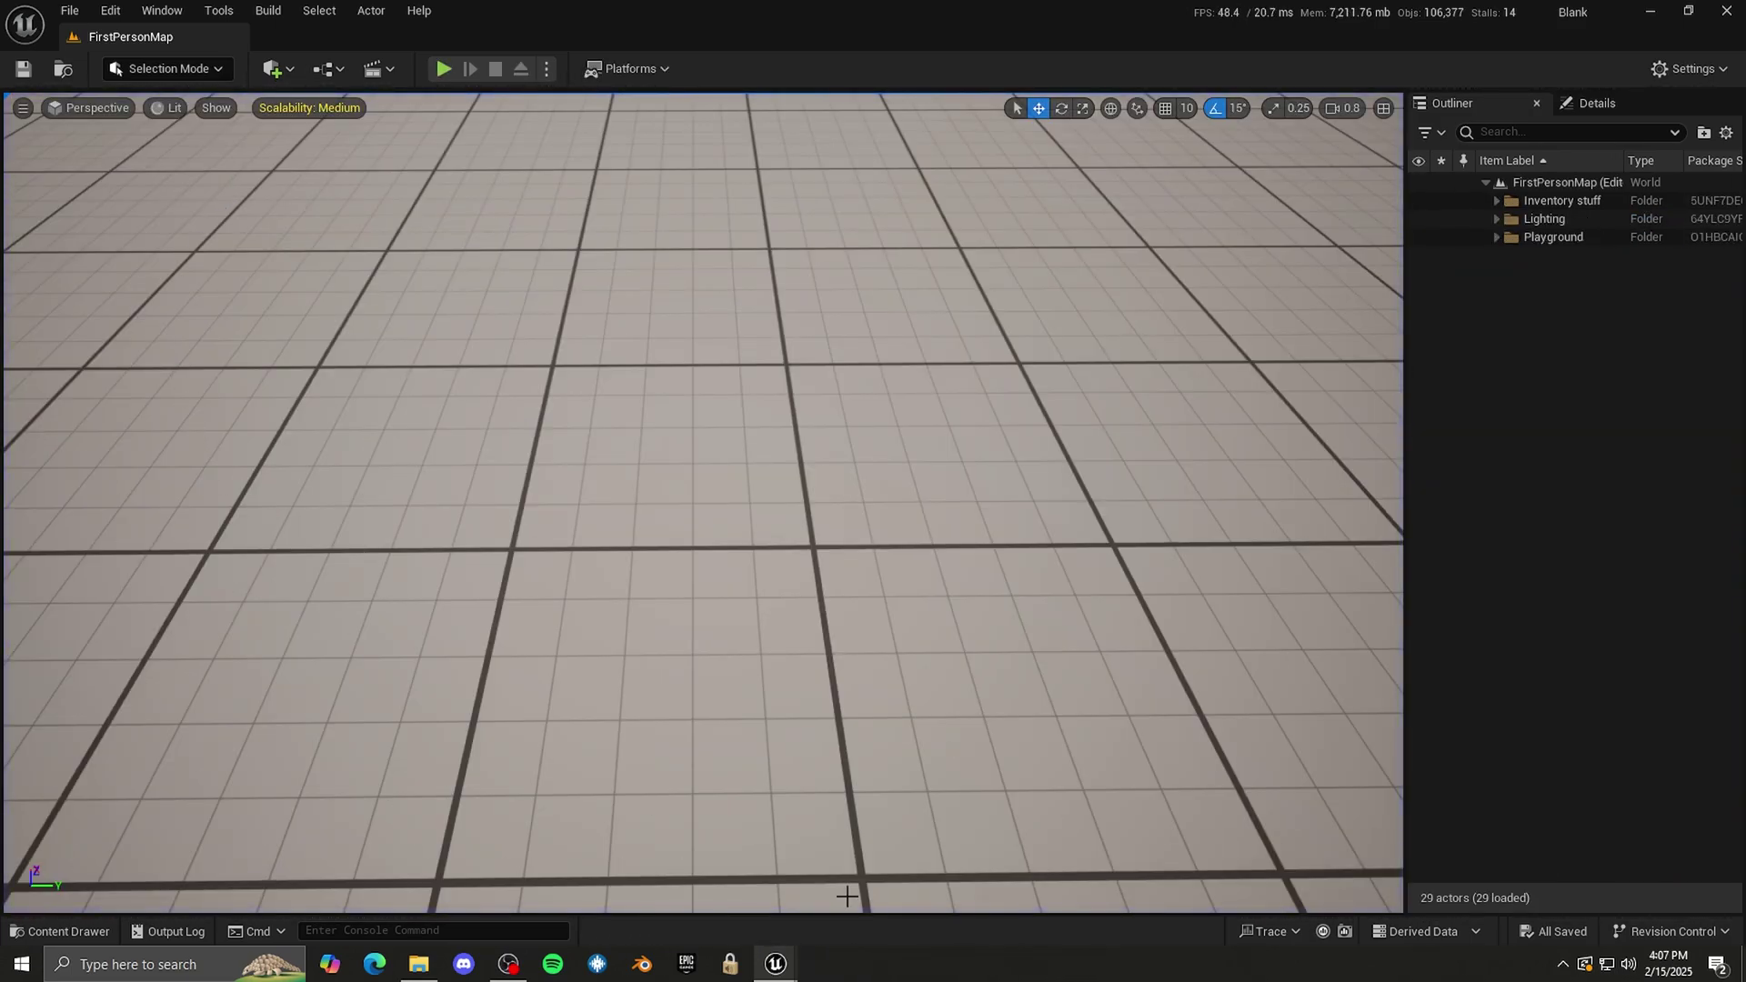
# - Add a Spring Arm component under the Mesh in Archer_BP and a Camera component under the Spring Arm
pyautogui.moveTo(784, 974)
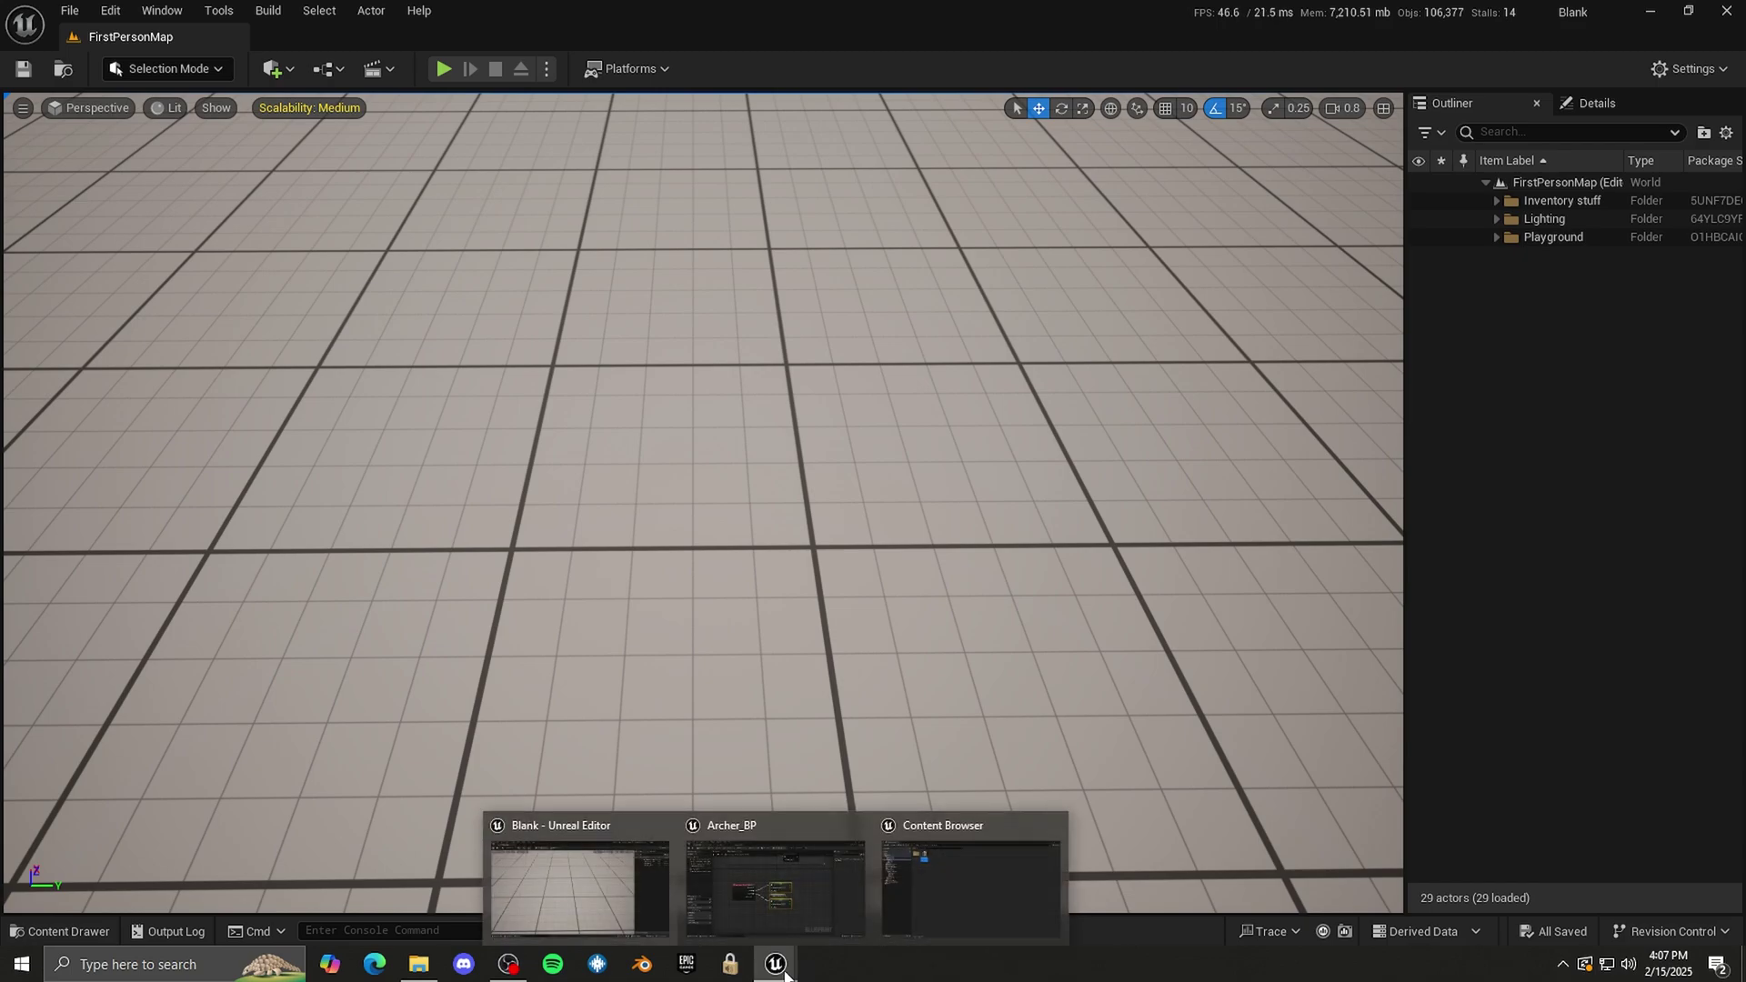
pyautogui.click(830, 902)
pyautogui.moveTo(816, 813); pyautogui.dragTo(816, 717, button='right')
pyautogui.click(306, 103)
pyautogui.moveTo(482, 440); pyautogui.dragTo(545, 455, button='right')
pyautogui.click(105, 228)
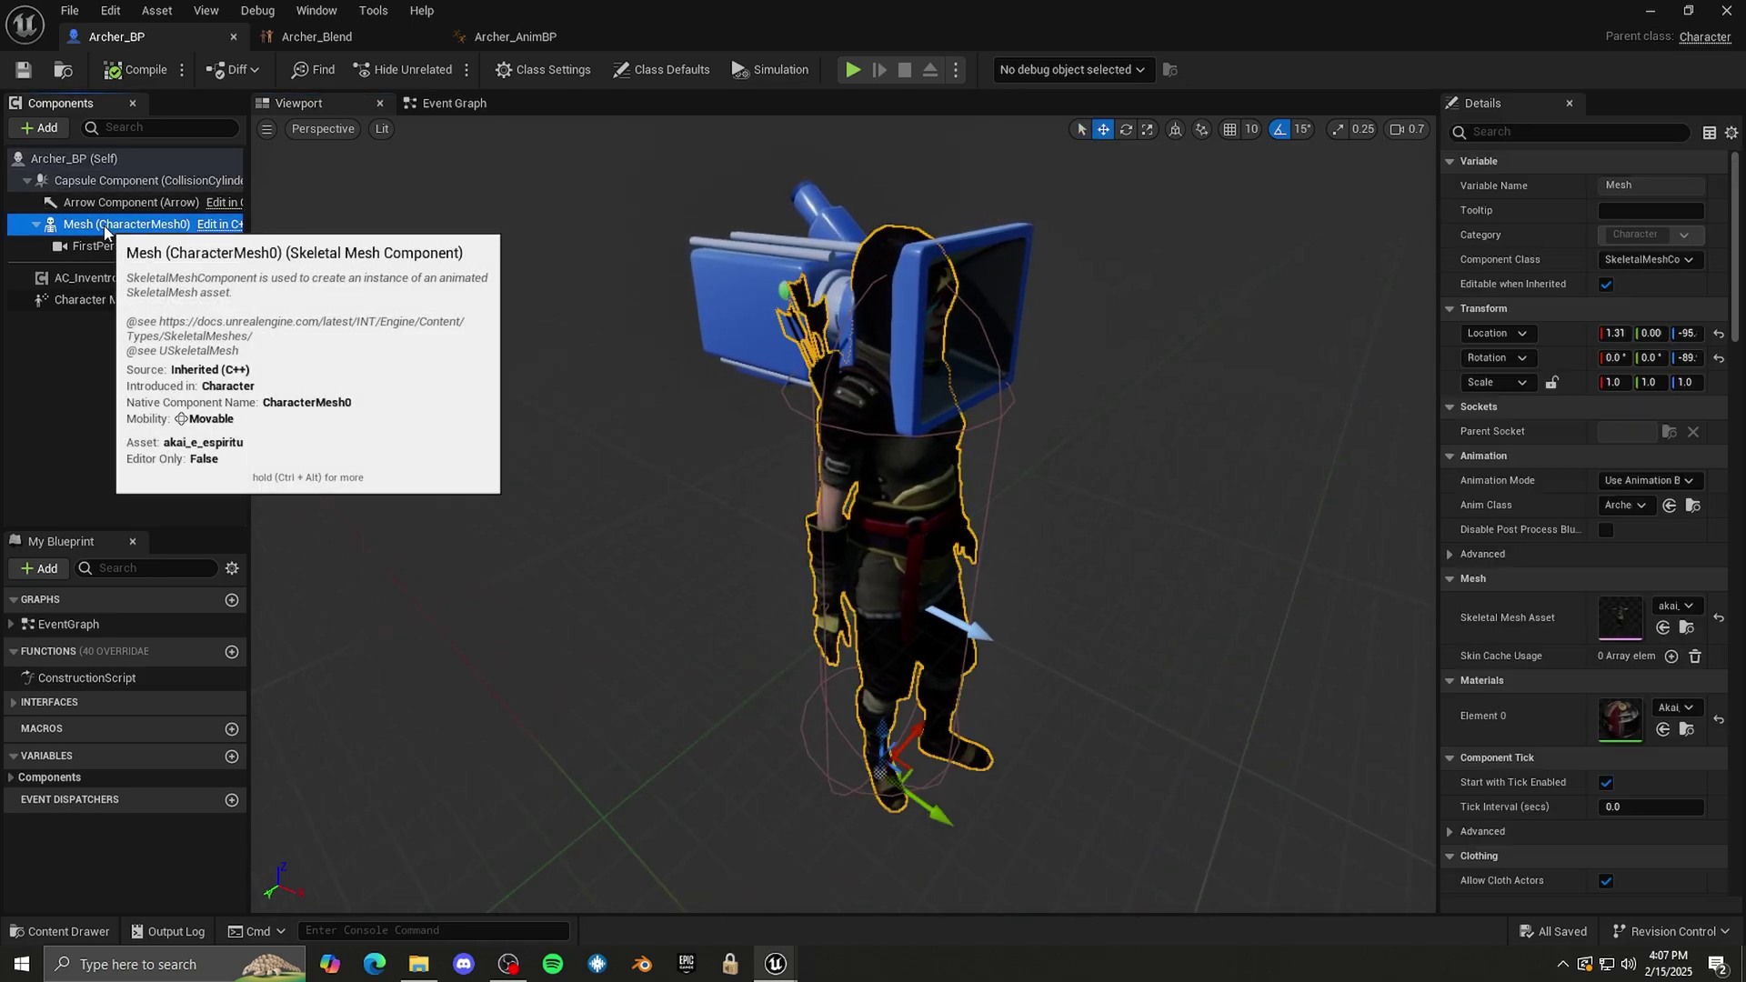
pyautogui.click(28, 128)
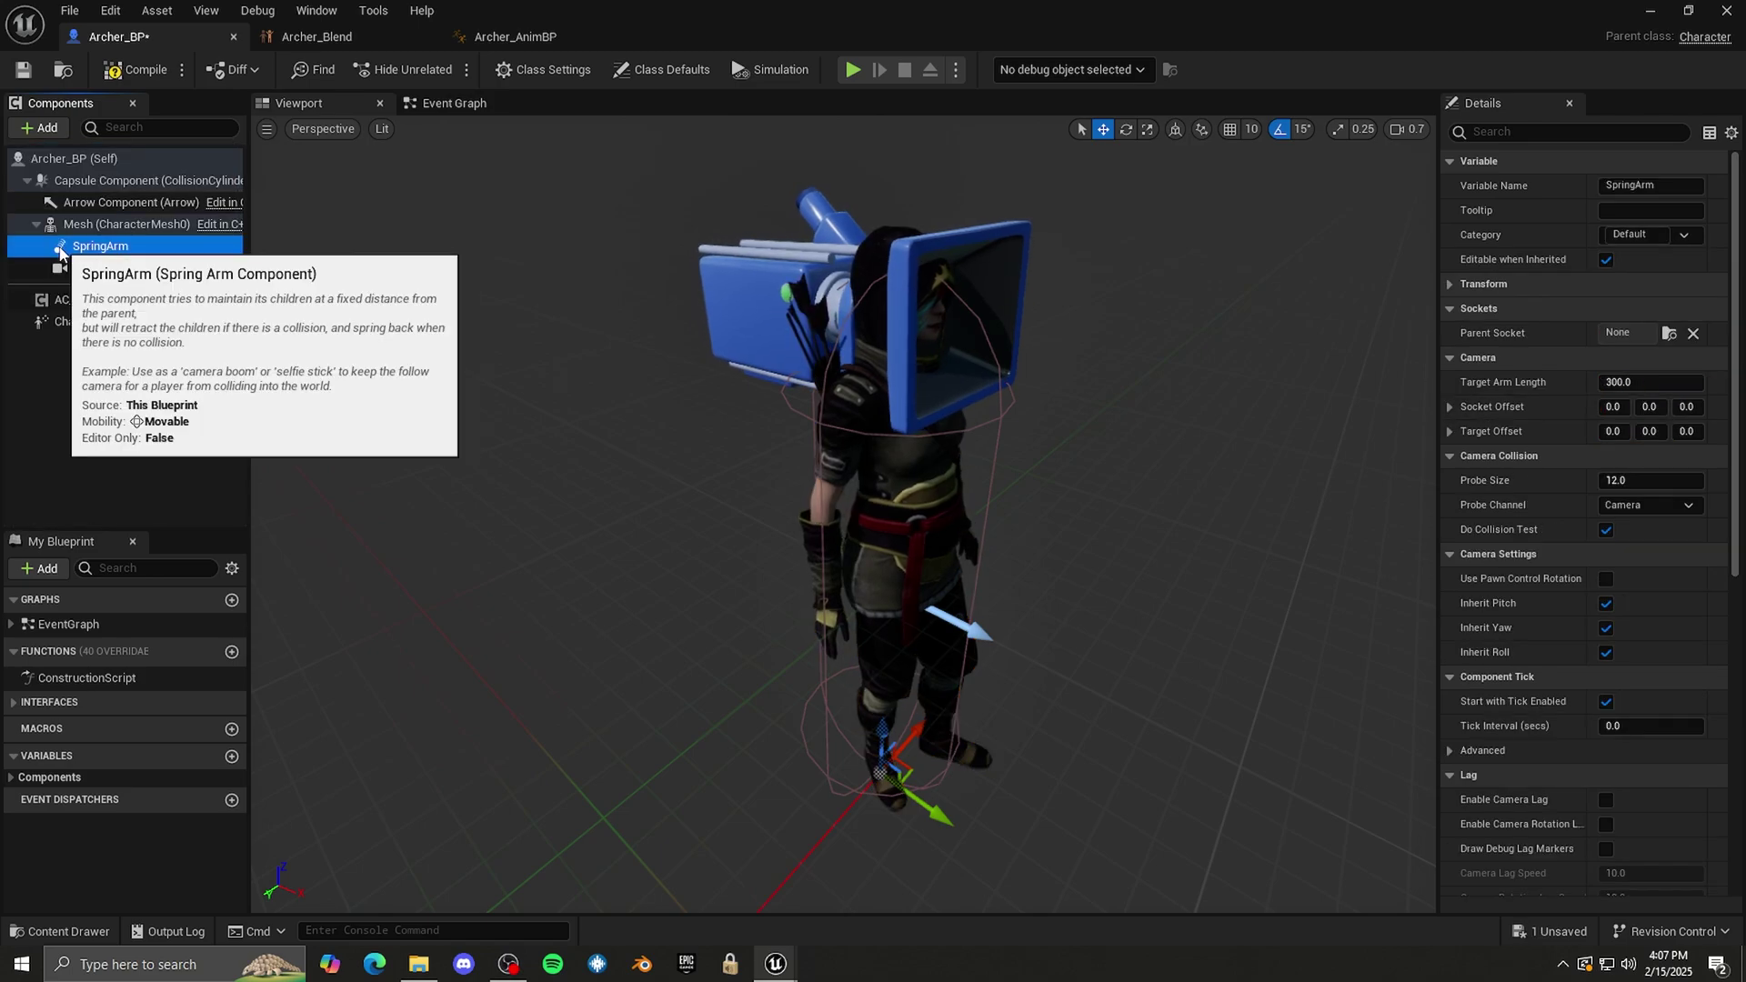
pyautogui.click(41, 128)
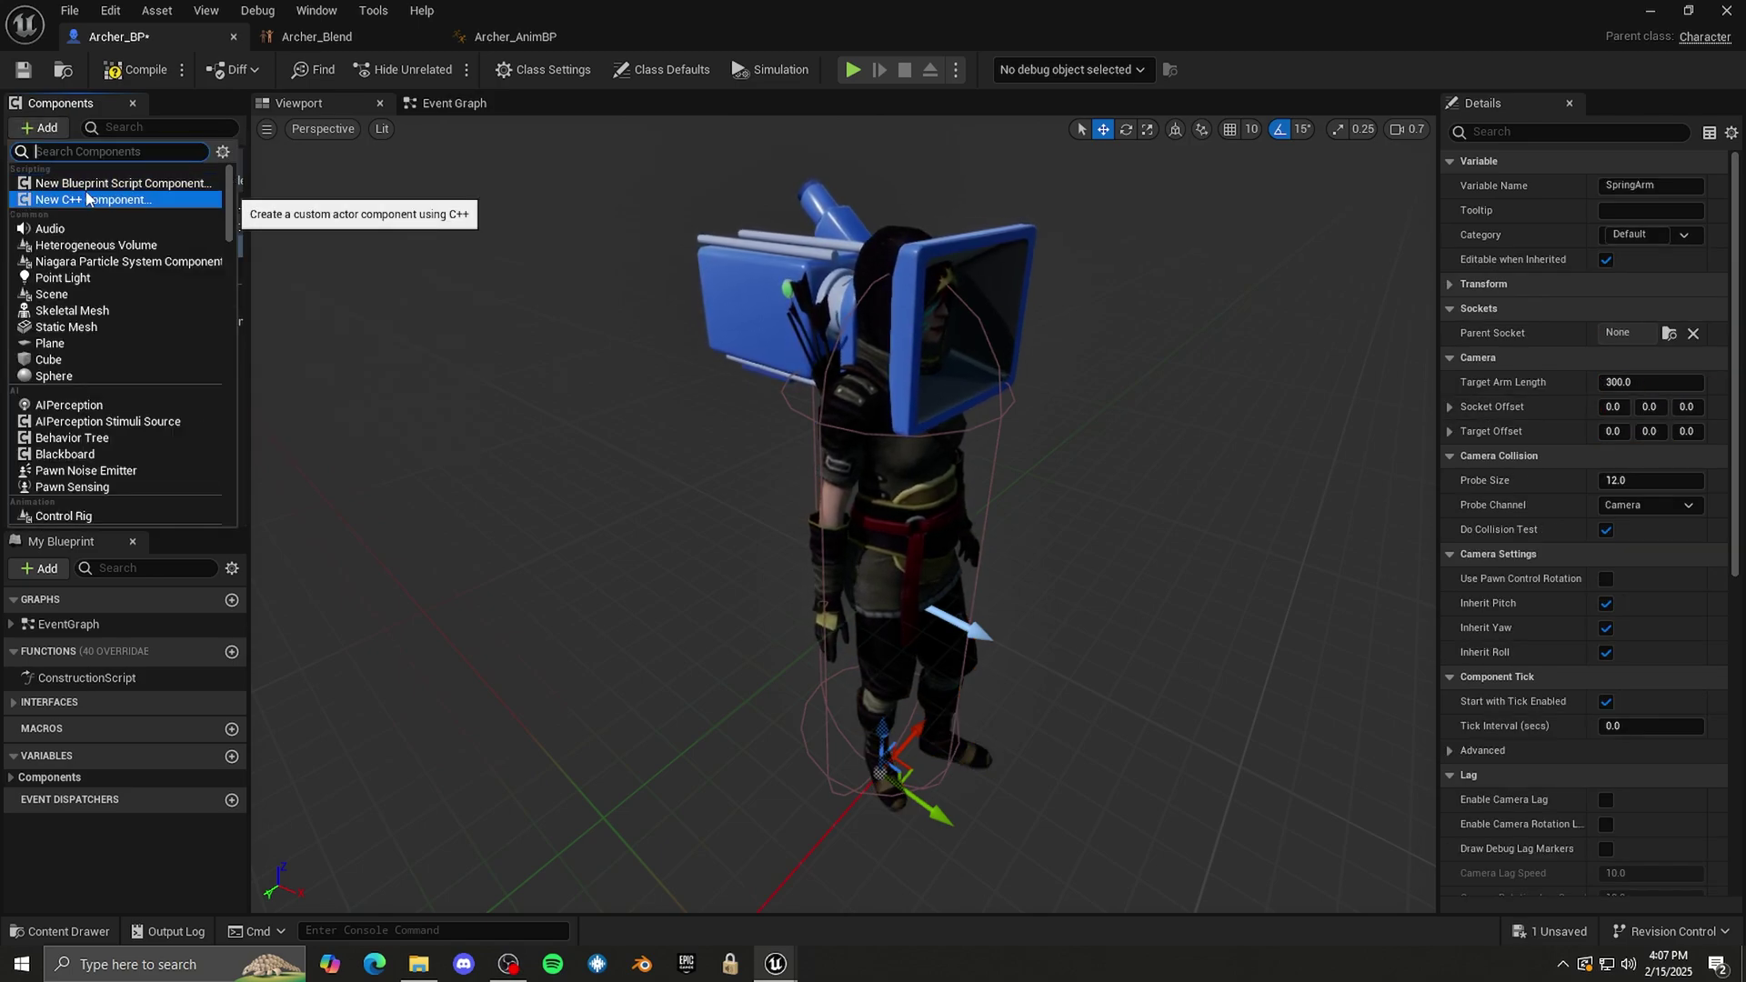
pyautogui.press('Escape')
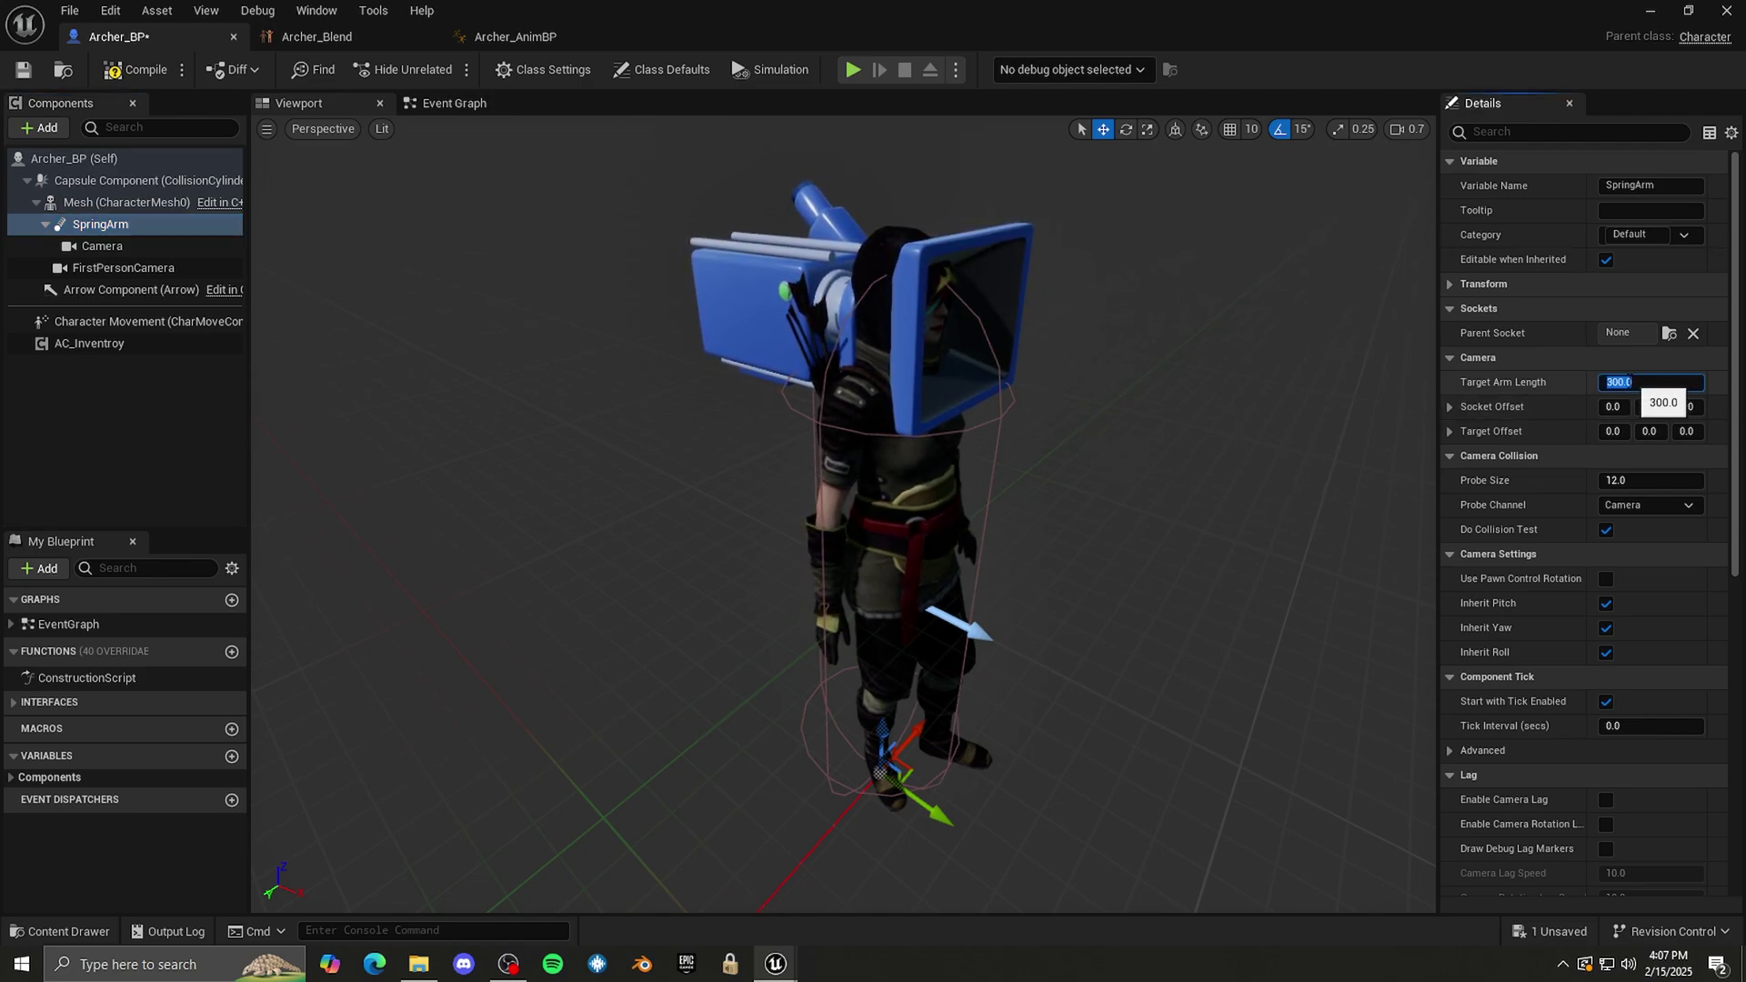
# - Rotate the SpringArm so its camera sits behind the archer, and raise it to the character's upper body
pyautogui.moveTo(801, 346); pyautogui.dragTo(806, 400, button='right')
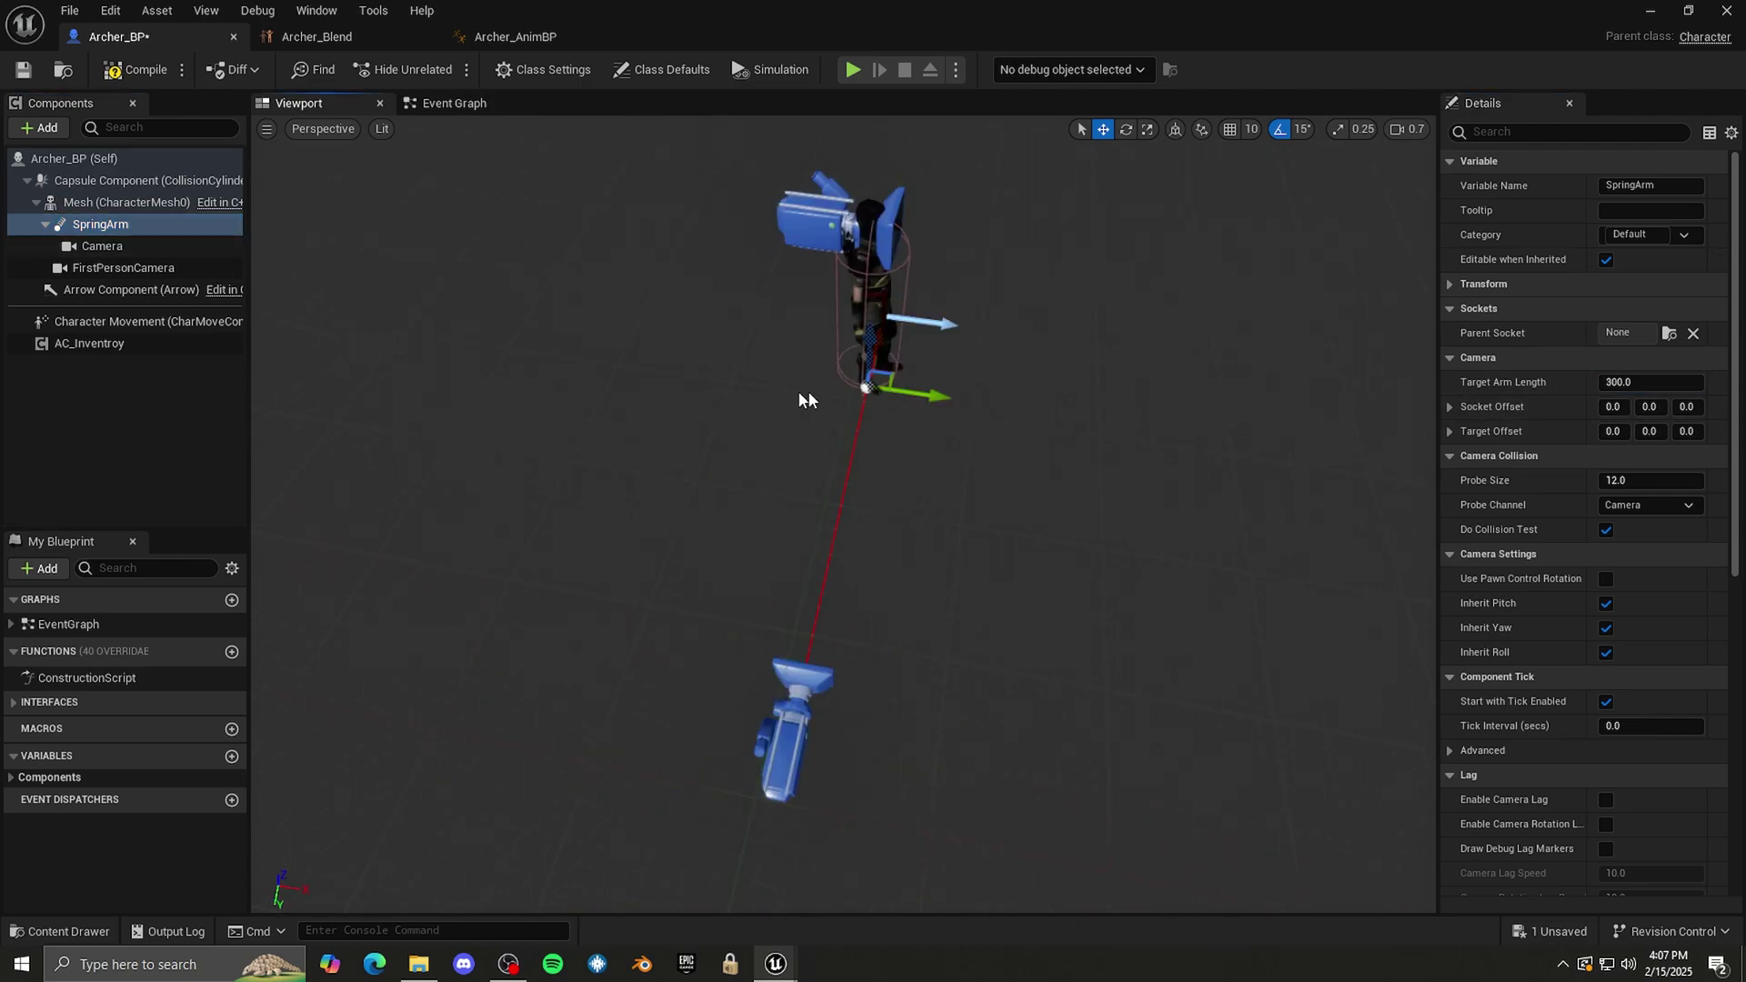
pyautogui.press('e')
pyautogui.moveTo(938, 439); pyautogui.dragTo(864, 469)
pyautogui.moveTo(861, 519); pyautogui.dragTo(1015, 480, button='right')
pyautogui.press('w')
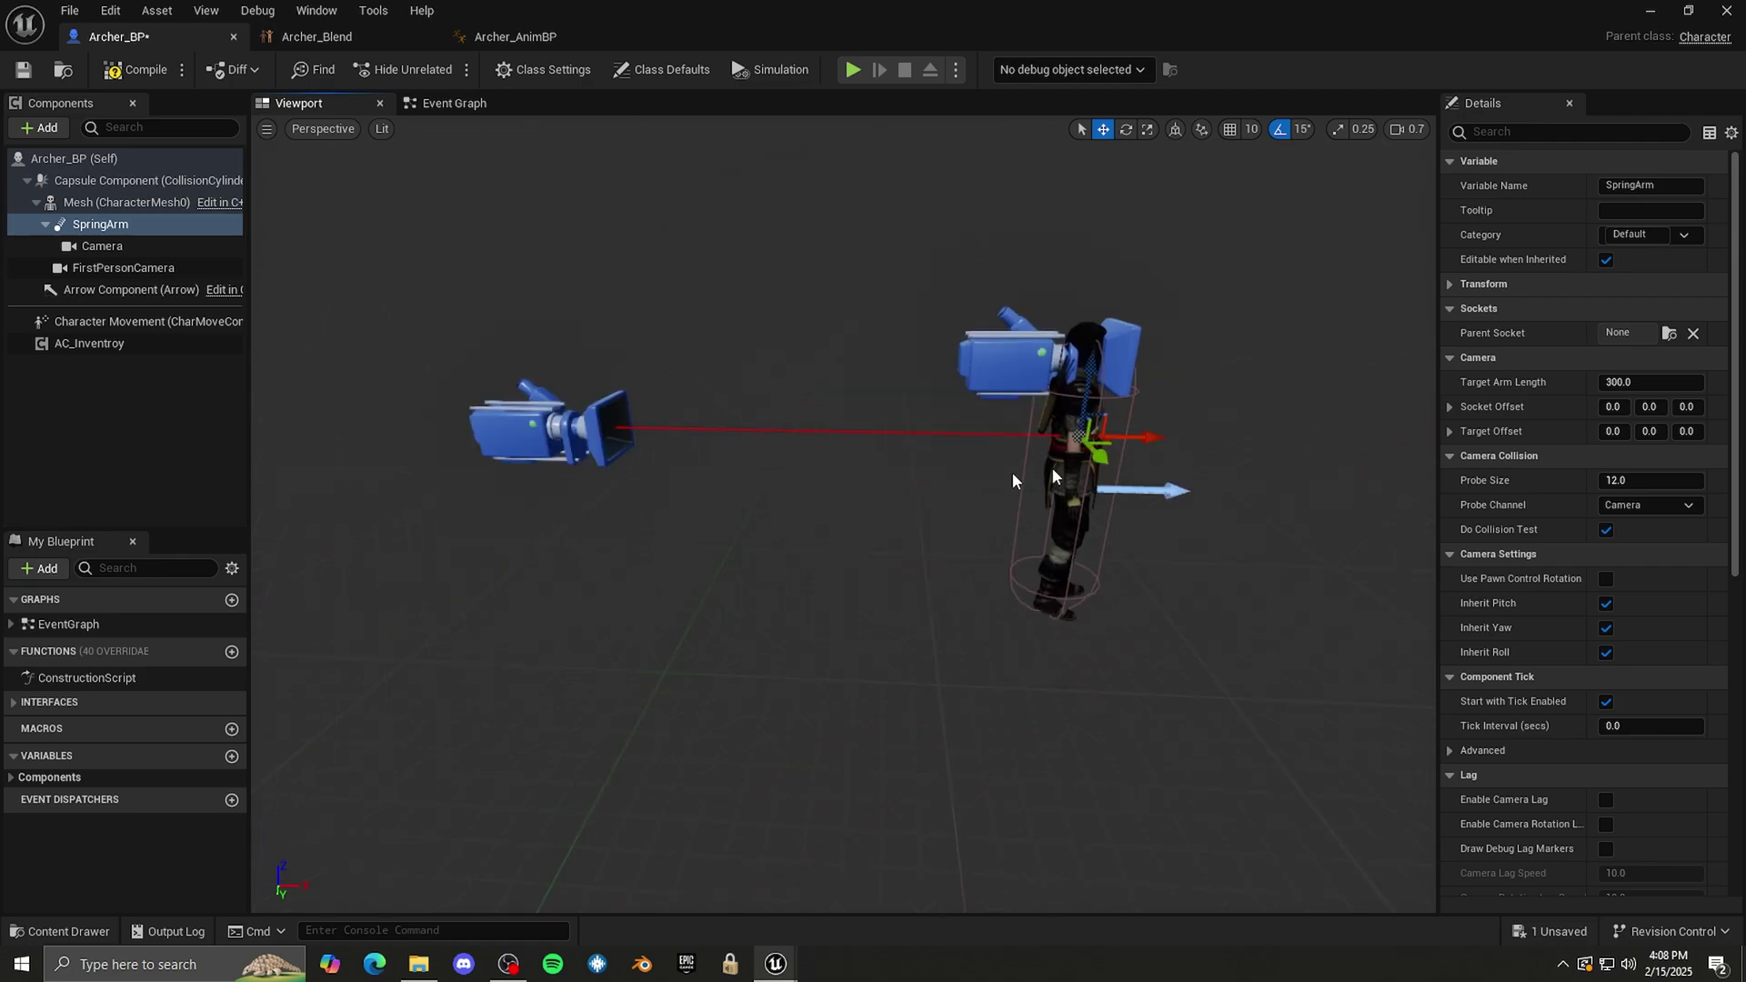
# - Set the SpringArm's Target Arm Length to 200 and enable Use Pawn Control Rotation
pyautogui.click(1628, 382)
pyautogui.write('200')
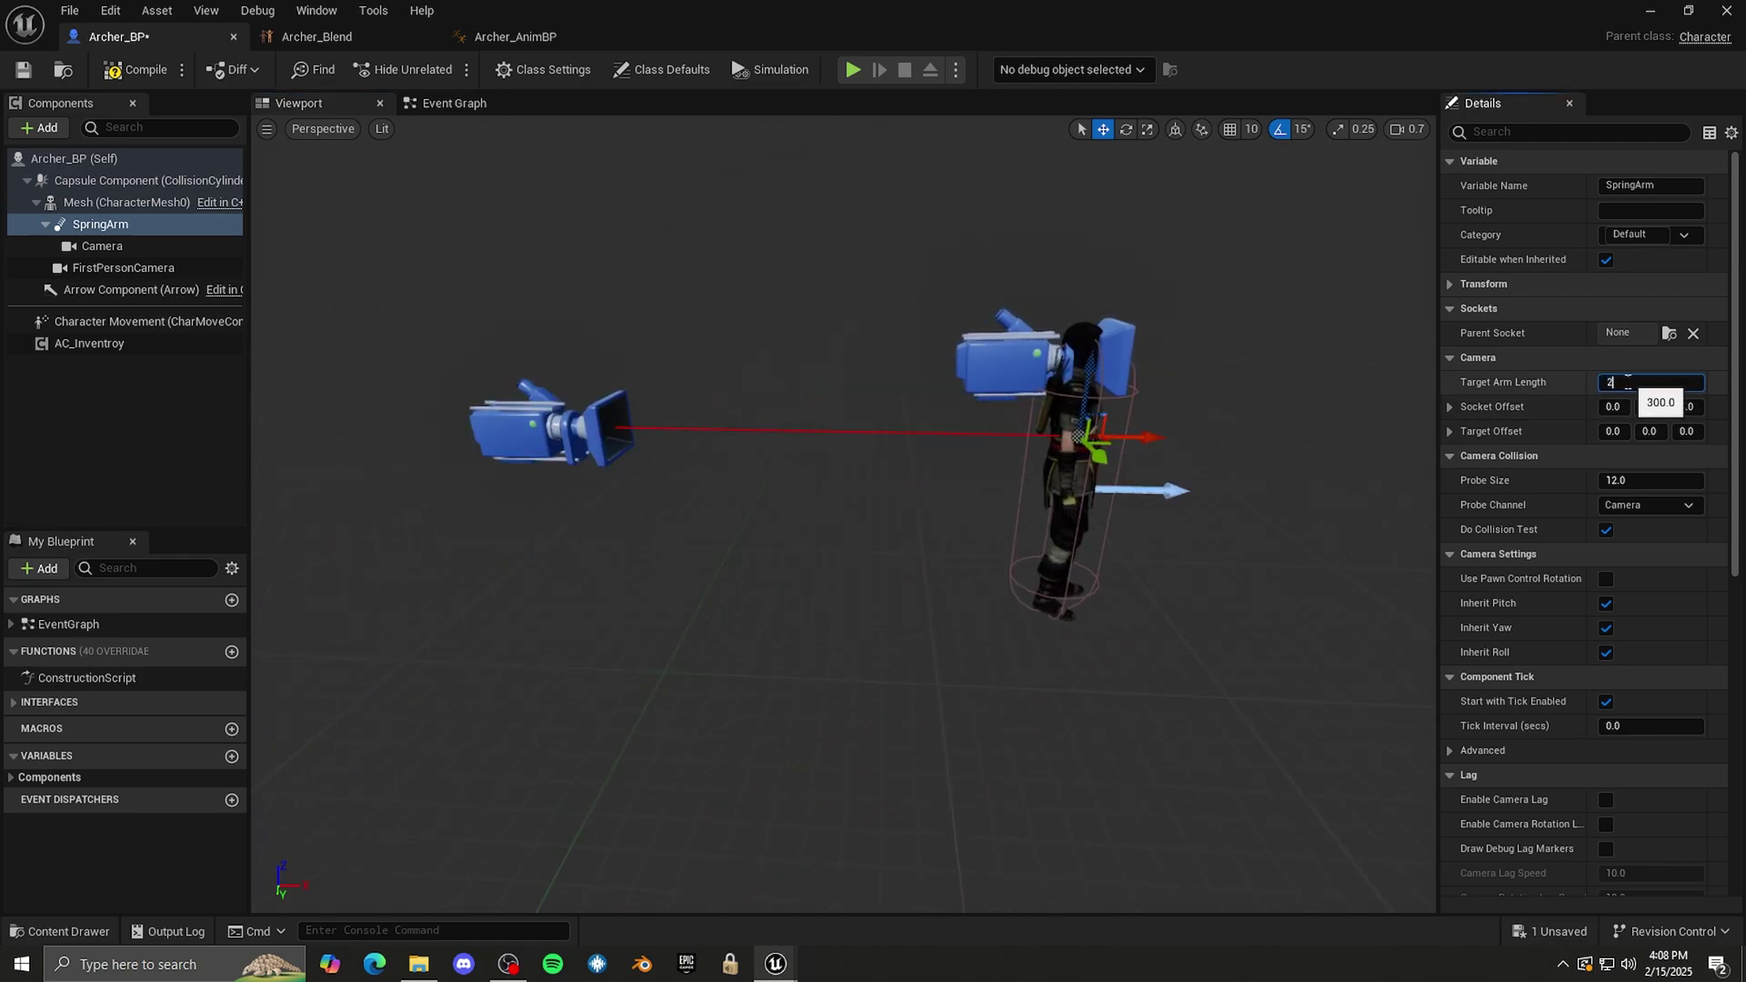
pyautogui.press('Return')
pyautogui.click(1607, 579)
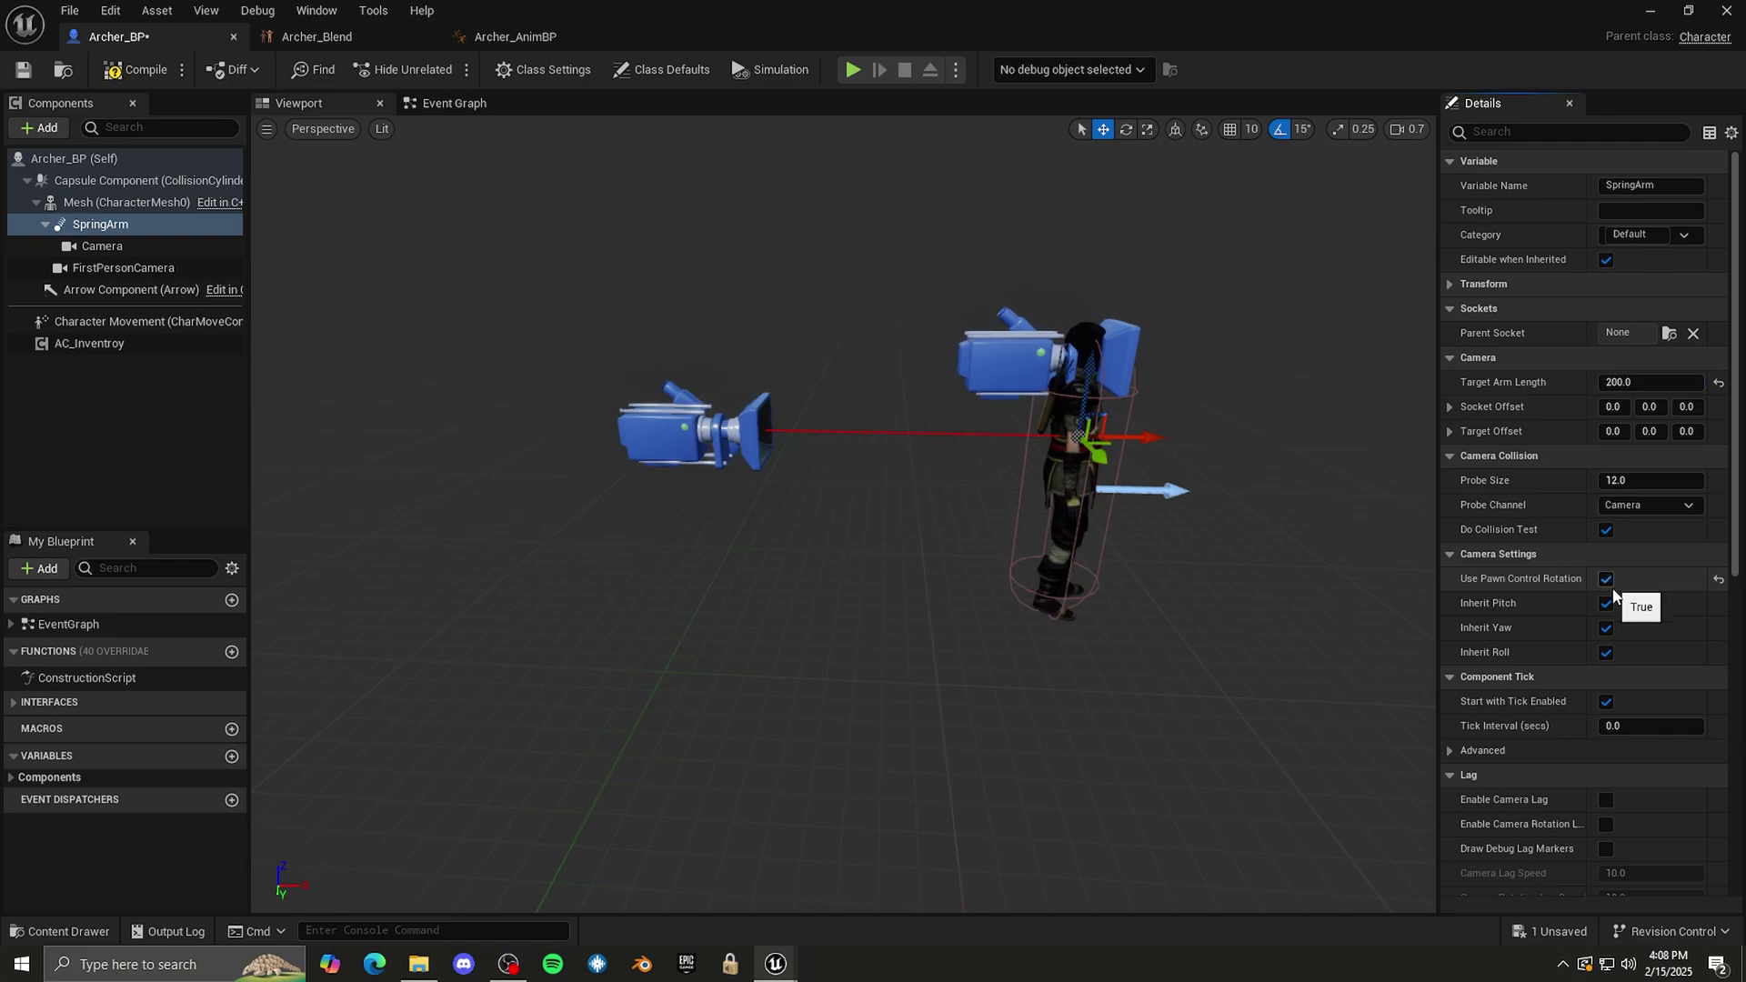
pyautogui.scroll(2, 496, 358)
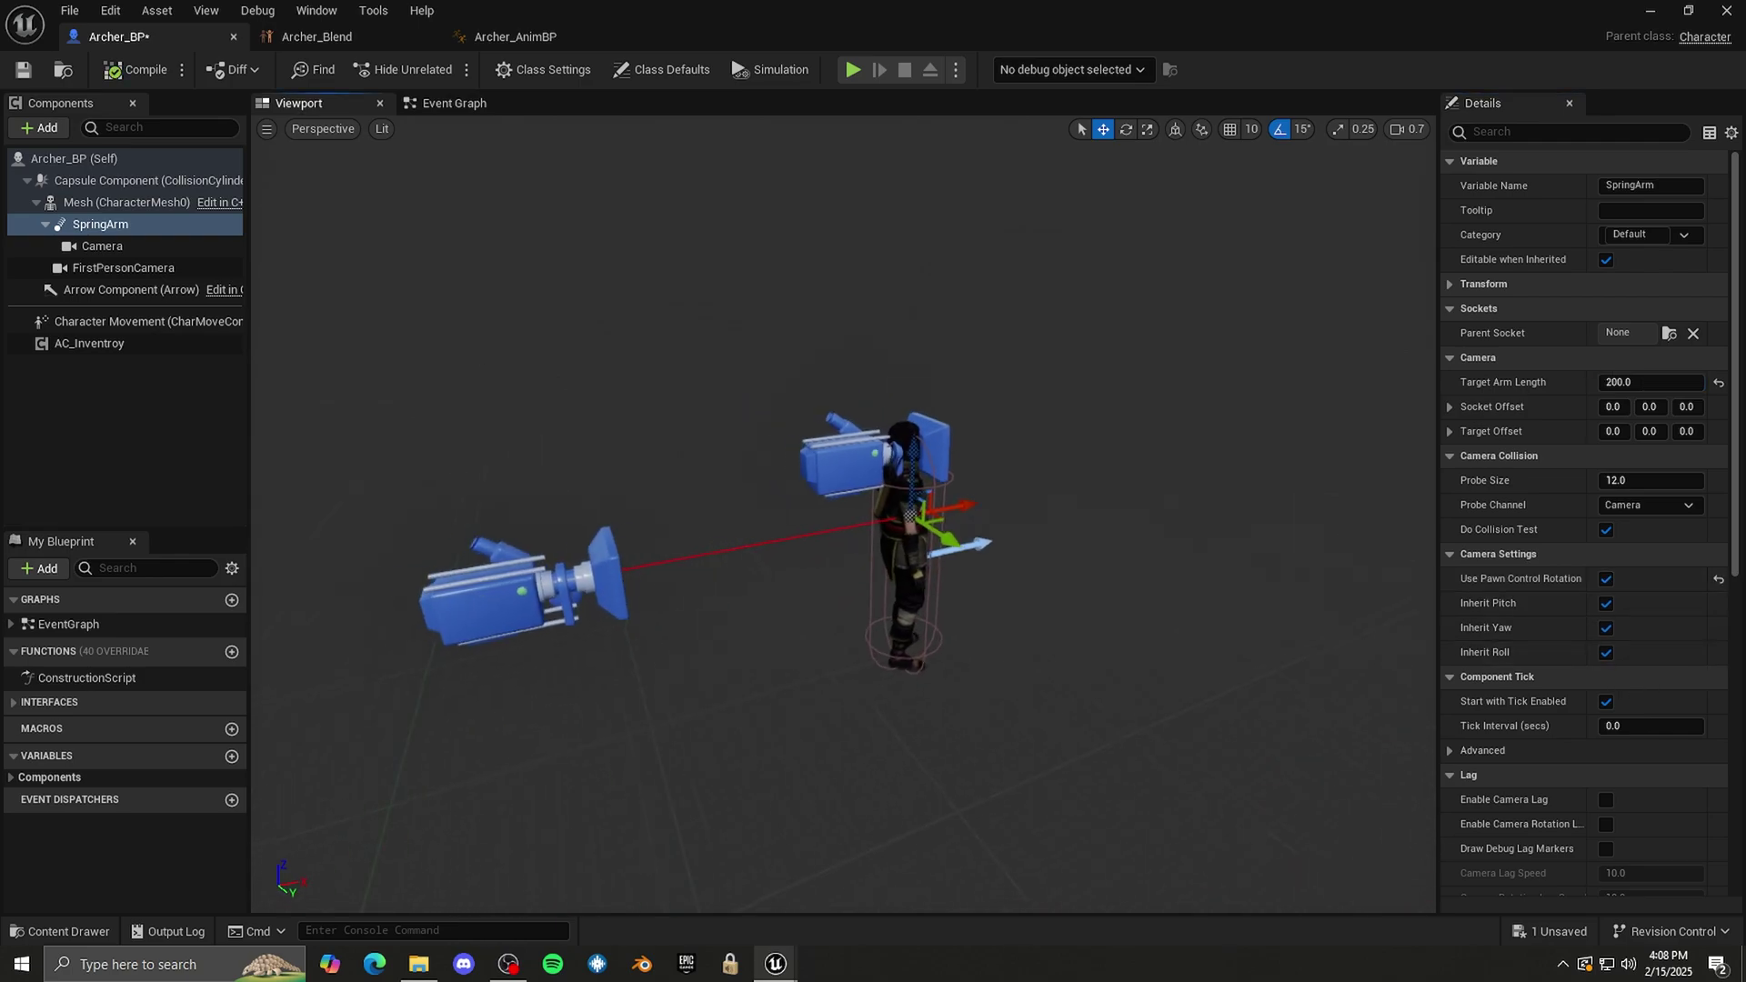
# - Place Camera and FirstPersonCamera references side by side in an empty area of the Event Graph
pyautogui.click(457, 103)
pyautogui.moveTo(831, 546); pyautogui.dragTo(733, 609, button='right')
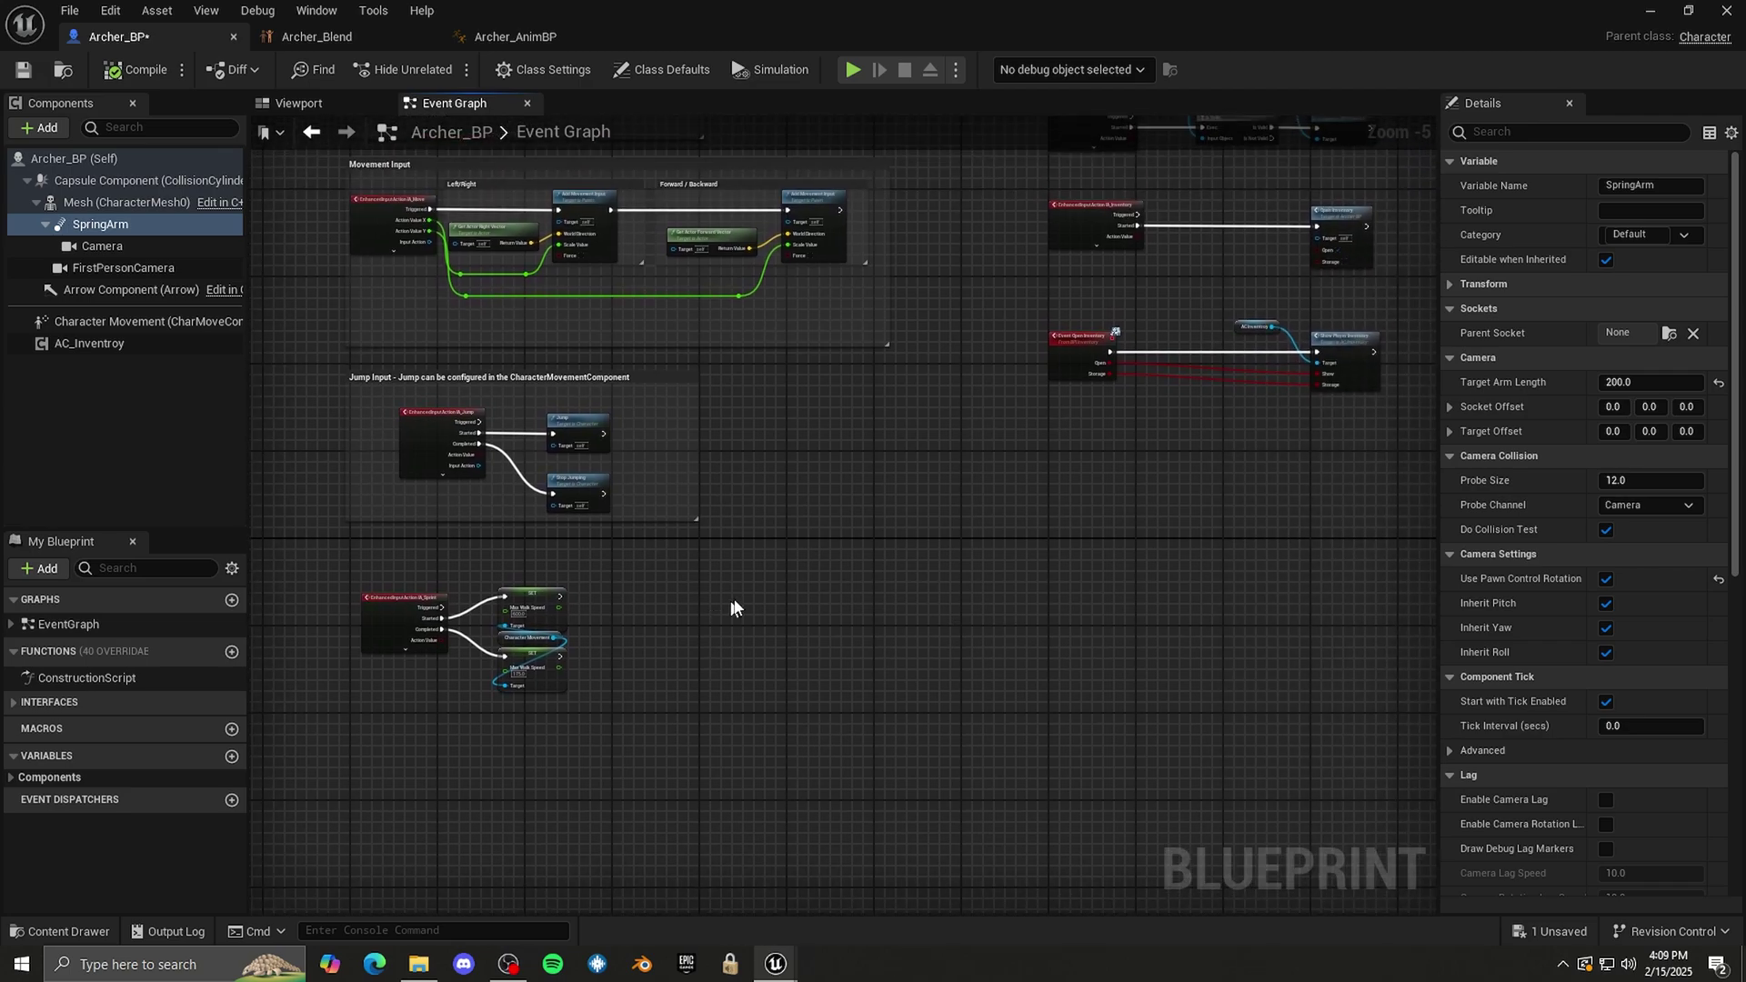
pyautogui.scroll(2, 752, 597)
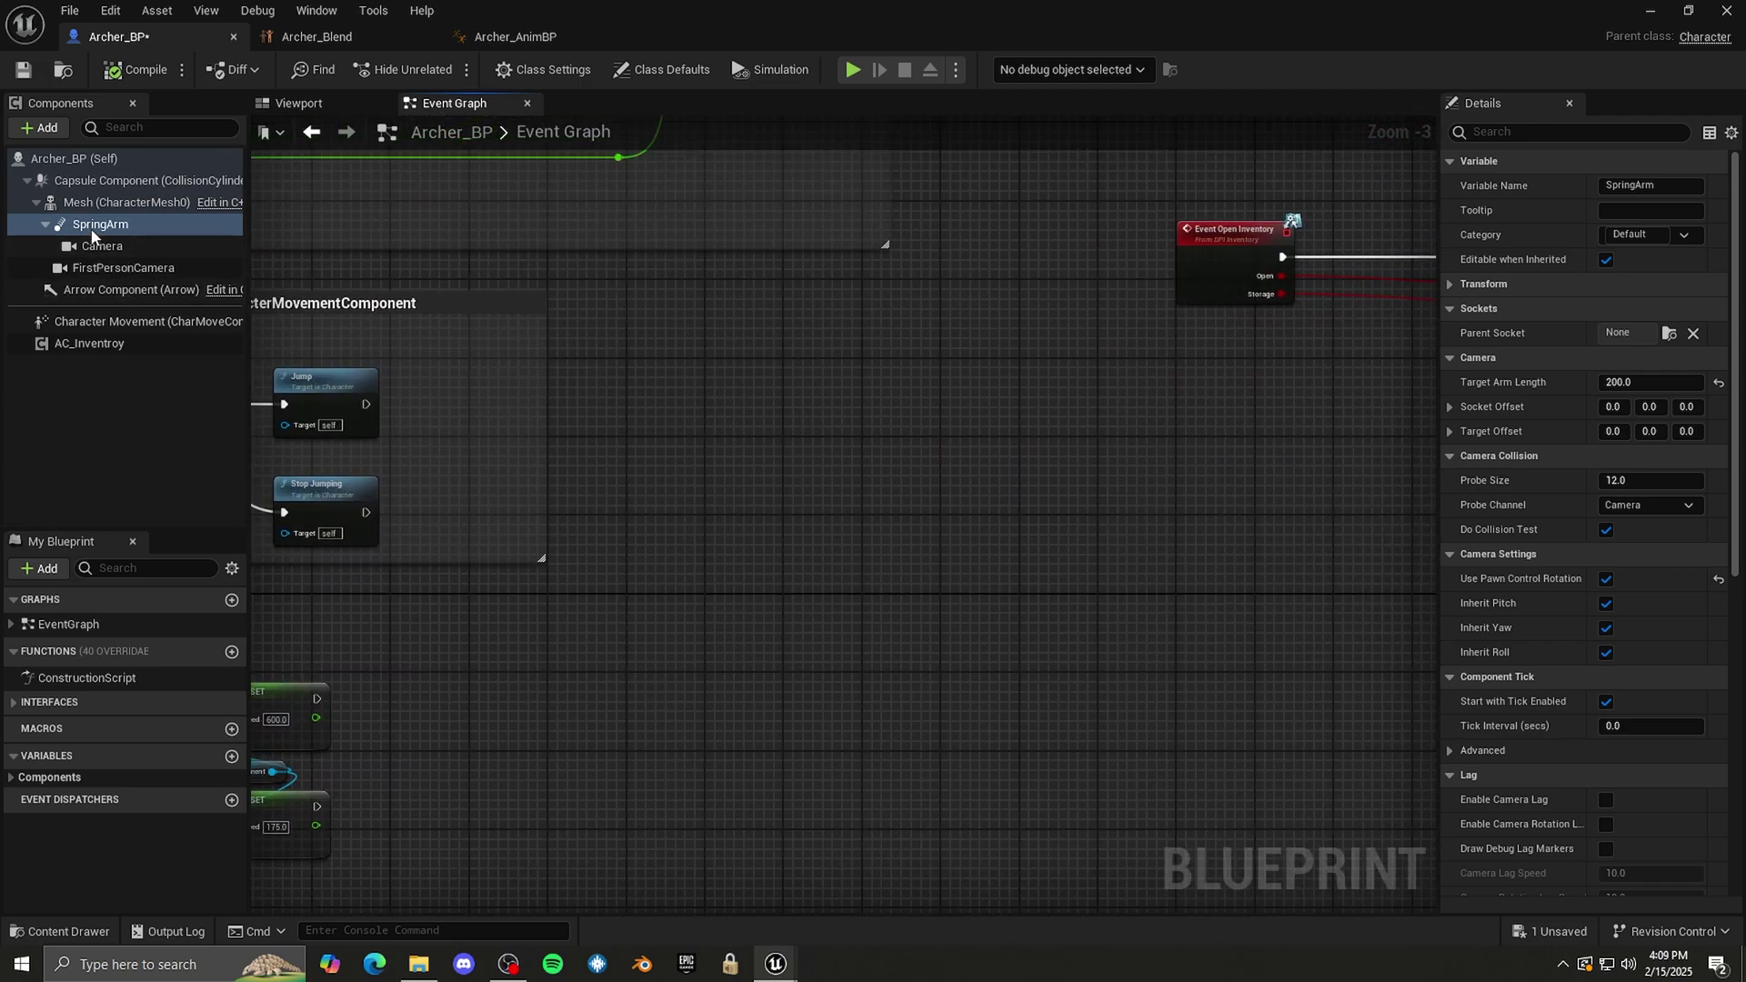
pyautogui.moveTo(119, 246); pyautogui.dragTo(747, 515)
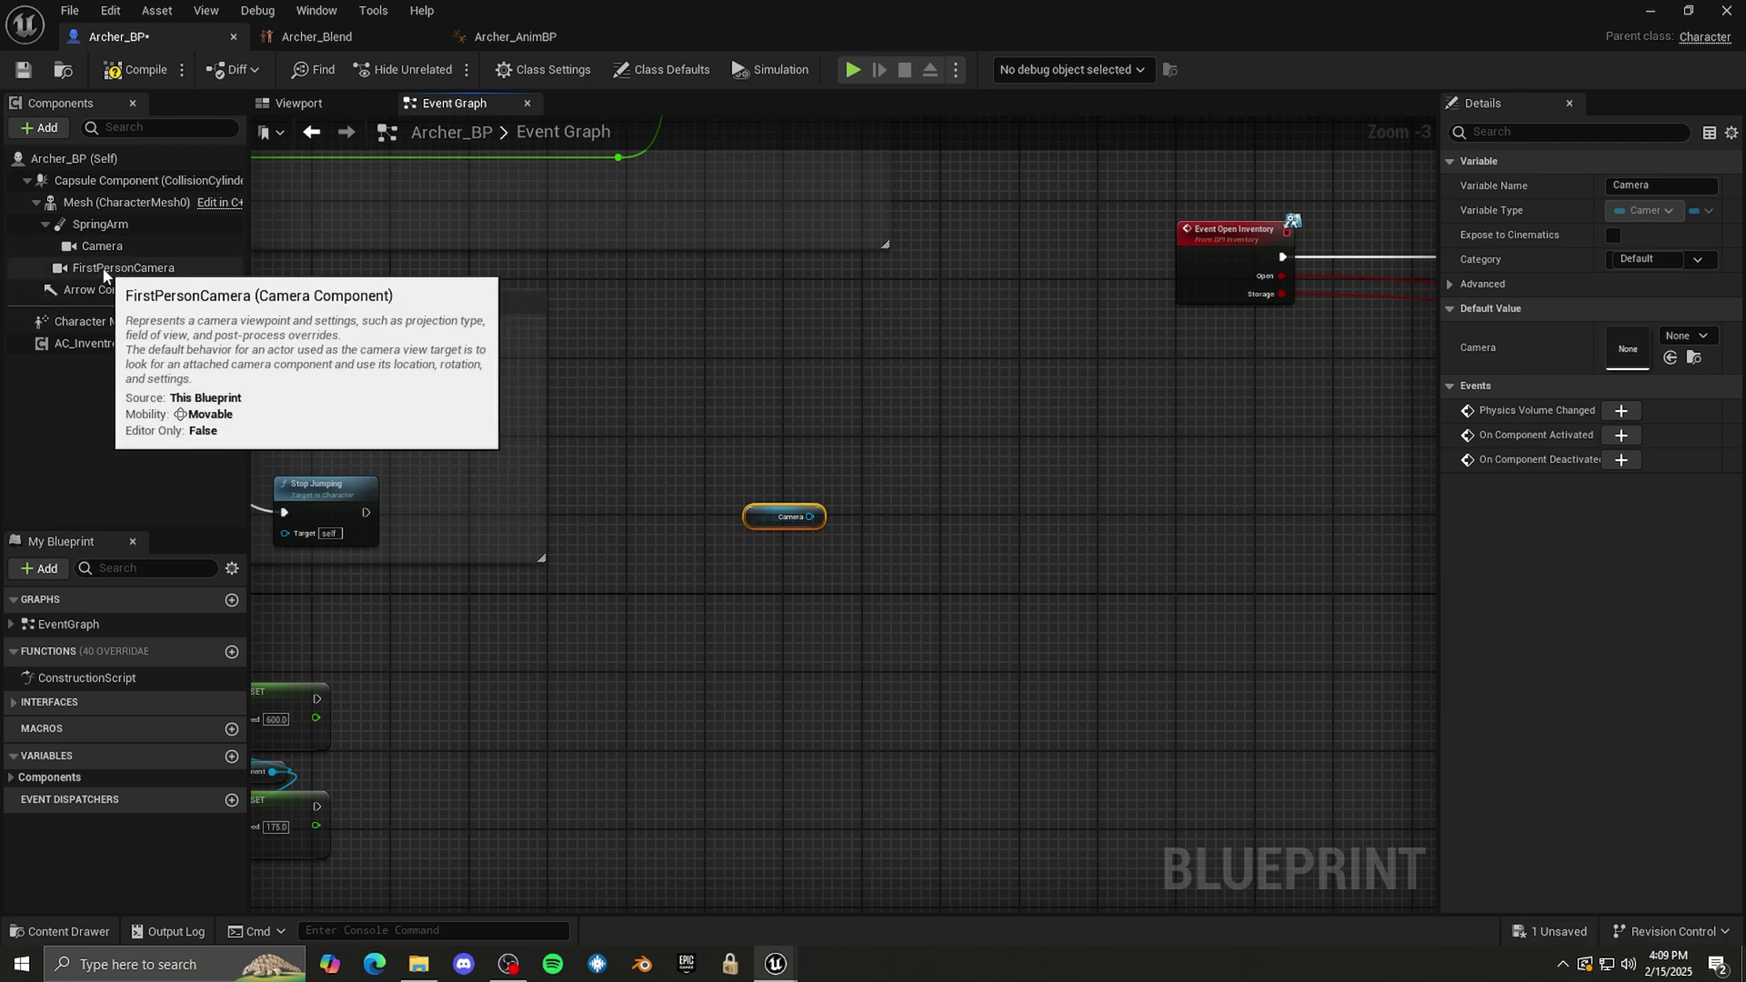
pyautogui.moveTo(111, 273); pyautogui.dragTo(955, 514)
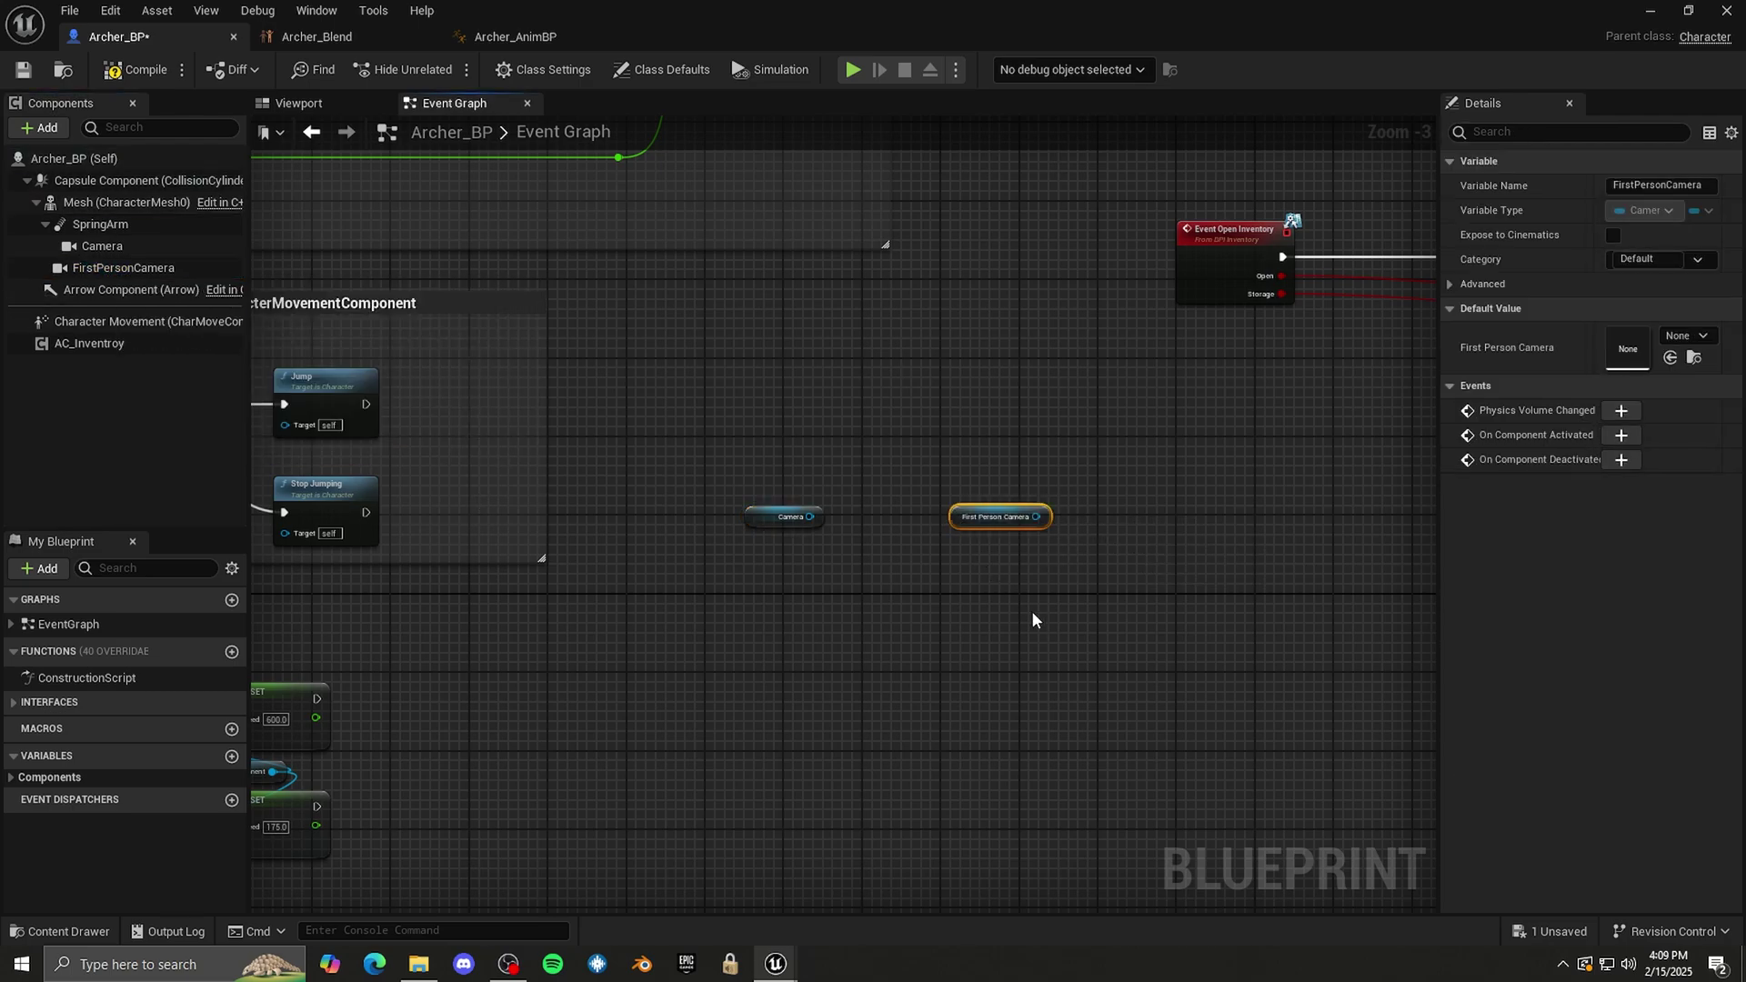
pyautogui.moveTo(1033, 616); pyautogui.dragTo(741, 496)
# - Add a V keyboard event near the camera references and connect its Pressed output to a Flip Flop node
pyautogui.rightClick(690, 598)
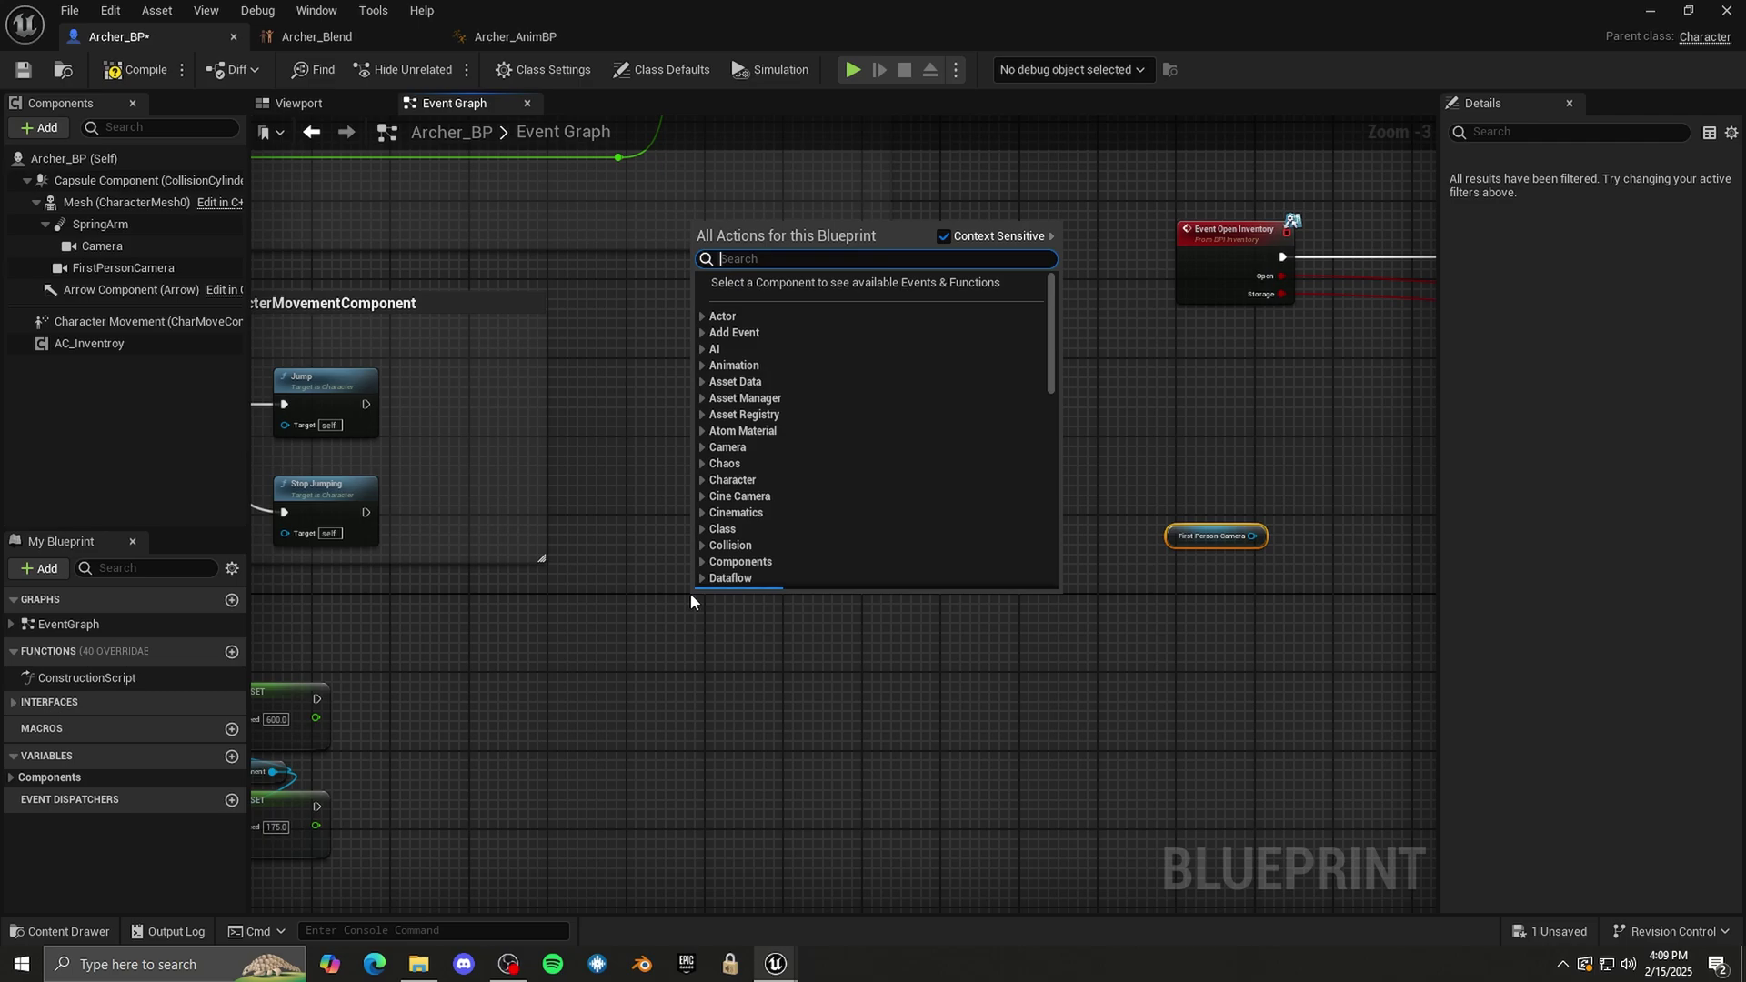
pyautogui.write('key')
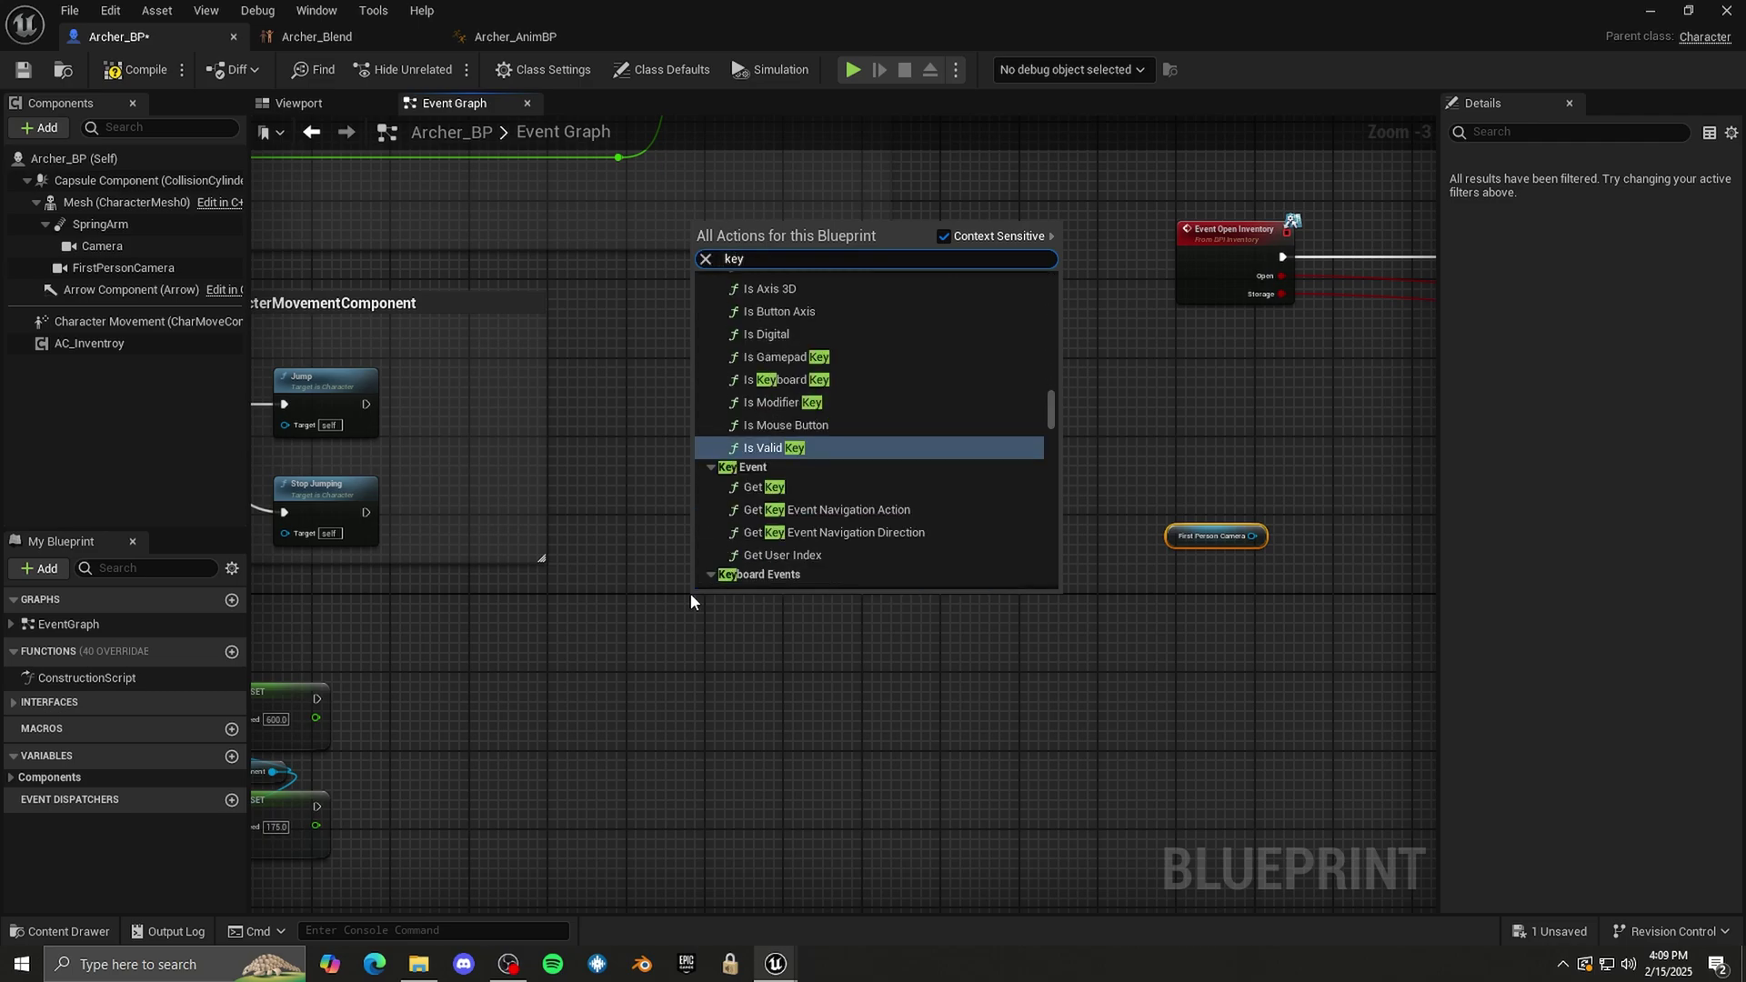
pyautogui.write('b v')
pyautogui.press('Return')
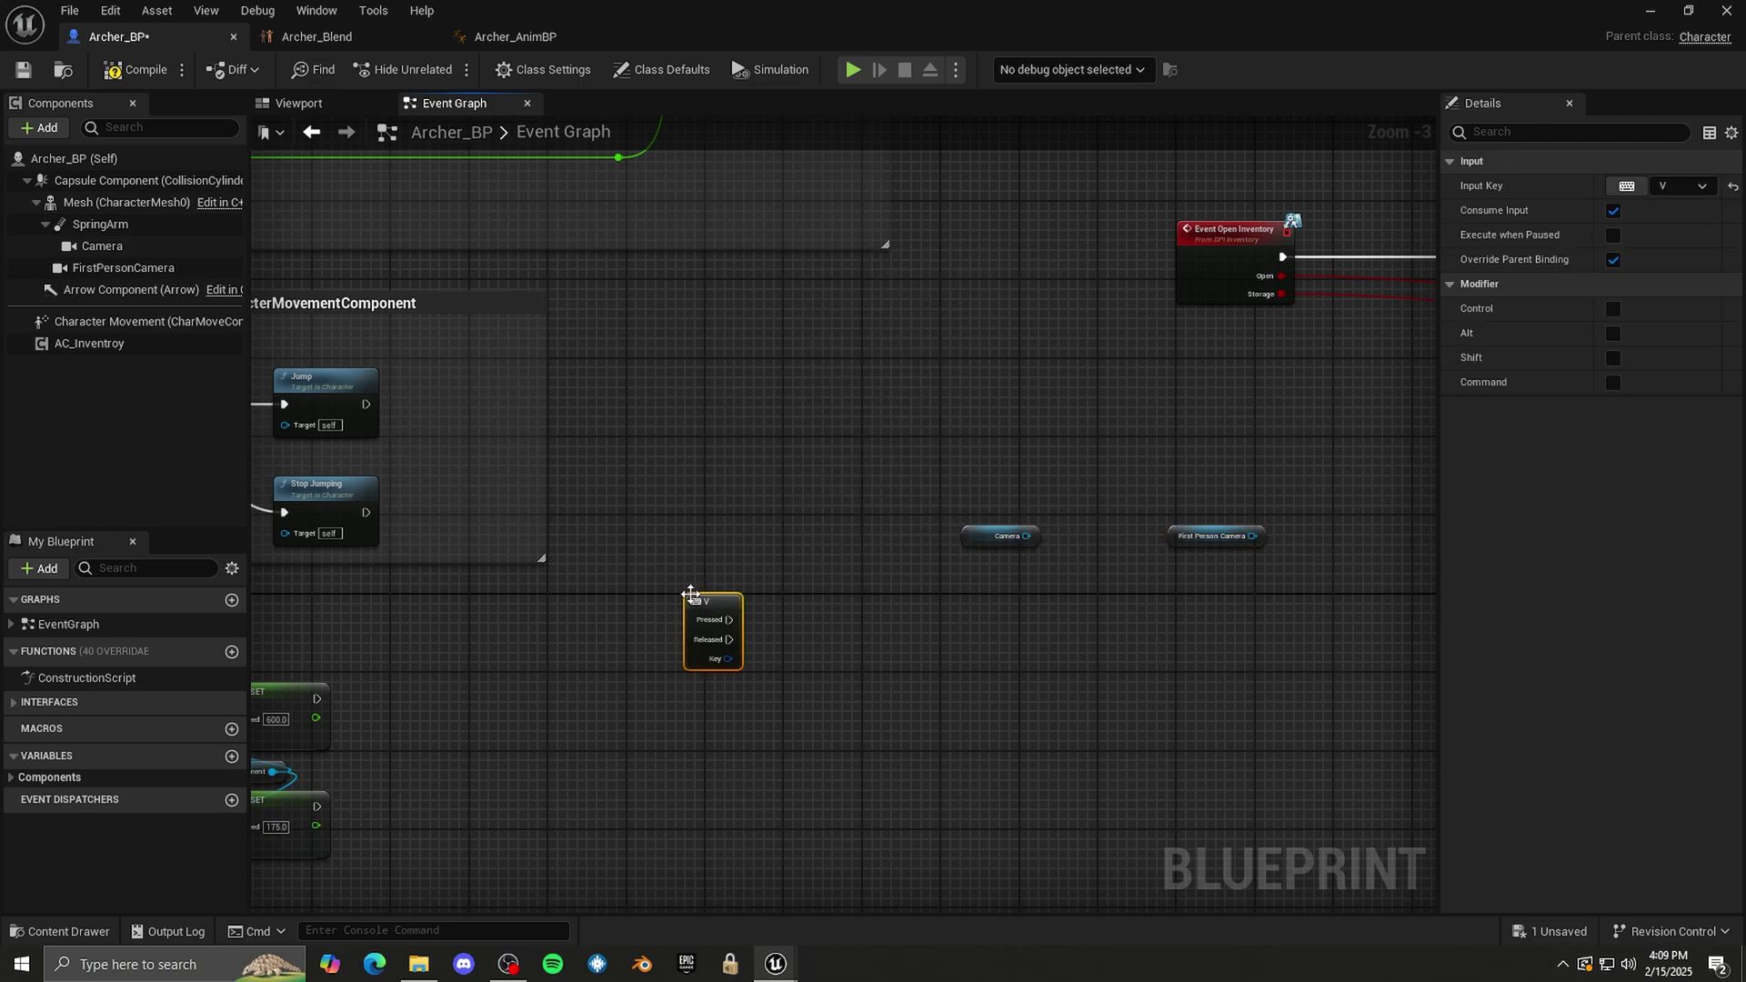
pyautogui.moveTo(729, 620); pyautogui.dragTo(815, 622)
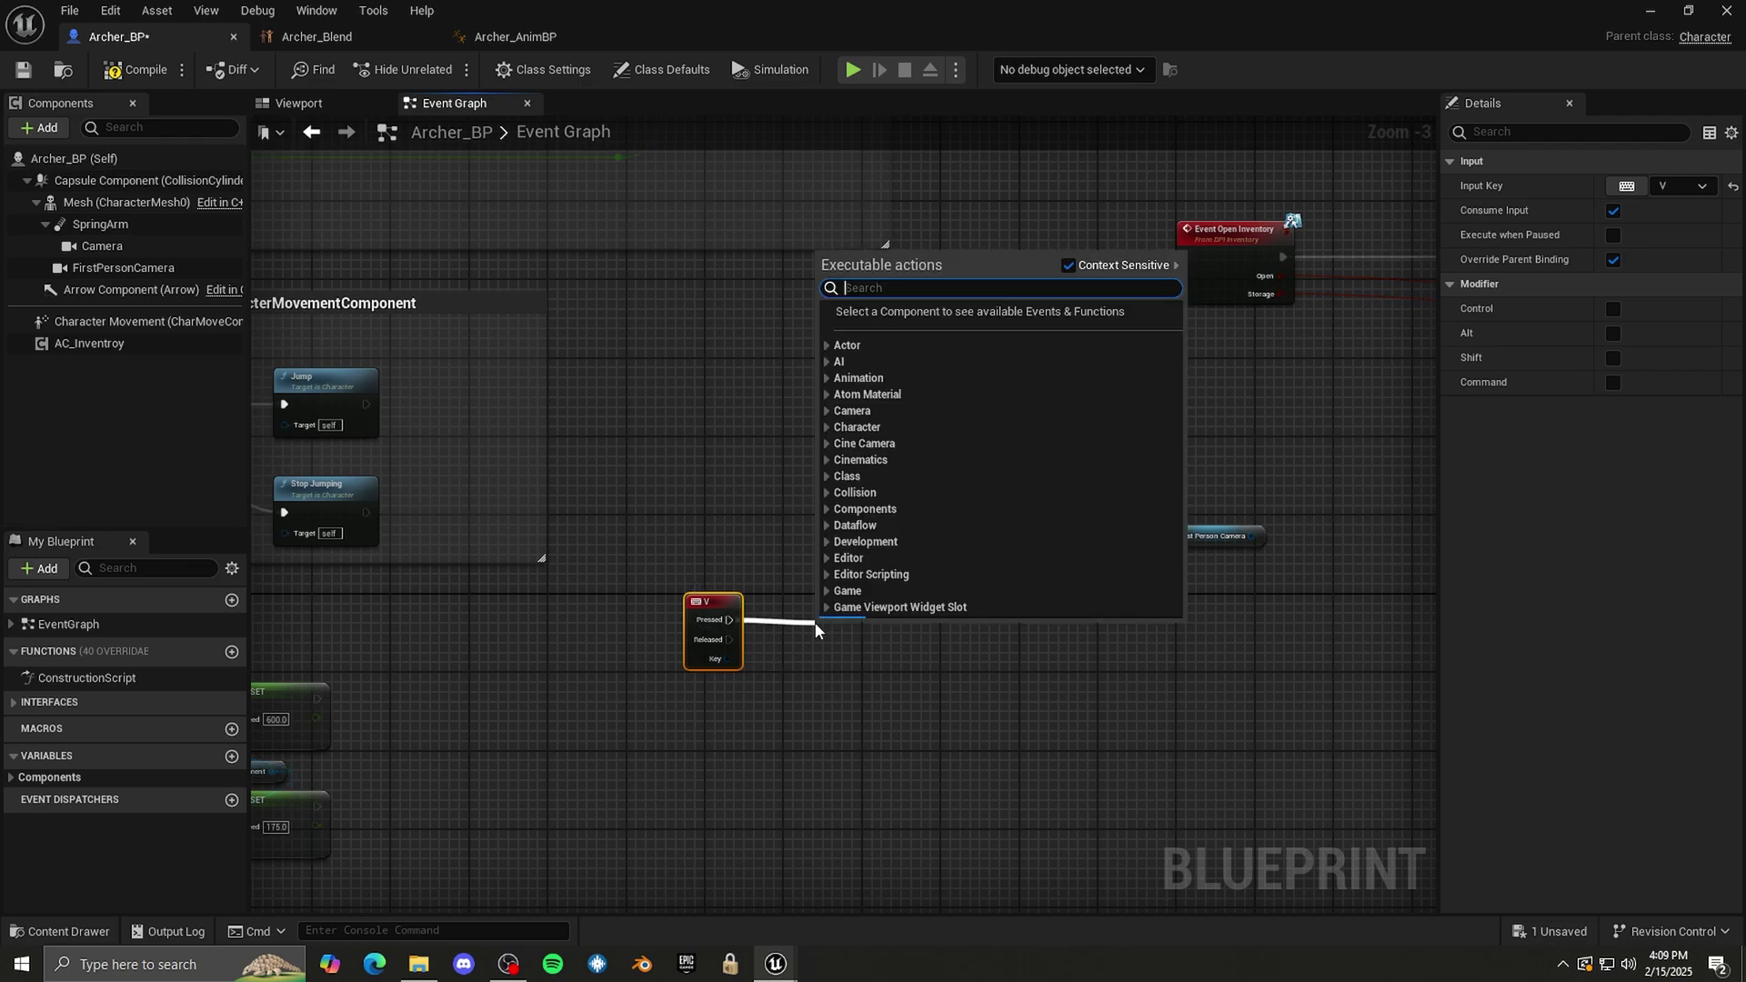
pyautogui.write('flip f')
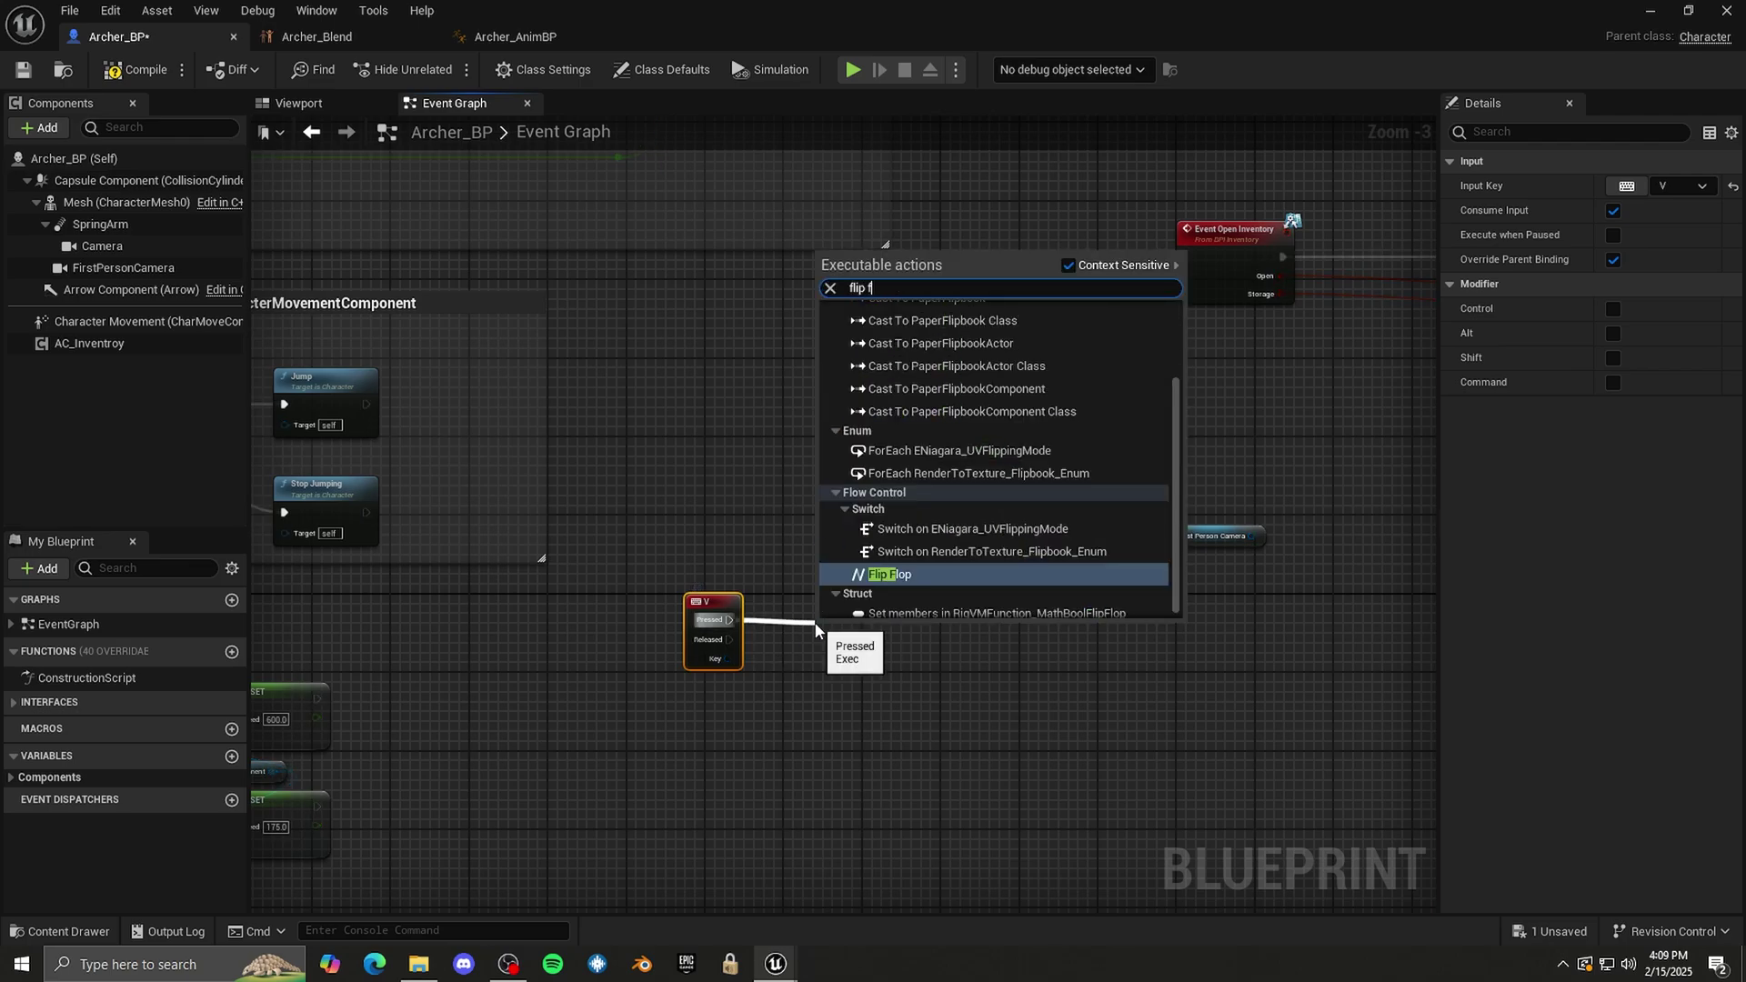
pyautogui.write('lop')
pyautogui.press('Return')
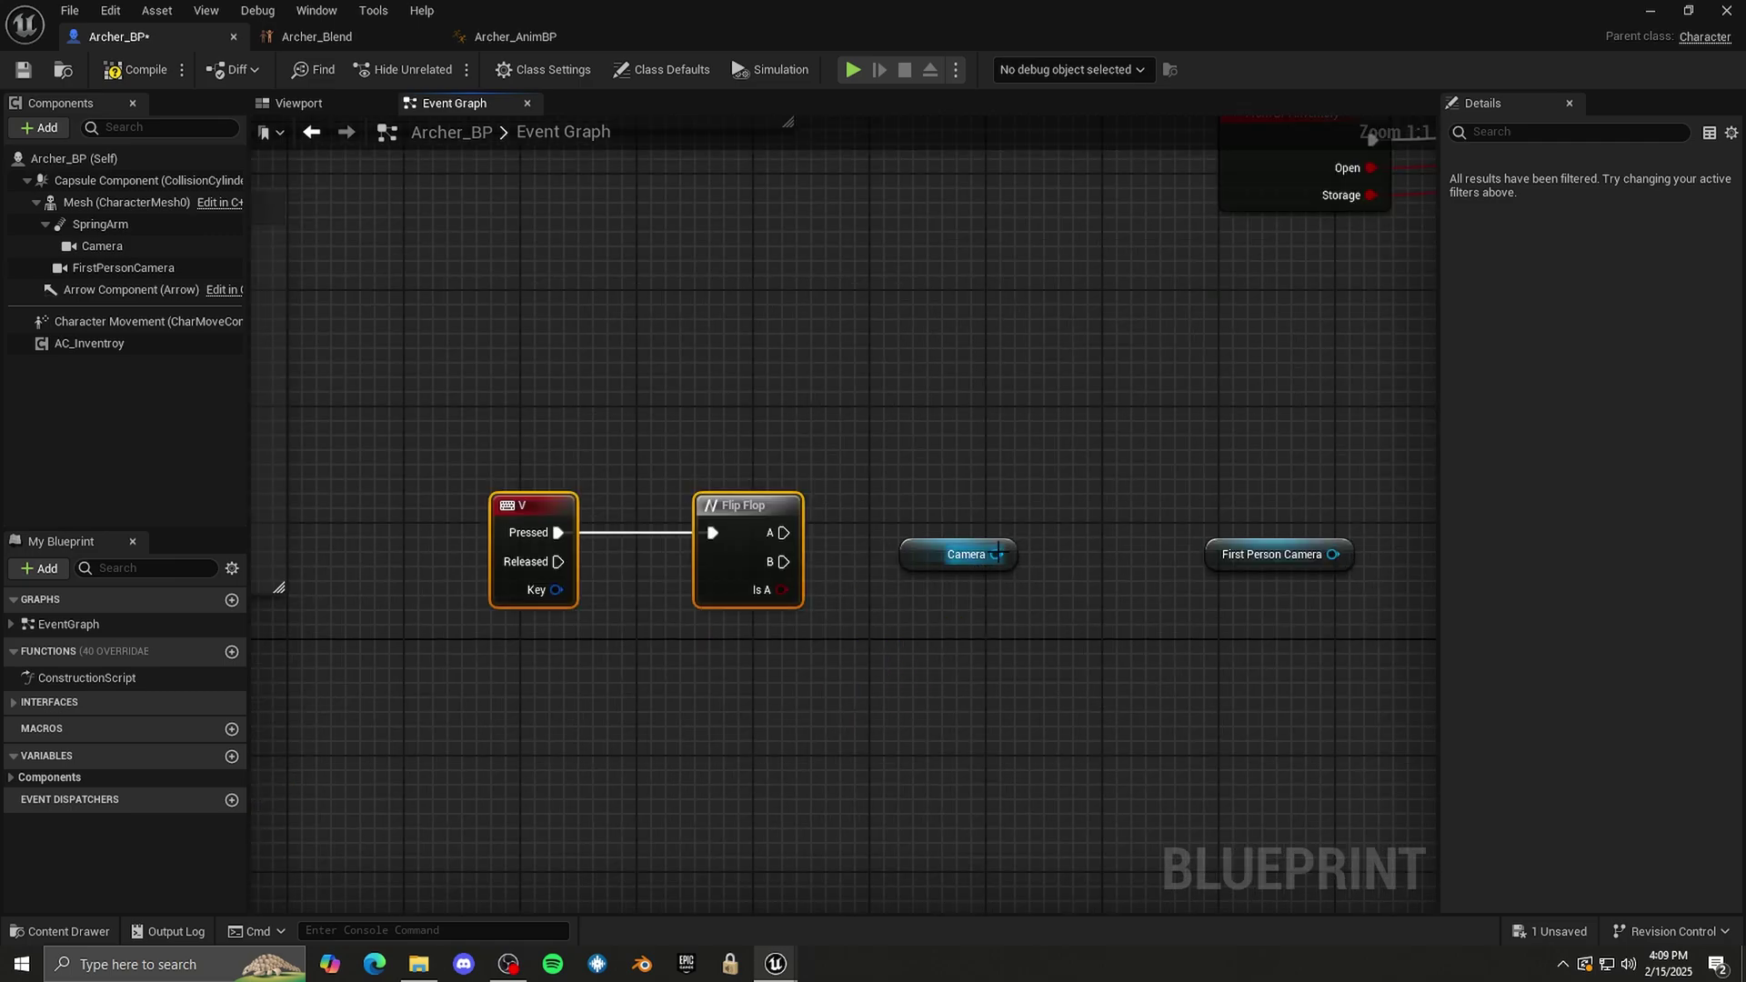
# - Add a Set Active node targeting Camera and run it from the Flip Flop's A output
pyautogui.moveTo(997, 553); pyautogui.dragTo(1010, 411)
pyautogui.write('set act')
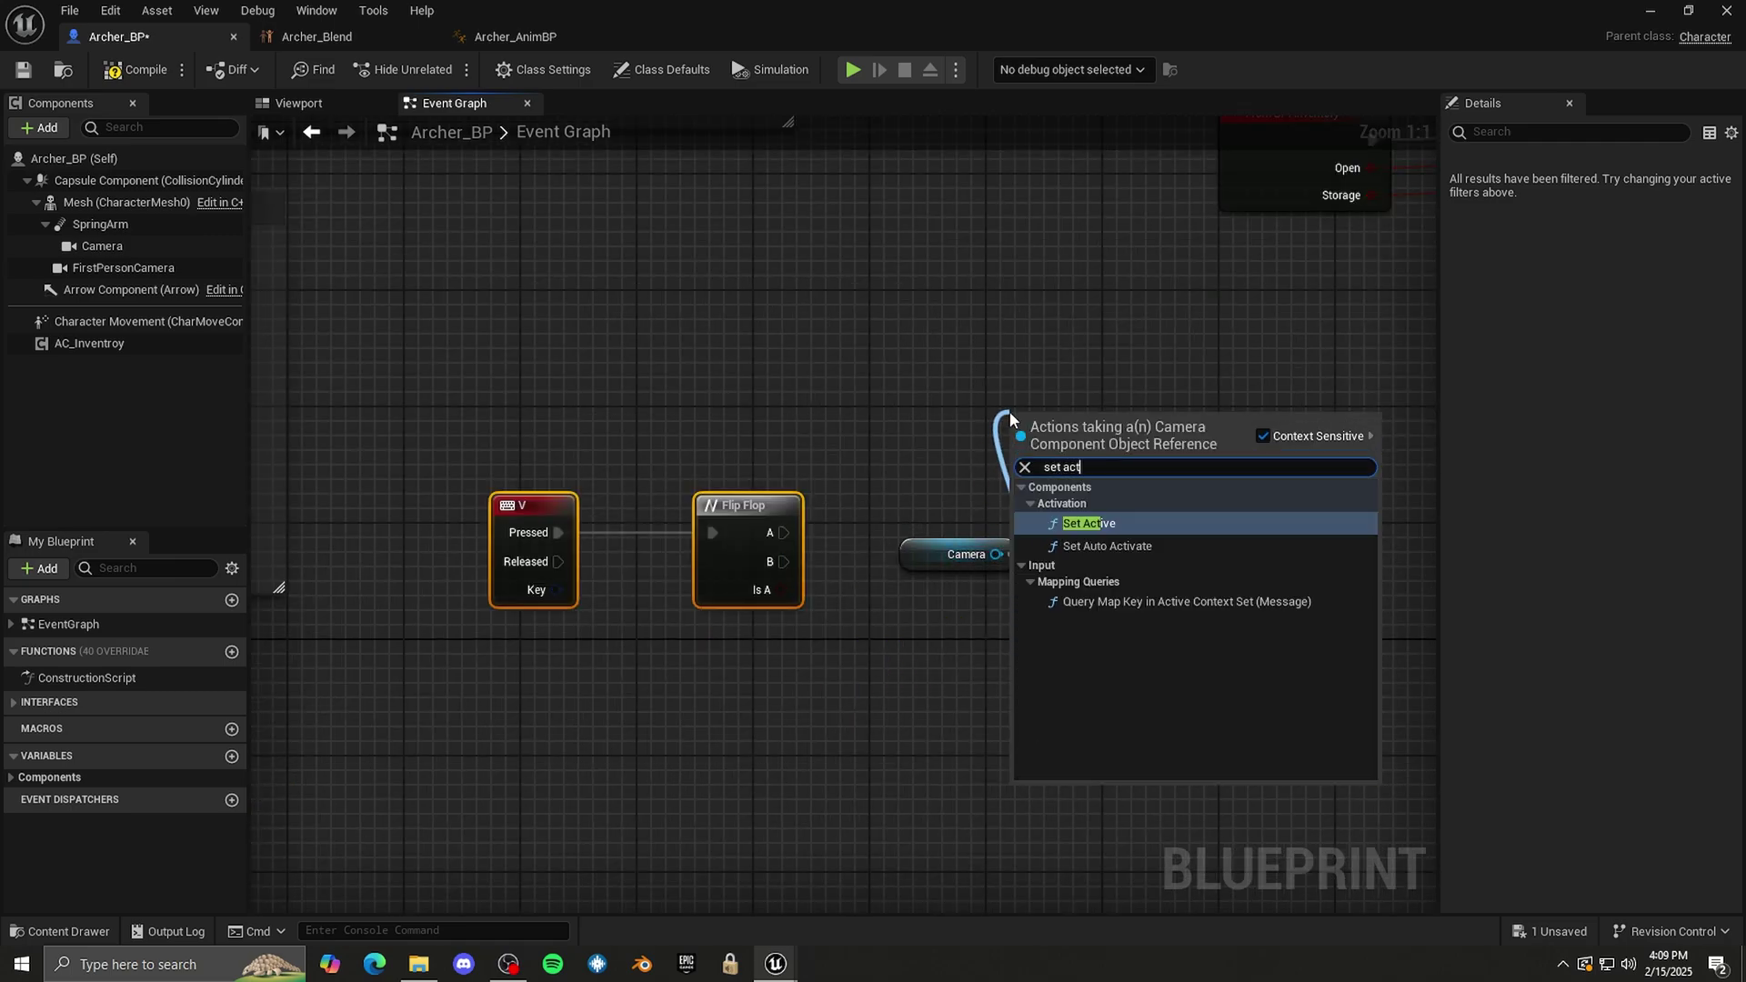
pyautogui.write('ive')
pyautogui.press('Return')
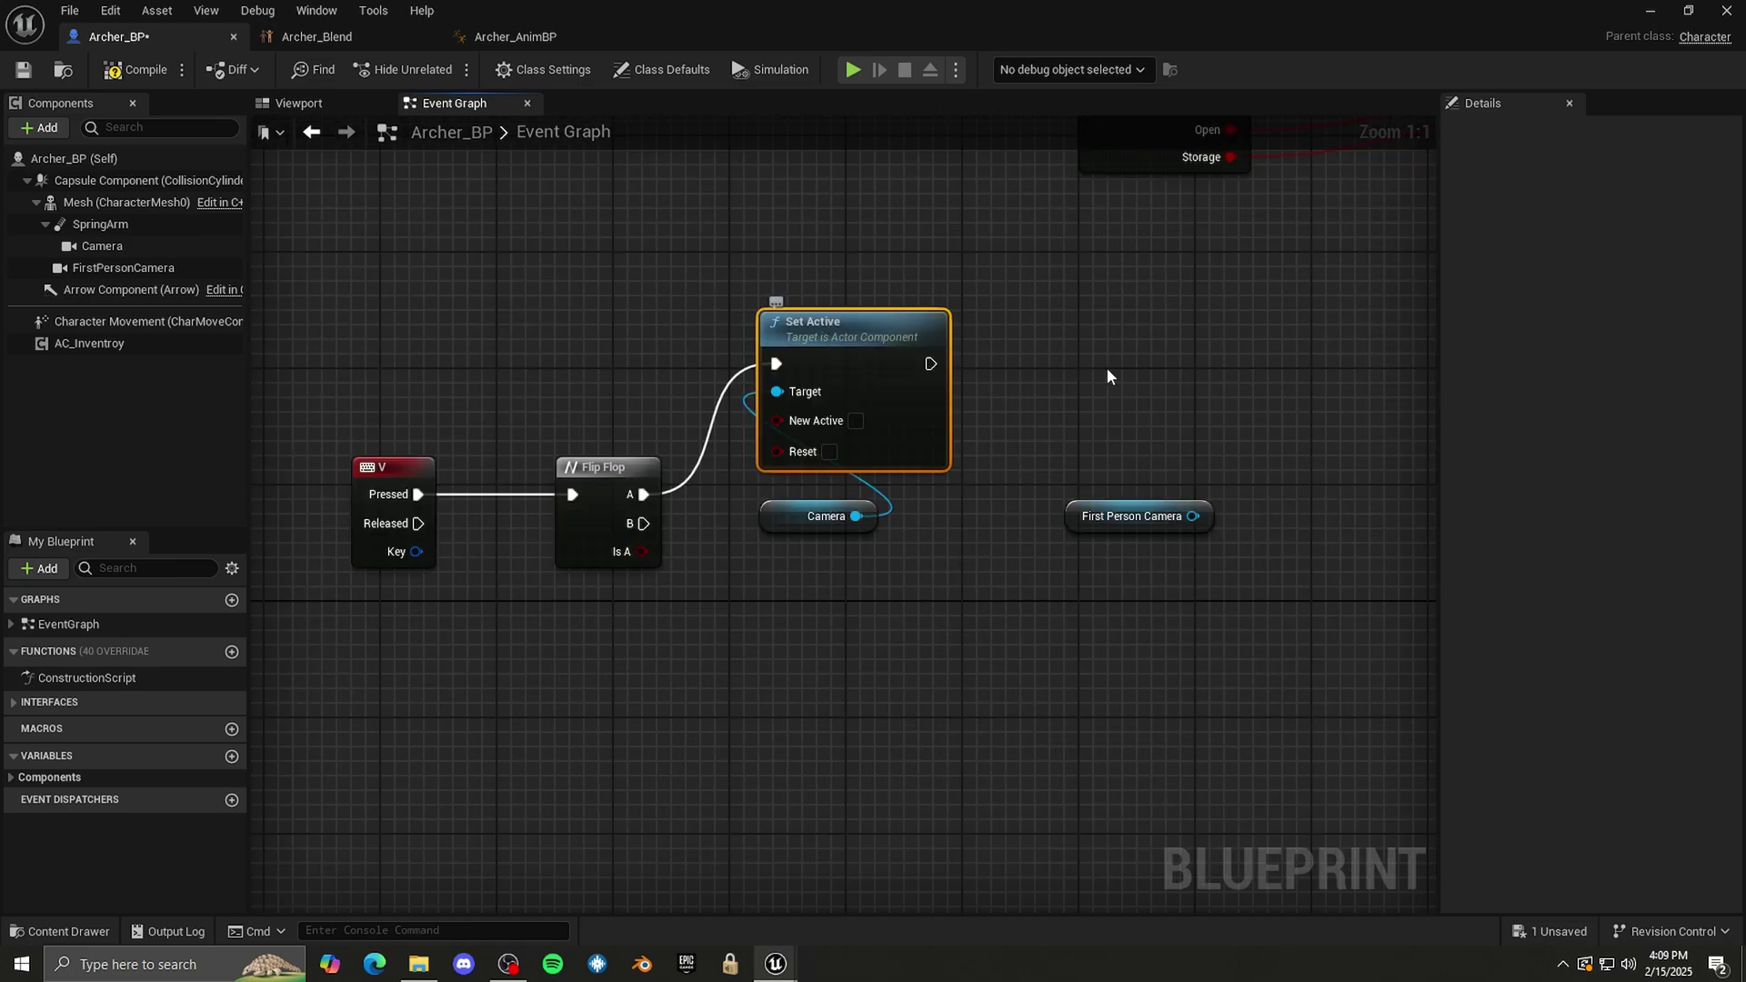
# - Add three Set Active copies, giving A and B each a Camera node followed by a First Person Camera node, with all targets wired
pyautogui.hotkey('ctrl', 'v')
pyautogui.hotkey('ctrl', 'v')
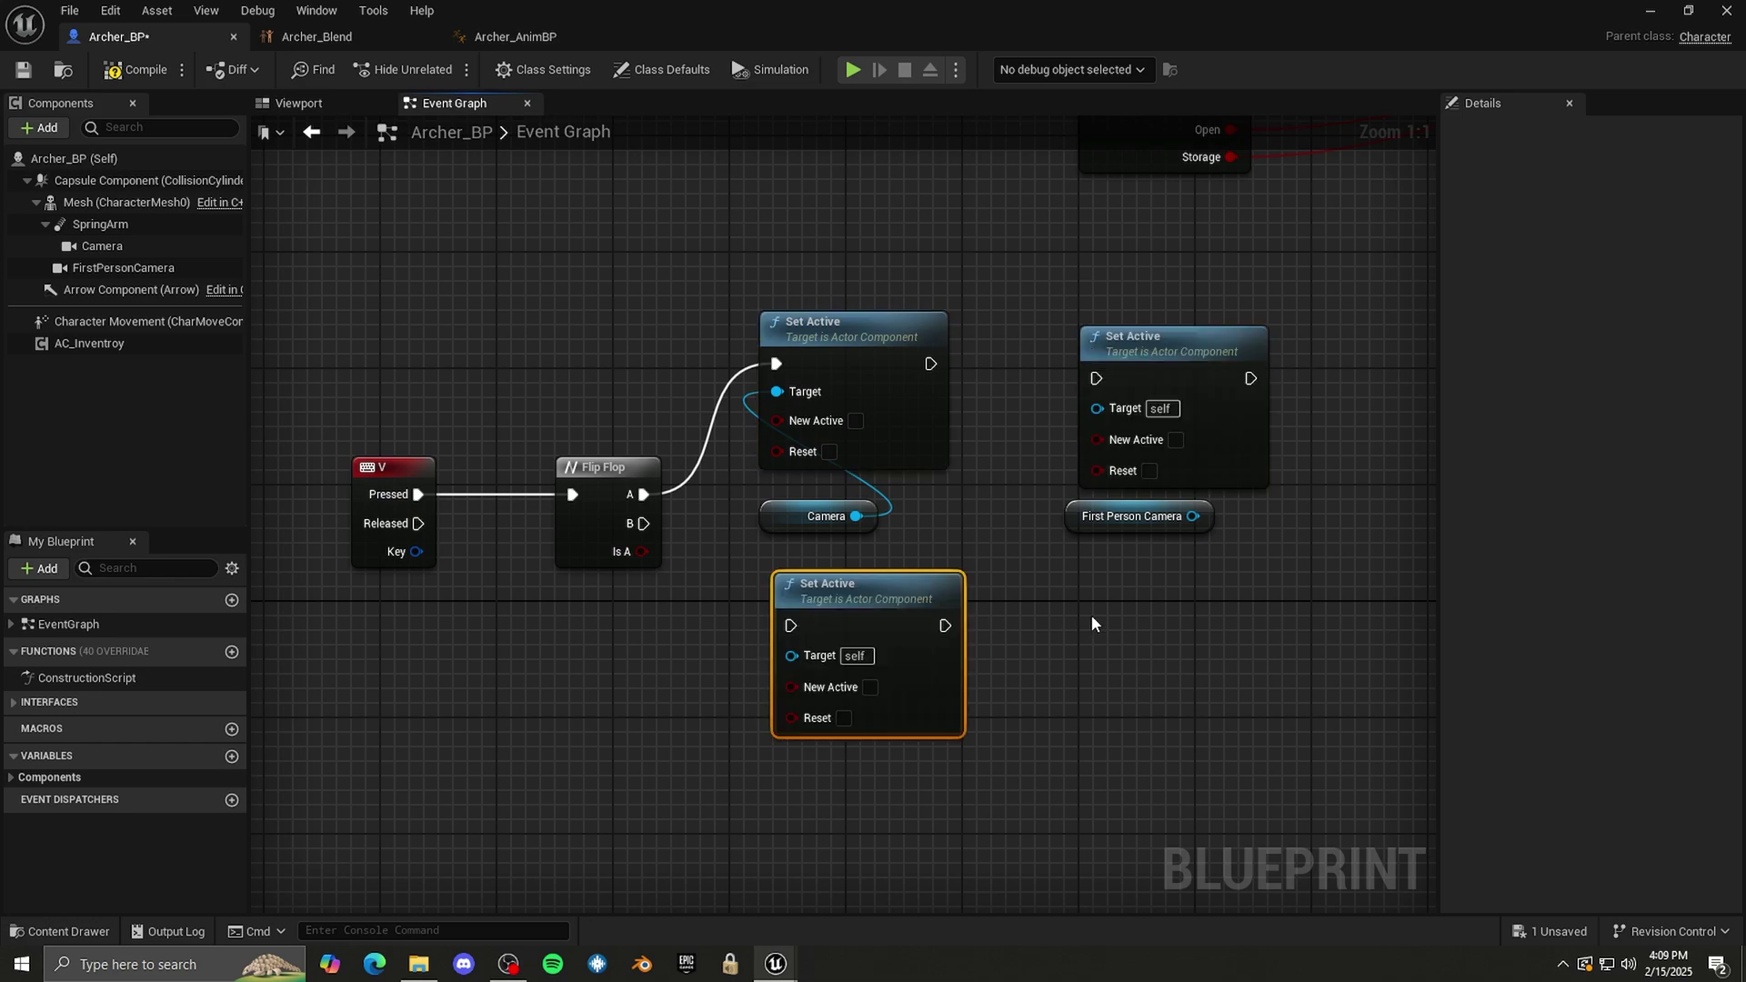
pyautogui.hotkey('ctrl', 'v')
pyautogui.moveTo(644, 525); pyautogui.dragTo(792, 625)
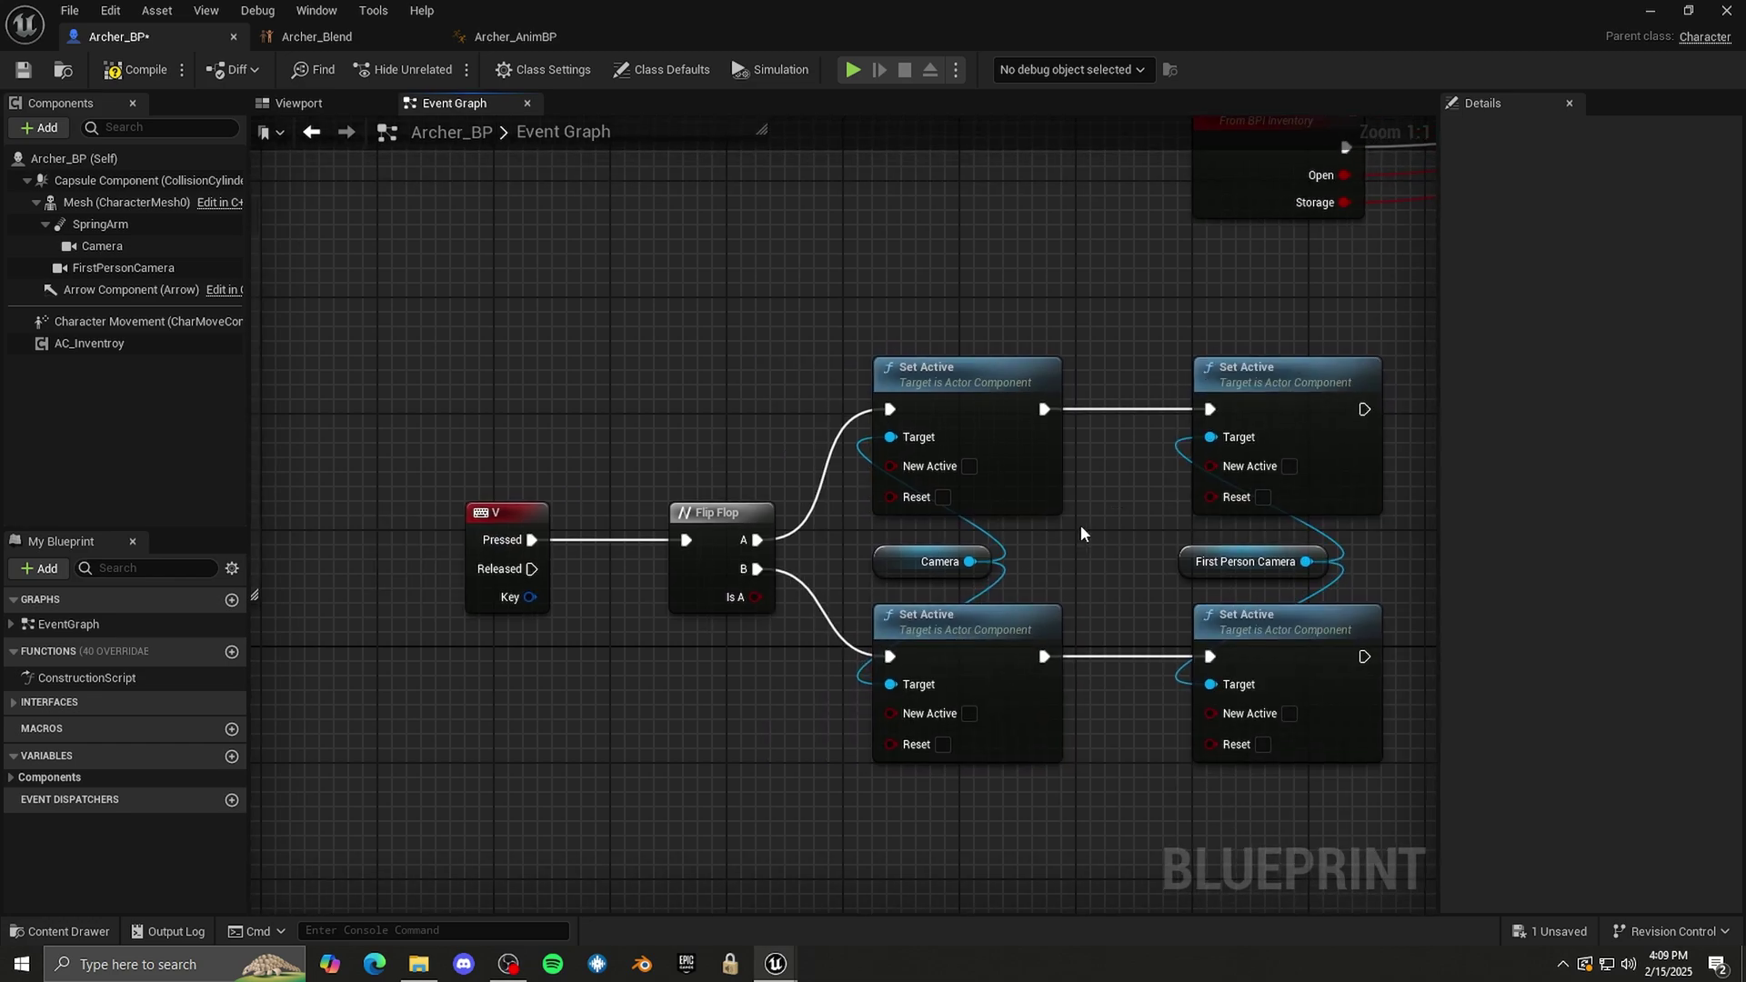
# - Enable New Active on the Camera's Set Active node in the Flip Flop's A branch
pyautogui.moveTo(460, 401); pyautogui.dragTo(729, 683)
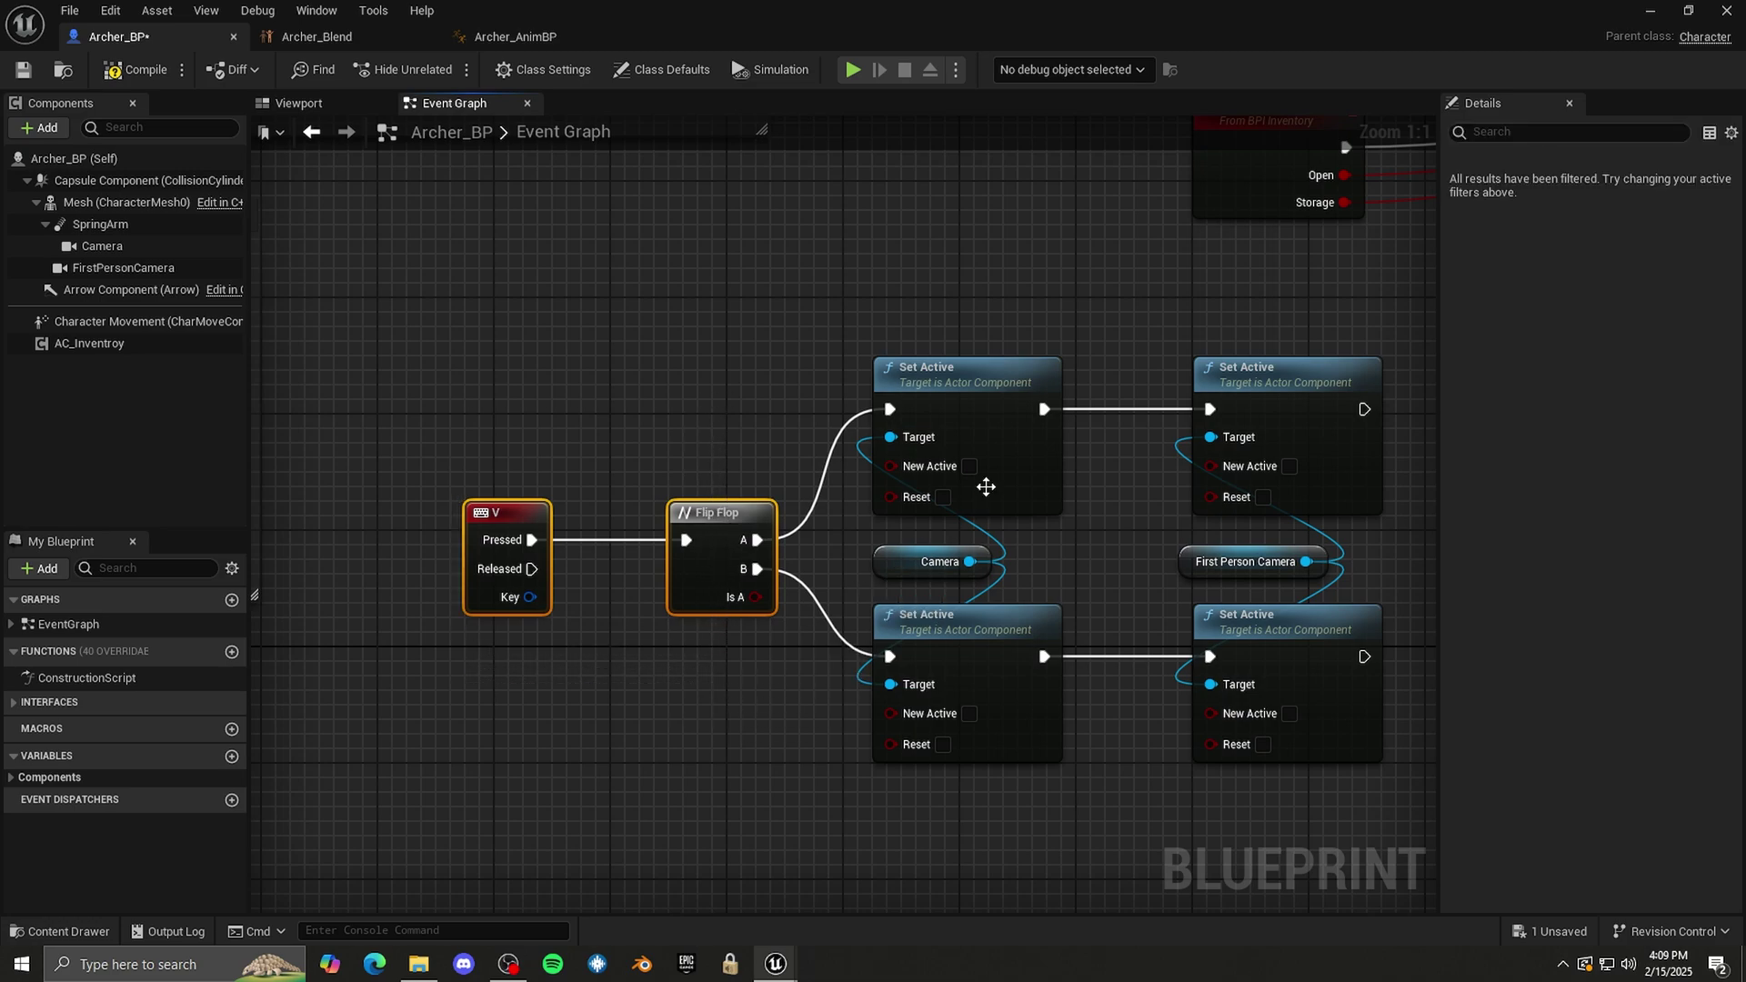
pyautogui.click(969, 468)
pyautogui.moveTo(1176, 322); pyautogui.dragTo(1258, 560)
pyautogui.moveTo(1115, 564); pyautogui.dragTo(1081, 447, button='right')
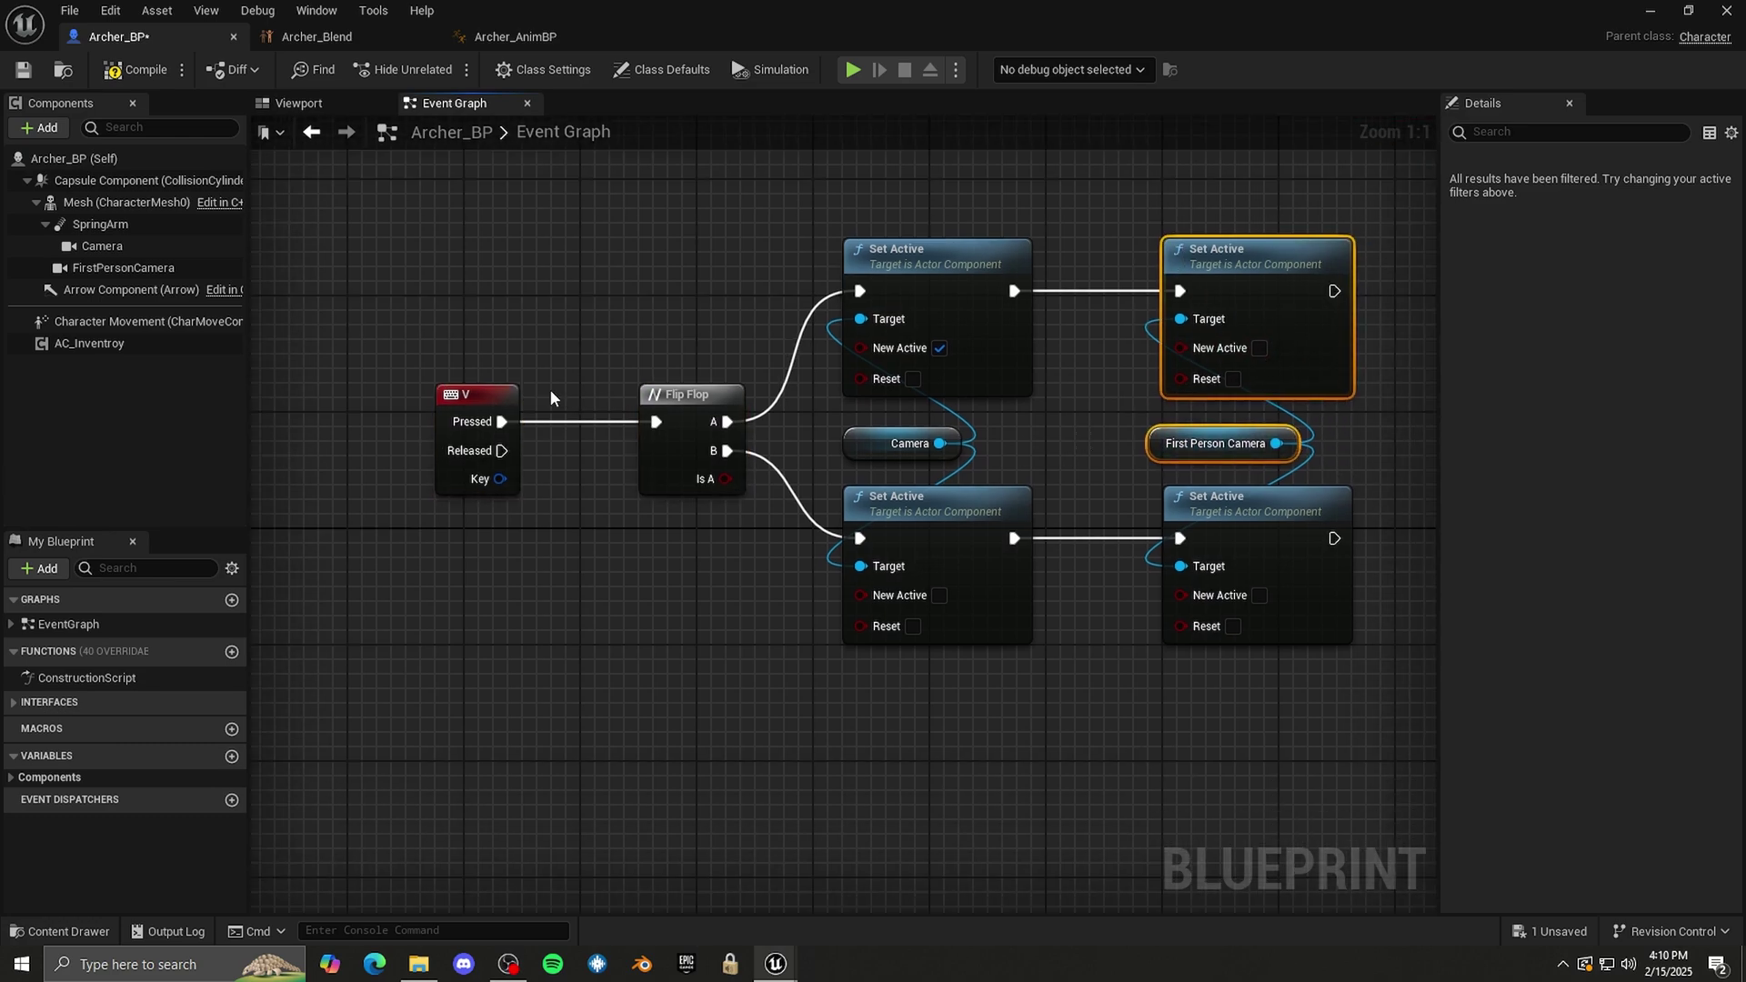
pyautogui.moveTo(1037, 720)
pyautogui.mouseDown()
pyautogui.moveTo(846, 483)
pyautogui.moveTo(834, 436)
pyautogui.mouseUp()
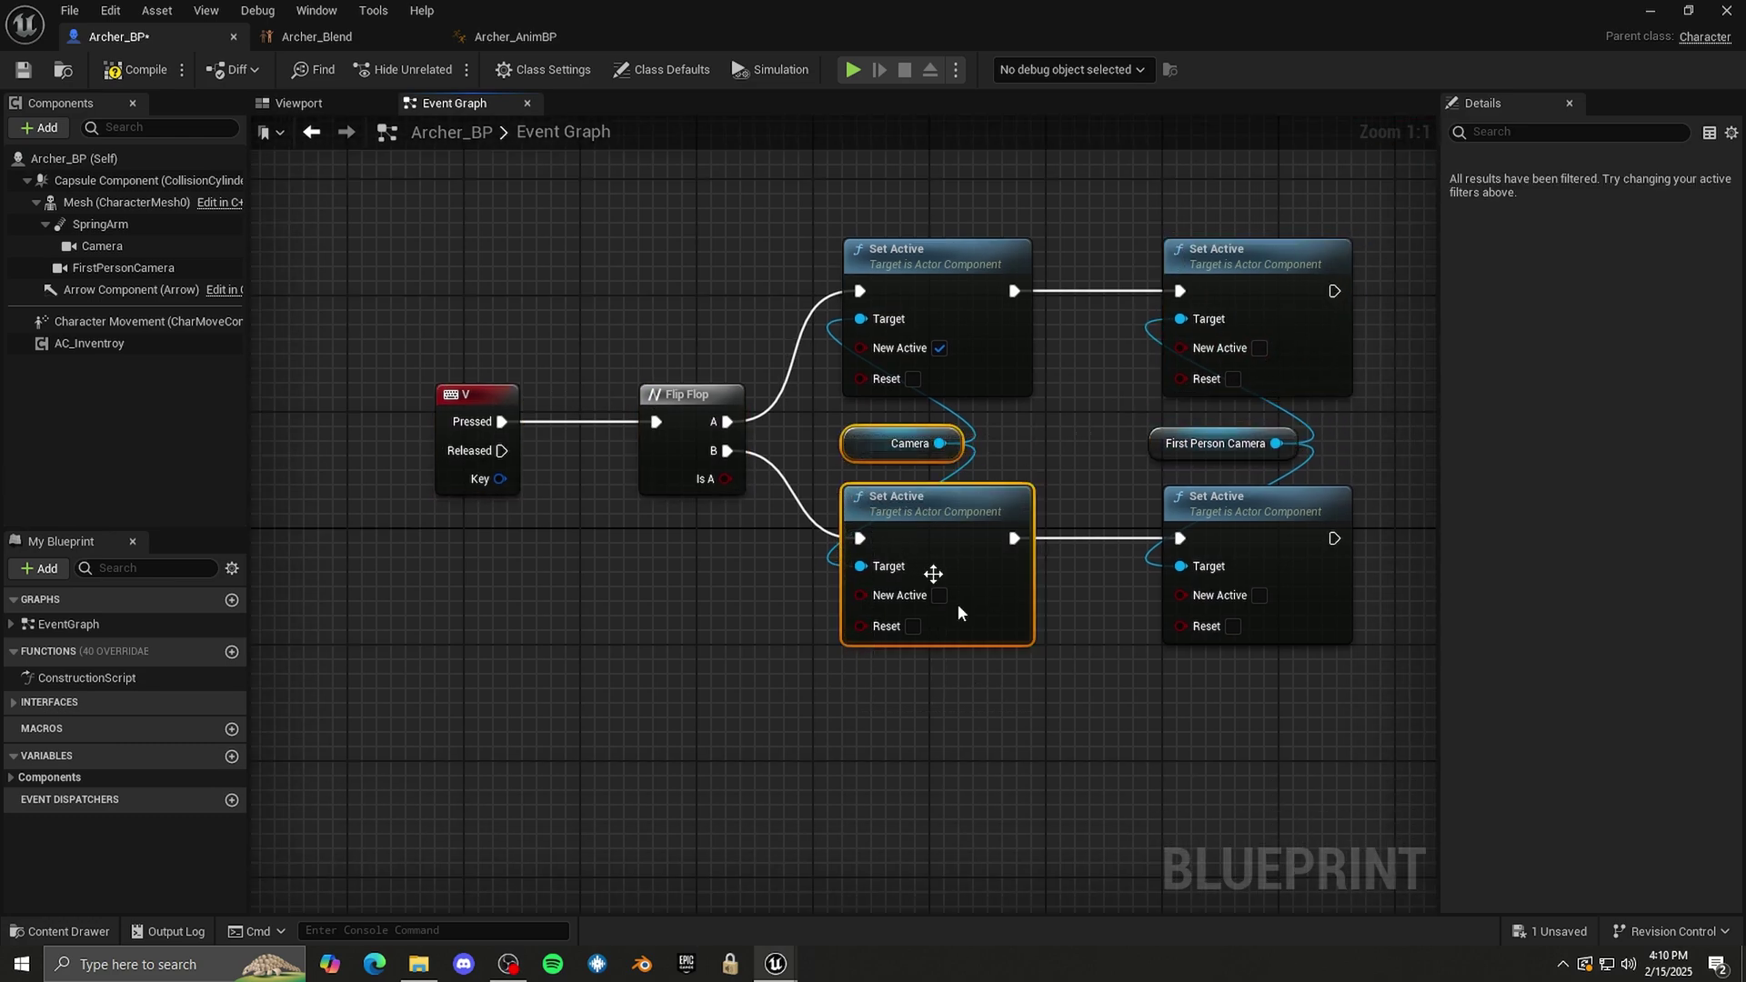
# - Enable New Active on the First Person Camera's Set Active node in the Flip Flop's B branch and compile the blueprint
pyautogui.moveTo(1062, 707); pyautogui.dragTo(994, 703, button='right')
pyautogui.click(1192, 592)
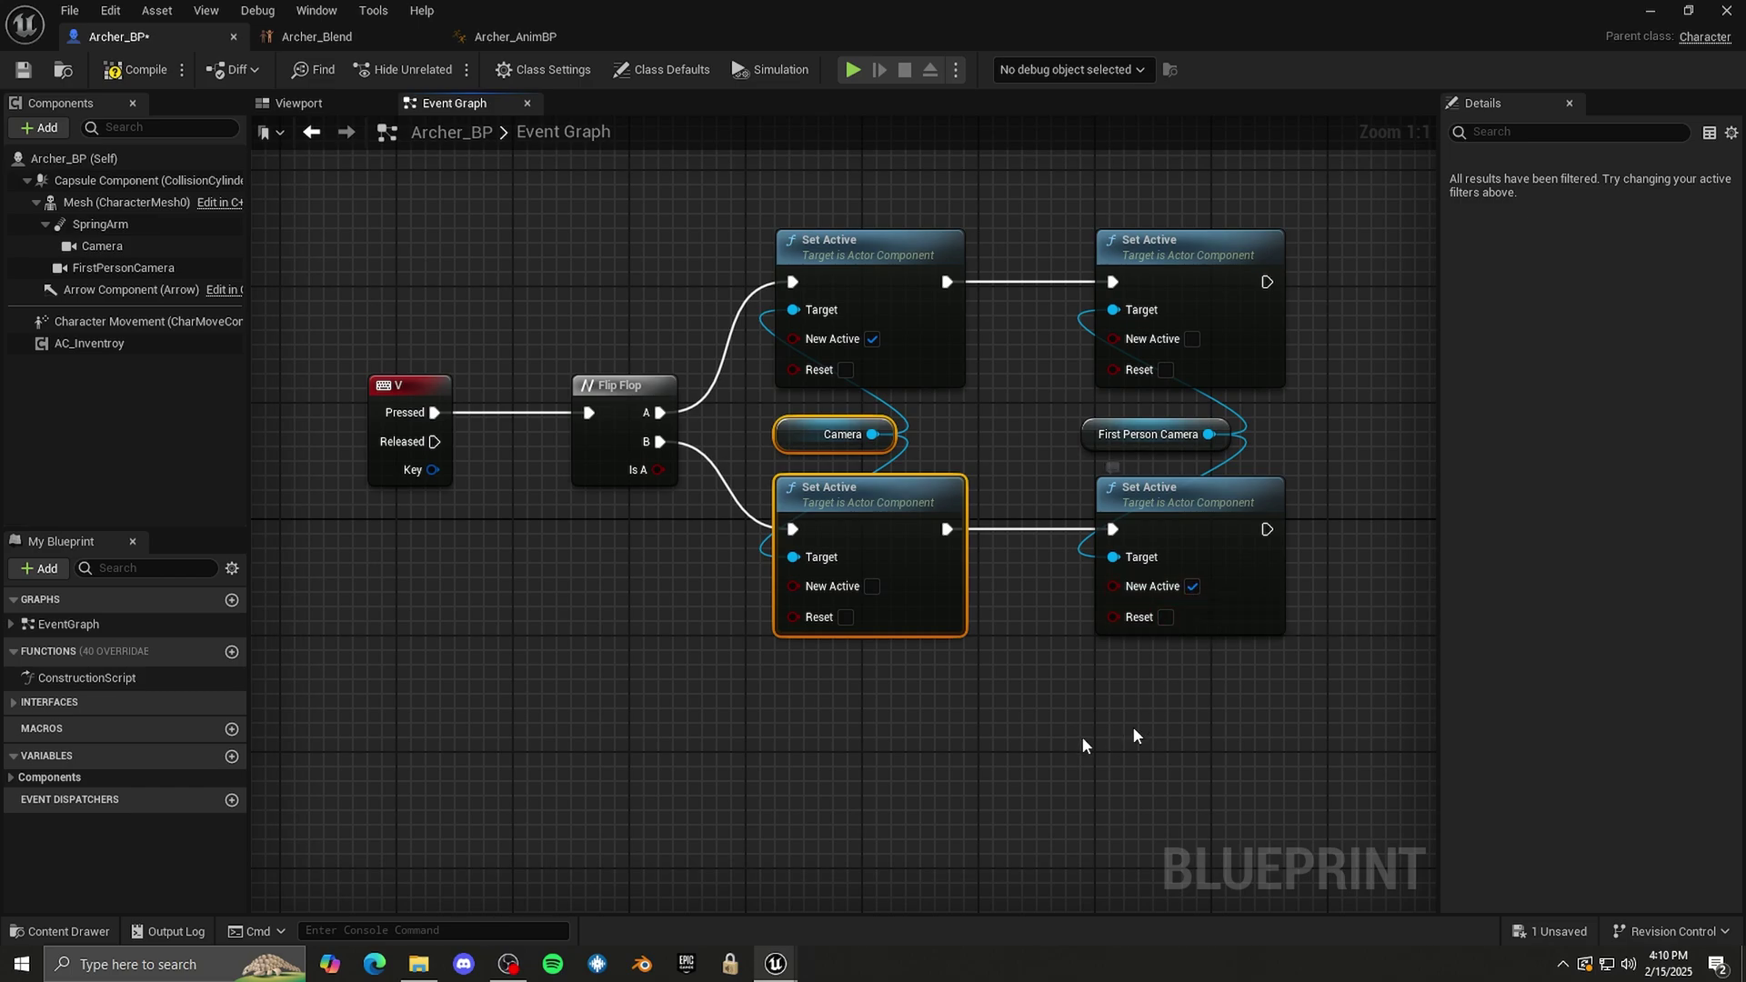
pyautogui.moveTo(1134, 737); pyautogui.dragTo(279, 155)
pyautogui.click(135, 69)
# - Play the level, walk the archer forward, and toggle between the two cameras with V to test the switch
pyautogui.click(1650, 11)
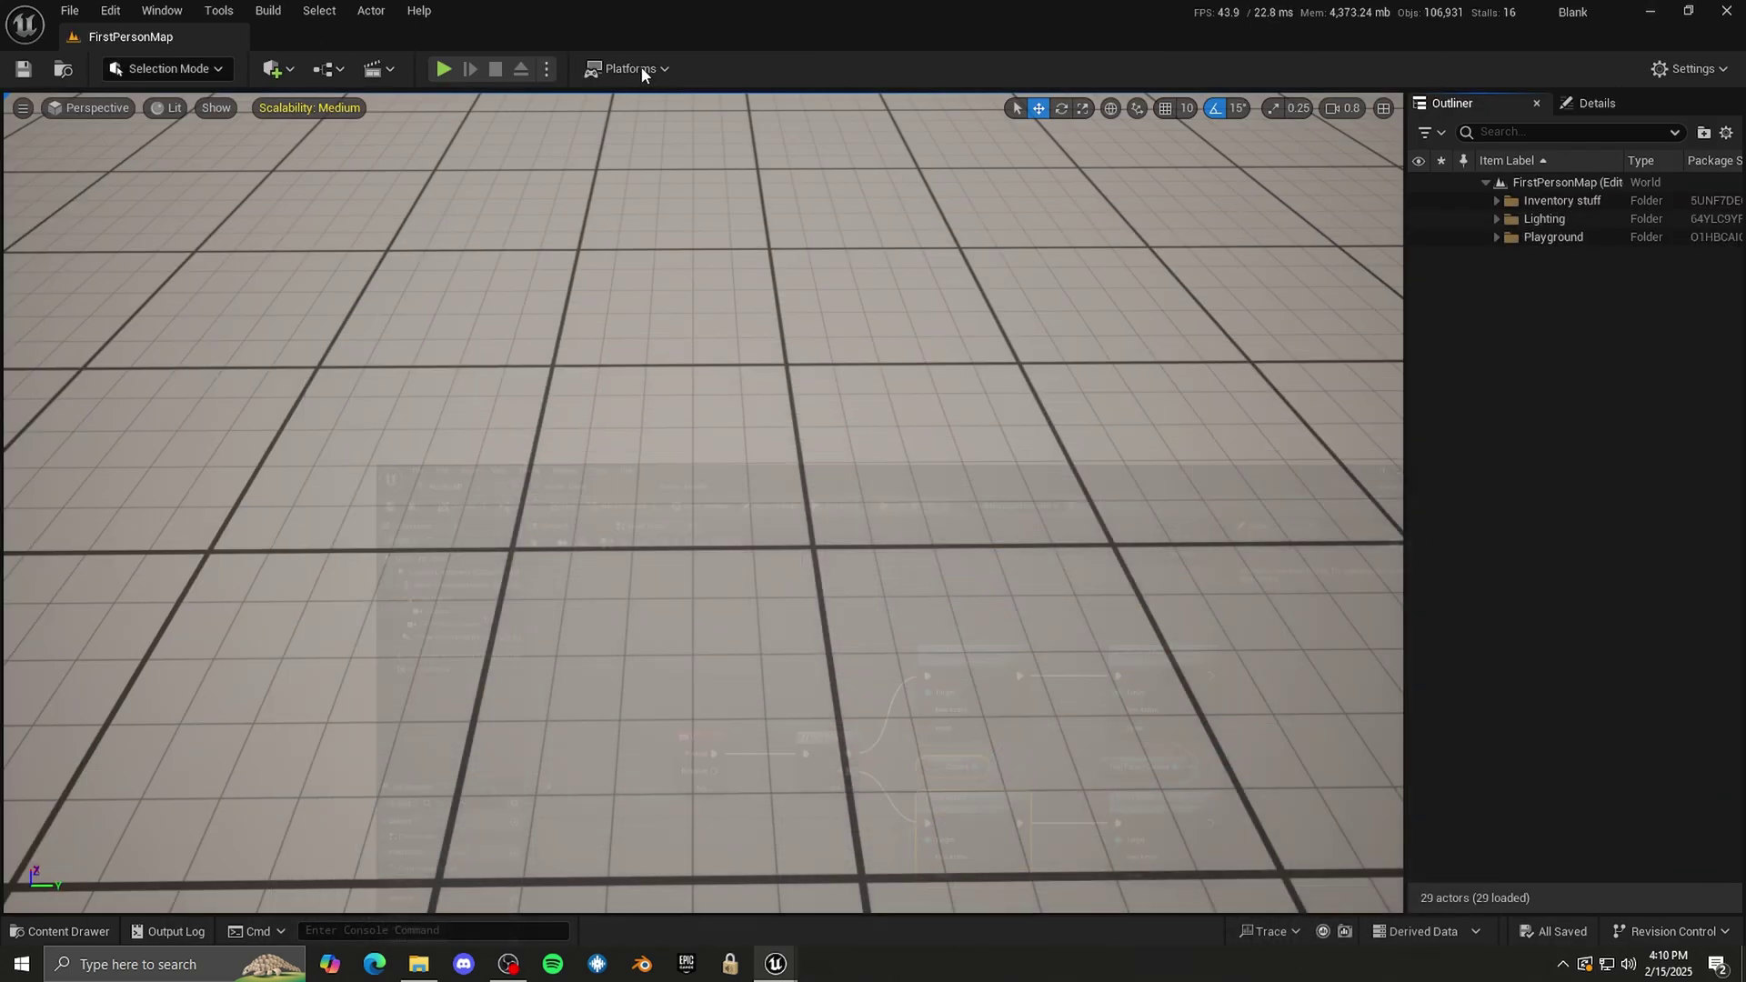
pyautogui.click(444, 69)
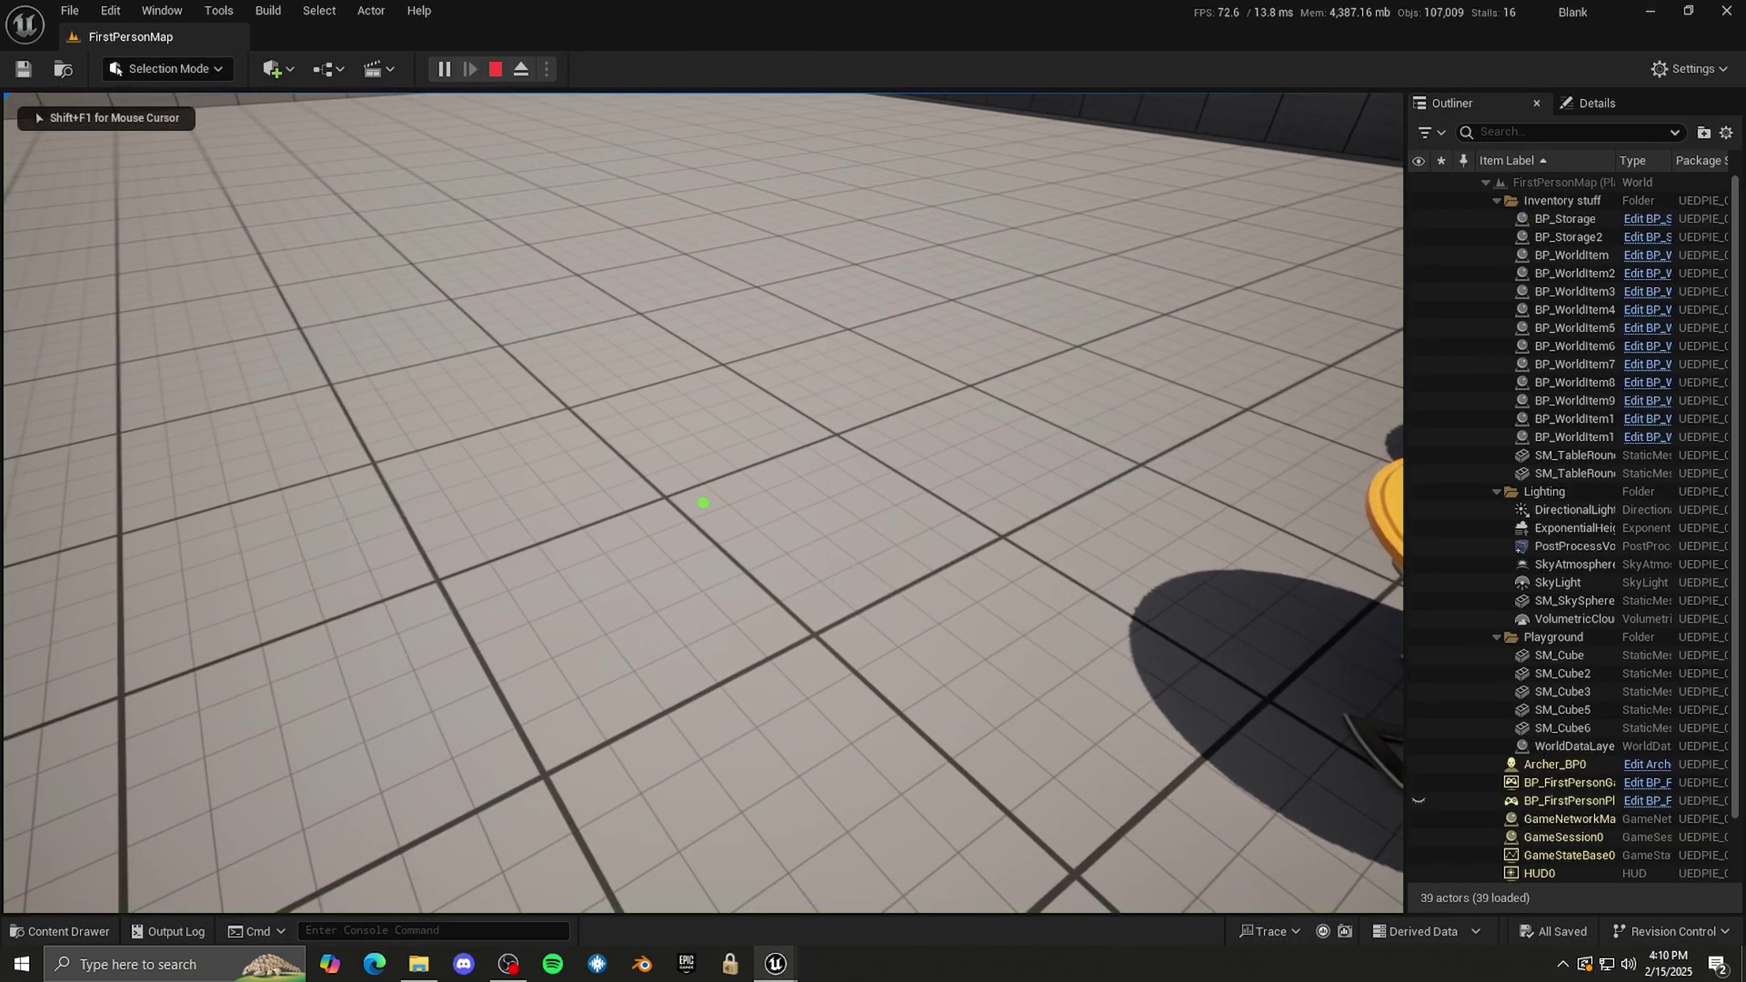
pyautogui.press('w')
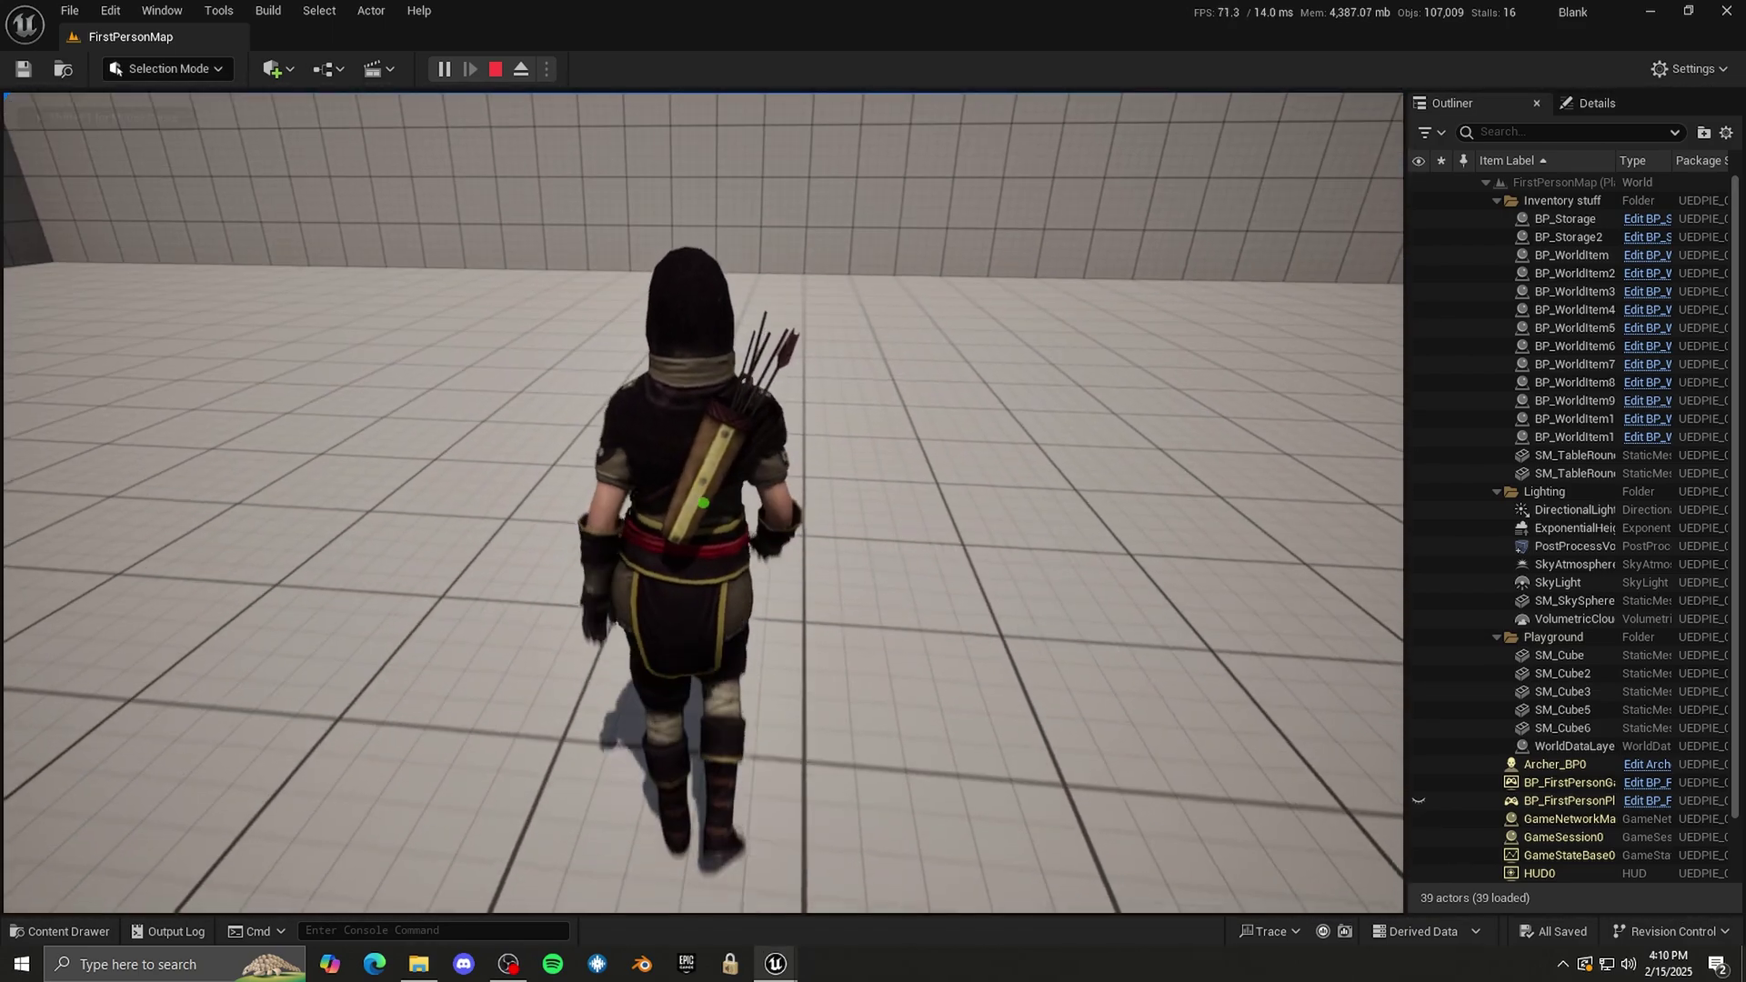
pyautogui.press('v')
pyautogui.press('v')
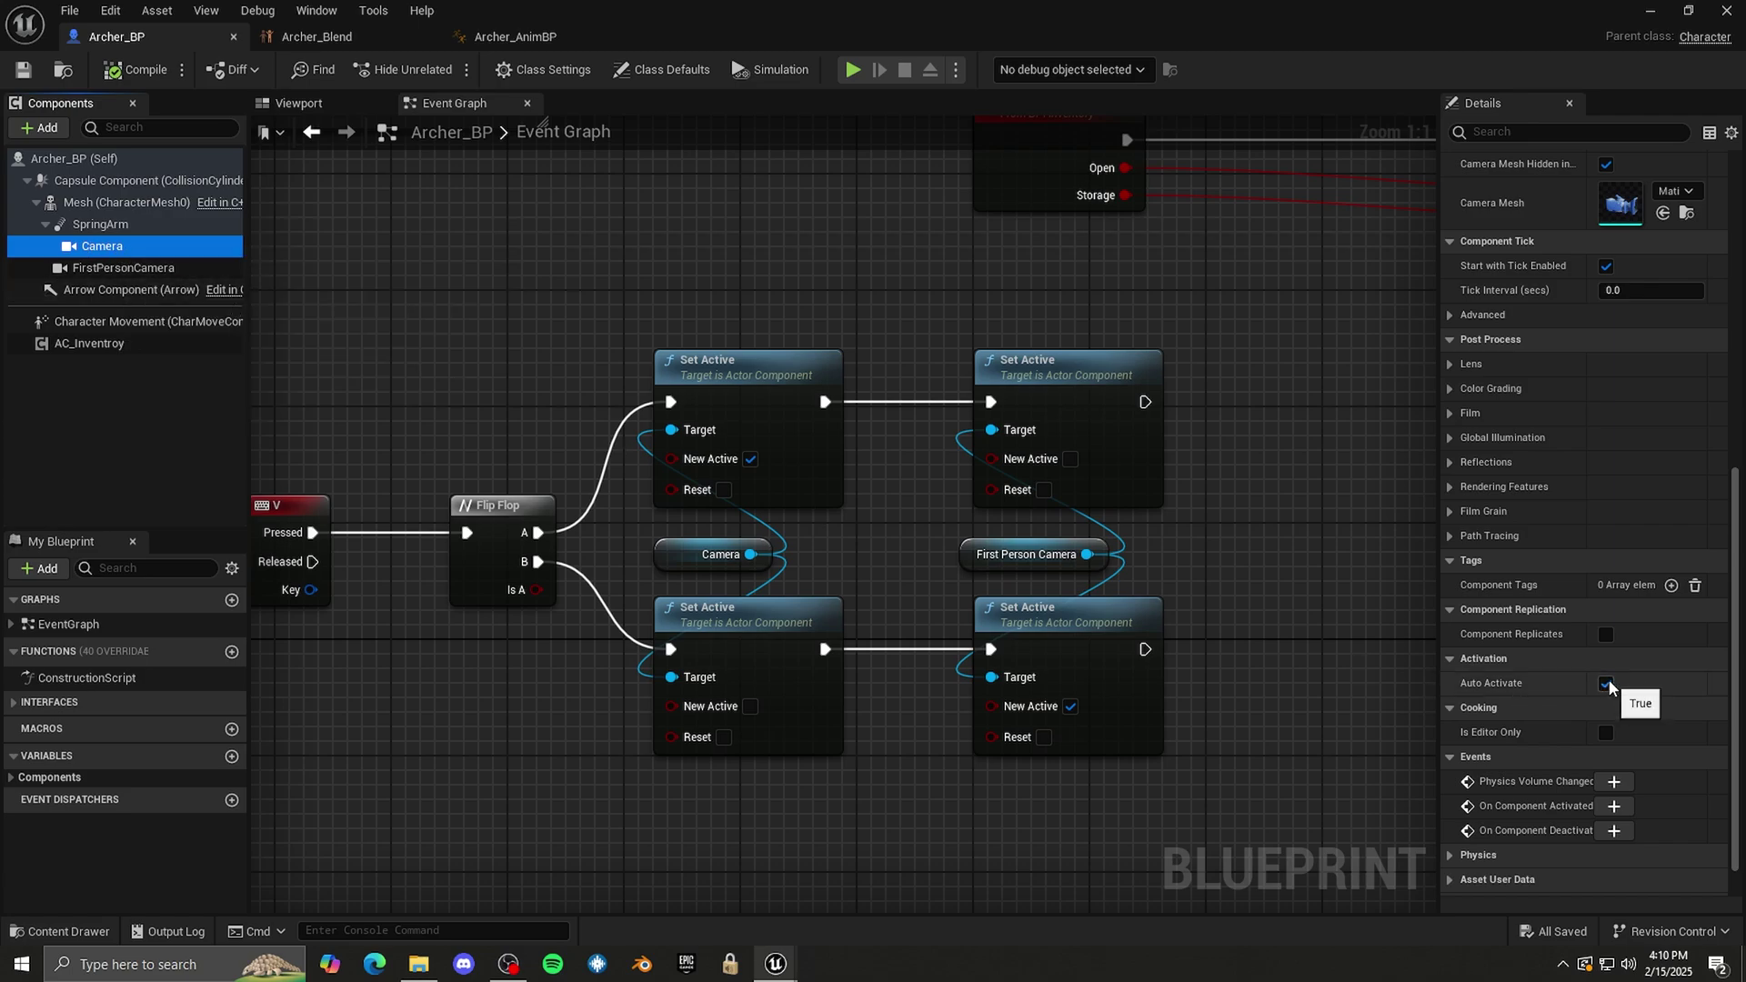
# - Disable Auto Activate on the Camera component under SpringArm and save the blueprint
pyautogui.click(1606, 684)
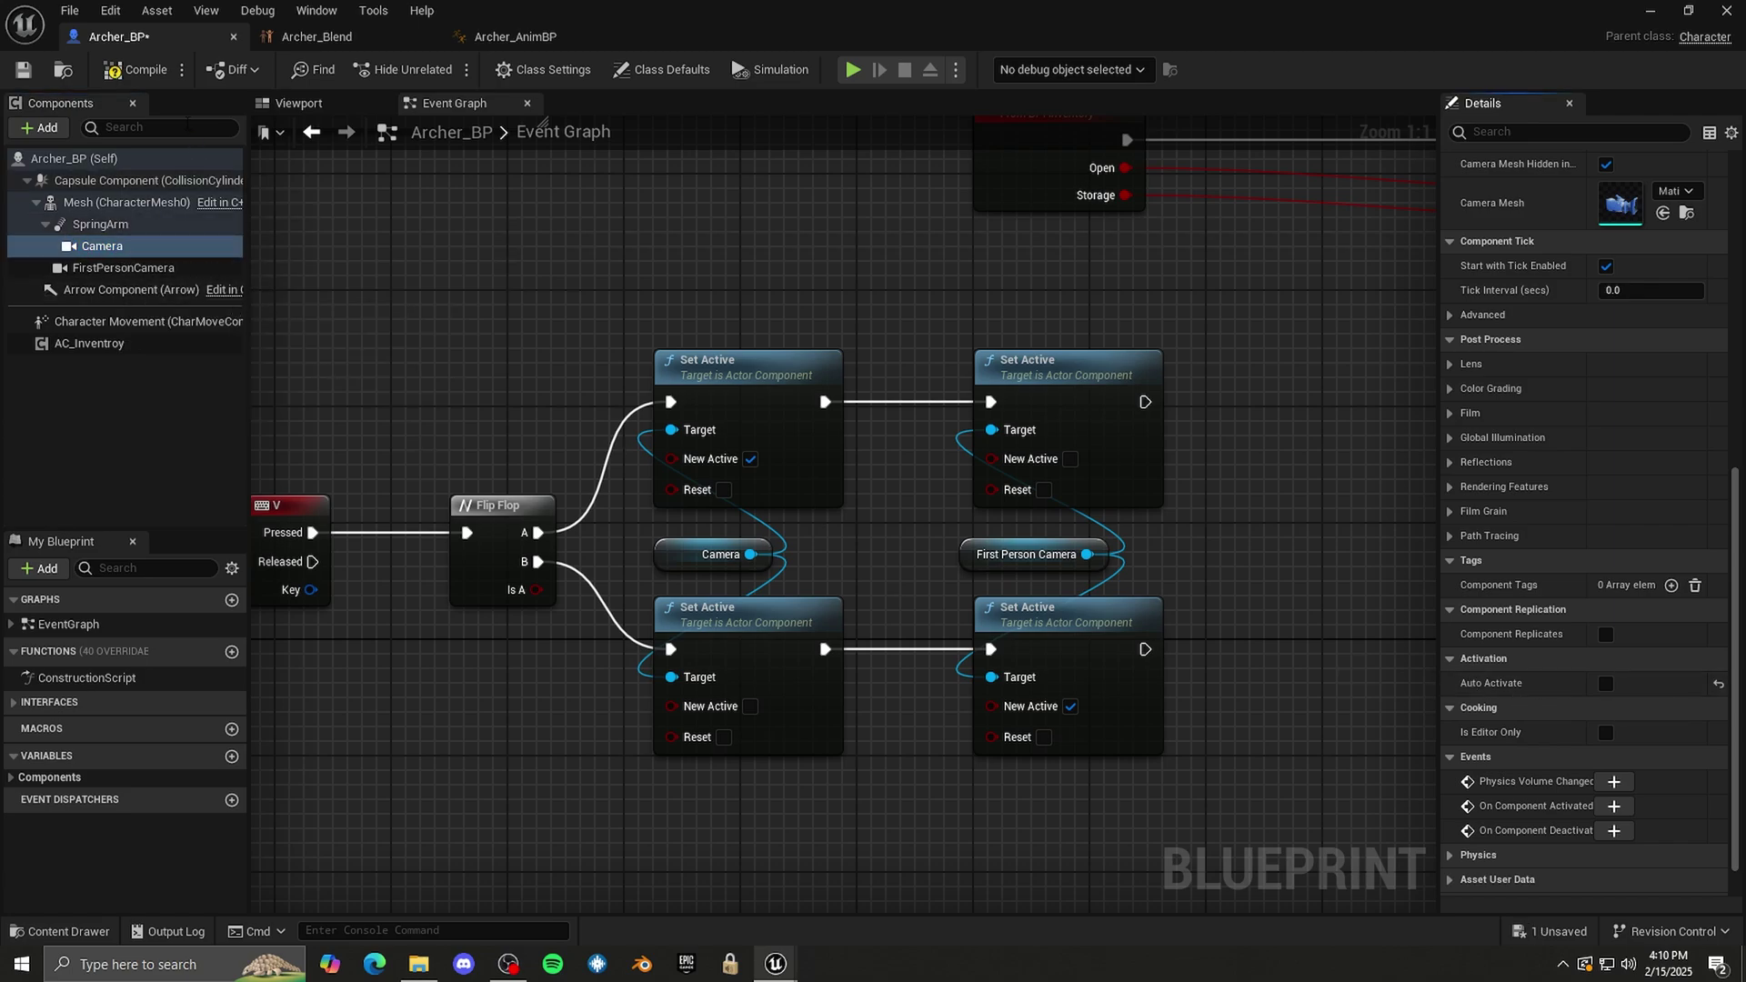
pyautogui.click(23, 69)
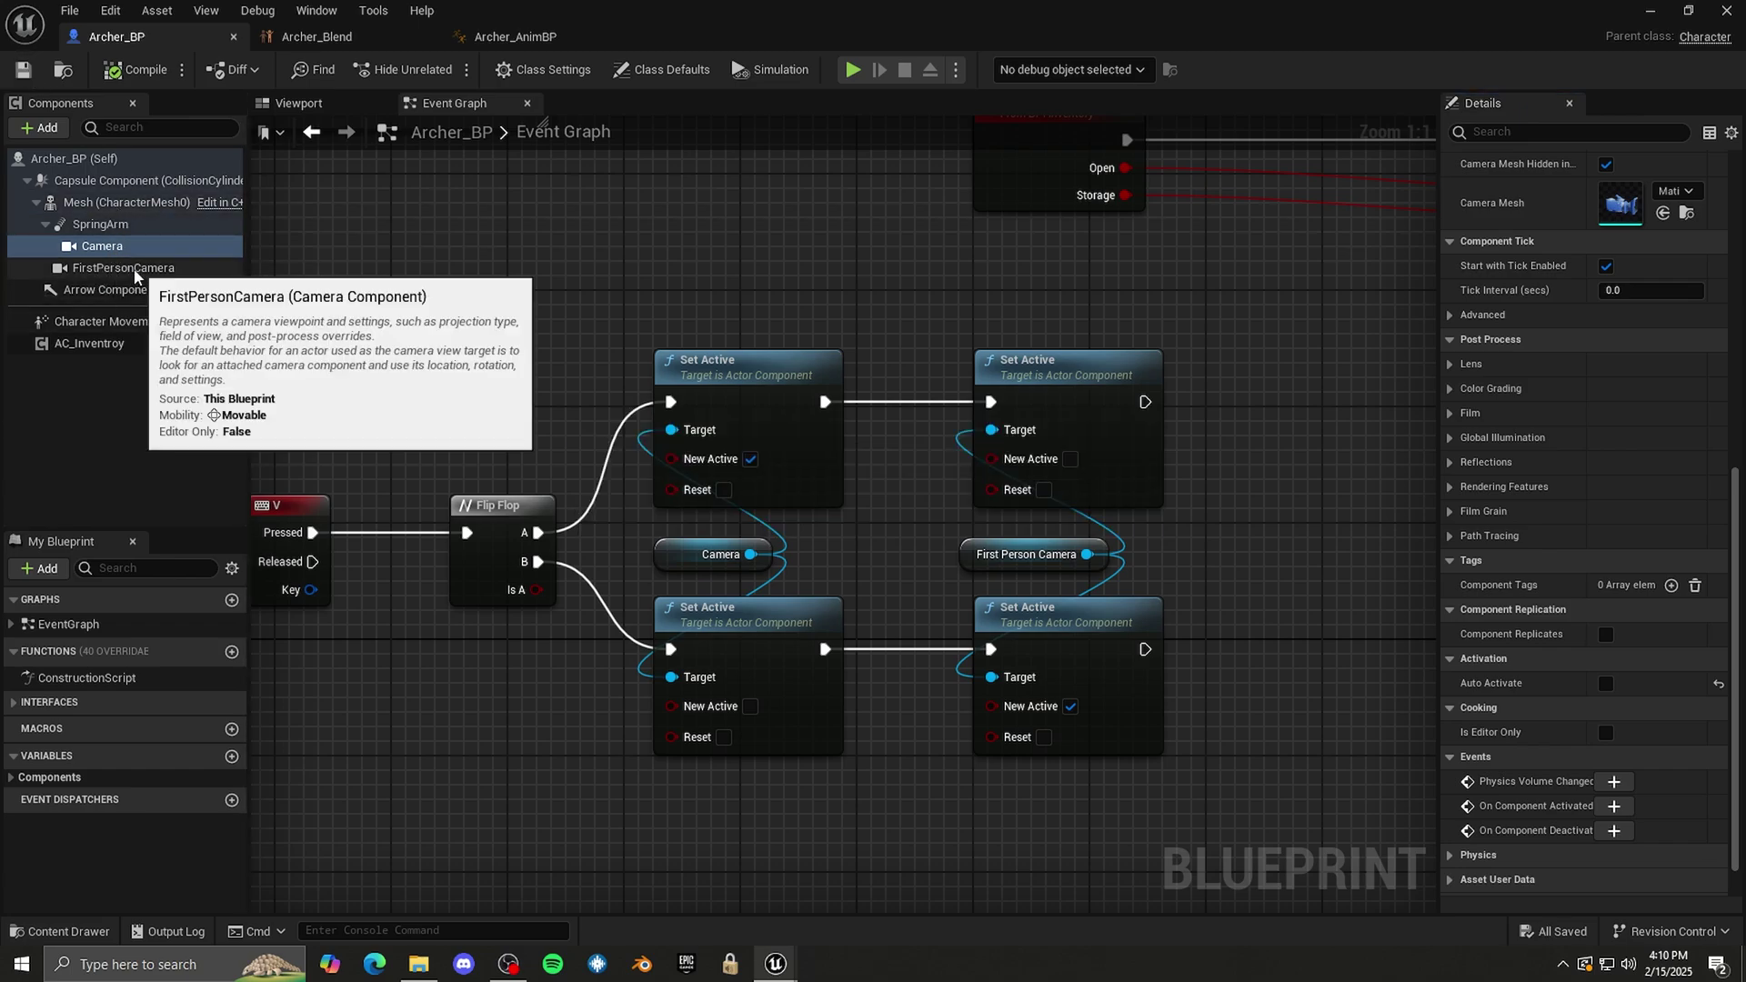
pyautogui.moveTo(534, 265); pyautogui.dragTo(687, 387, button='right')
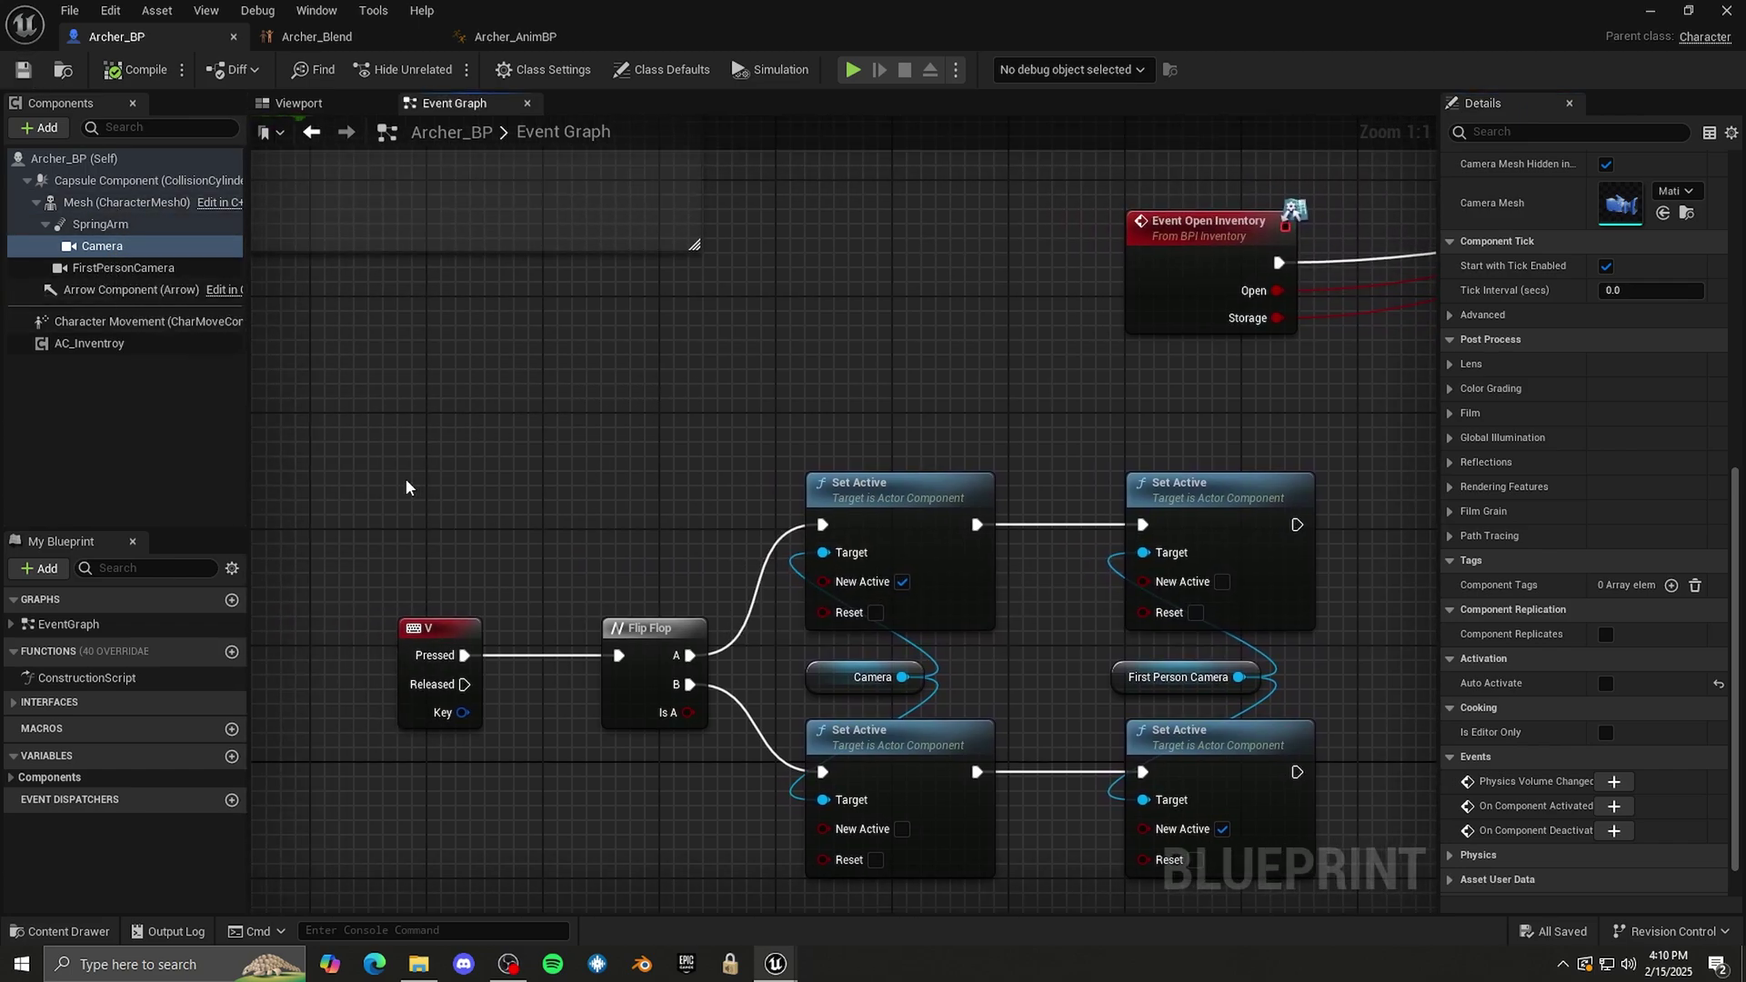
pyautogui.moveTo(401, 483); pyautogui.dragTo(1319, 838)
pyautogui.moveTo(817, 369); pyautogui.dragTo(602, 538, button='right')
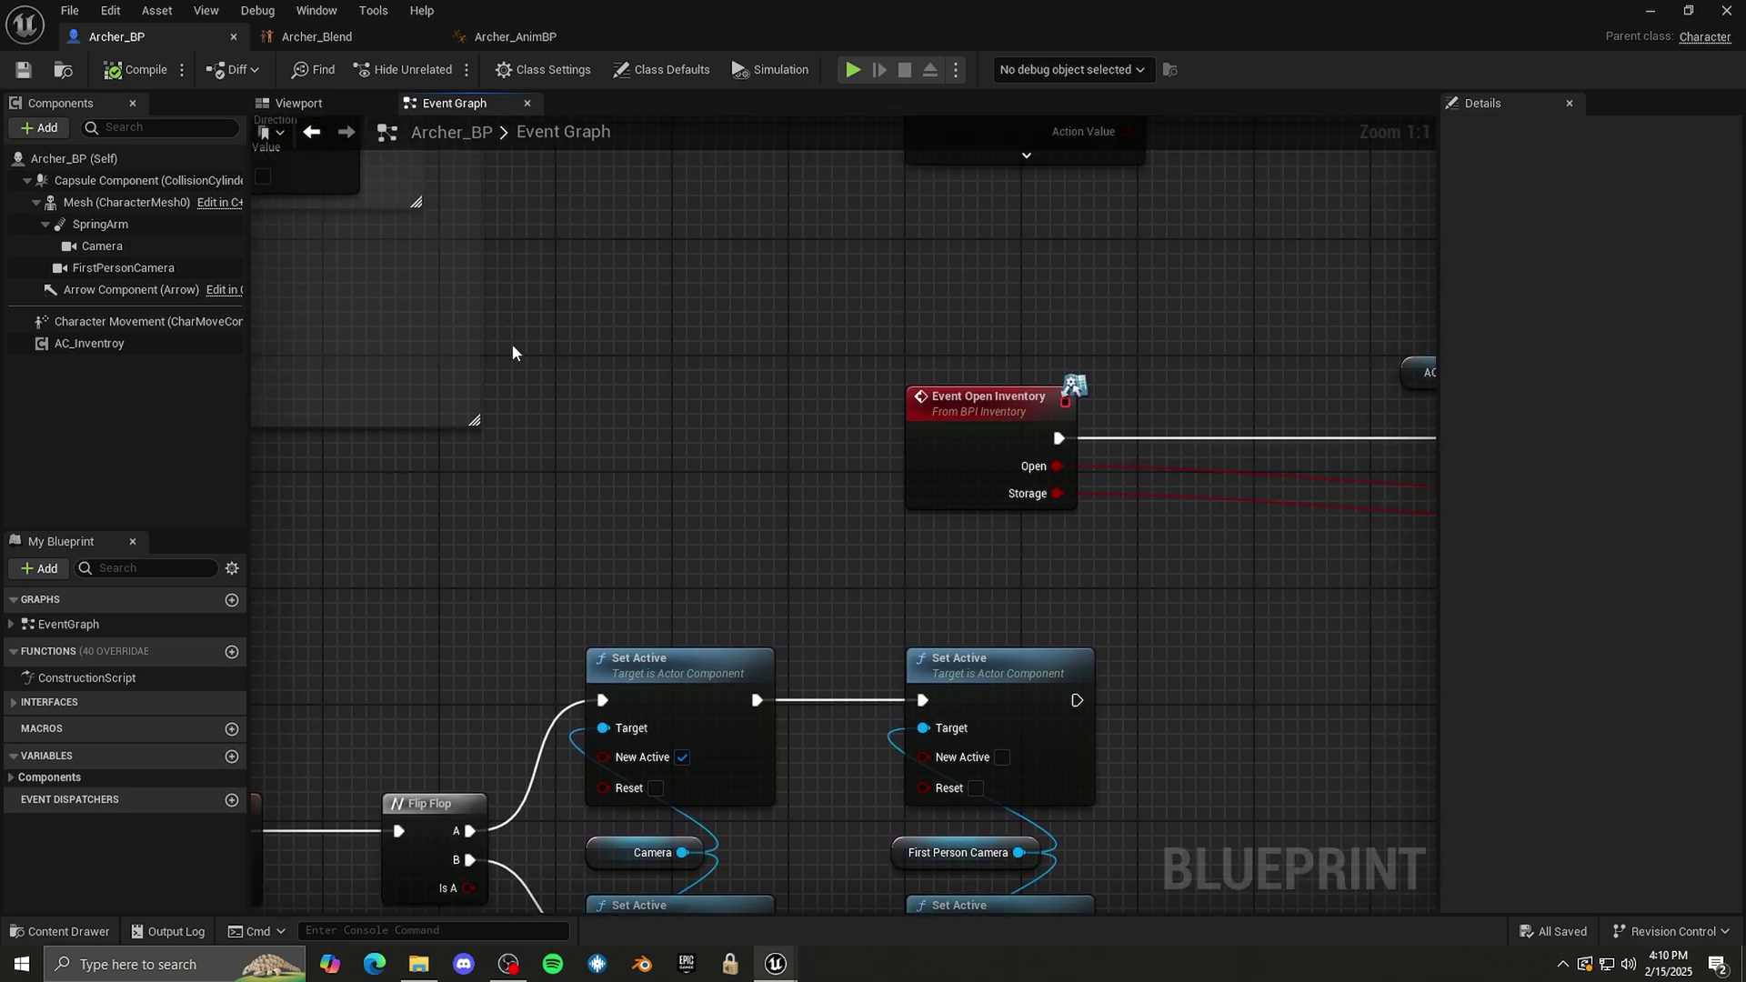
# - Disable Inherit Yaw on the SpringArm and rotate it about the vertical axis until its camera sits directly behind the archer
pyautogui.click(100, 224)
pyautogui.moveTo(394, 300); pyautogui.dragTo(564, 313, button='right')
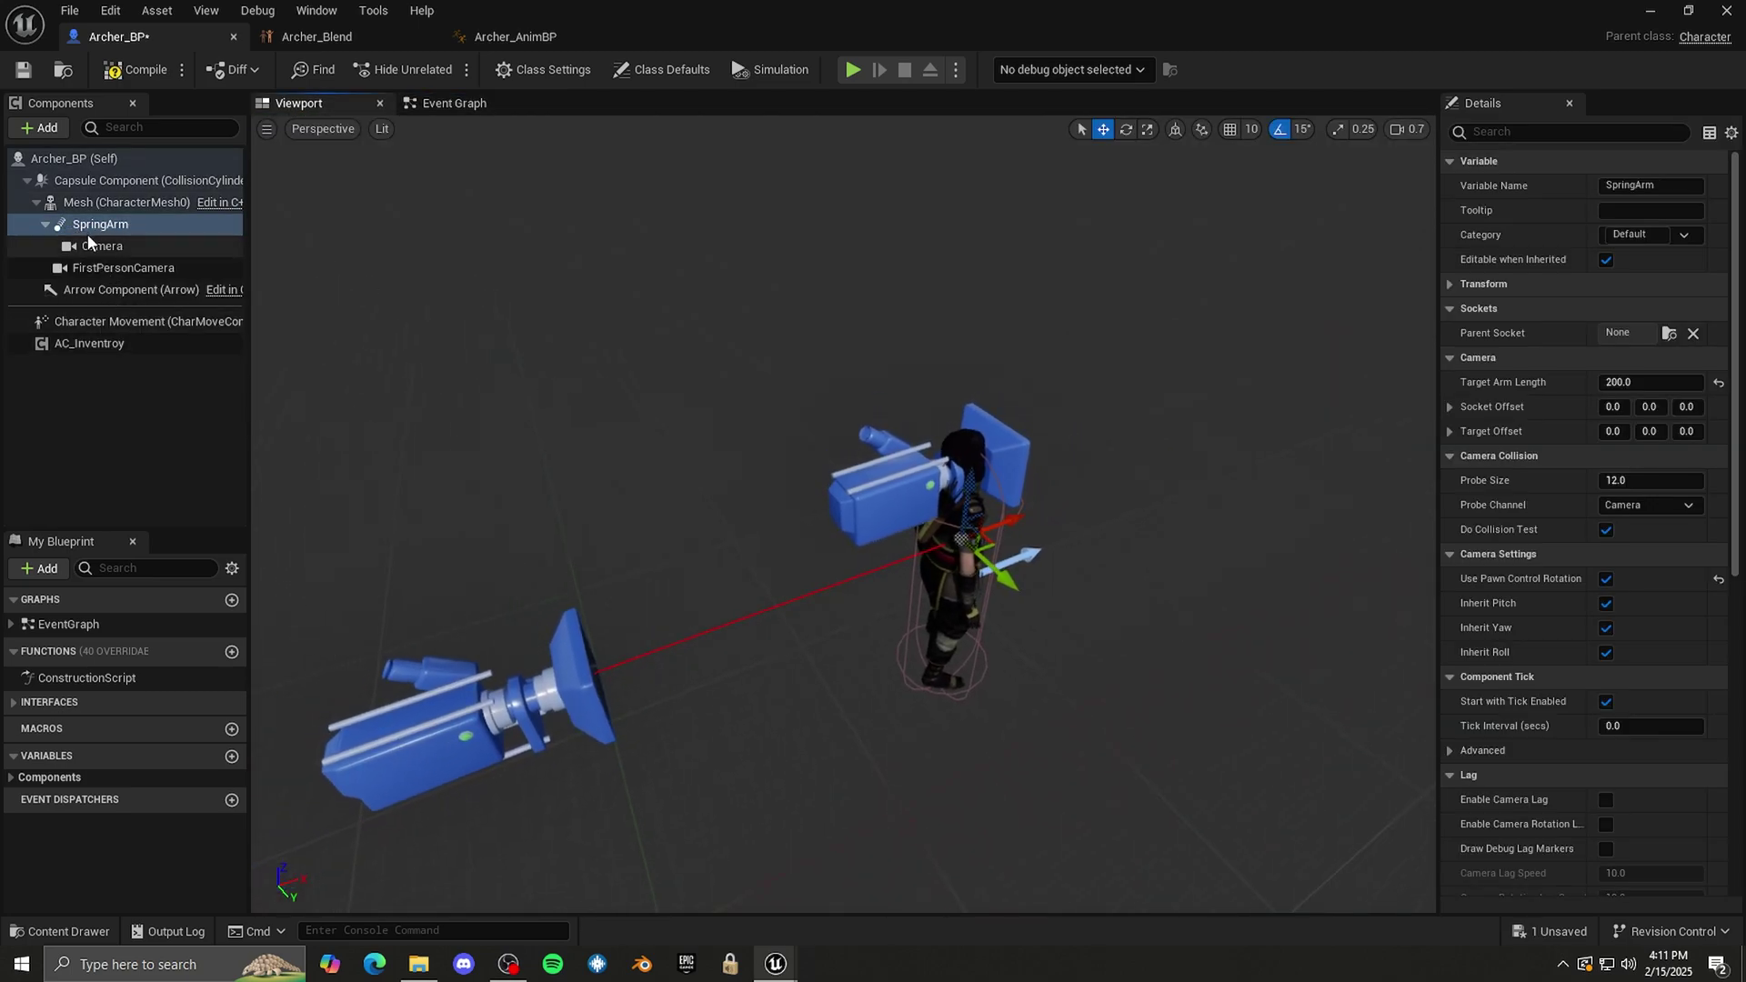
pyautogui.click(1607, 628)
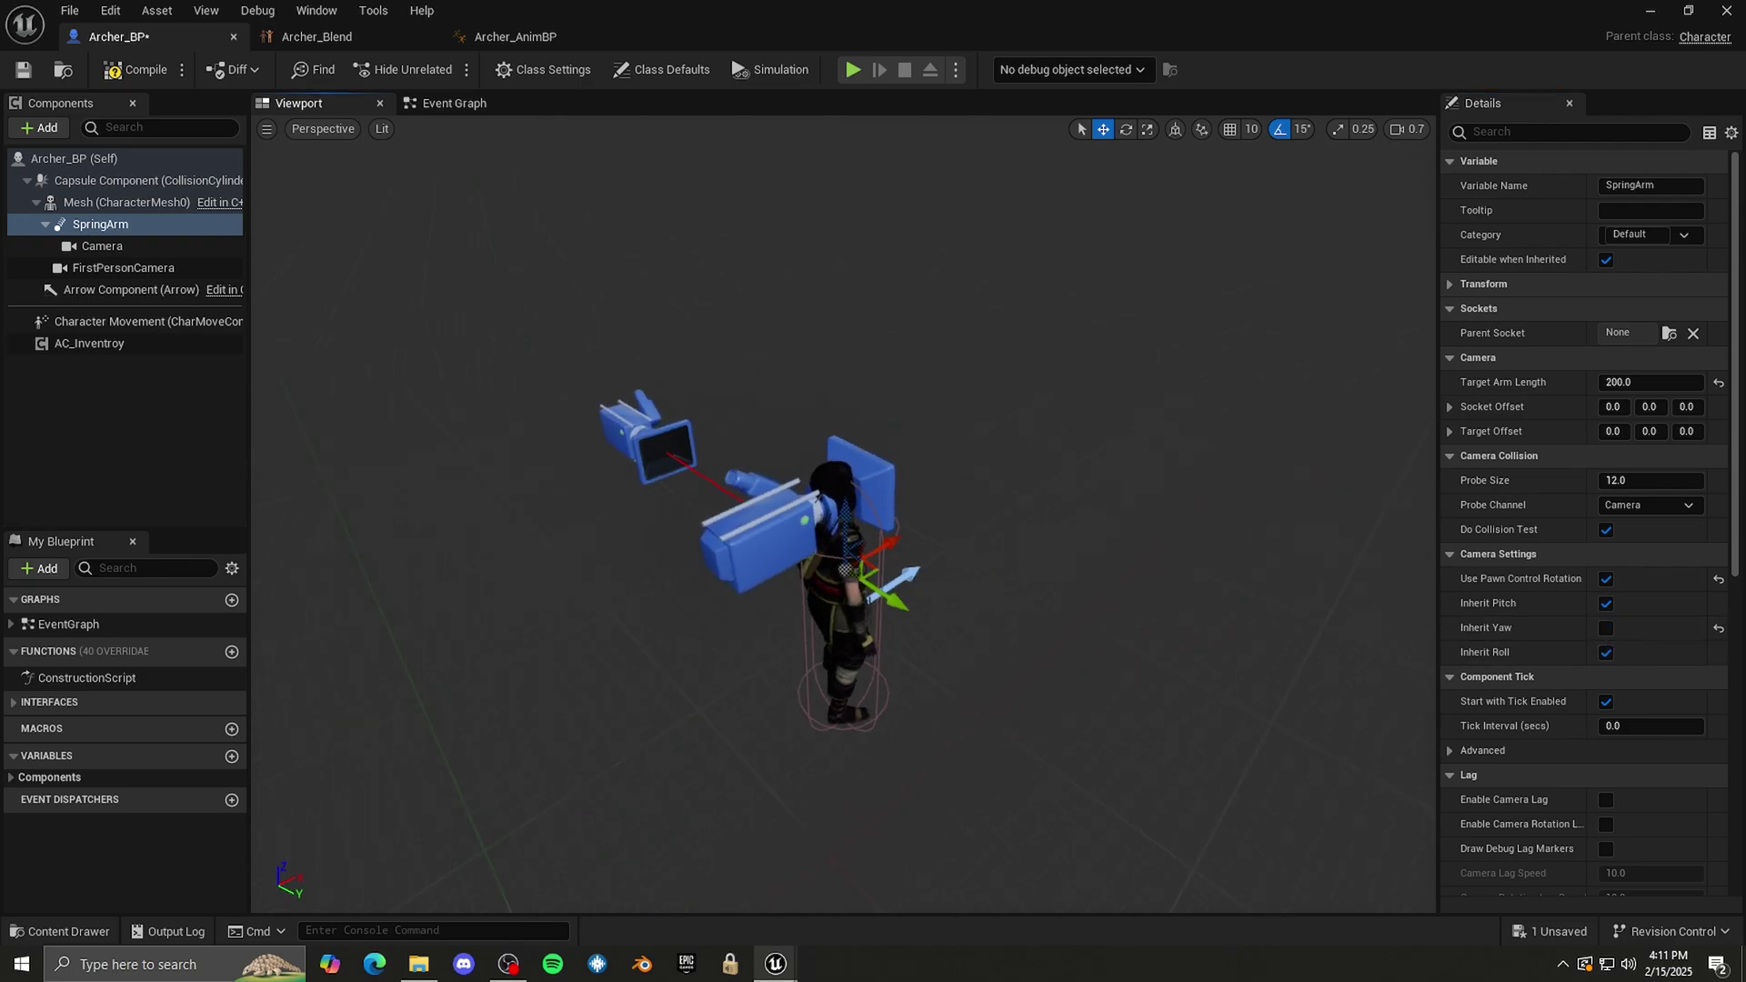
pyautogui.scroll(2, 715, 543)
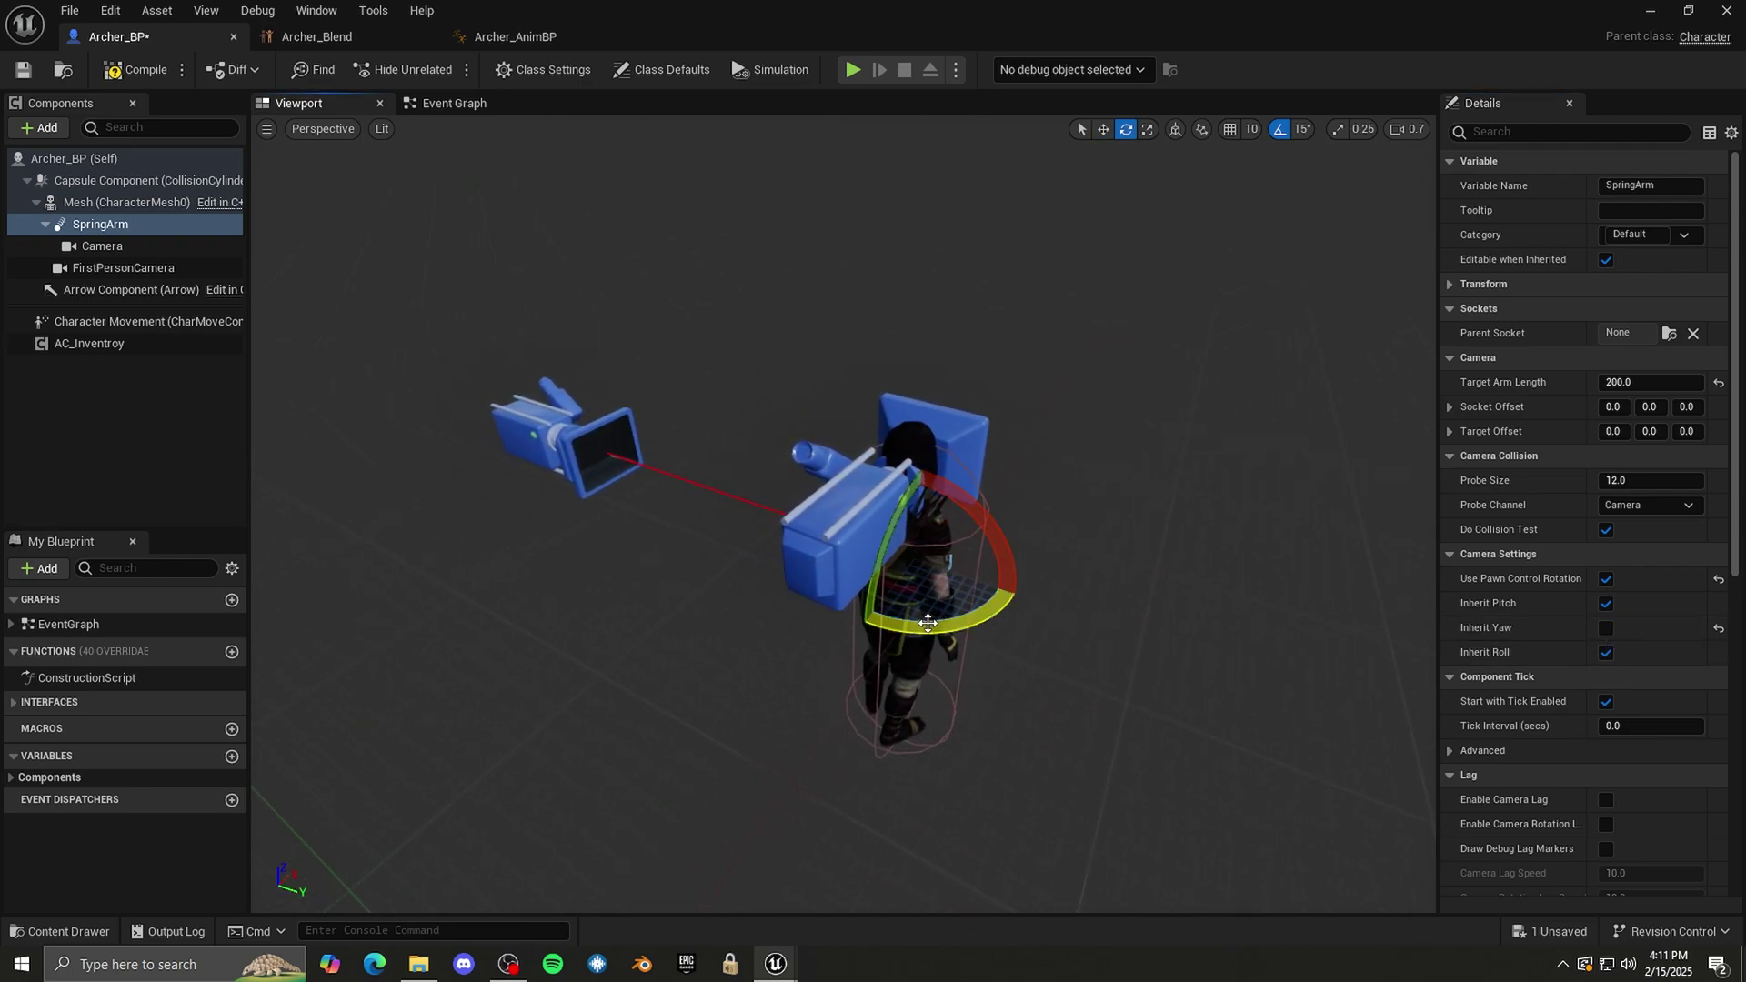
pyautogui.moveTo(928, 623); pyautogui.dragTo(828, 629)
pyautogui.moveTo(961, 748); pyautogui.dragTo(1097, 492, button='middle')
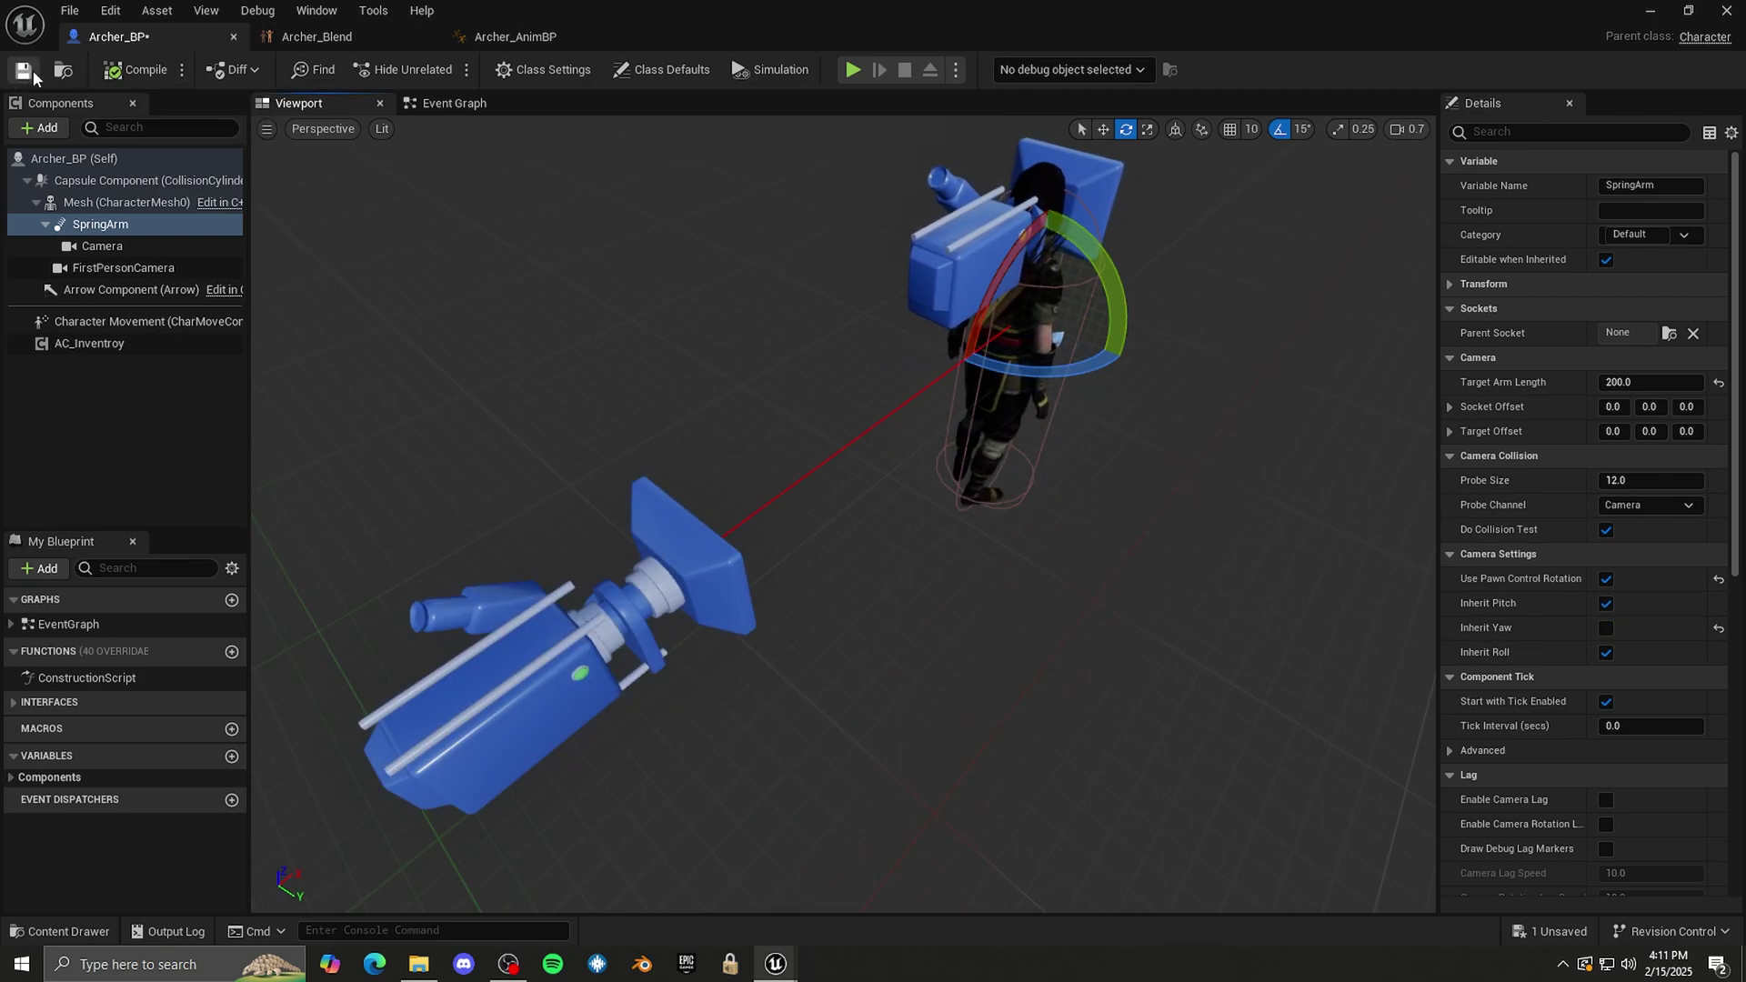
# - Play the level, walk the archer forward, backward and sideways to test turning relative to the camera, and end the session
pyautogui.click(1650, 11)
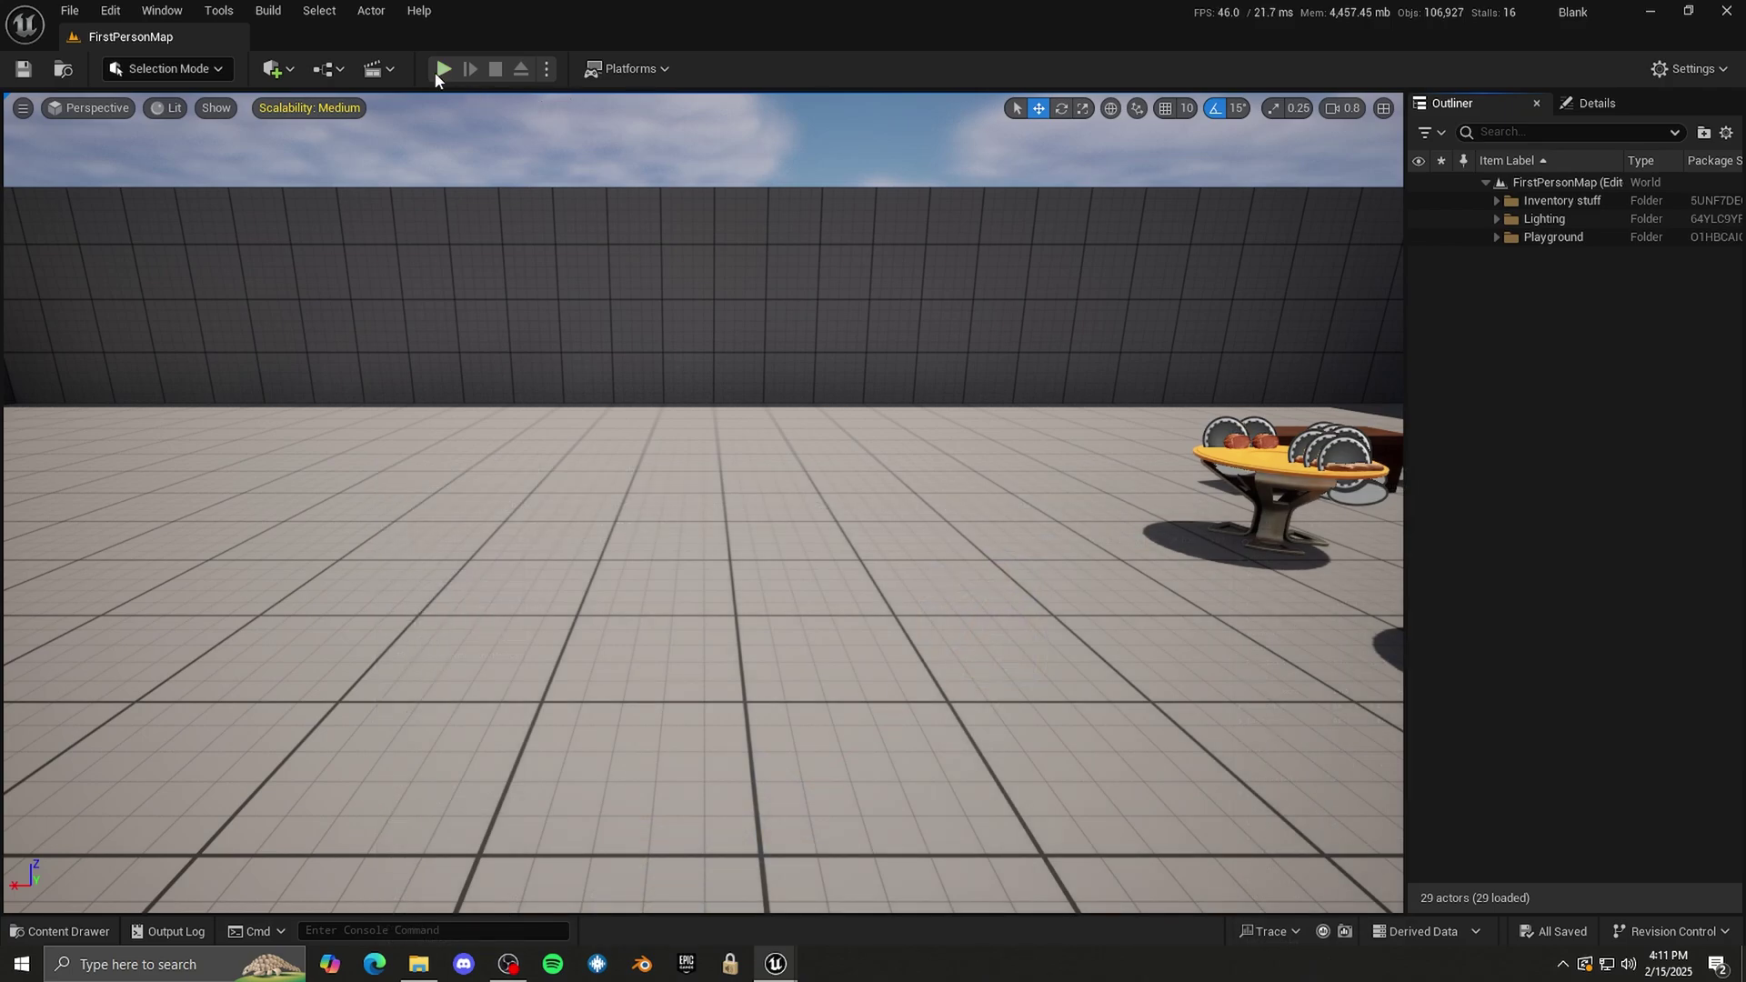
pyautogui.click(445, 69)
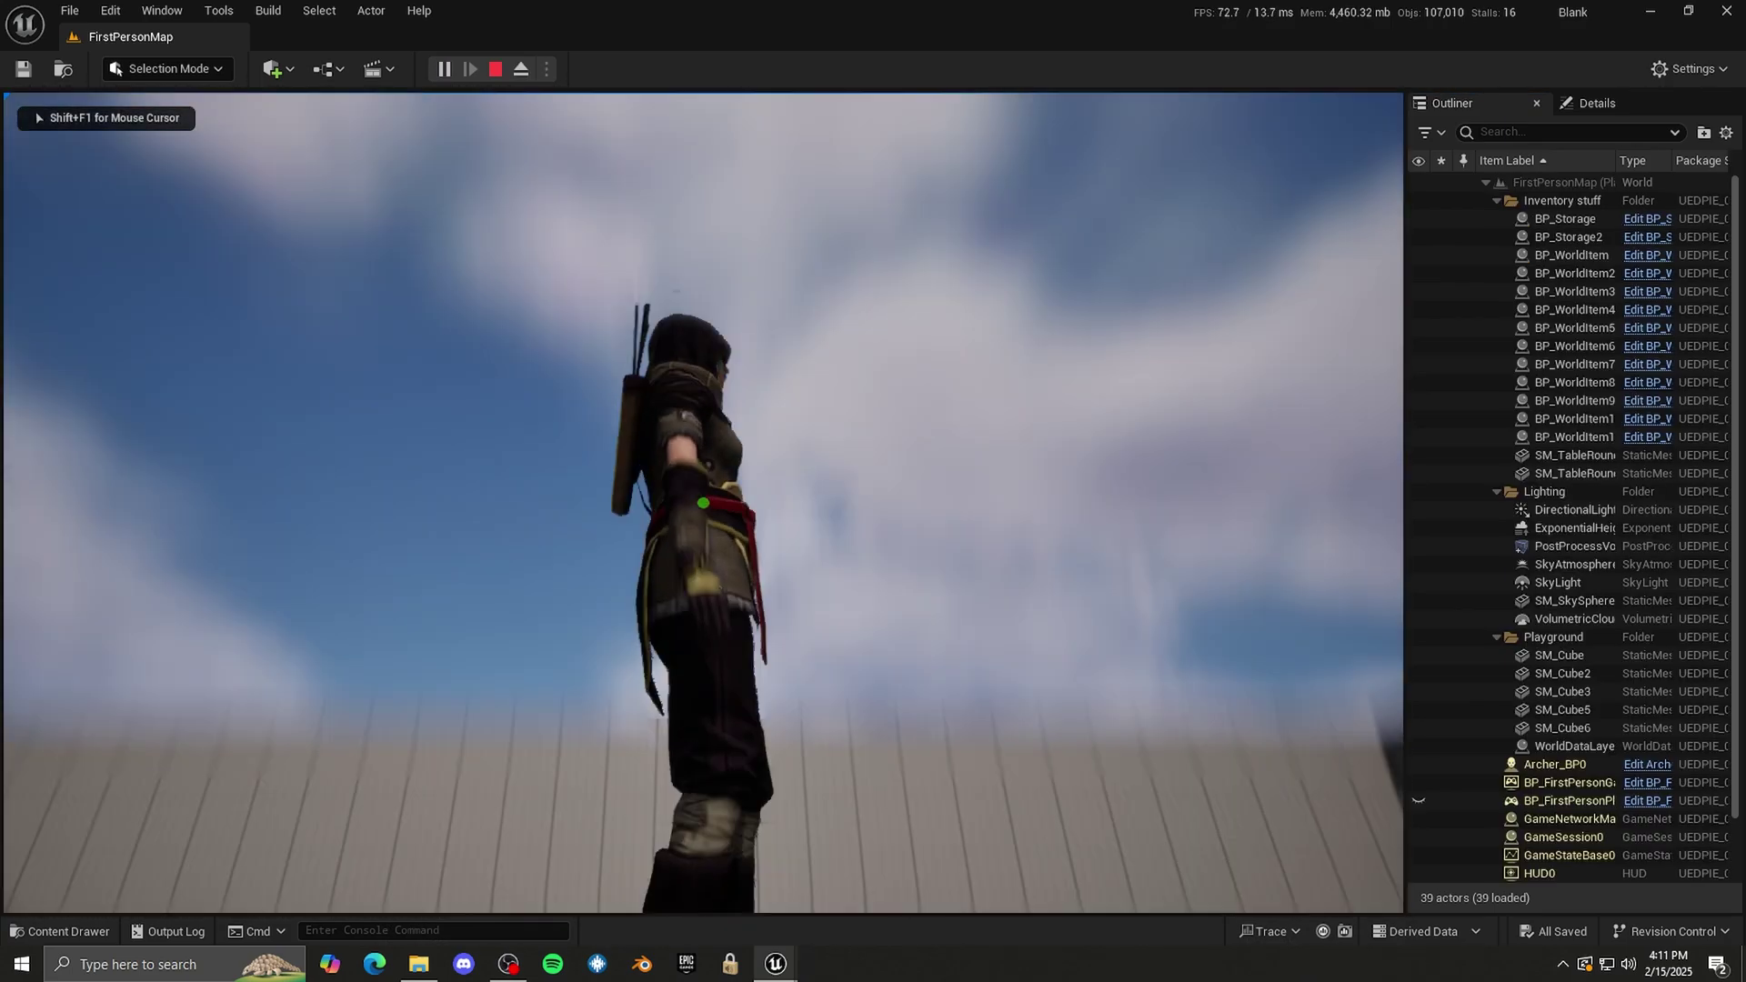
pyautogui.press('w')
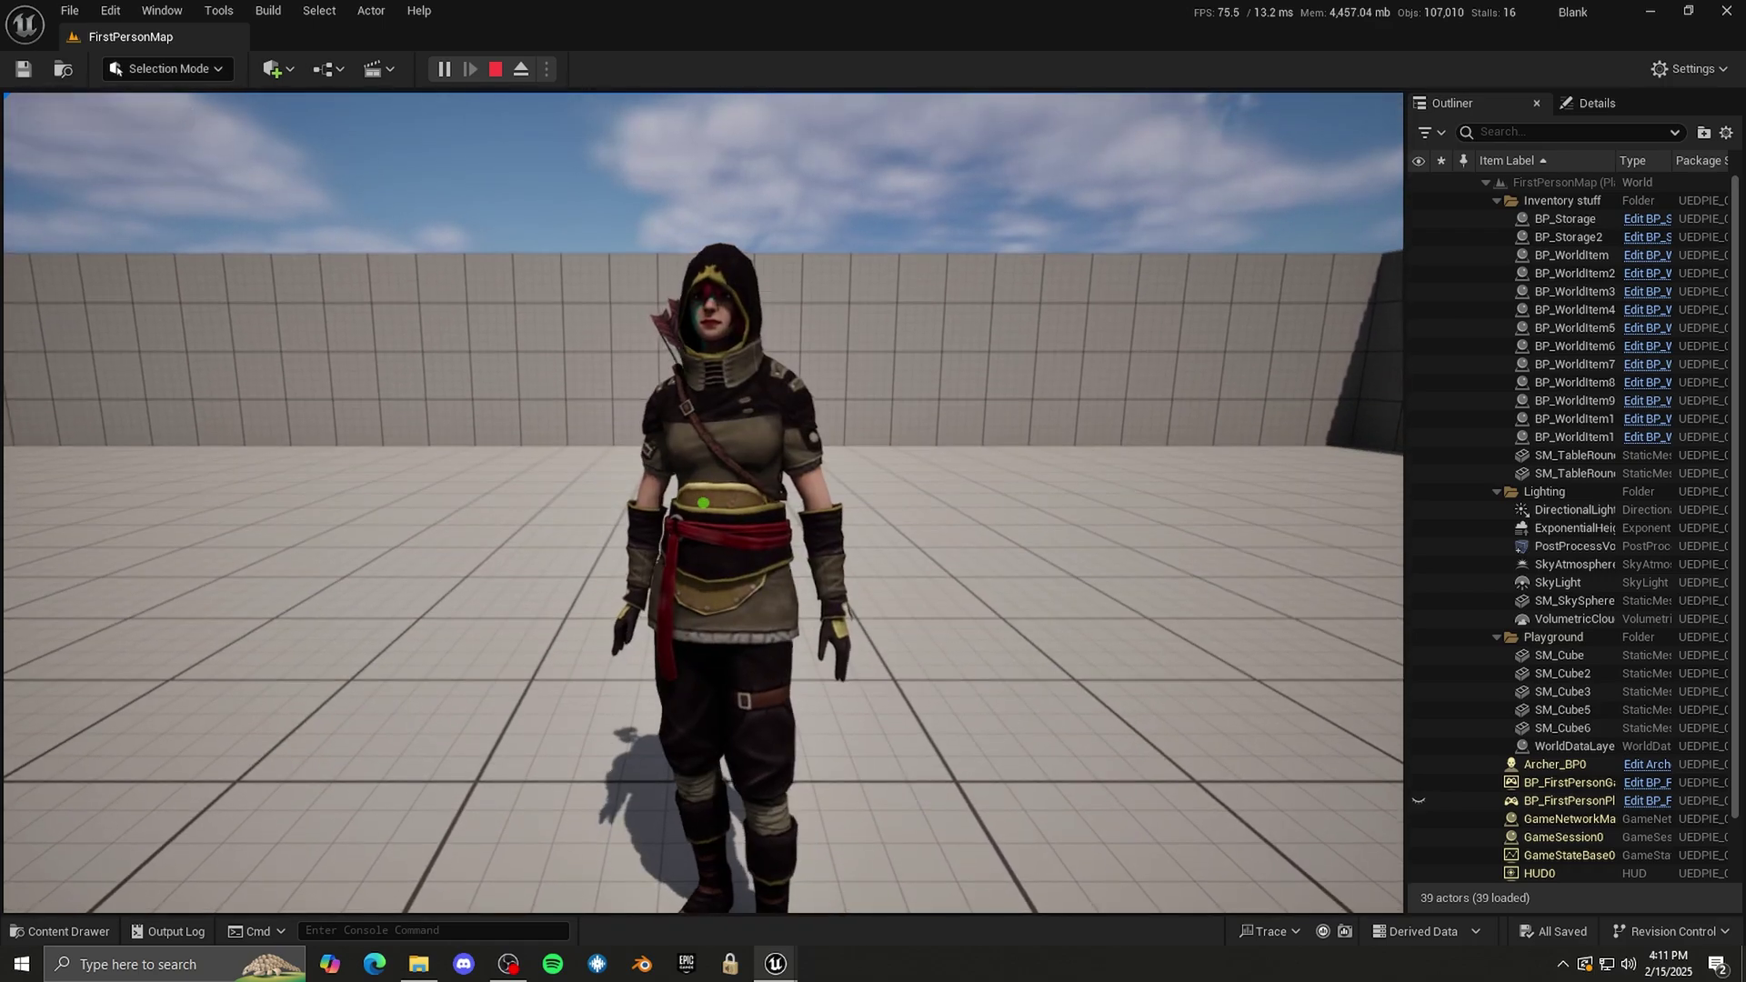
pyautogui.press('w')
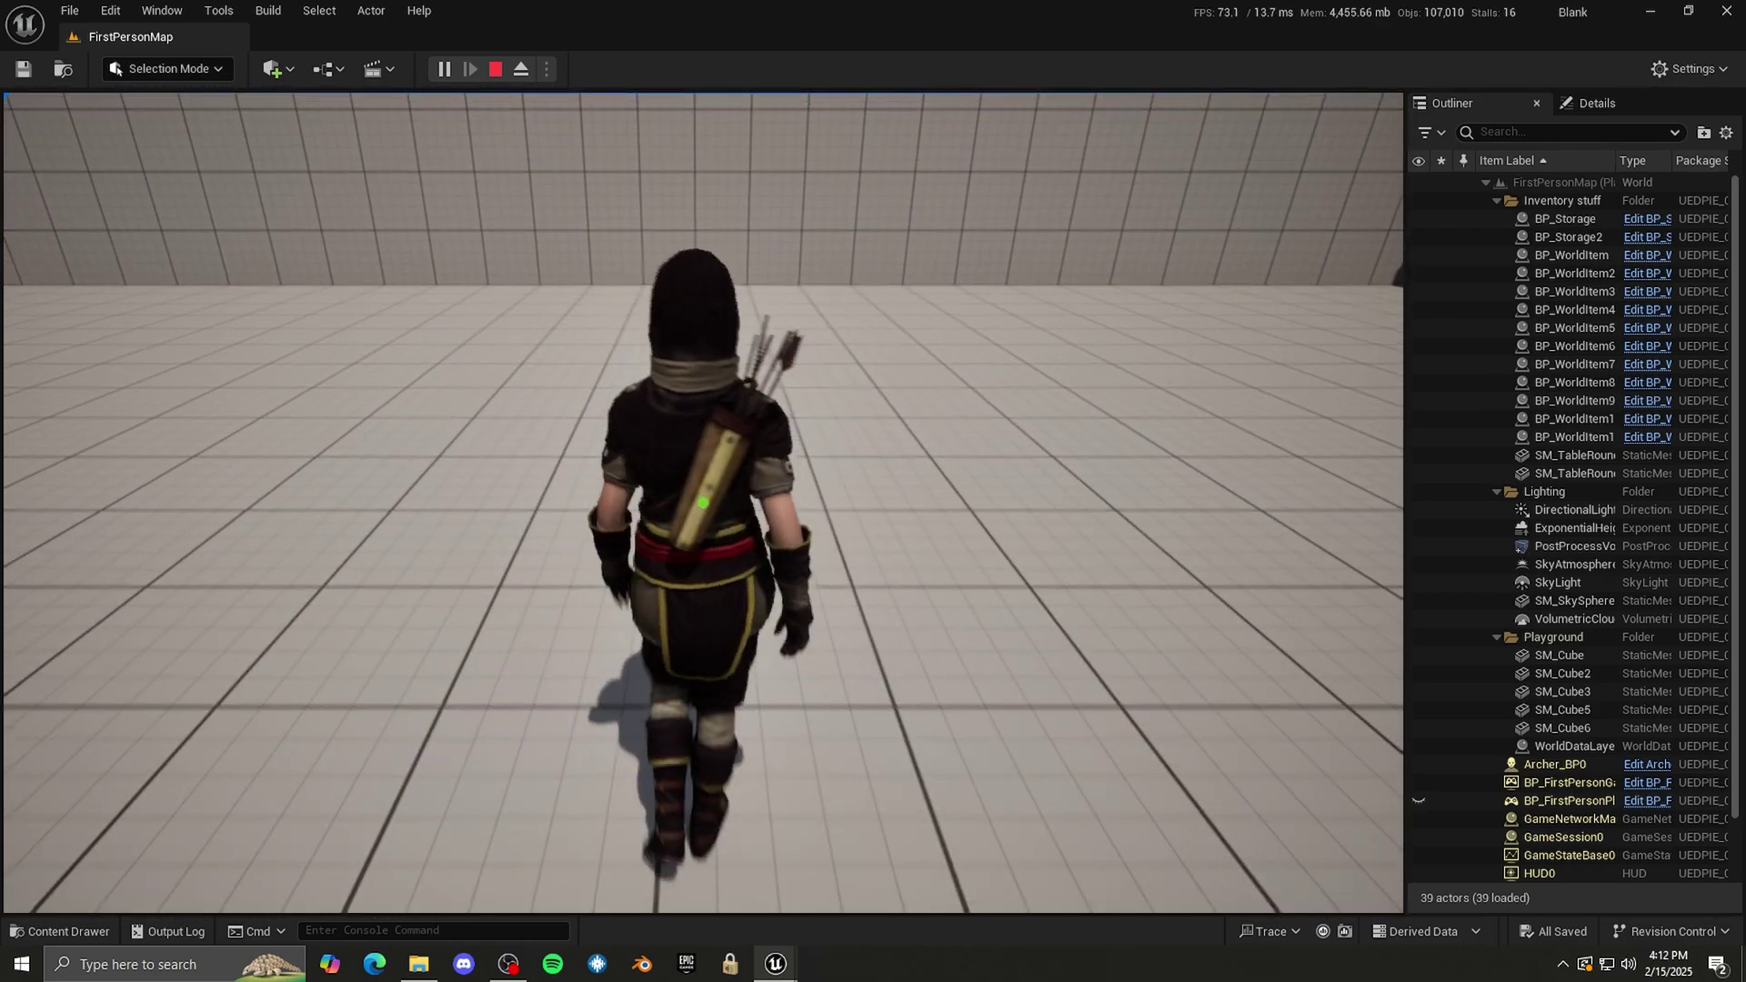
pyautogui.press('d')
pyautogui.press('s')
pyautogui.press('a')
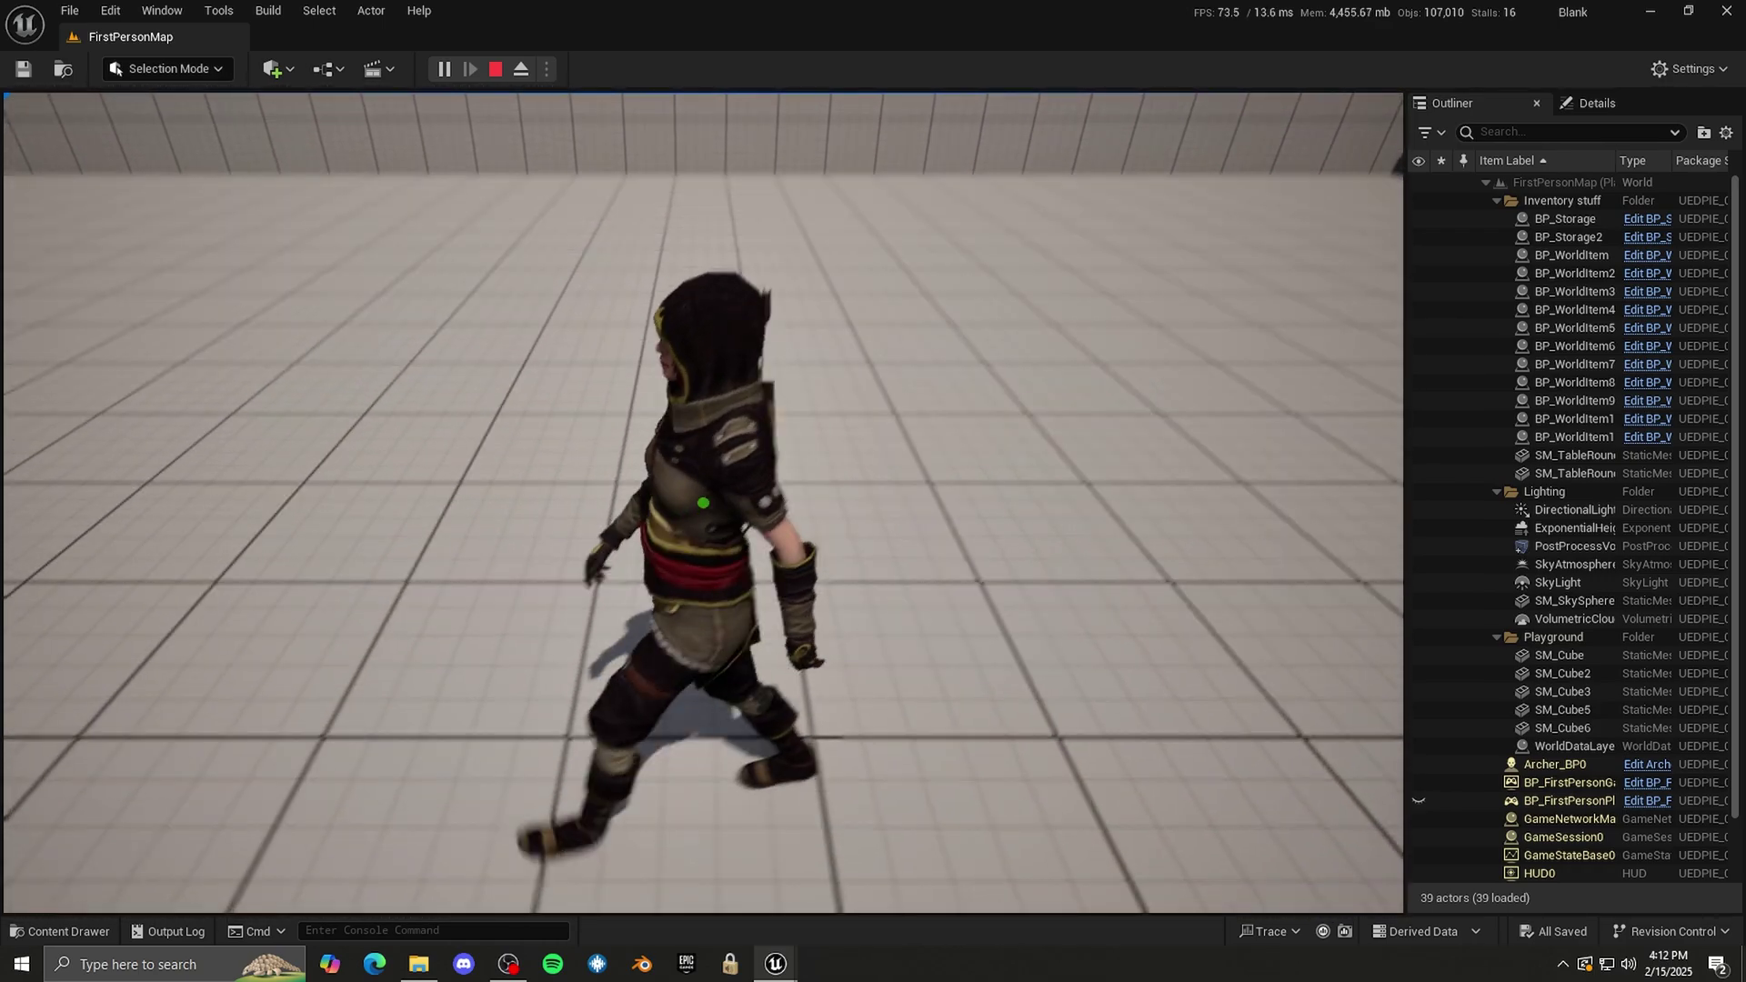
pyautogui.press('s')
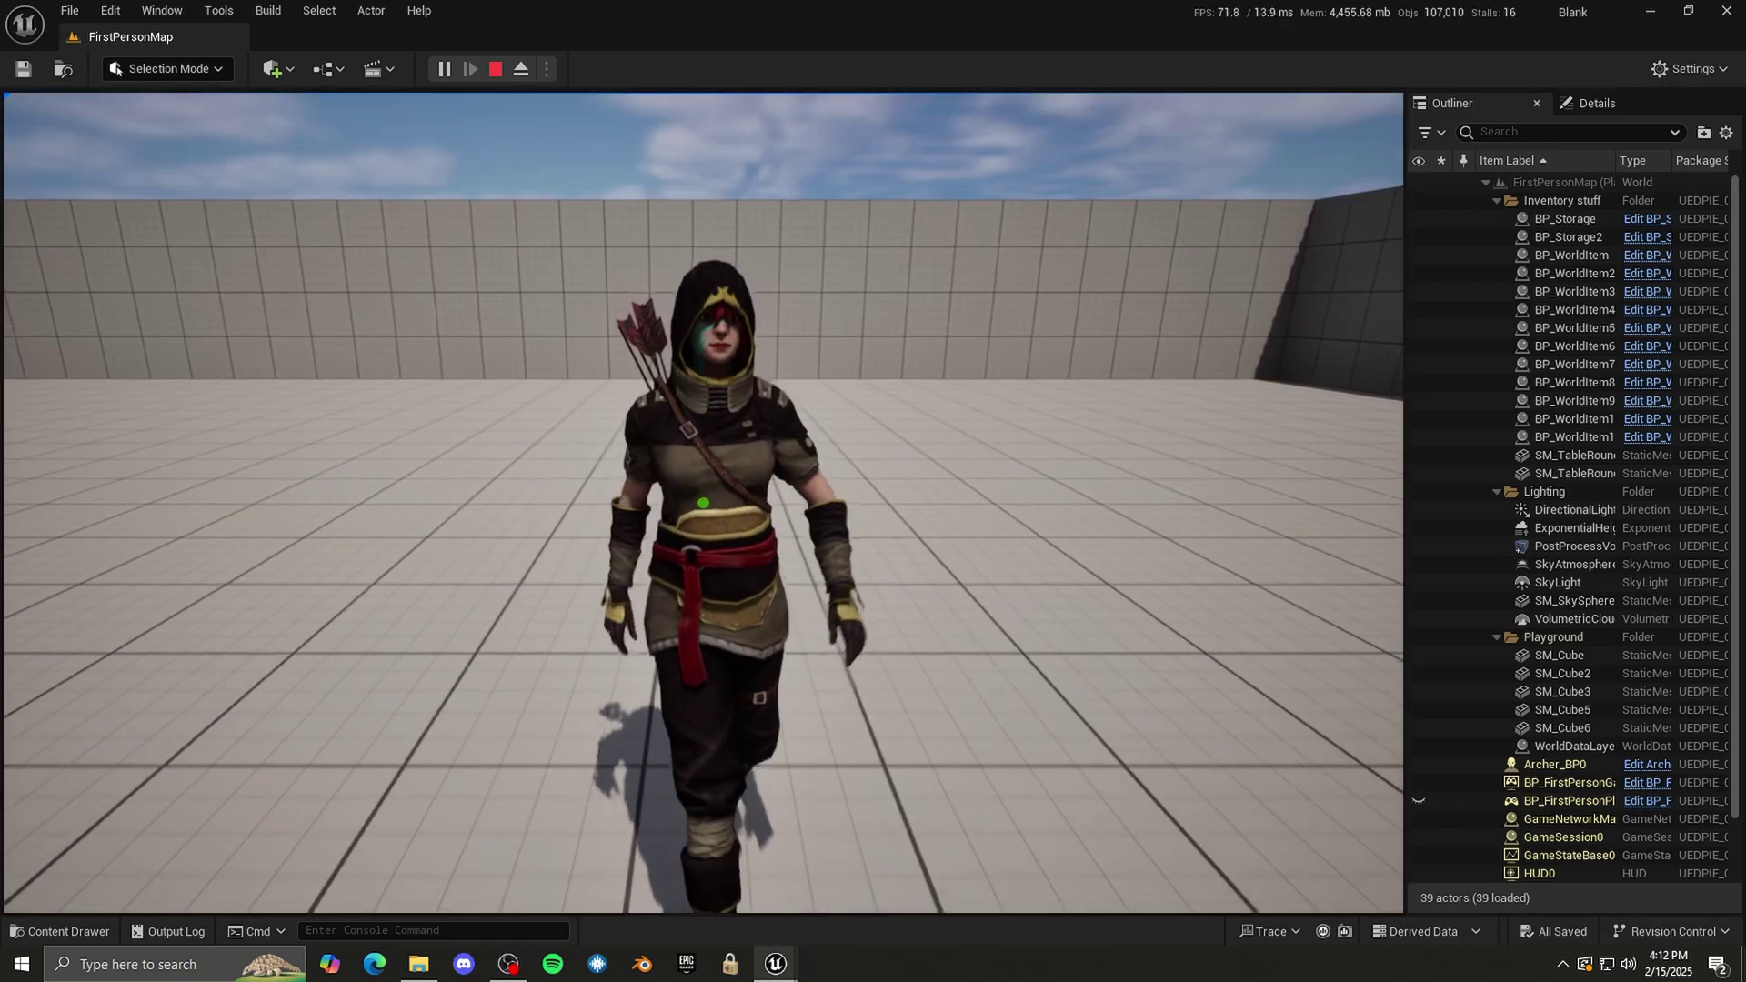
pyautogui.press('a')
pyautogui.press('w')
pyautogui.press('d')
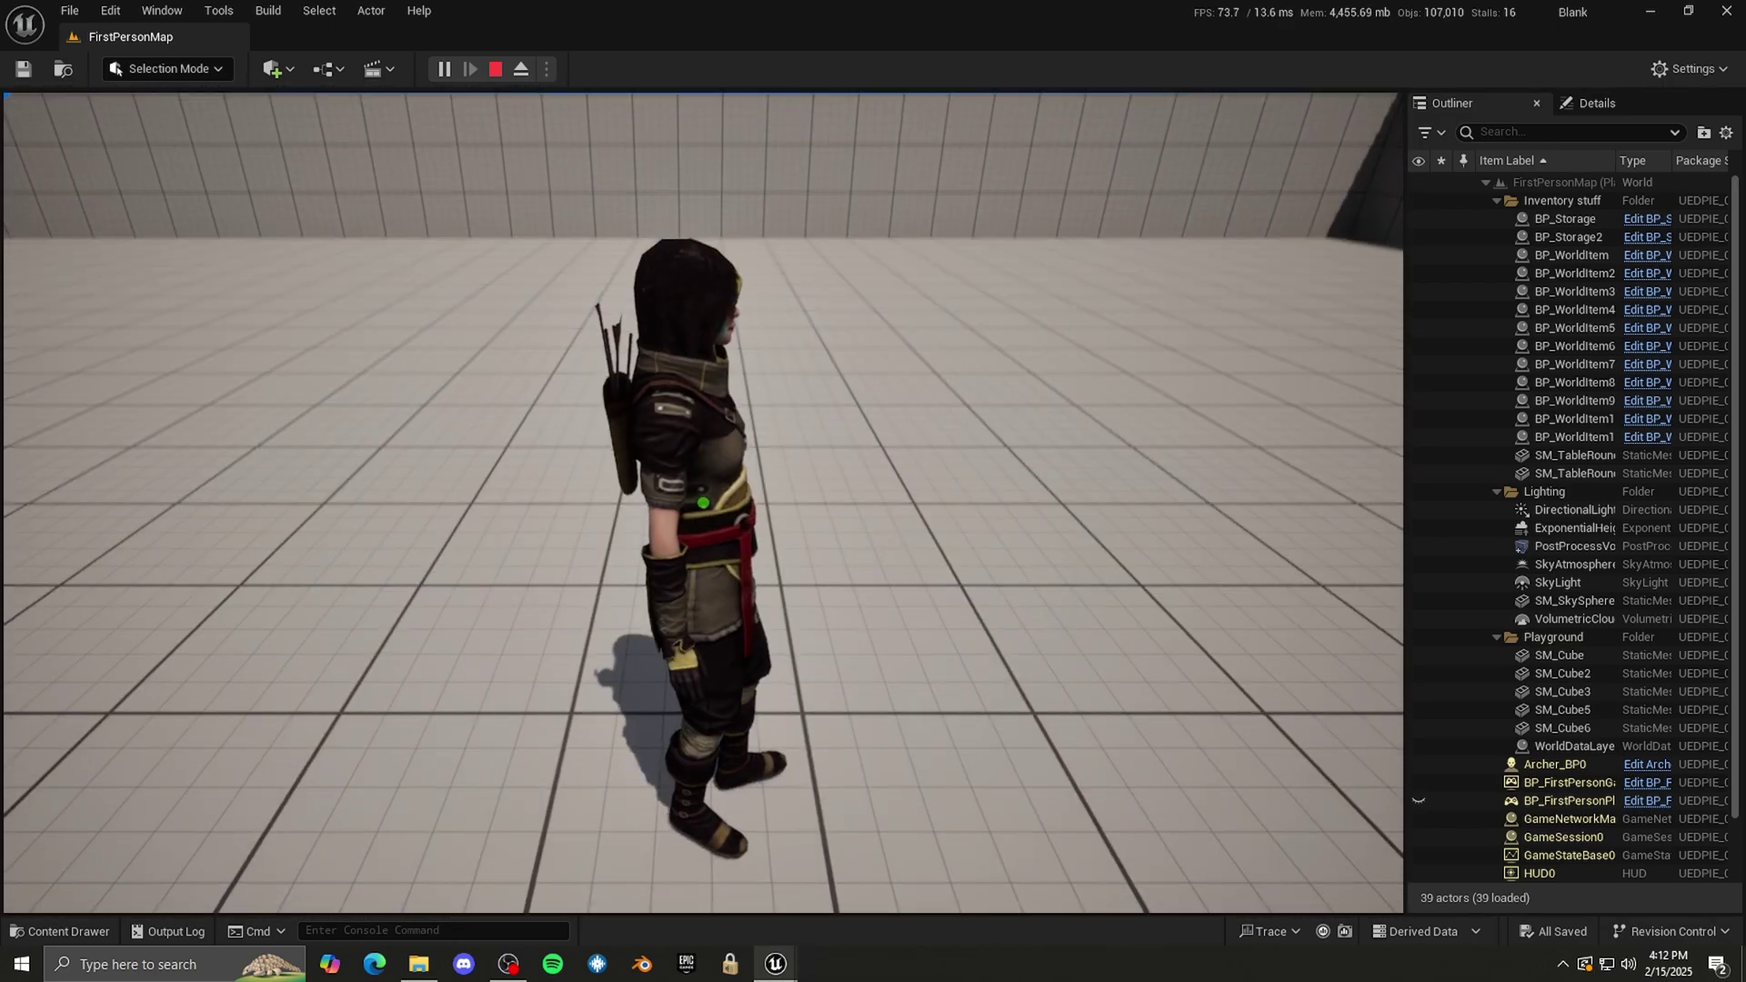
pyautogui.press('s')
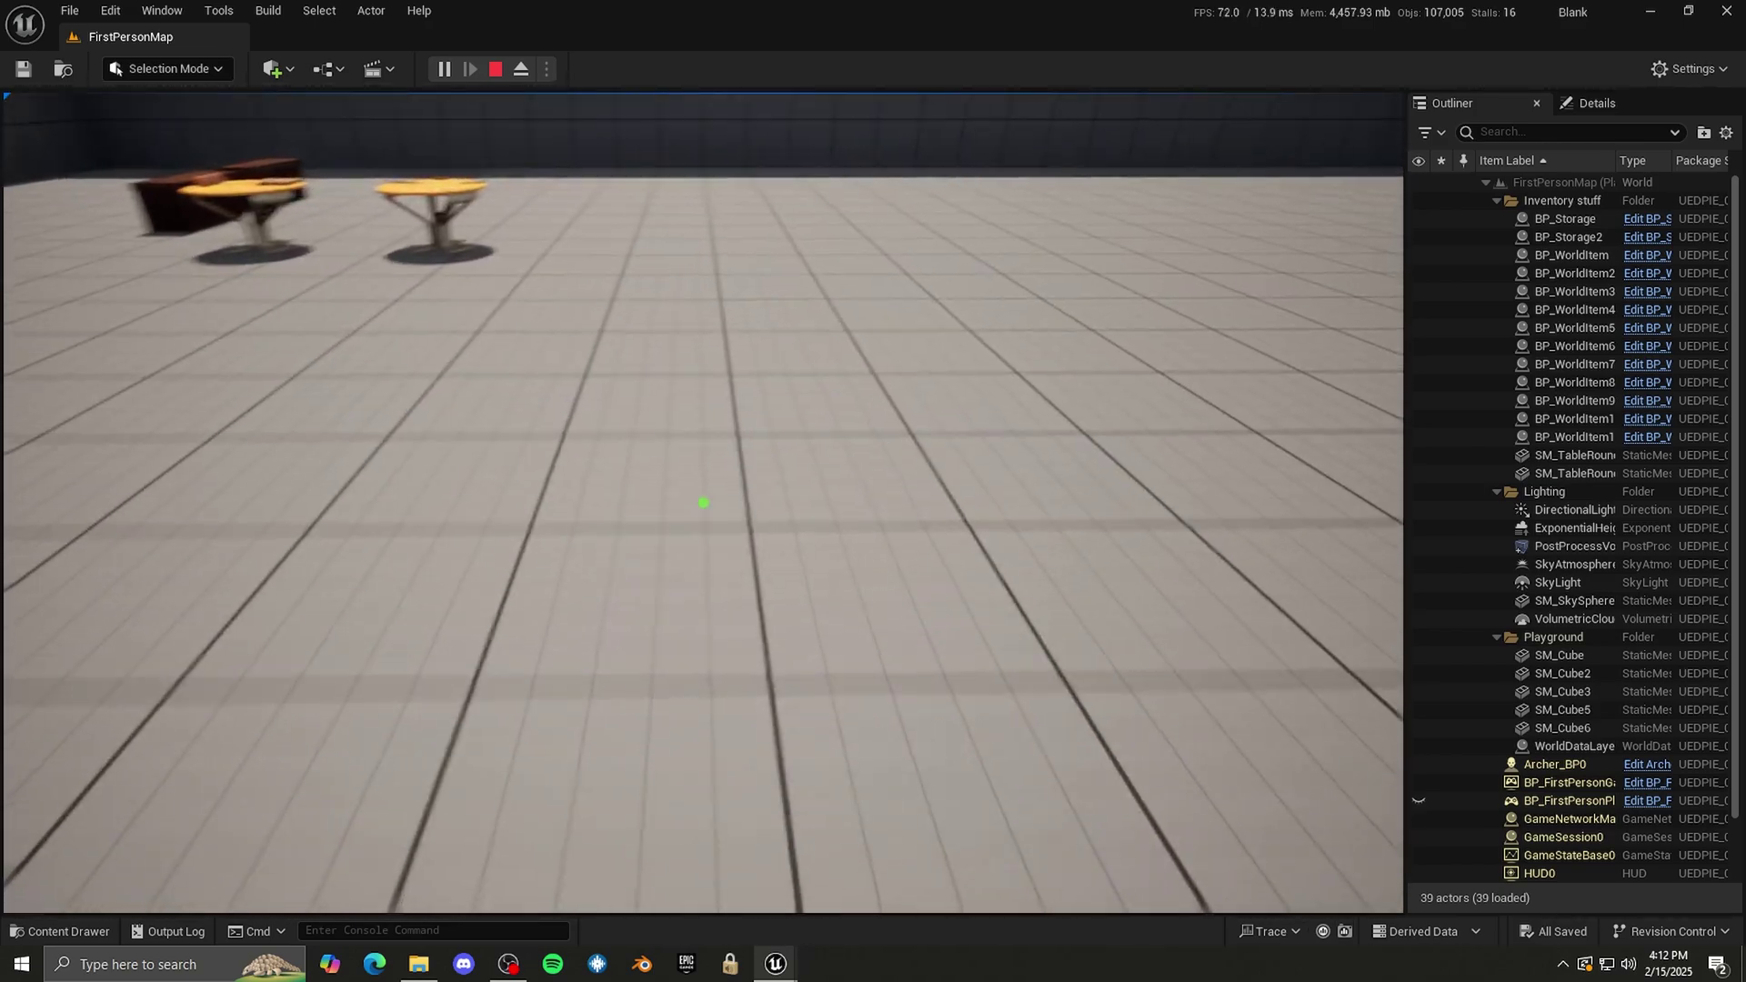
pyautogui.press('Escape')
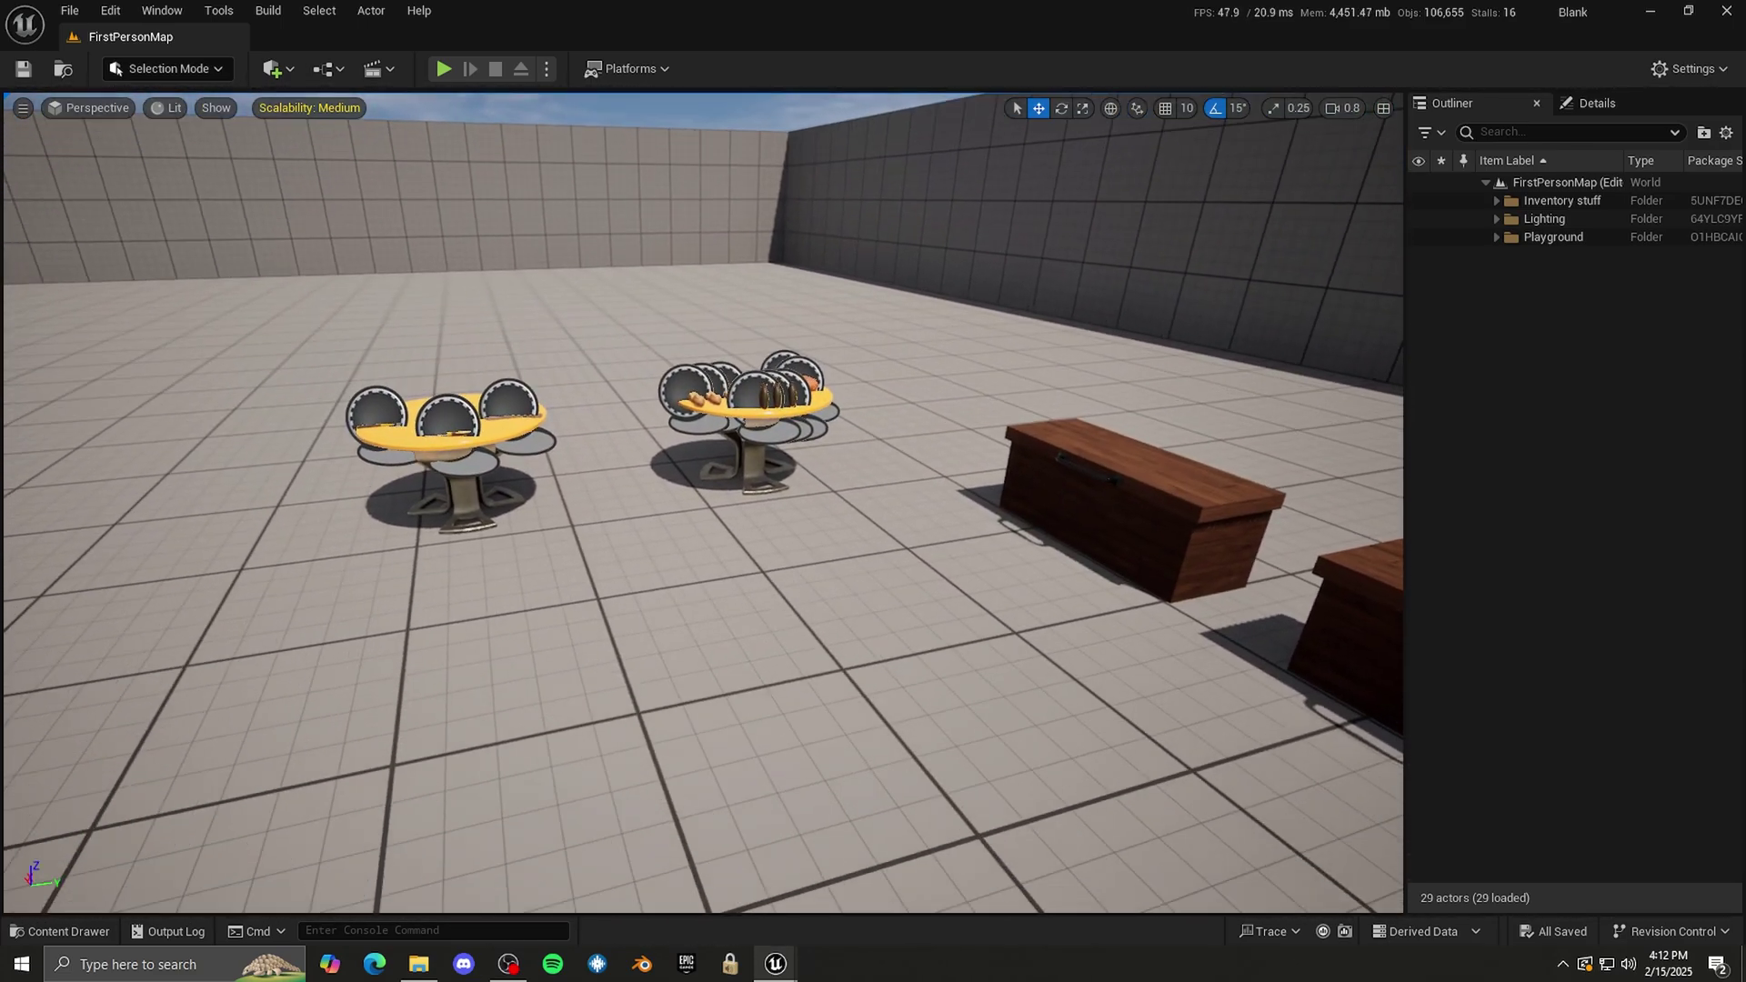
pyautogui.moveTo(752, 753); pyautogui.dragTo(701, 748, button='right')
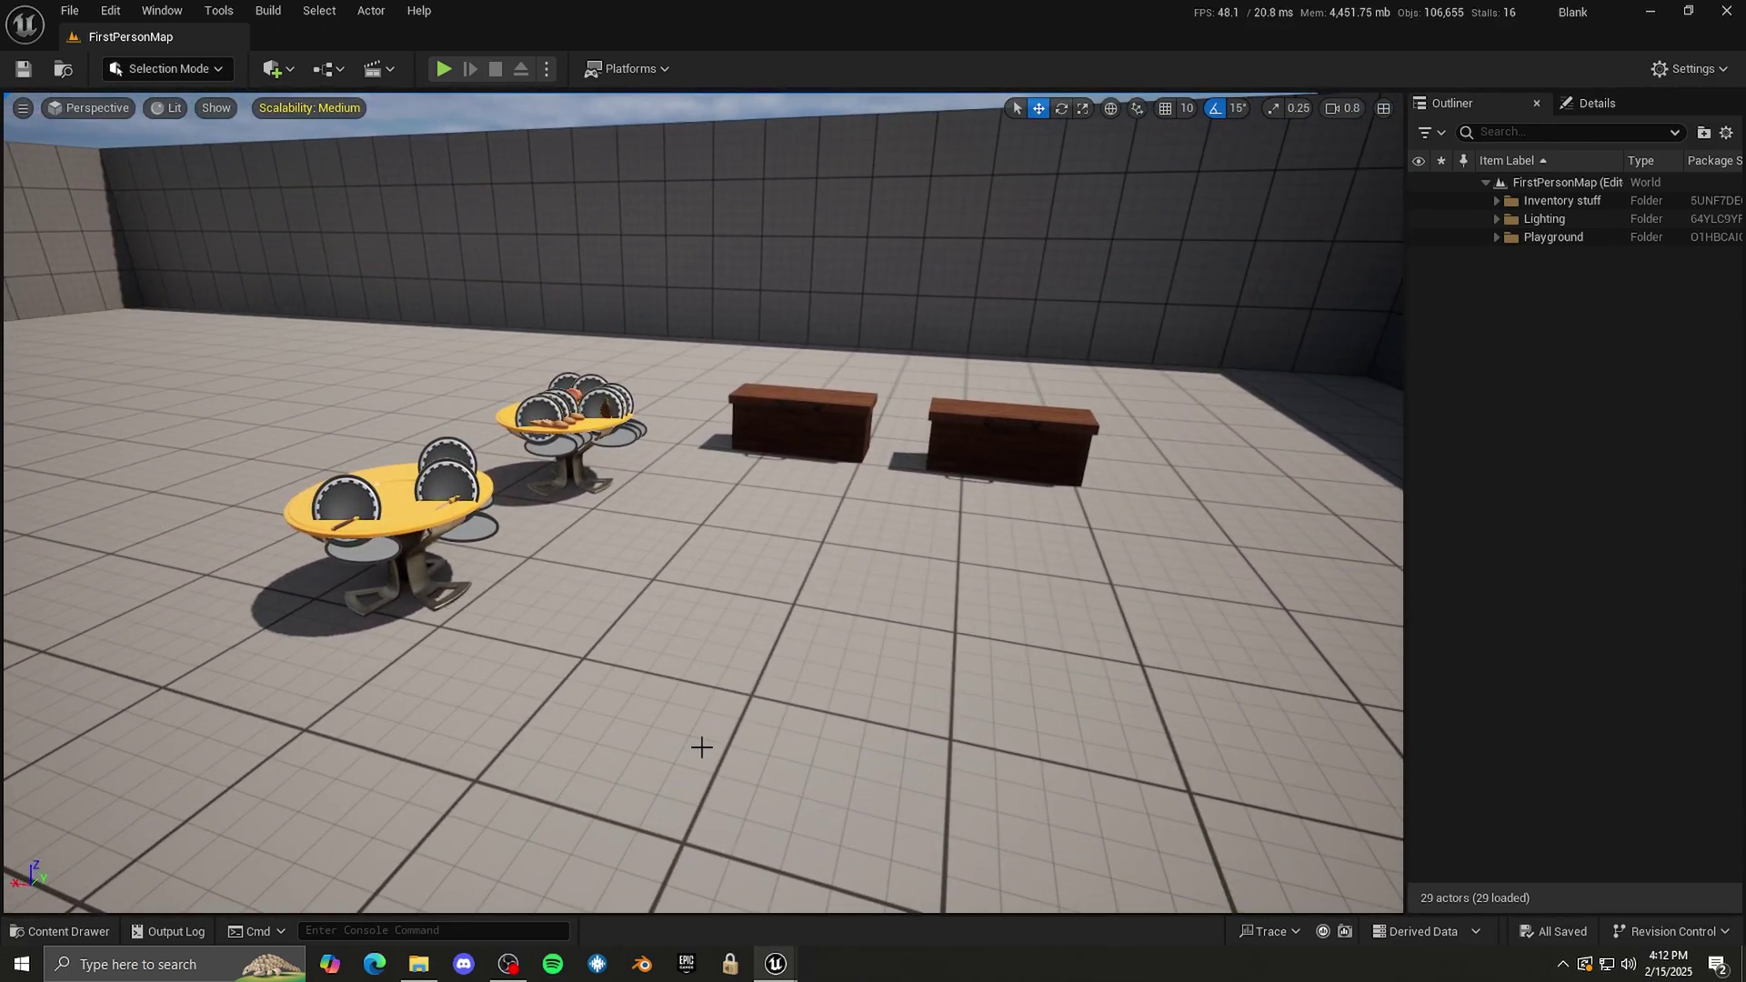